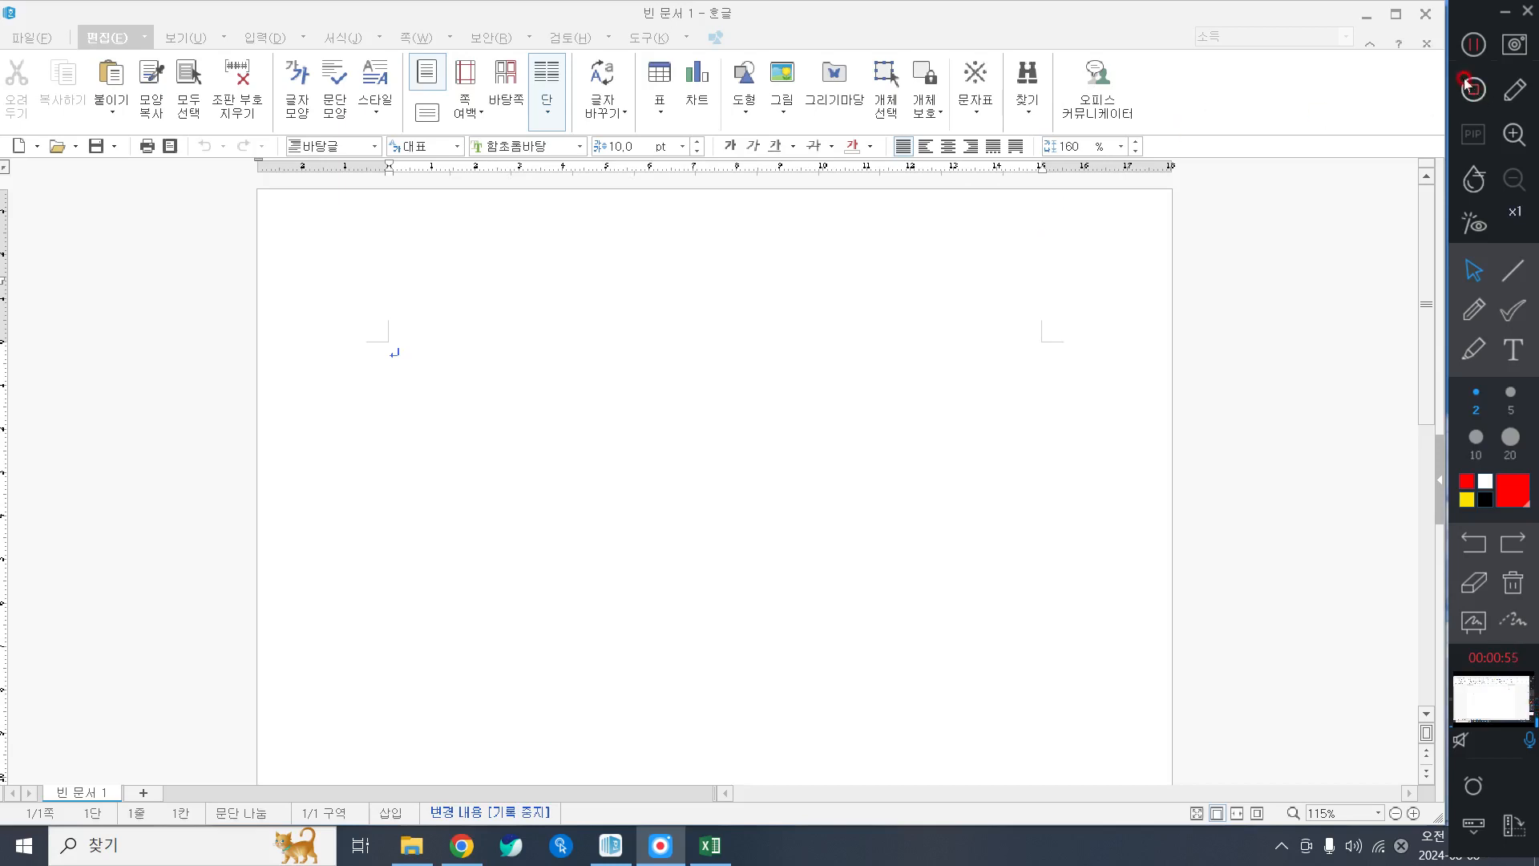
Return focus to the document window and place the caret at the top of the blank page.
left_click(1474, 45)
left_click(881, 329)
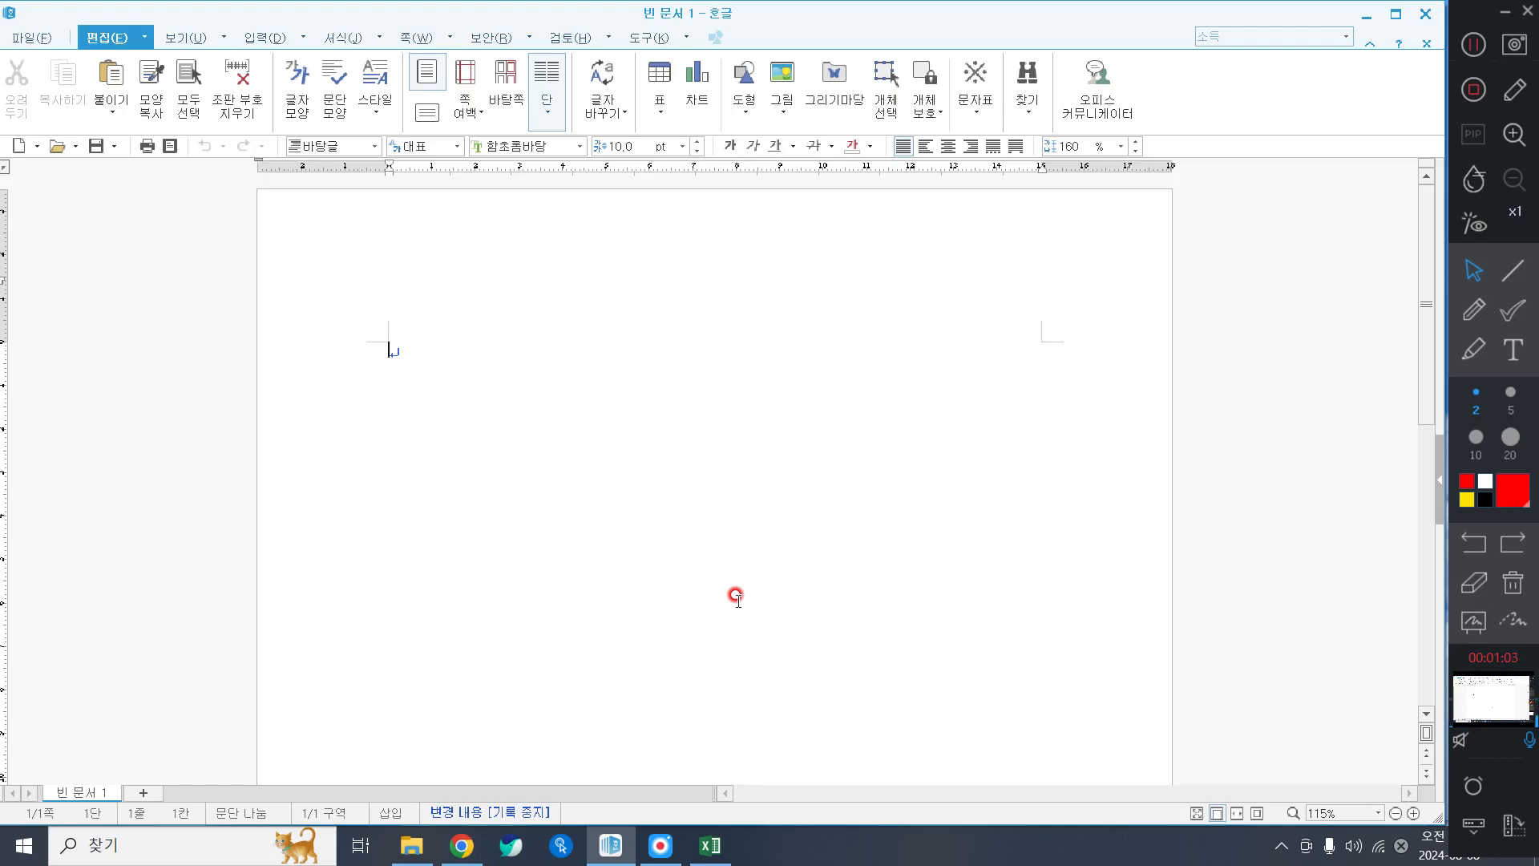
left_click(1473, 48)
left_click(594, 444)
left_click(991, 333)
left_click(431, 467)
left_click(441, 438)
scroll(674, 441, "down", 3)
scroll(659, 456, "up", 4)
left_click(462, 353)
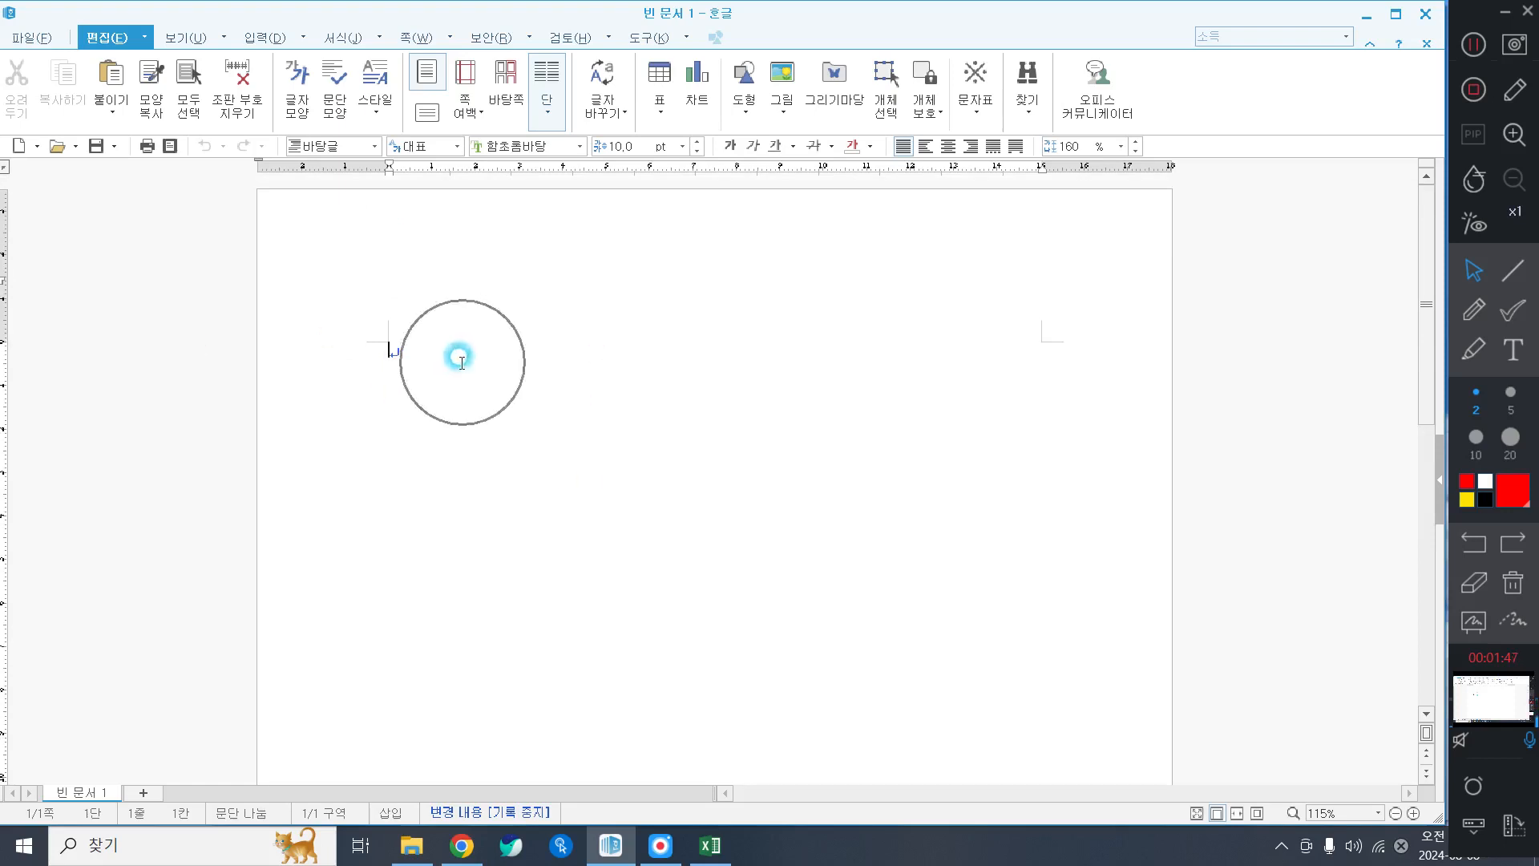
In 편집 용지 (F7), enter 10 mm for the top and bottom margins.
key("F7")
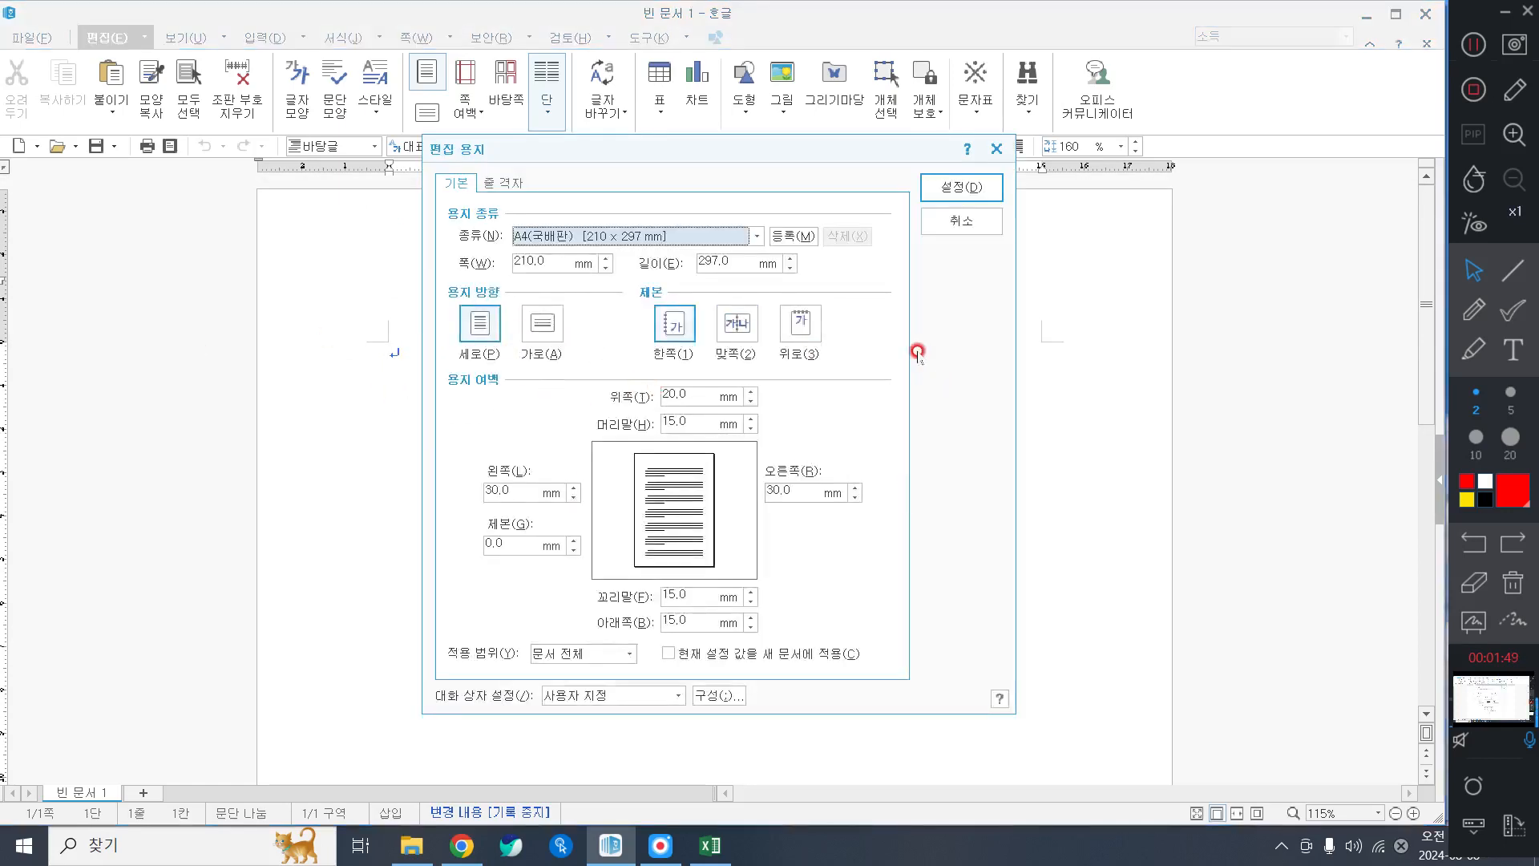
left_click(678, 395)
type("10")
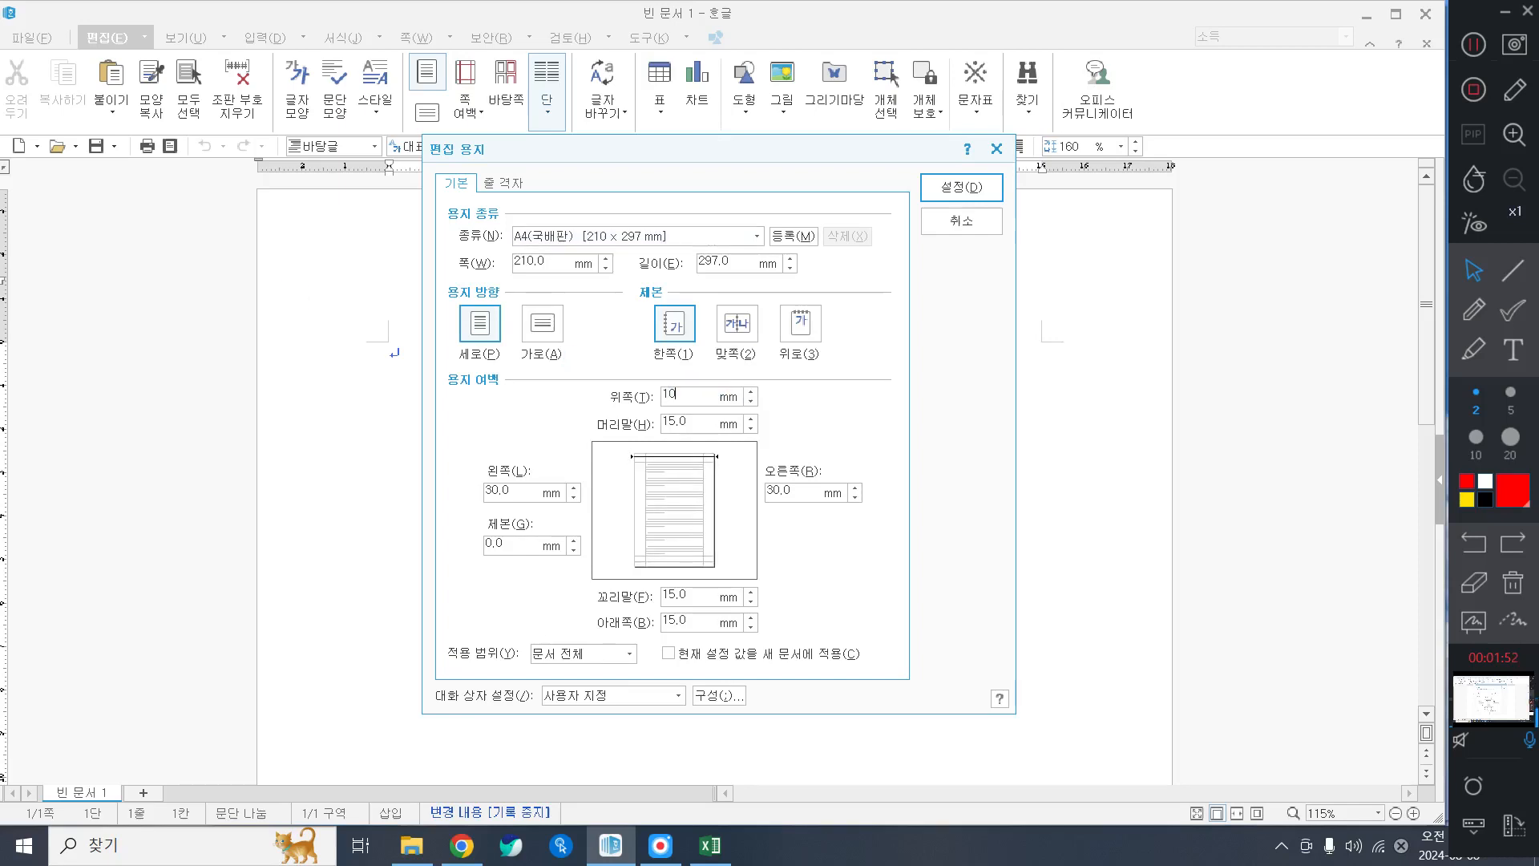
key("Tab")
type("10")
key("Tab")
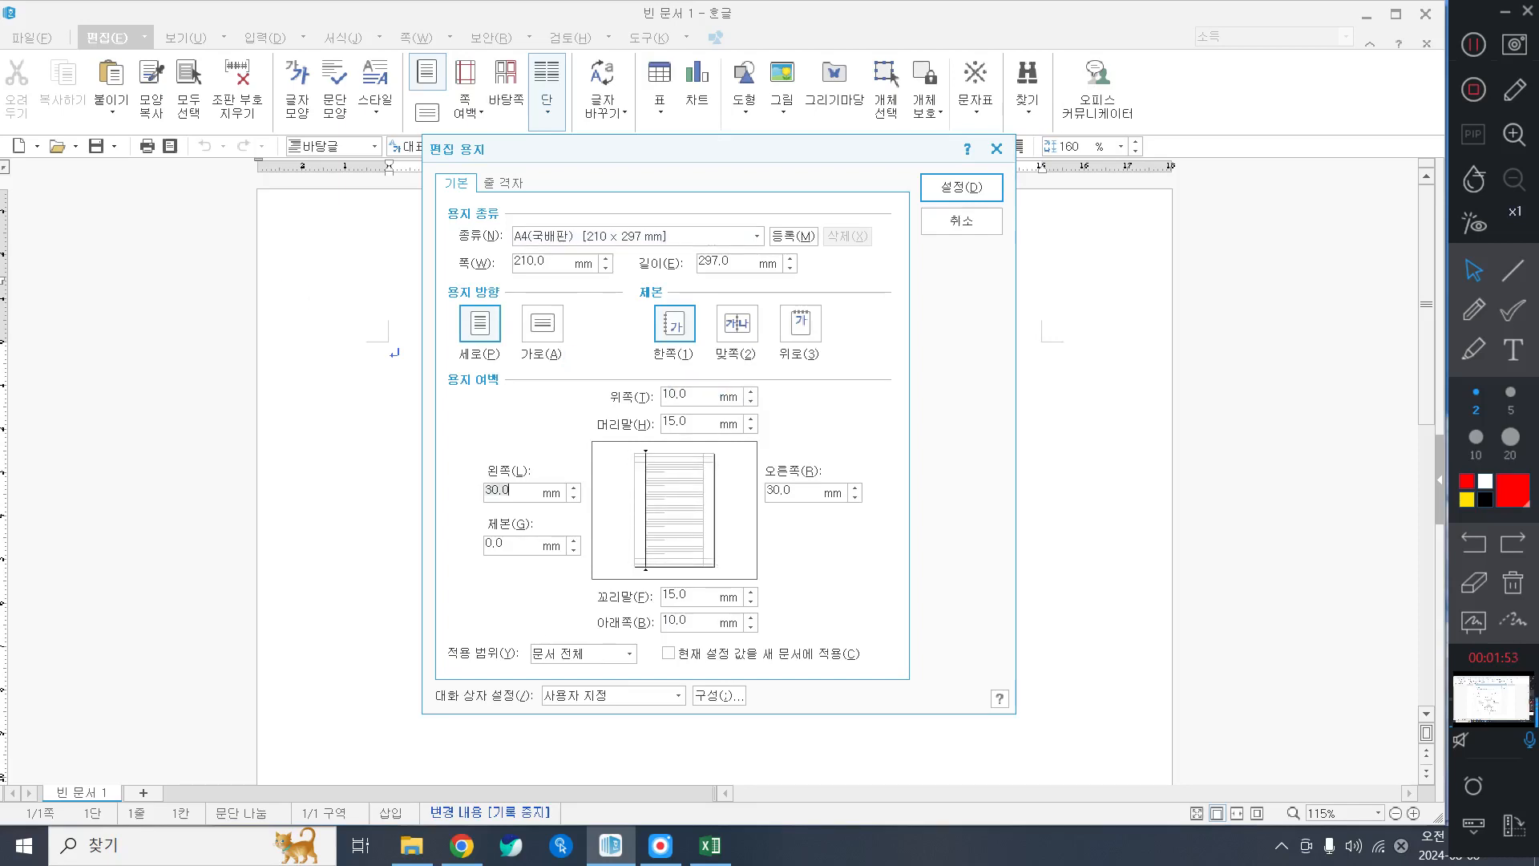
type("10")
key("Tab")
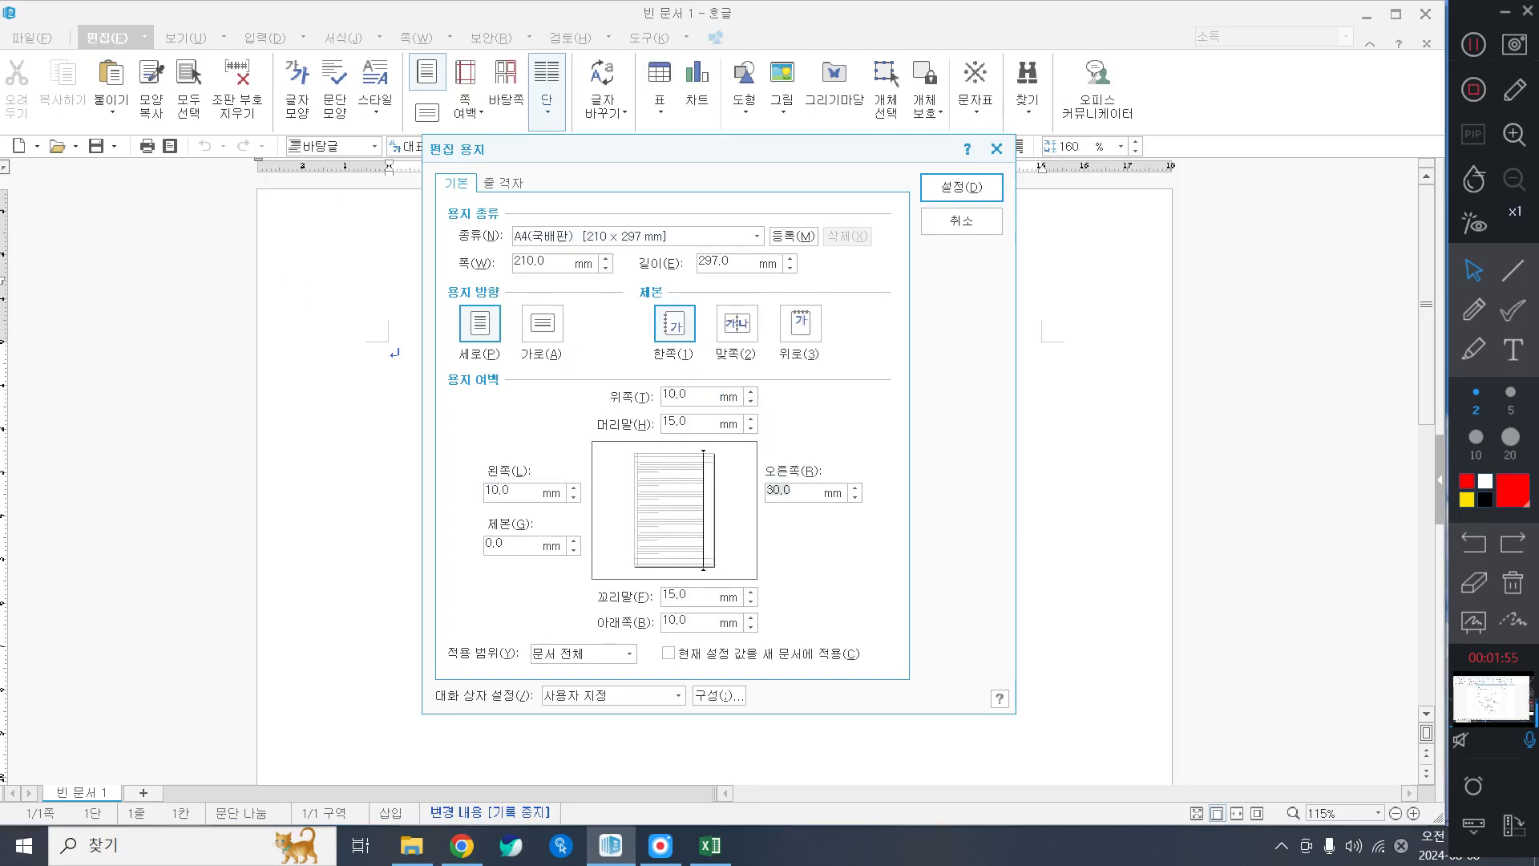
Set the left and right margins to 11 mm and header and footer to 10 mm, then apply.
left_click(490, 489)
type("11")
key("Tab")
type("11")
key("Tab")
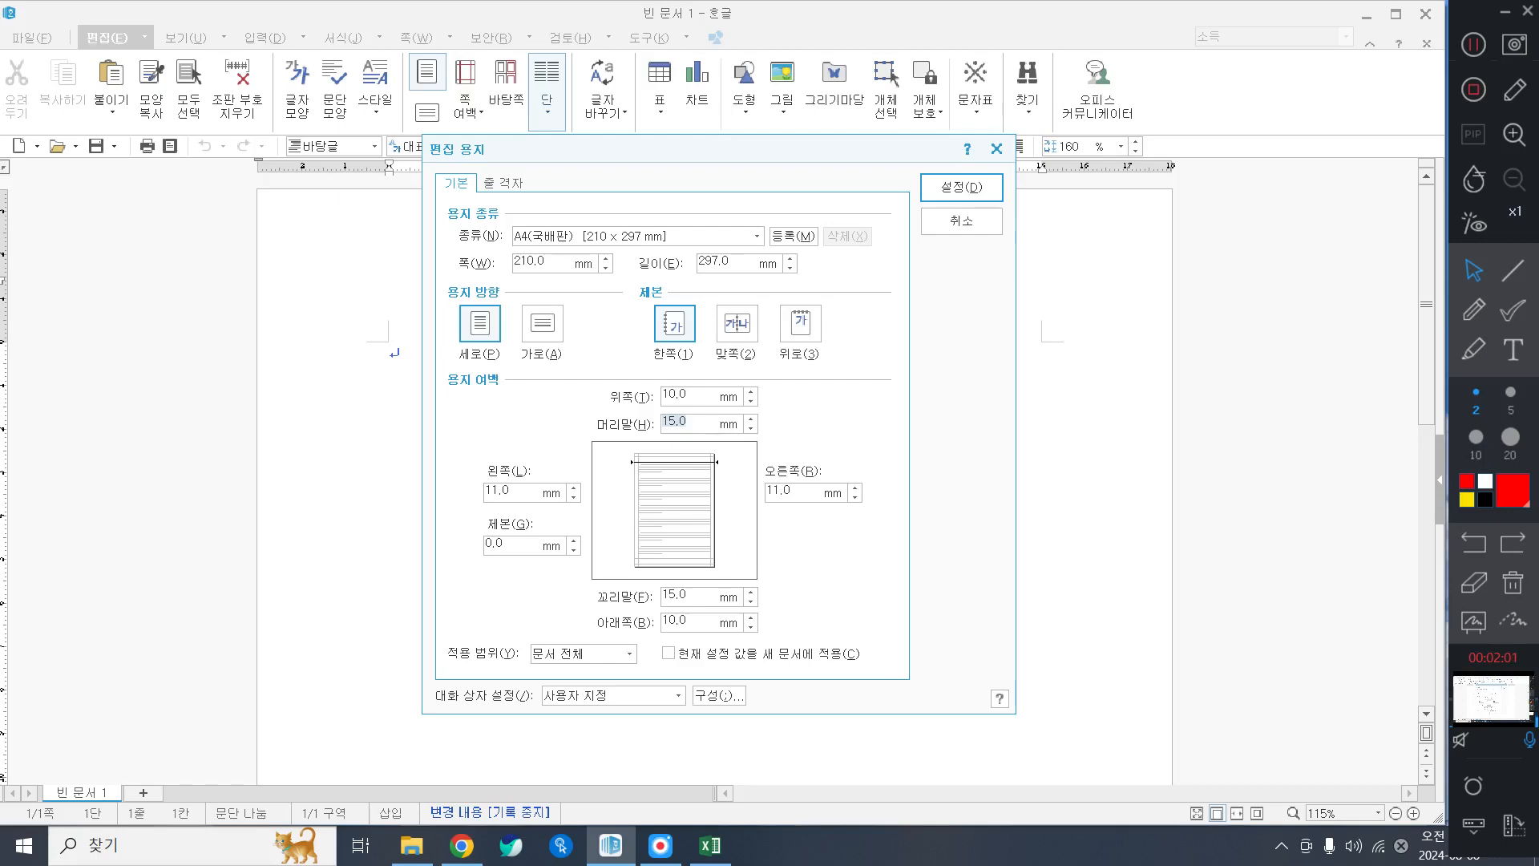
type("10")
key("Tab")
type("10")
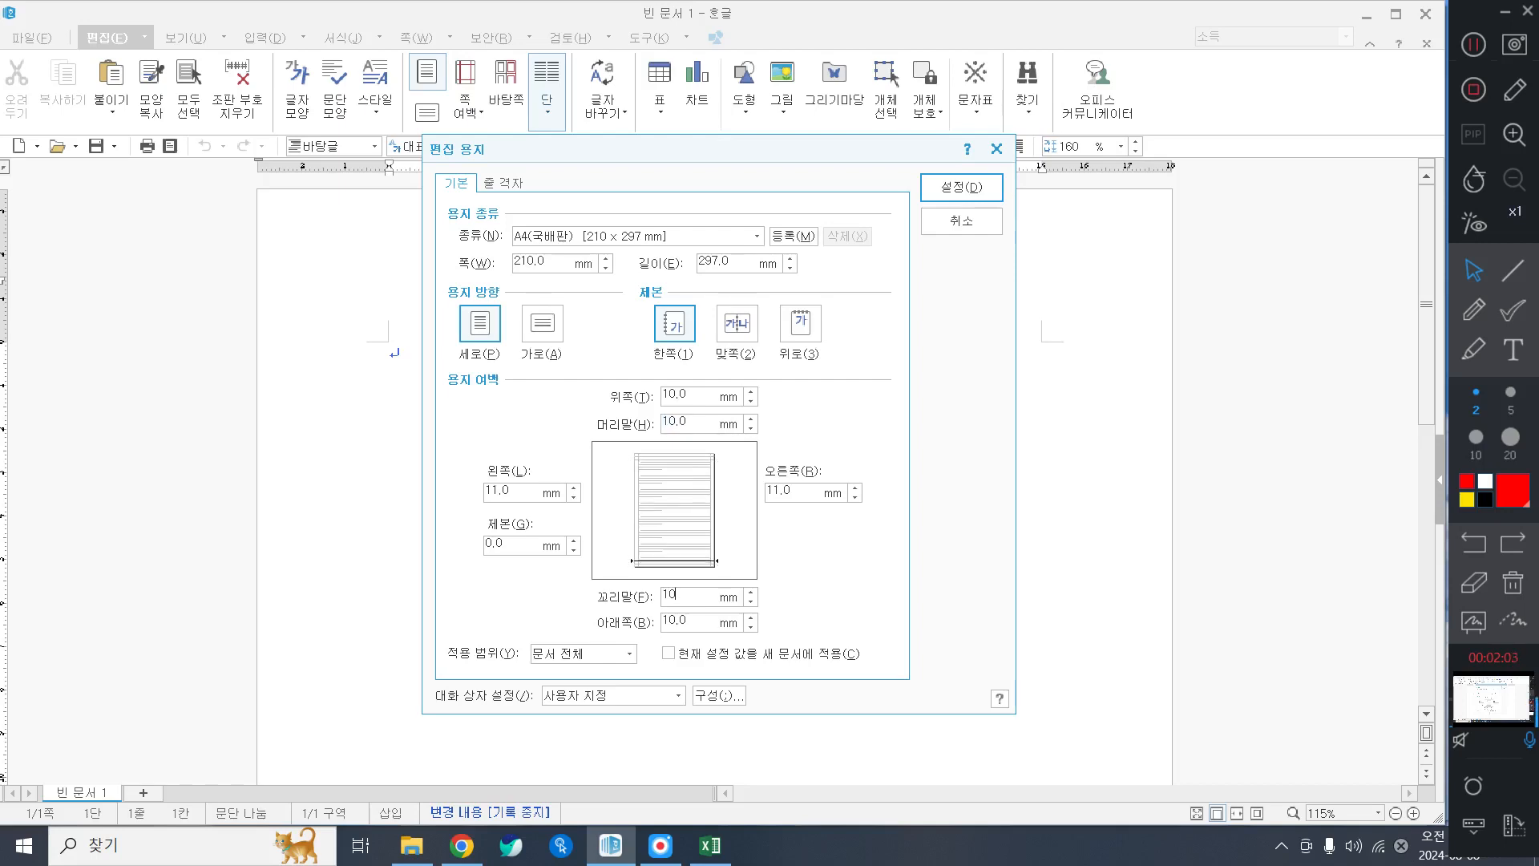
key("Return")
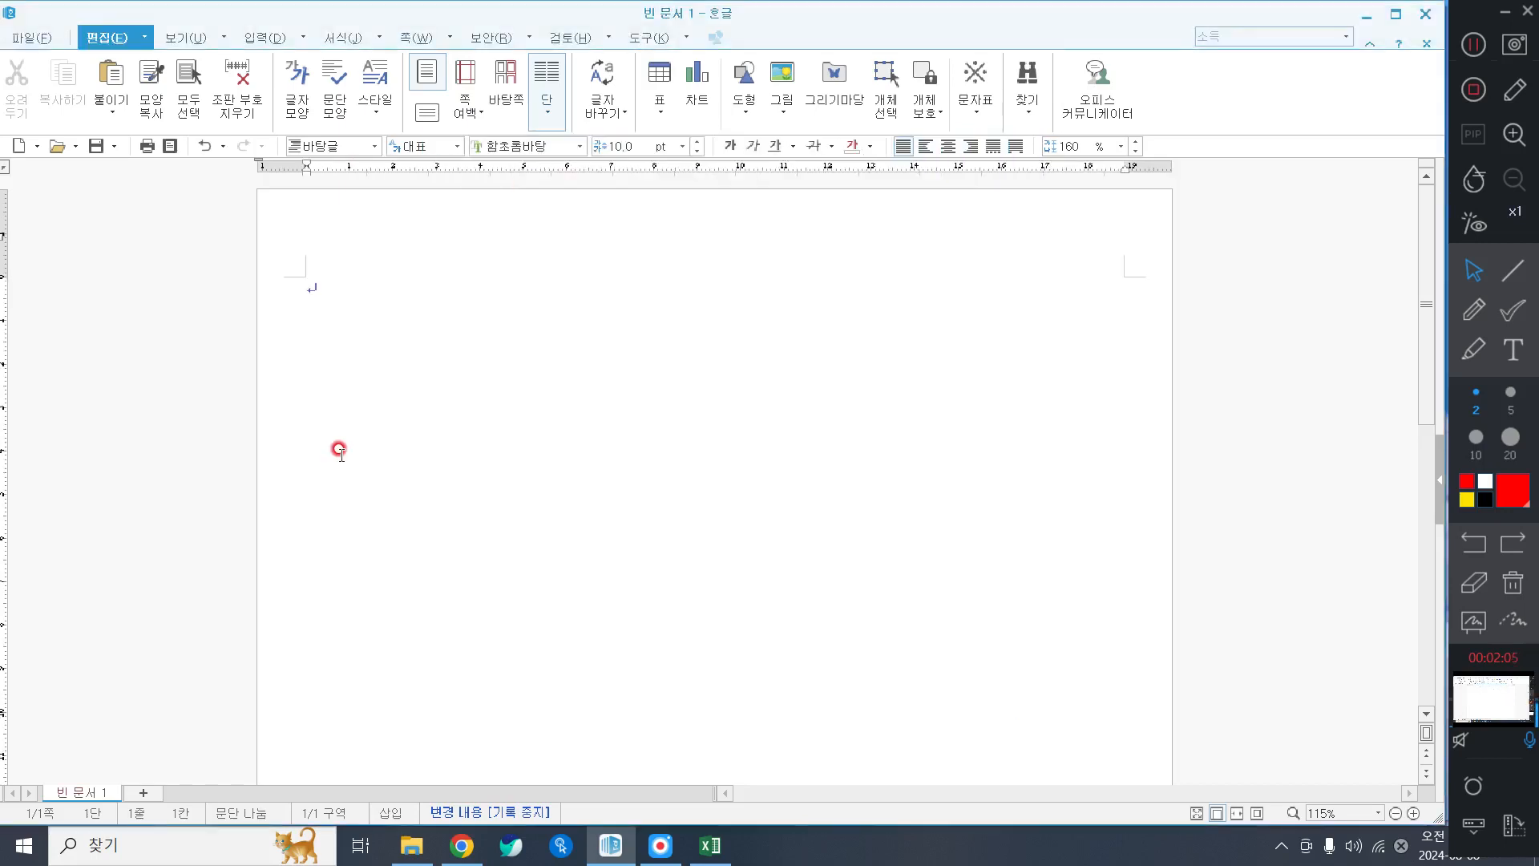
Type items '1.' and '2.' on the first page, separated by blank lines.
type("1")
type(".")
key("Return")
key("Return")
key("Return")
key("Return")
key("Return")
key("Return")
type("2.")
key("Return")
key("Return")
Put items '3.' and '4.' on a new page, start a third page, then return below item 2.
key("alt+shift+Return")
type("3.")
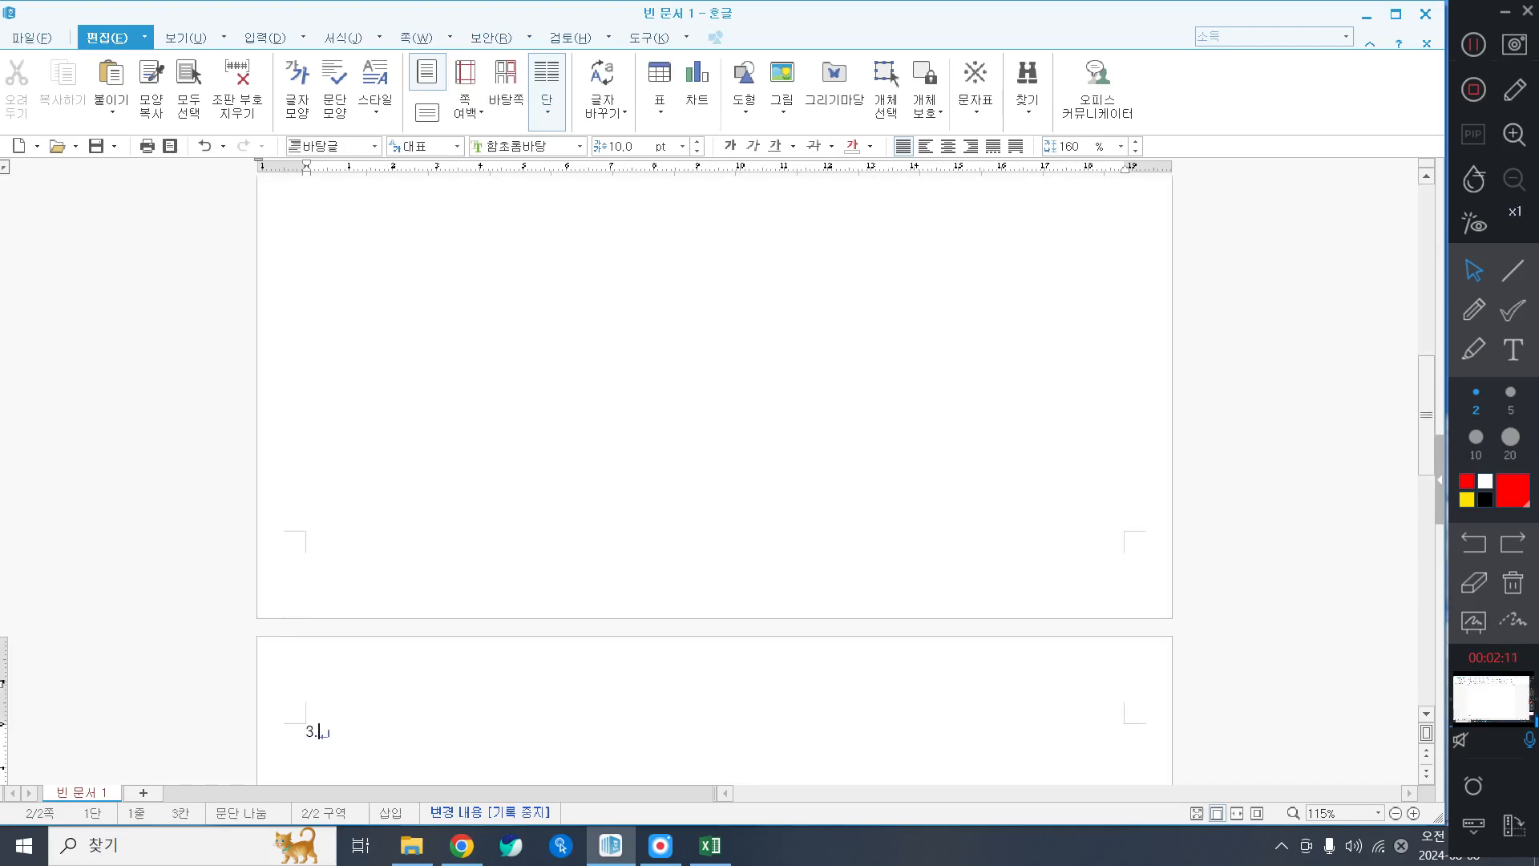
key("Return")
key("Return")
key("Return")
key("Return")
key("Return")
type("4.")
key("Return")
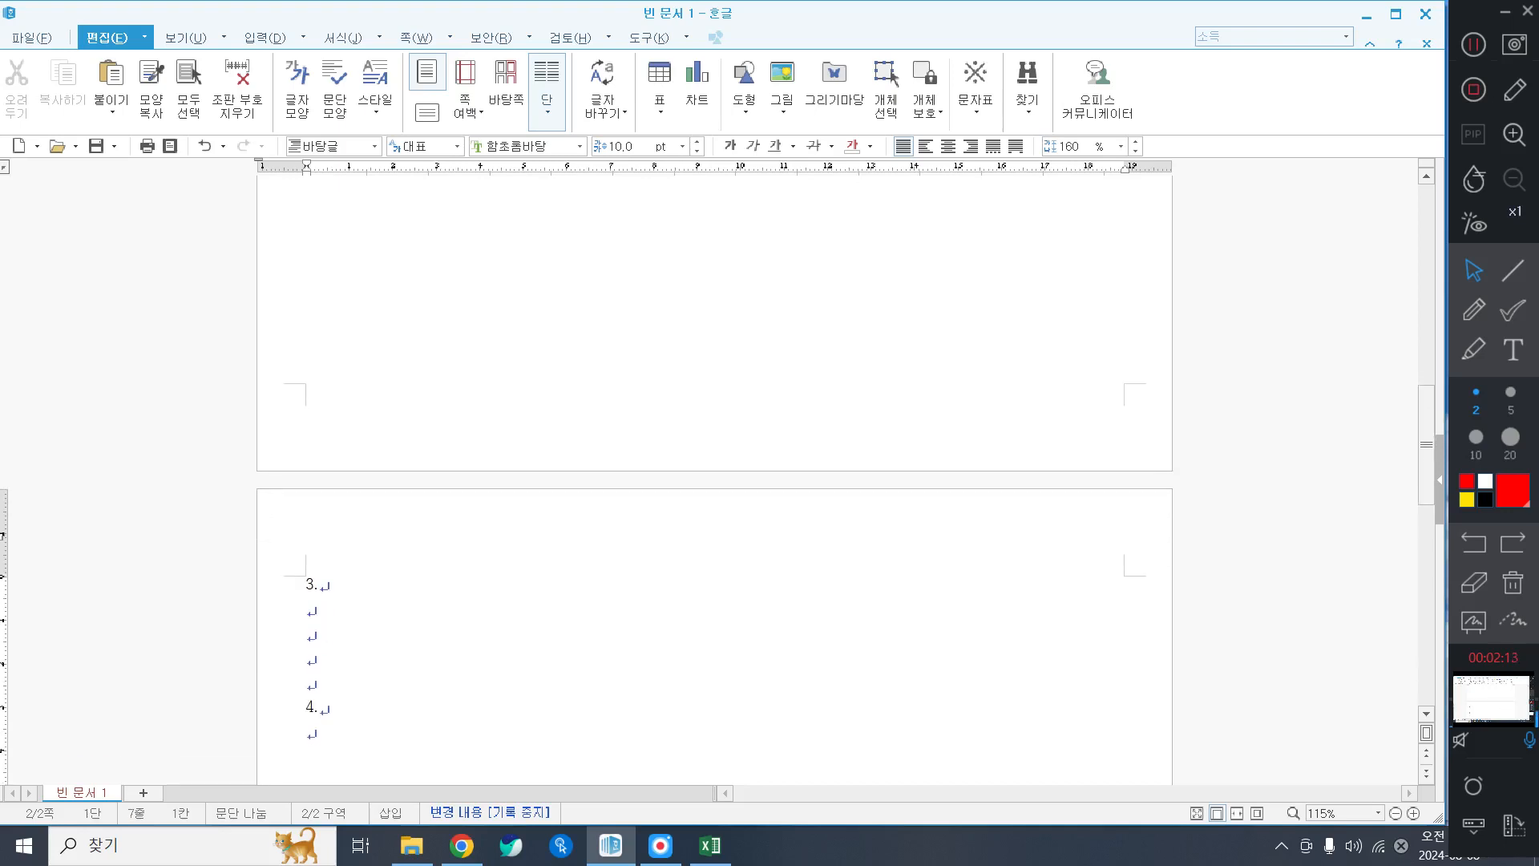
key("alt+shift+Return")
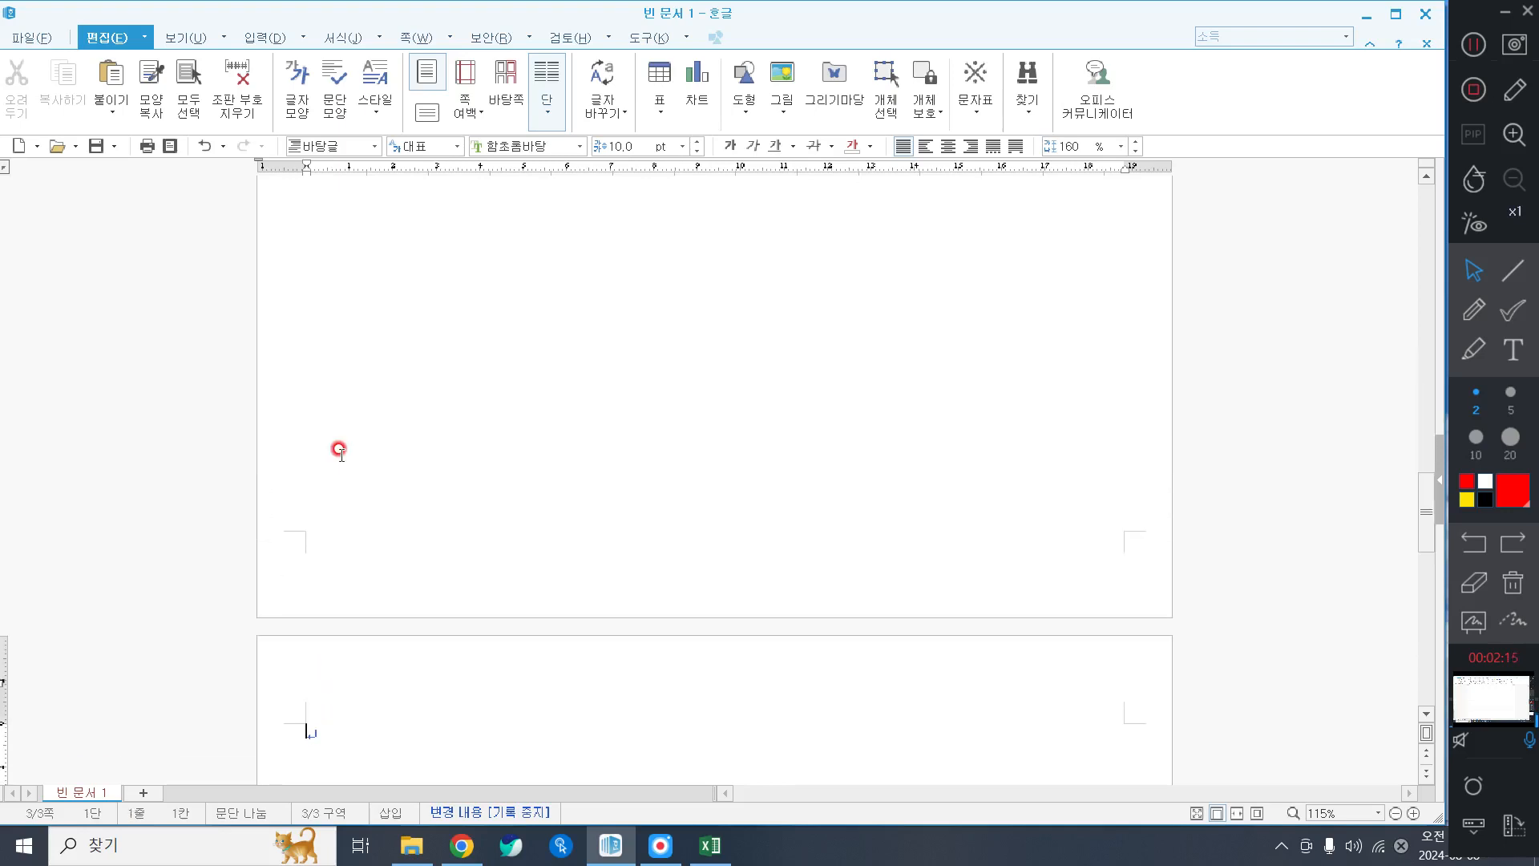
scroll(340, 453, "up", 15)
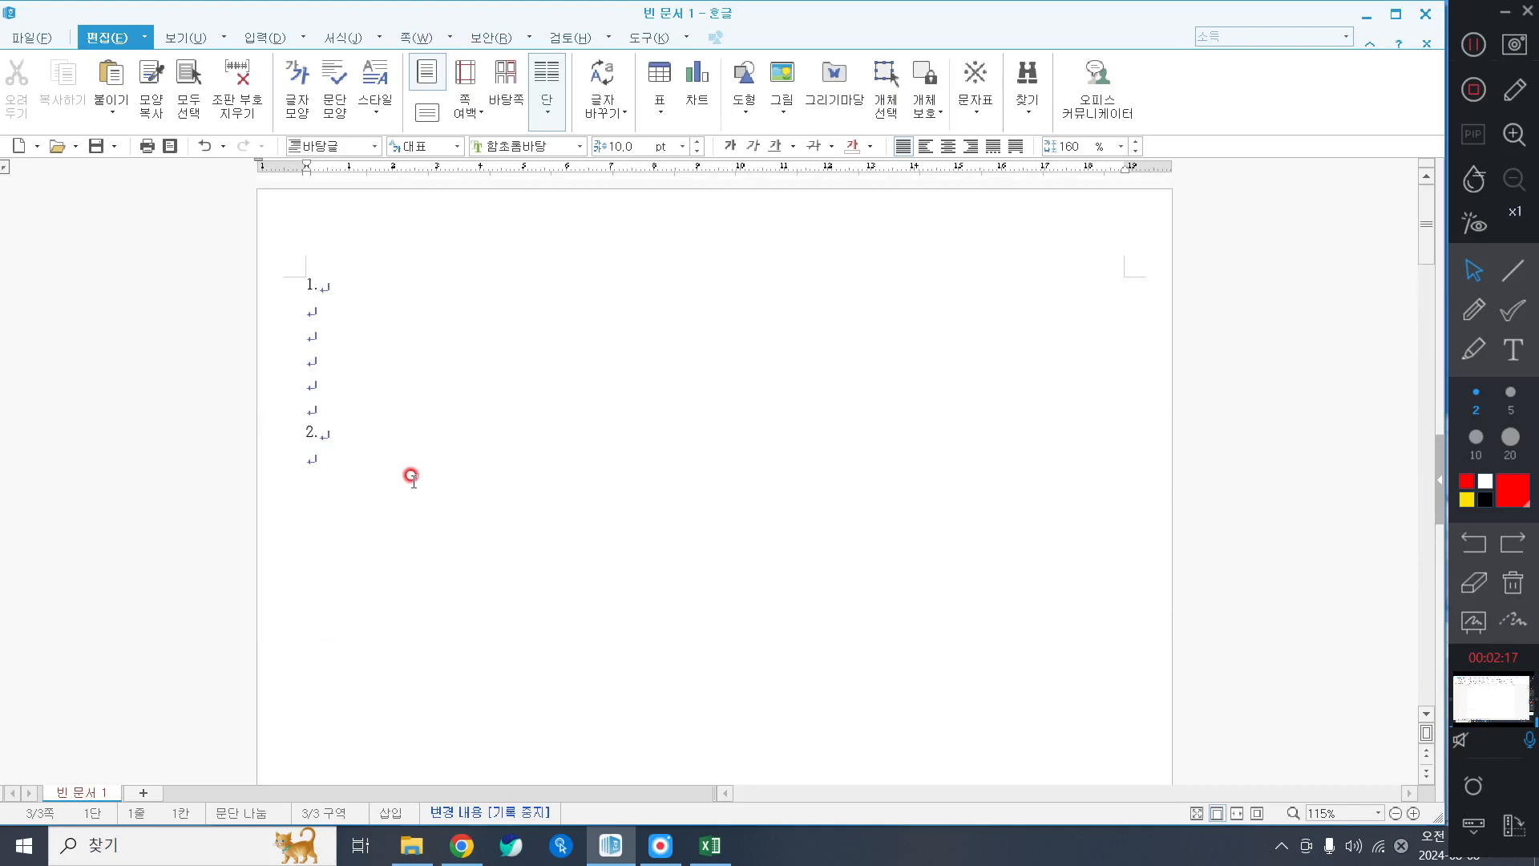
left_click(446, 569)
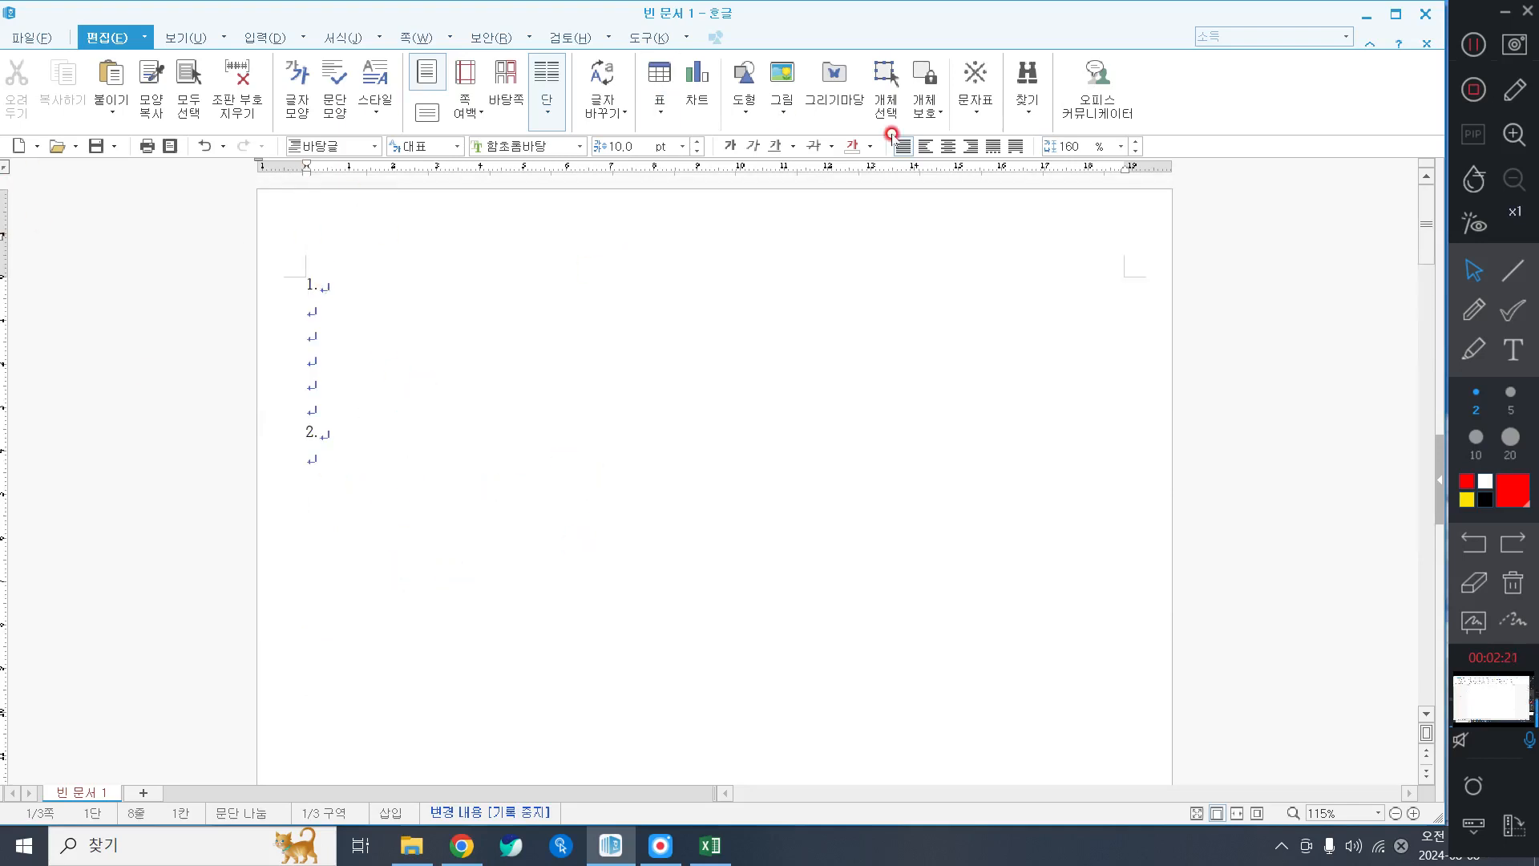
Apply 폭 맞춤 from the 보기 tab so the page fills the window width, with the caret below item 2.
left_click(186, 37)
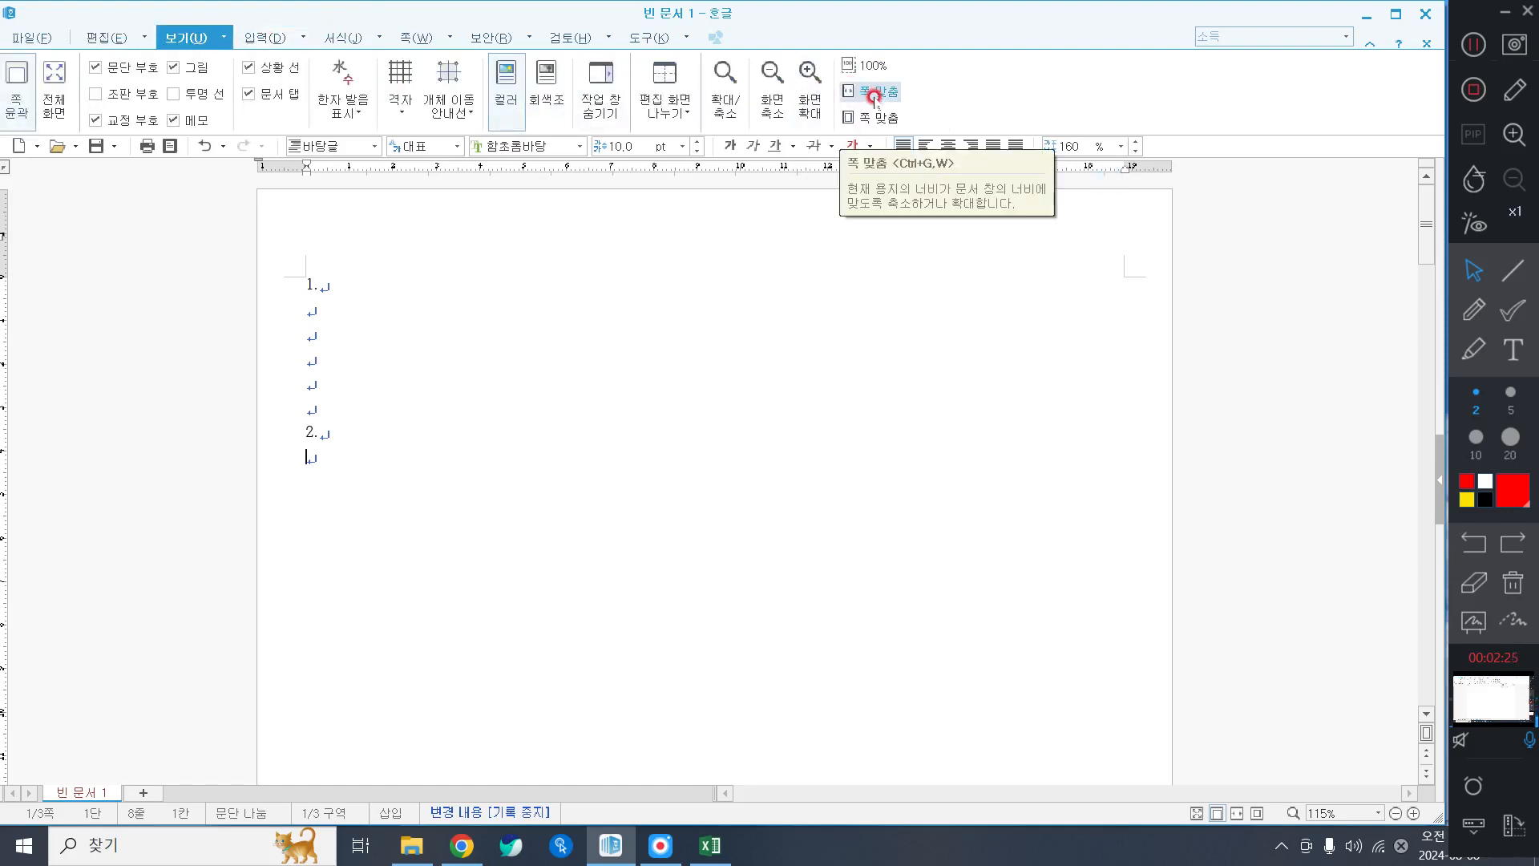
left_click(882, 103)
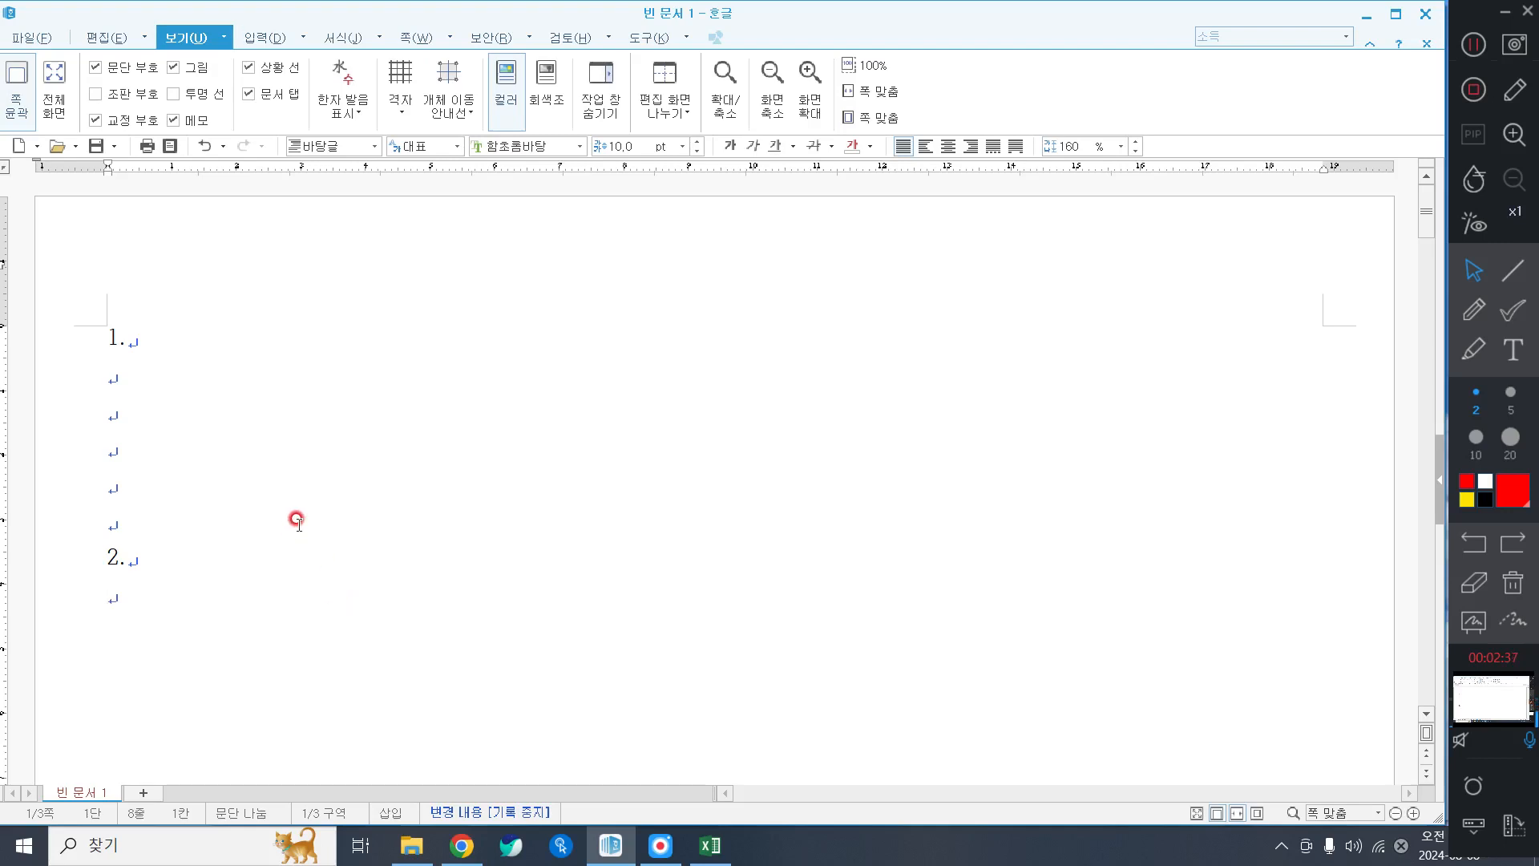
left_click(161, 384)
left_click(153, 601)
scroll(118, 555, "down", 2)
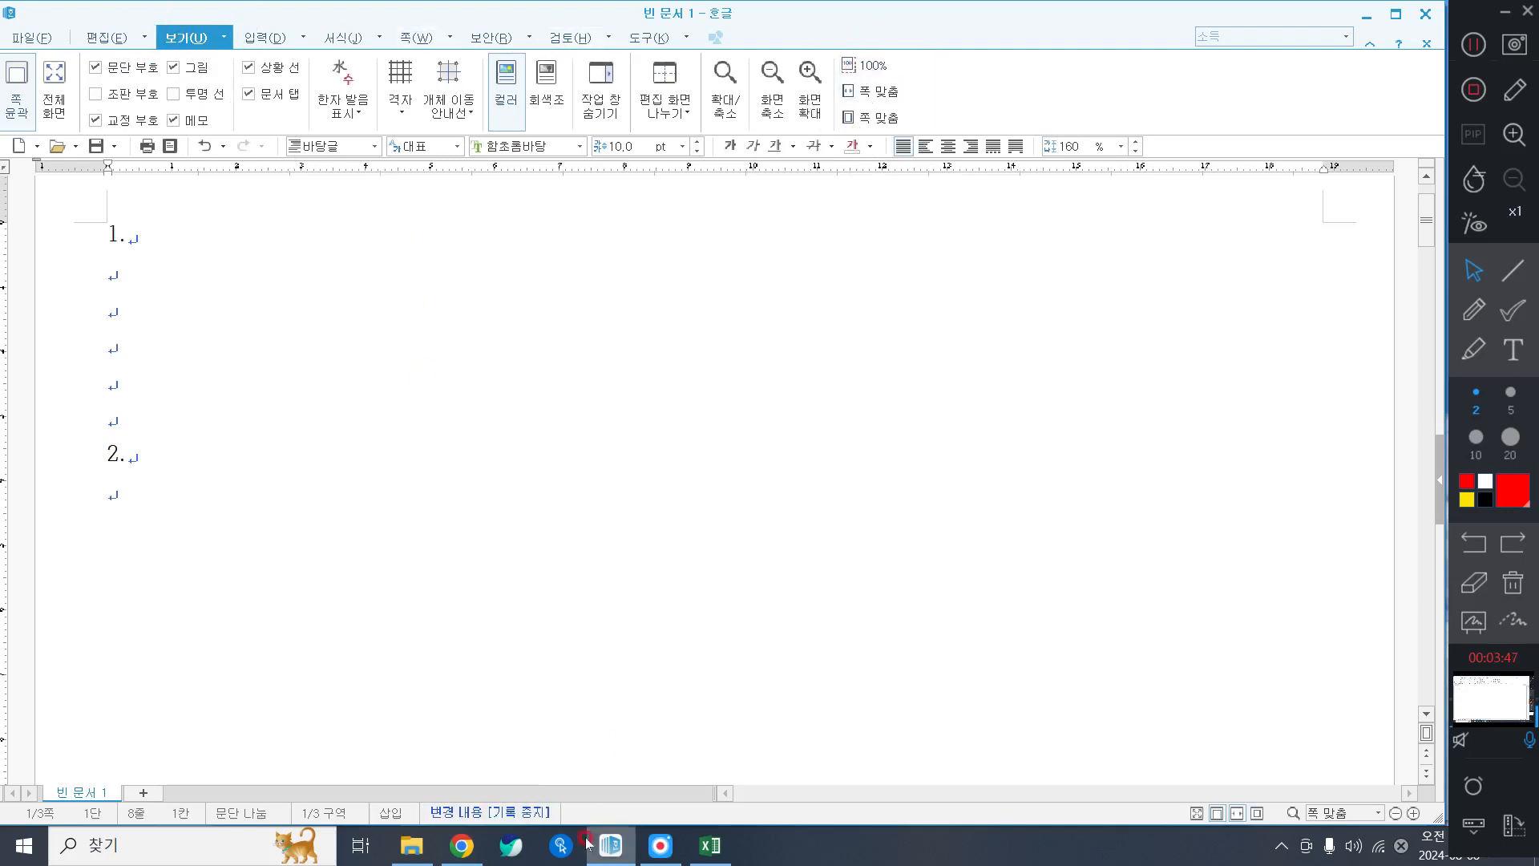
Create a 5-row by 6-column table below item 2 with the 입력 tab's 표 tool.
left_click(562, 846)
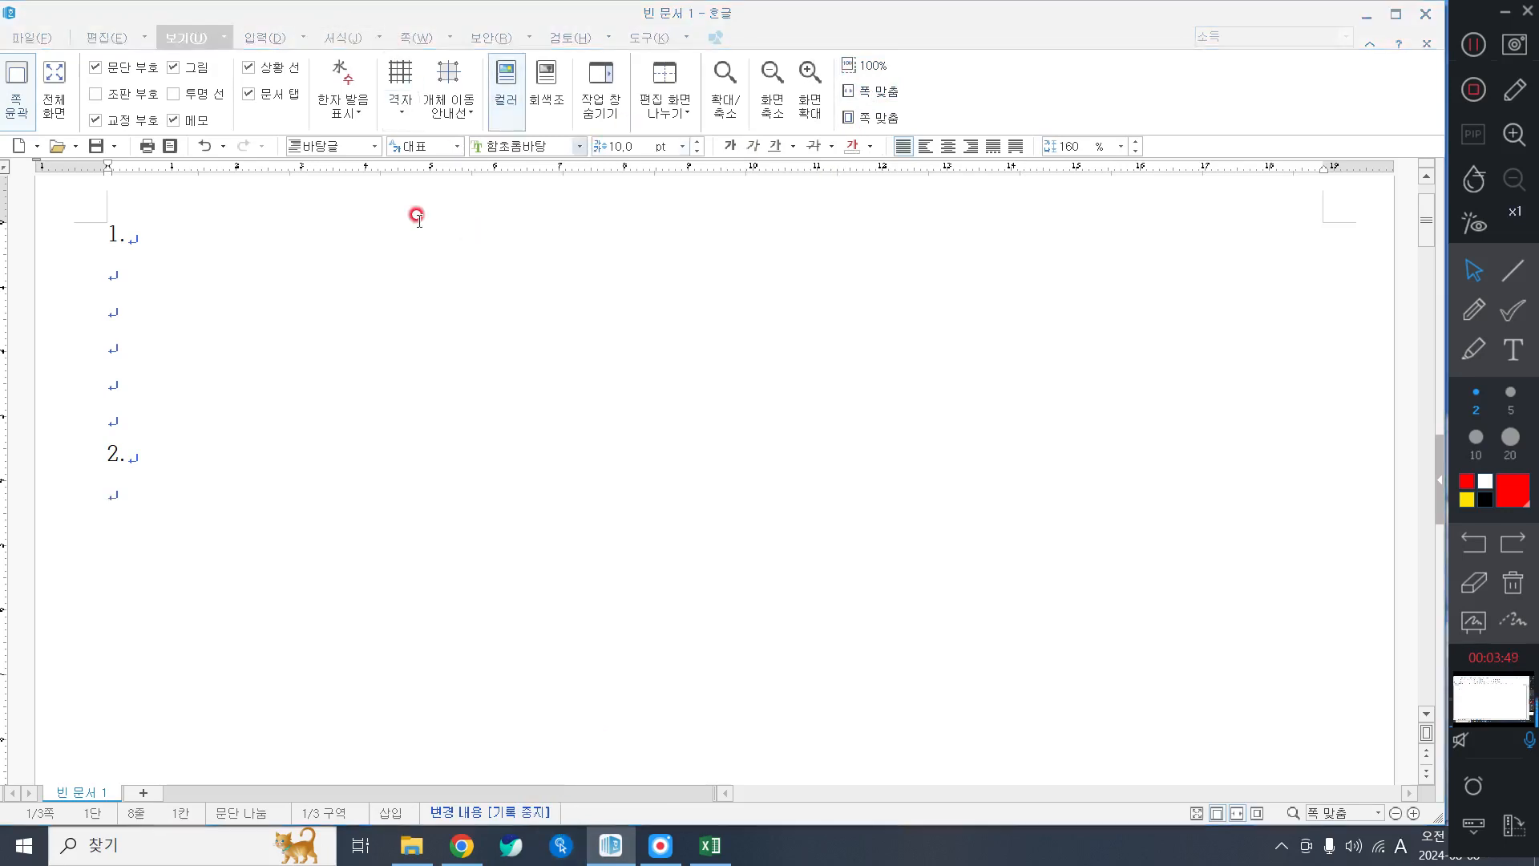
left_click(731, 7)
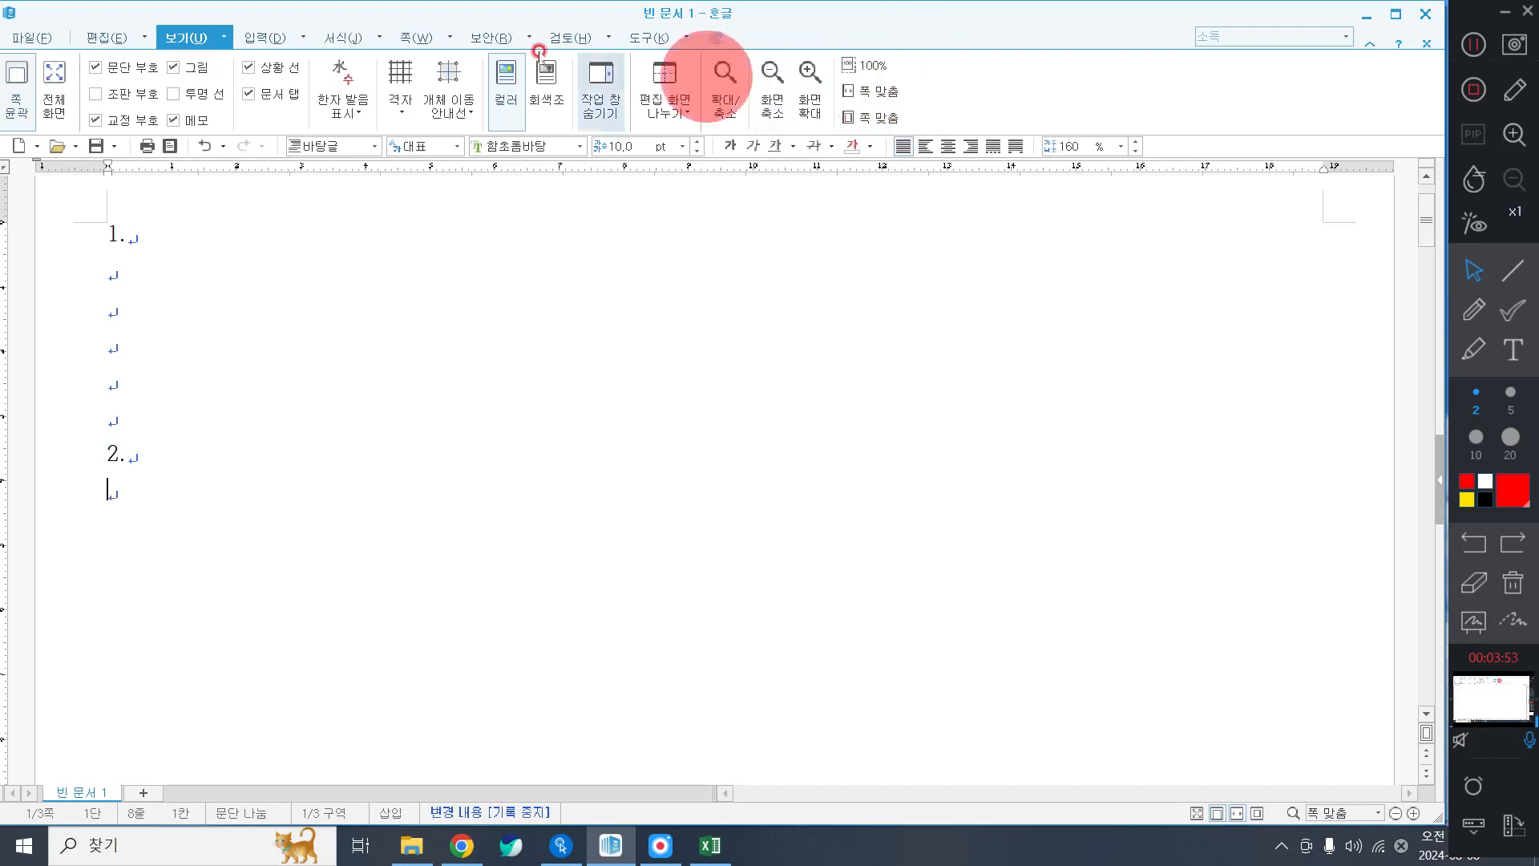
left_click(267, 40)
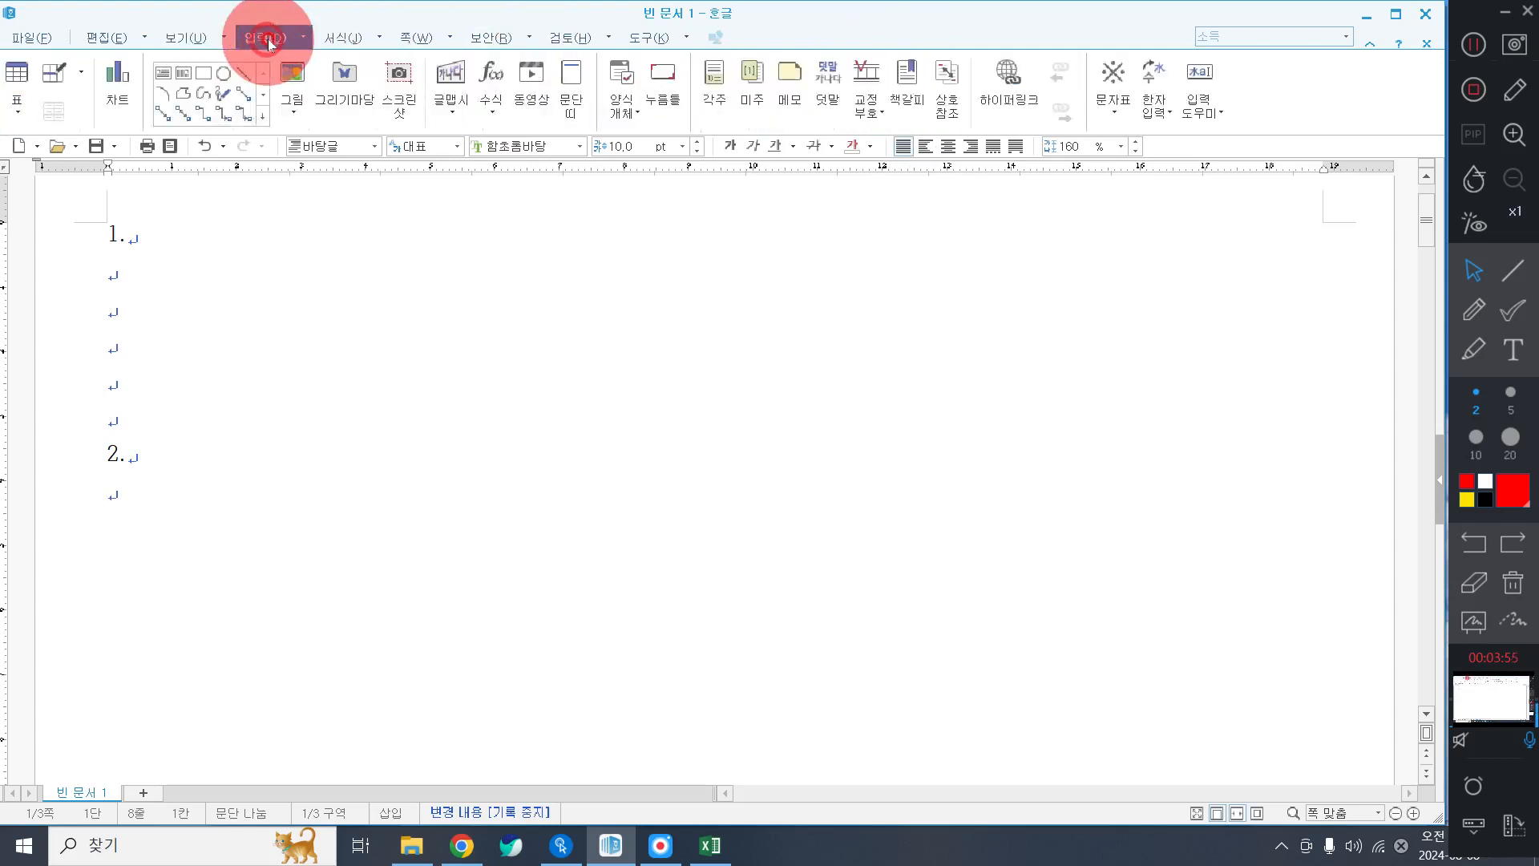
left_click(17, 72)
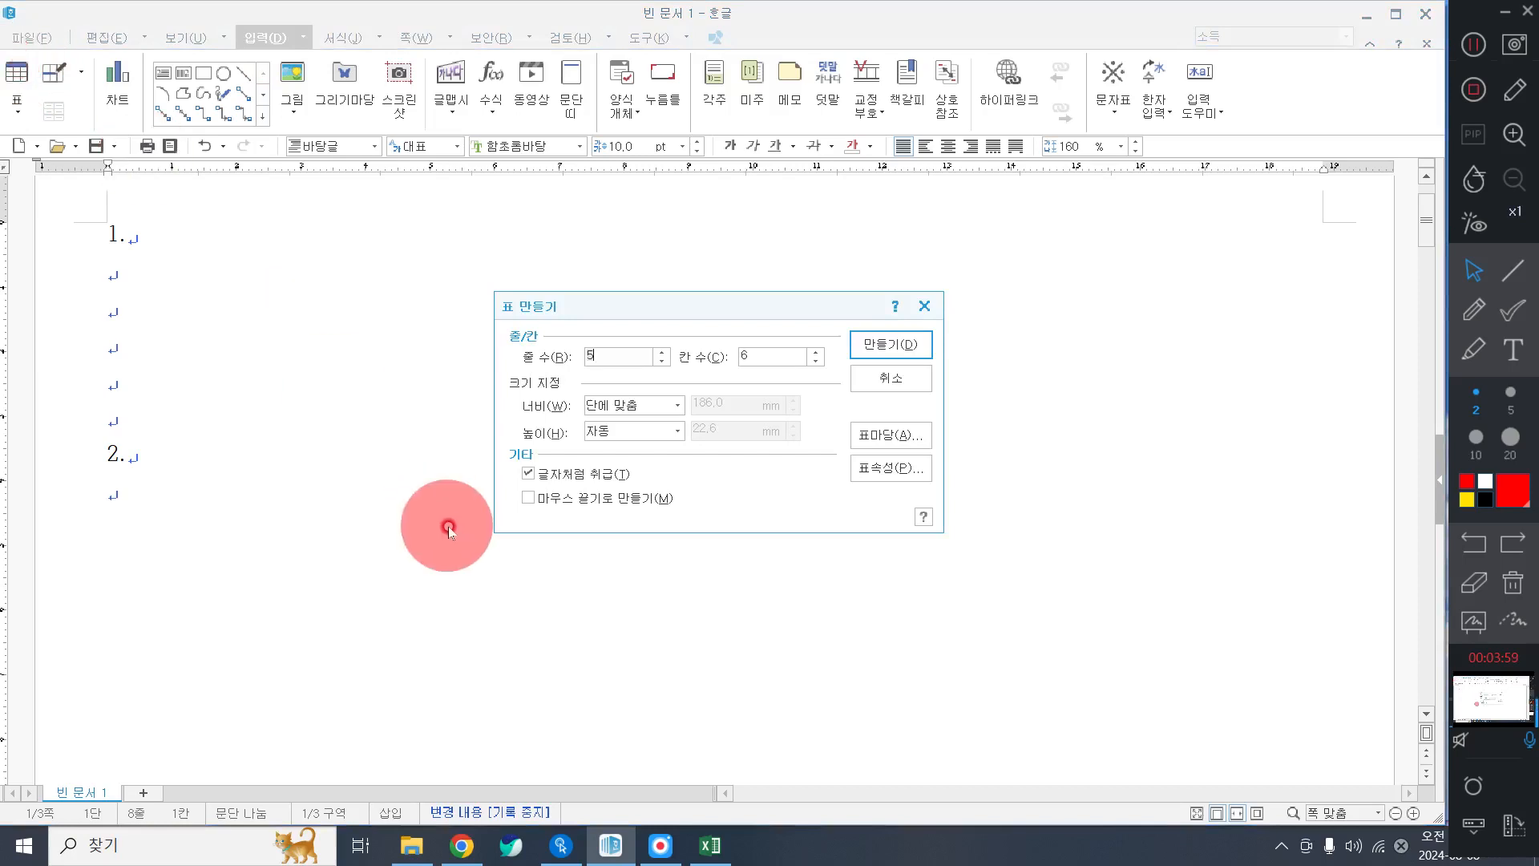
left_click(863, 350)
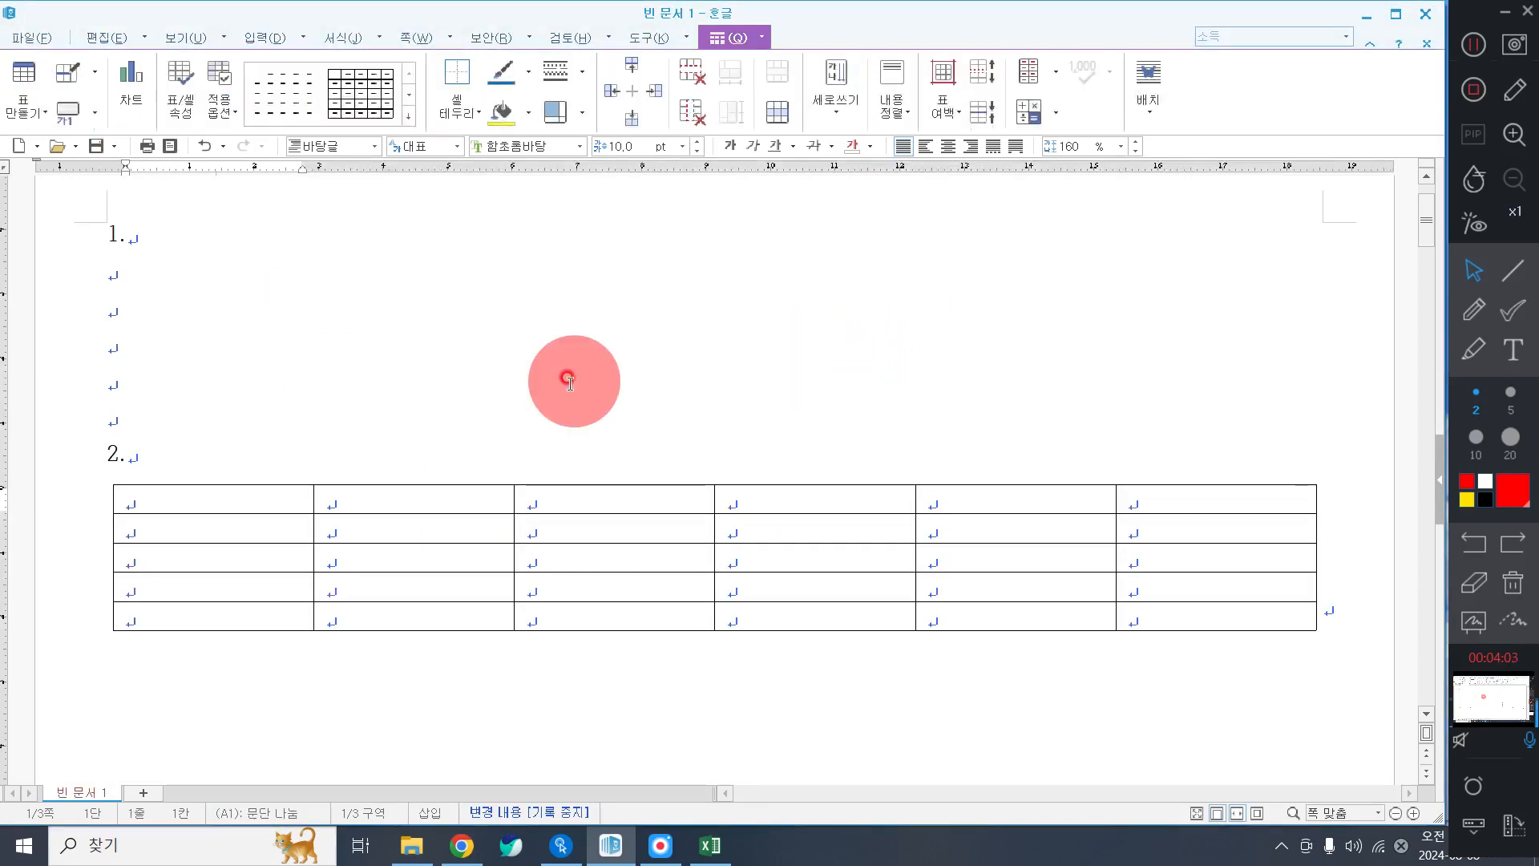
Fill the header row with 구분, 세종, 성종, 중종, 선조 and 평균.
type("군ㅂ")
key("BackSpace")
key("BackSpace")
type("구분")
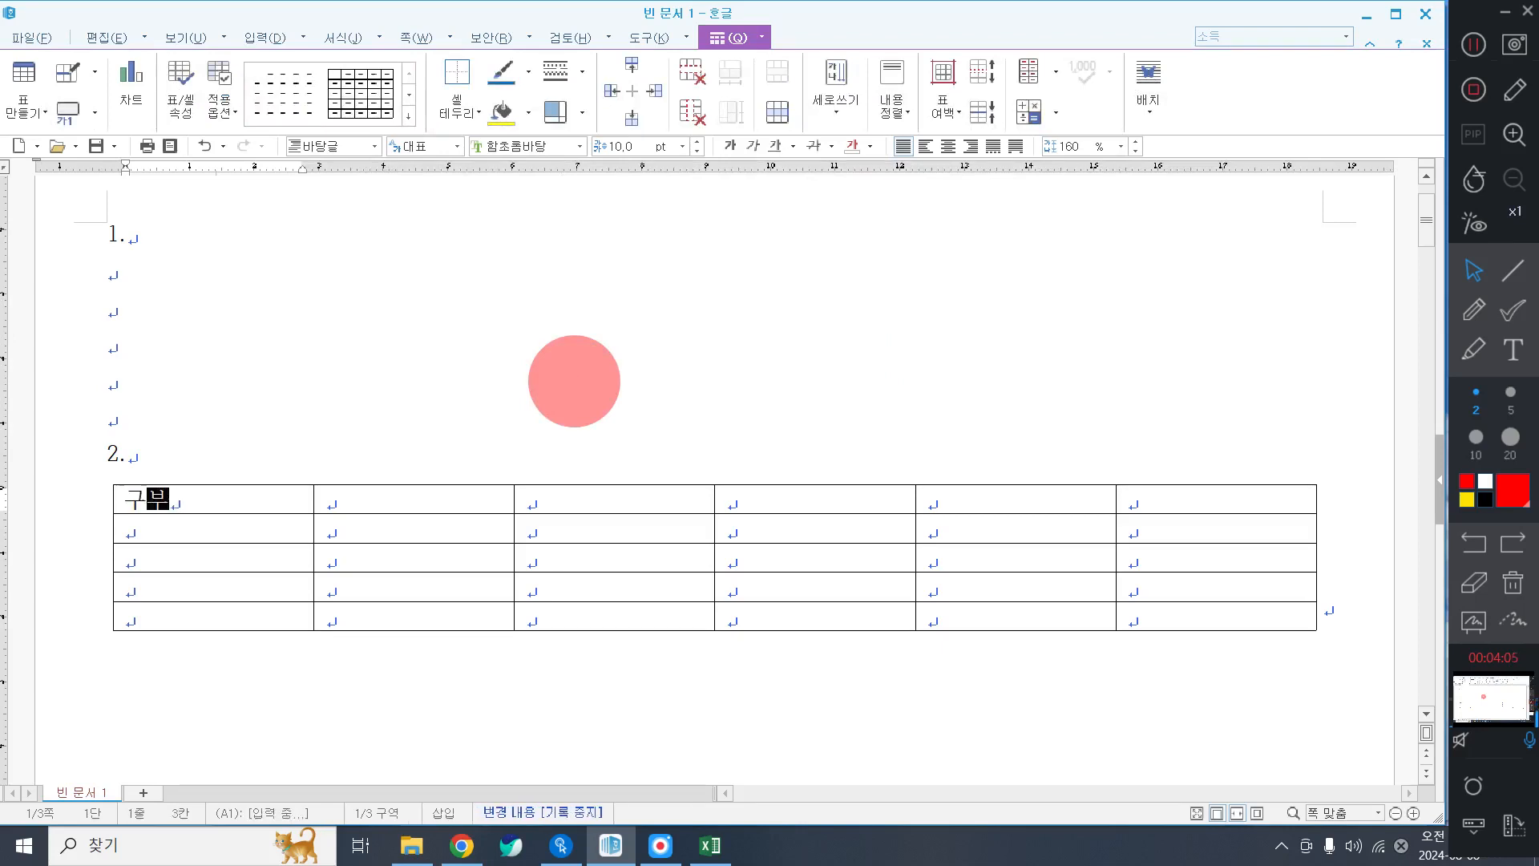
key("Tab")
type("셀종")
key("Tab")
type("성종")
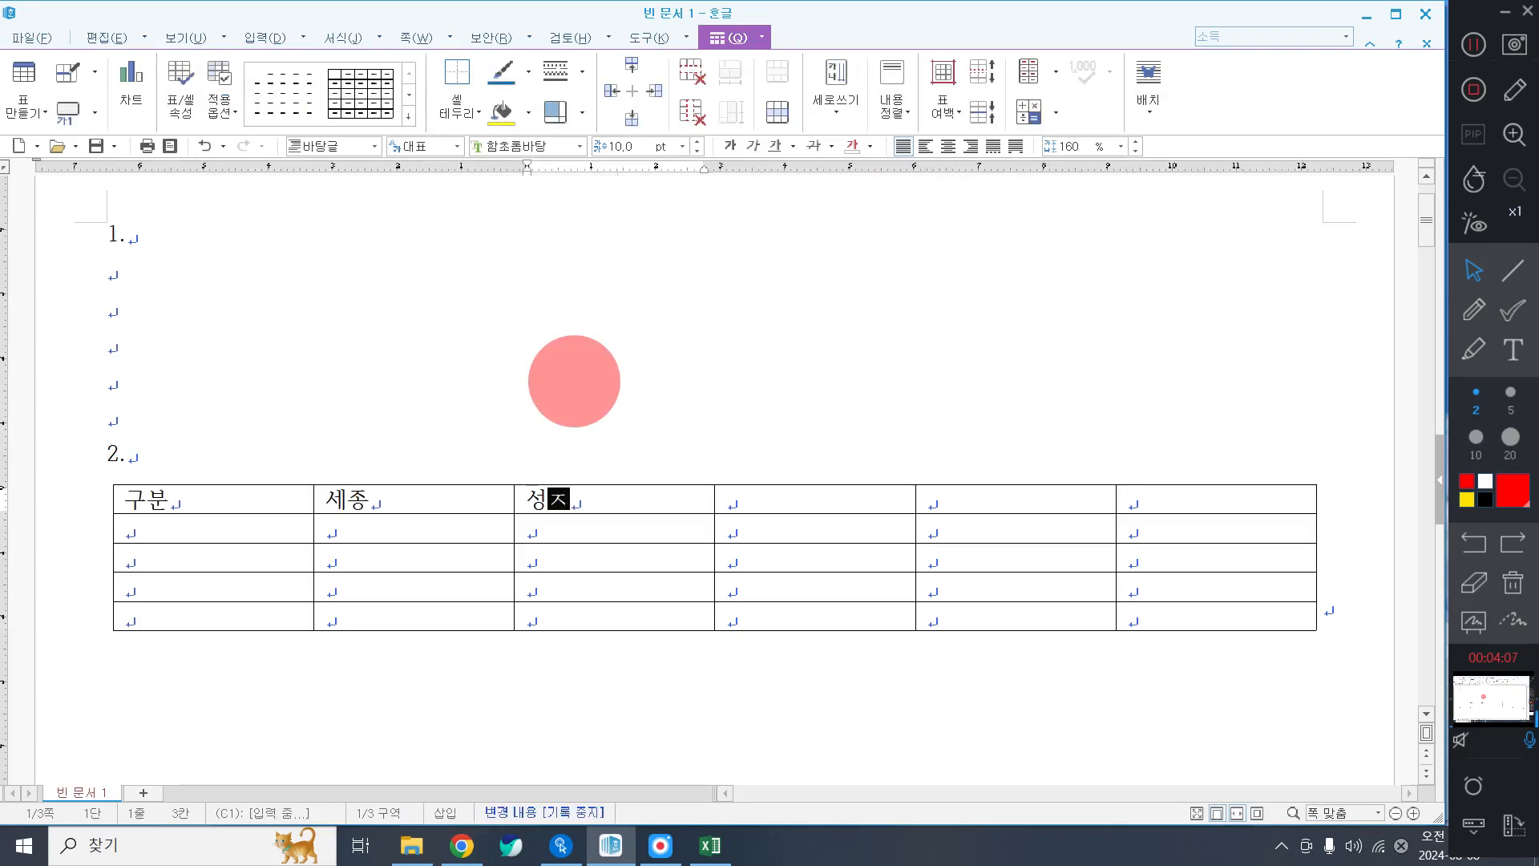
key("Tab")
type("주ㅇ종")
key("Tab")
type("선조")
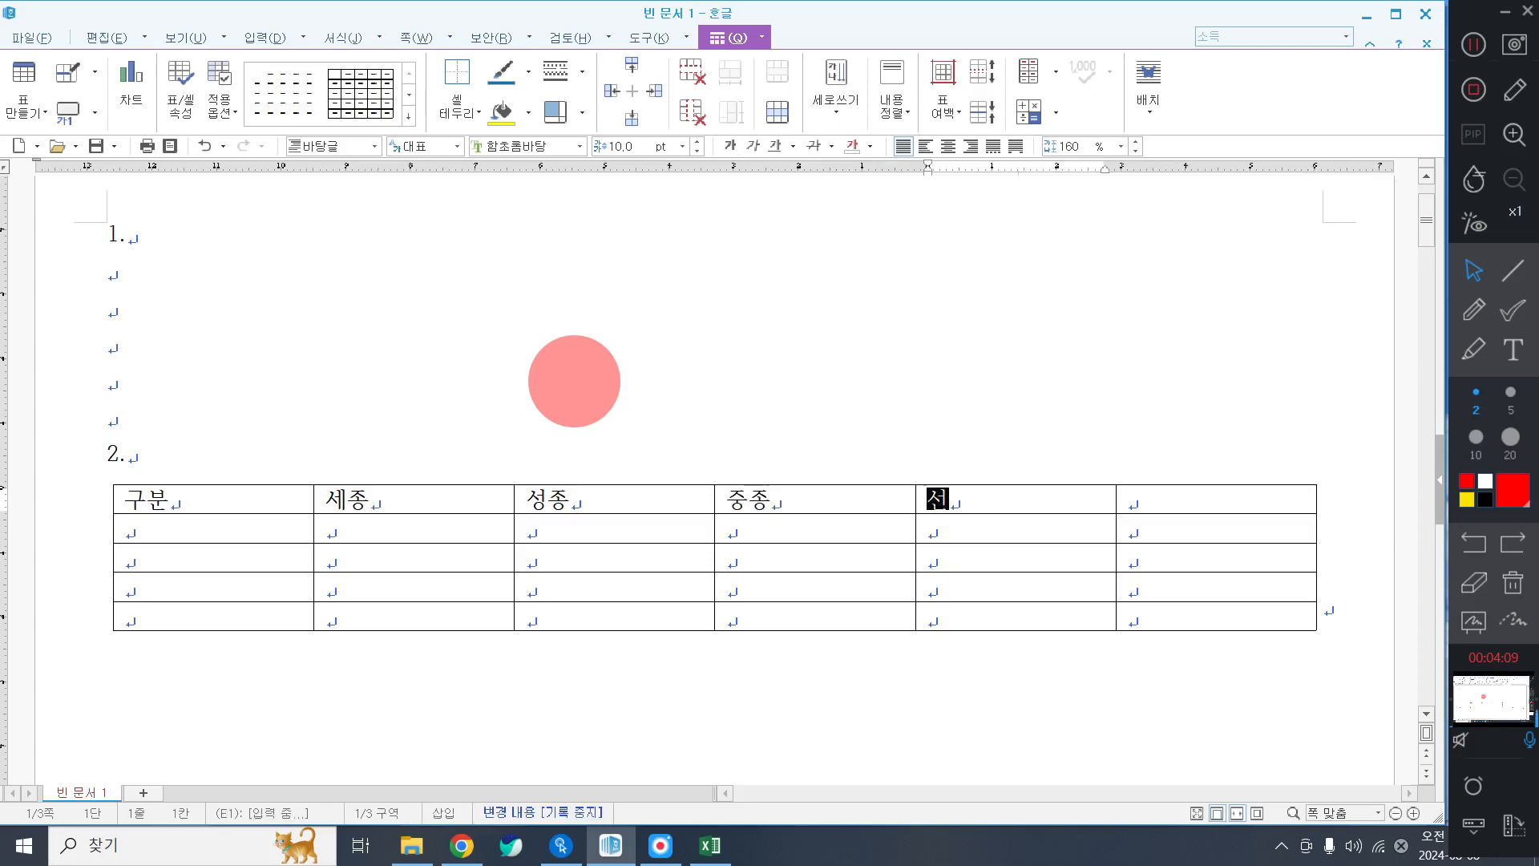
key("Tab")
type("평균")
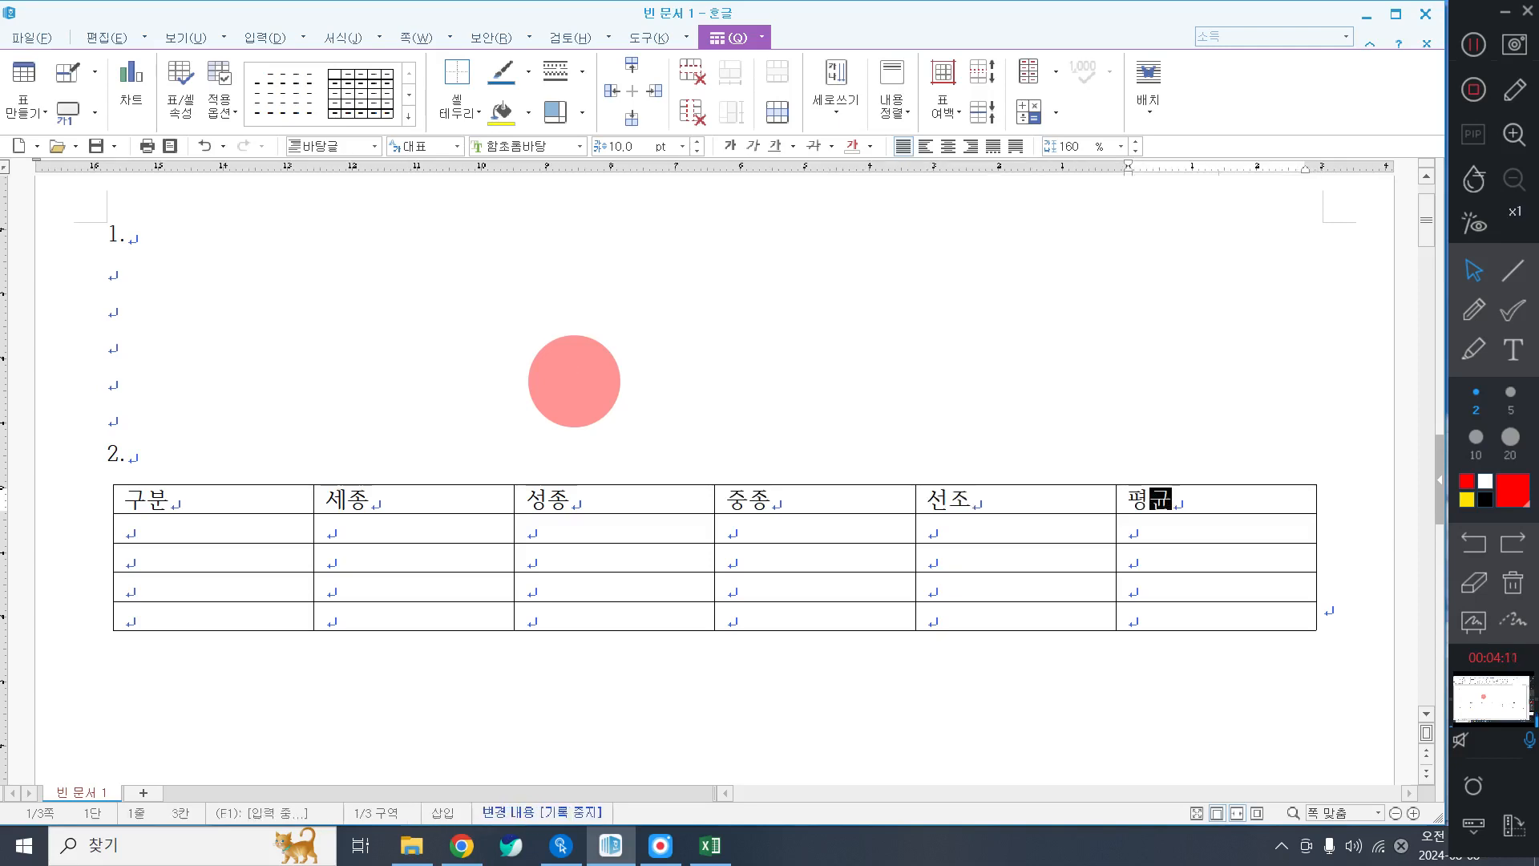
key("Tab")
Label the first-column rows 정족산본, 태백산본, 오대산본 and 권수.
type("정족")
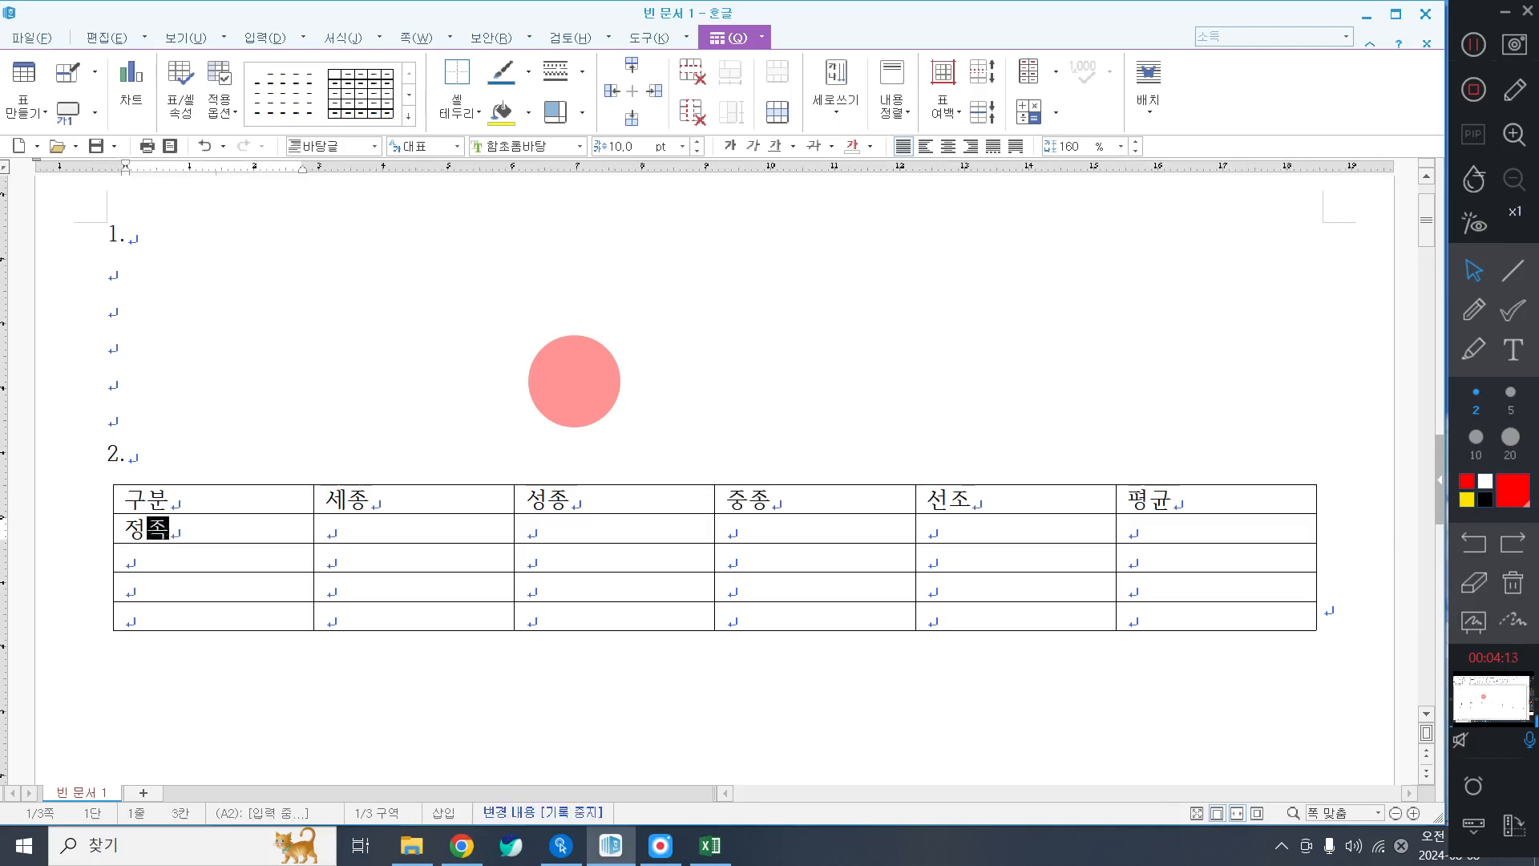
type("산ㅂㅗㄴ")
key("Down")
type("태백산본")
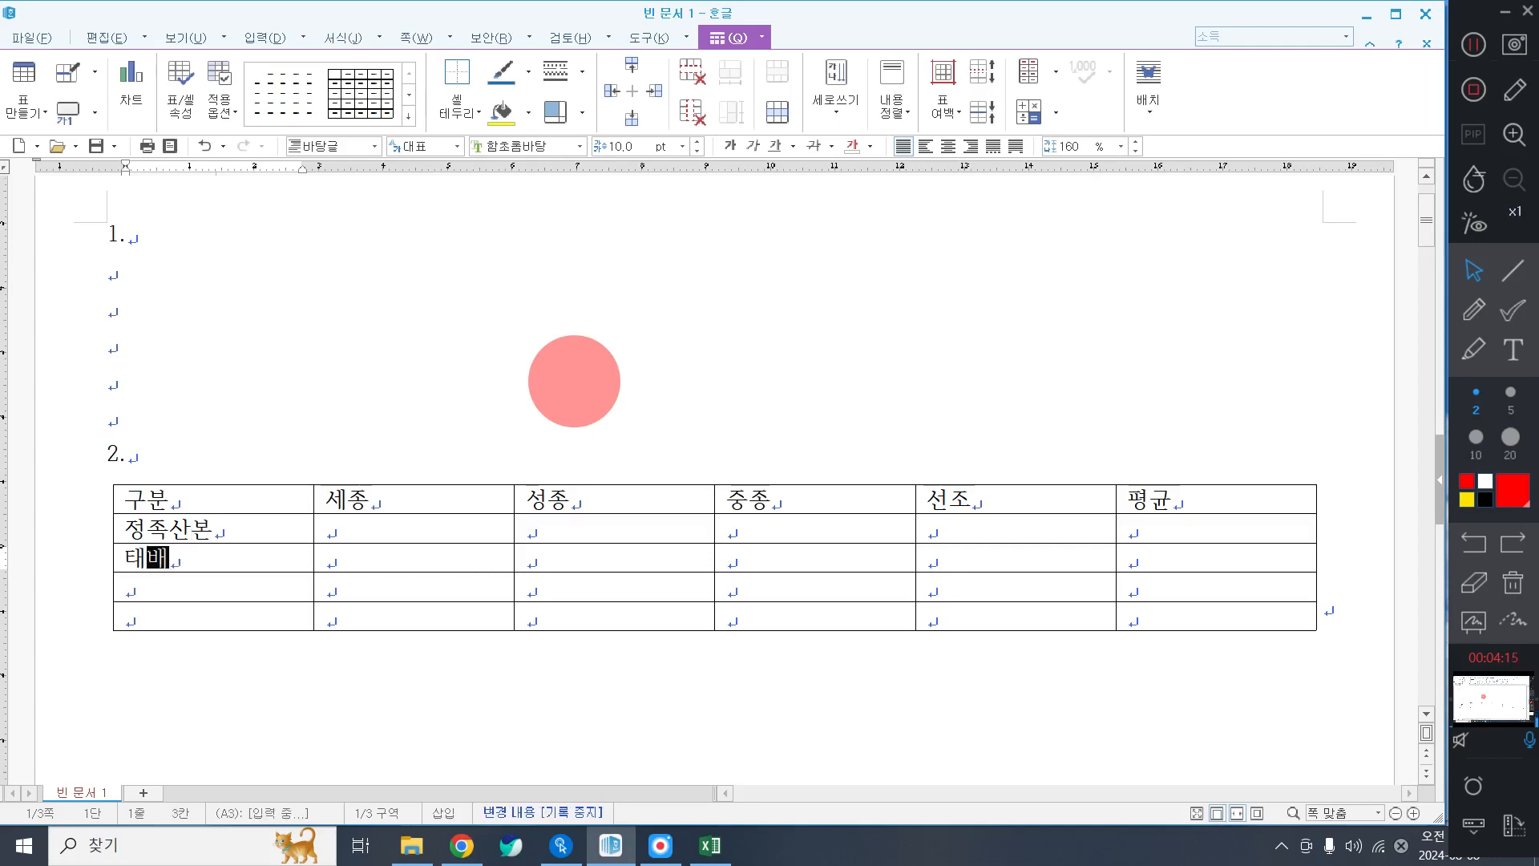
key("Down")
type("오대산보")
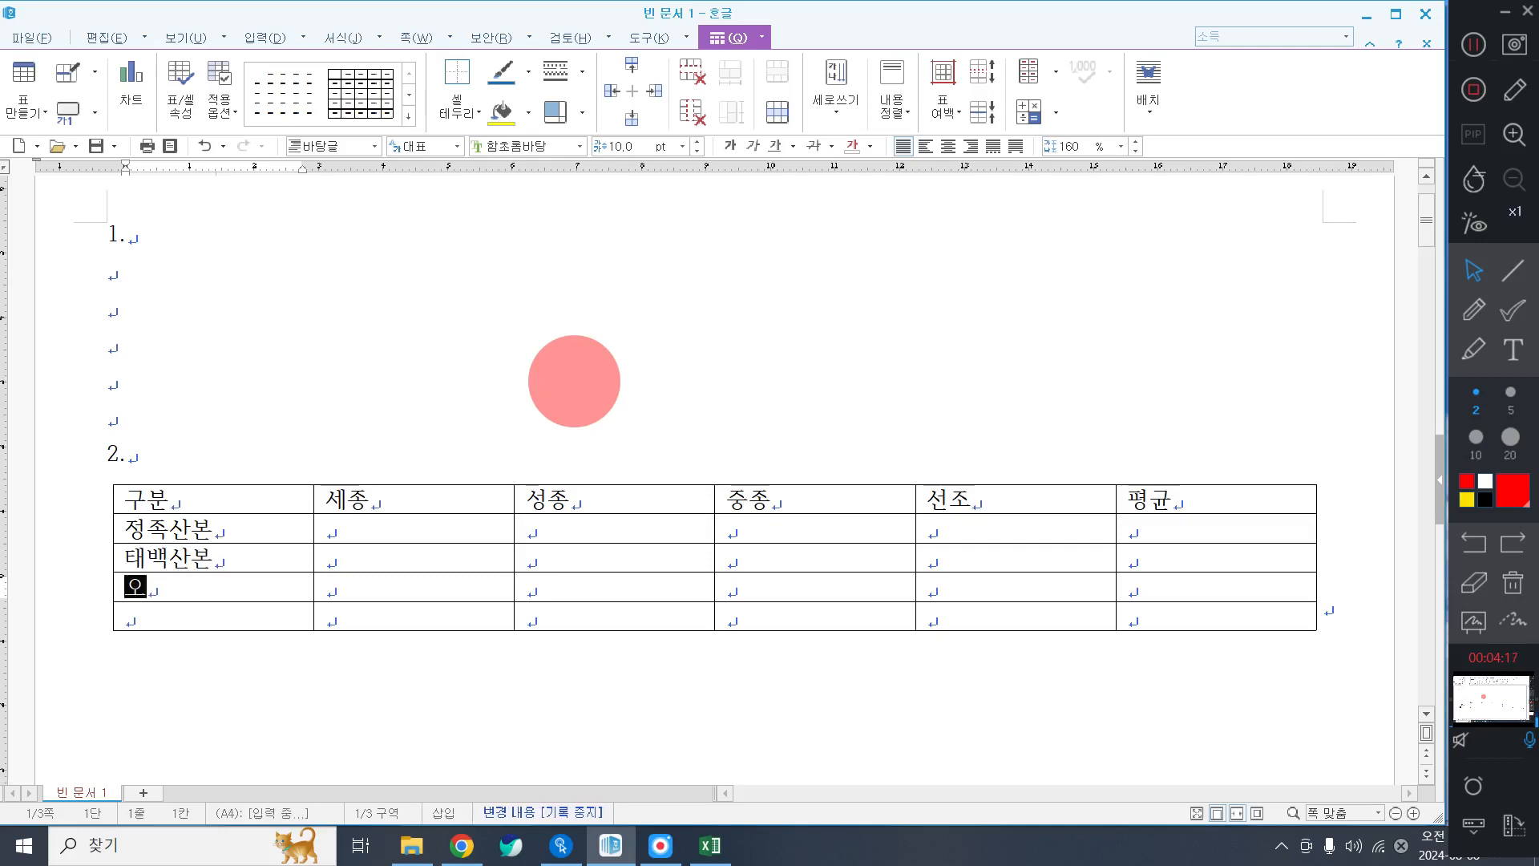
key("Down")
type("권수")
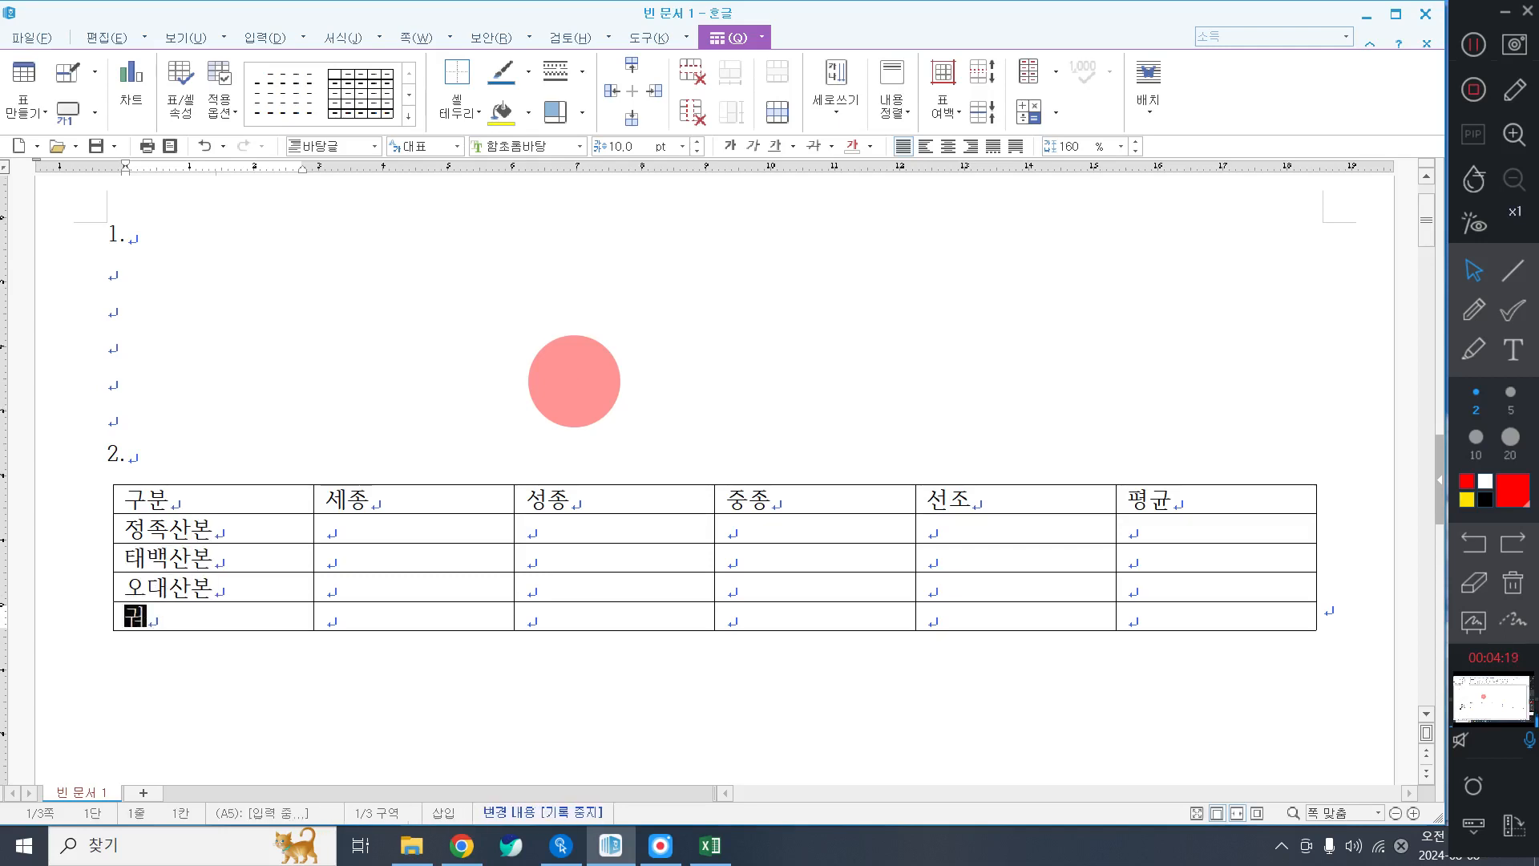
key("Right")
key("Up")
key("Up")
key("Up")
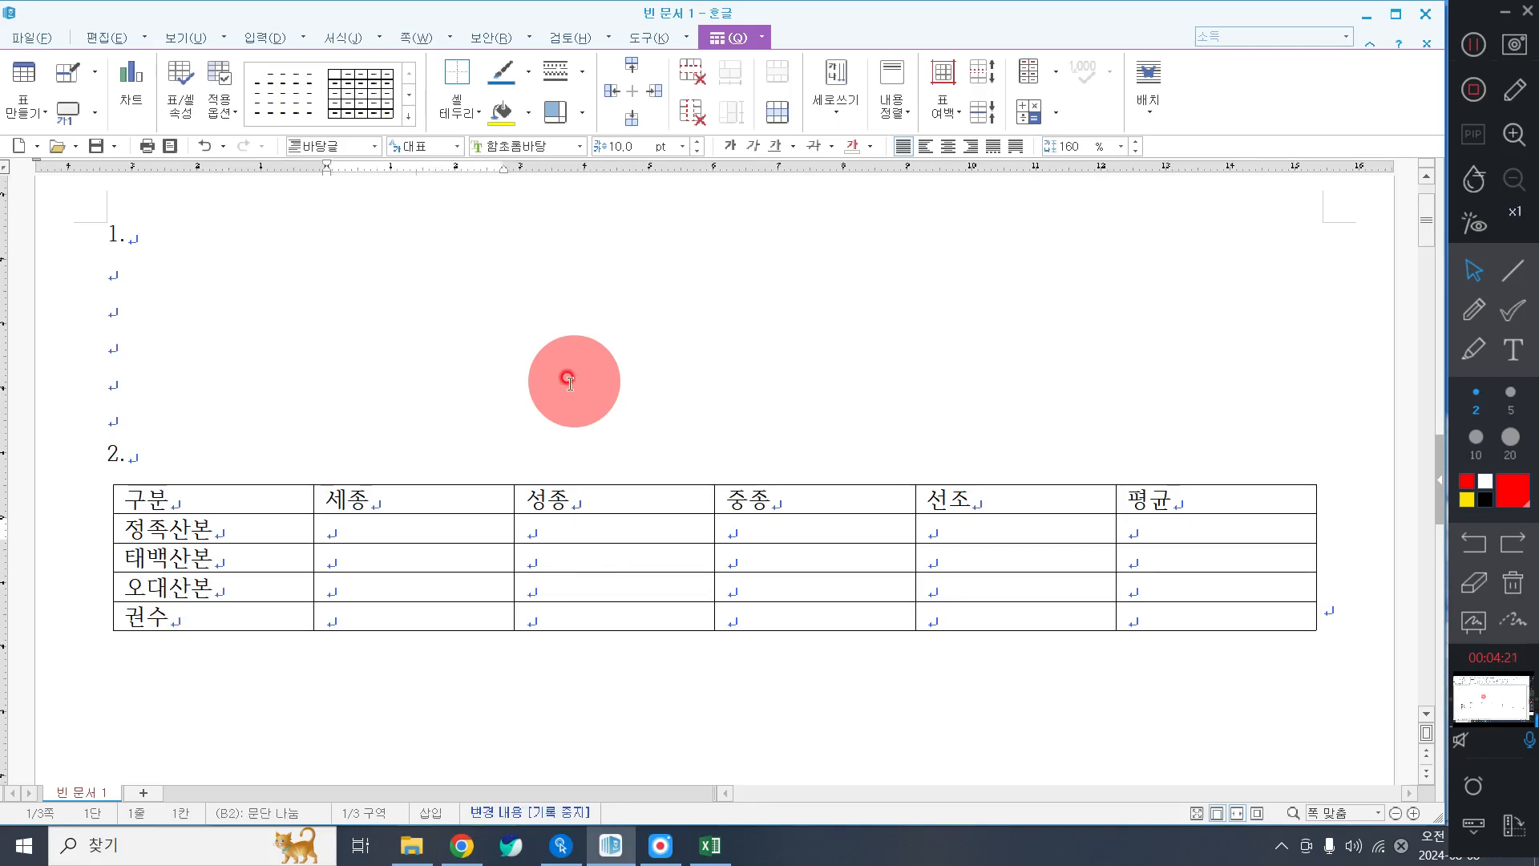
Enter the 정족산본 figures 154, 1, 102 and 125.
type("154")
key("Right")
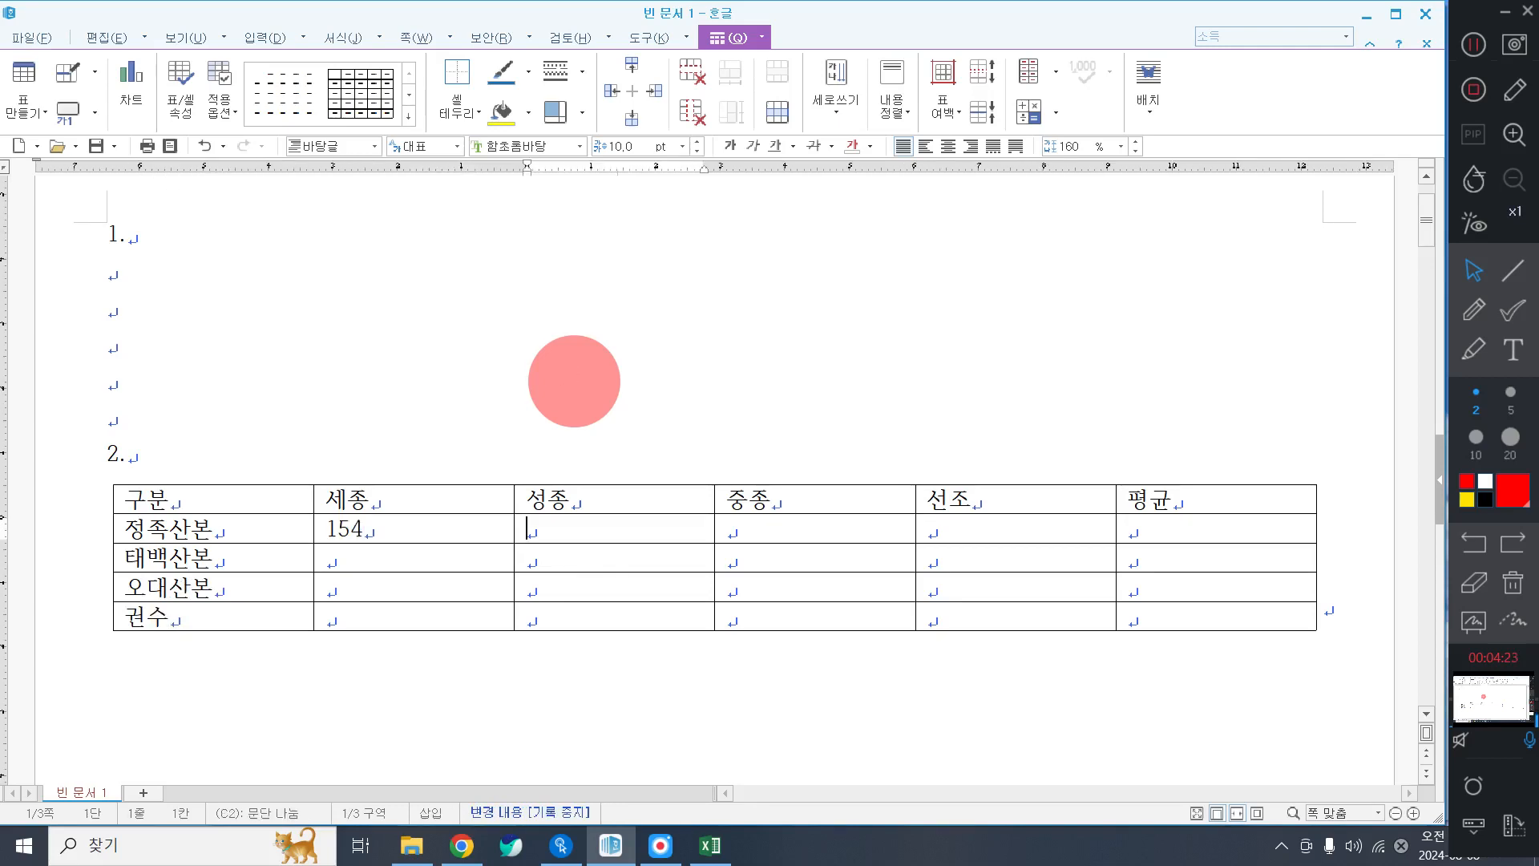
type("150")
key("Right")
type("1")
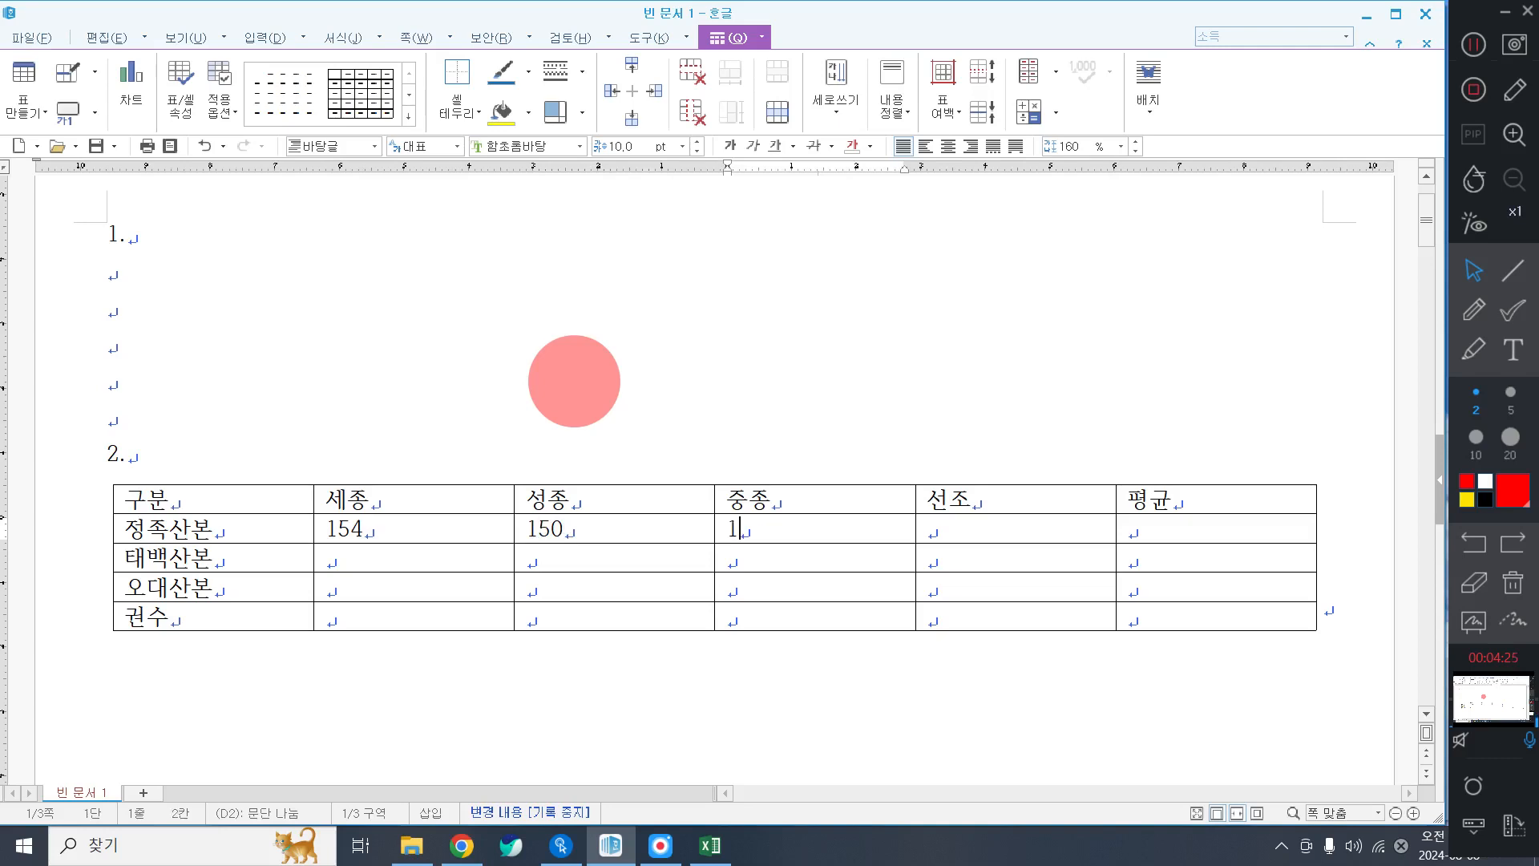
type("02")
key("Right")
type("125")
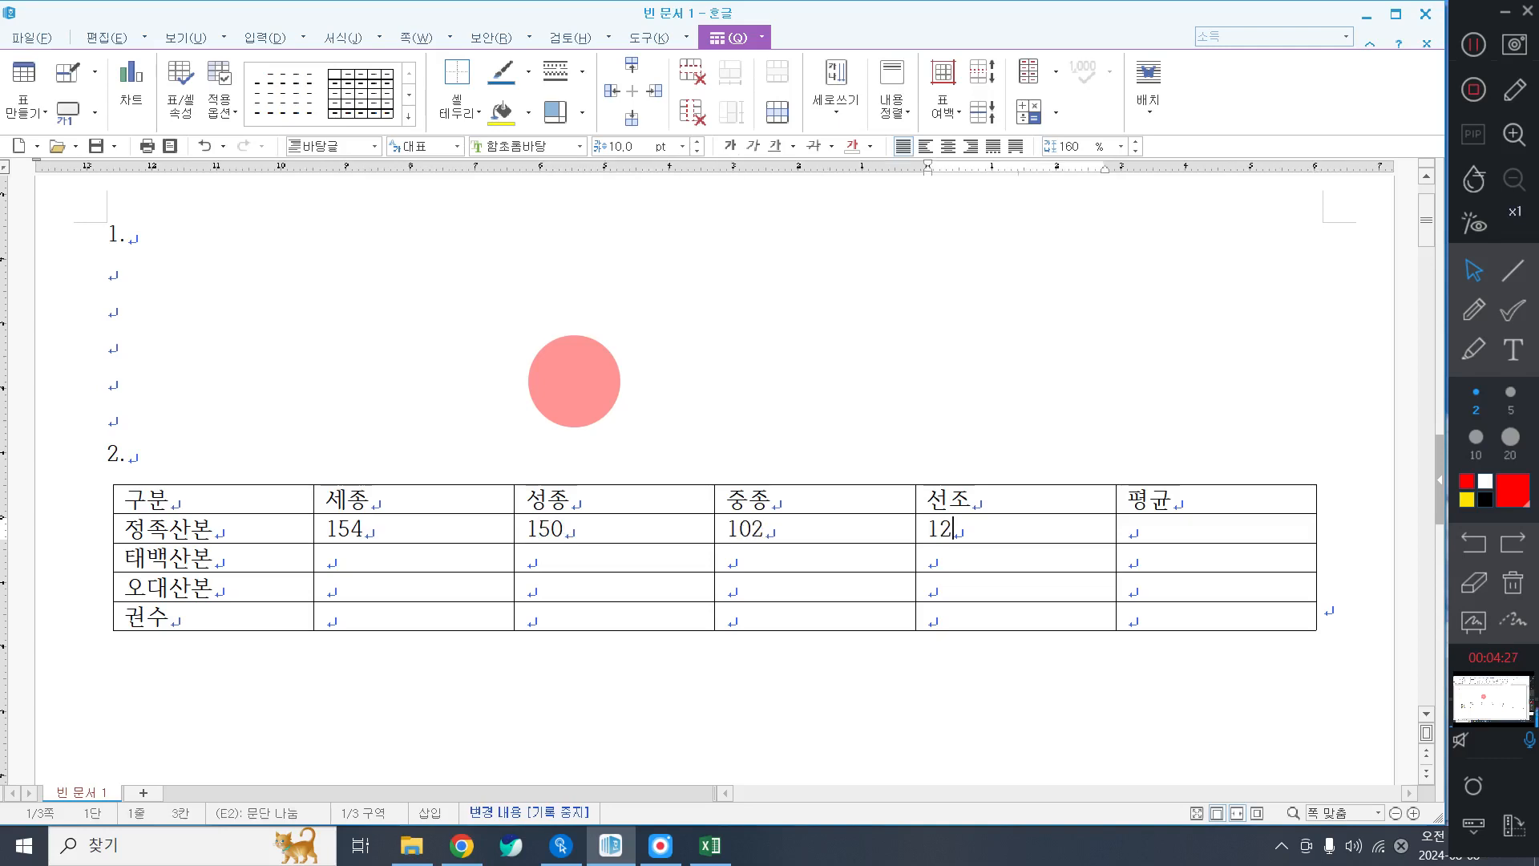
key("Right")
key("Right")
Enter the 태백산본 figures 67, 47, 53 and 116.
key("Right")
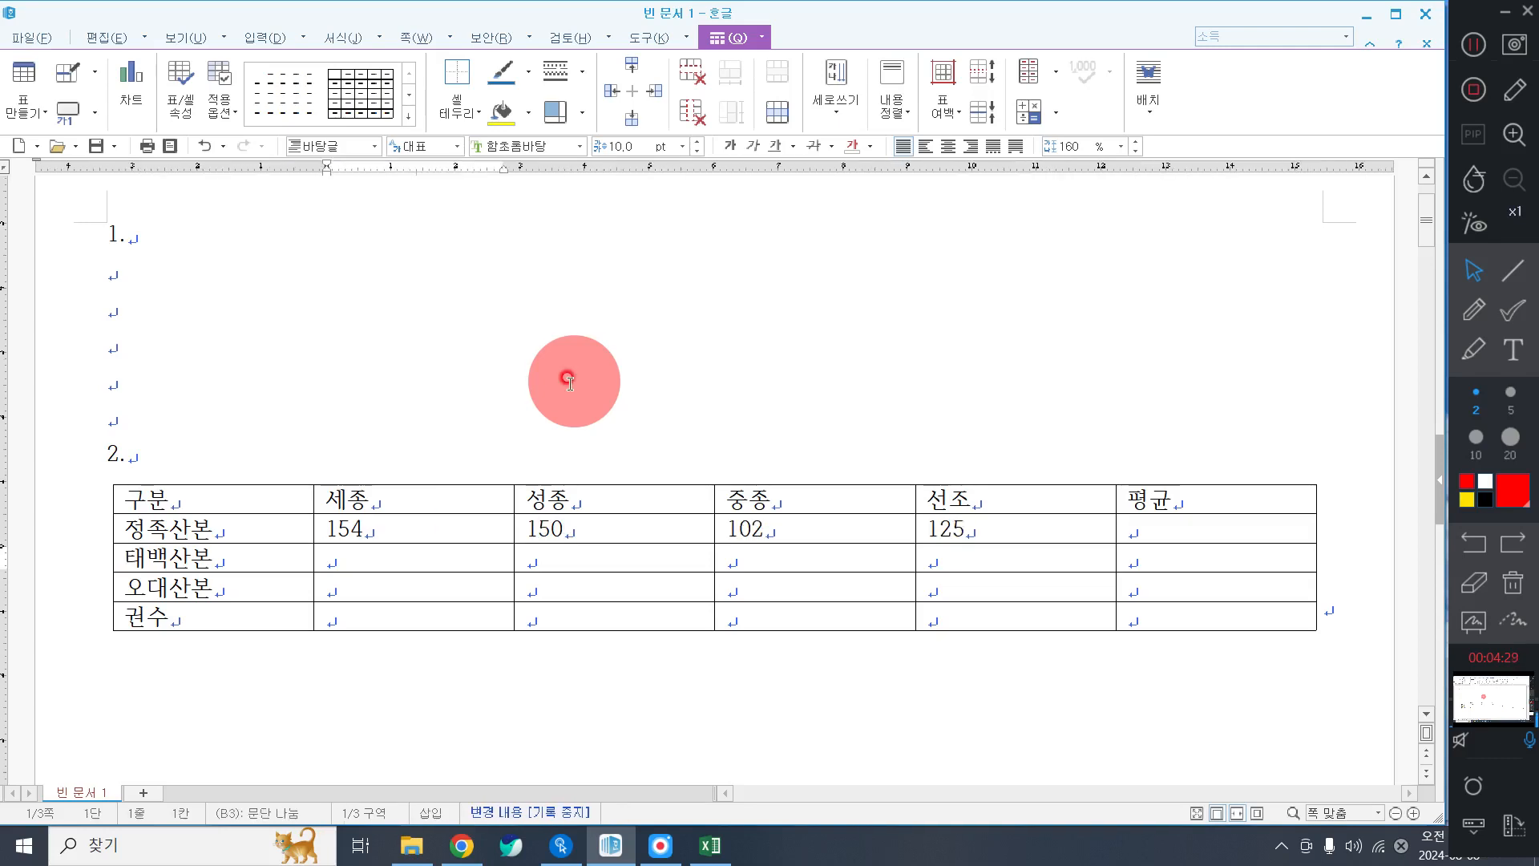
type("67")
key("Right")
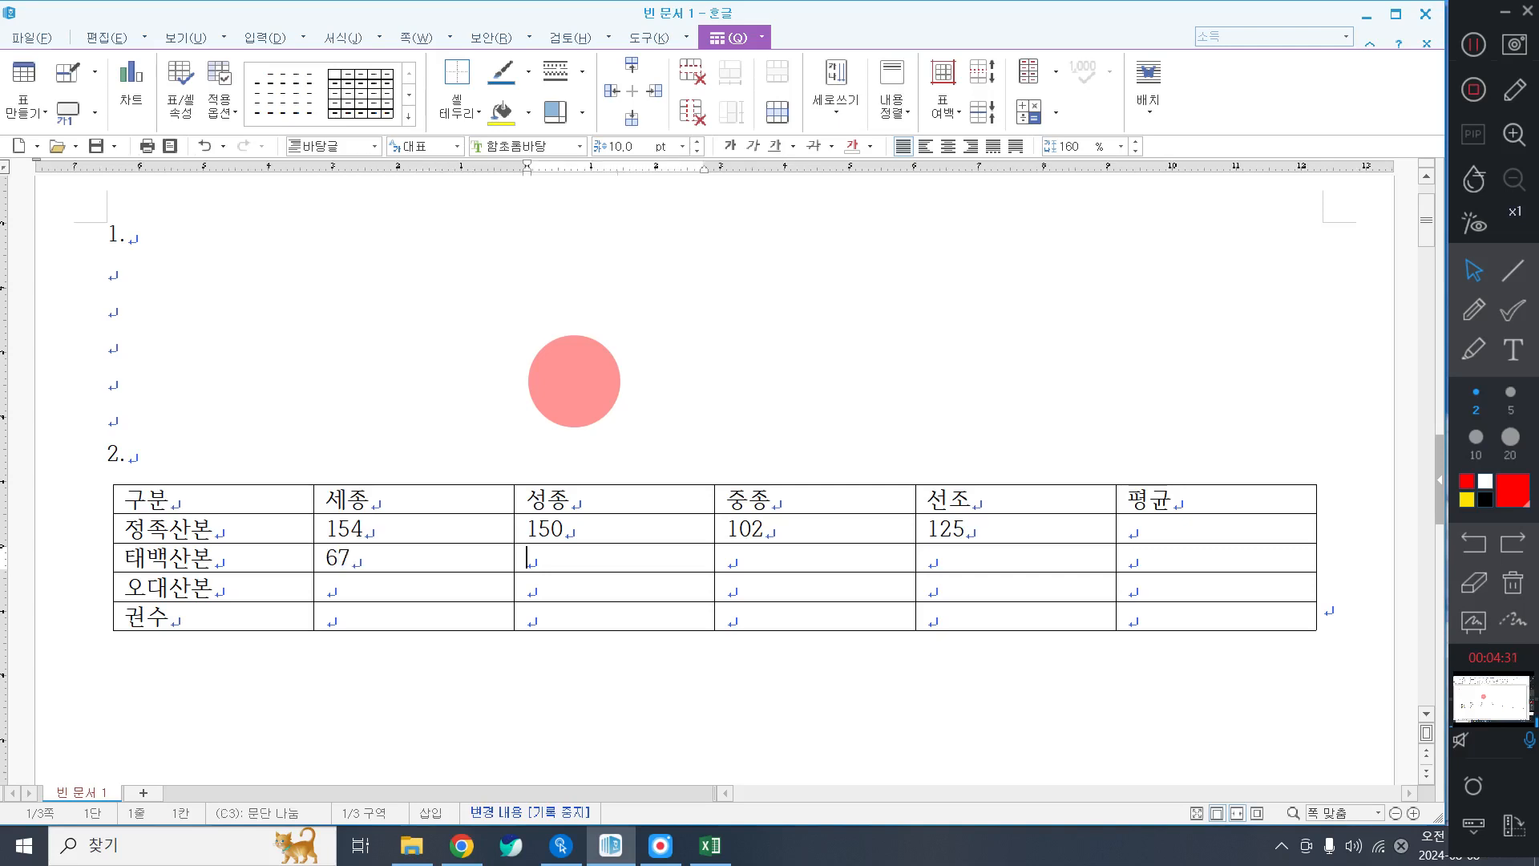
type("47")
key("Right")
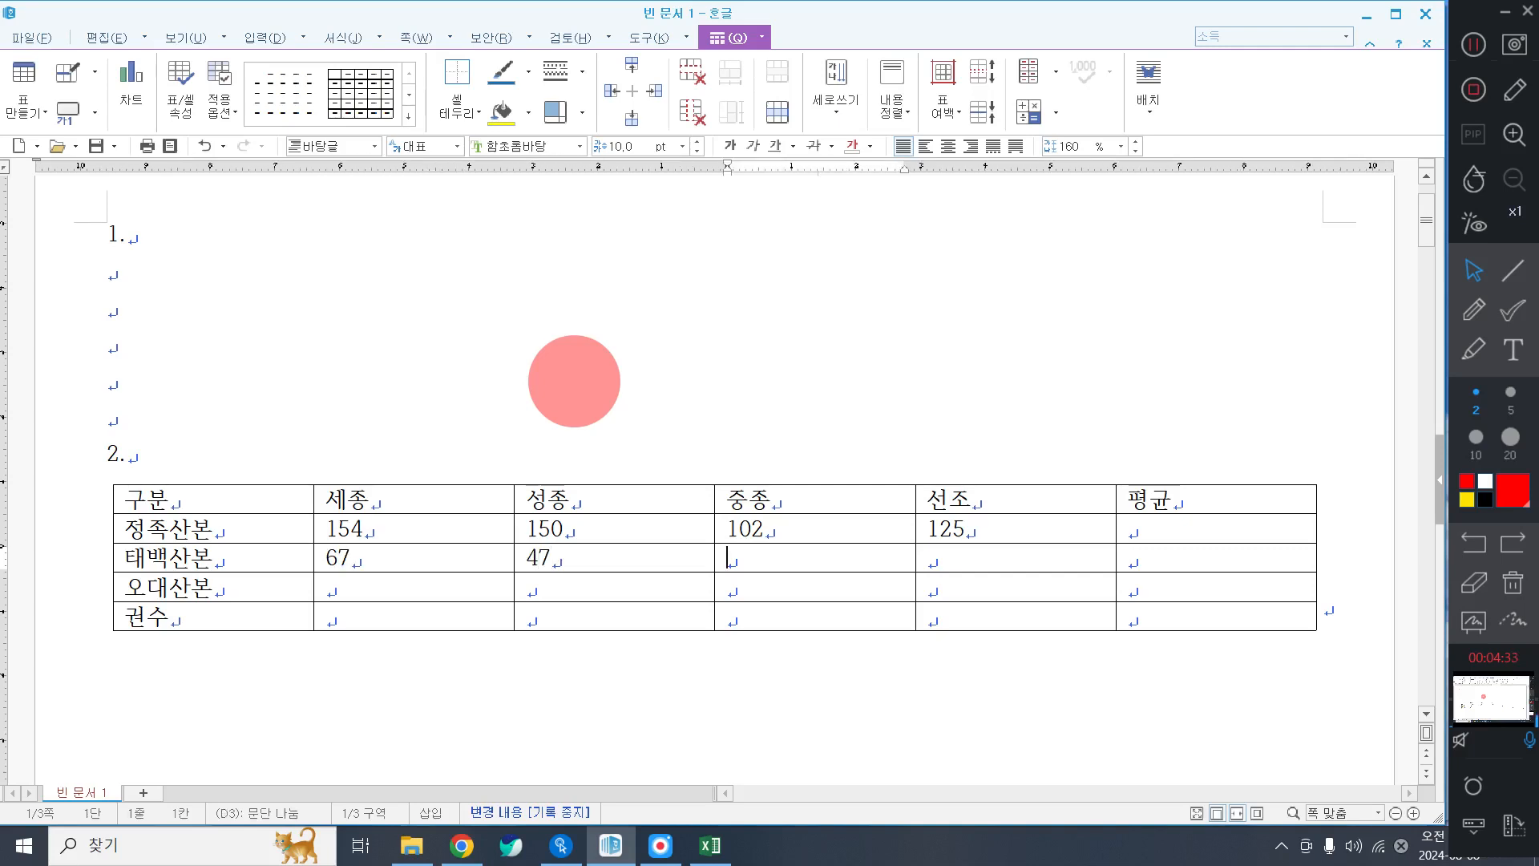
type("53")
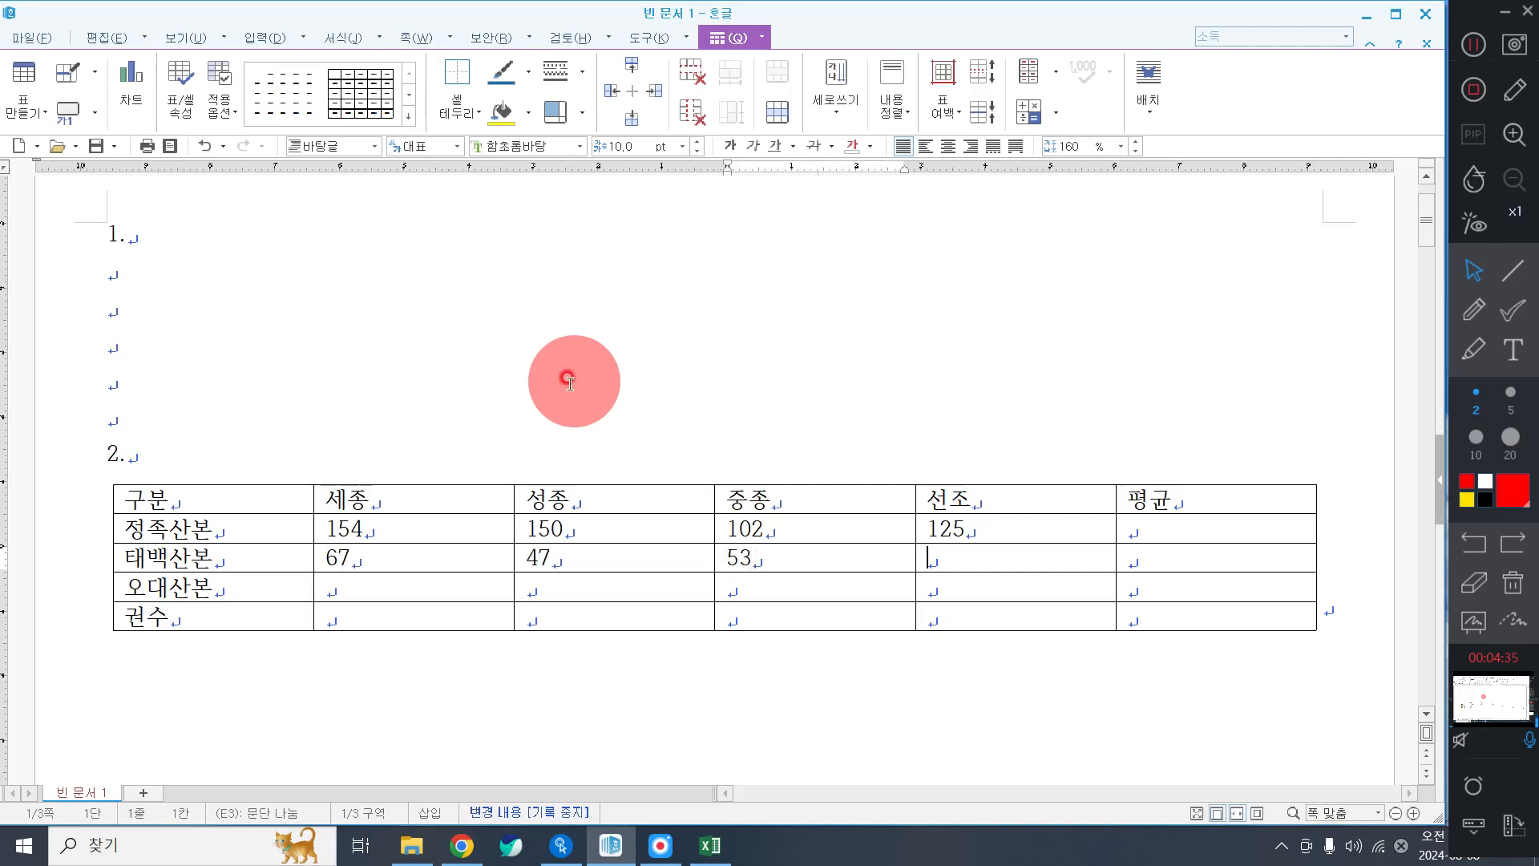
key("Right")
type("`1")
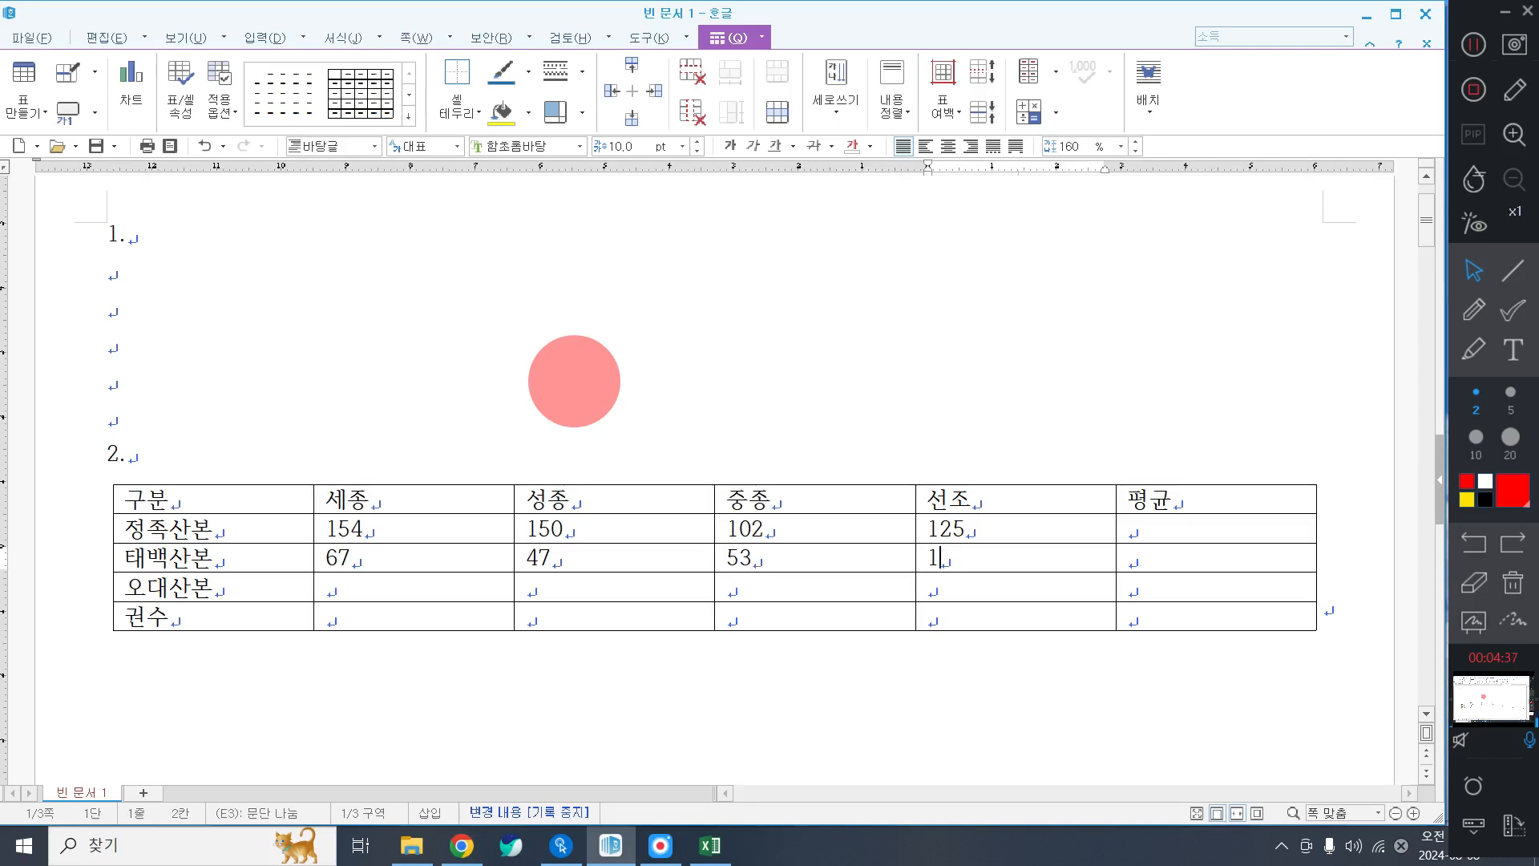
type("16")
key("Right")
Enter the 오대산본 figures 0, 9, 5 and 15.
key("Tab")
key("Tab")
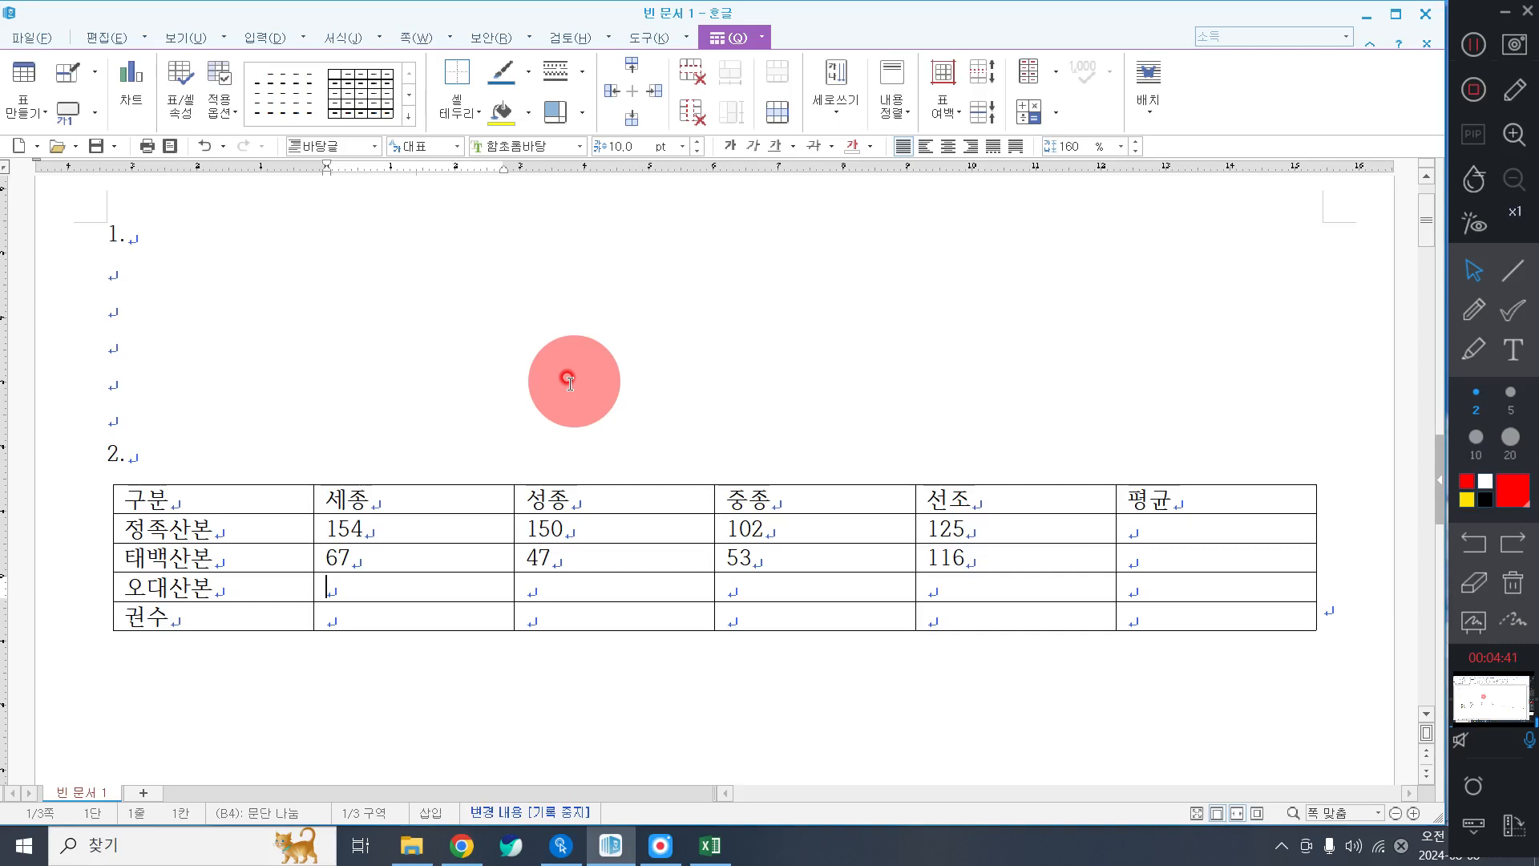
type("0")
key("Tab")
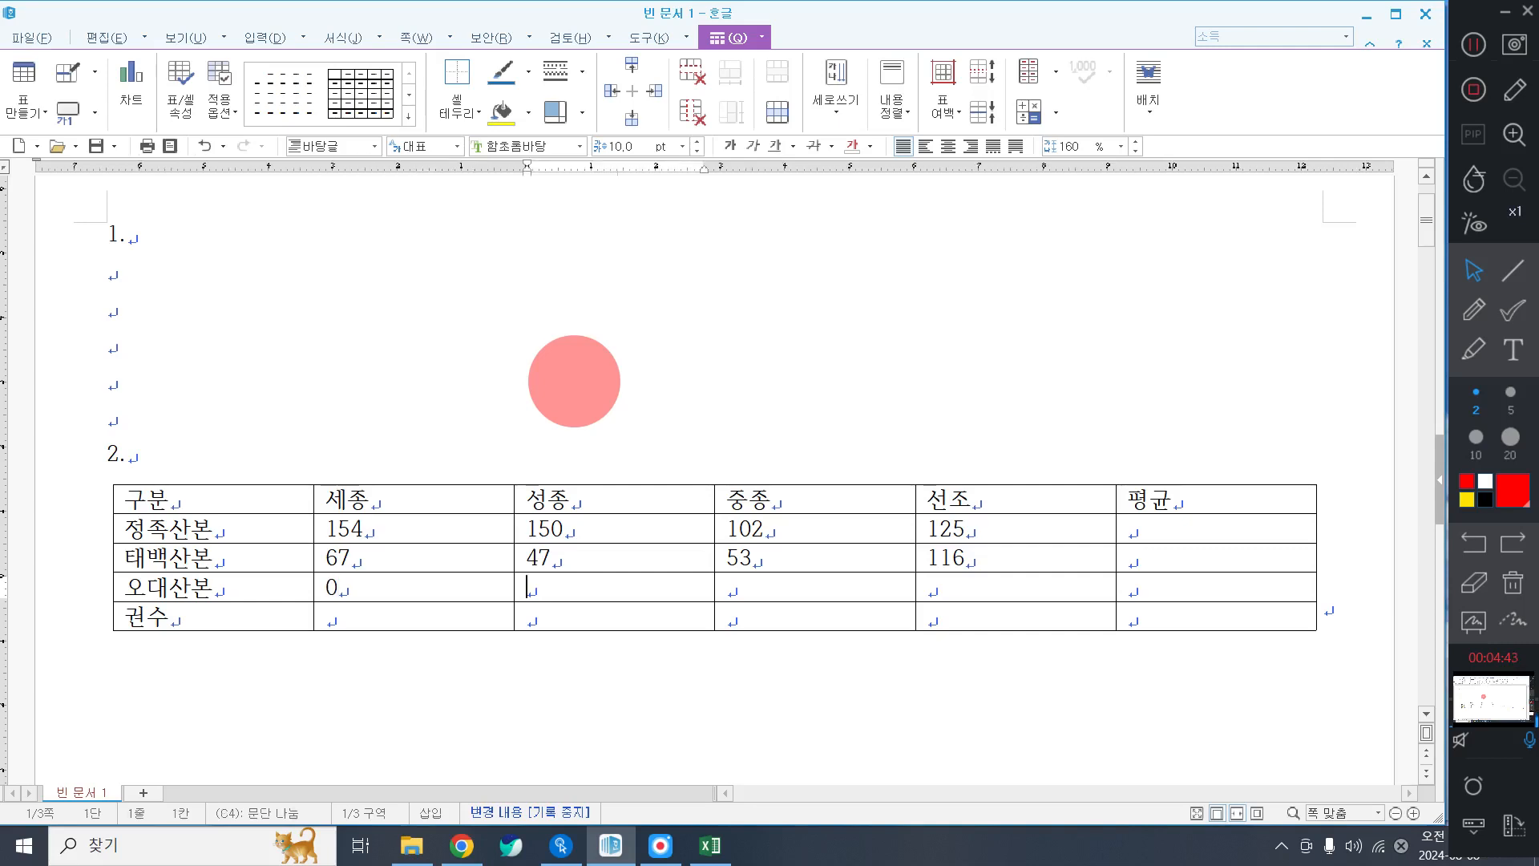
type("9")
key("Tab")
type("5")
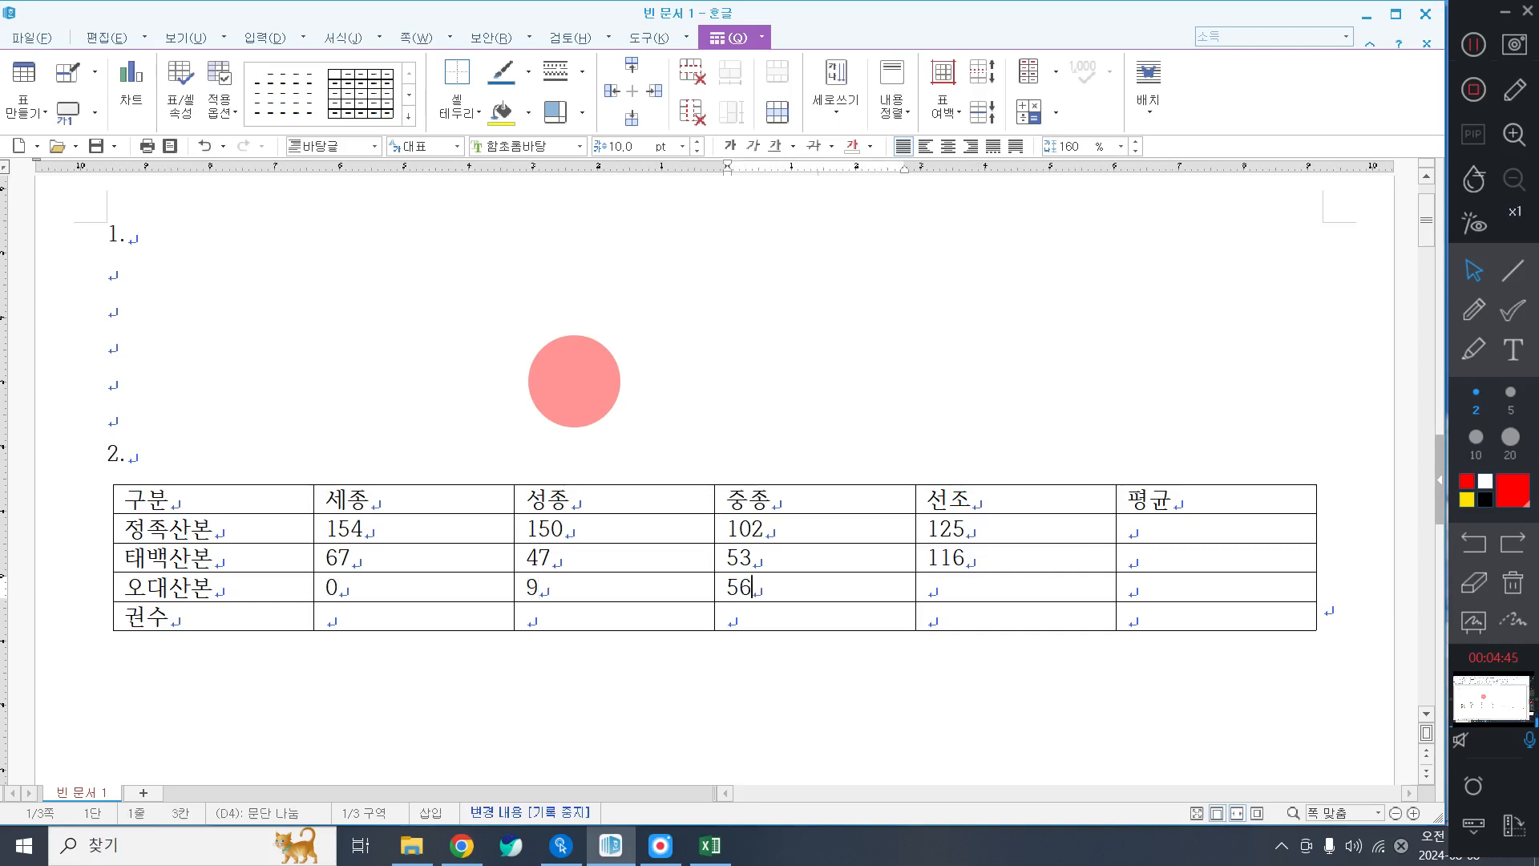
key("Tab")
key("Tab")
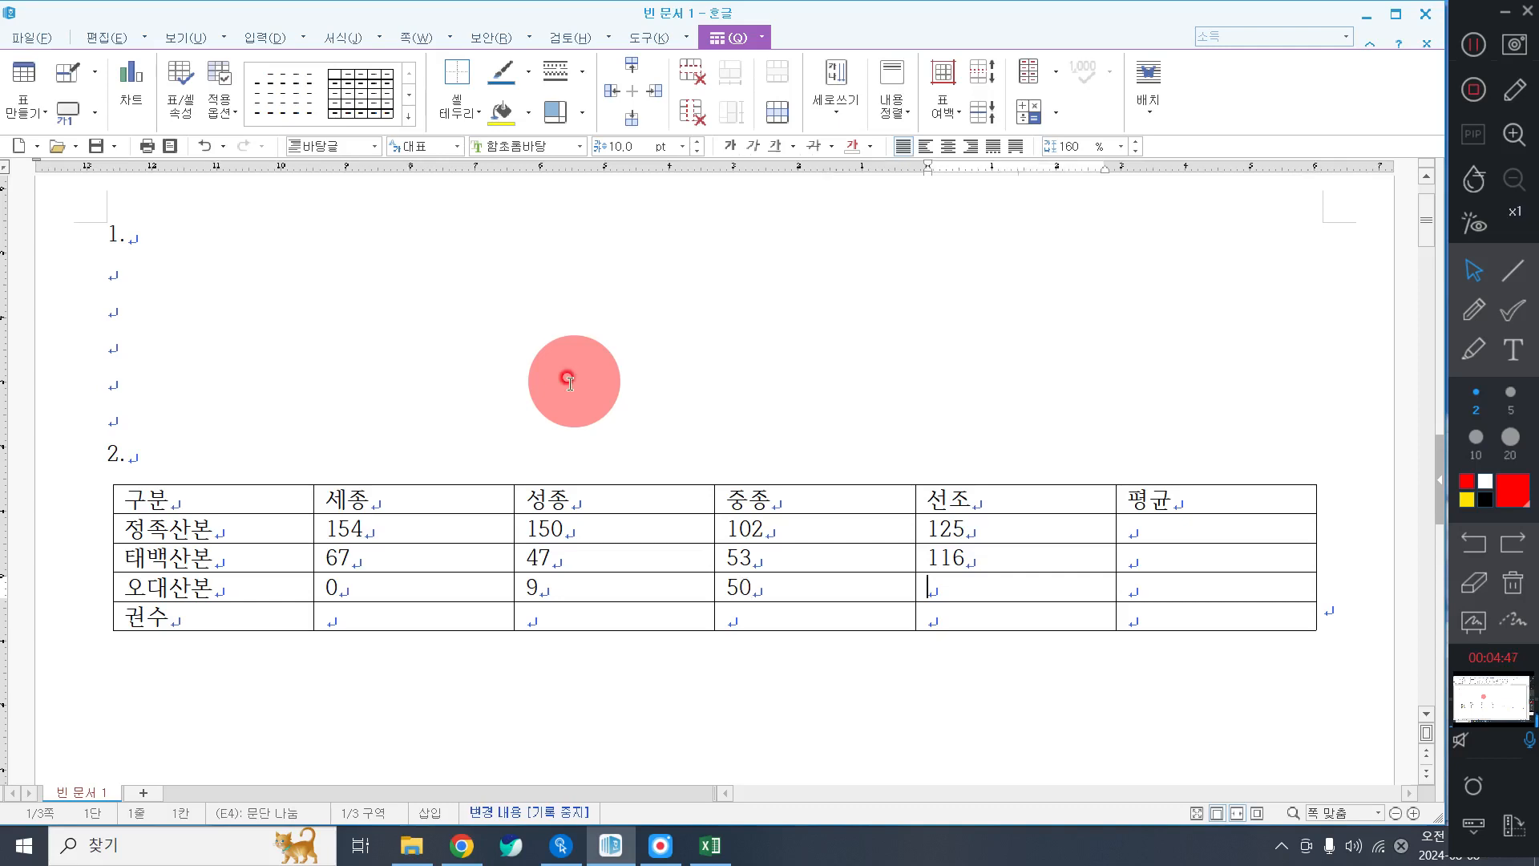
type("1")
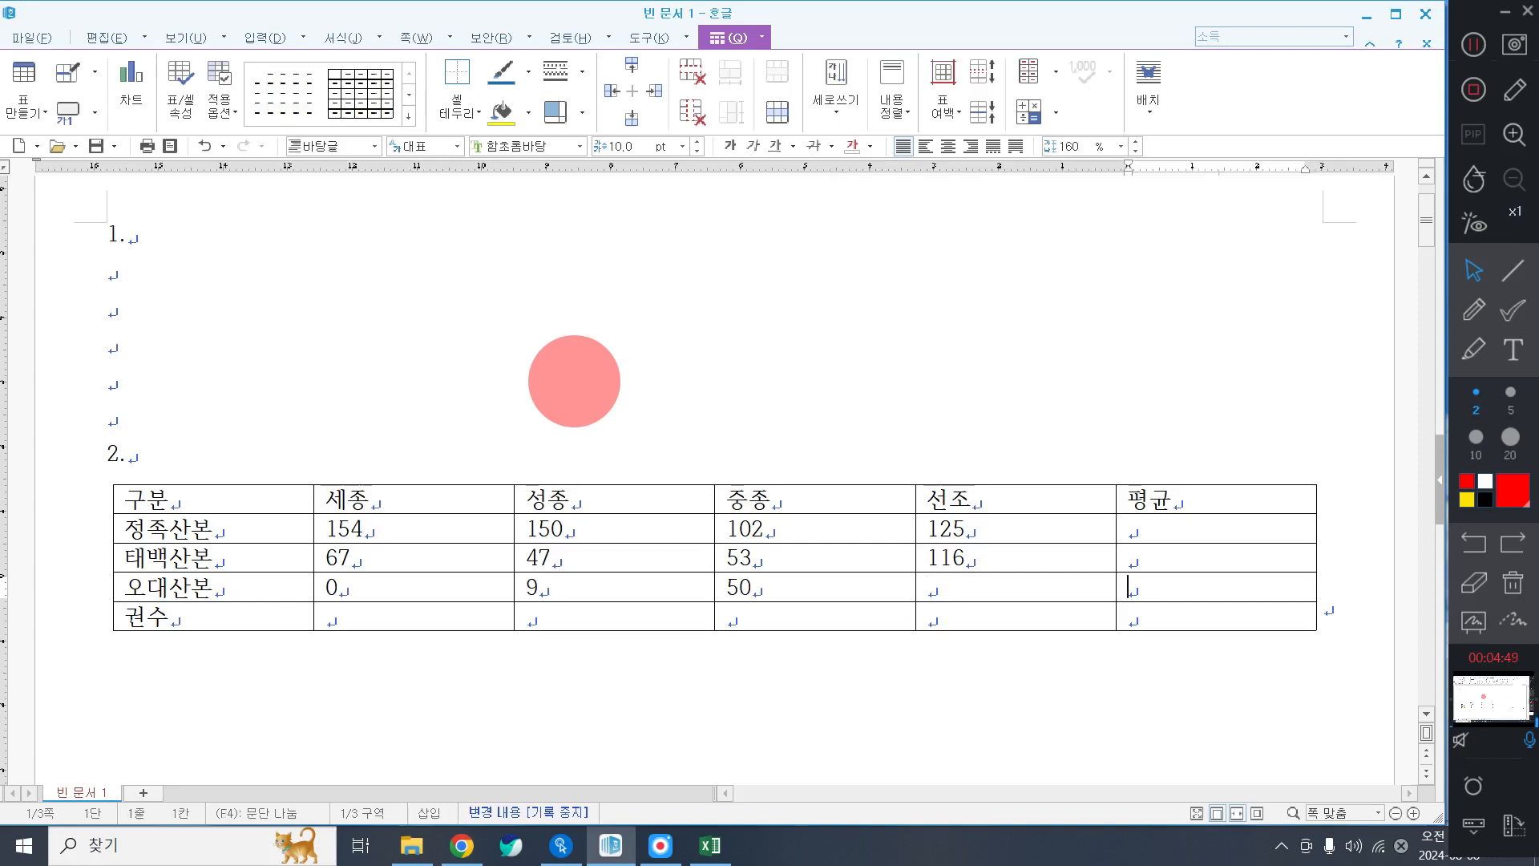
key("shift+Tab")
type("15")
Begin the 권수 row with 163, 297, 105 and 22.
key("Tab")
key("Tab")
key("Tab")
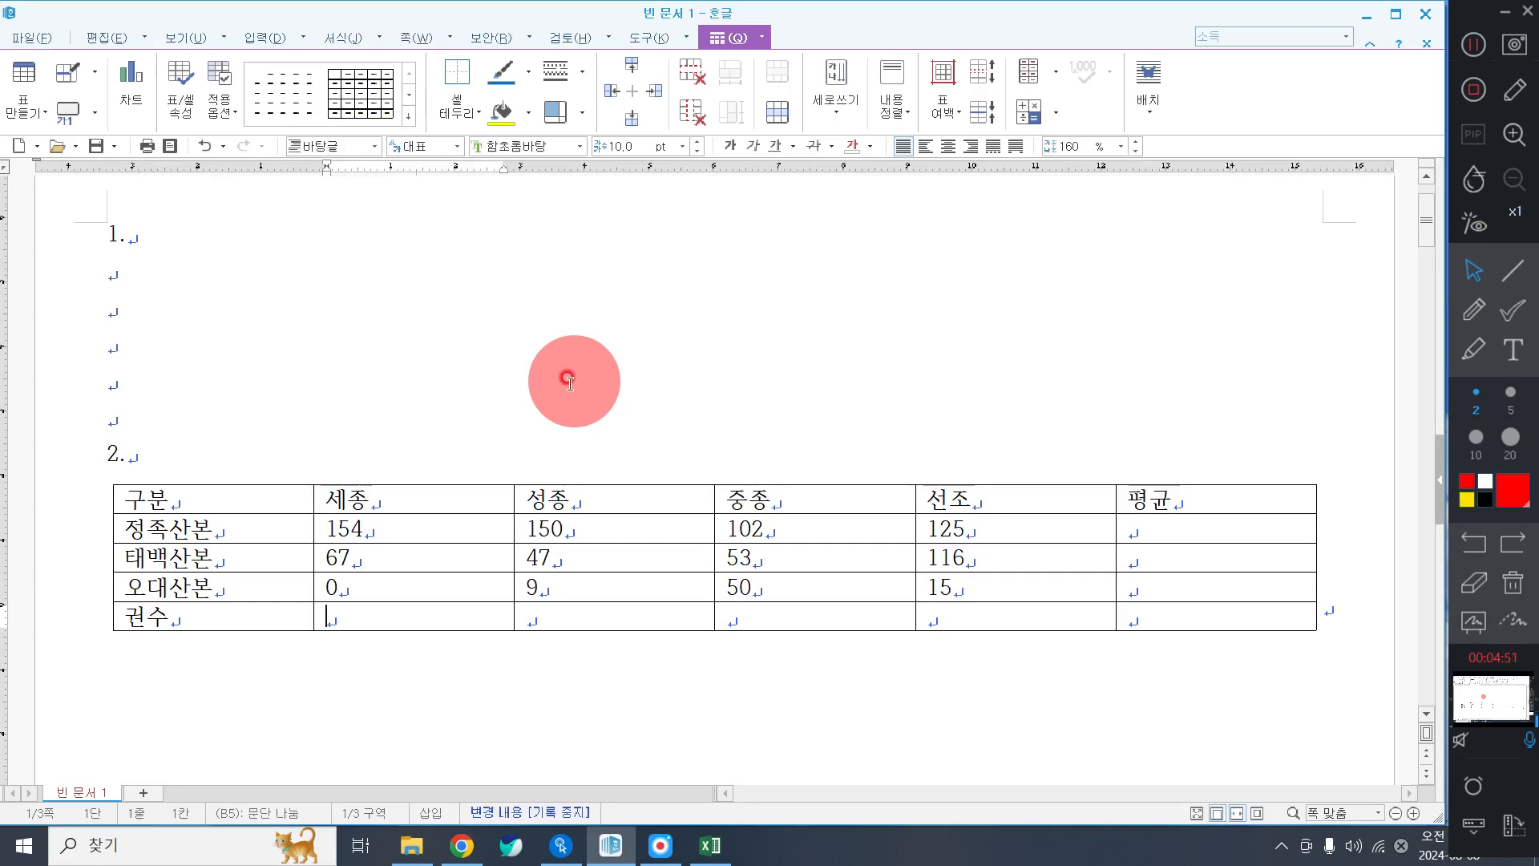
type("163")
key("Tab")
type("29")
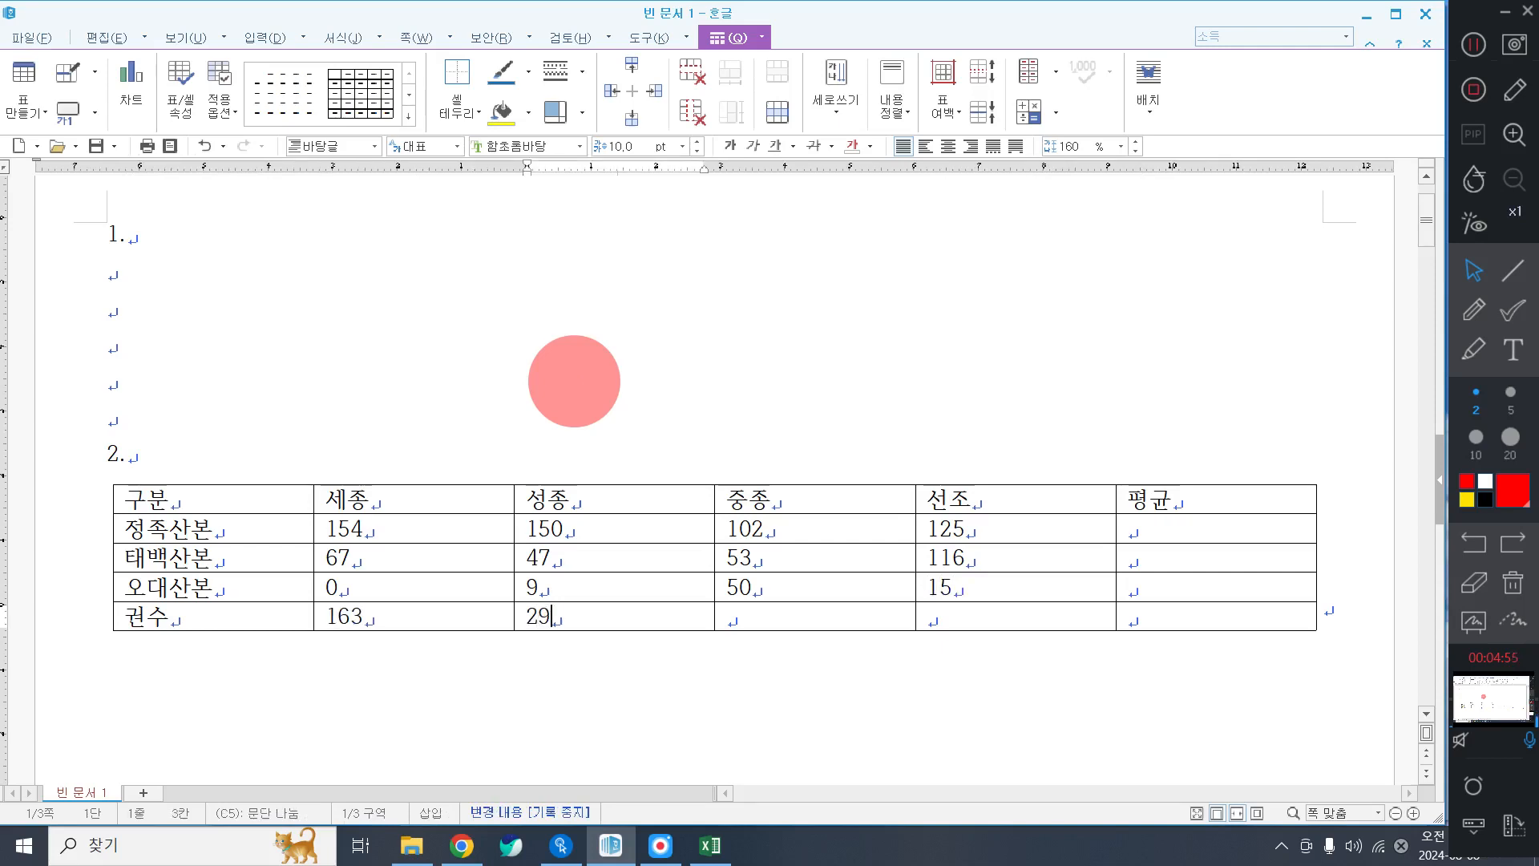
type("7")
key("Tab")
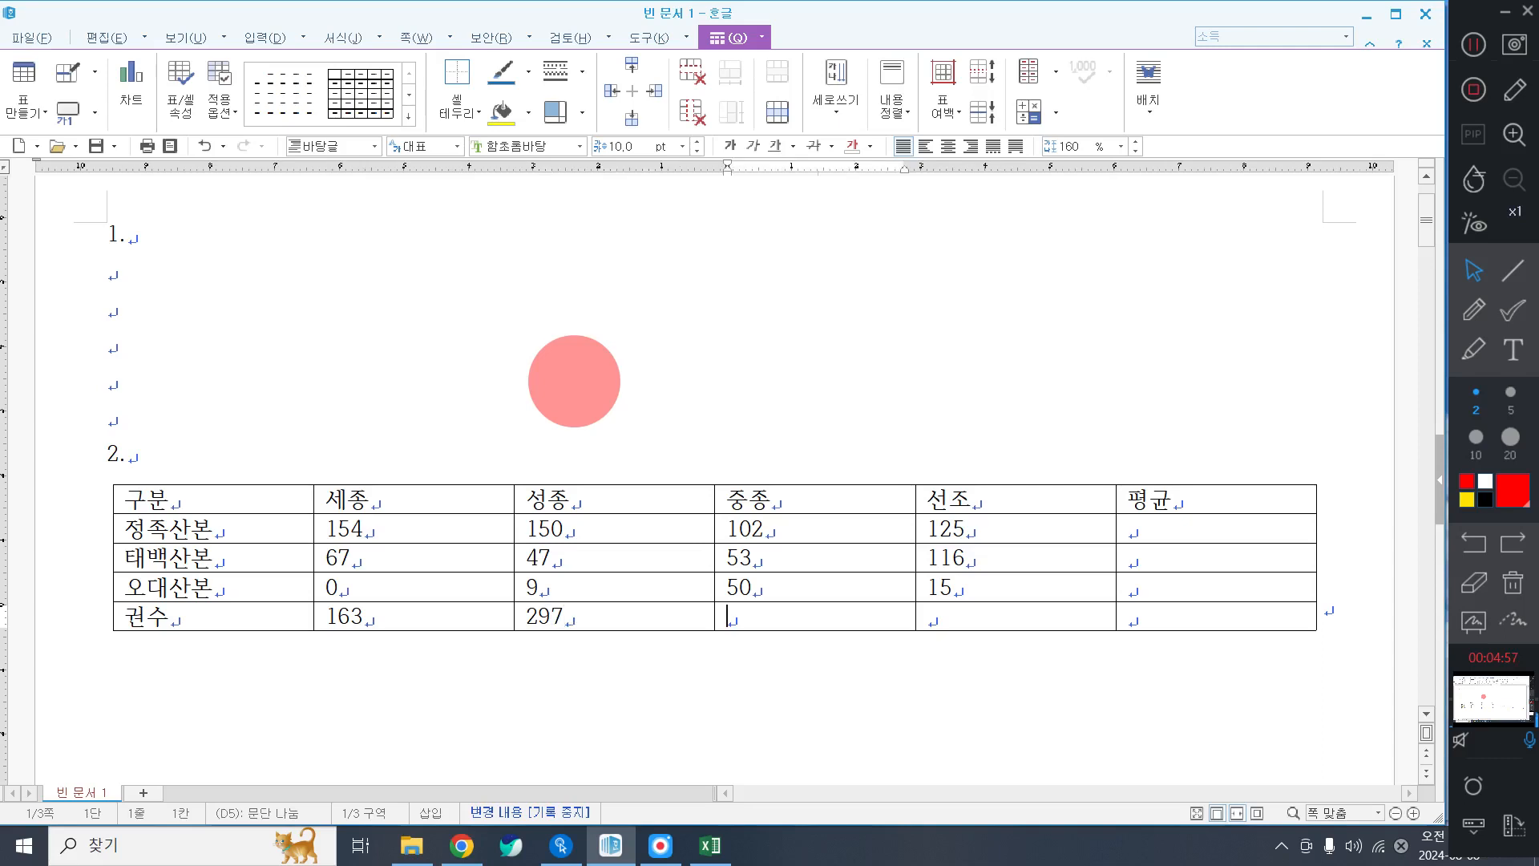
type("105")
key("Tab")
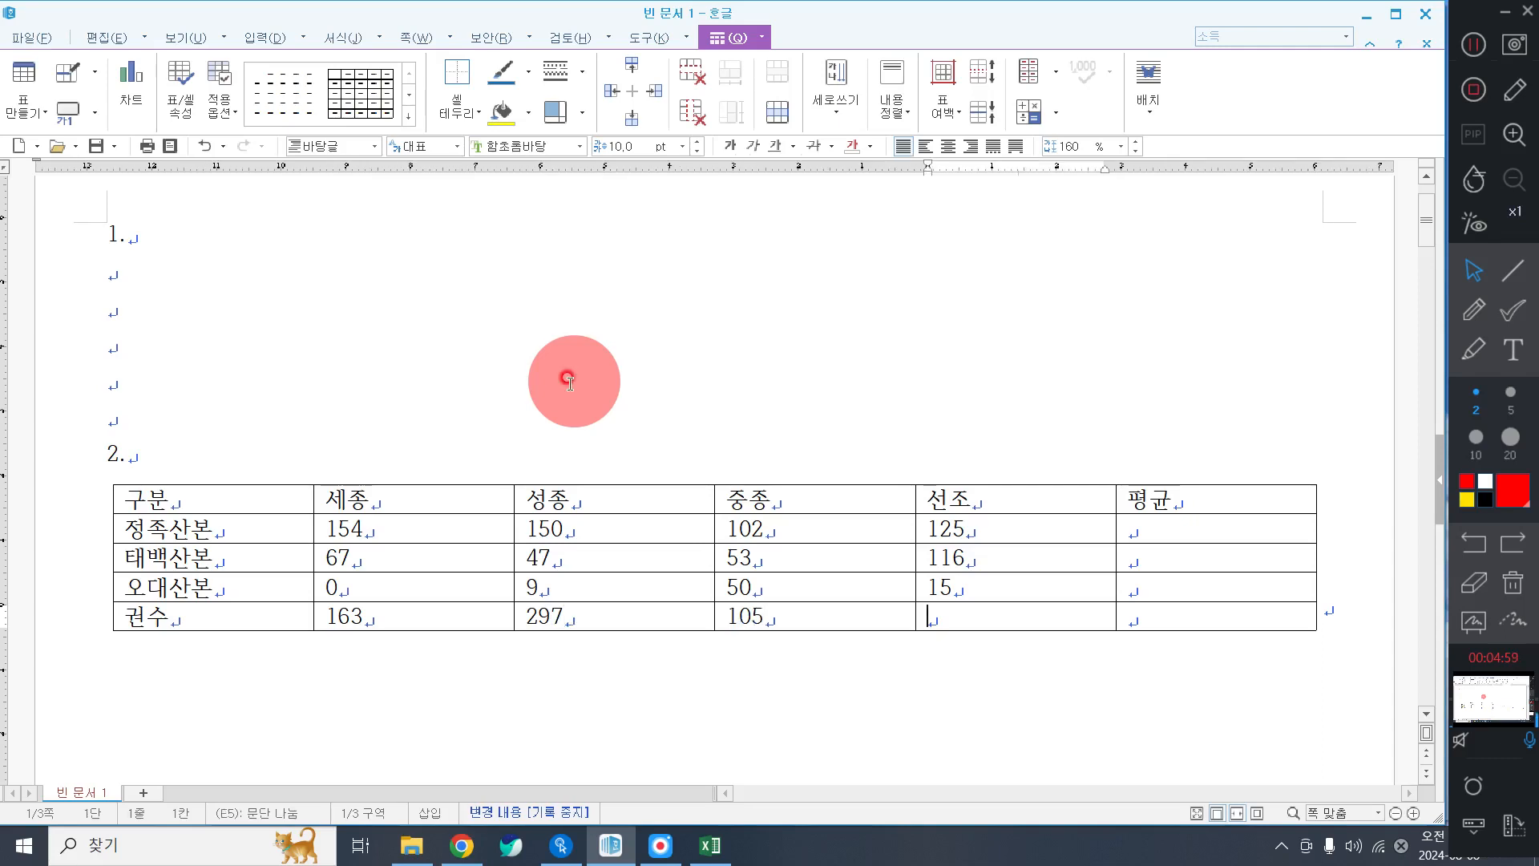
type("221")
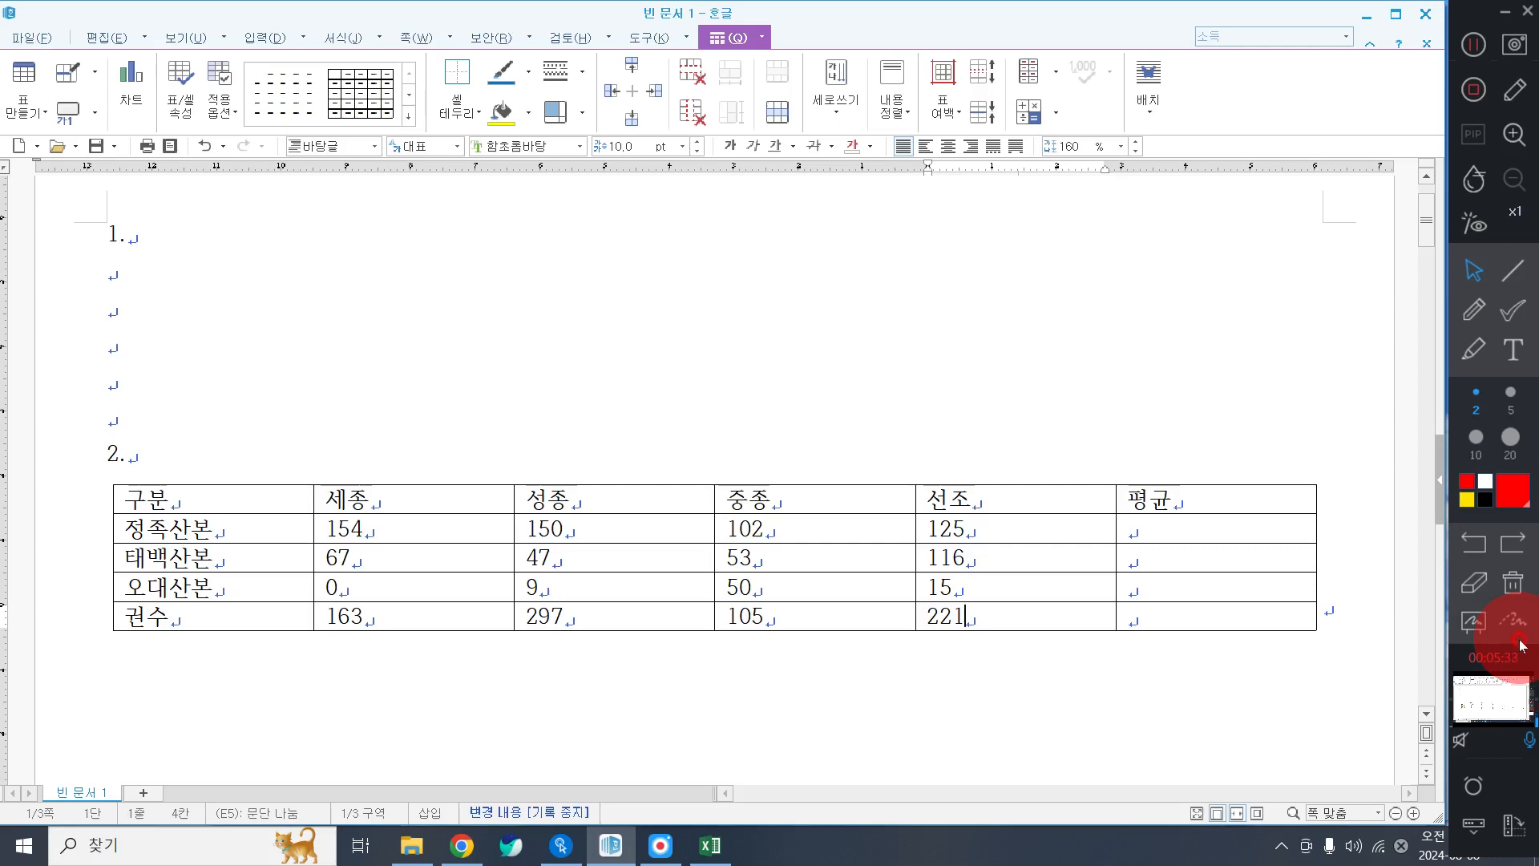
Select the whole table, apply 굴림, centre-align all cells and enlarge the rows with Ctrl+Down.
left_click(1474, 44)
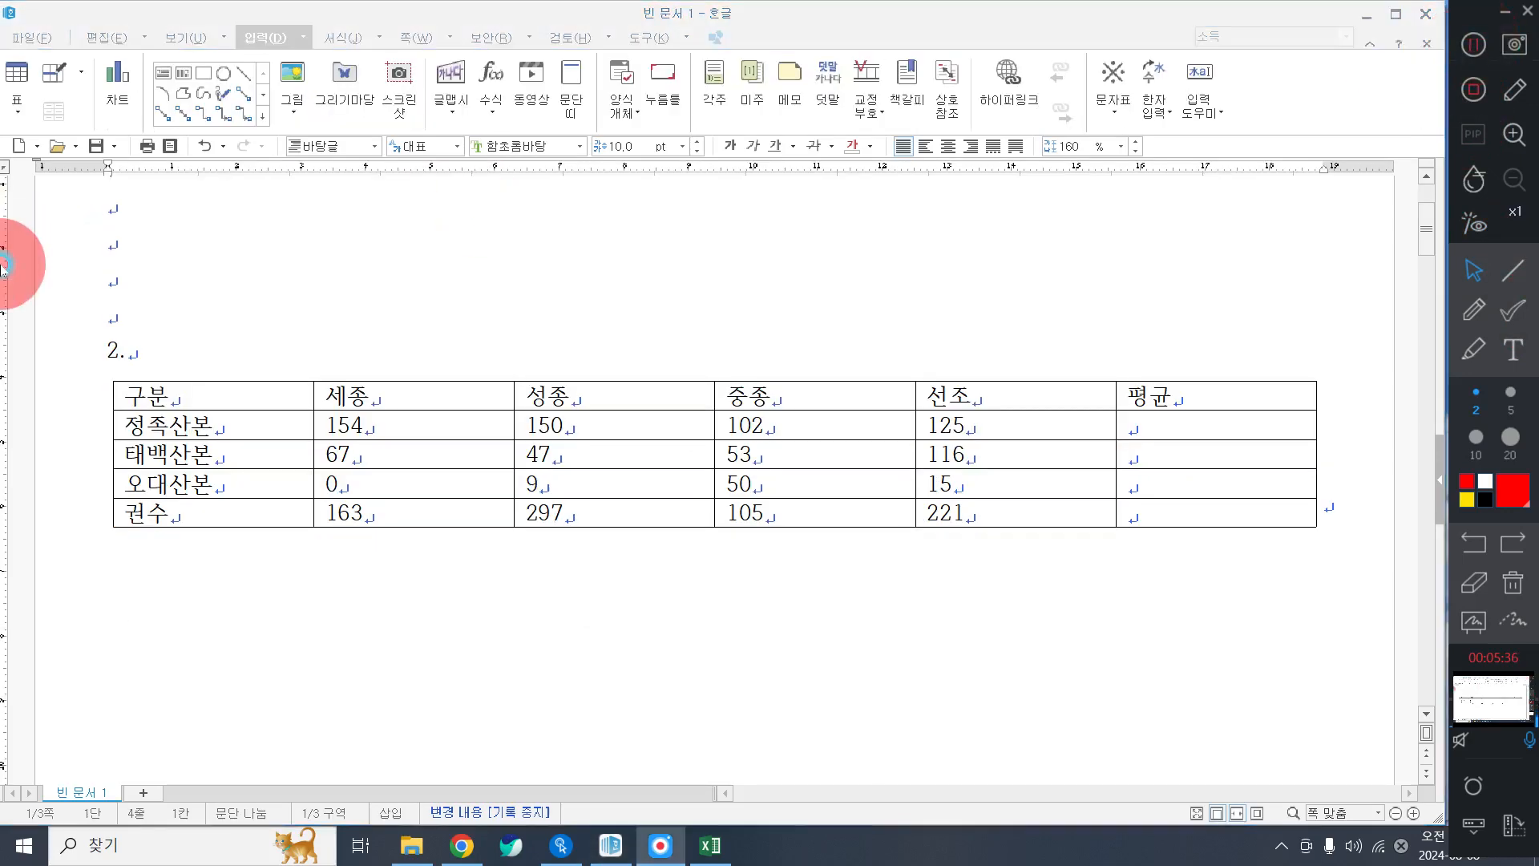
left_click_drag(189, 396, 721, 550)
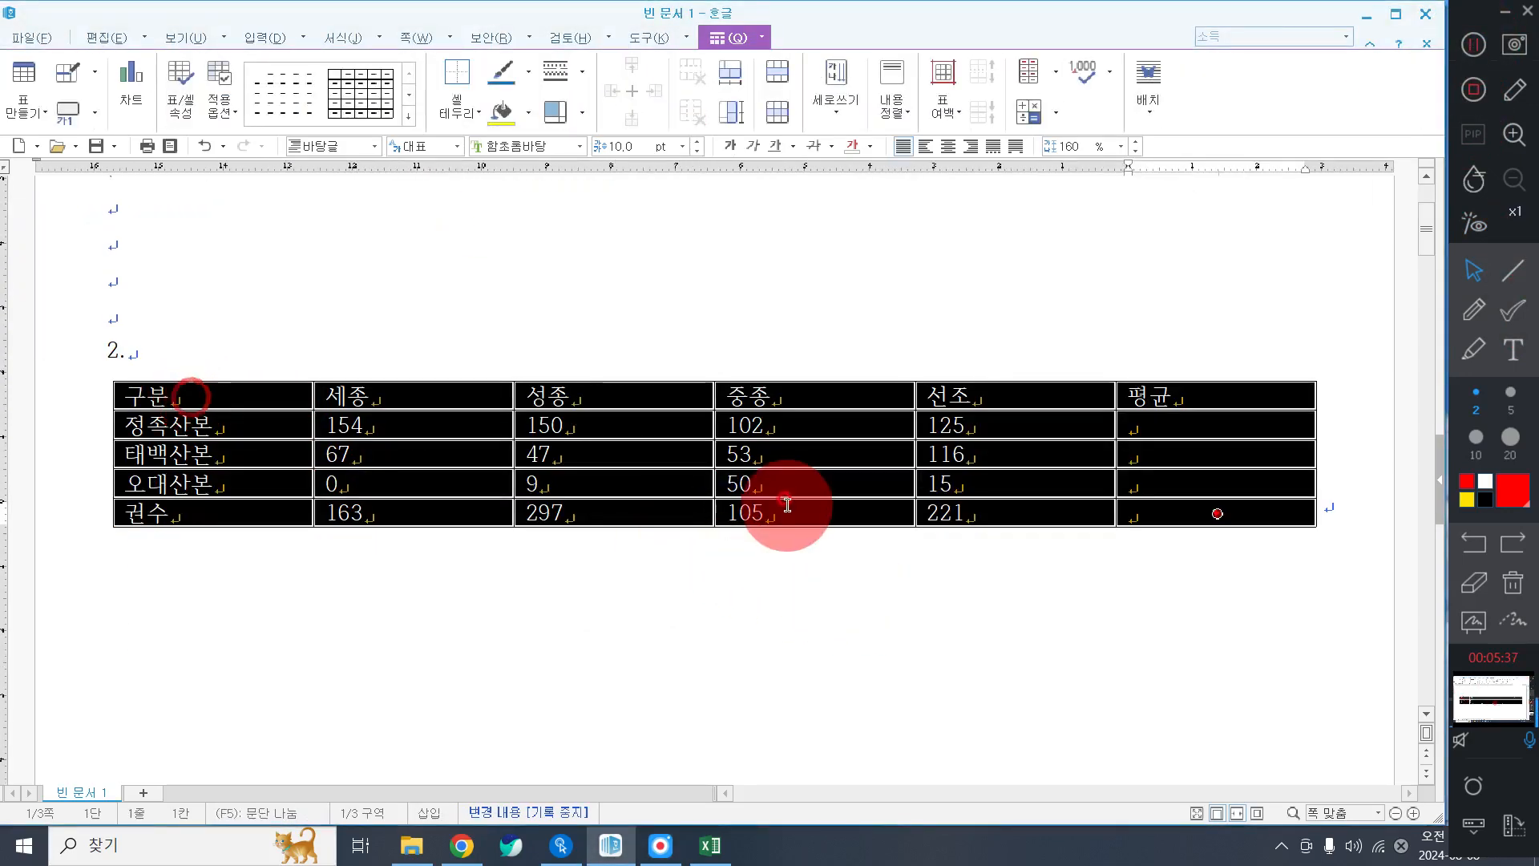
left_click(530, 154)
type("굴ㄹ")
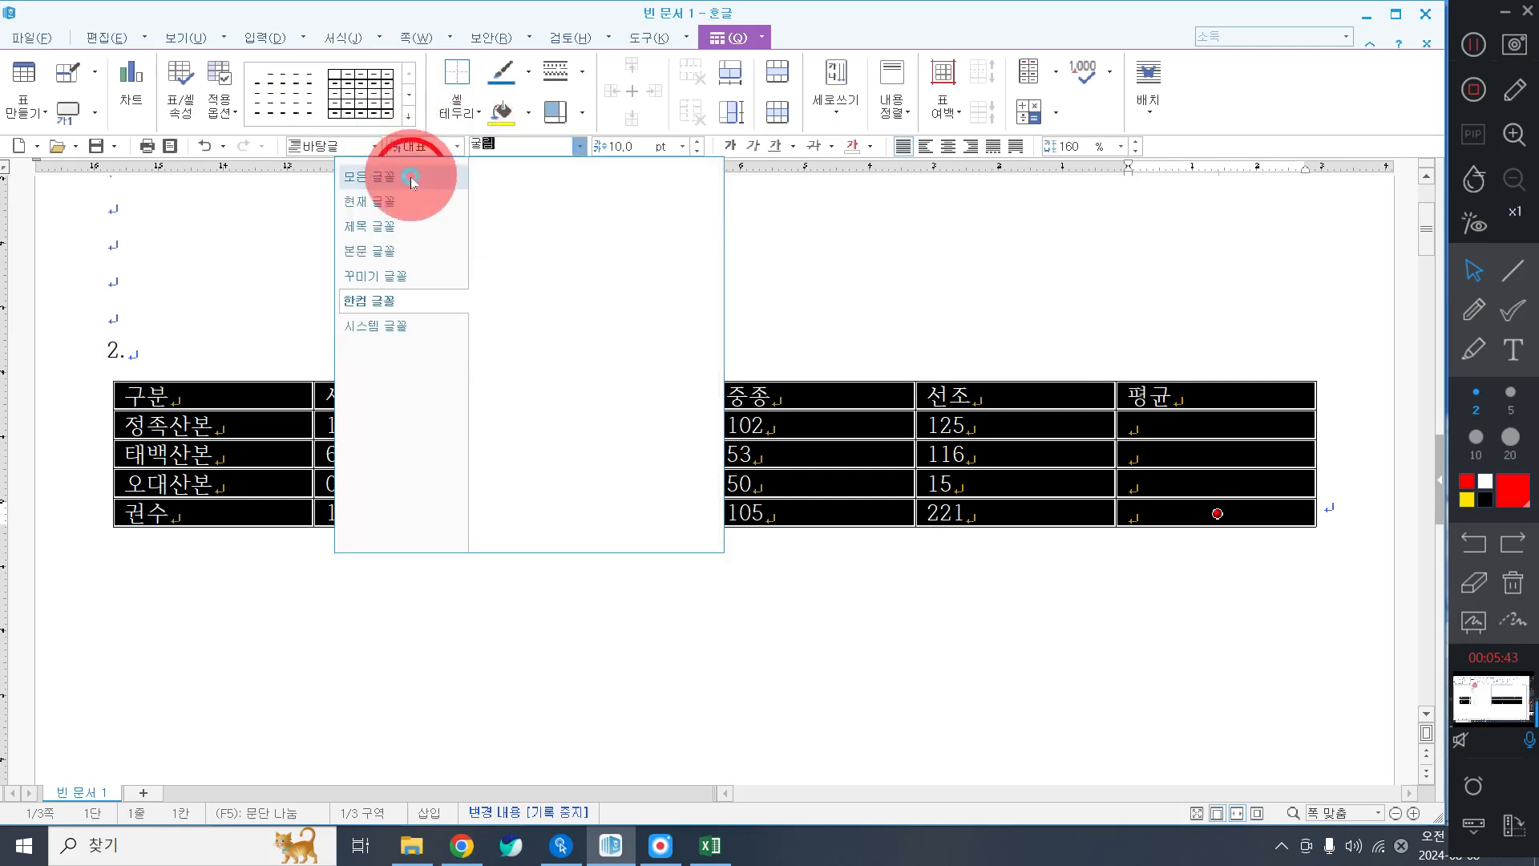
left_click(381, 176)
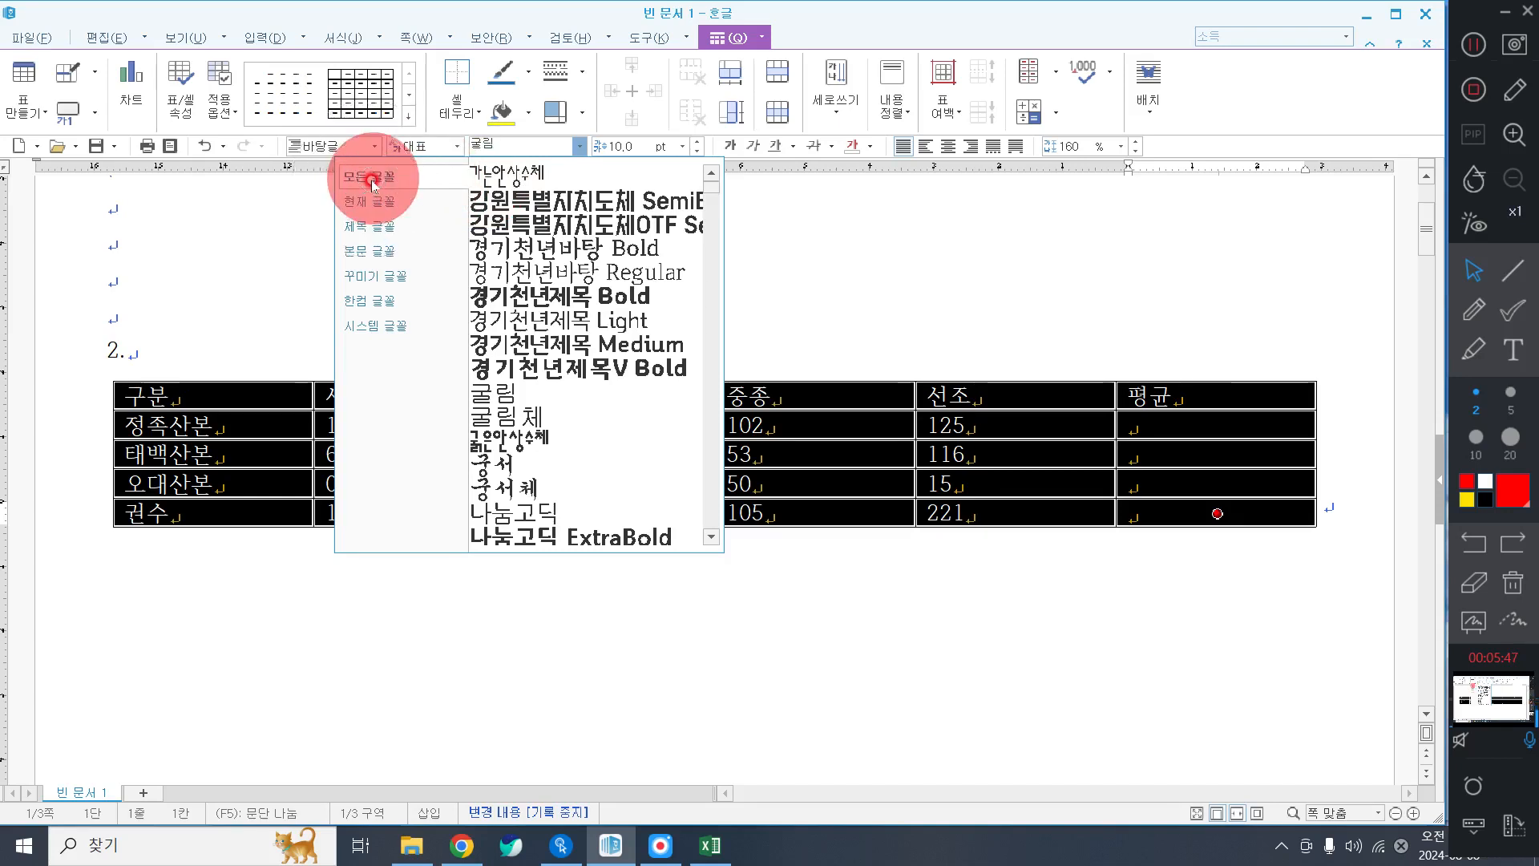
key("Escape")
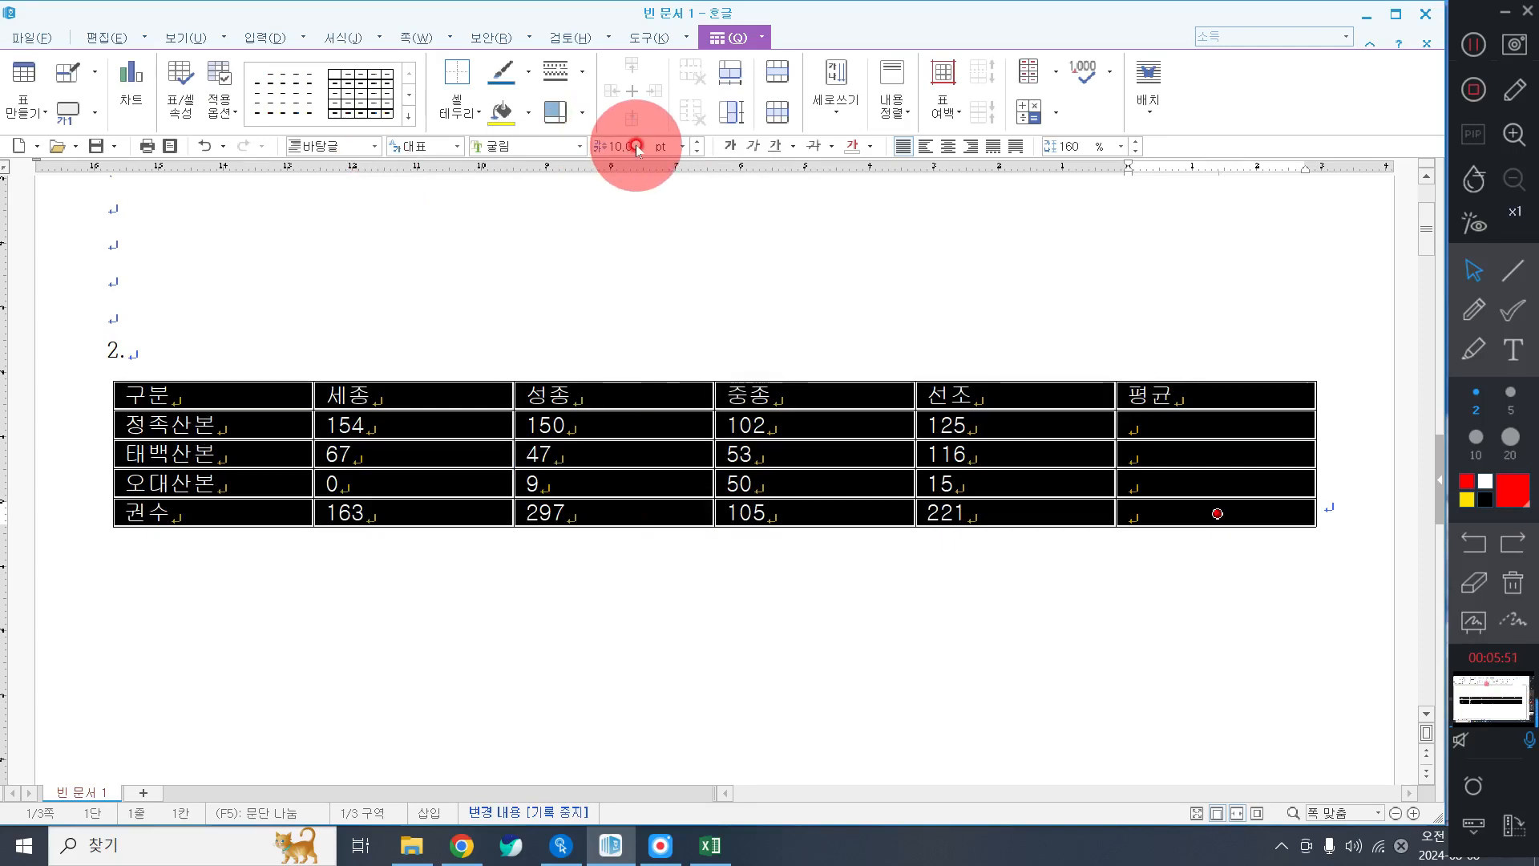
left_click(949, 146)
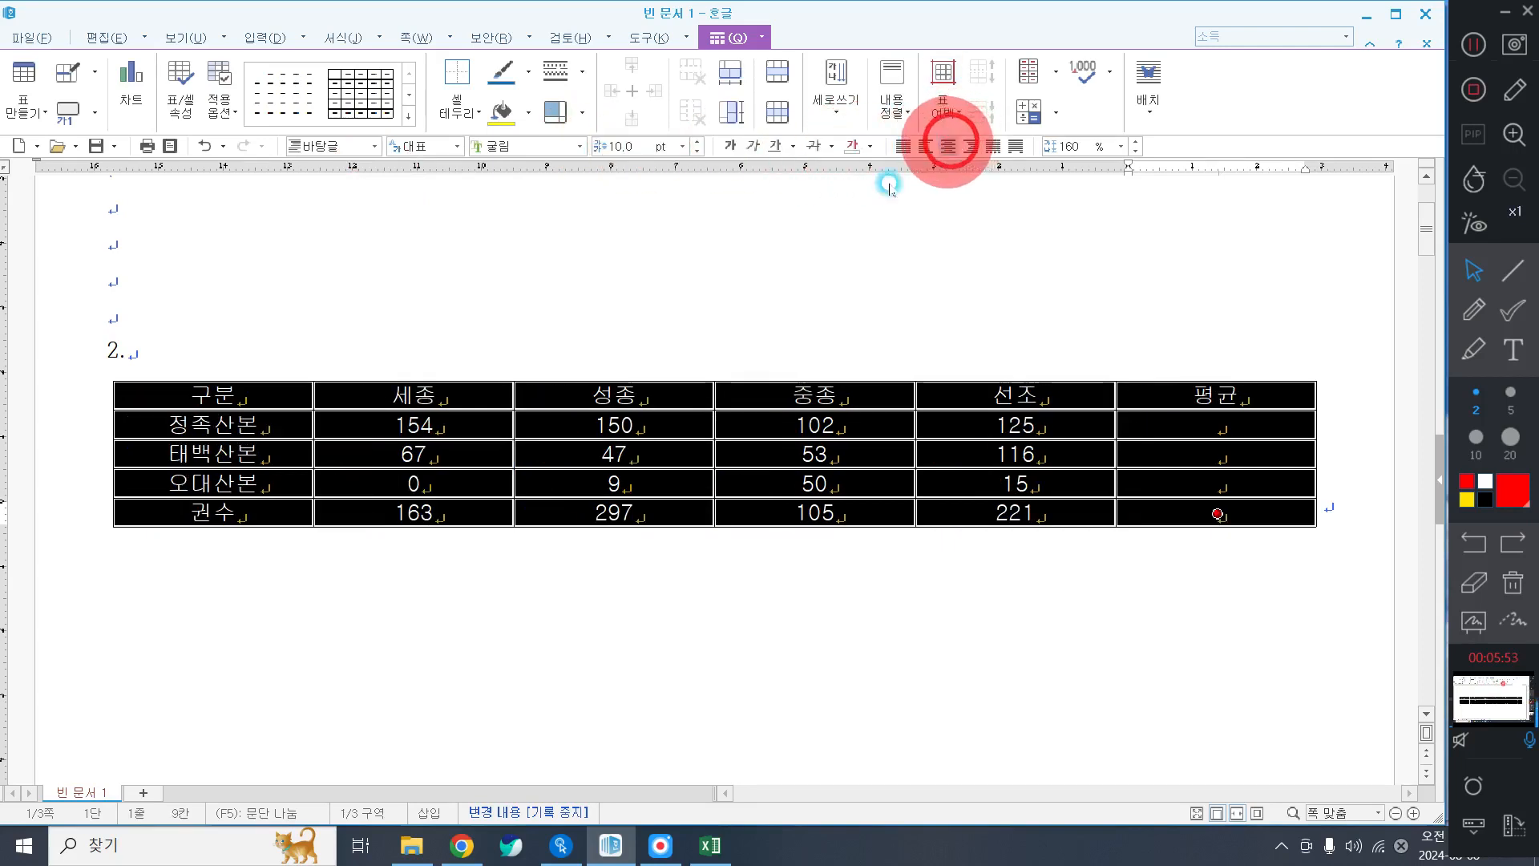
key("ctrl+Down")
key("ctrl+Down")
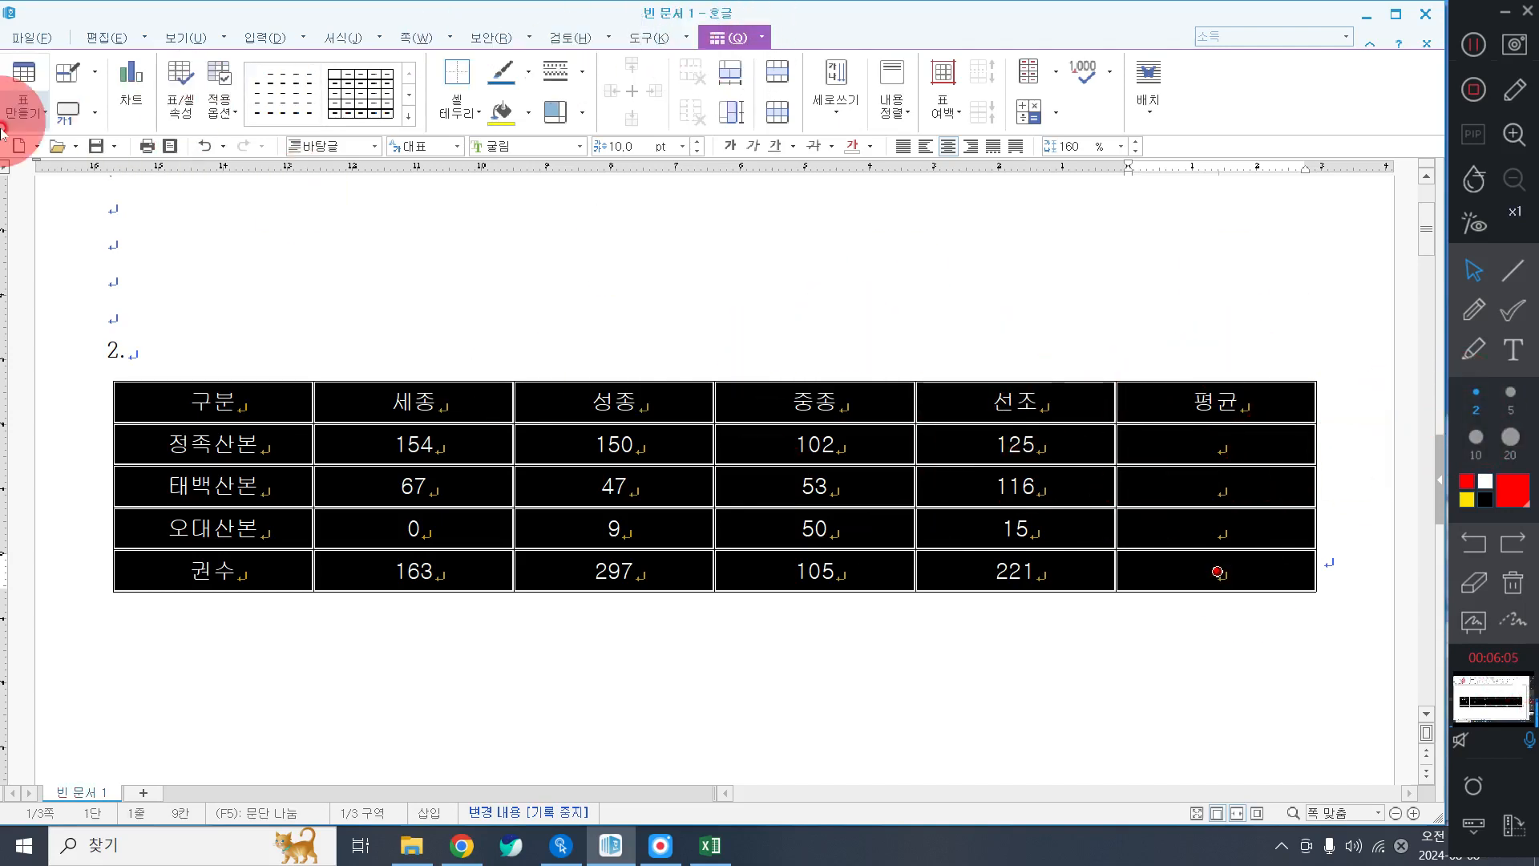
Add a caption above the table, replacing '표 1' with '조선왕조실록 유네스코 신청 현황(단위 : 책 수)'.
left_click(75, 116)
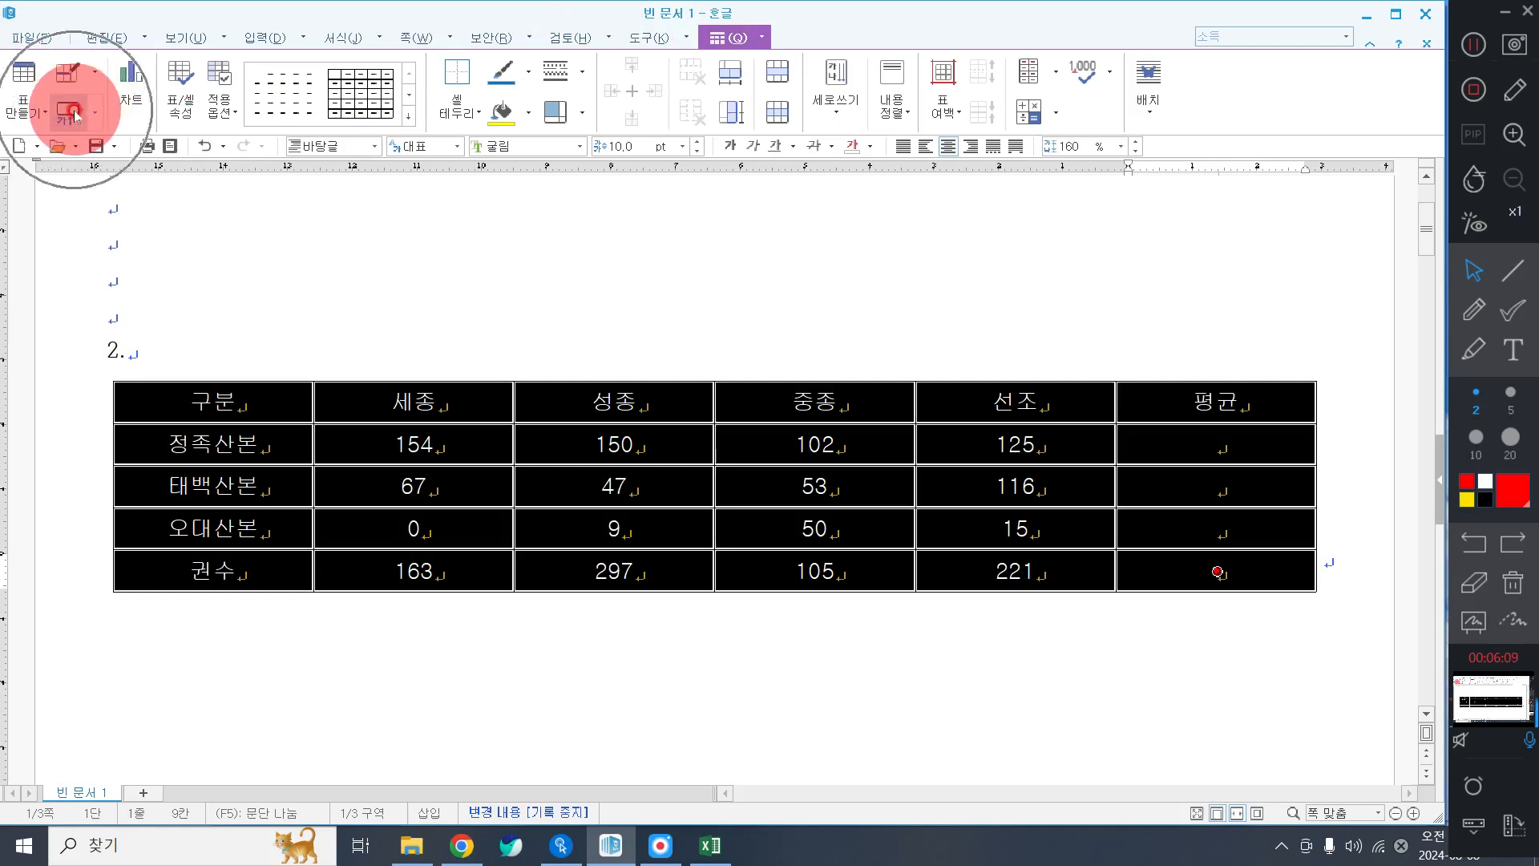
left_click(94, 112)
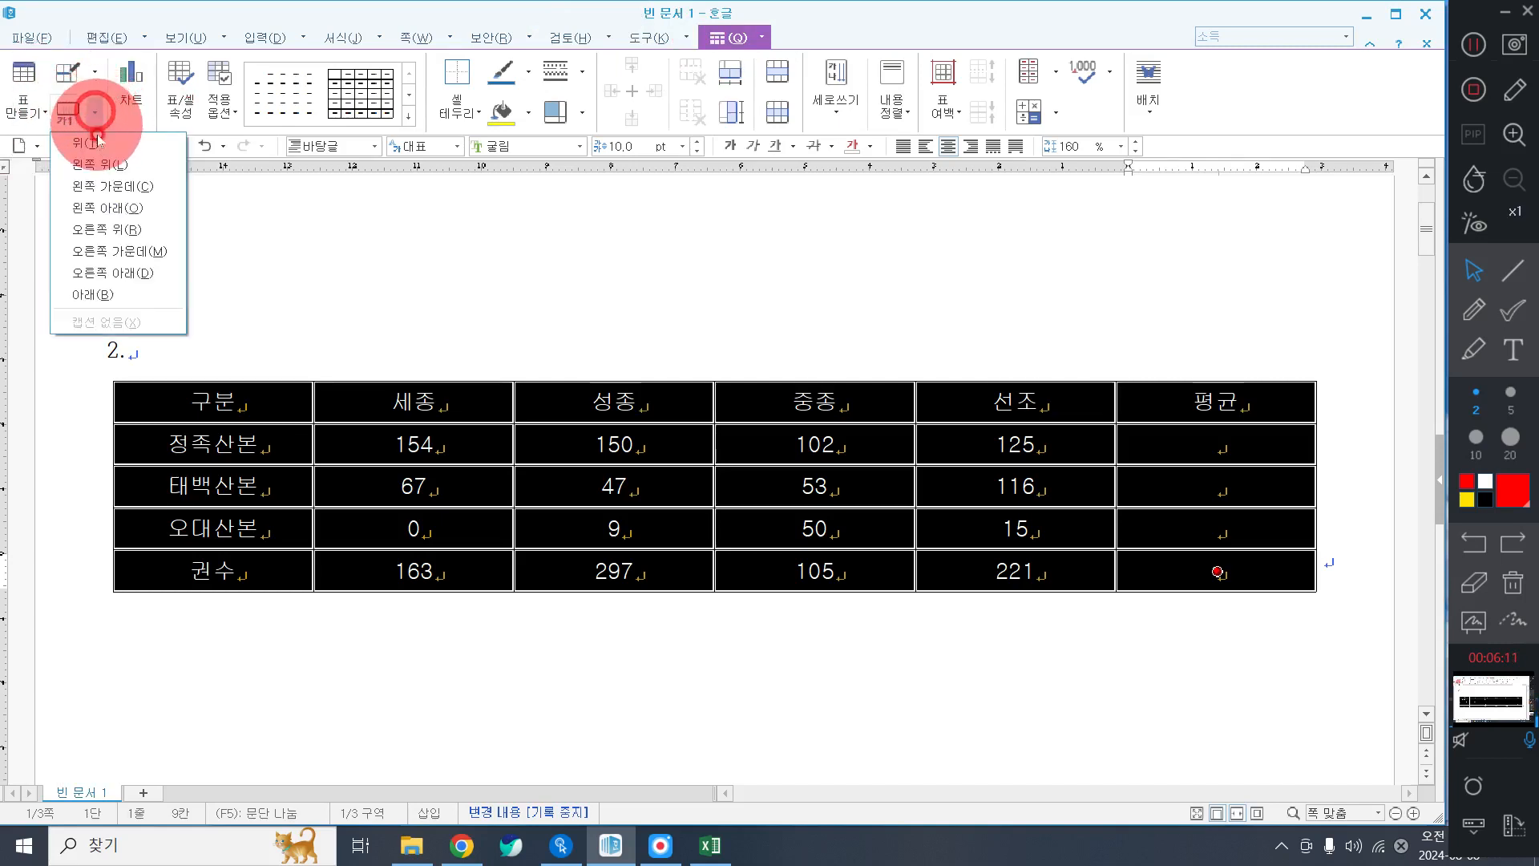
left_click(97, 145)
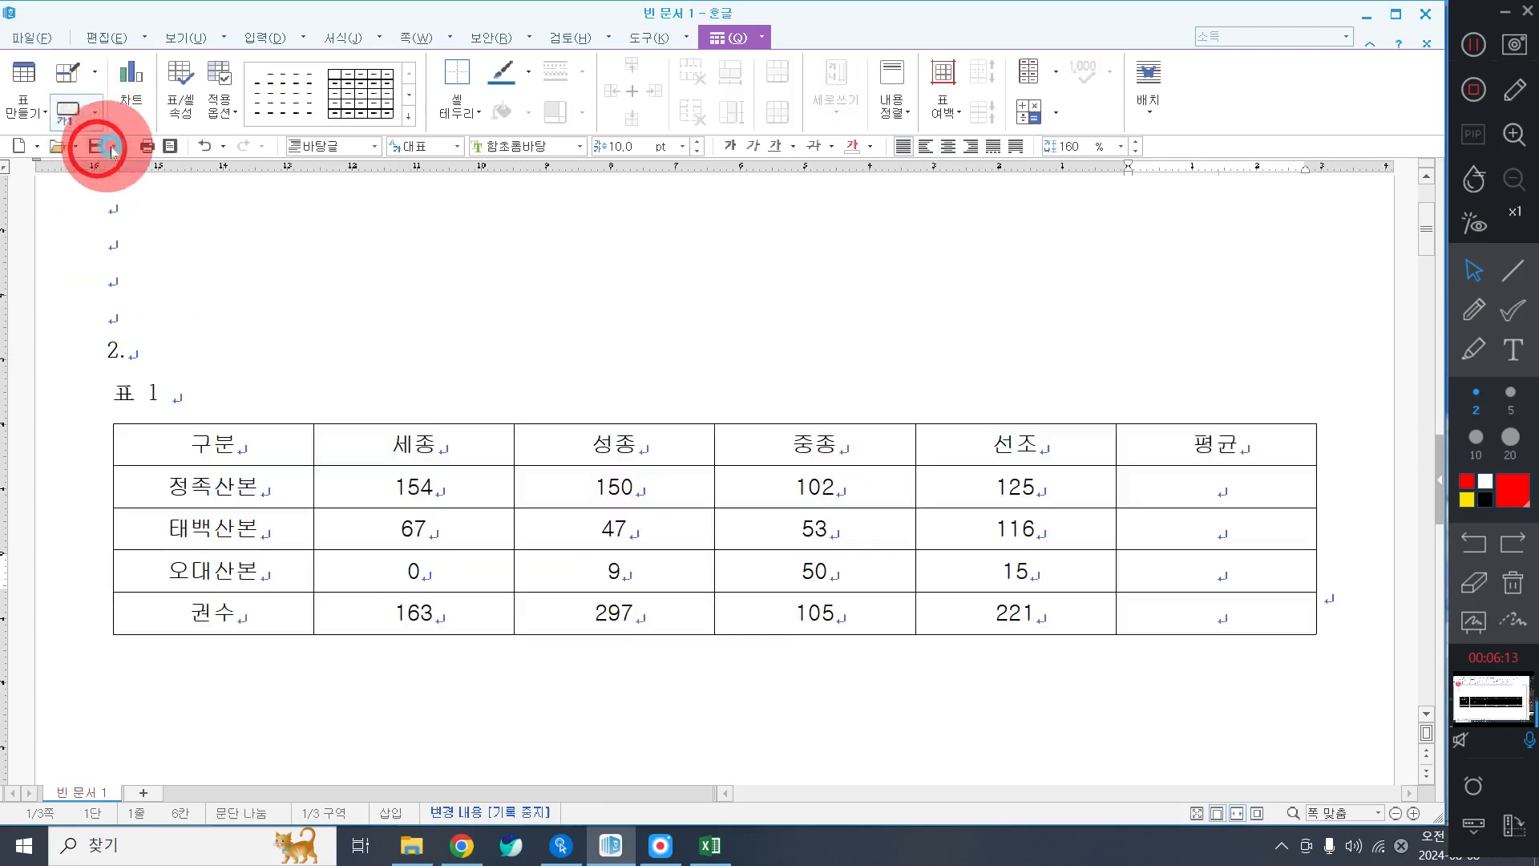
key("shift+Home")
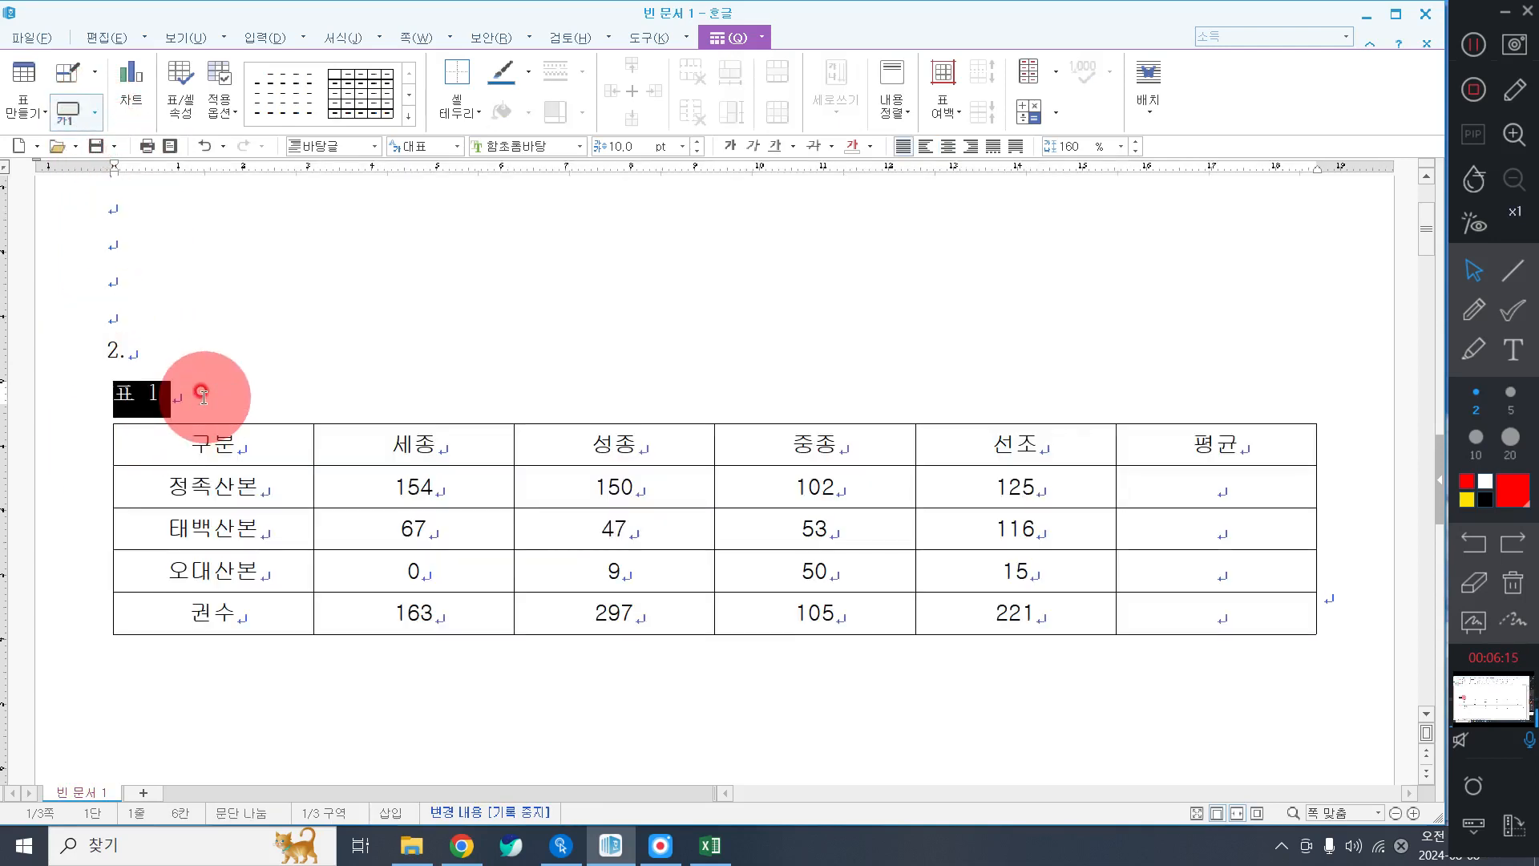
key("Delete")
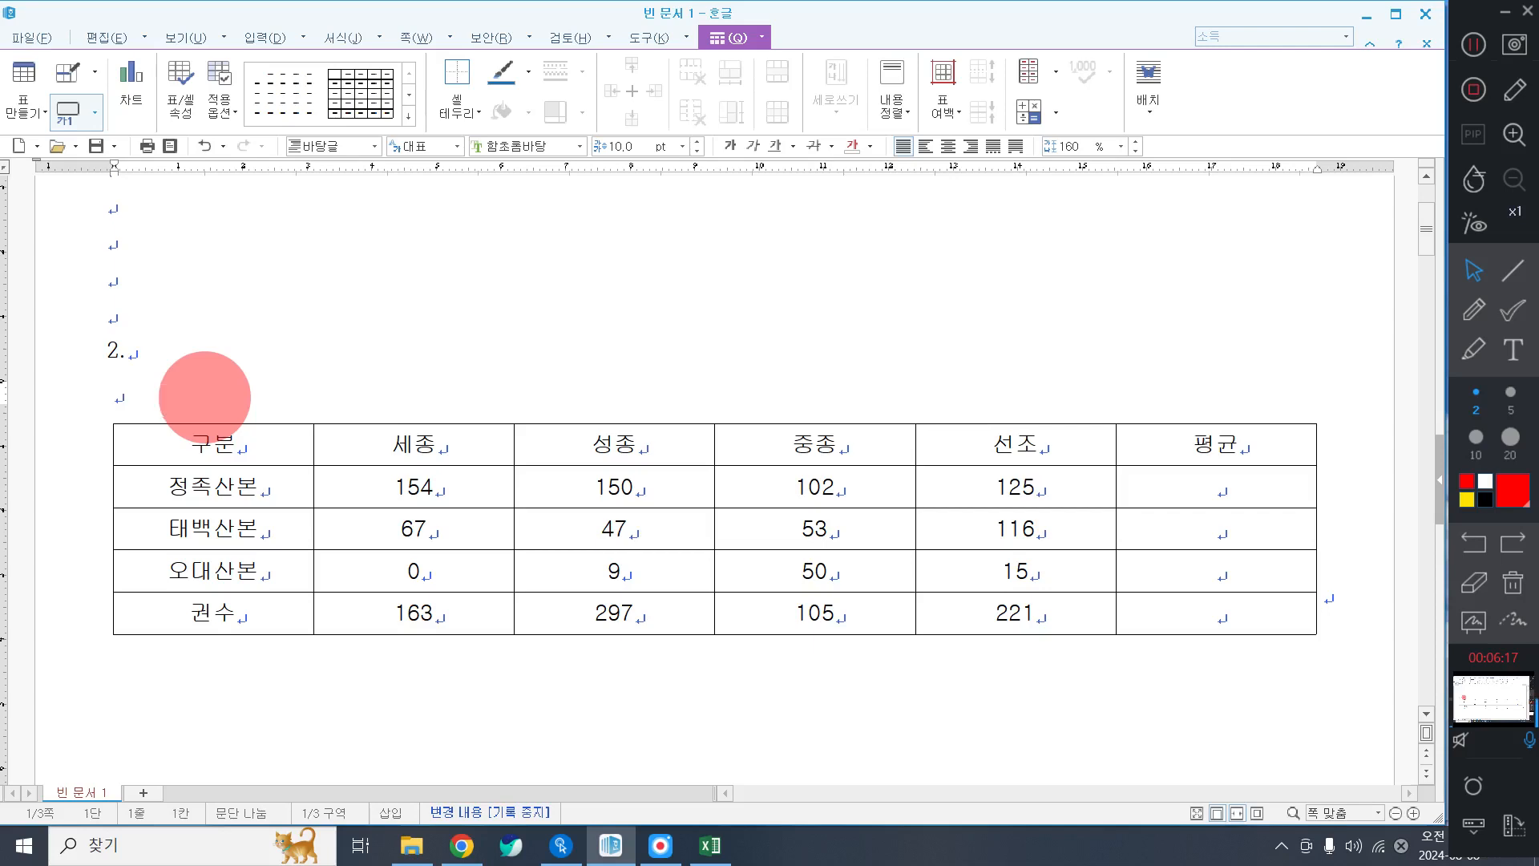
type("조")
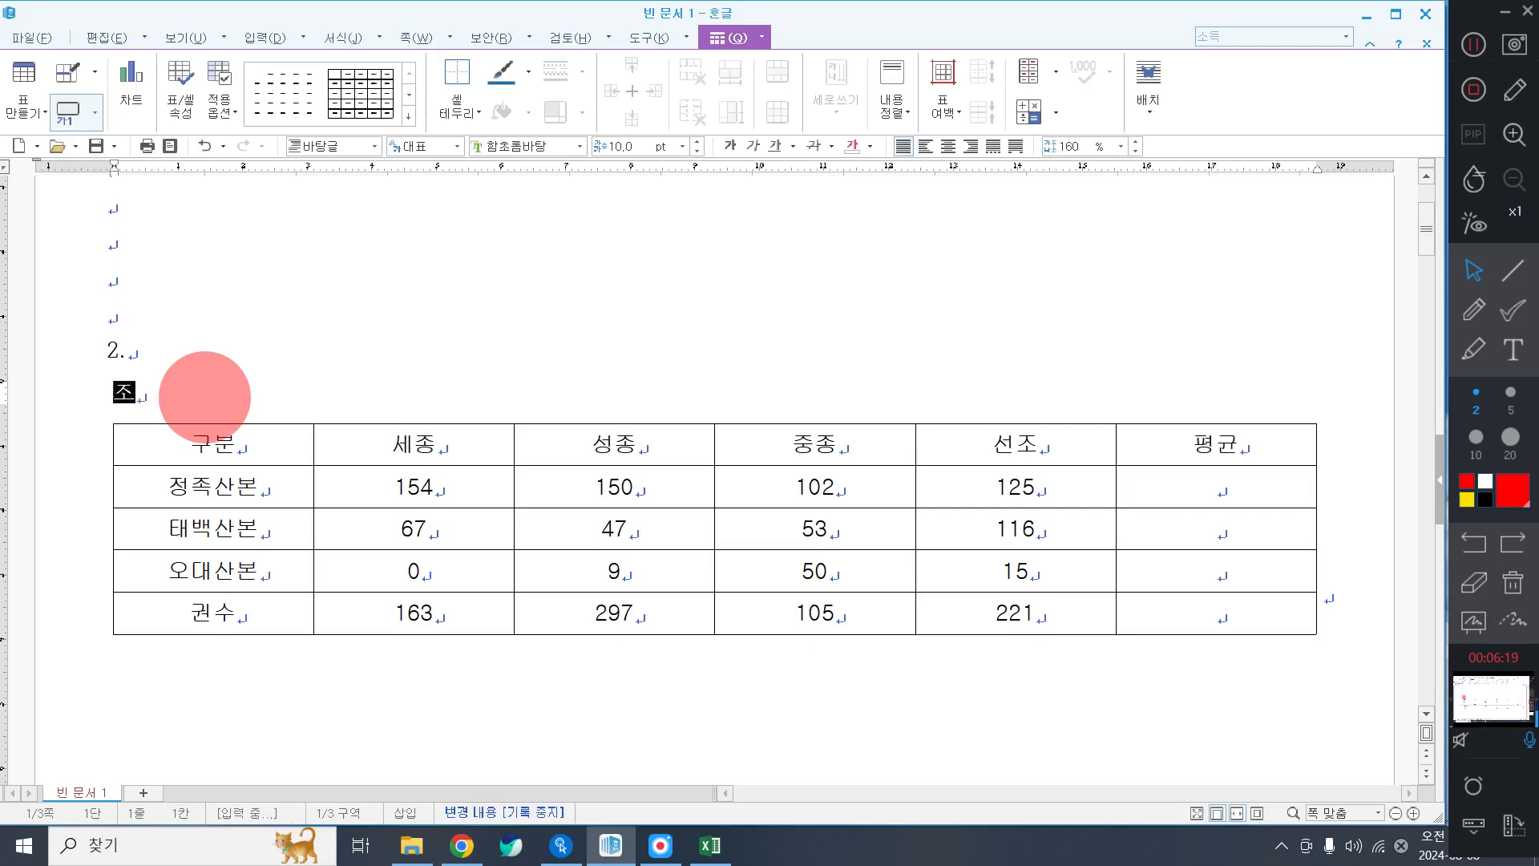
type("서ㄴ왕조실")
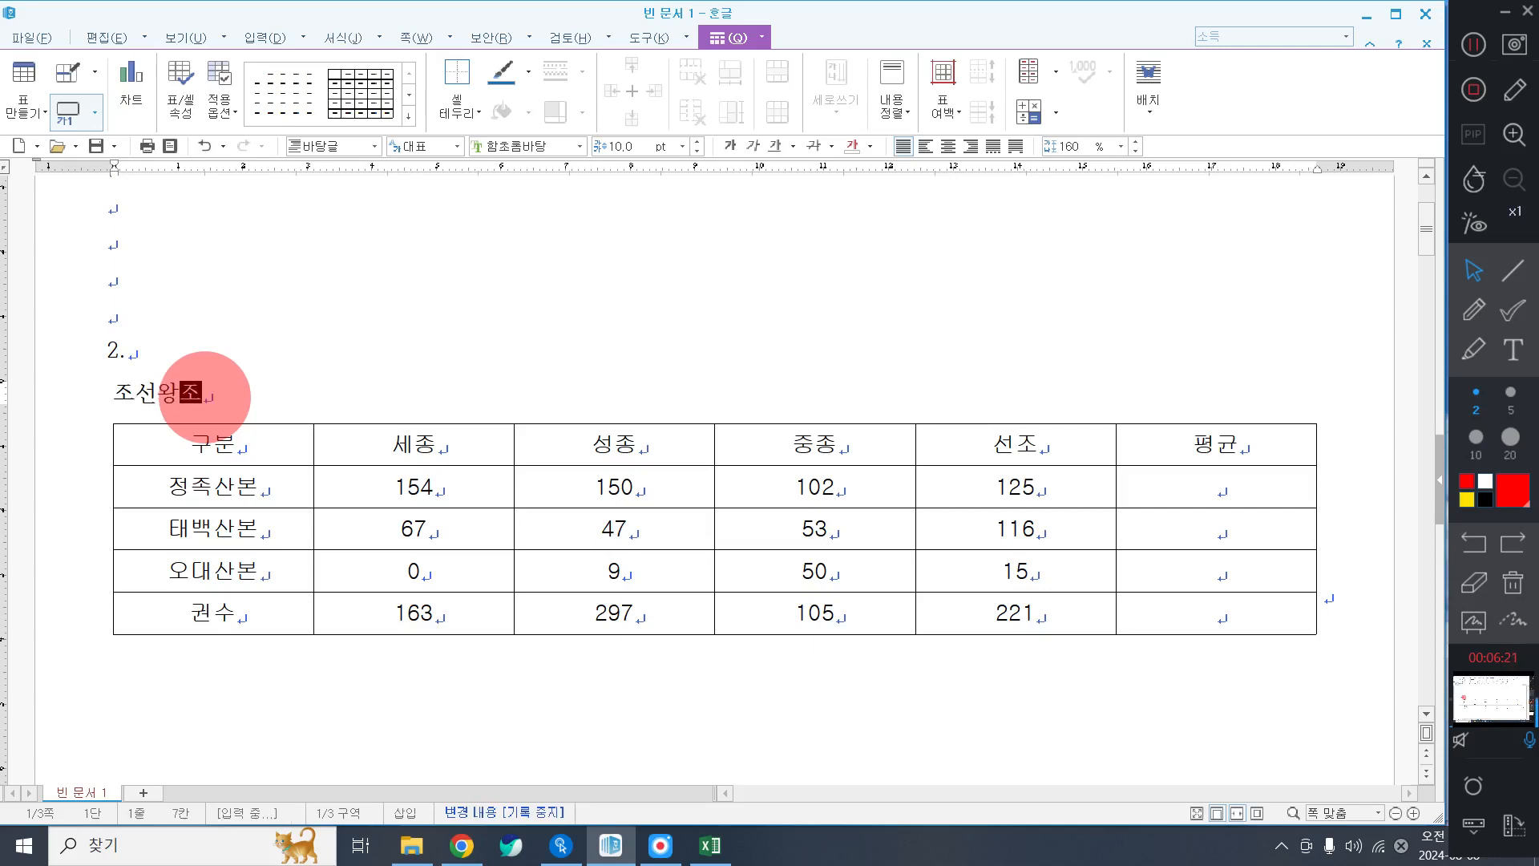
type("록 유")
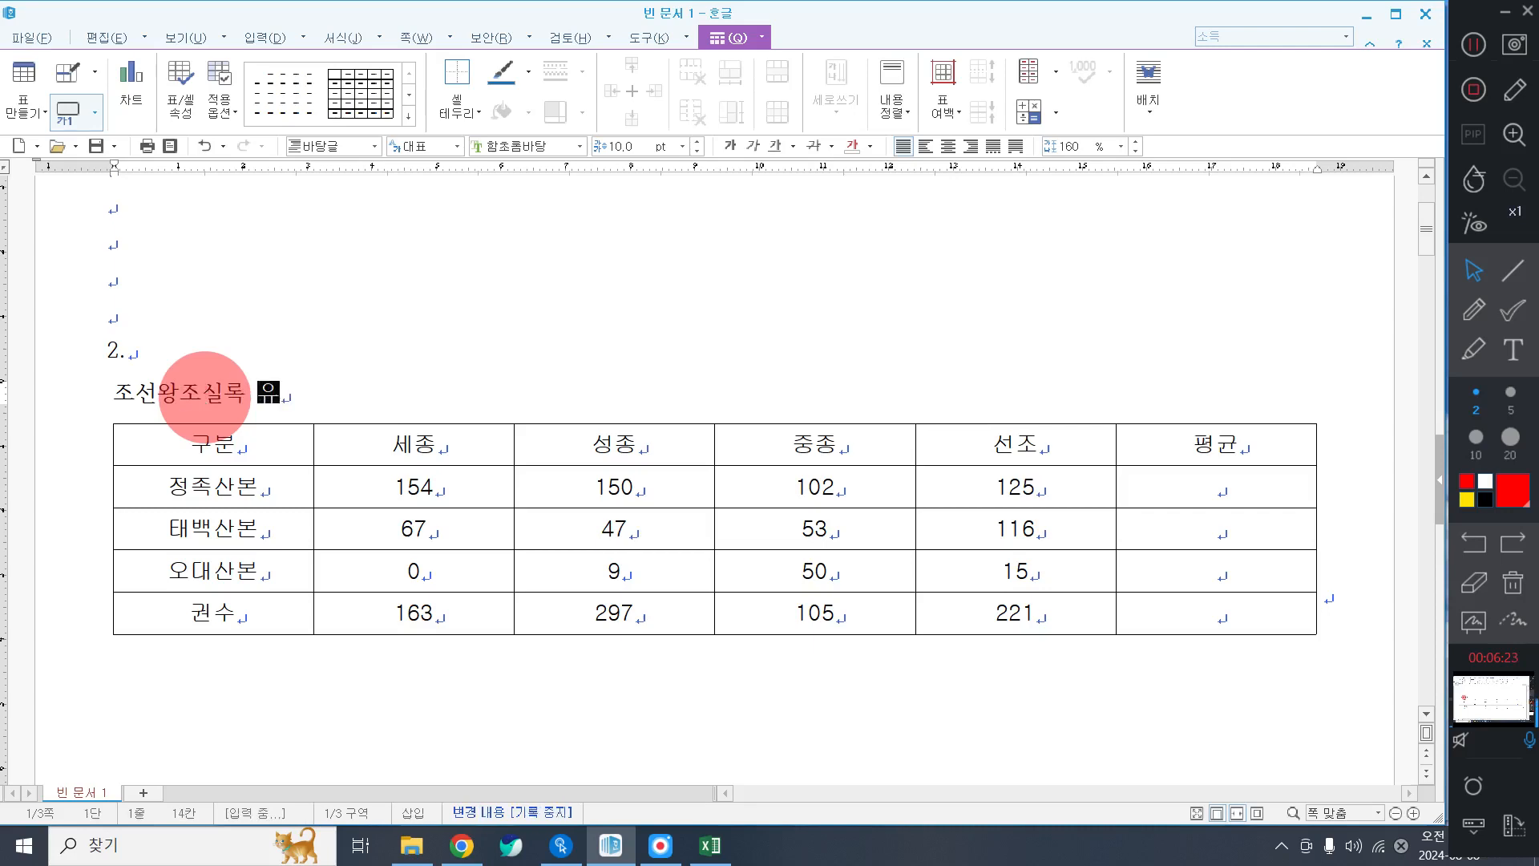
type("네스코 신청")
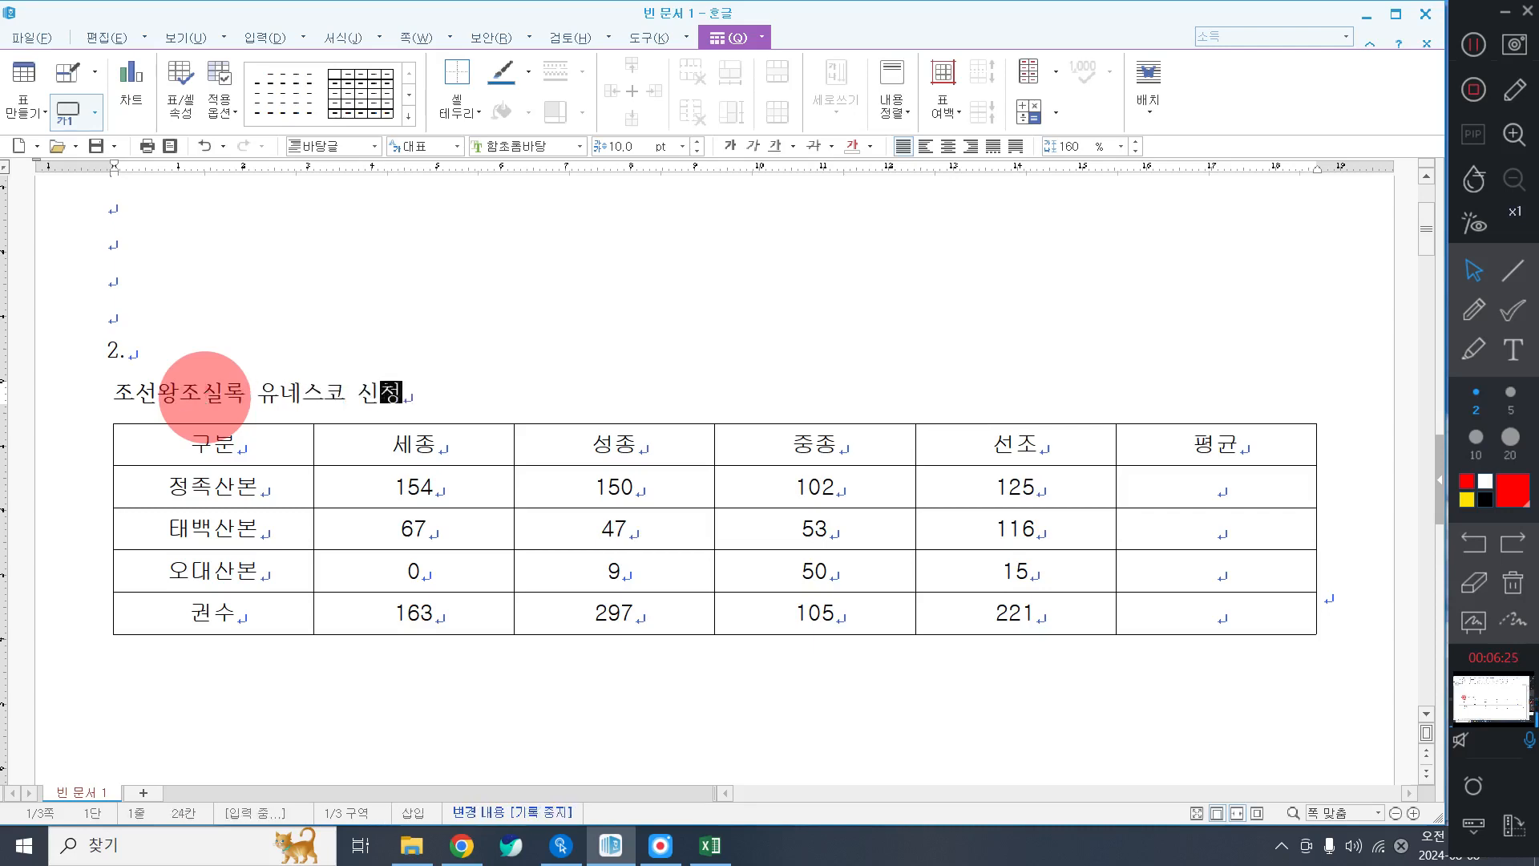
type(" 현황(단우")
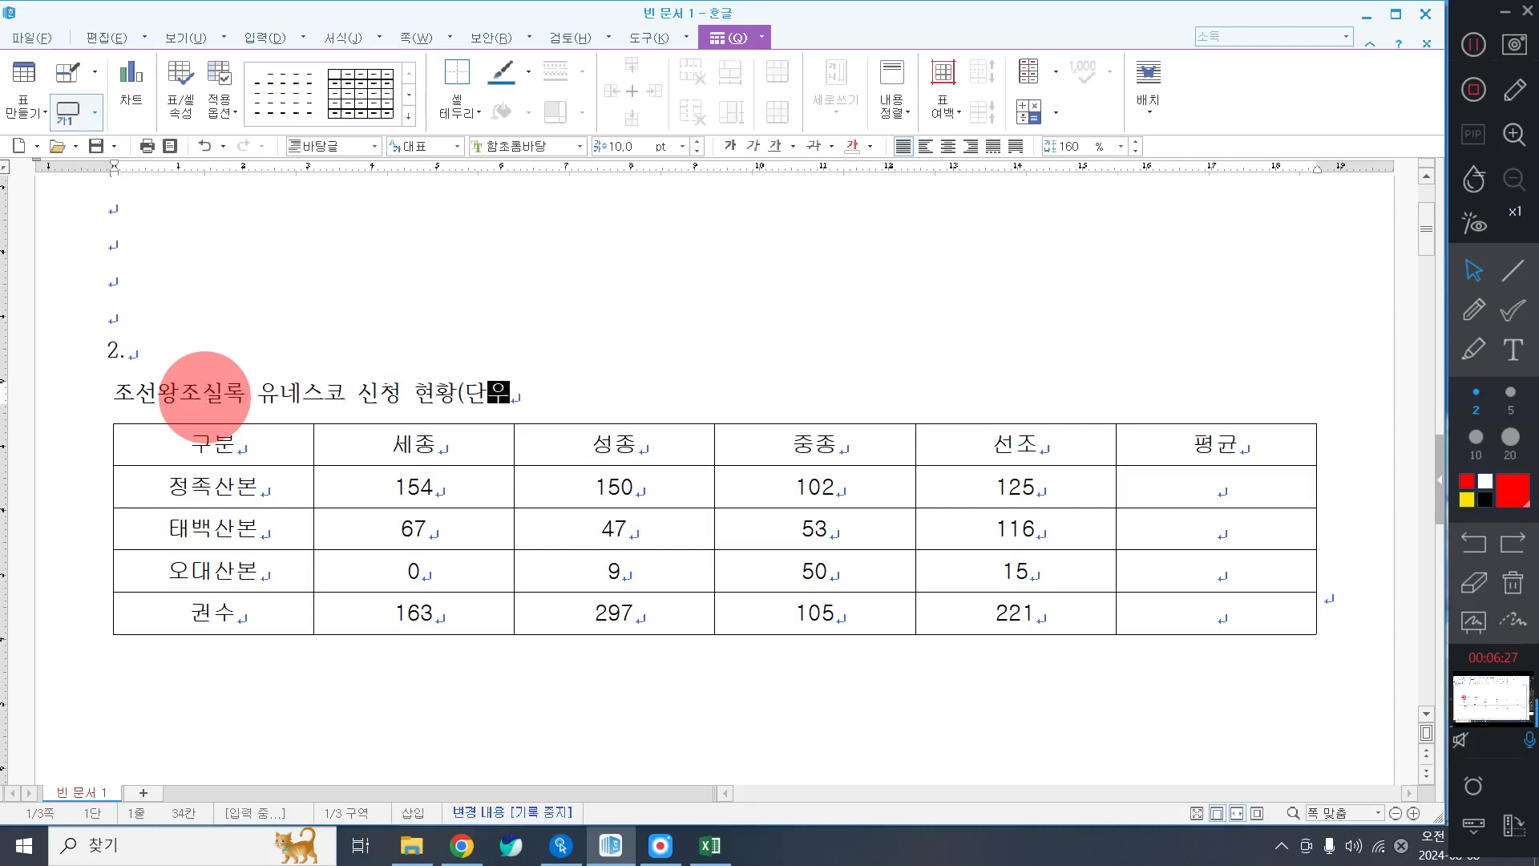
type(" : ")
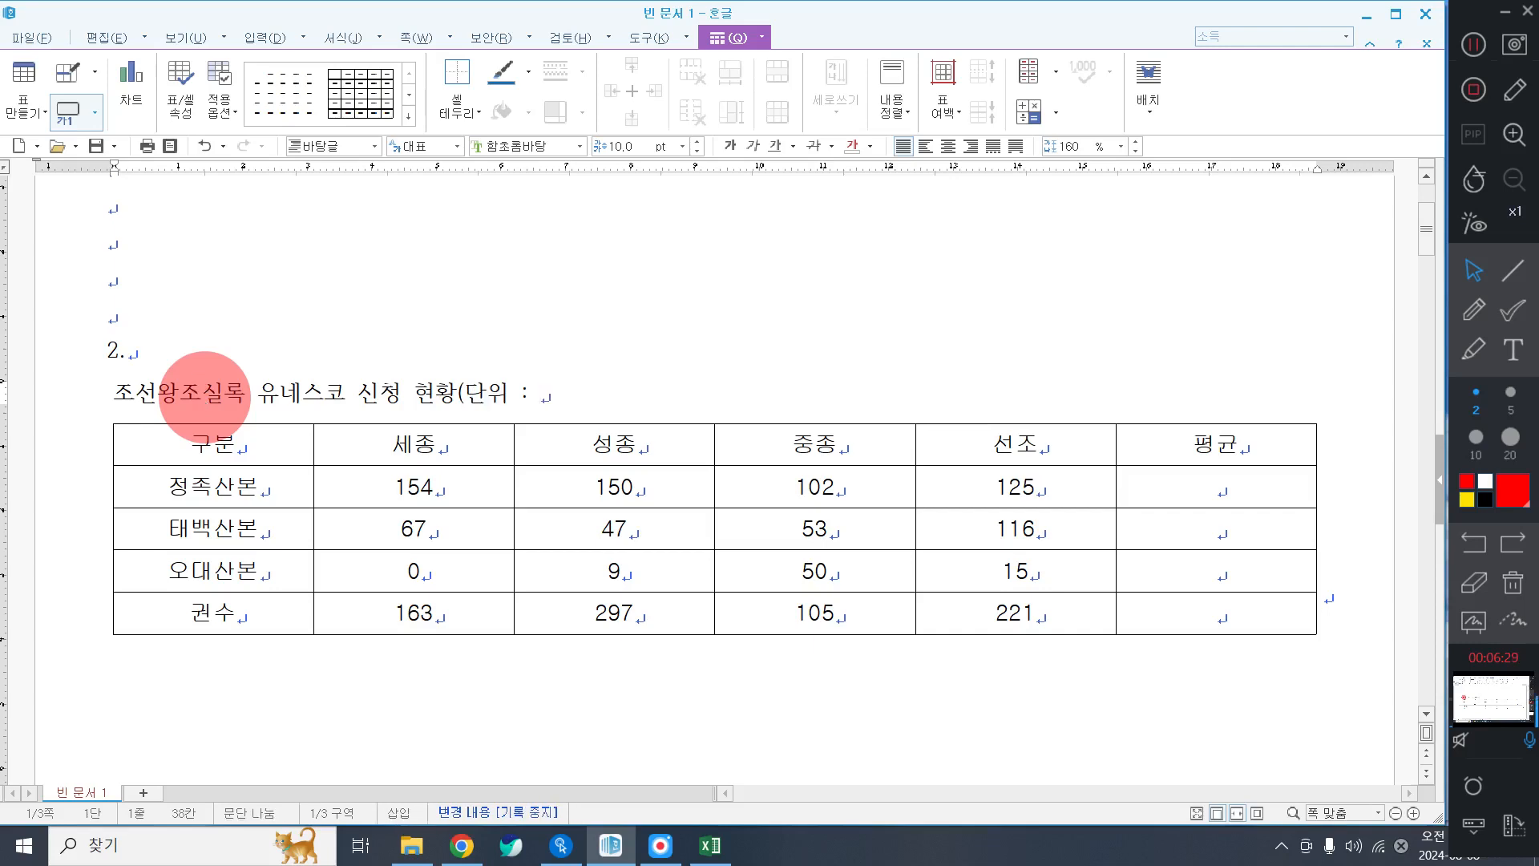
type("책 수")
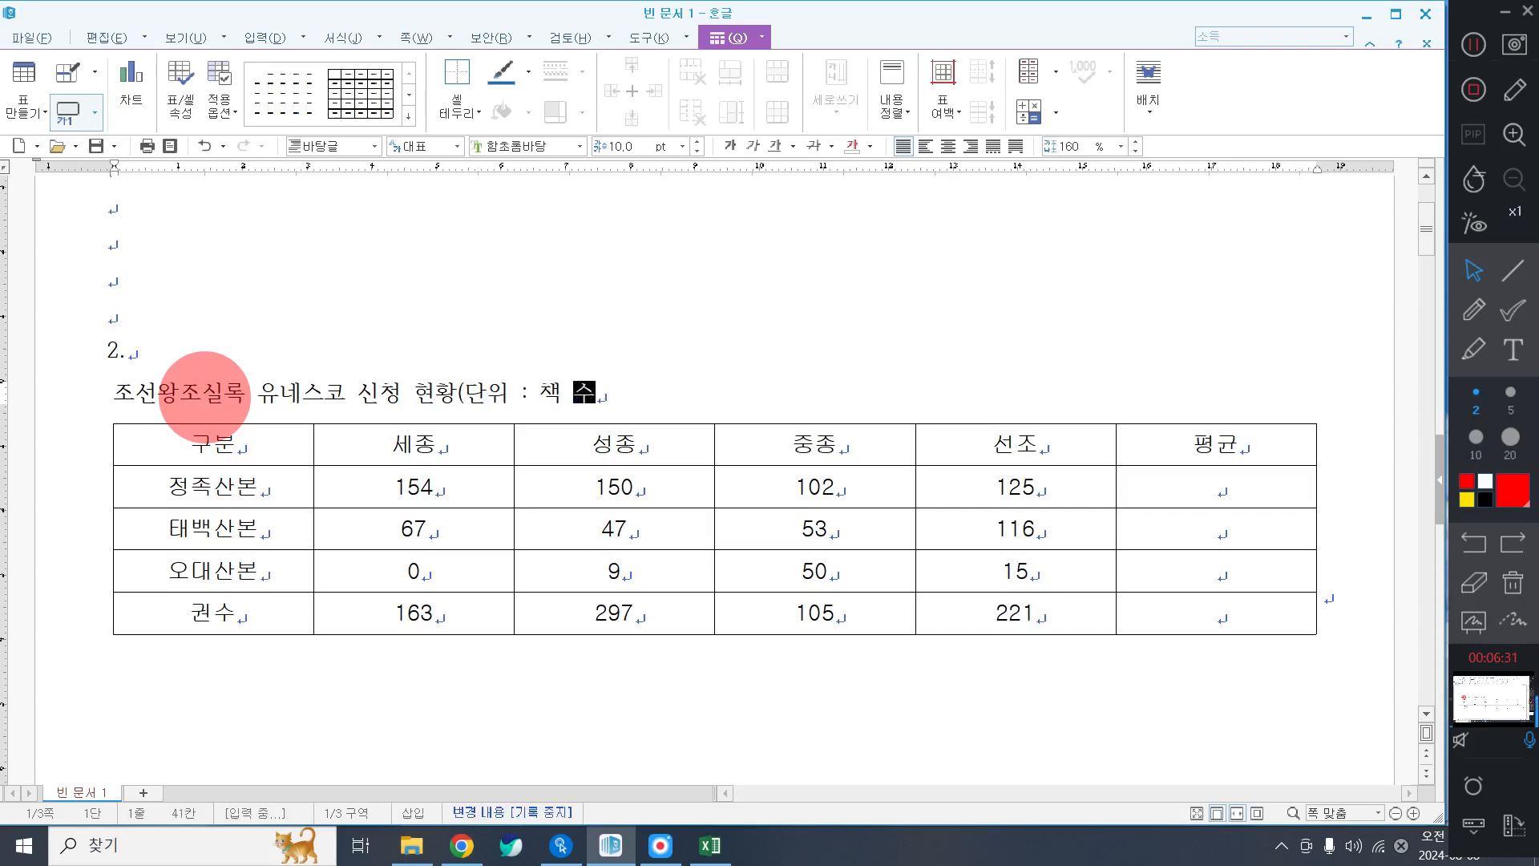
type(")")
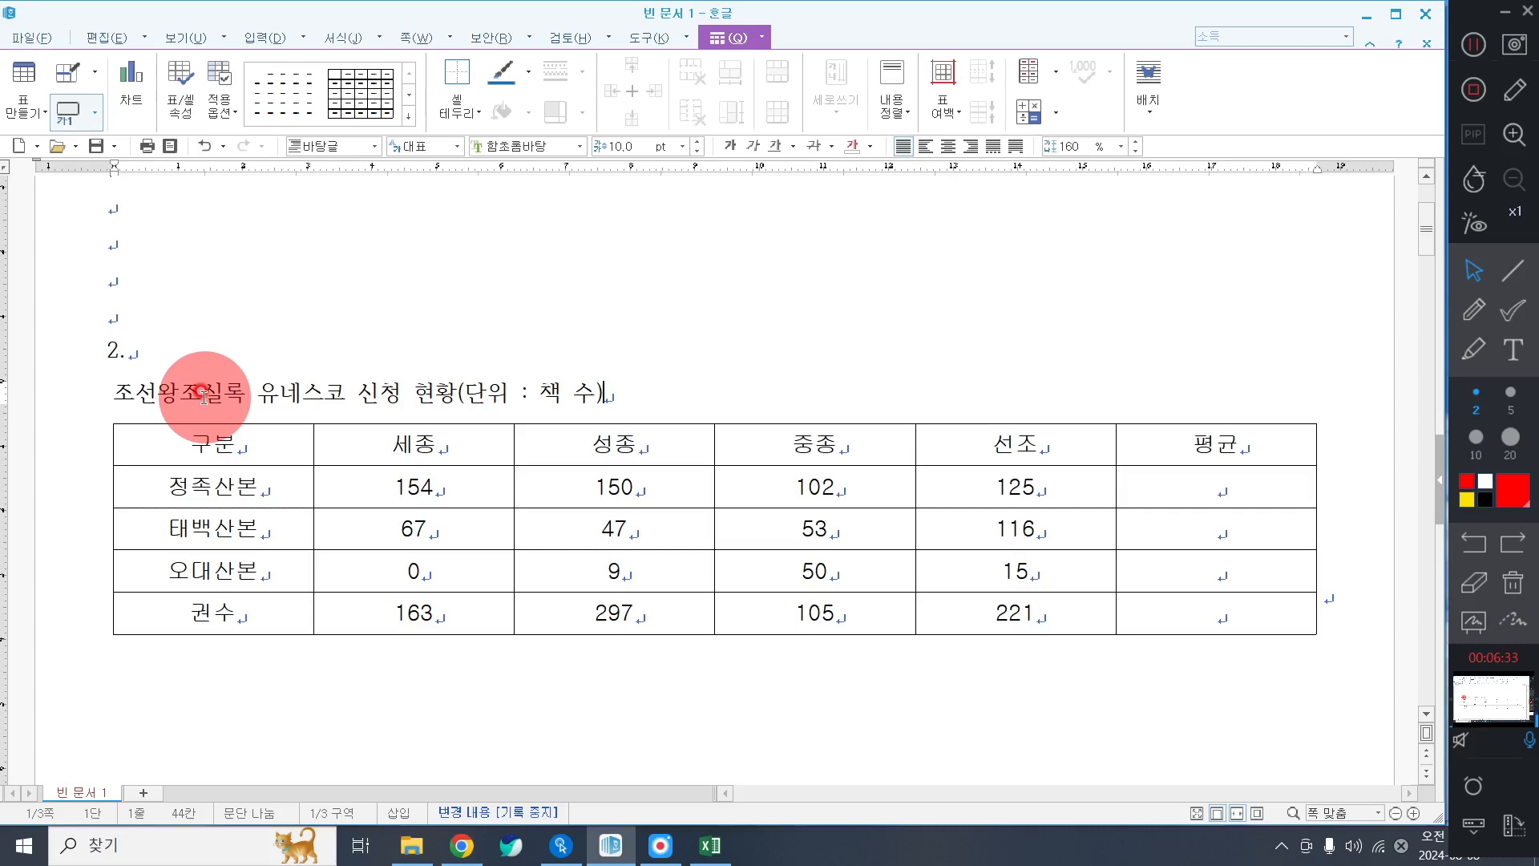
Set the caption line in 굴림 and right-align it, then select the table's number cells.
triple_click(377, 393)
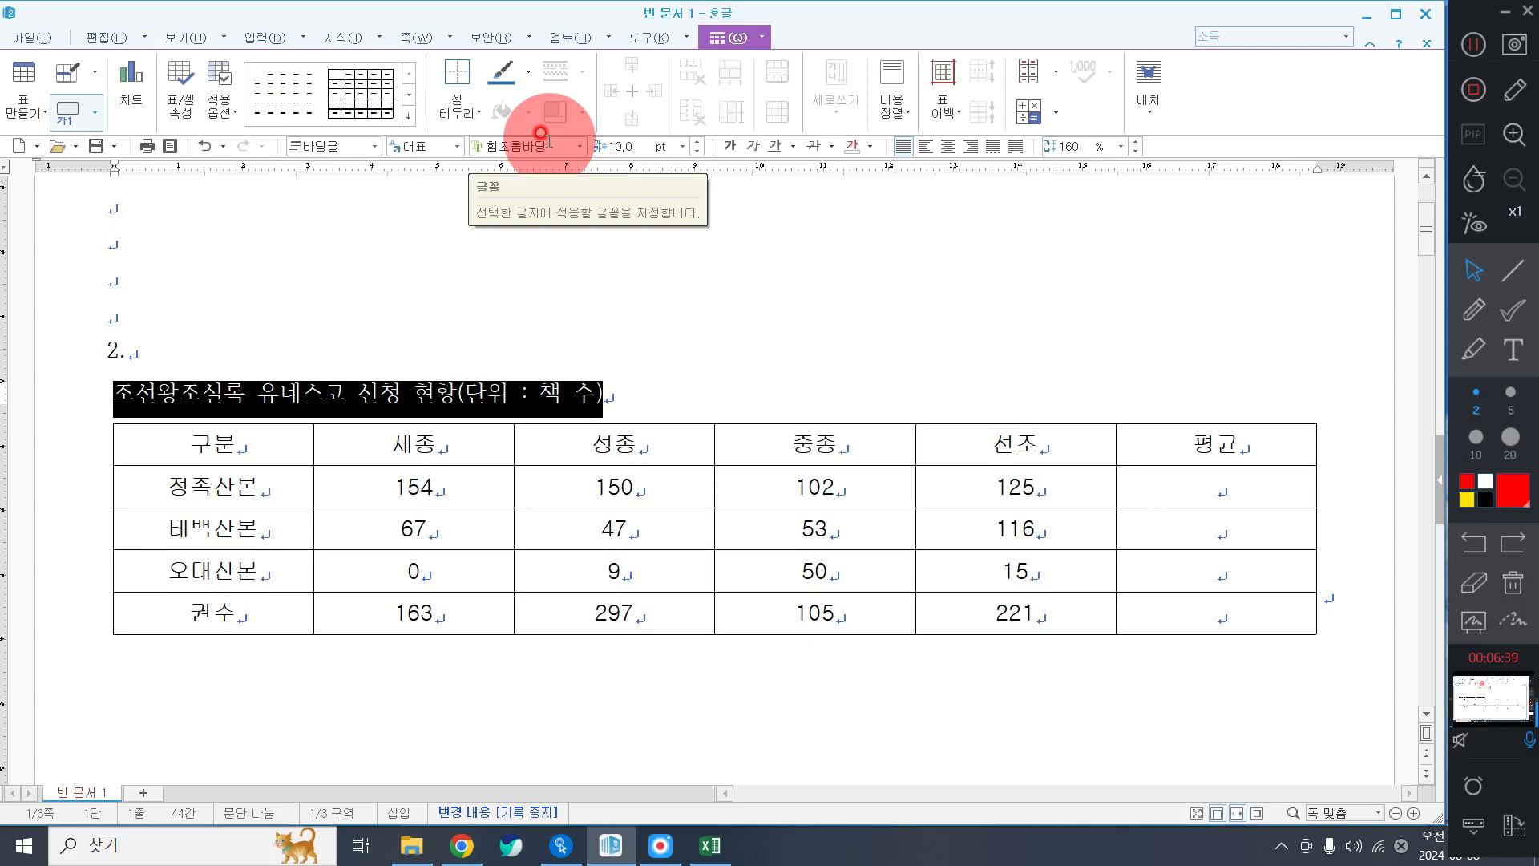
left_click(549, 141)
left_click(636, 409)
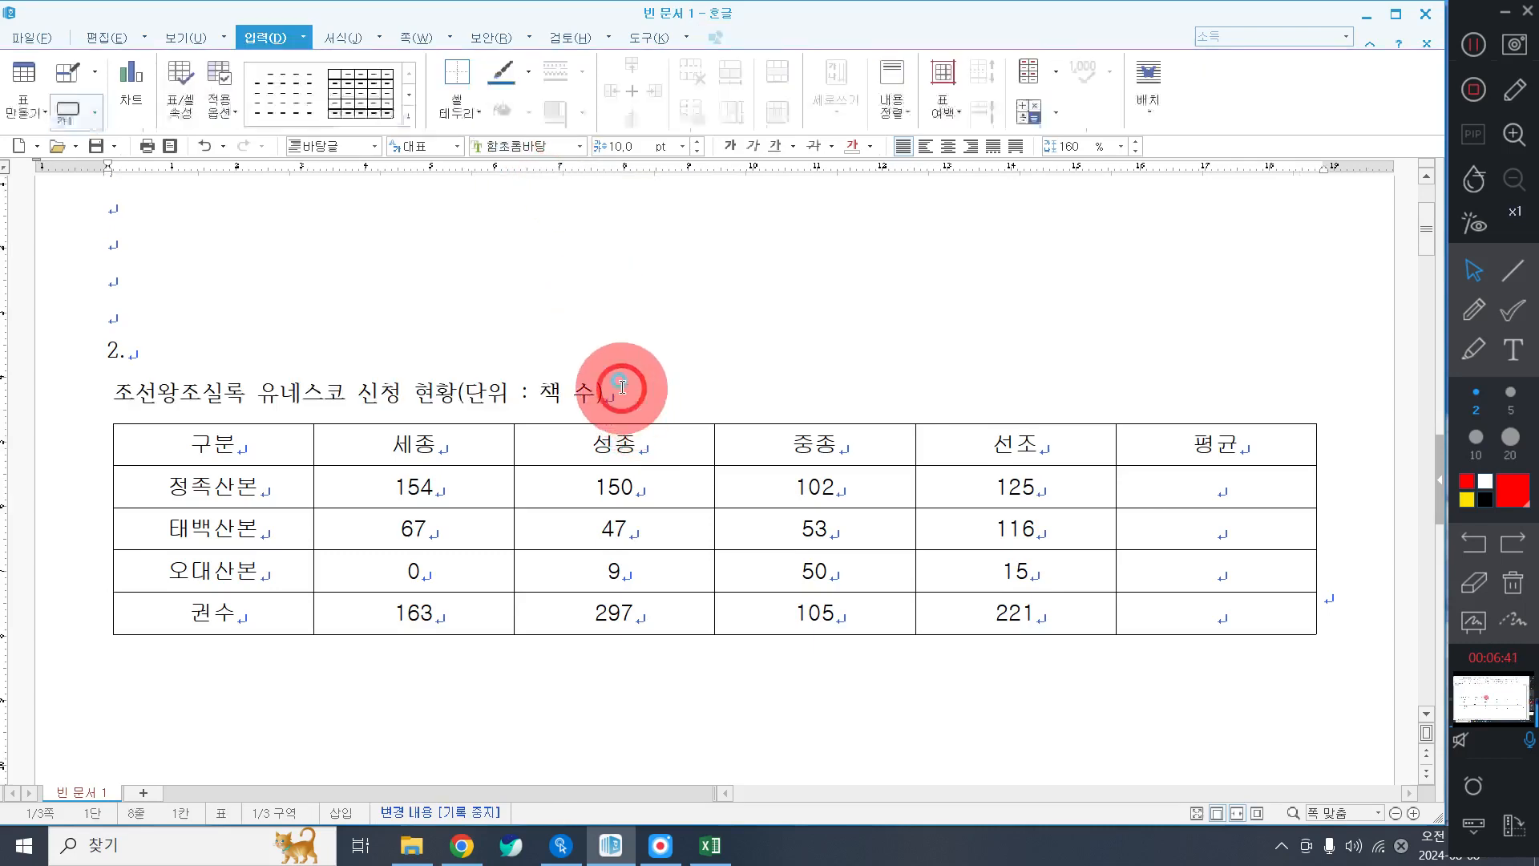
triple_click(622, 388)
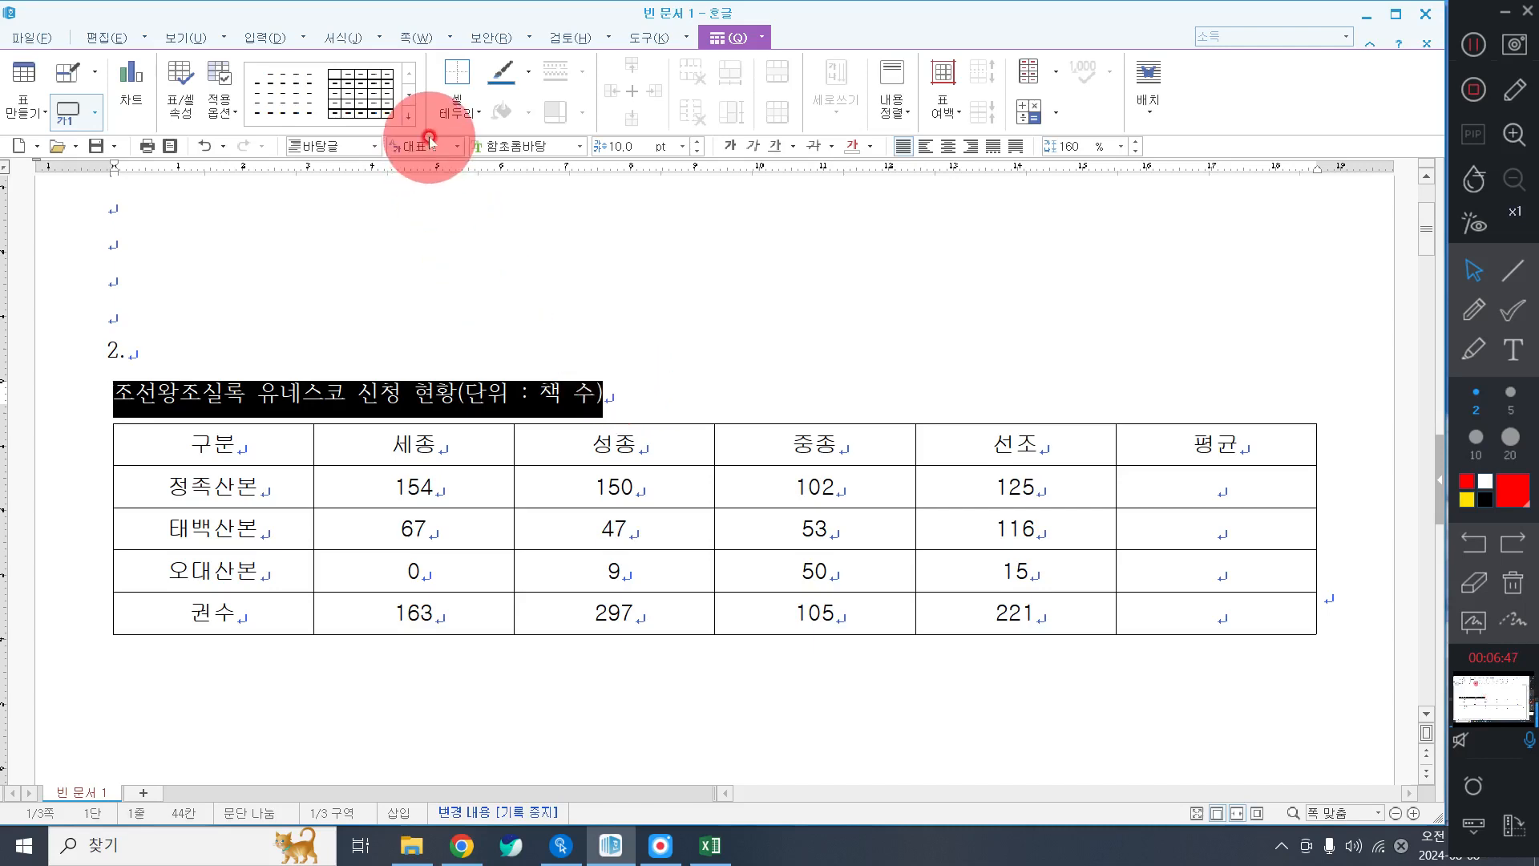
left_click(518, 139)
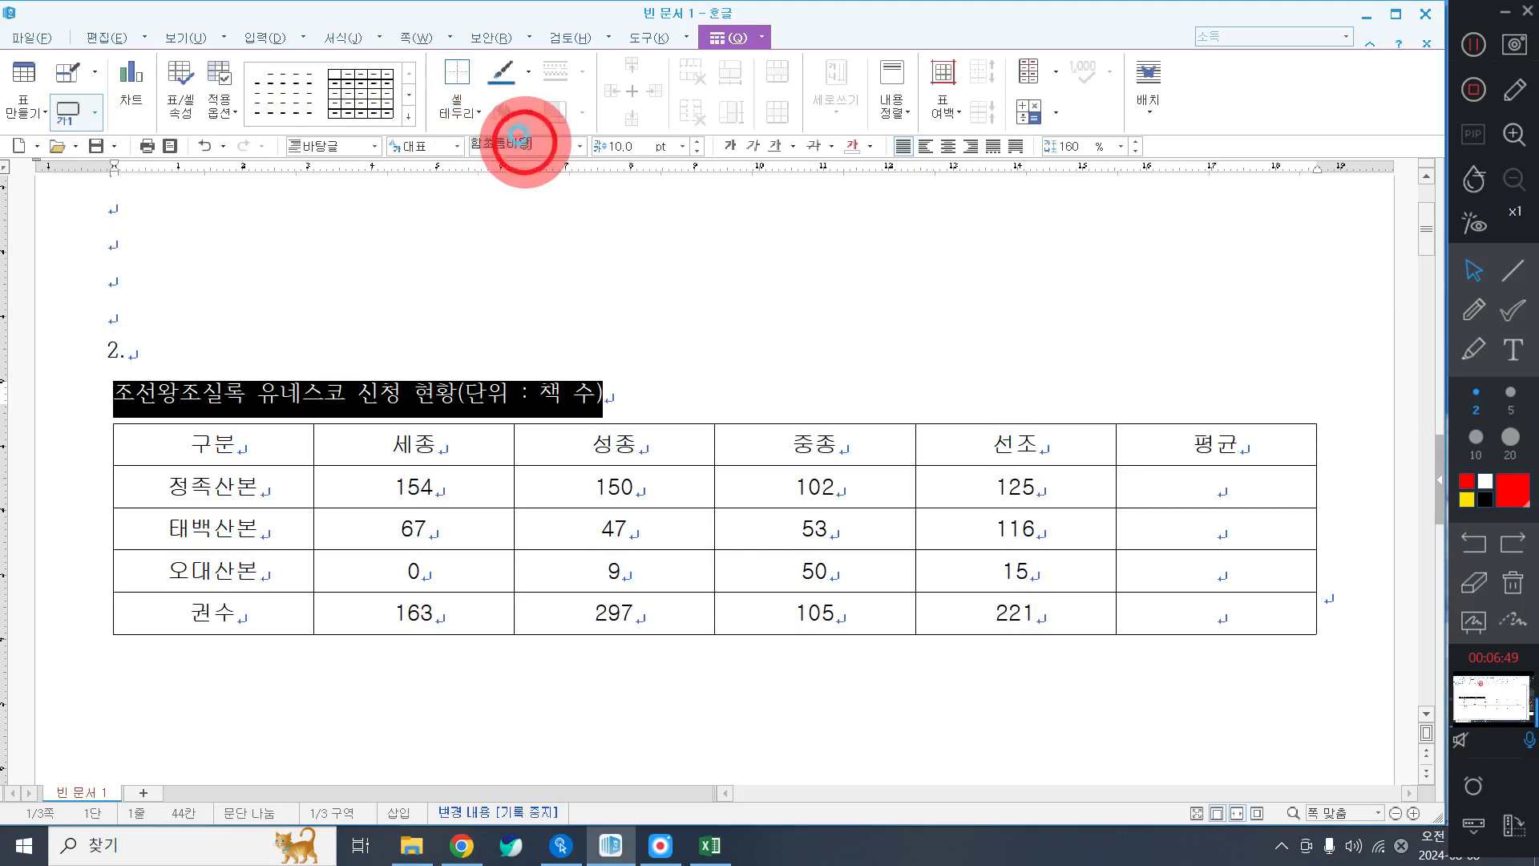
type("구")
key("BackSpace")
key("BackSpace")
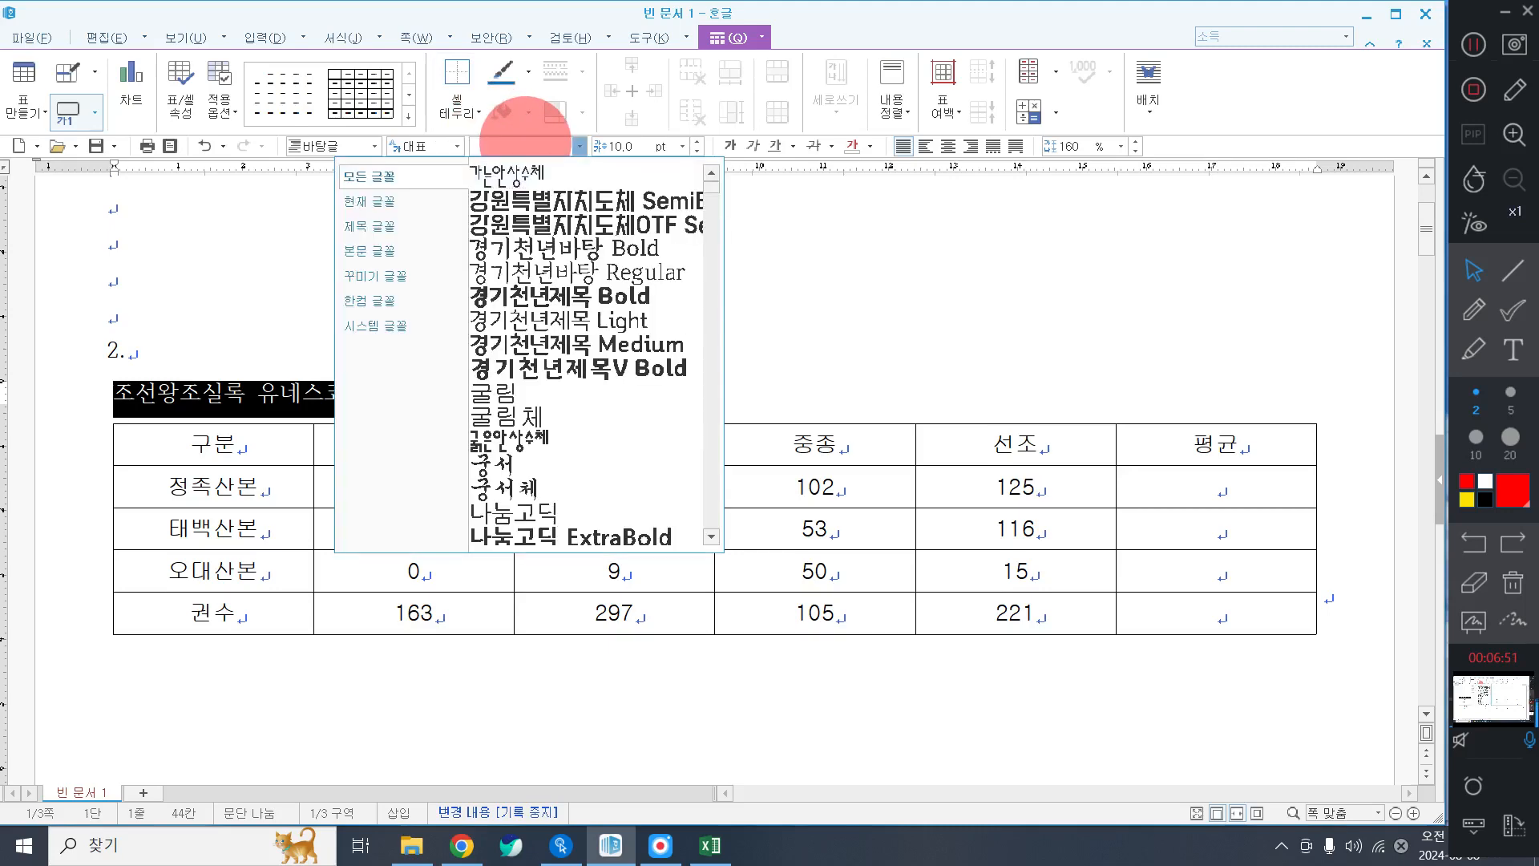
type("굴림")
key("Return")
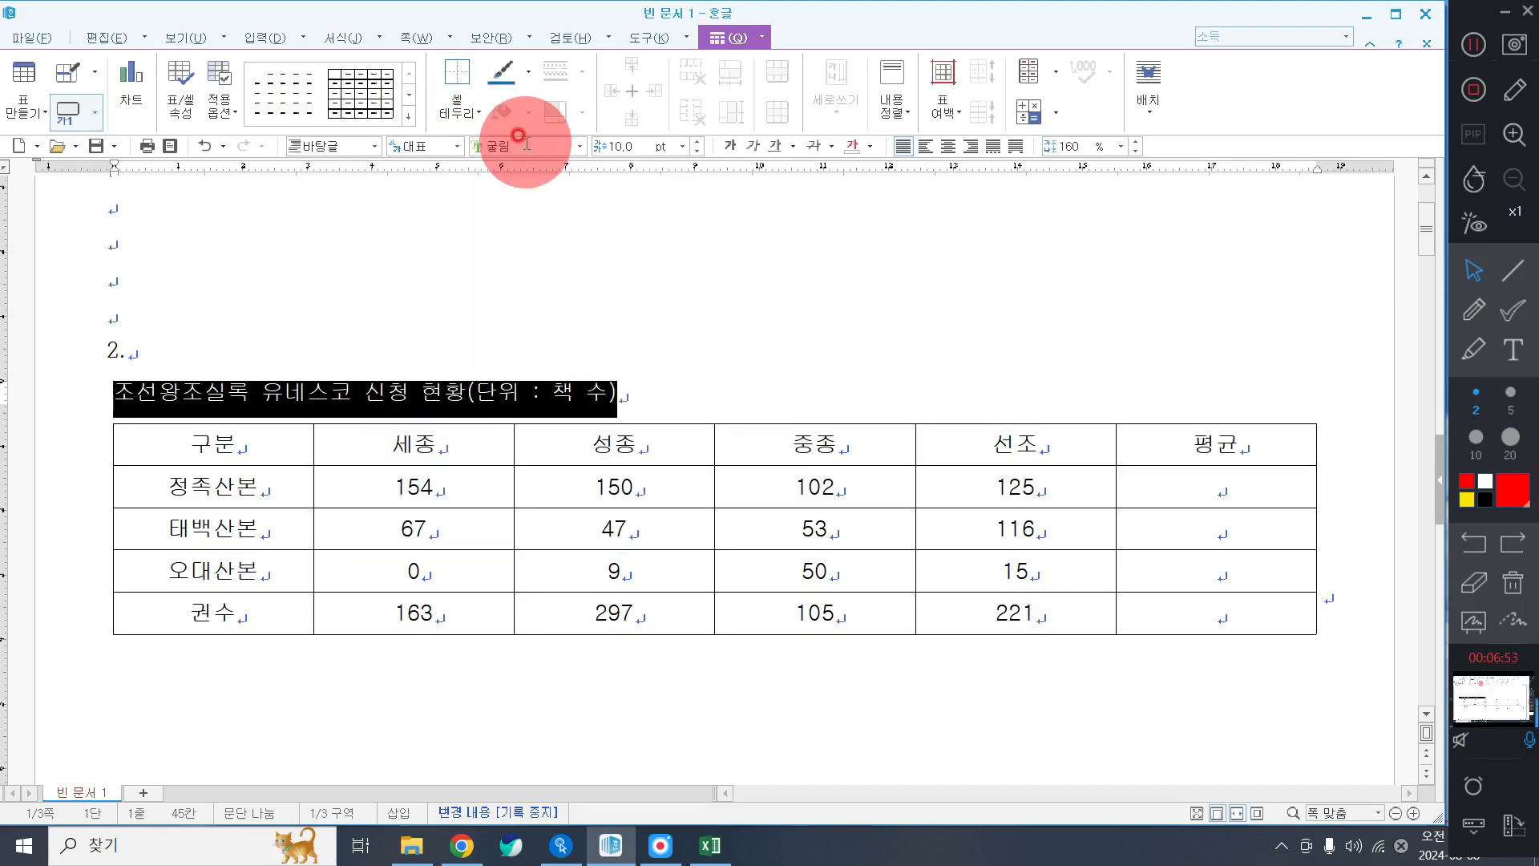
left_click(970, 147)
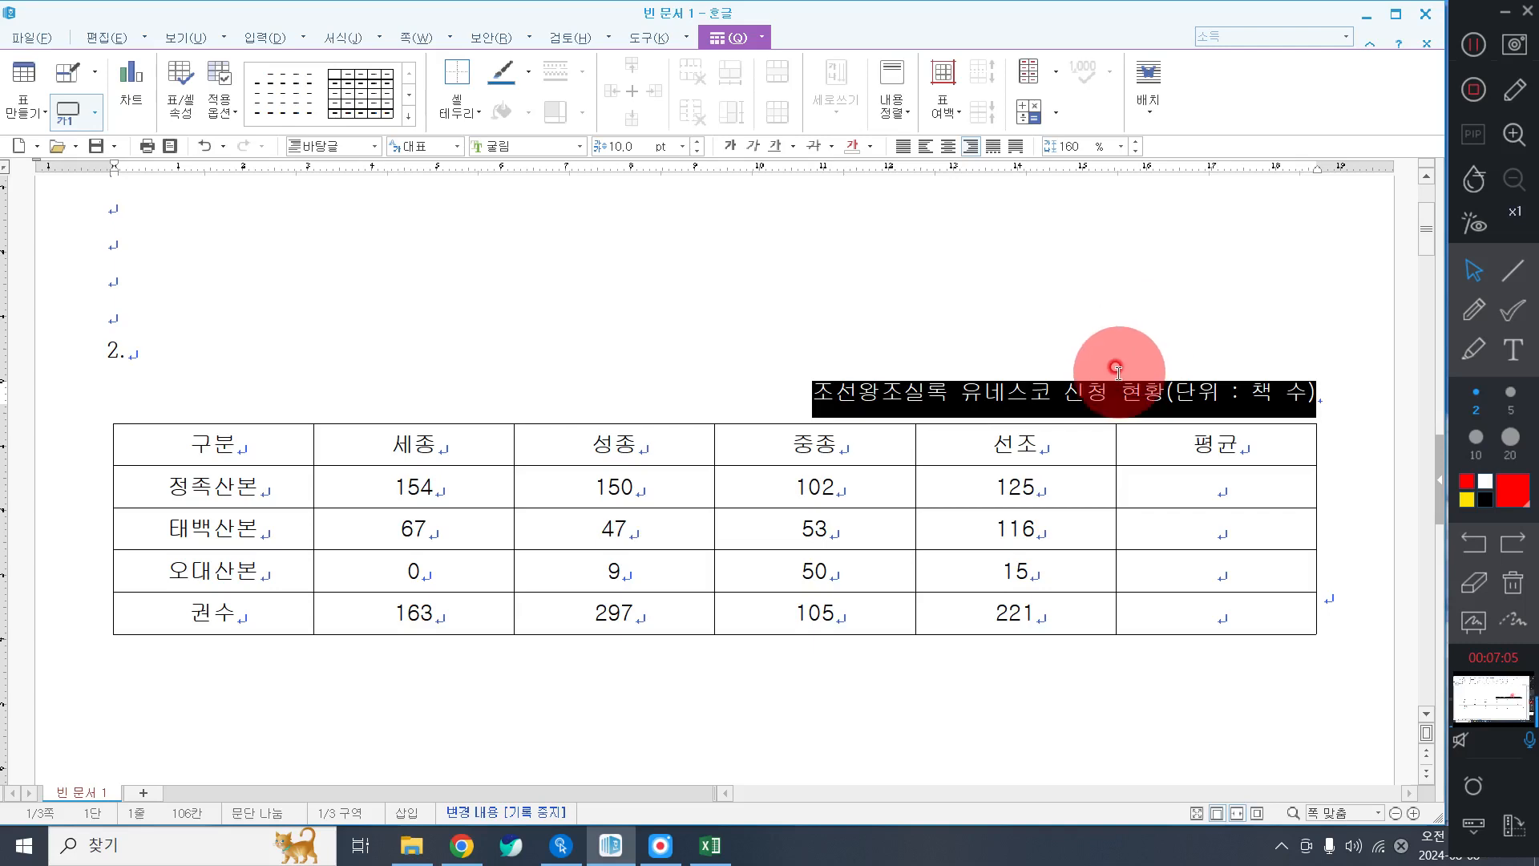
left_click_drag(409, 487, 1245, 601)
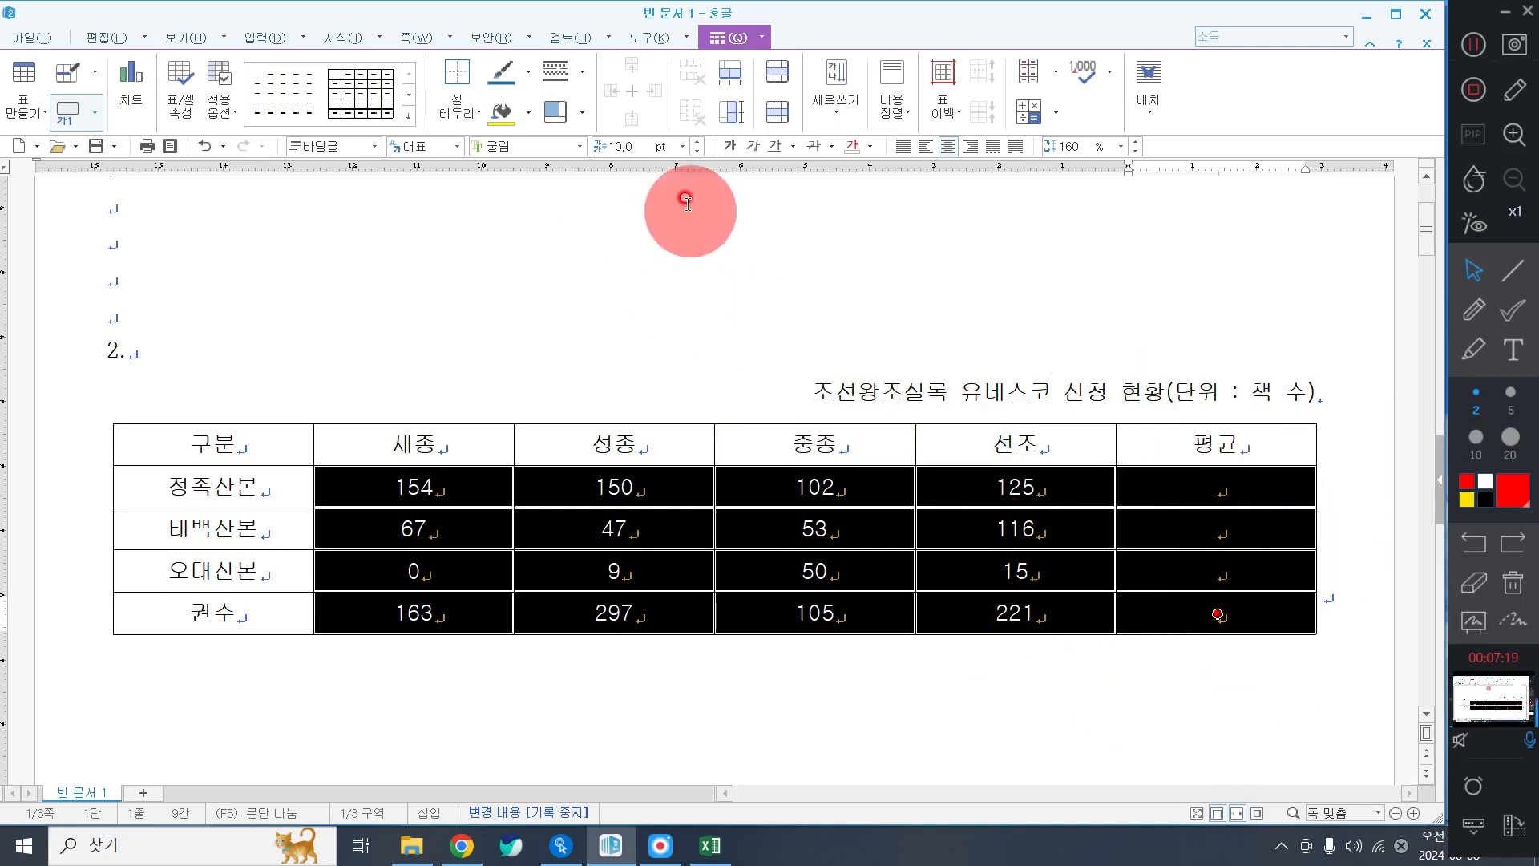
Right-align the selected number cells, then select the cells from 구분 to the 오대산본 선조 cell.
left_click(974, 145)
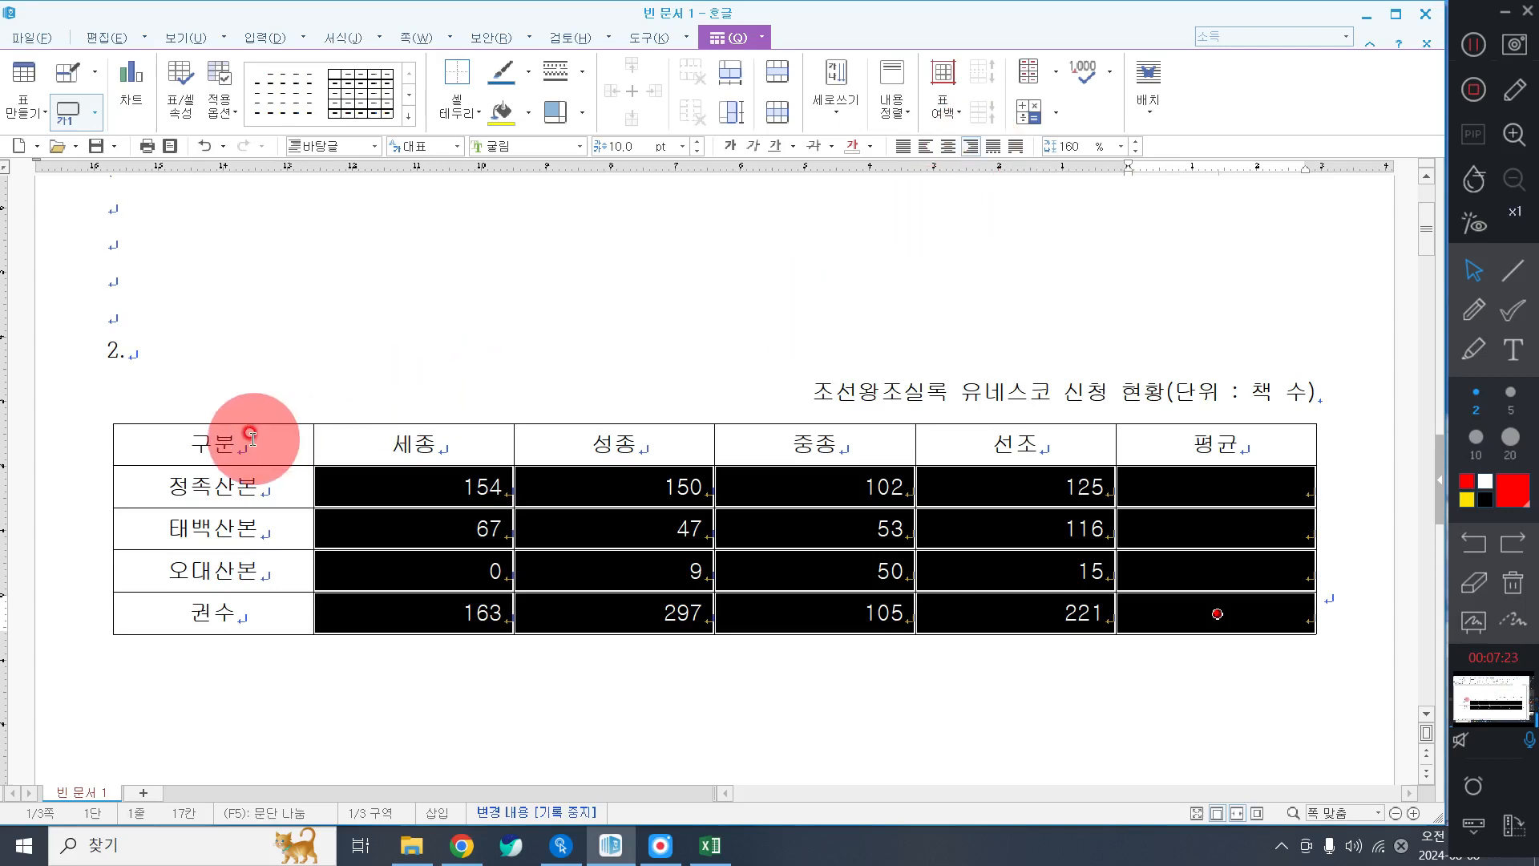
left_click_drag(253, 440, 1045, 572)
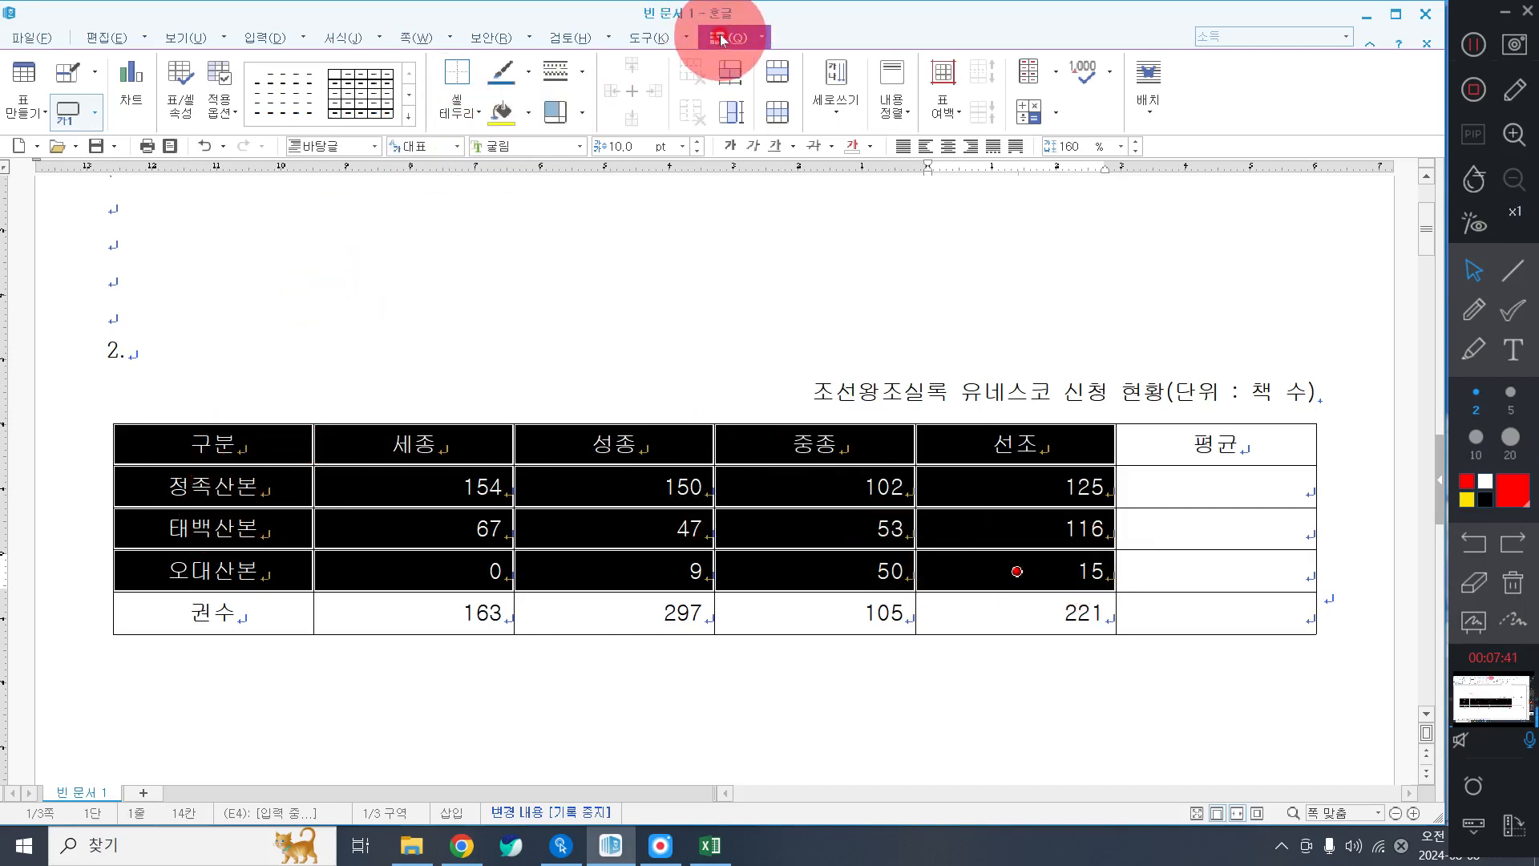
Give the selected cells a yellow fill, then select the three data rows through 평균.
left_click(528, 117)
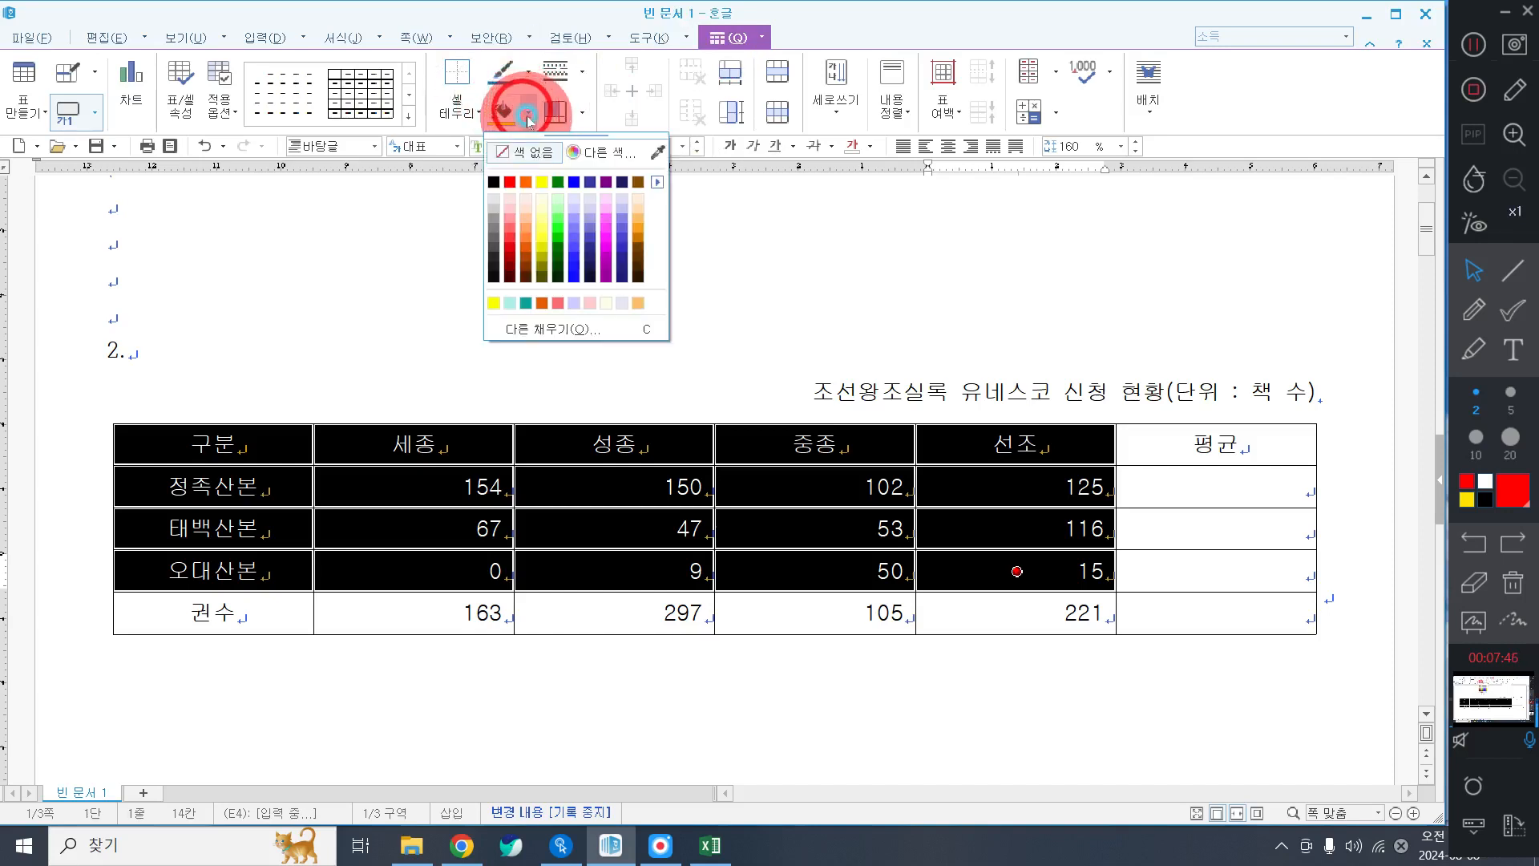
left_click(543, 182)
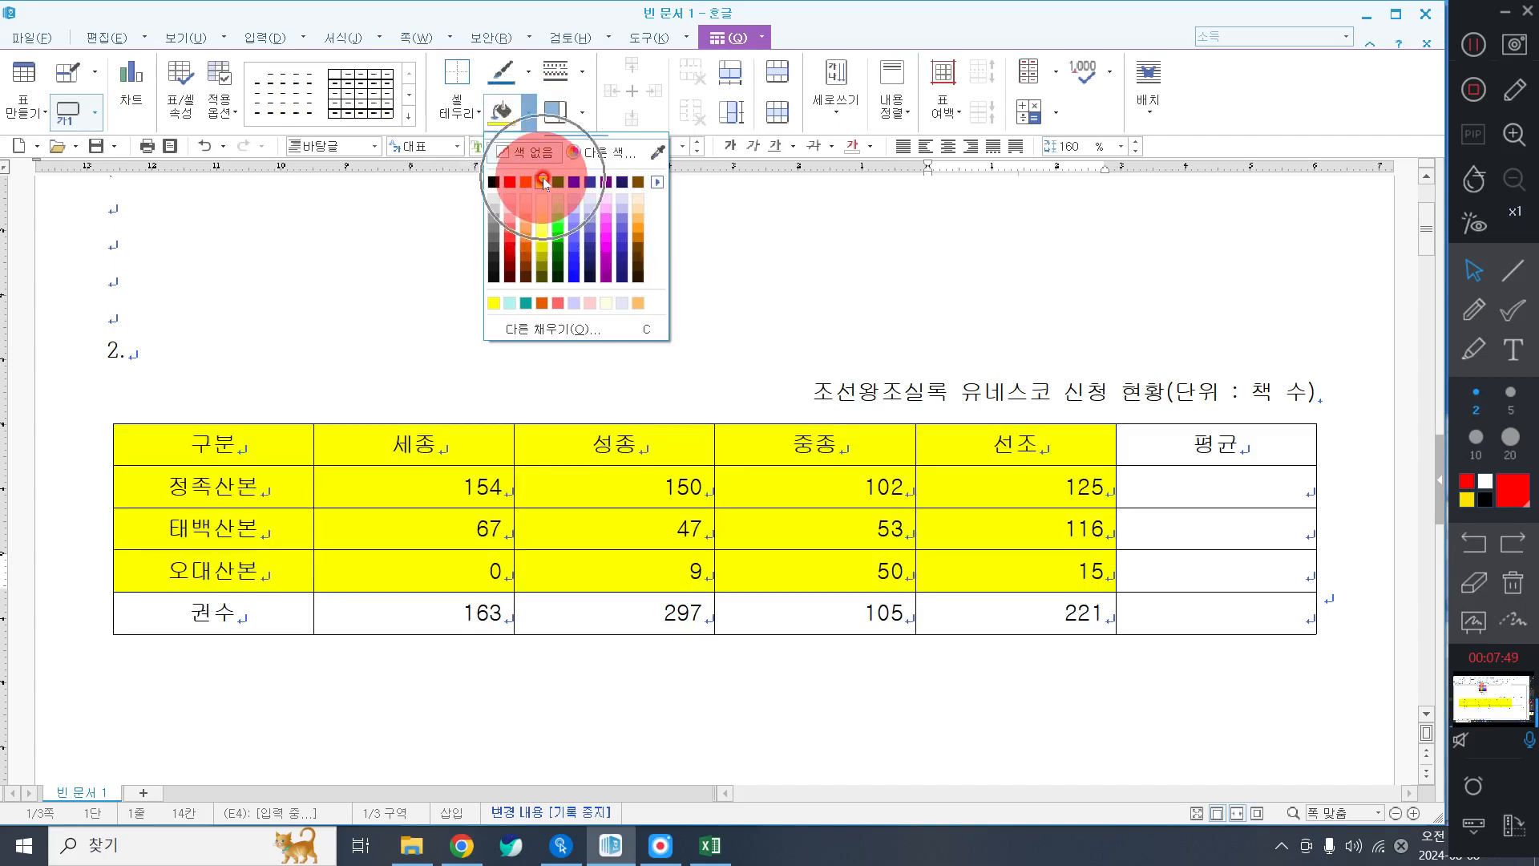
left_click(543, 182)
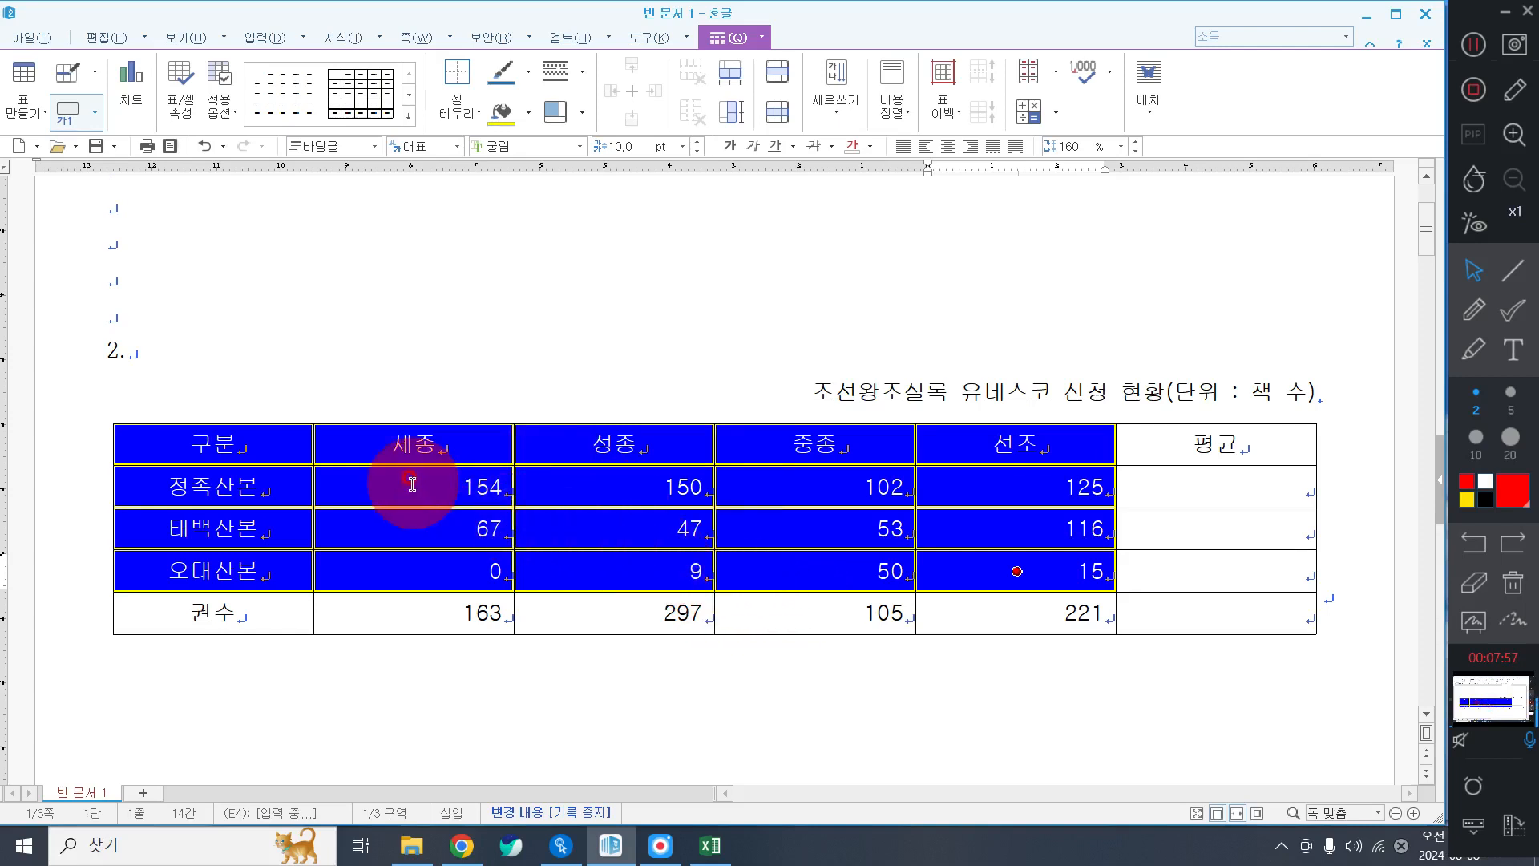
left_click_drag(412, 483, 1283, 575)
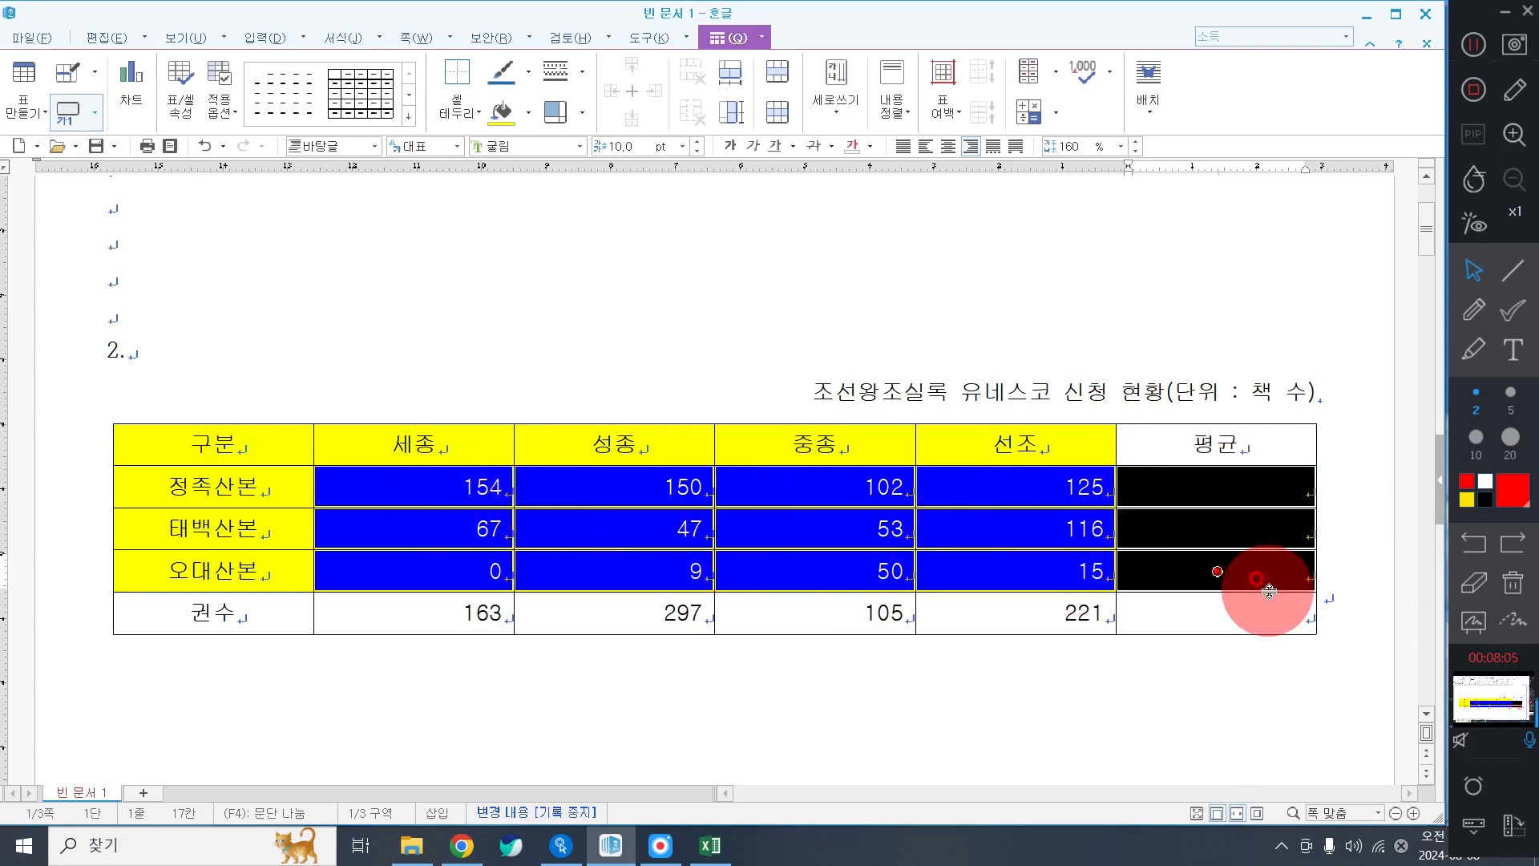
Fill each data row's 평균 cell with its block average: 132.75, 70.75 and 18.50.
right_click(715, 207)
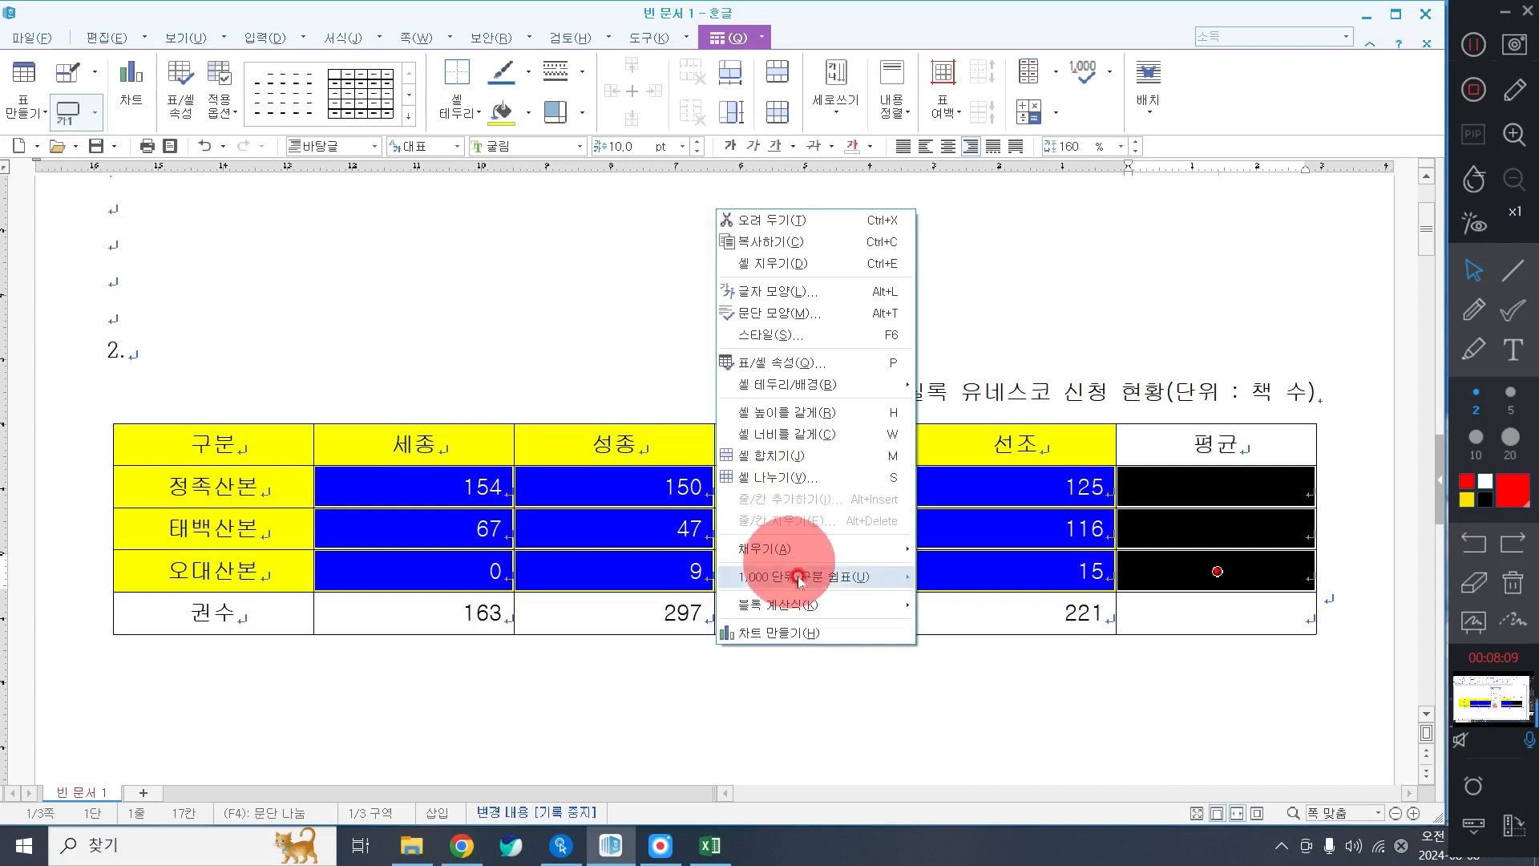
mouse_move(800, 581)
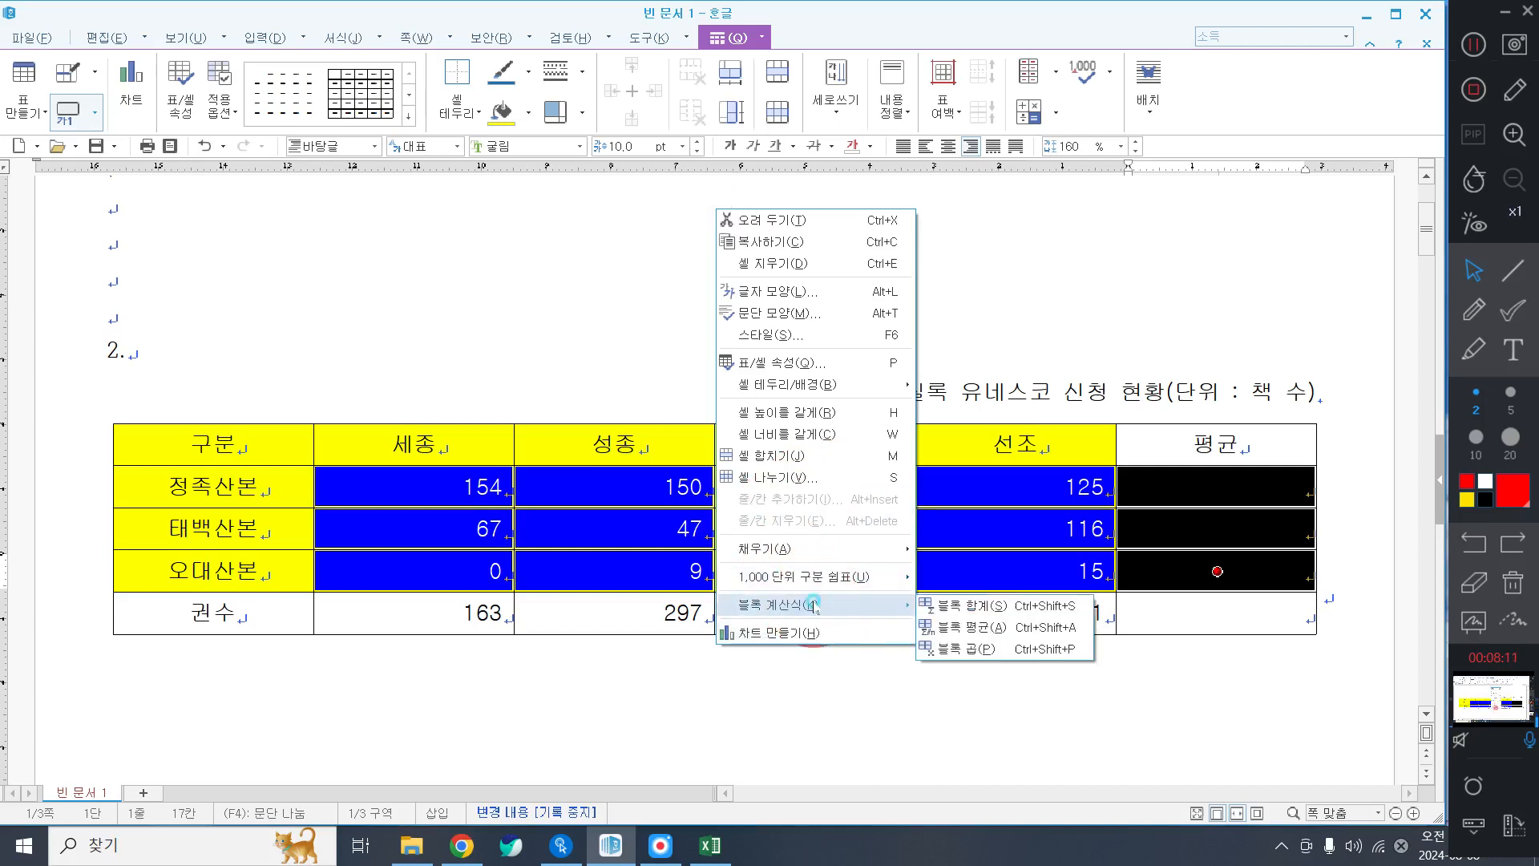
left_click(1032, 627)
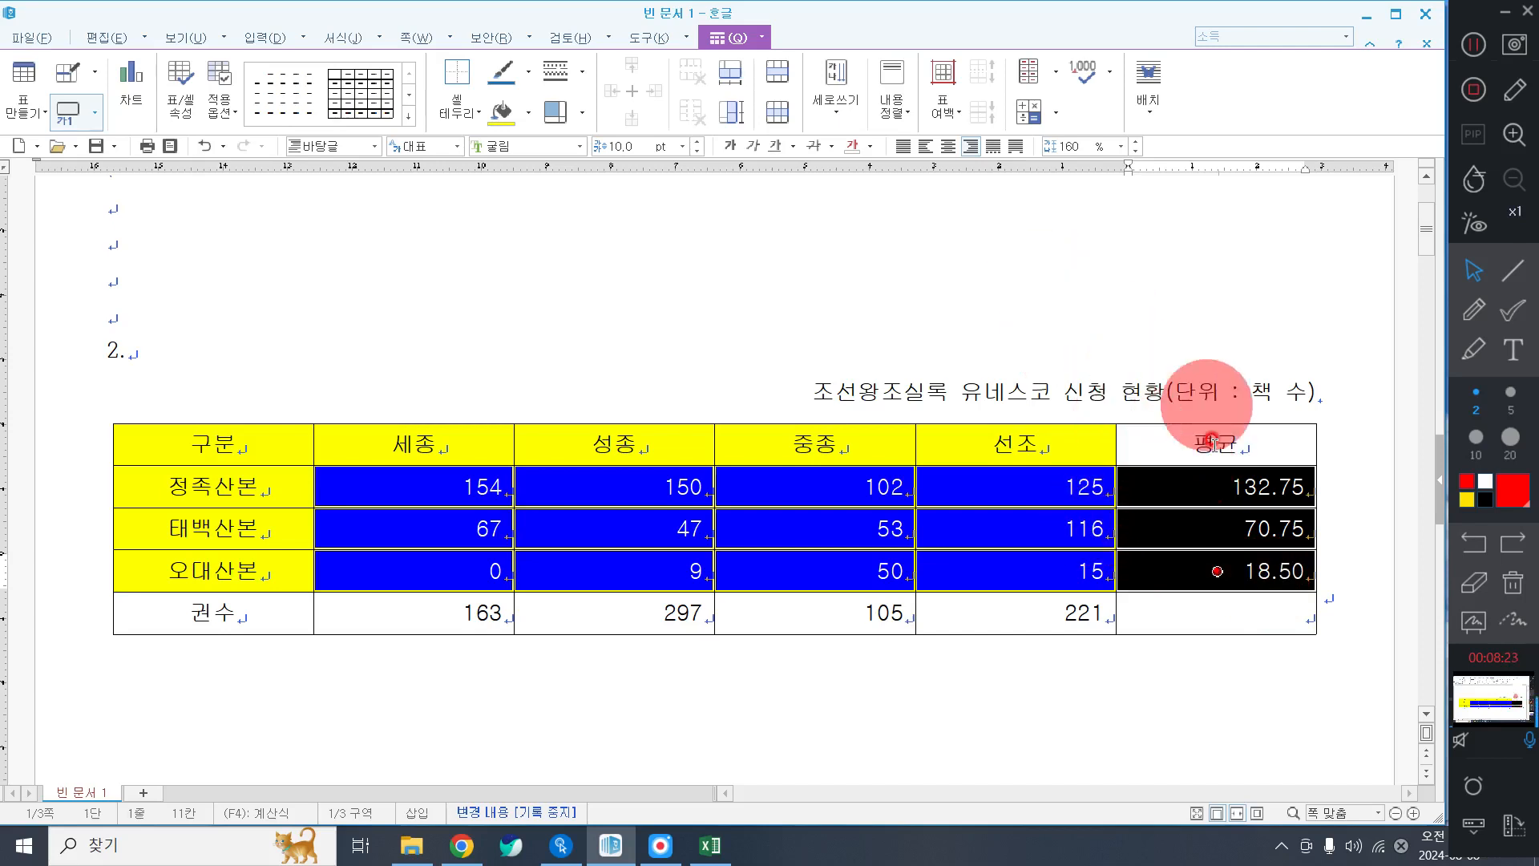
Give the whole table a 0.5 mm double-line outer border.
left_click_drag(206, 435, 1277, 627)
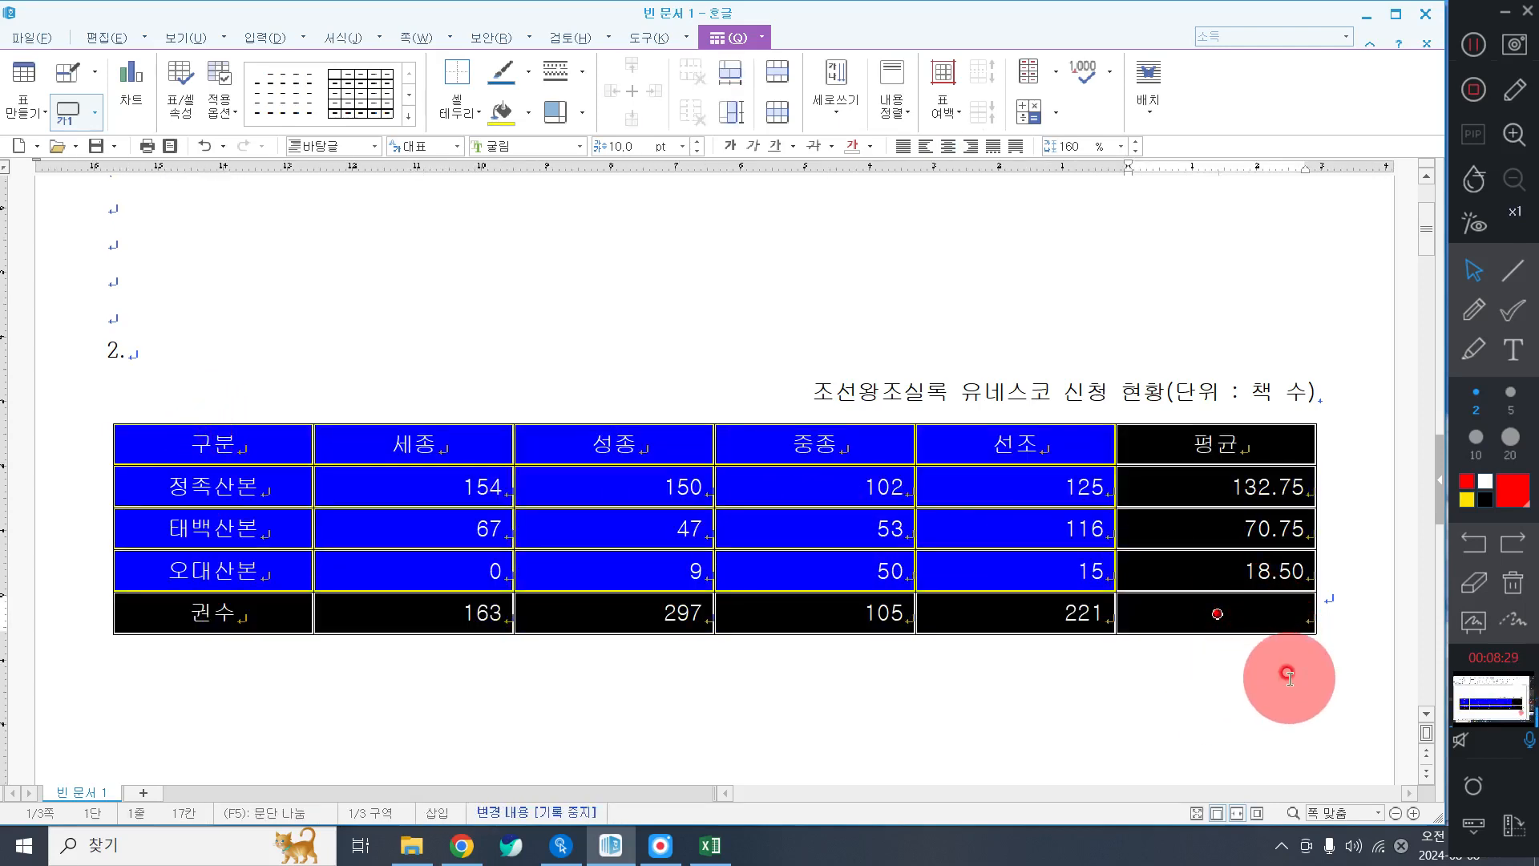
right_click(599, 255)
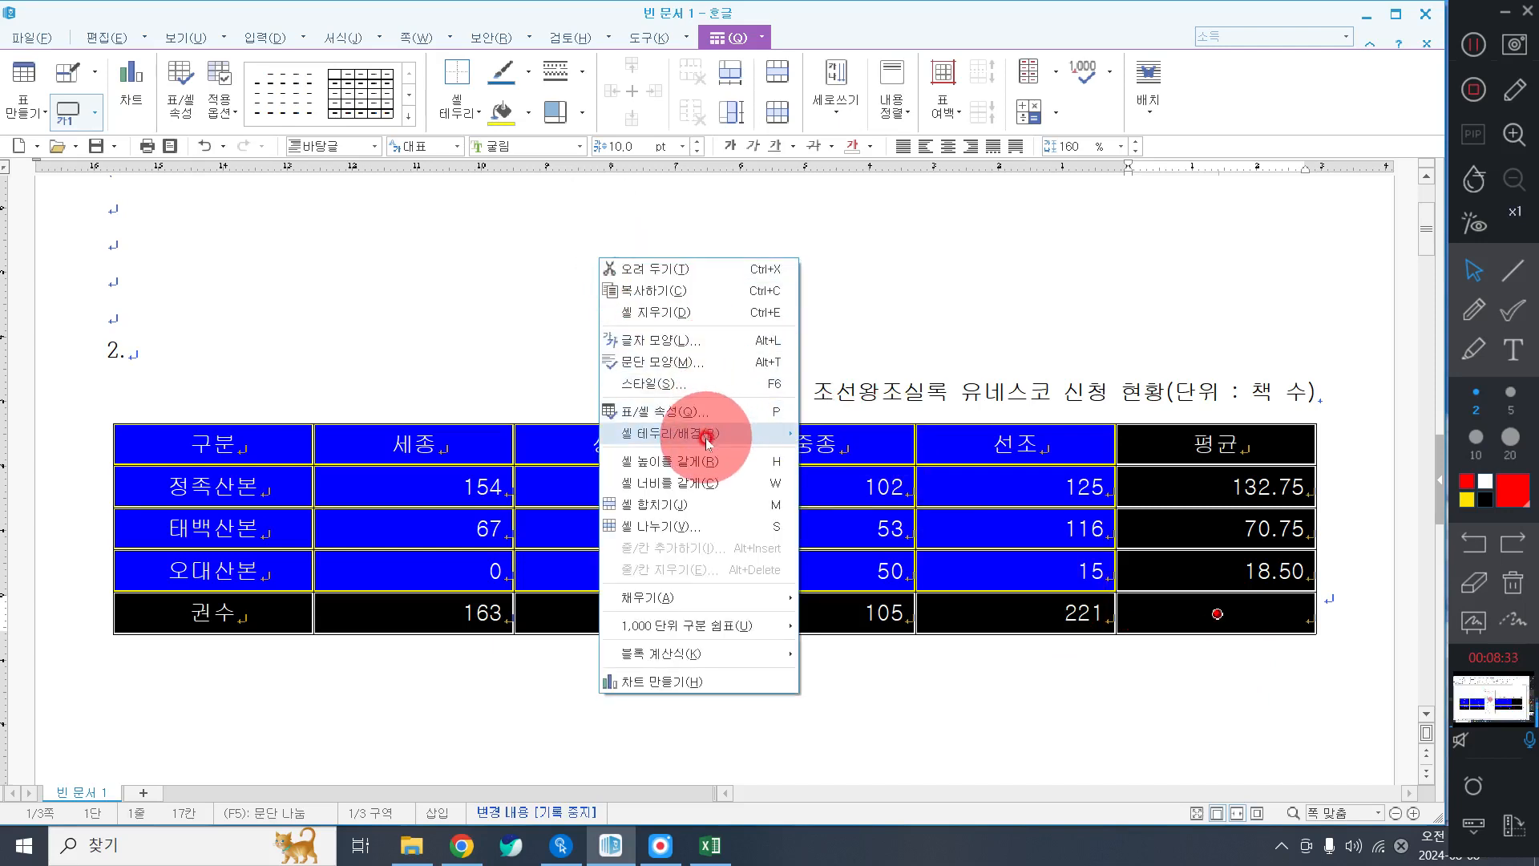
left_click(783, 434)
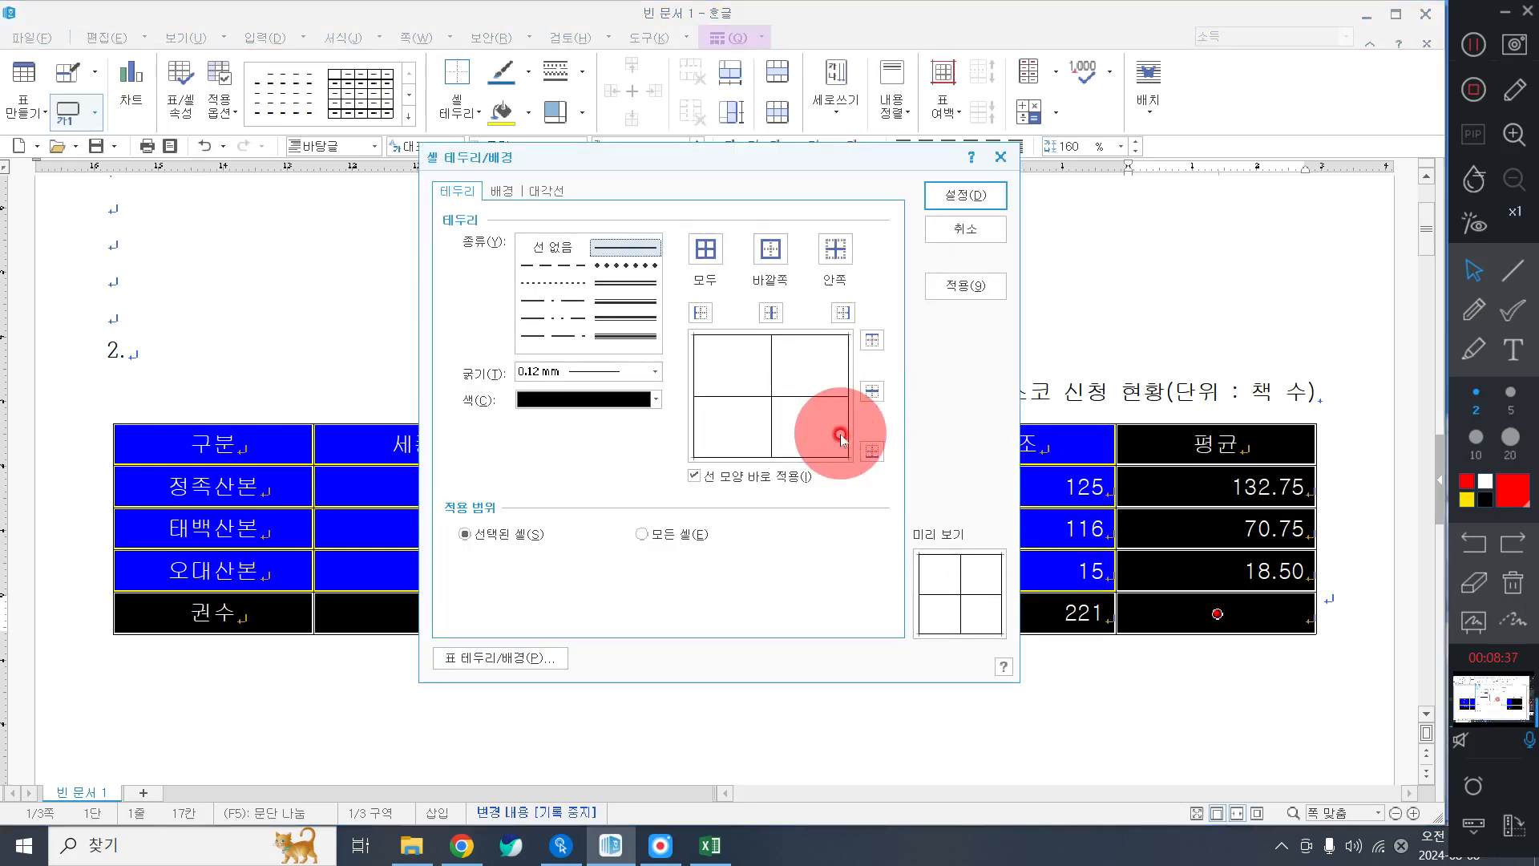
left_click(651, 286)
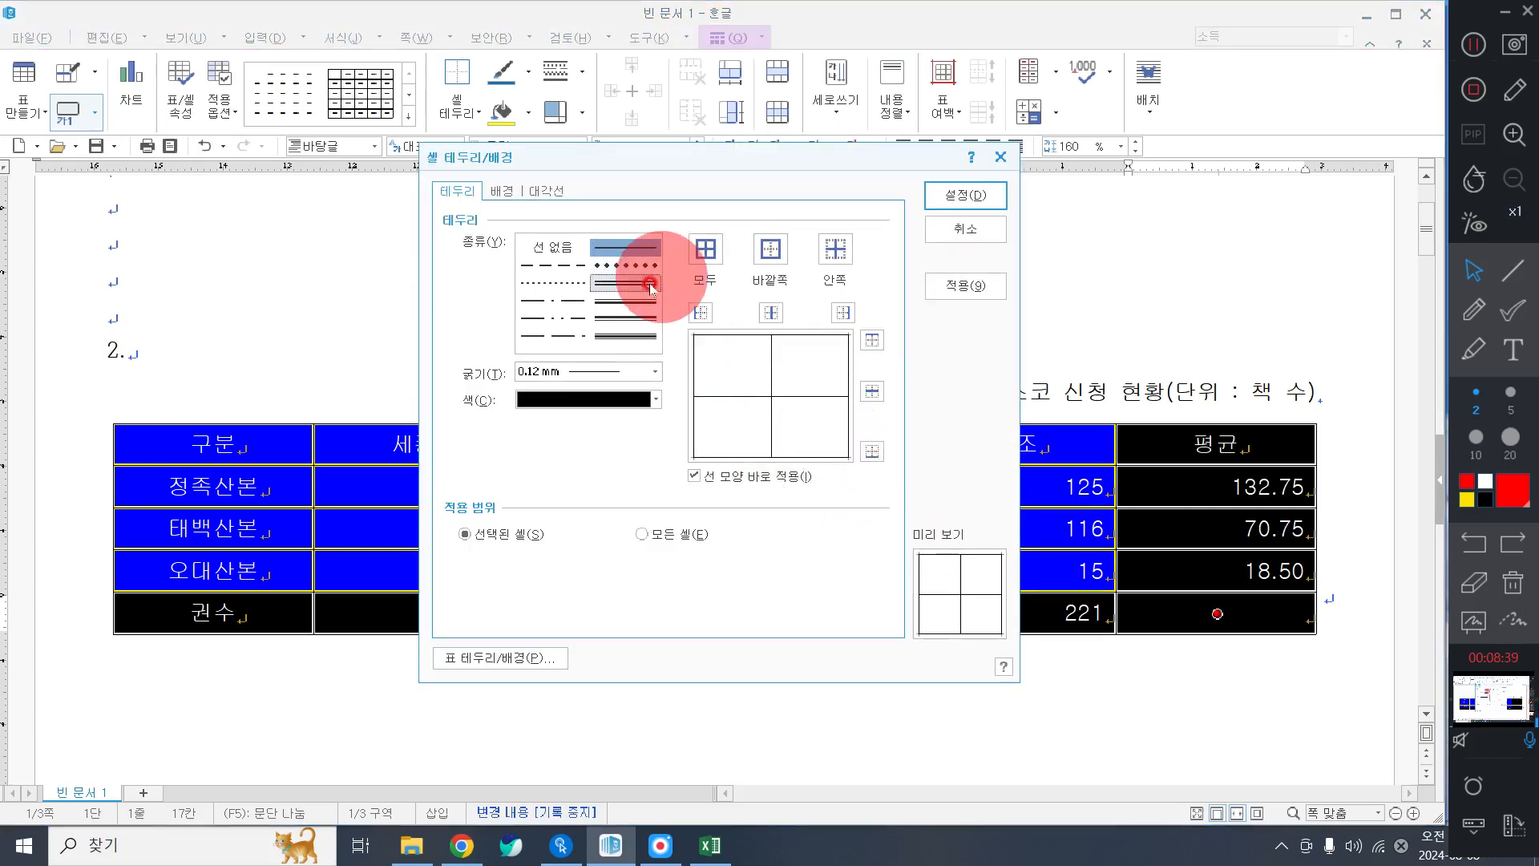
left_click(592, 252)
left_click(625, 283)
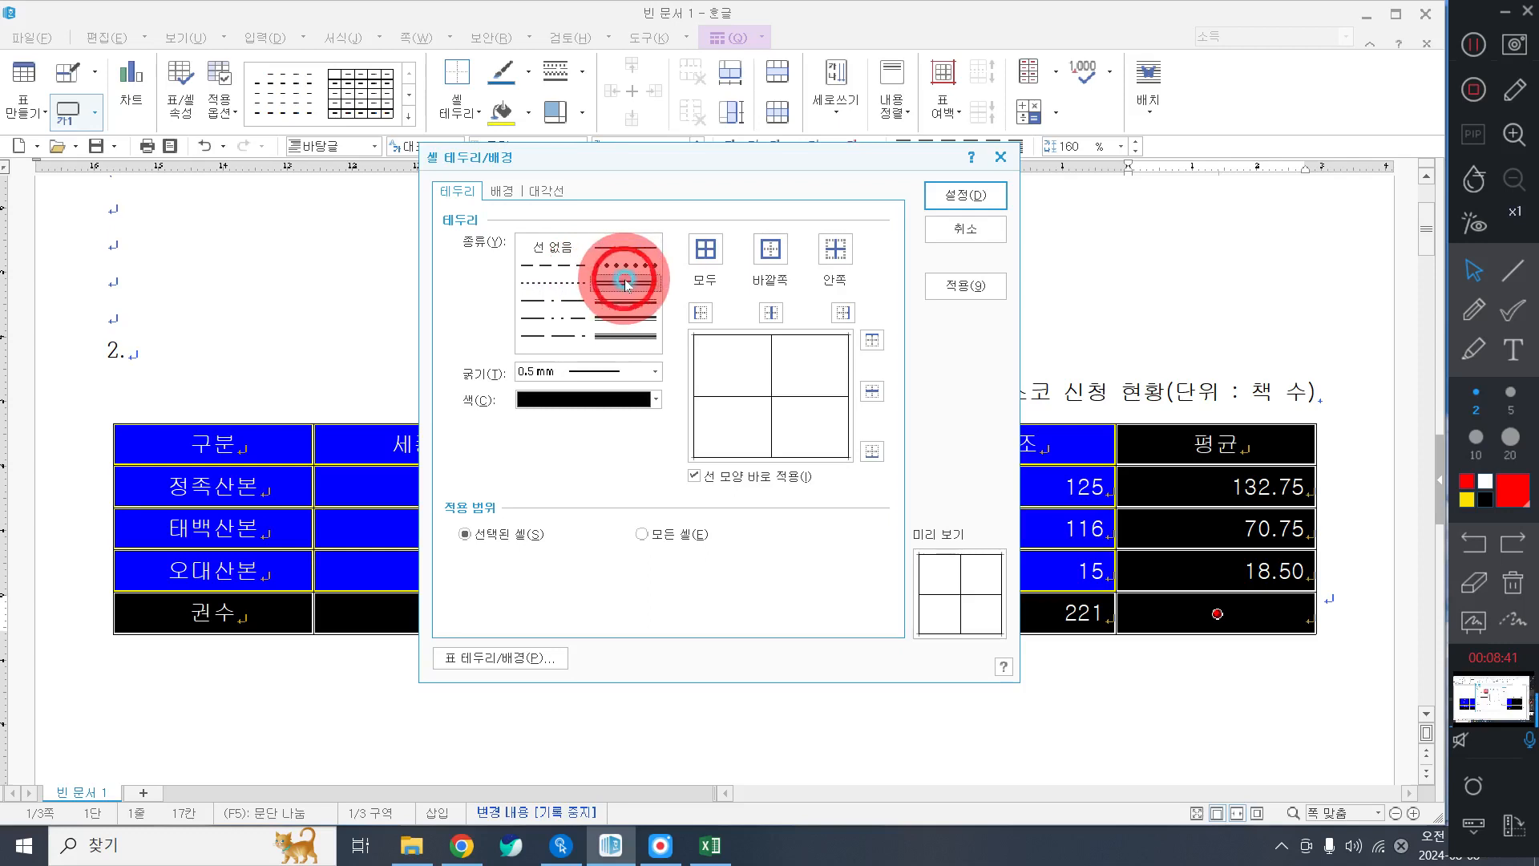
left_click(779, 242)
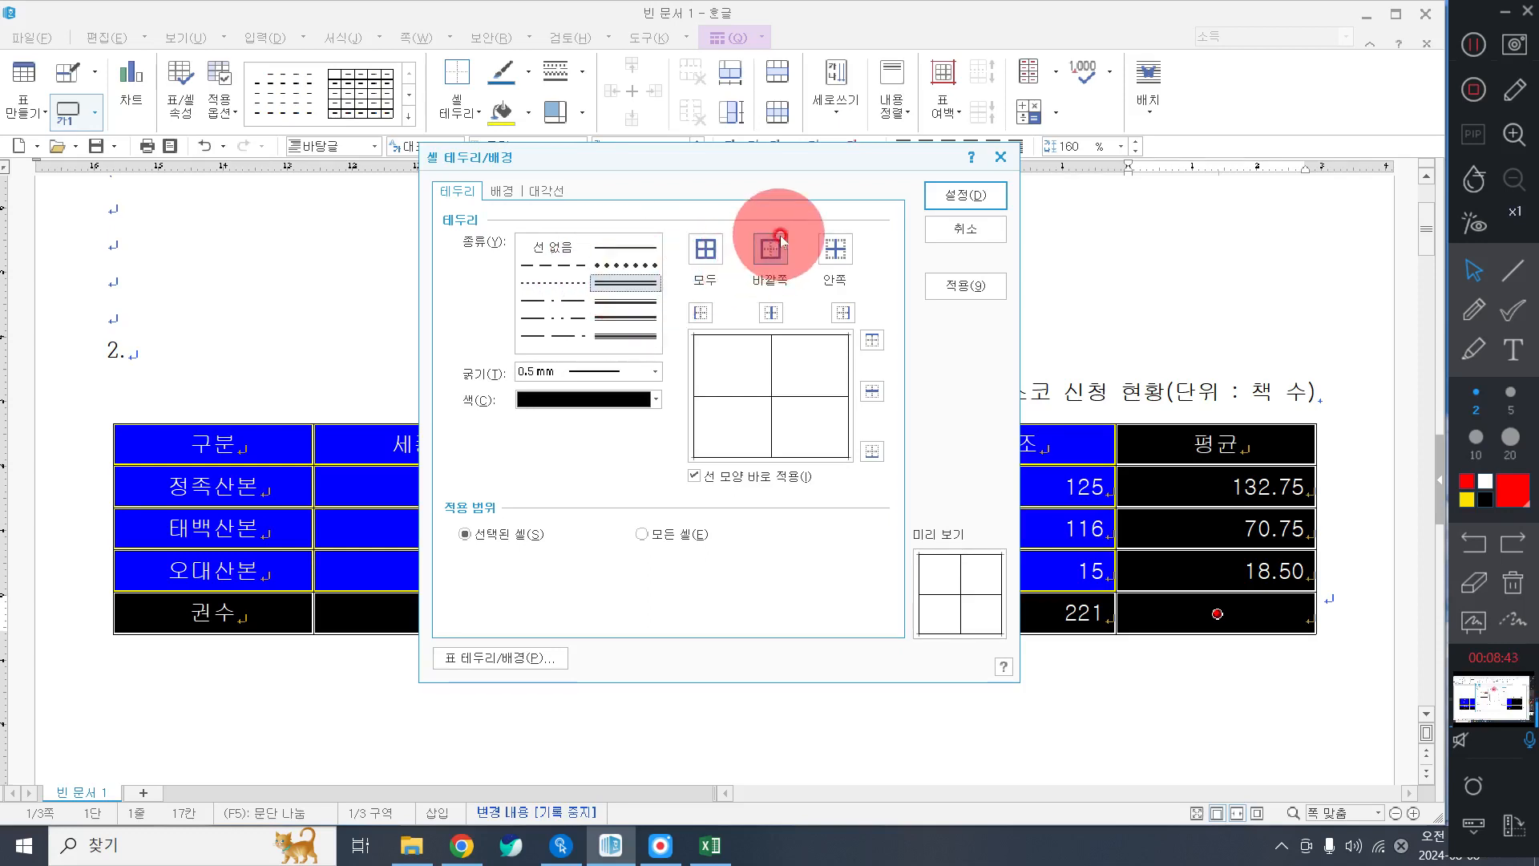
left_click(995, 197)
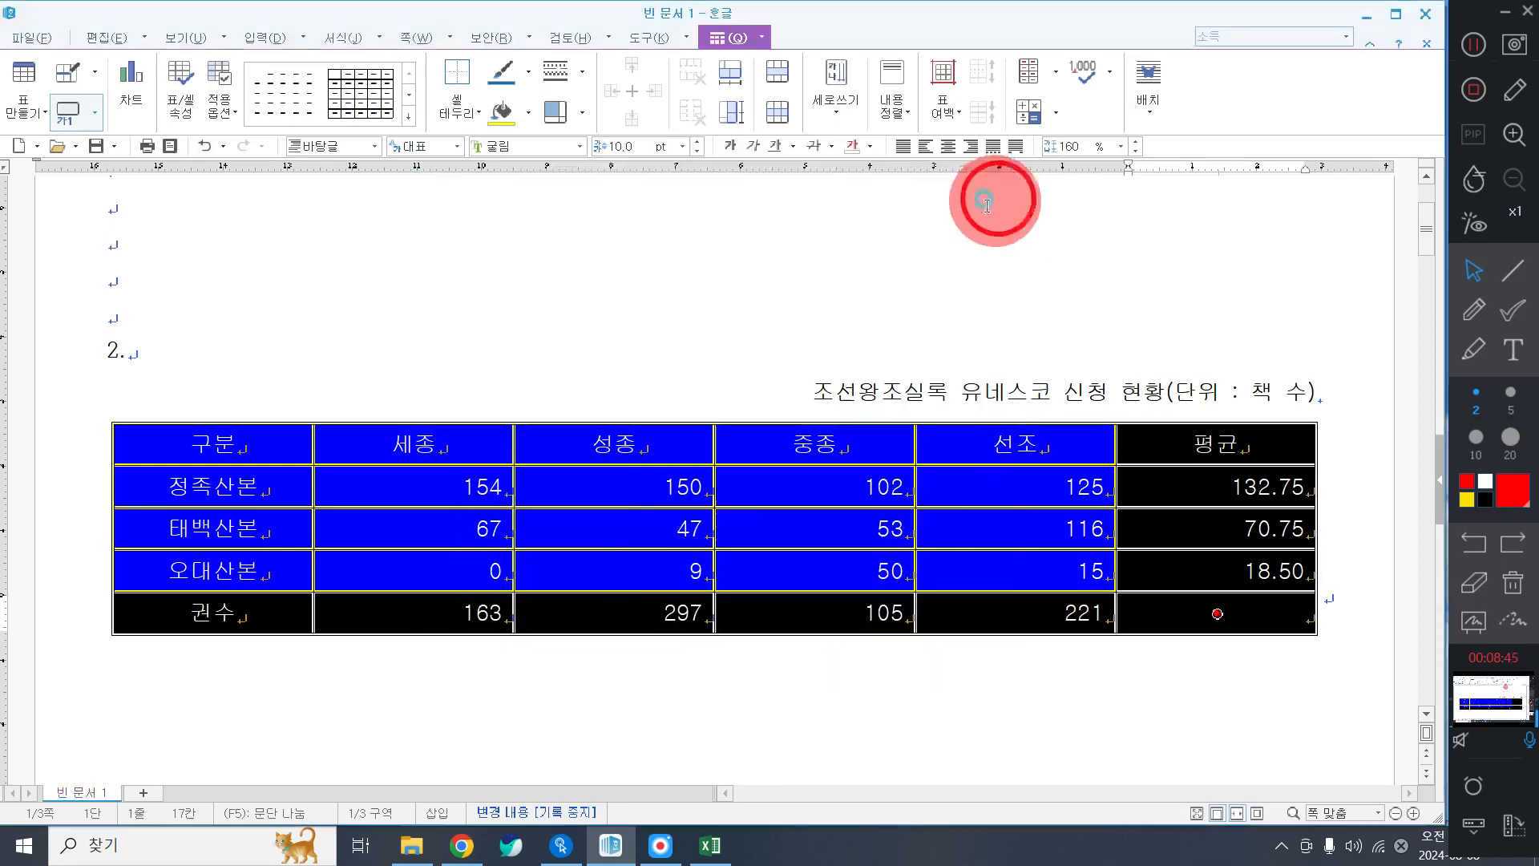
Give each header-row cell, 구분 through 평균, its own double-line outer border.
left_click_drag(265, 435, 1205, 437)
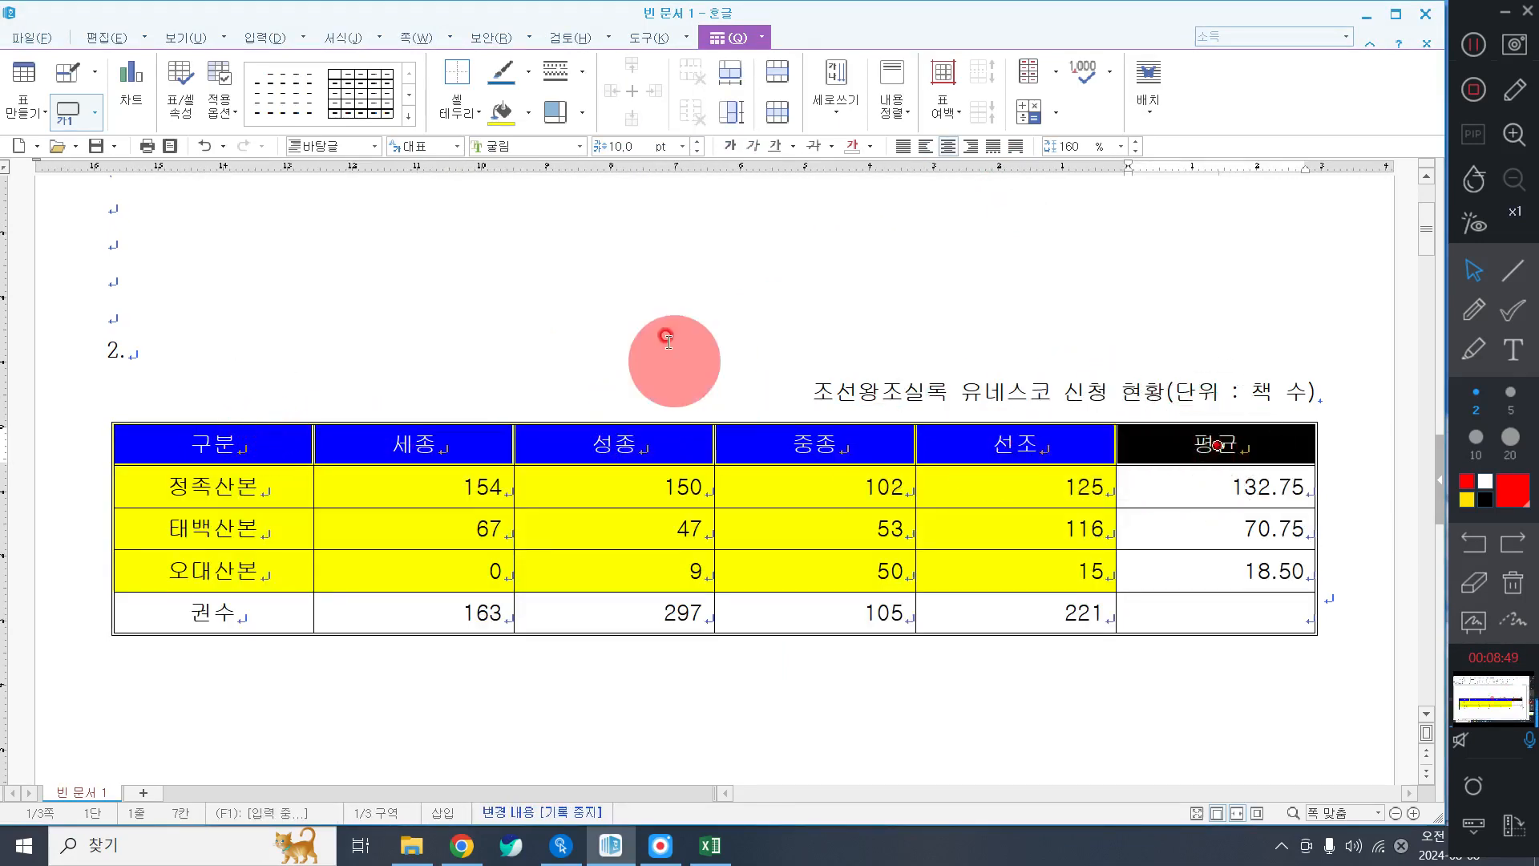
right_click(505, 254)
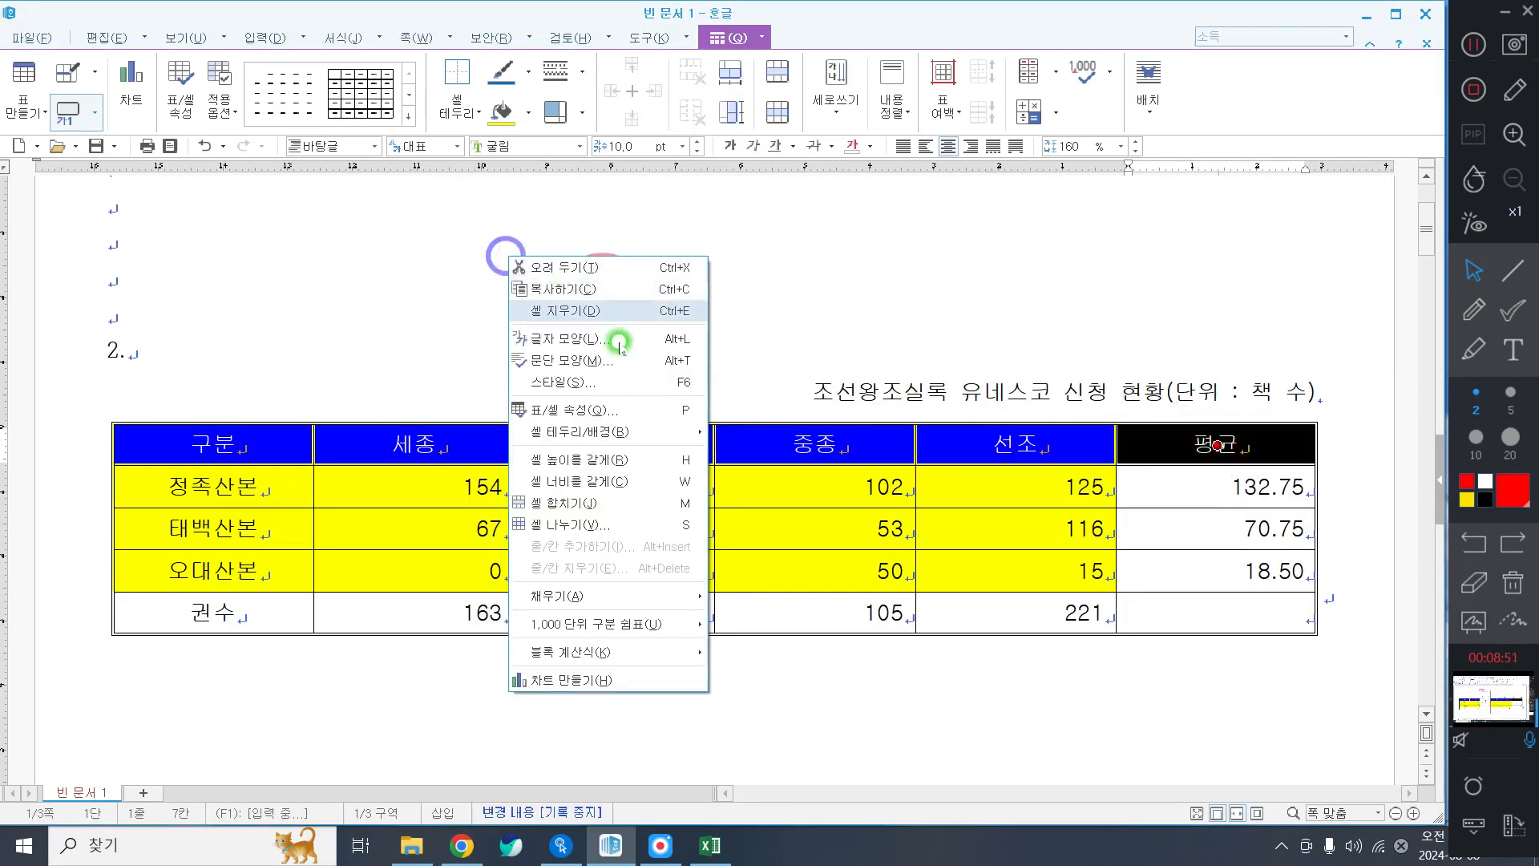
left_click(605, 433)
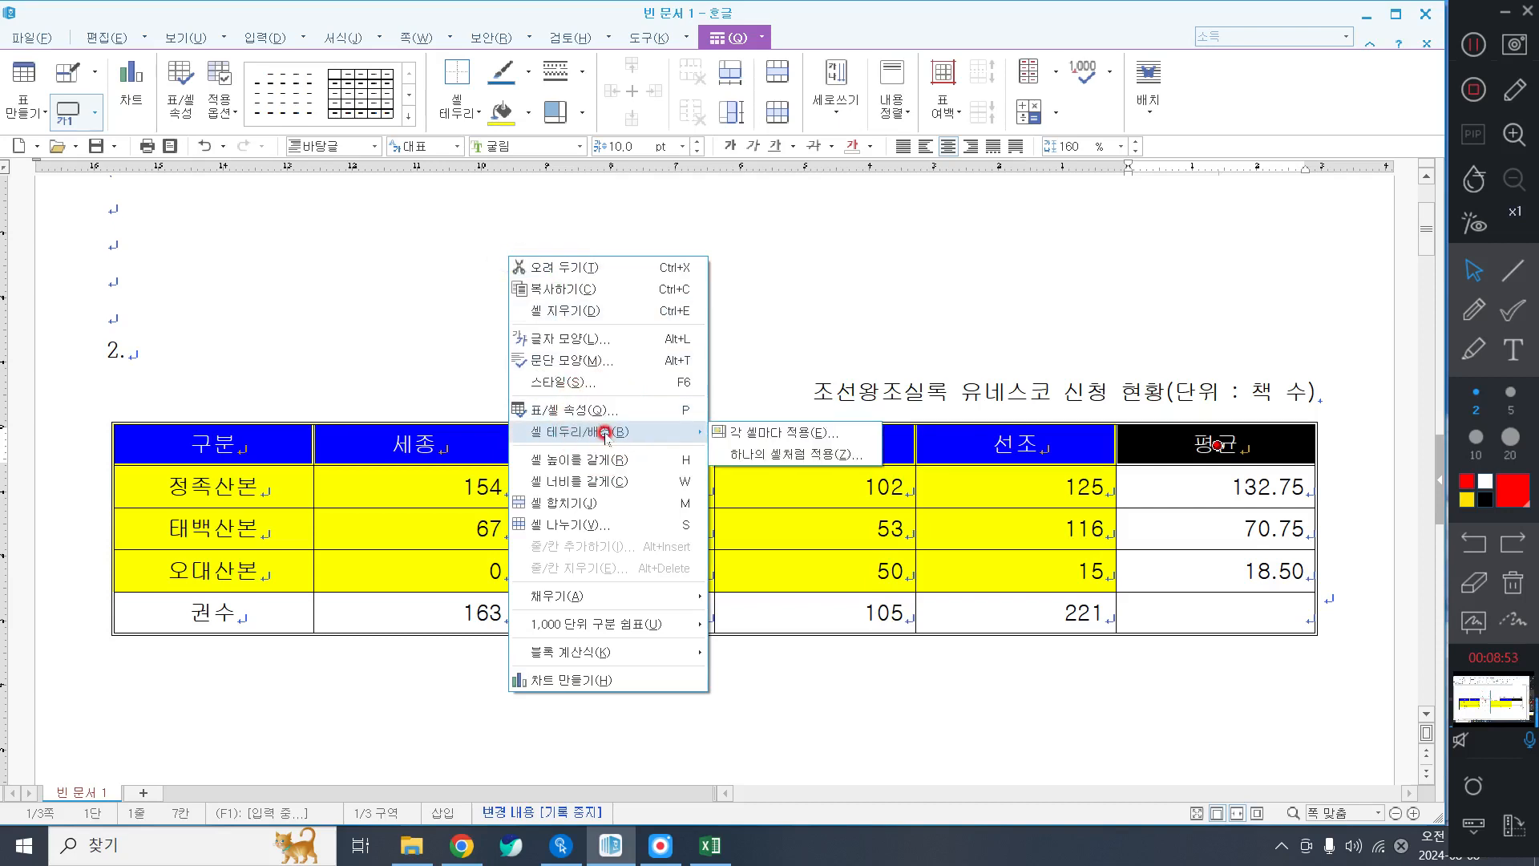
left_click(773, 432)
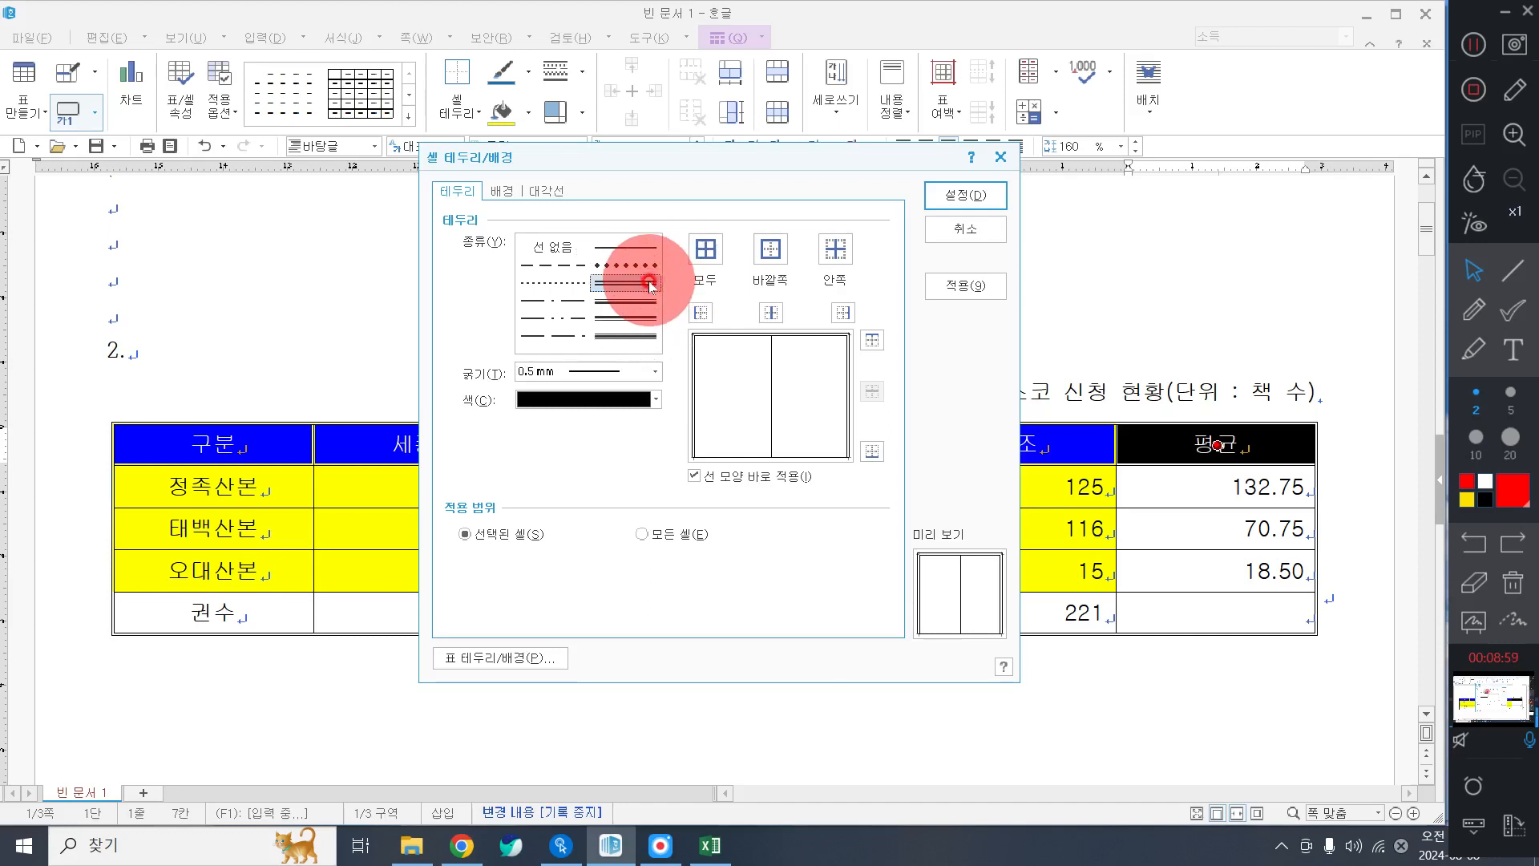
left_click(770, 248)
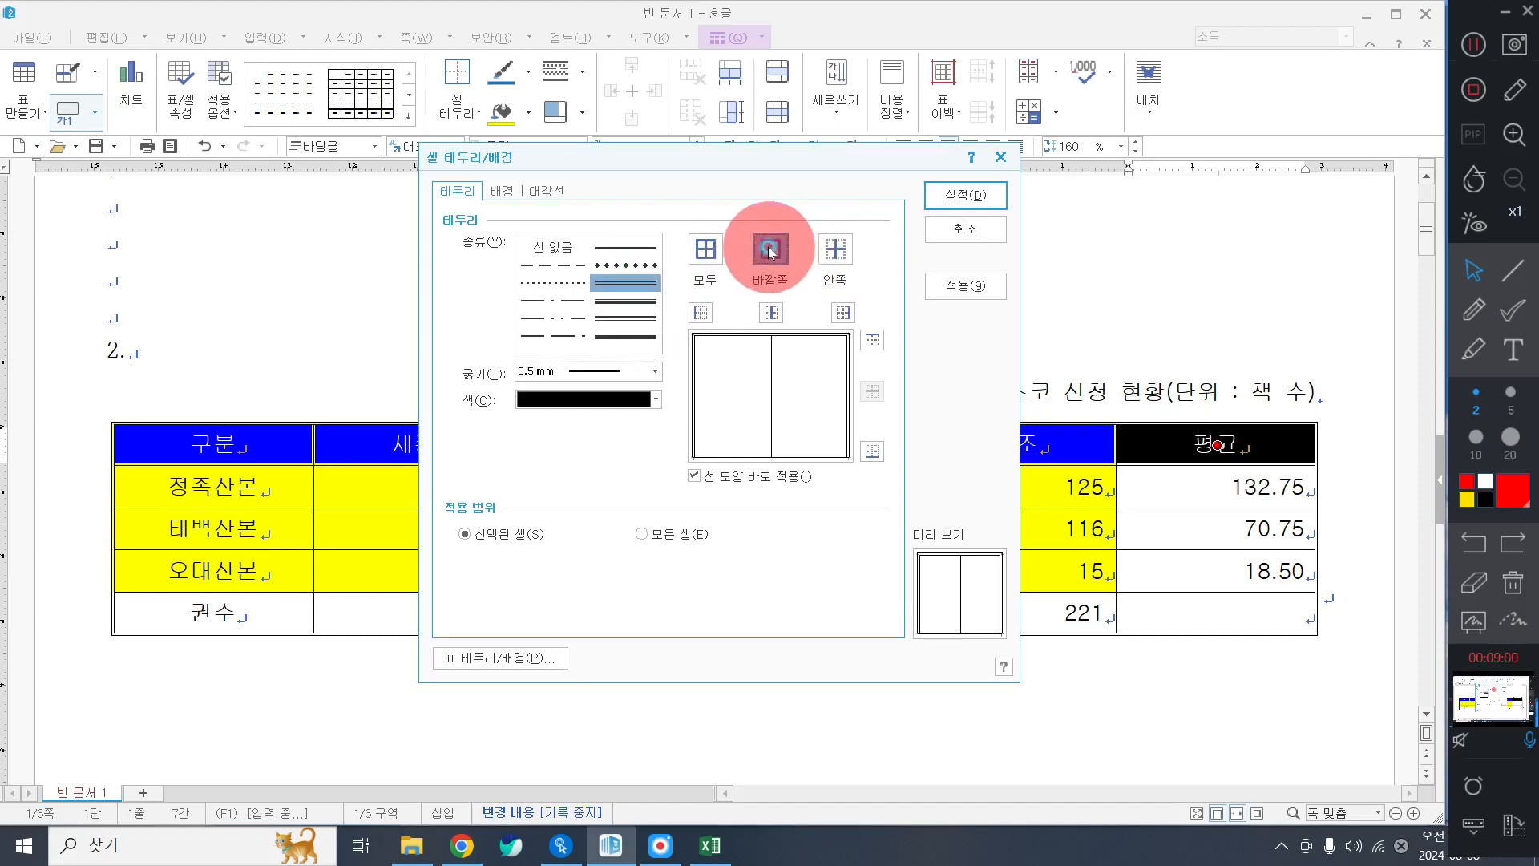
left_click(974, 195)
left_click_drag(234, 451, 248, 624)
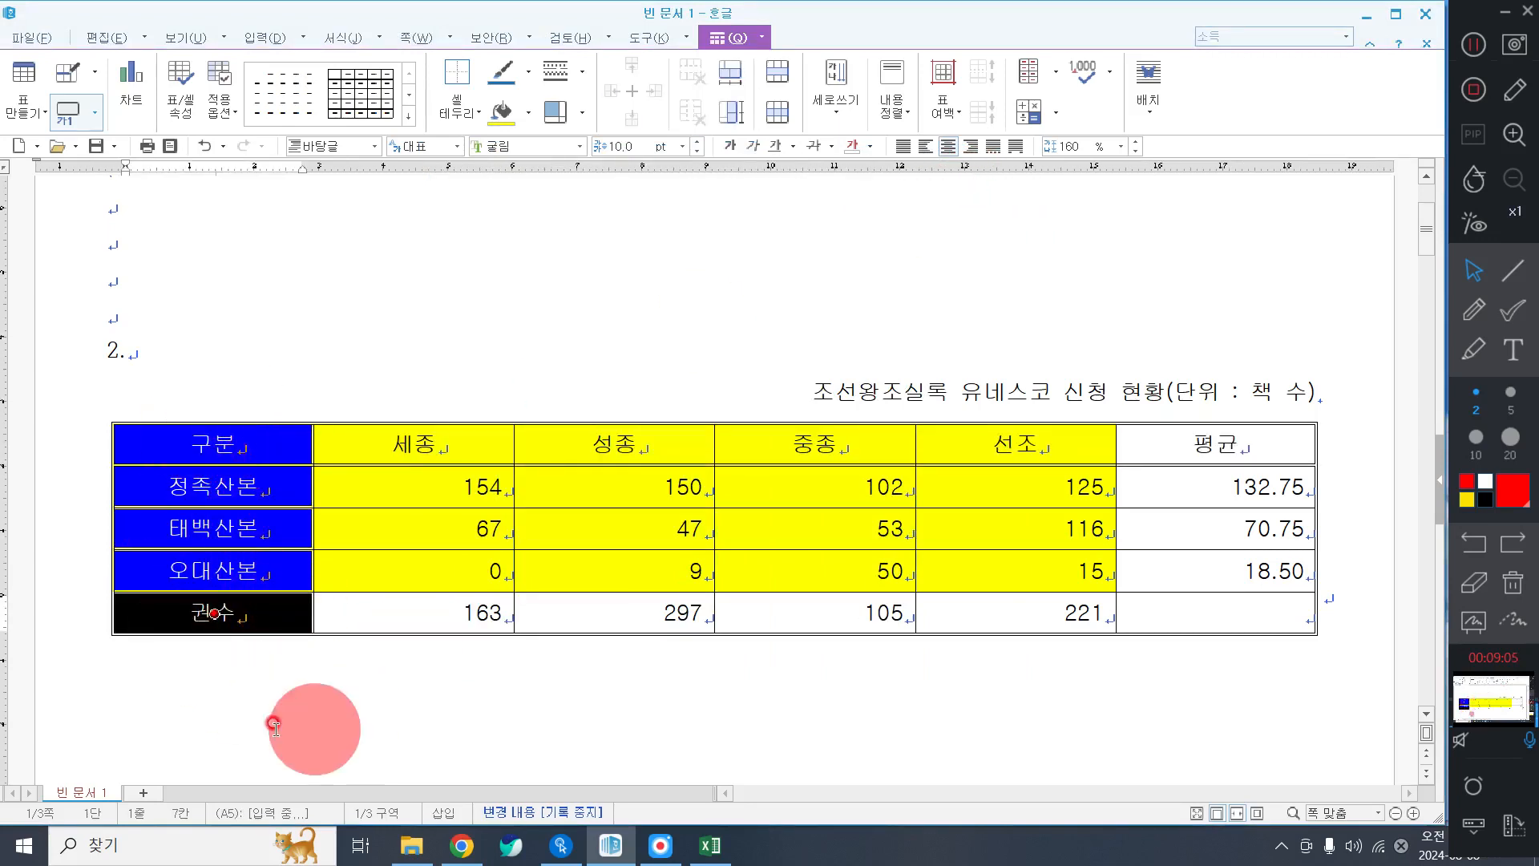
Apply a double-line outer border to every cell from 구분 down to 권수, then deselect.
right_click(397, 275)
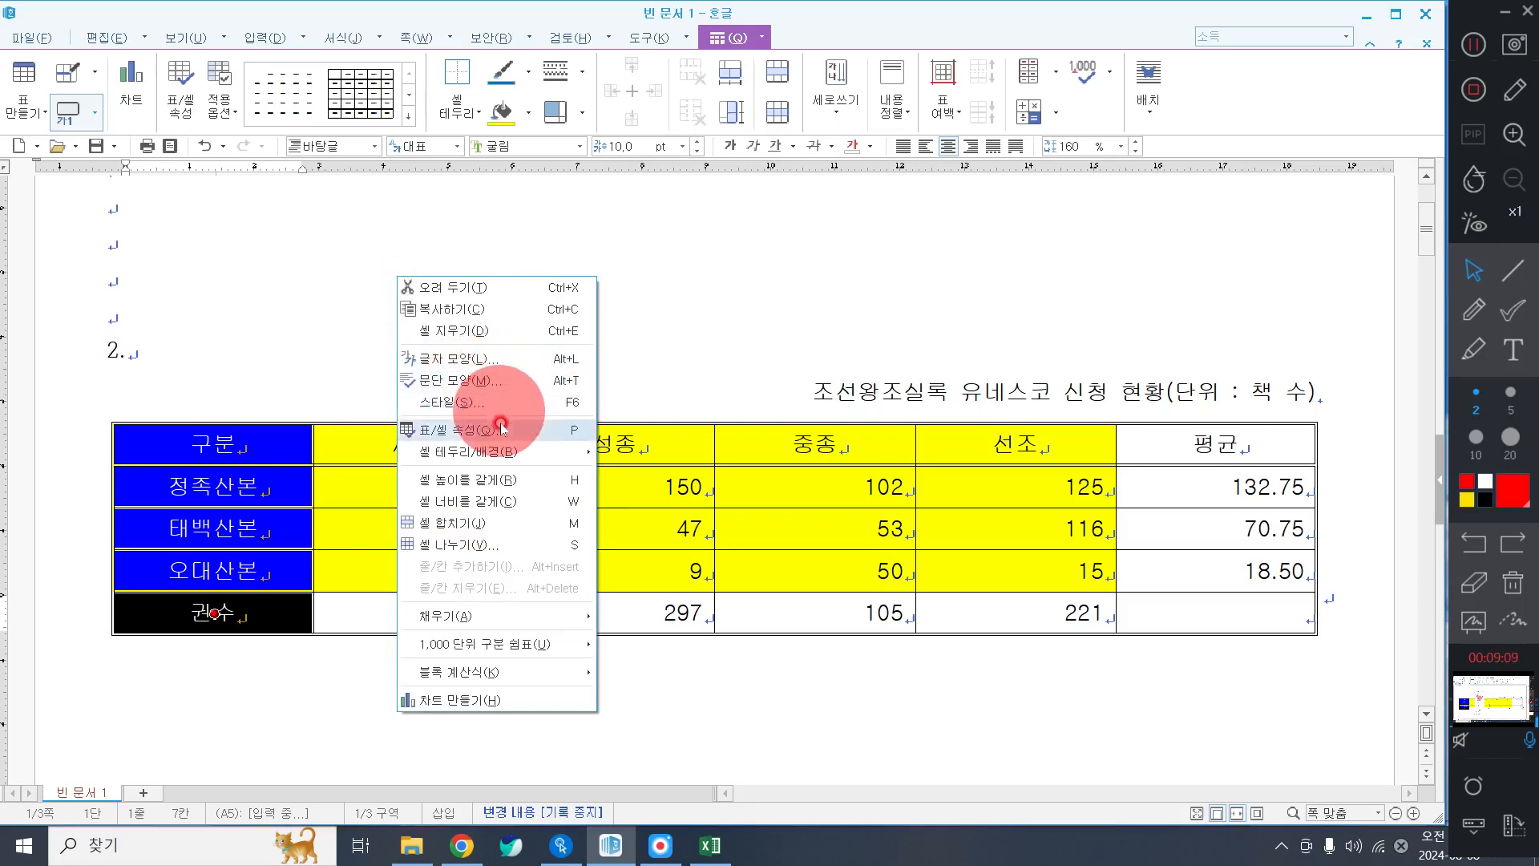
mouse_move(513, 451)
left_click(664, 451)
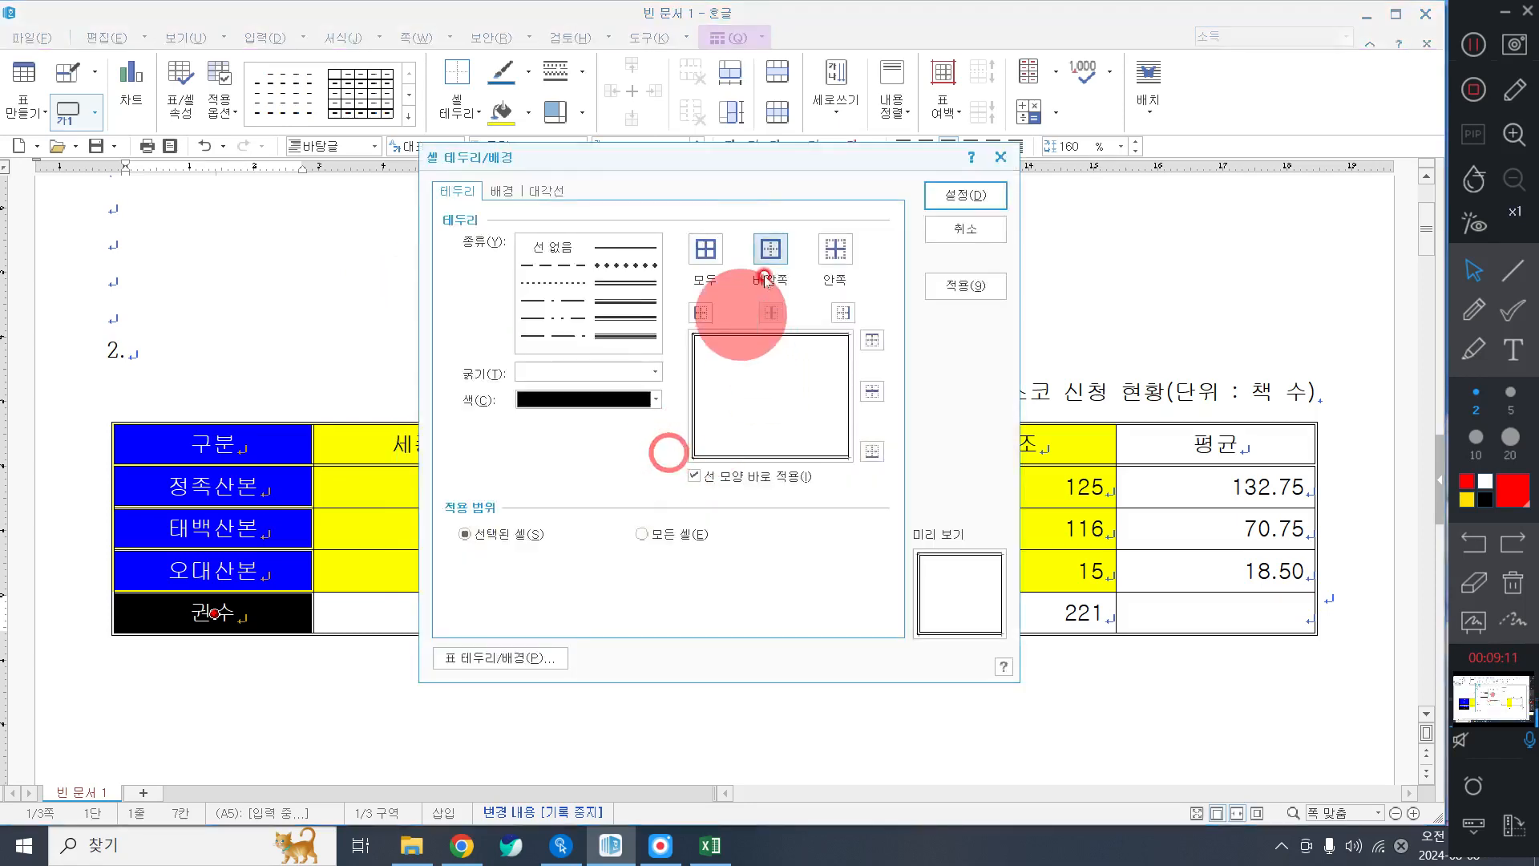
left_click(639, 285)
left_click(759, 263)
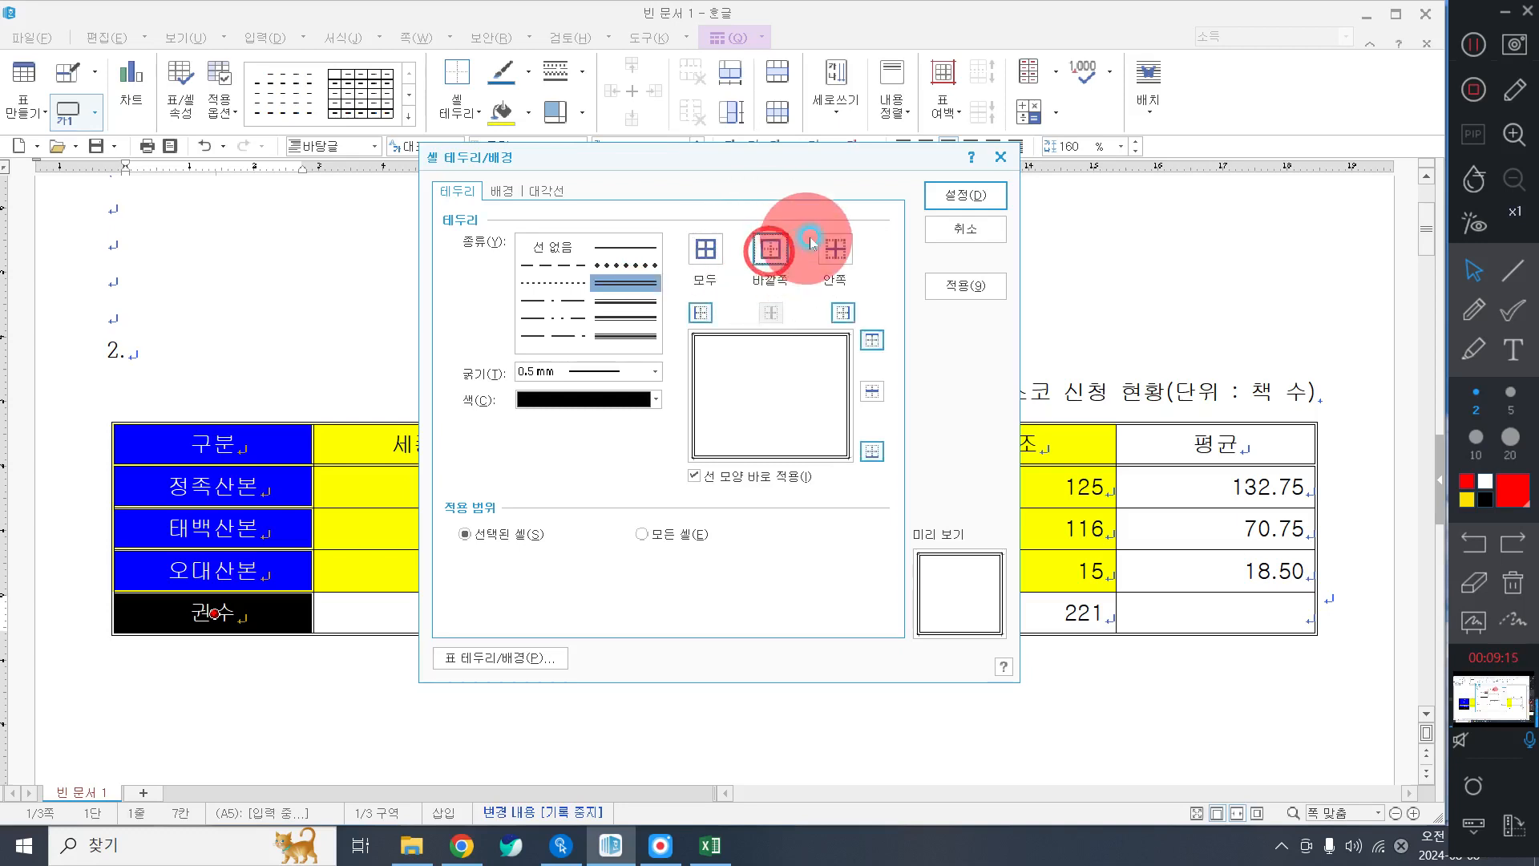
left_click(634, 265)
left_click(768, 254)
left_click(994, 202)
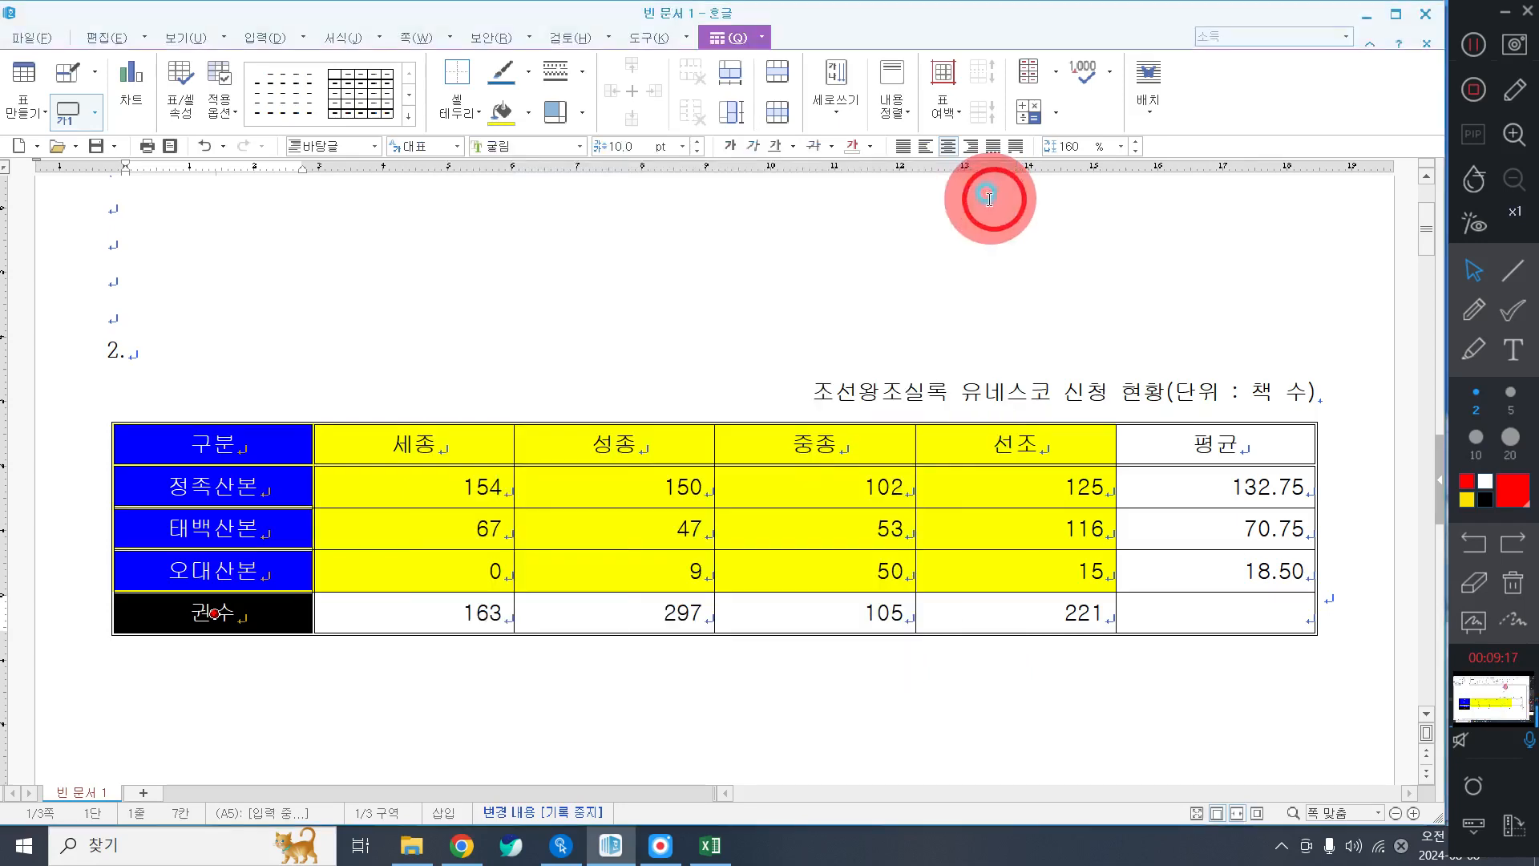
left_click(894, 283)
left_click(817, 279)
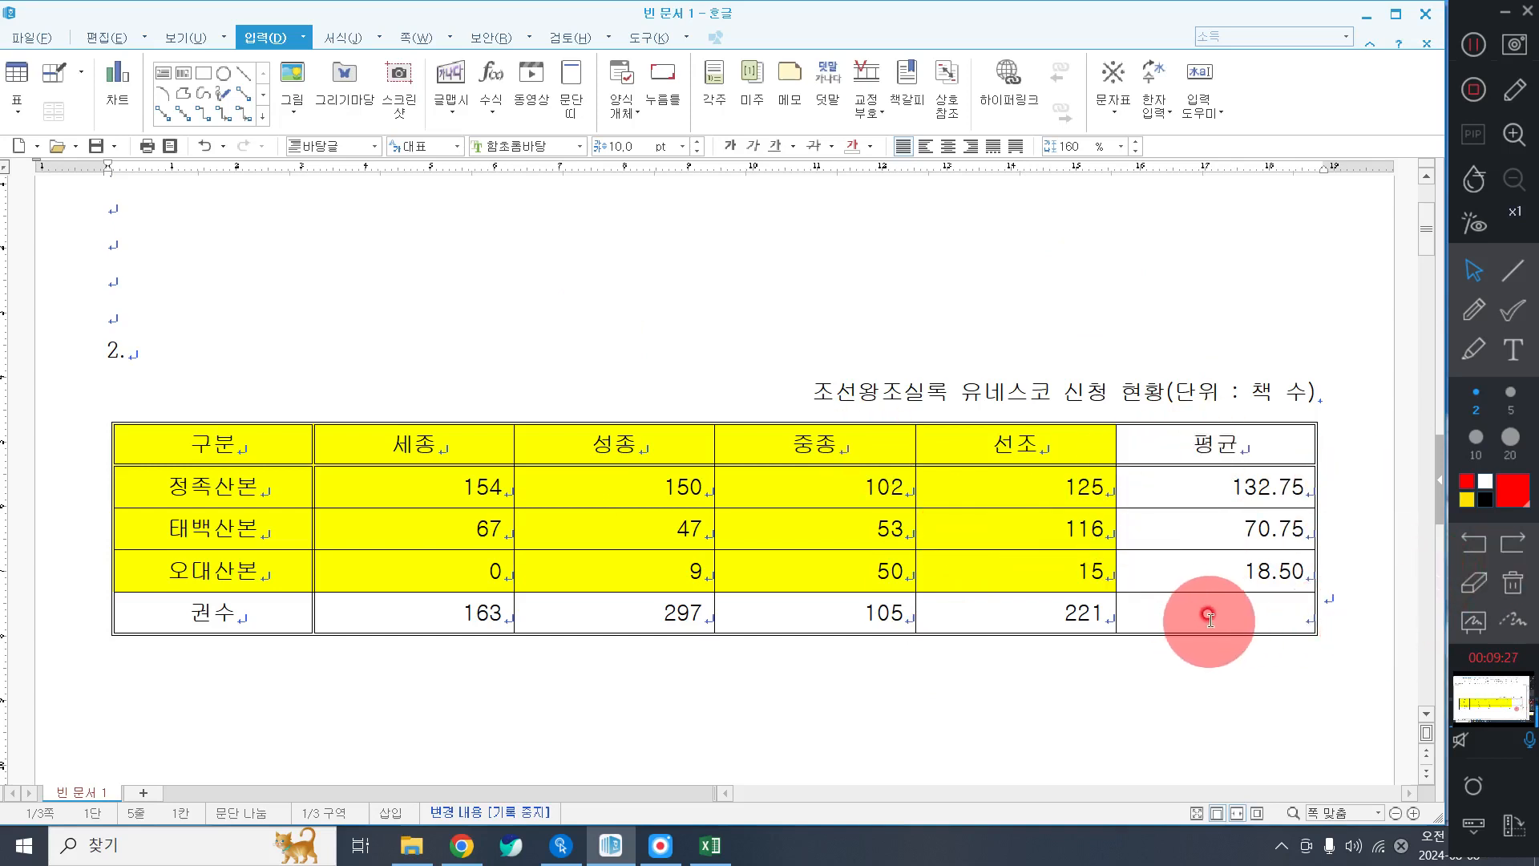
Add both diagonal cell borders to the empty 평균 cell of the 권수 row, forming an X.
left_click(1288, 616)
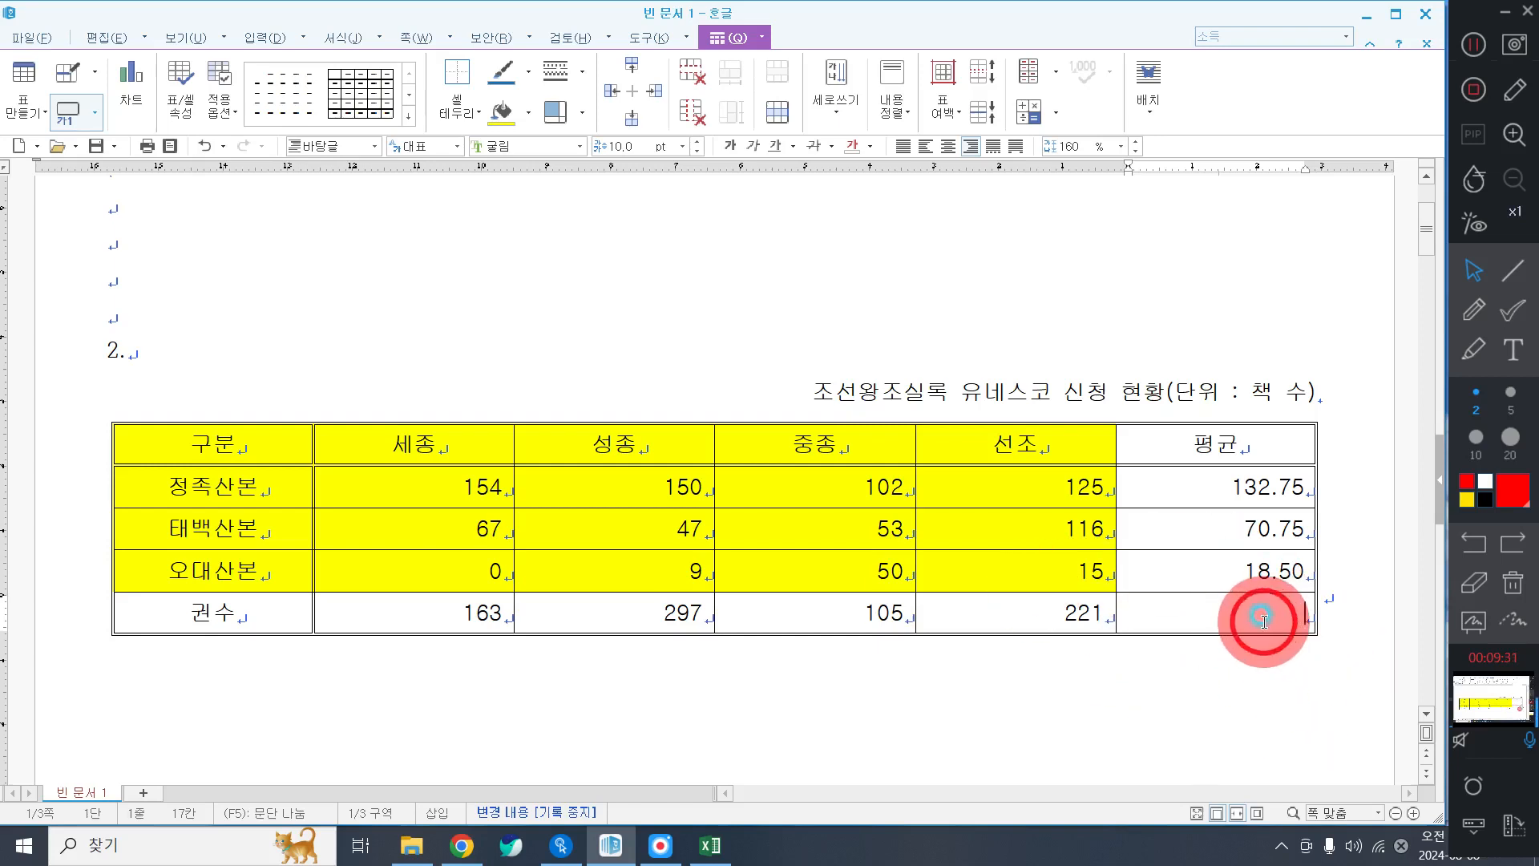
left_click(446, 105)
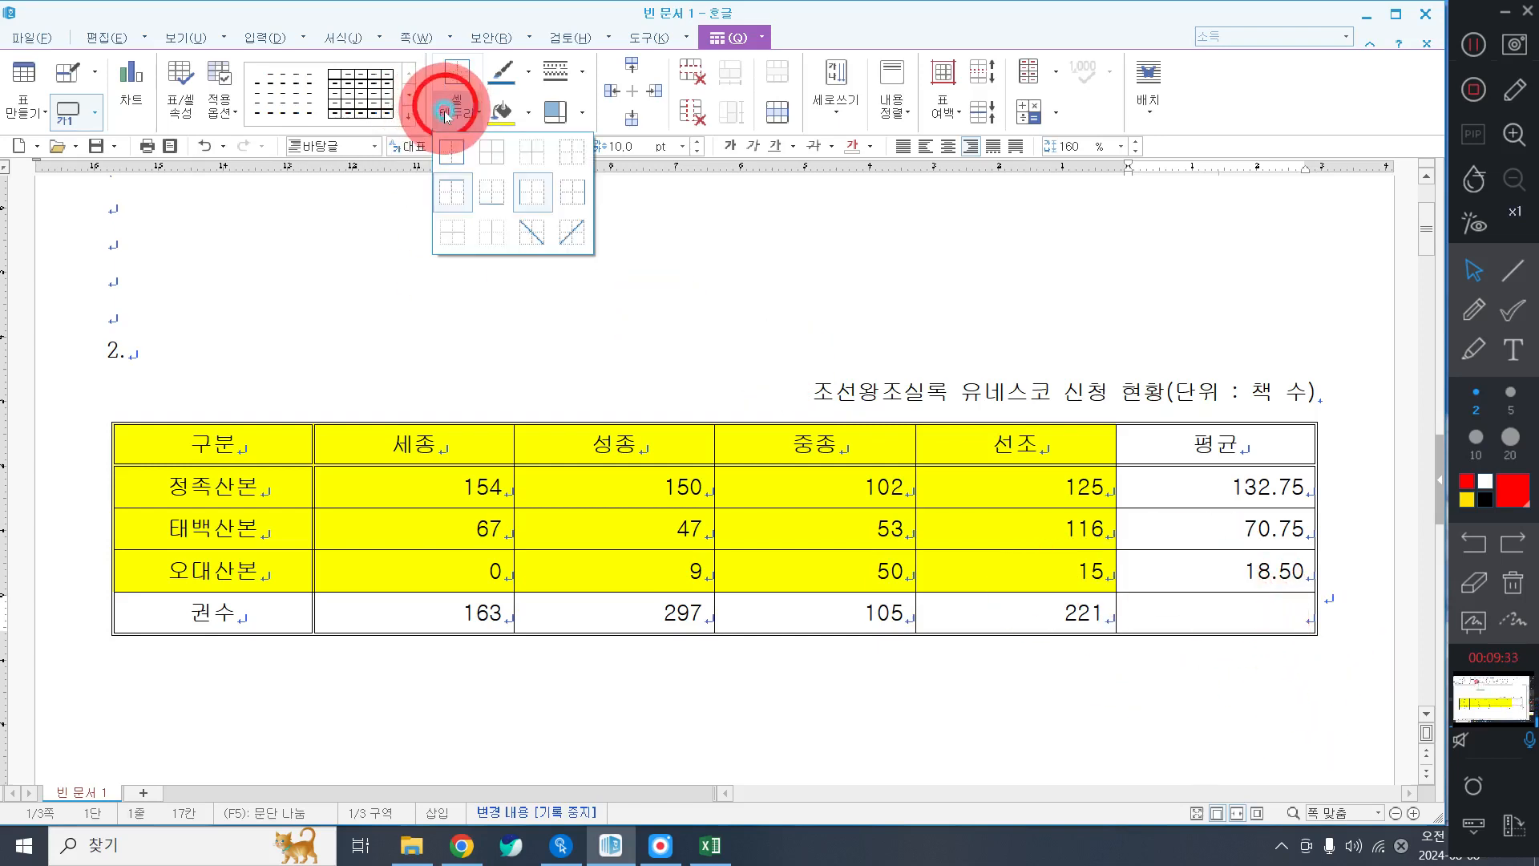
left_click(537, 238)
left_click(456, 107)
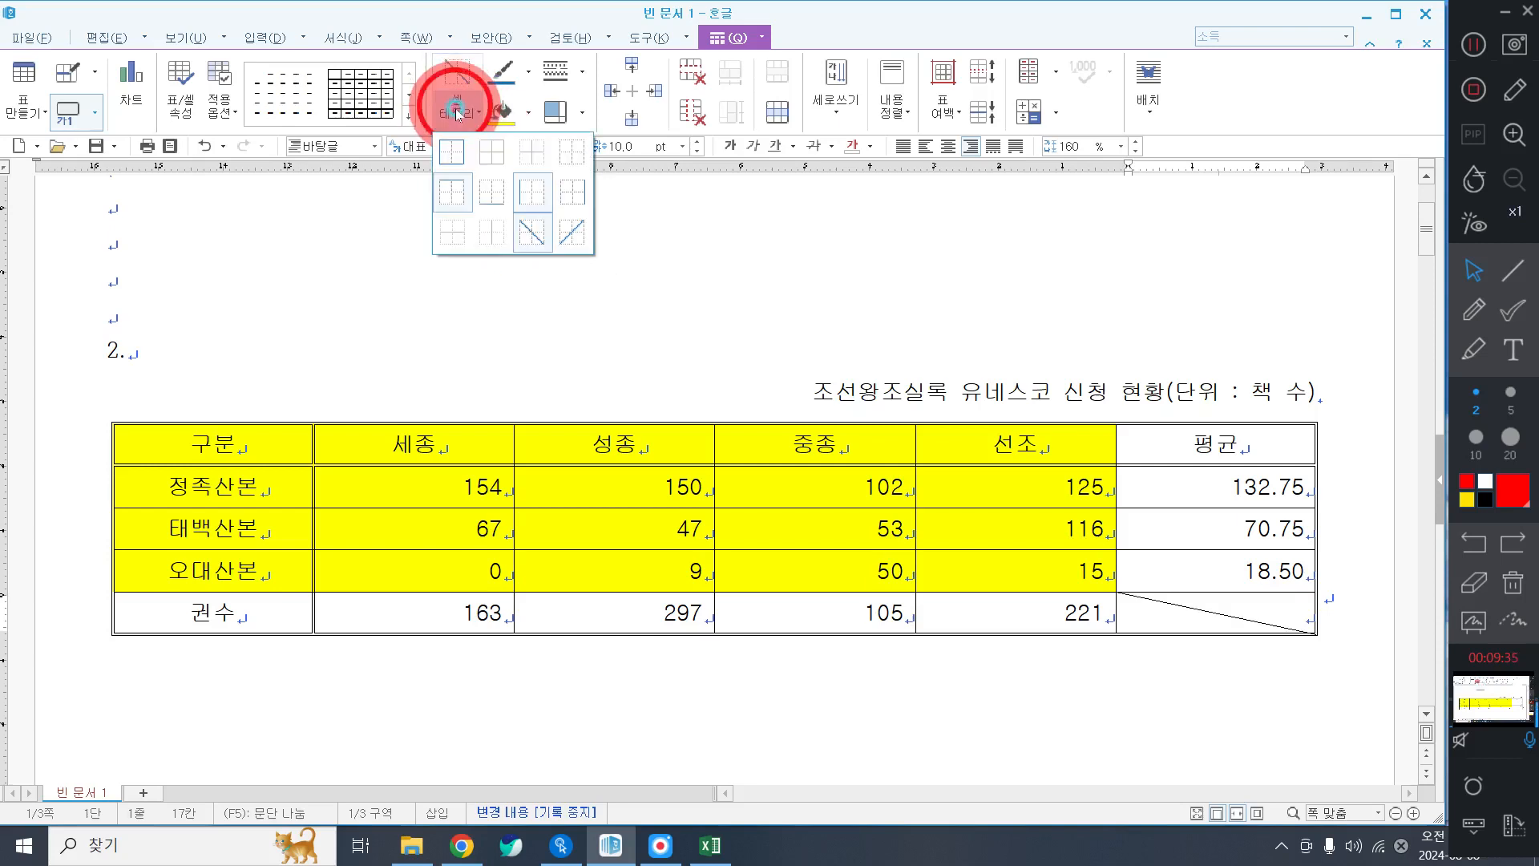
left_click(574, 230)
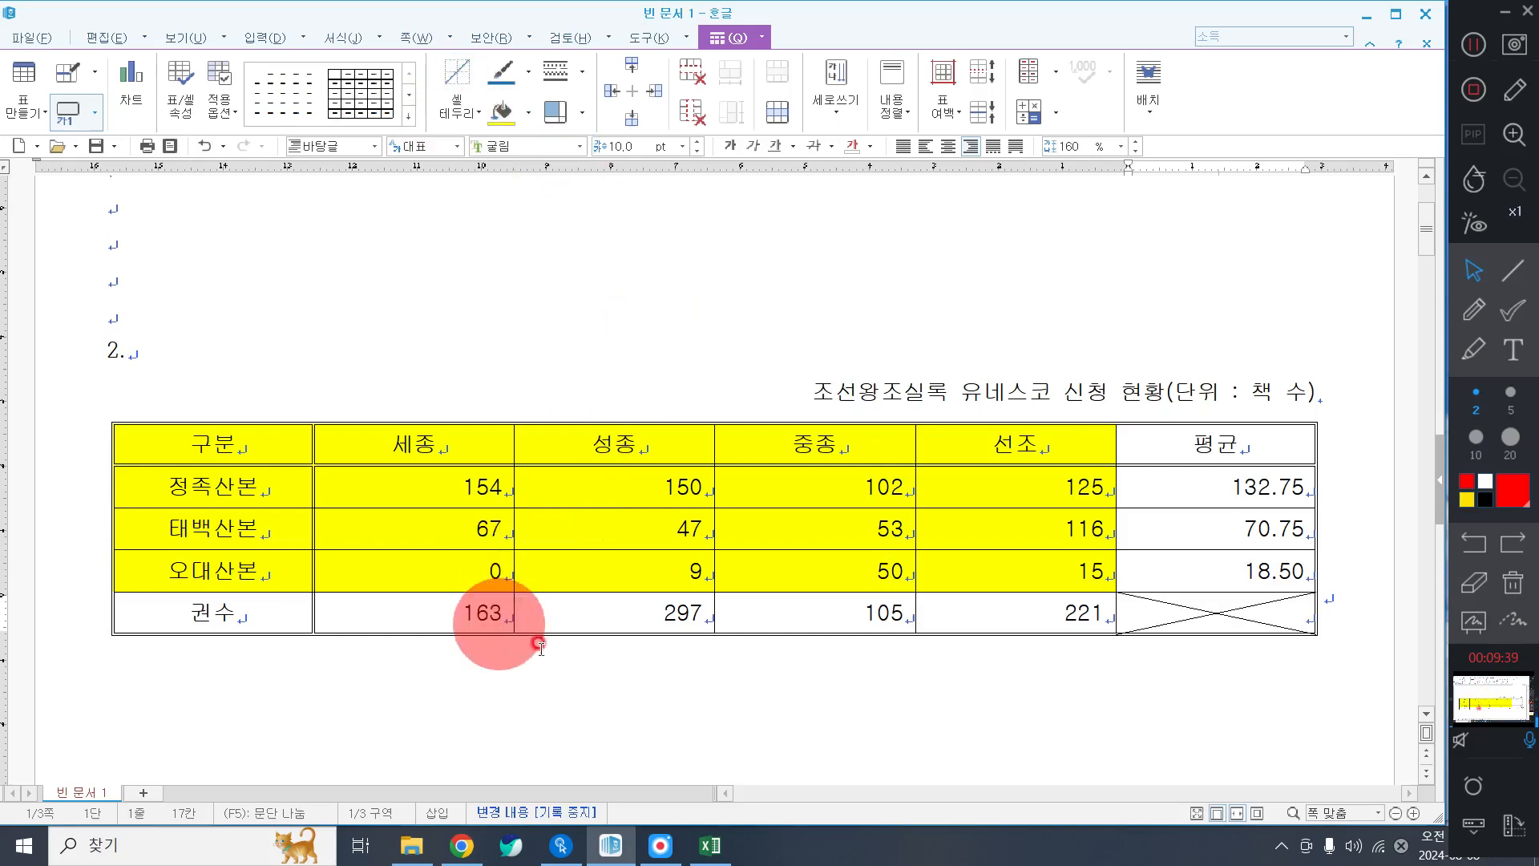
left_click(575, 661)
left_click_drag(233, 445, 922, 553)
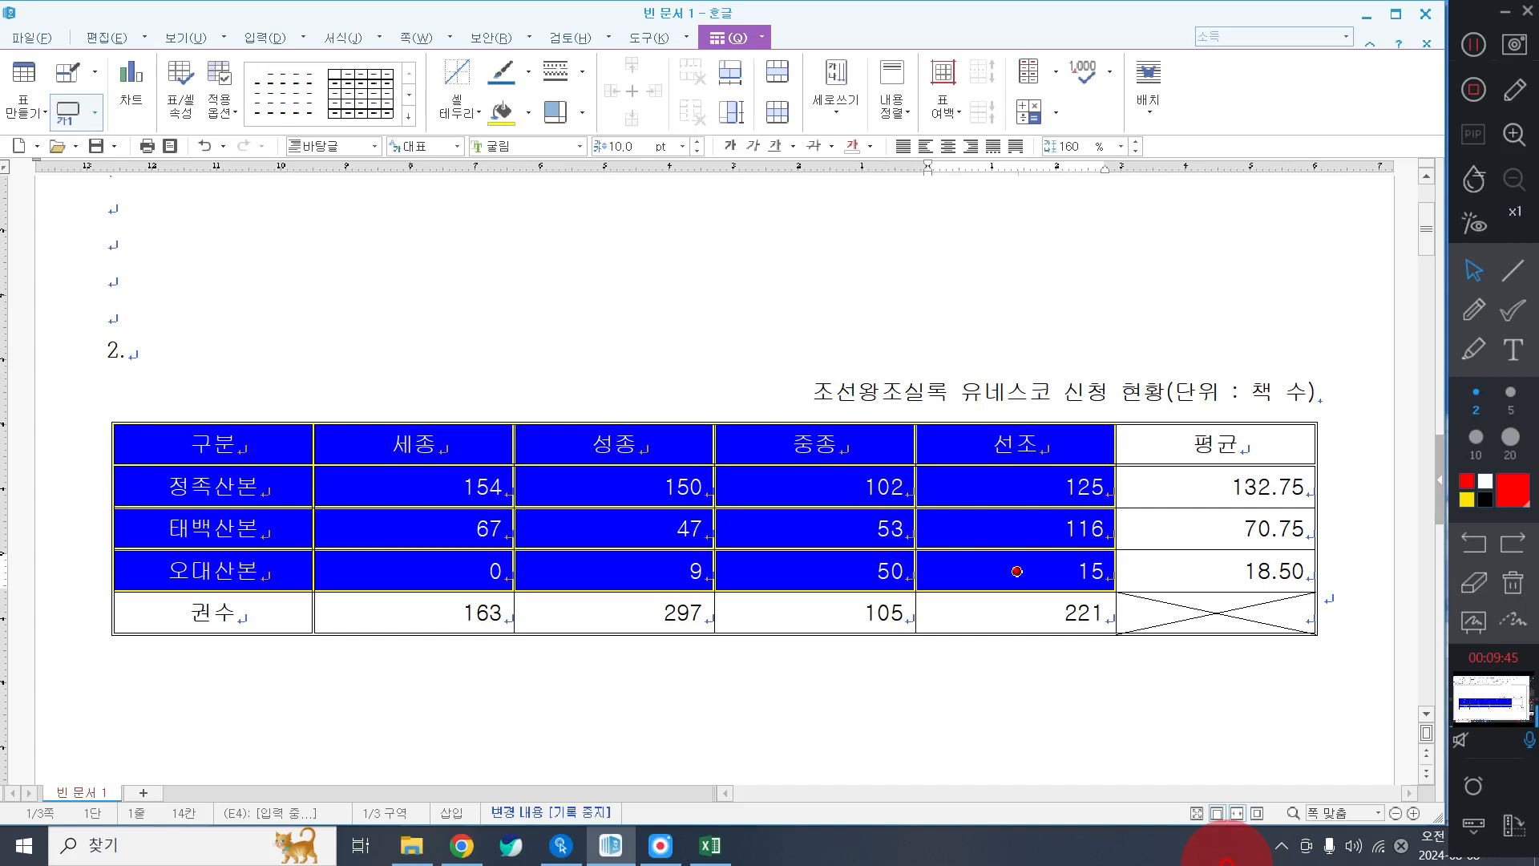
left_click_drag(615, 445, 706, 454)
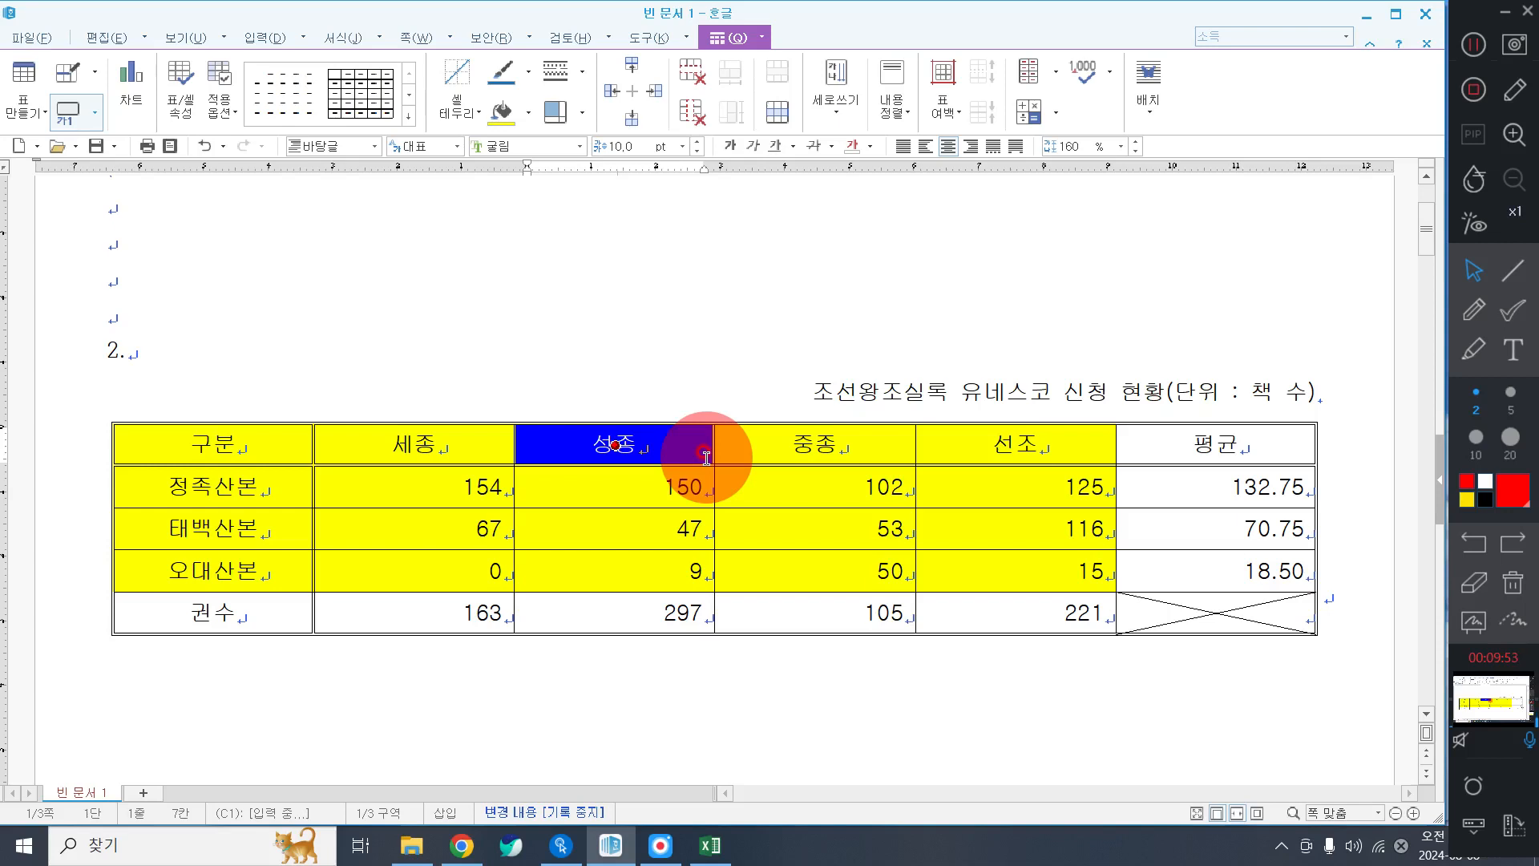
left_click(538, 353)
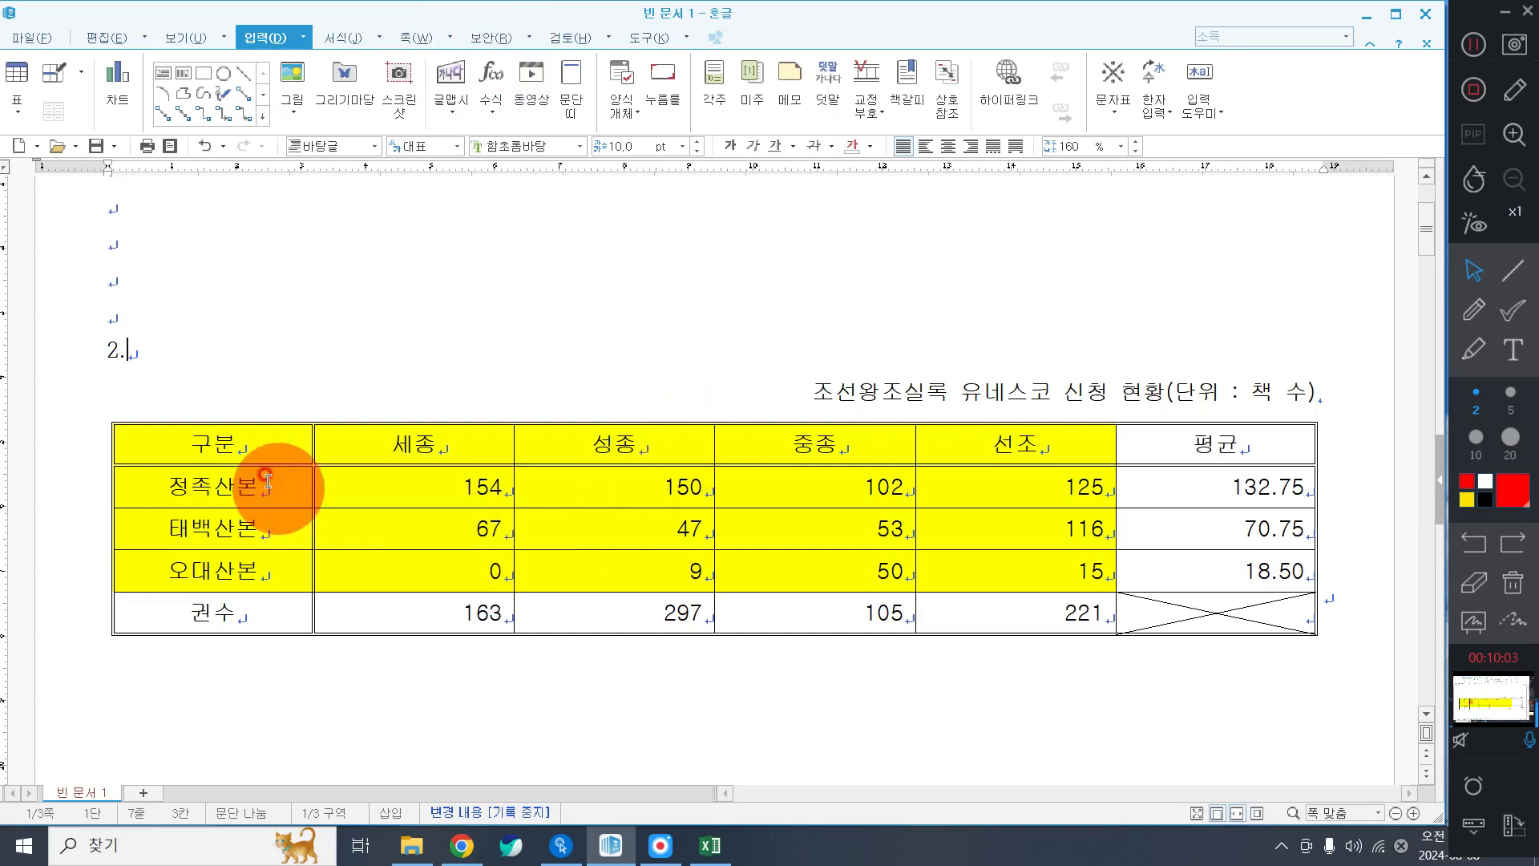
left_click_drag(244, 447, 937, 572)
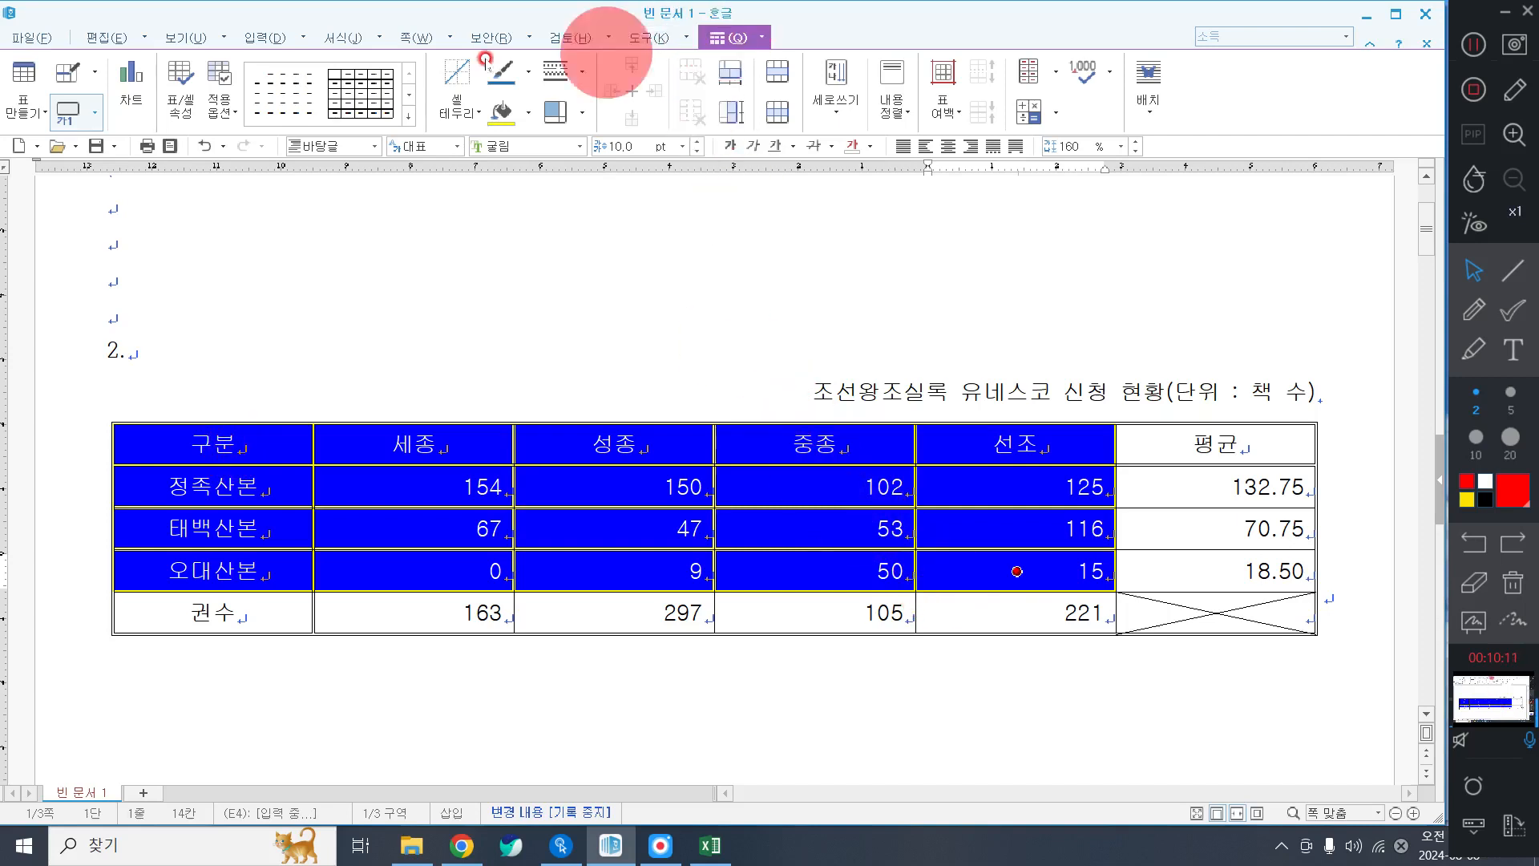
left_click(133, 92)
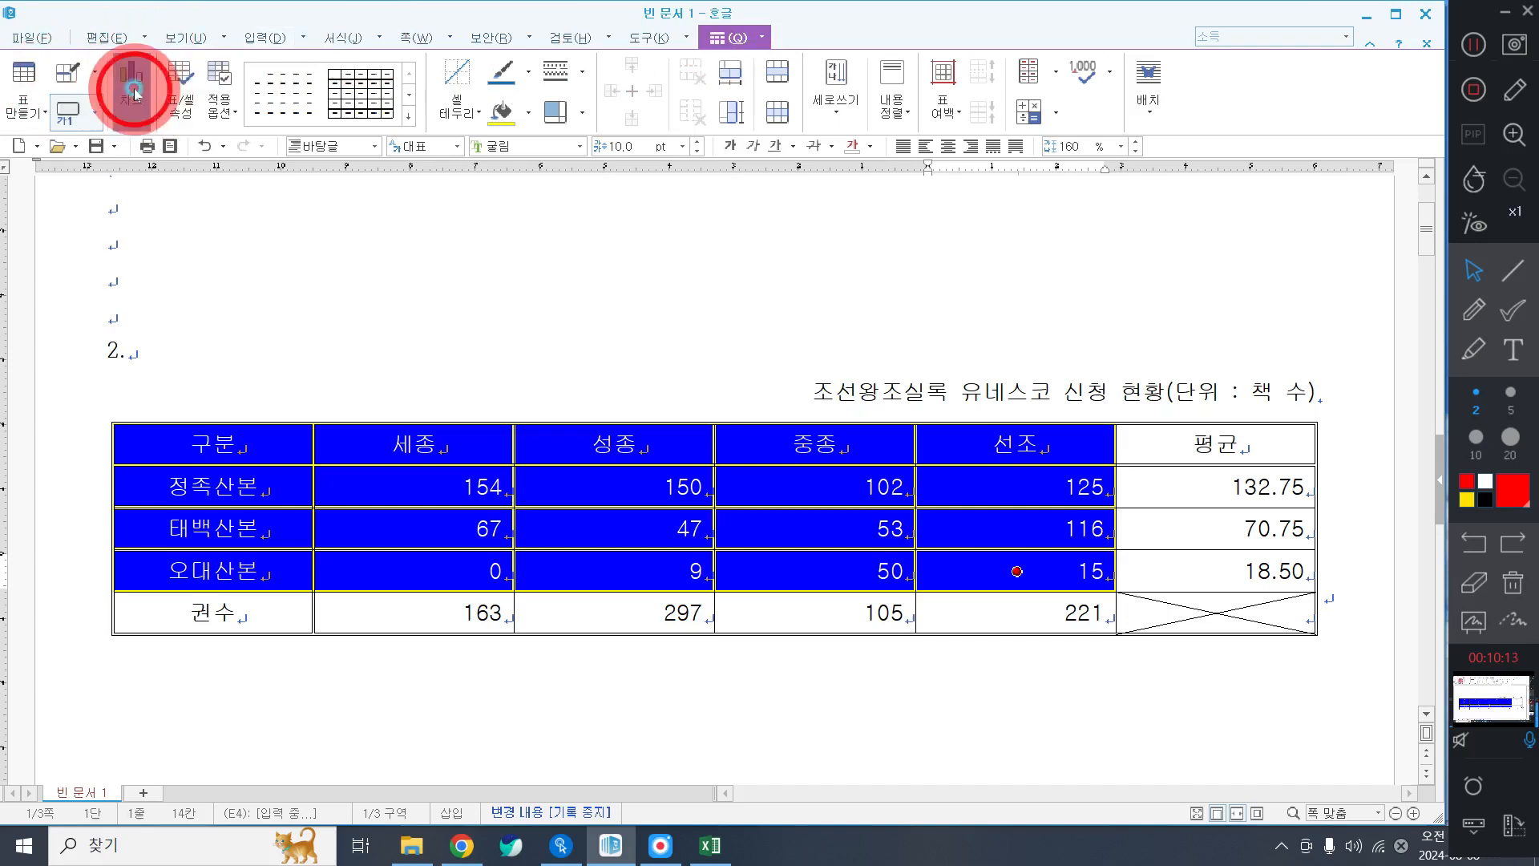
Make the chart 글자처럼 취급 and widen it to about 185 mm, matching the table.
left_click(498, 498)
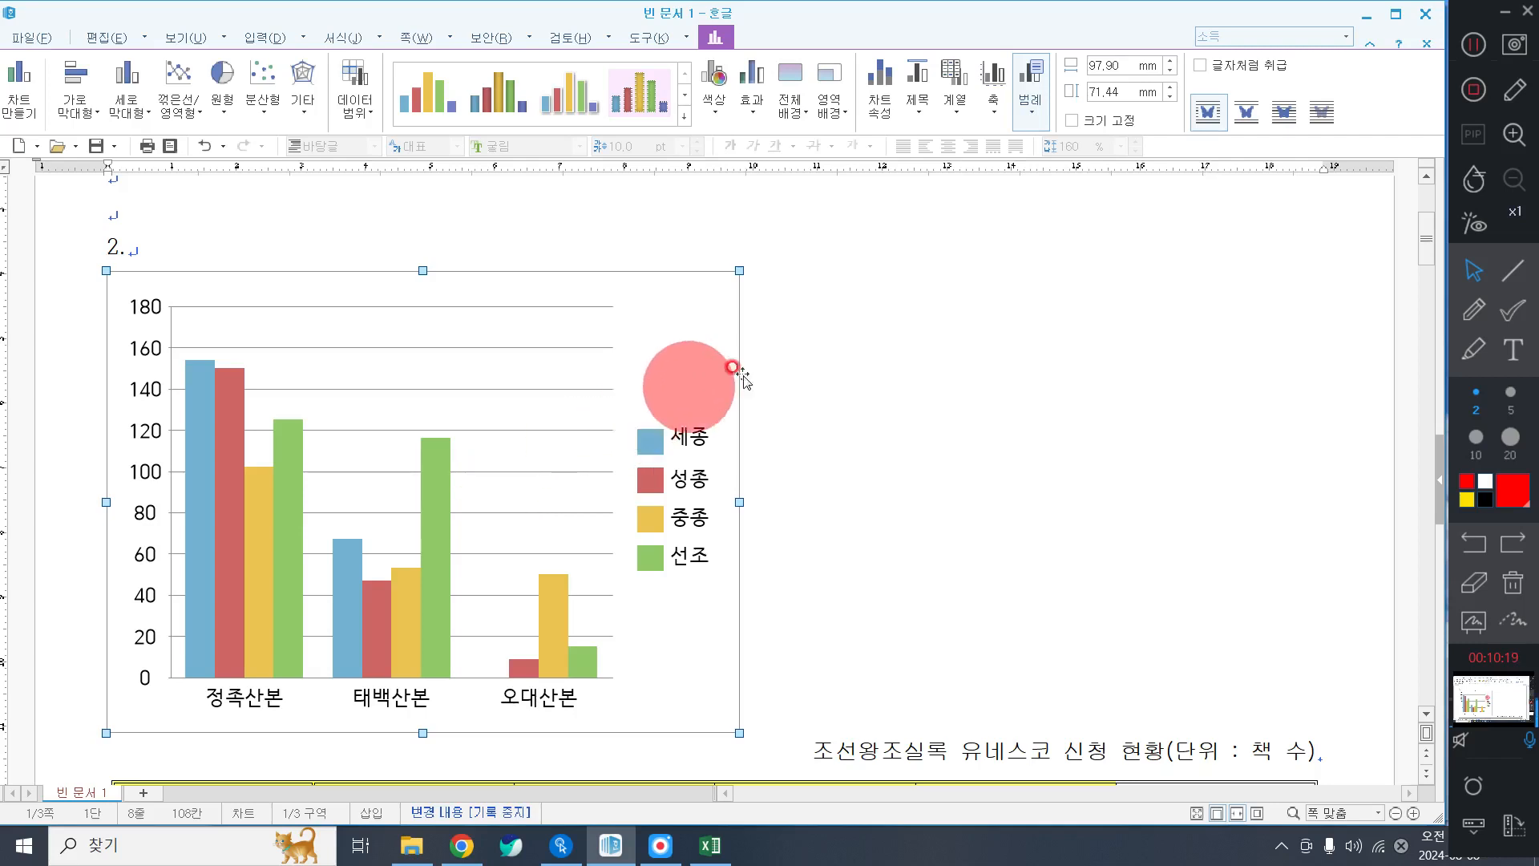
left_click(1252, 66)
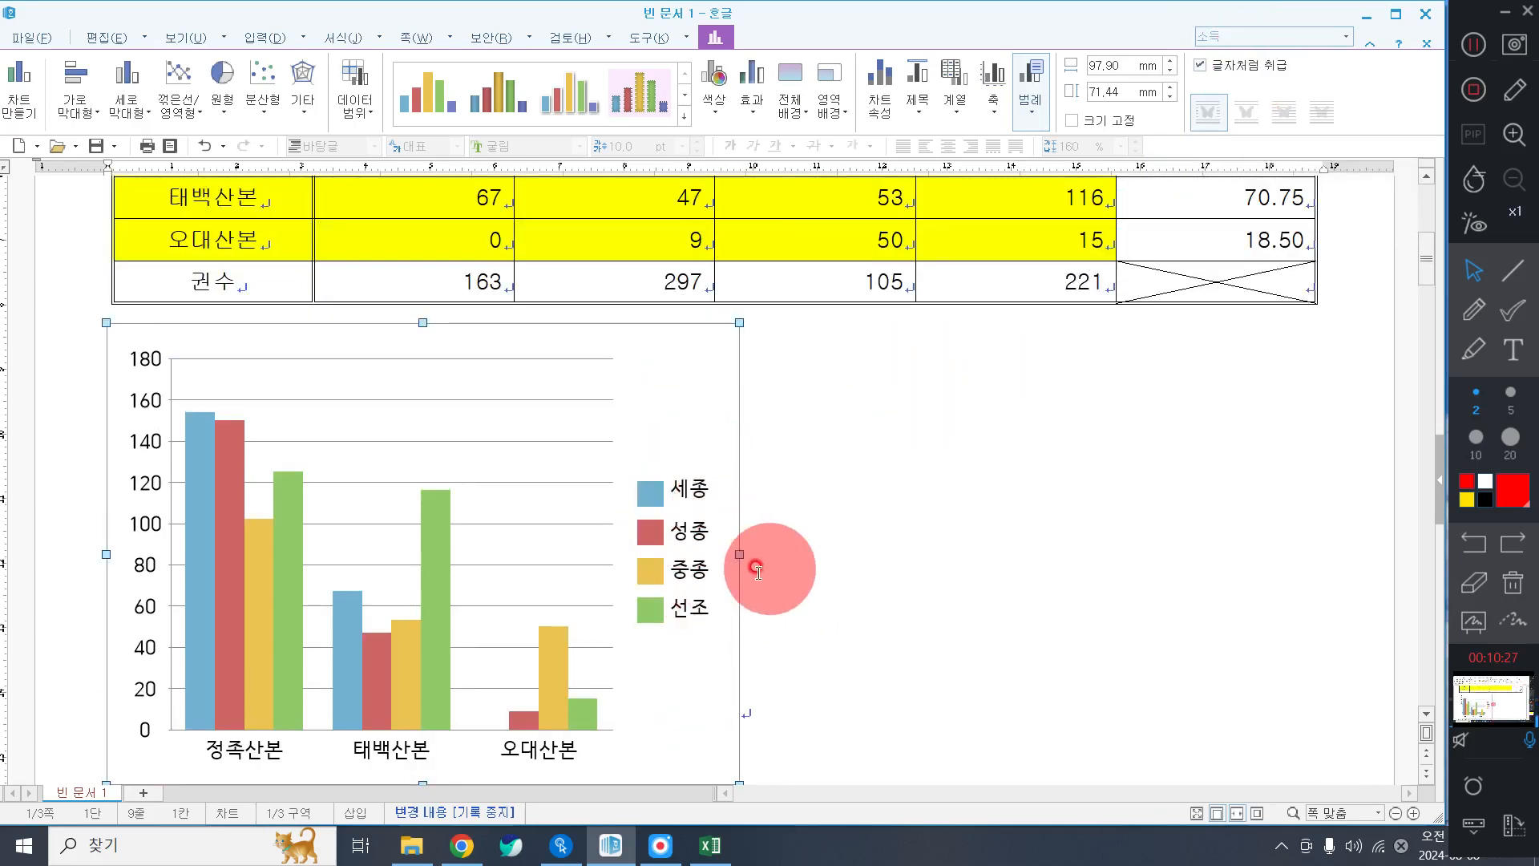
left_click_drag(739, 554, 1306, 555)
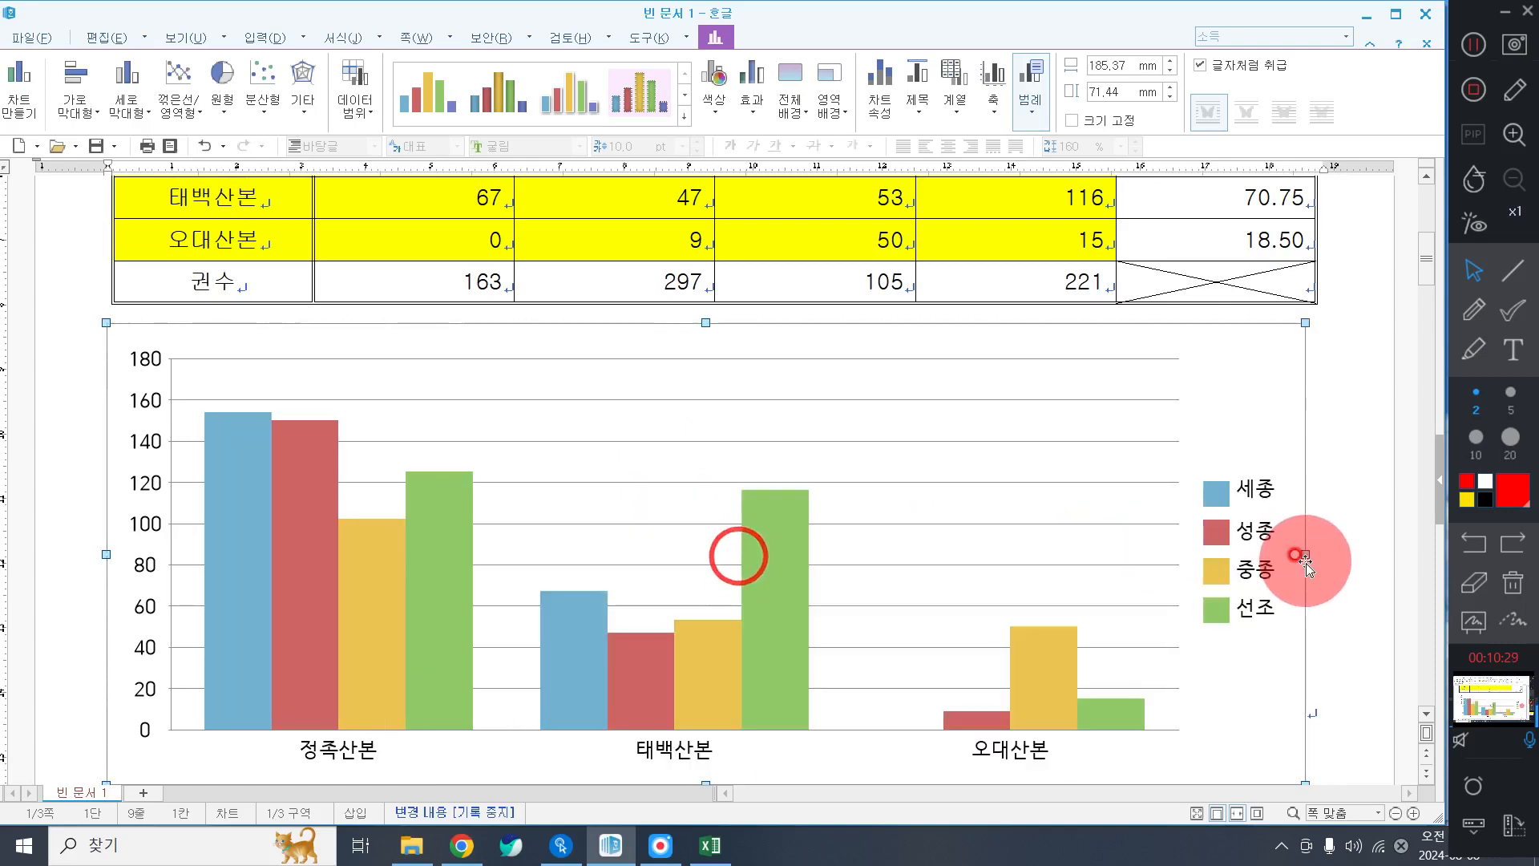
double_click(1236, 385)
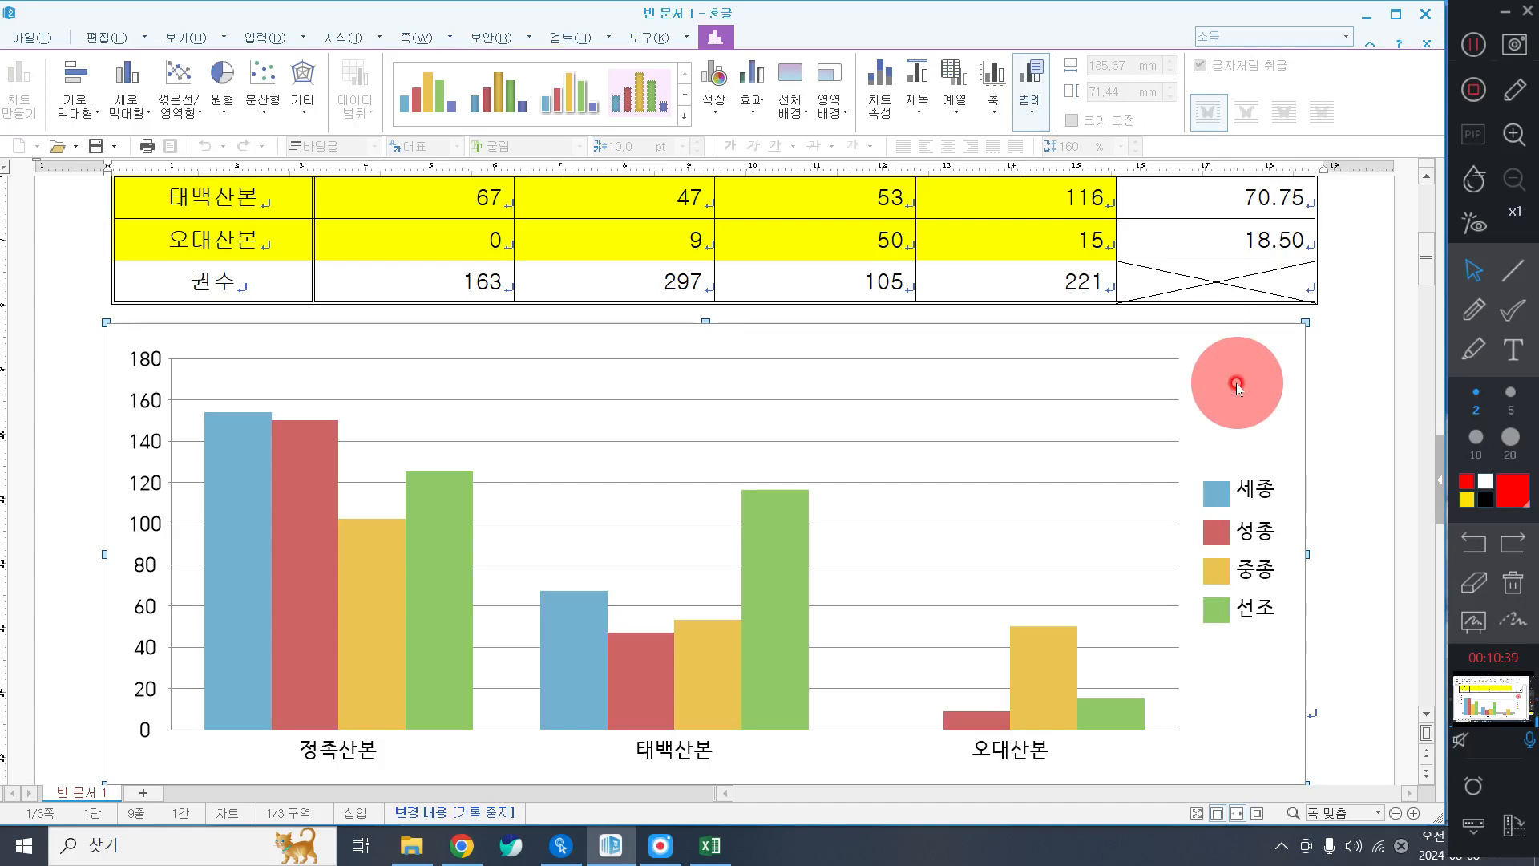
Step through the 차트 마법사 to the titles step, leaving the series arranged by 열(L).
right_click(1236, 383)
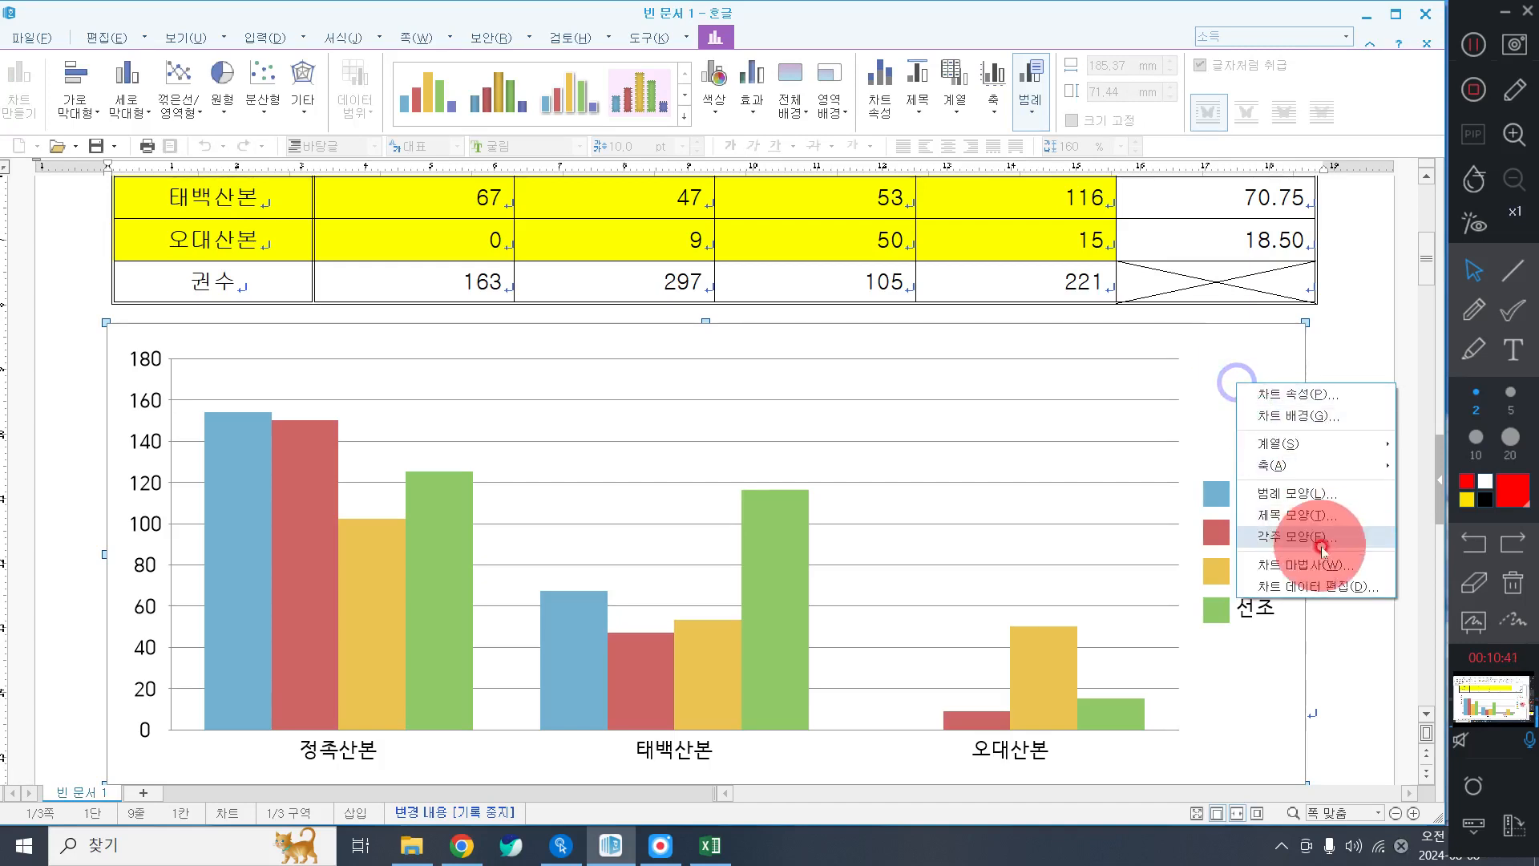
left_click(1324, 559)
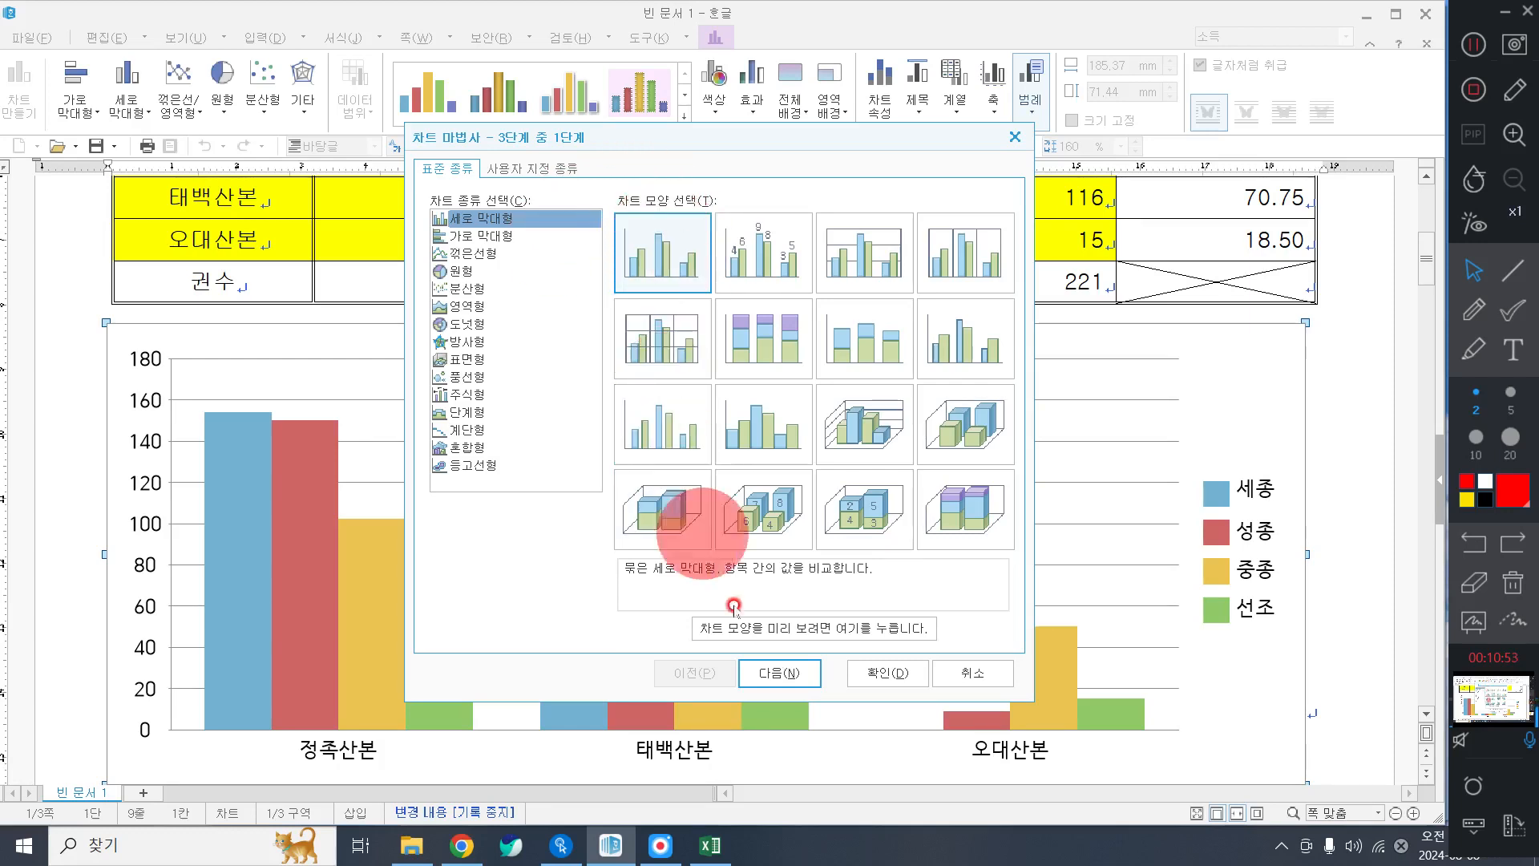
left_click(806, 673)
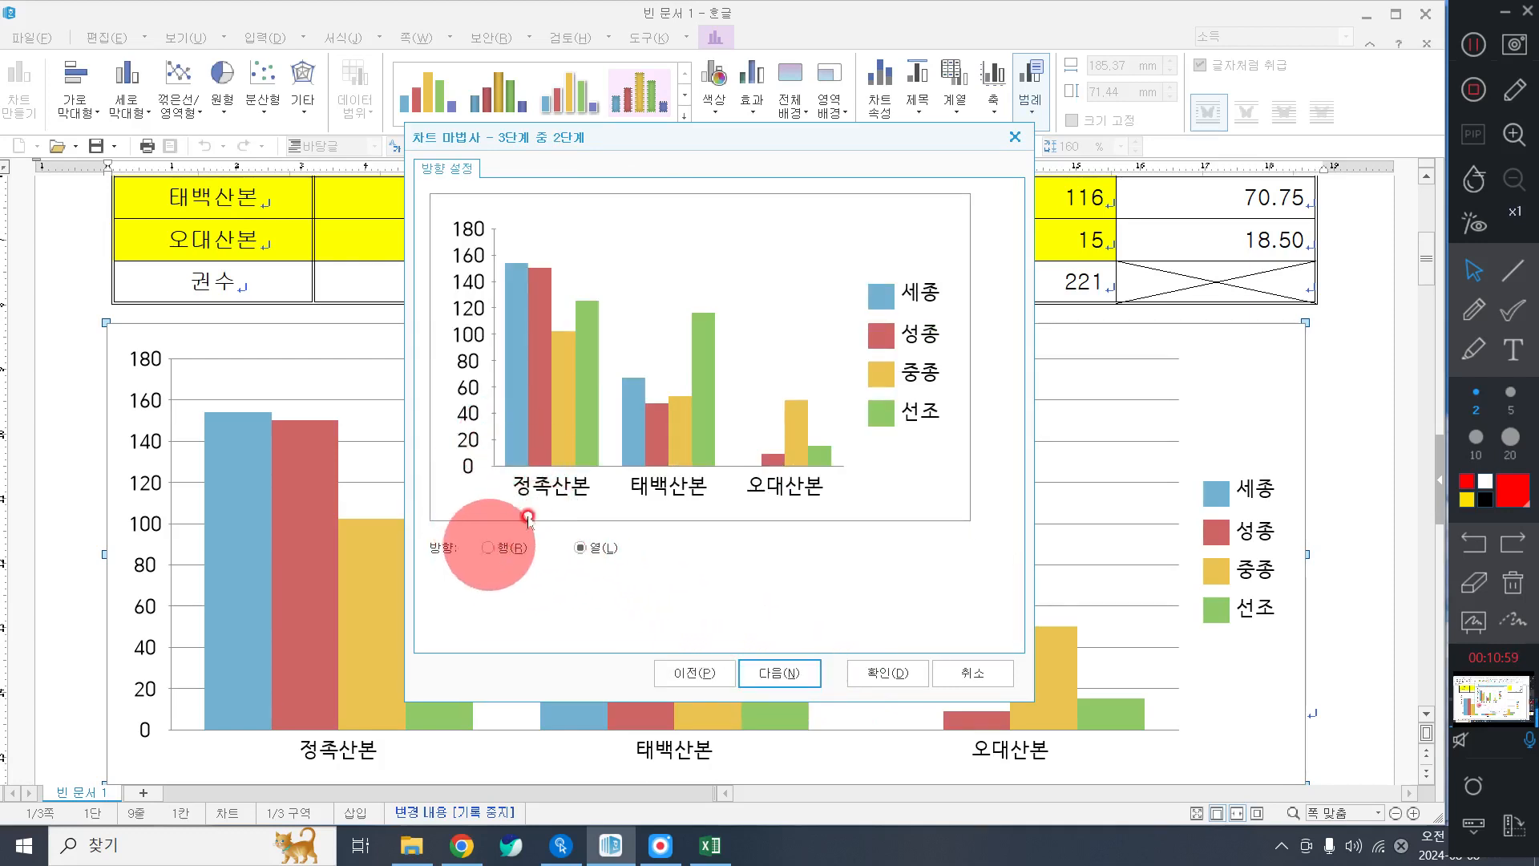
left_click(483, 552)
left_click(591, 546)
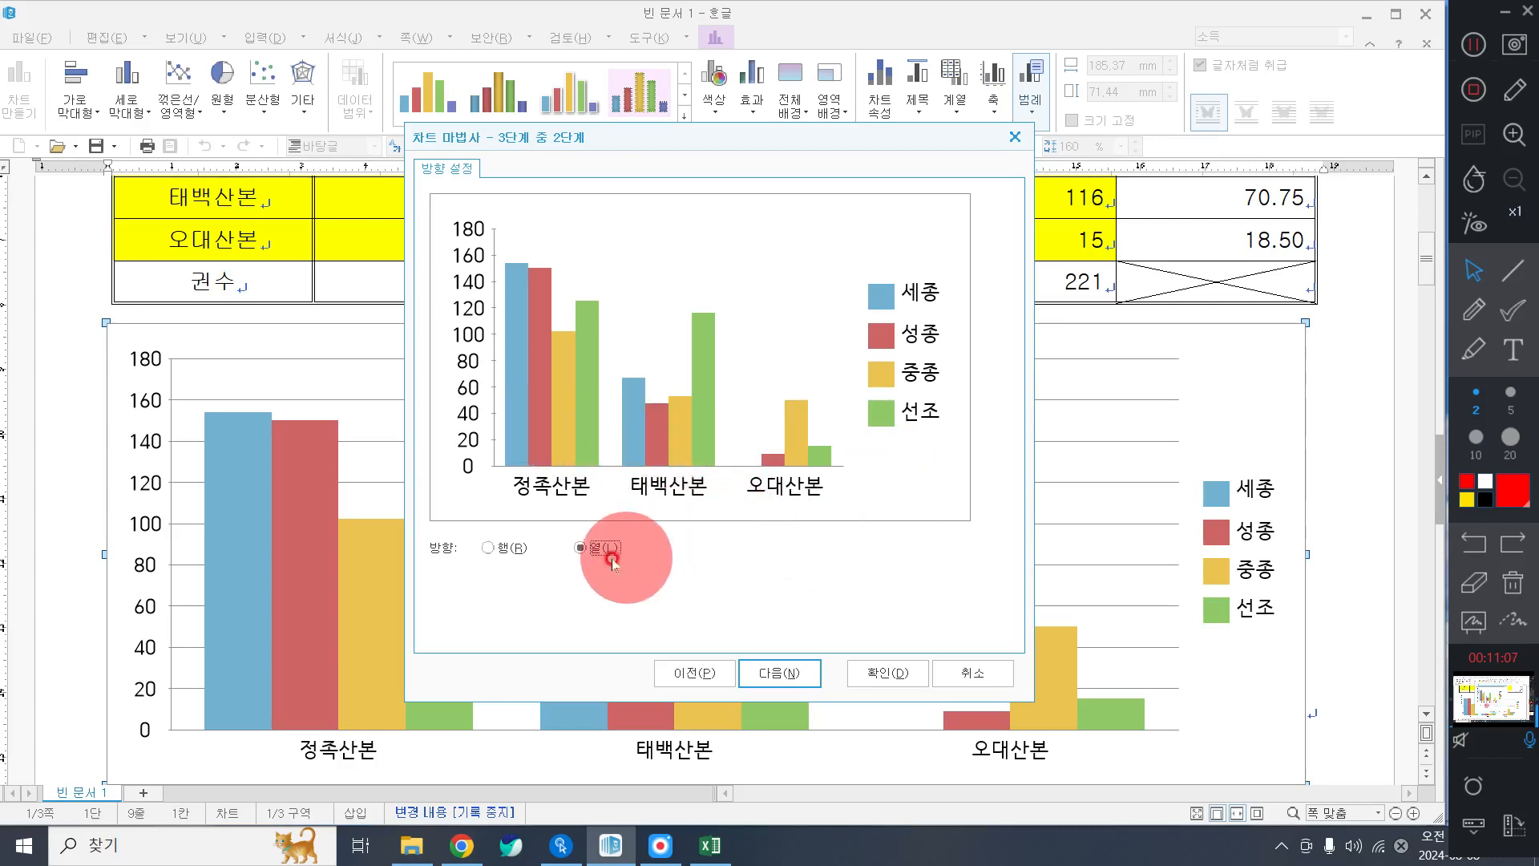
left_click(776, 673)
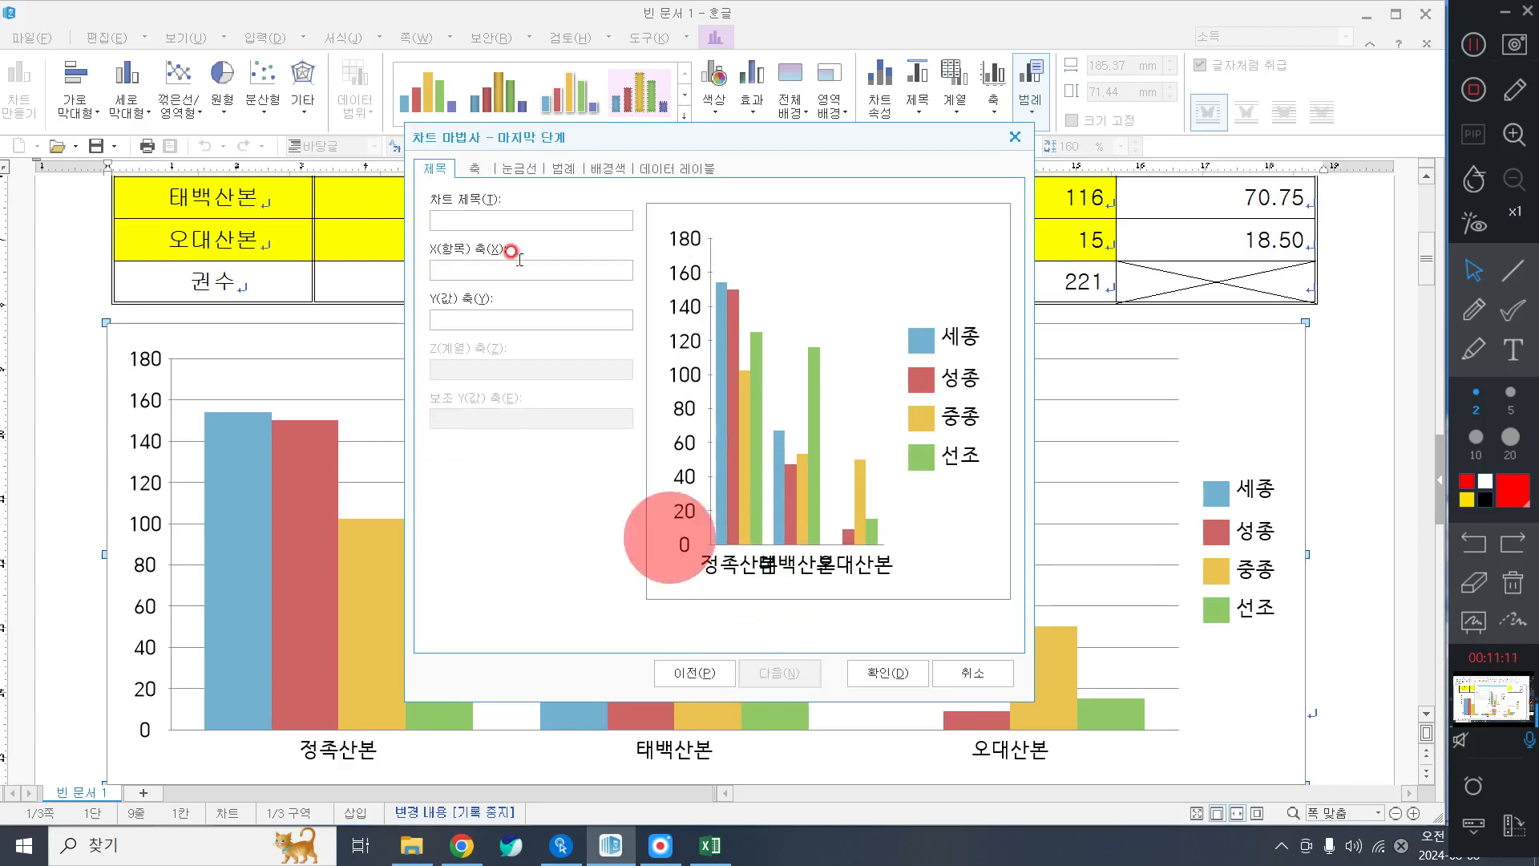
Enter chart title 조선왕조실록 유네스코 신청 현황 and Y-axis title (단위 : 책 수), then confirm.
left_click(457, 216)
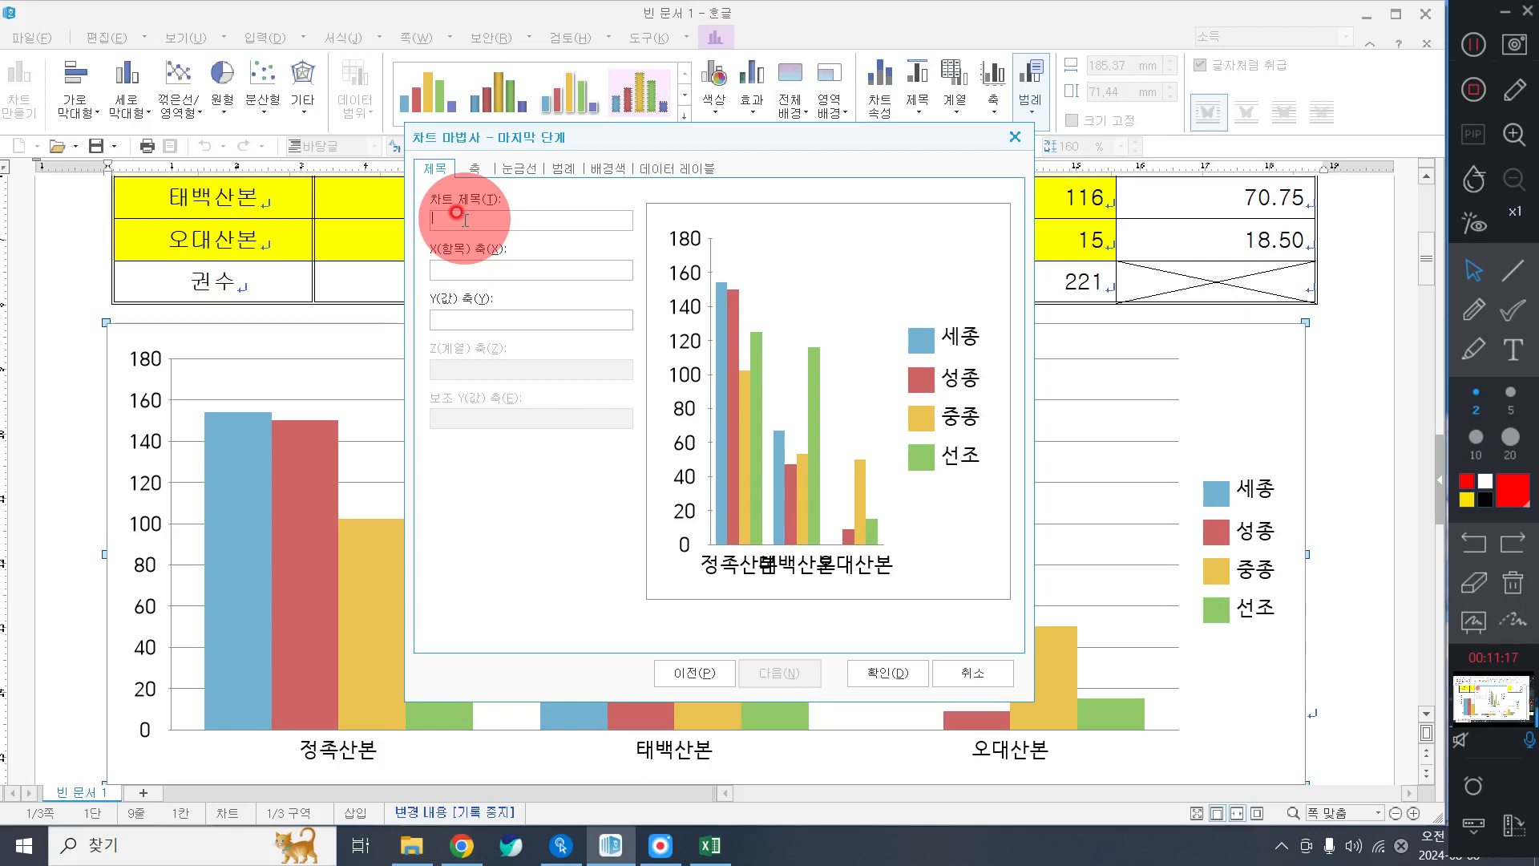
type("초")
type("선왕")
type("조실록무")
type("네스코 신청 현황")
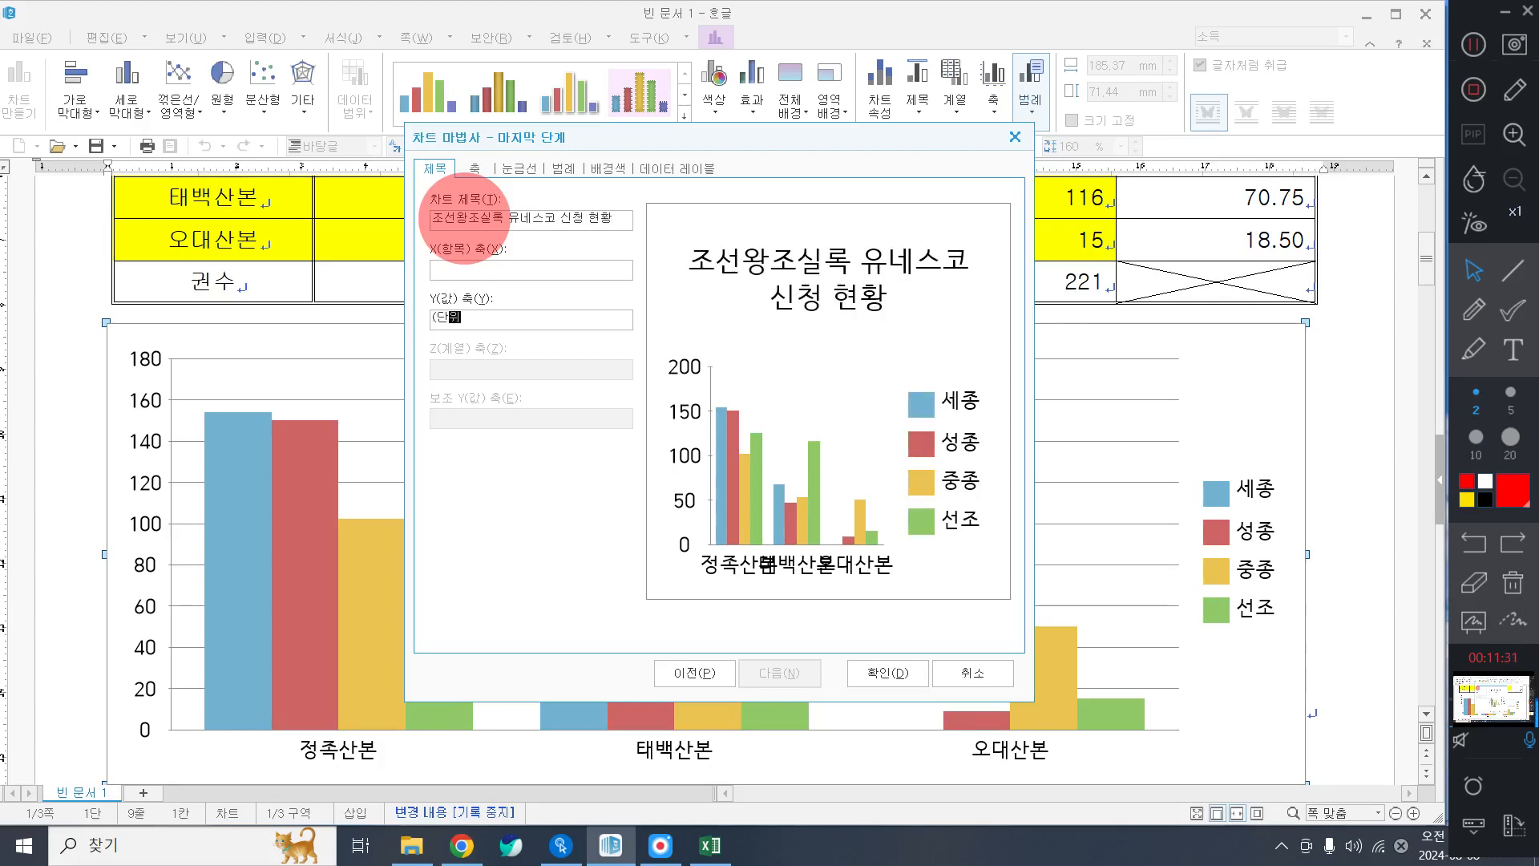
type("(단위 : 책 수)")
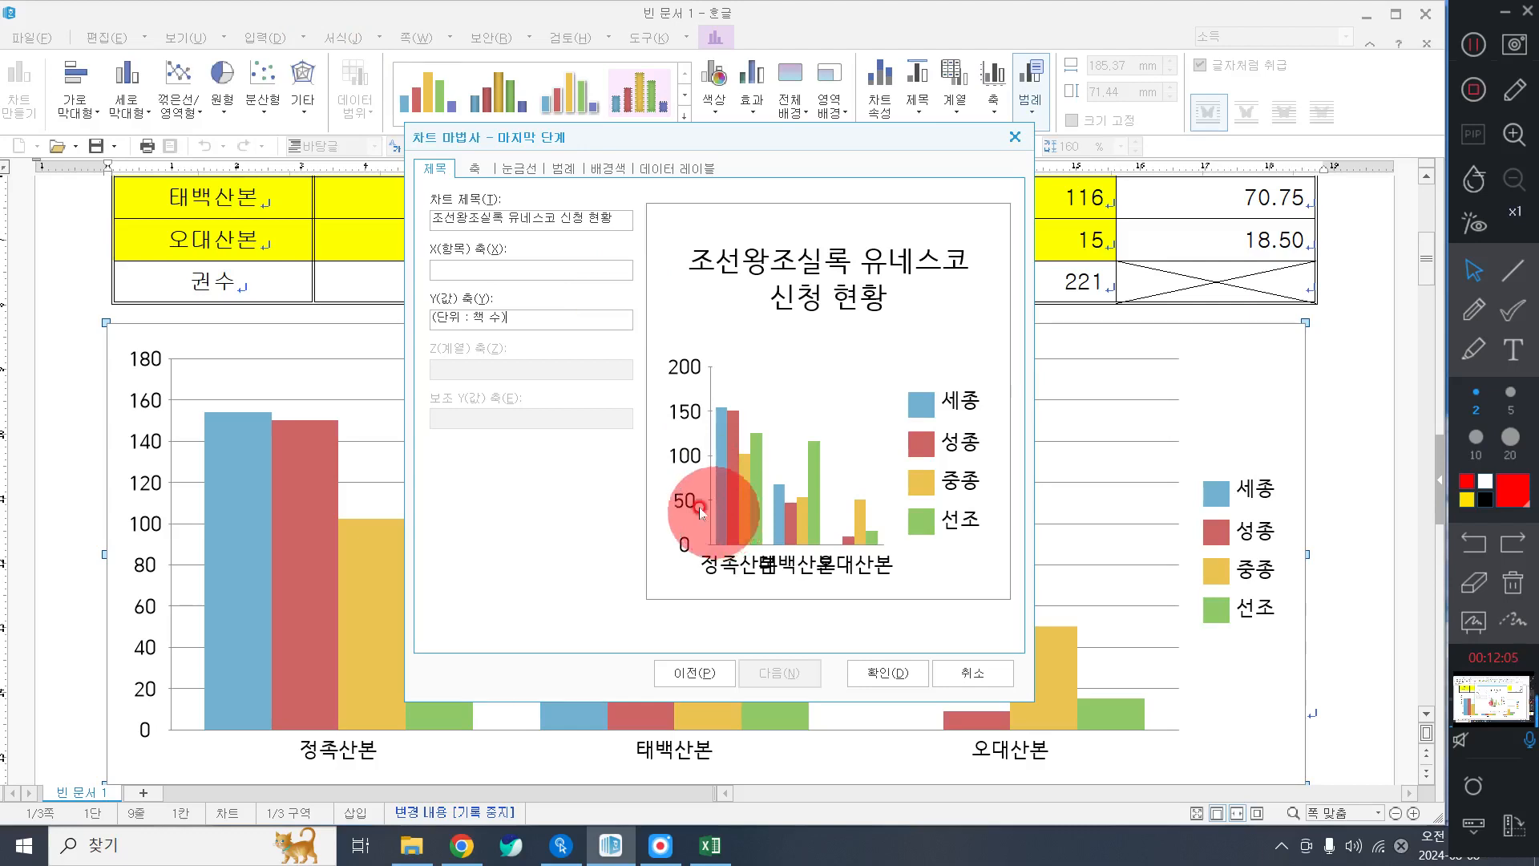
left_click(893, 673)
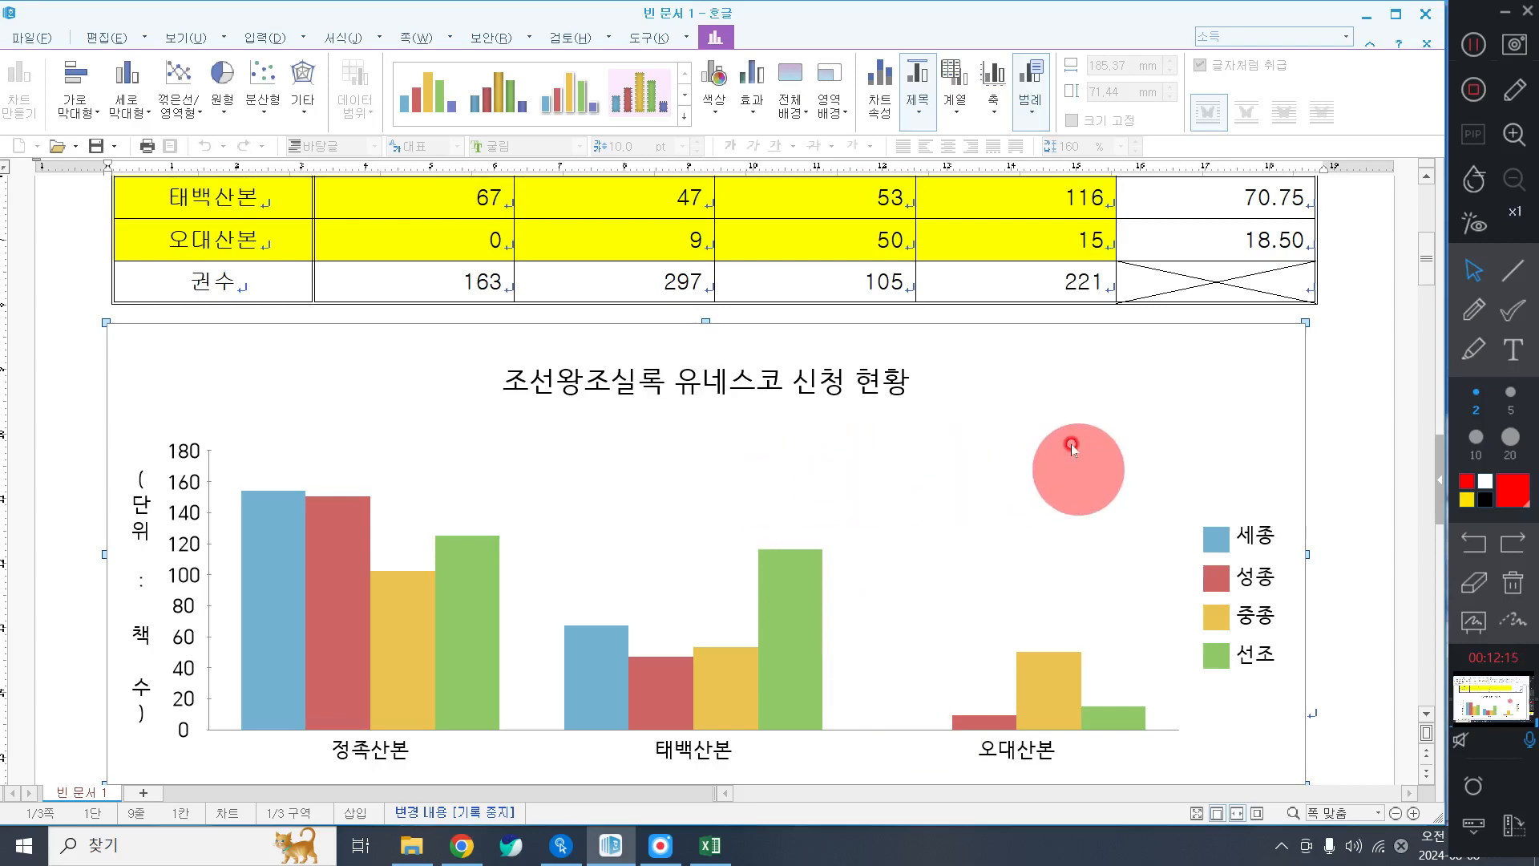
Give the chart title a single-line border with a 2 pt shadow.
double_click(632, 388)
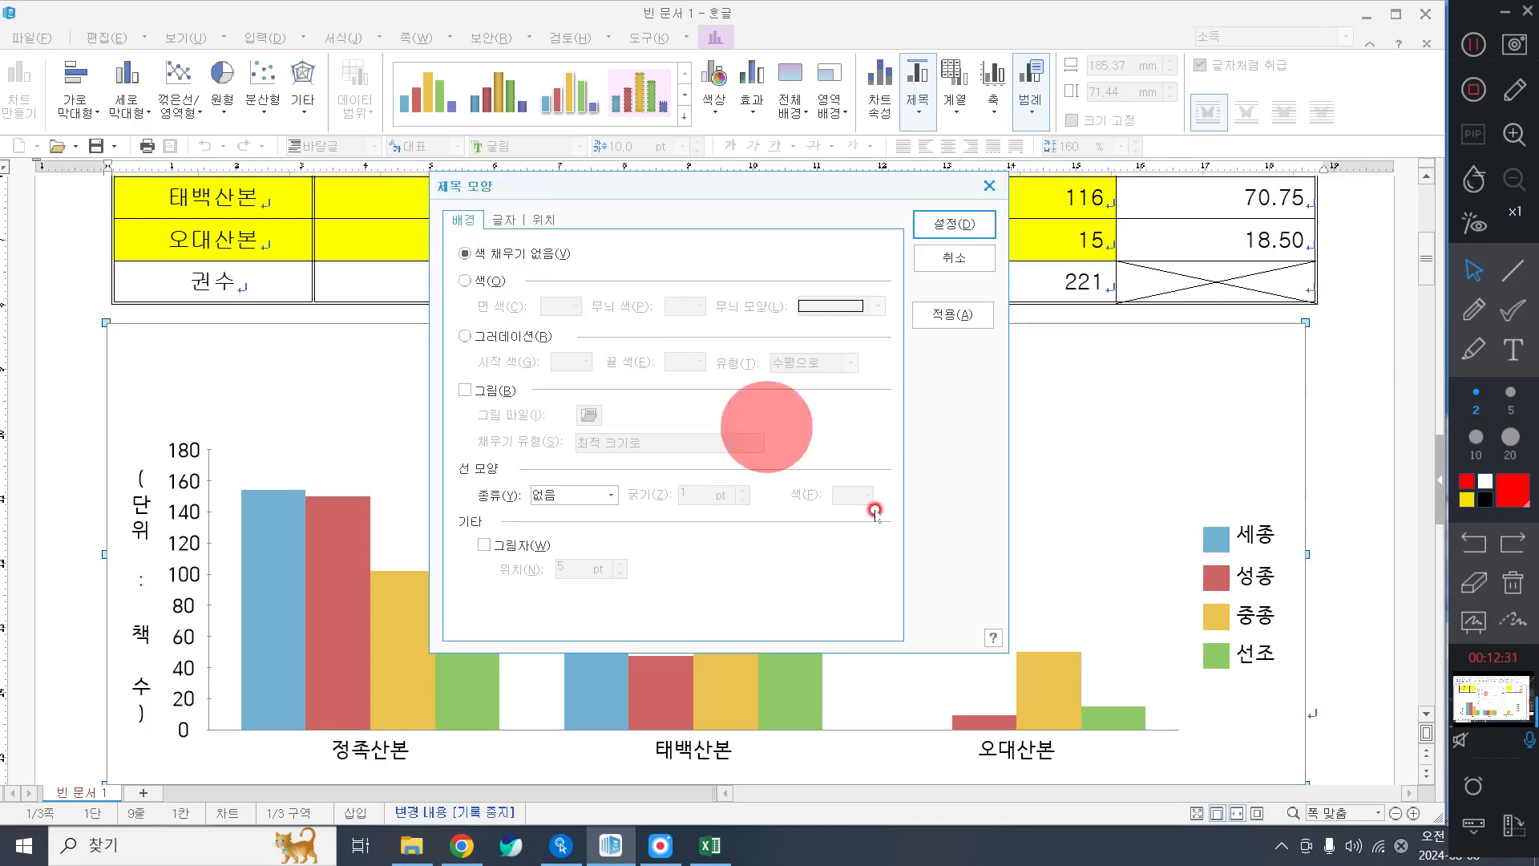
left_click(557, 495)
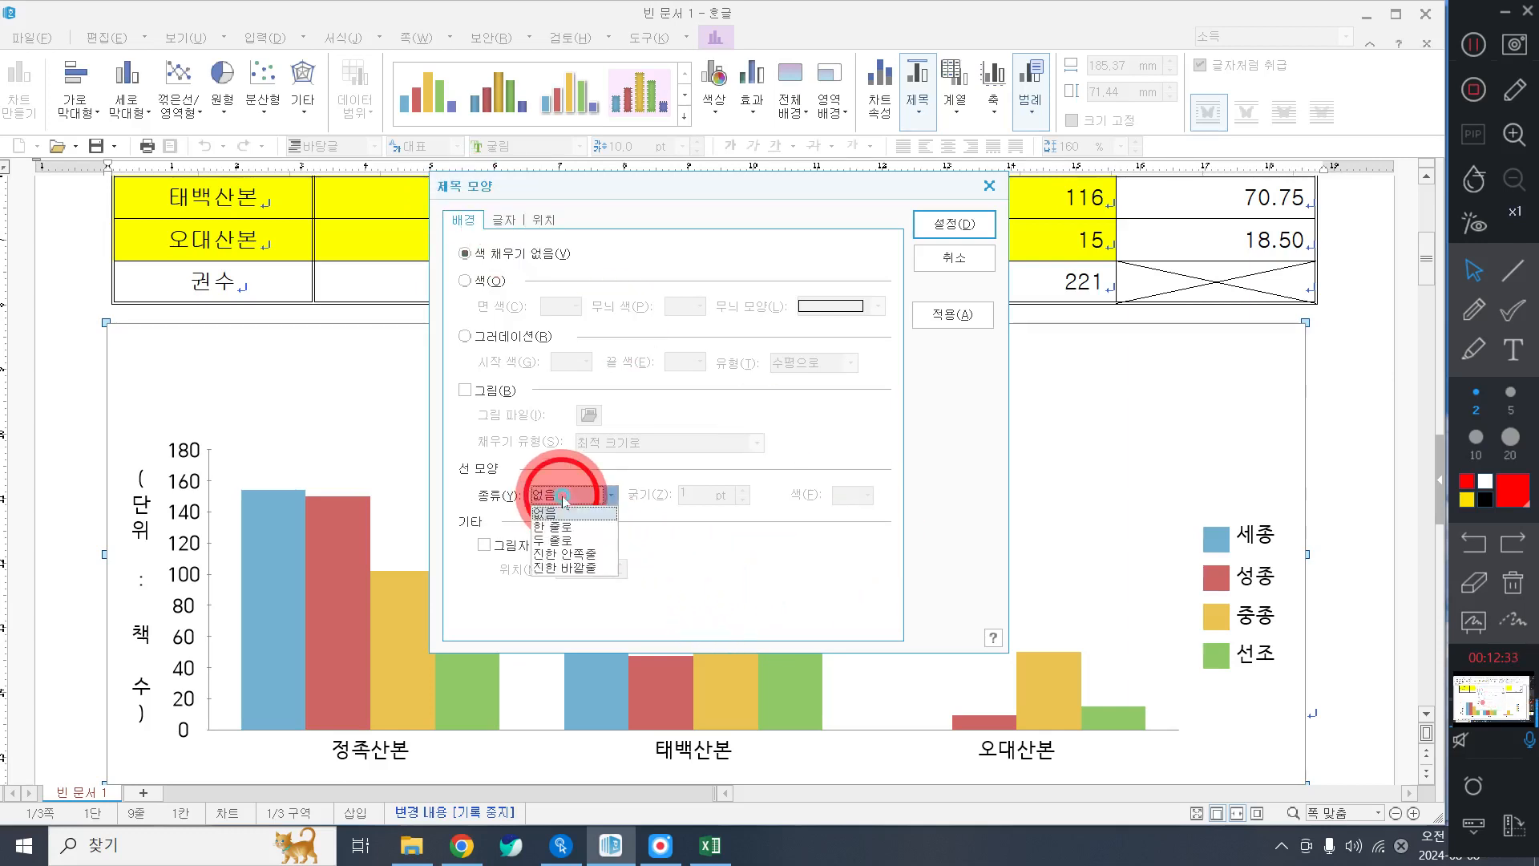
left_click(562, 527)
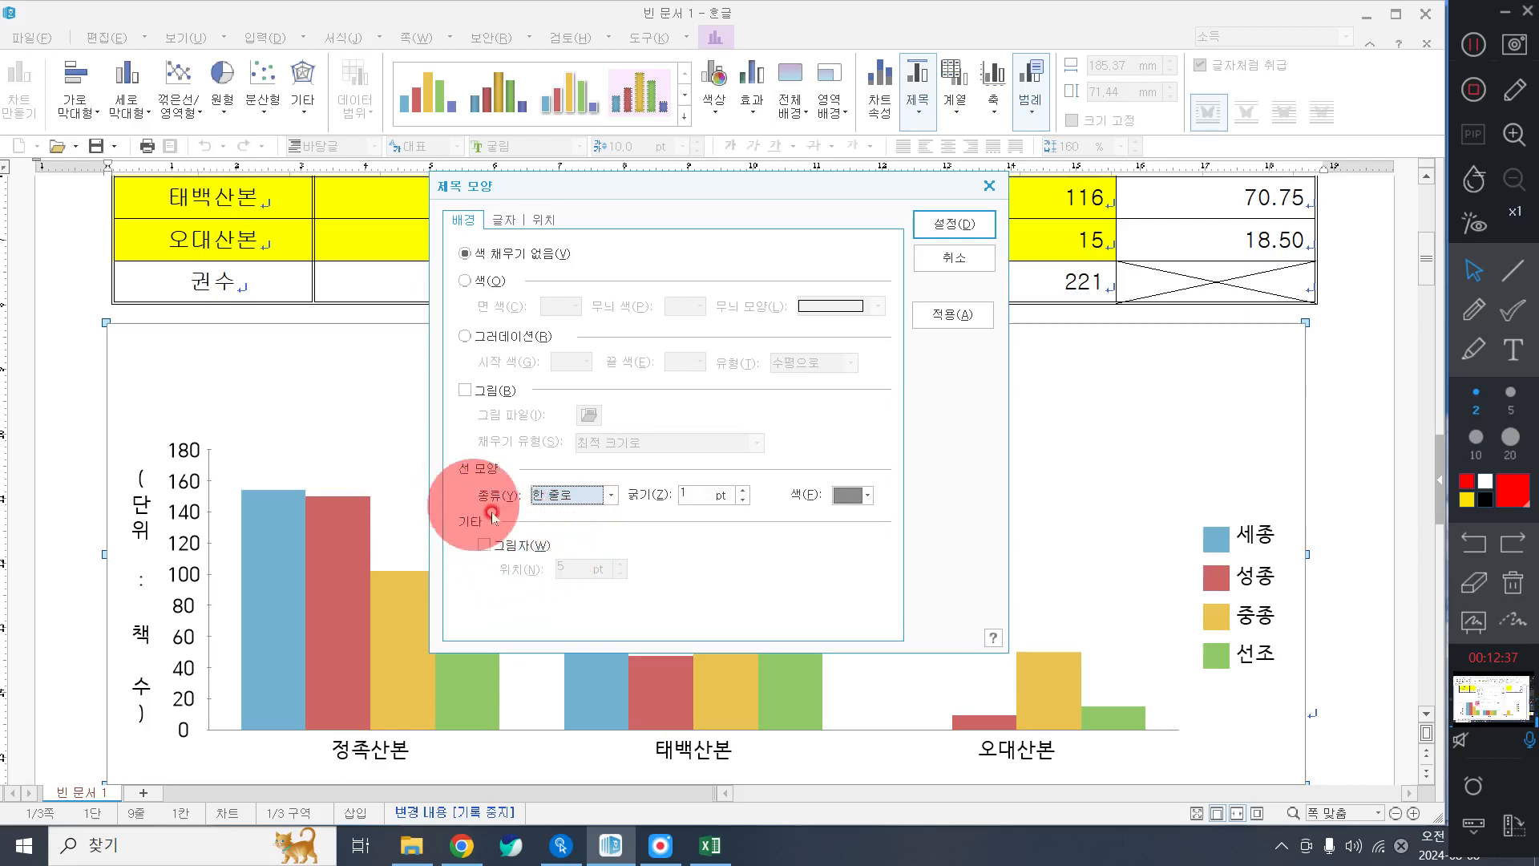
left_click(510, 545)
left_click(621, 574)
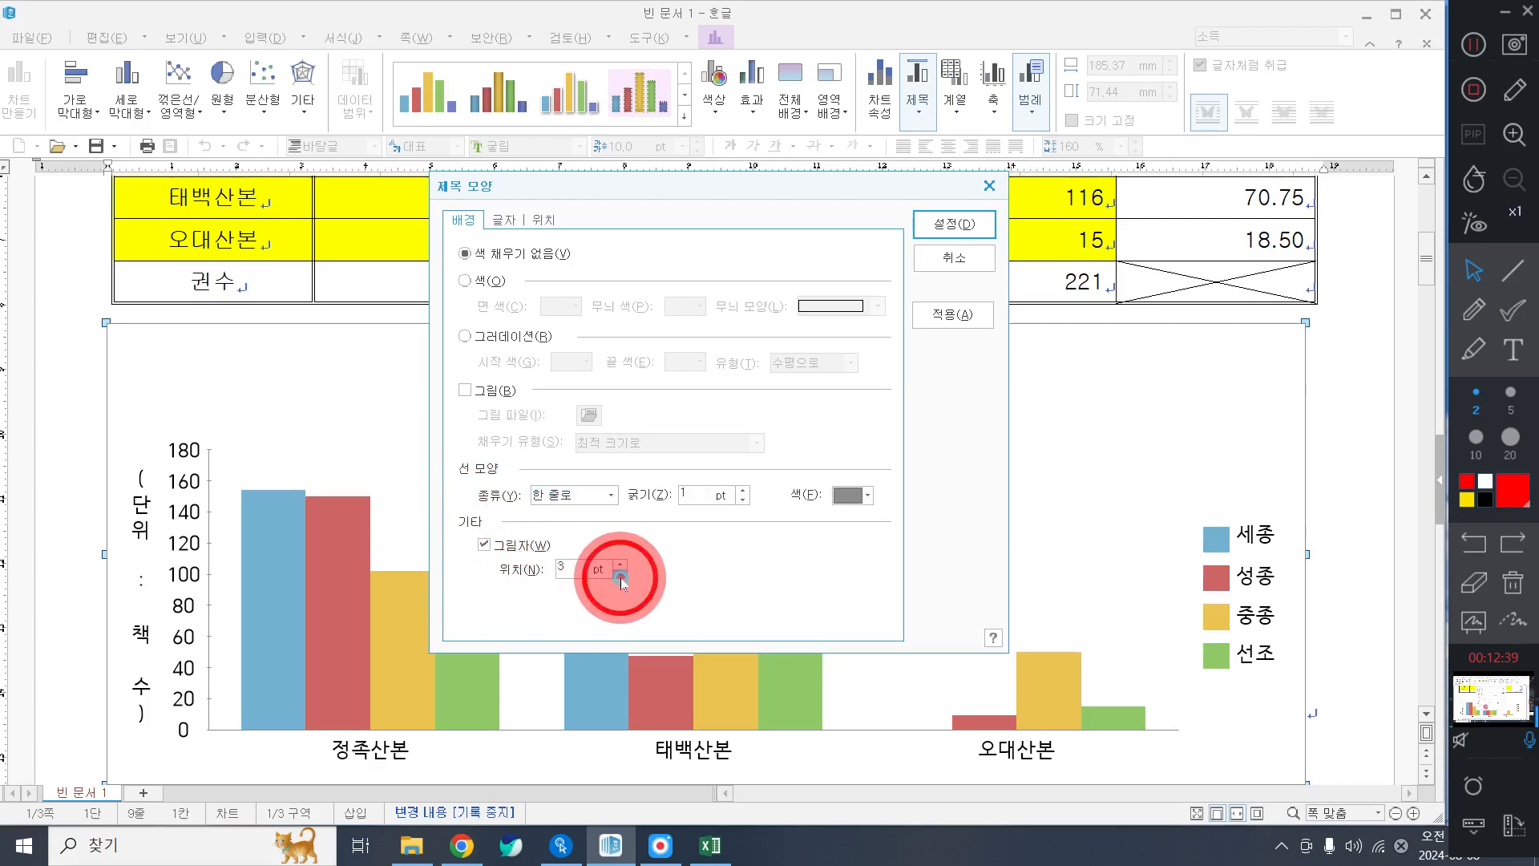
left_click(621, 574)
left_click(621, 574)
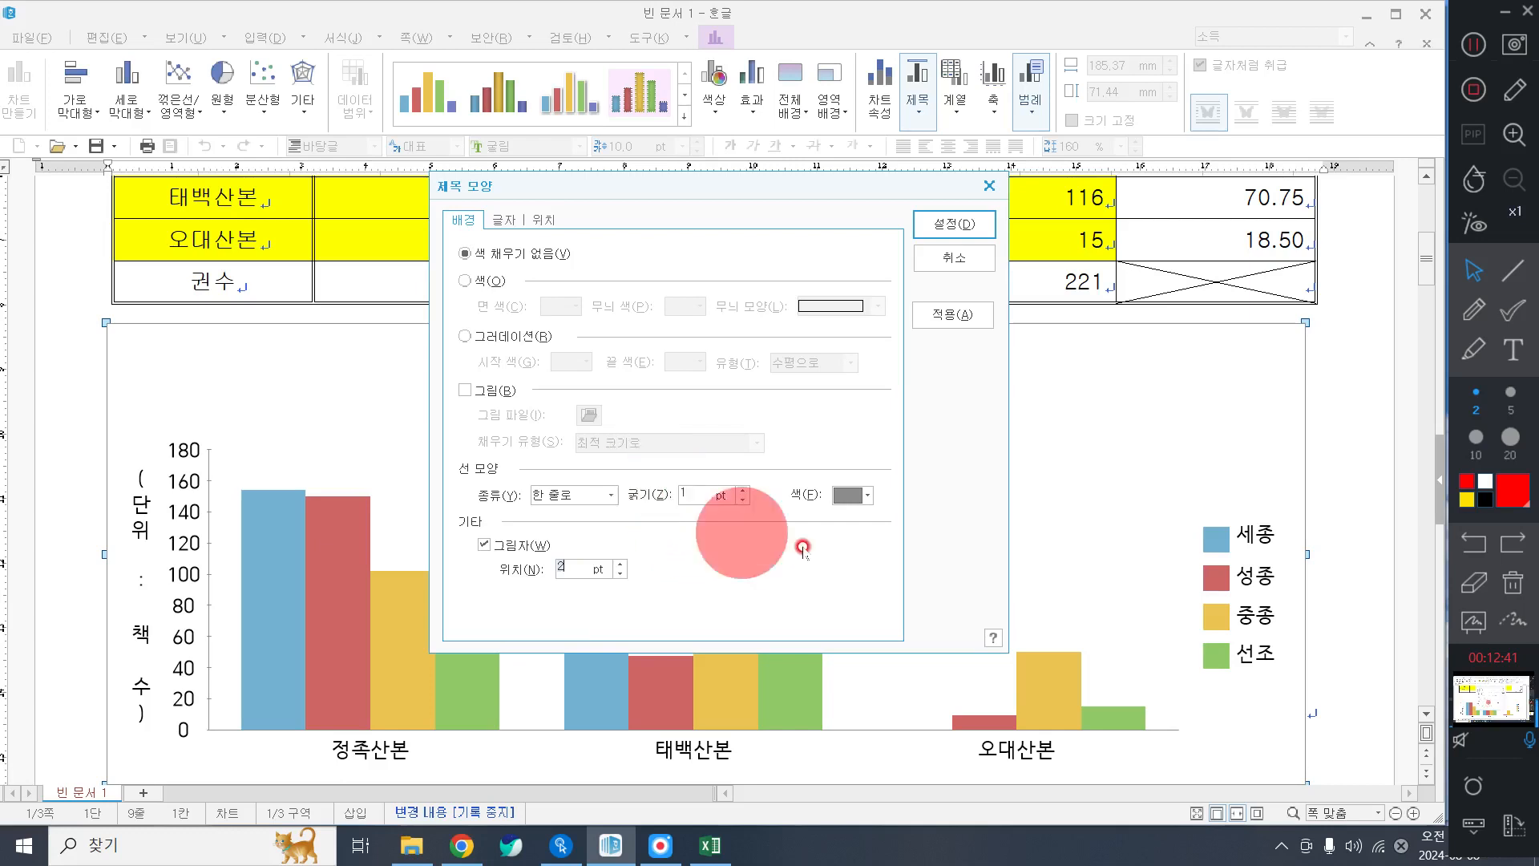
Set the title text to bold 궁서 and position it at the top (위).
left_click(506, 220)
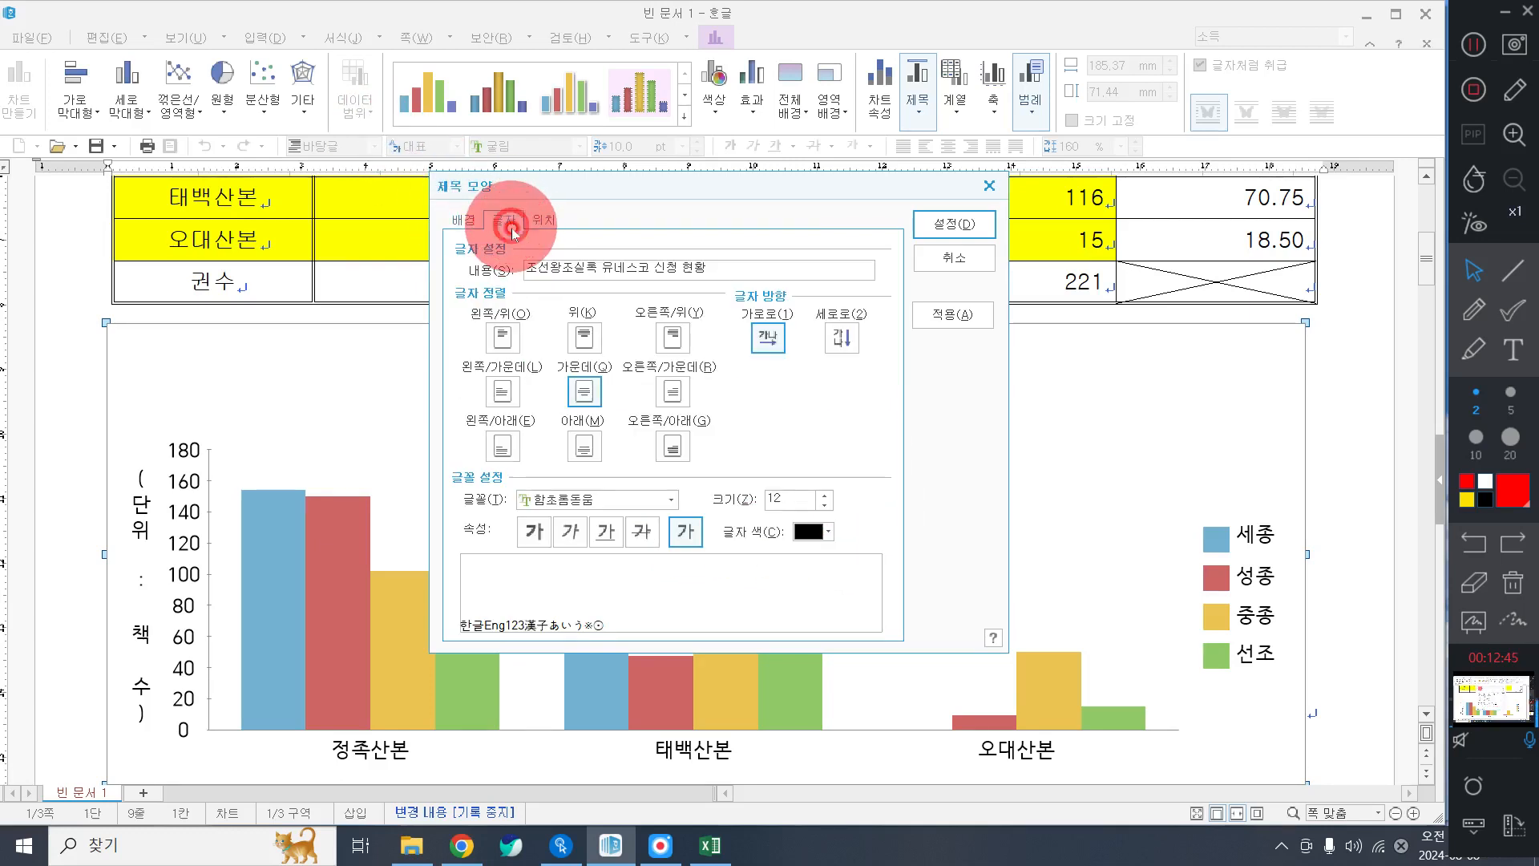
left_click(641, 499)
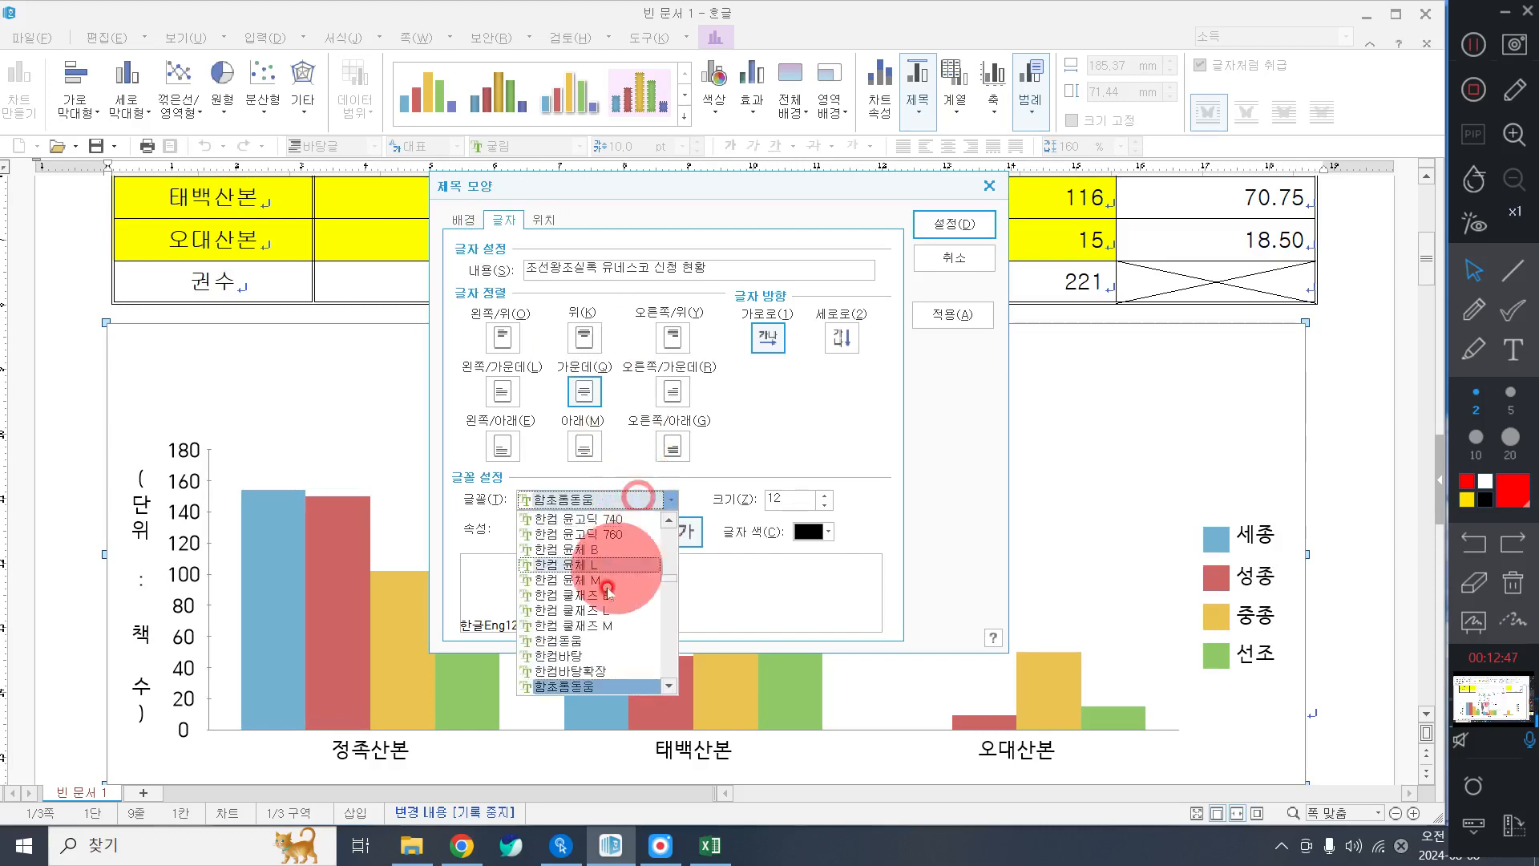
scroll(595, 648, "up", 10)
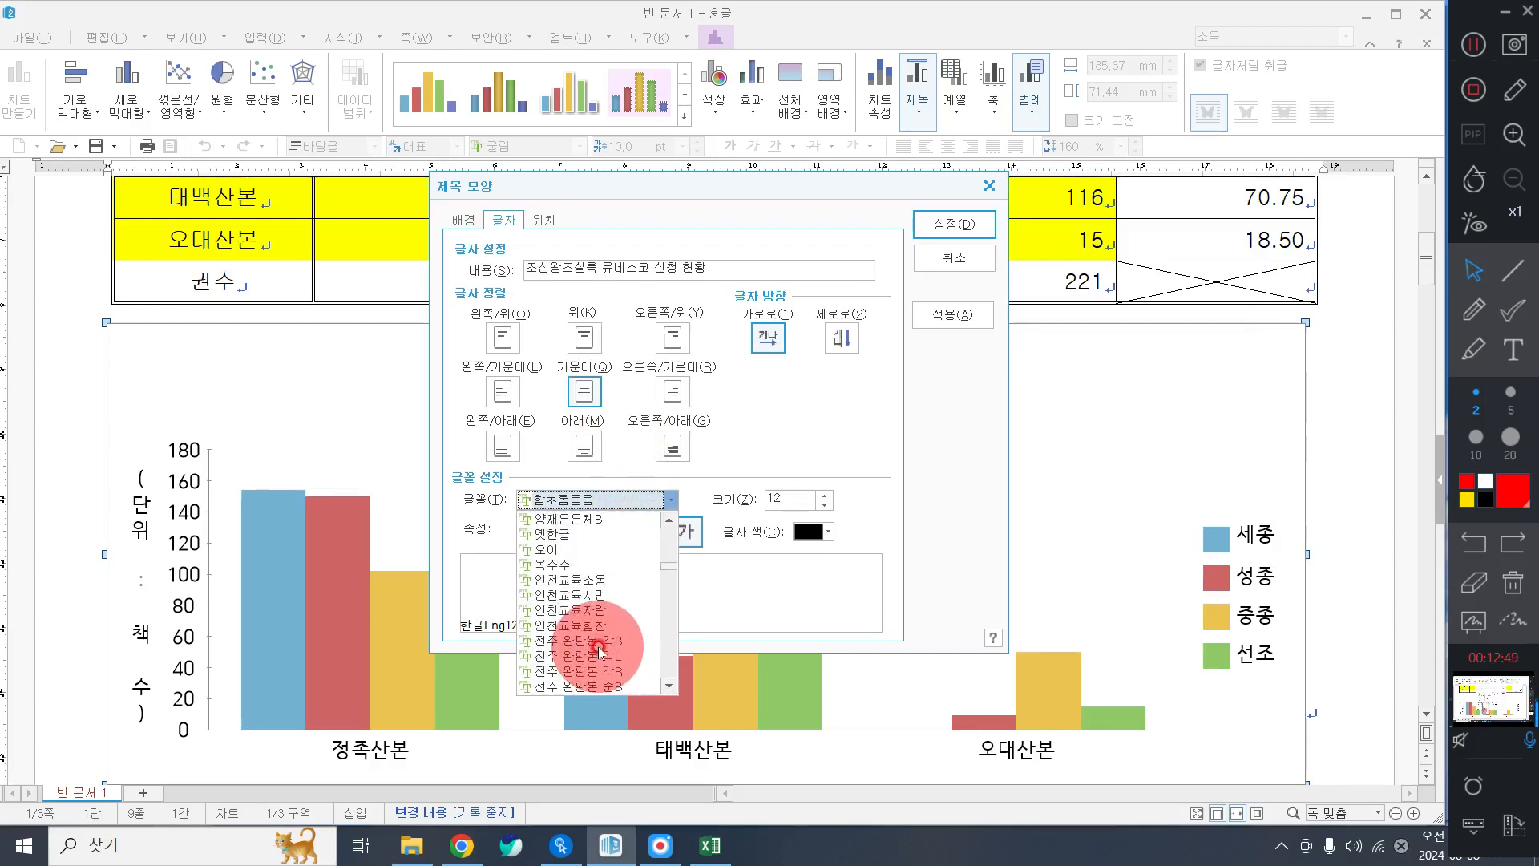
scroll(599, 648, "up", 10)
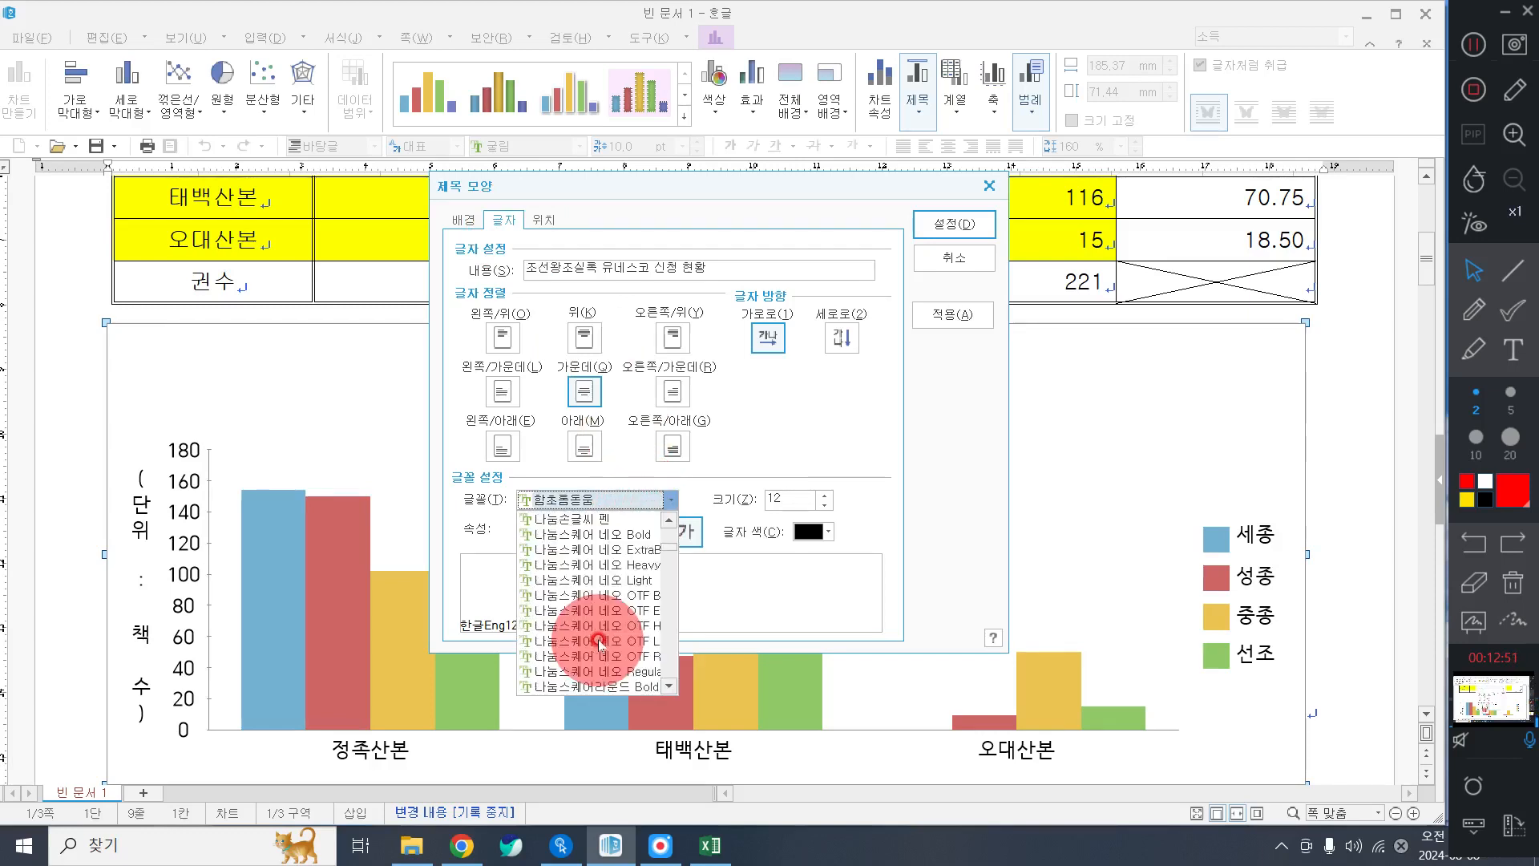
scroll(600, 644, "up", 5)
scroll(599, 650, "down", 4)
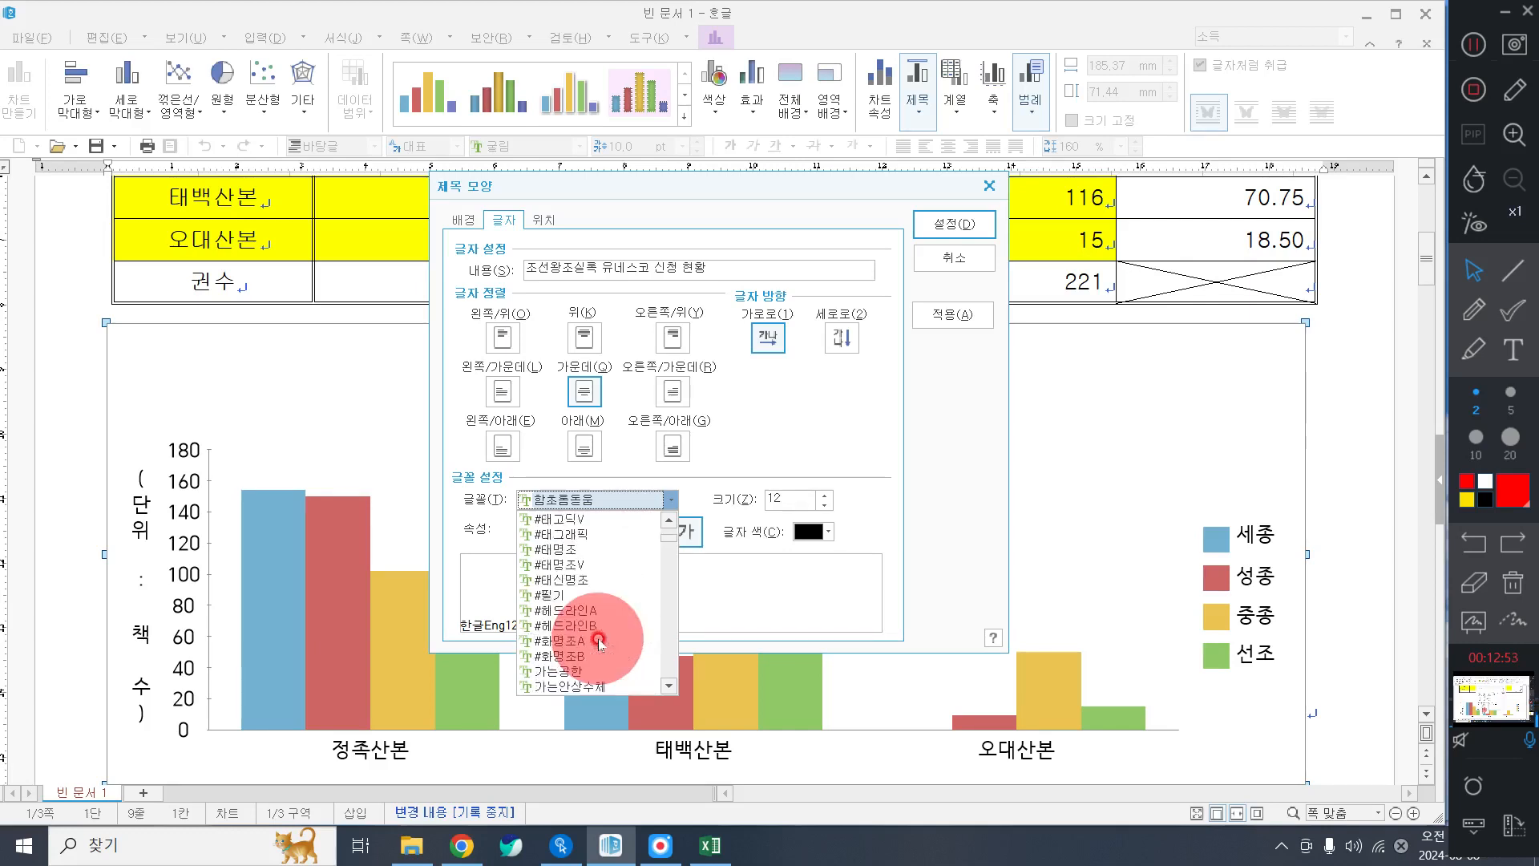
left_click(573, 575)
left_click(616, 528)
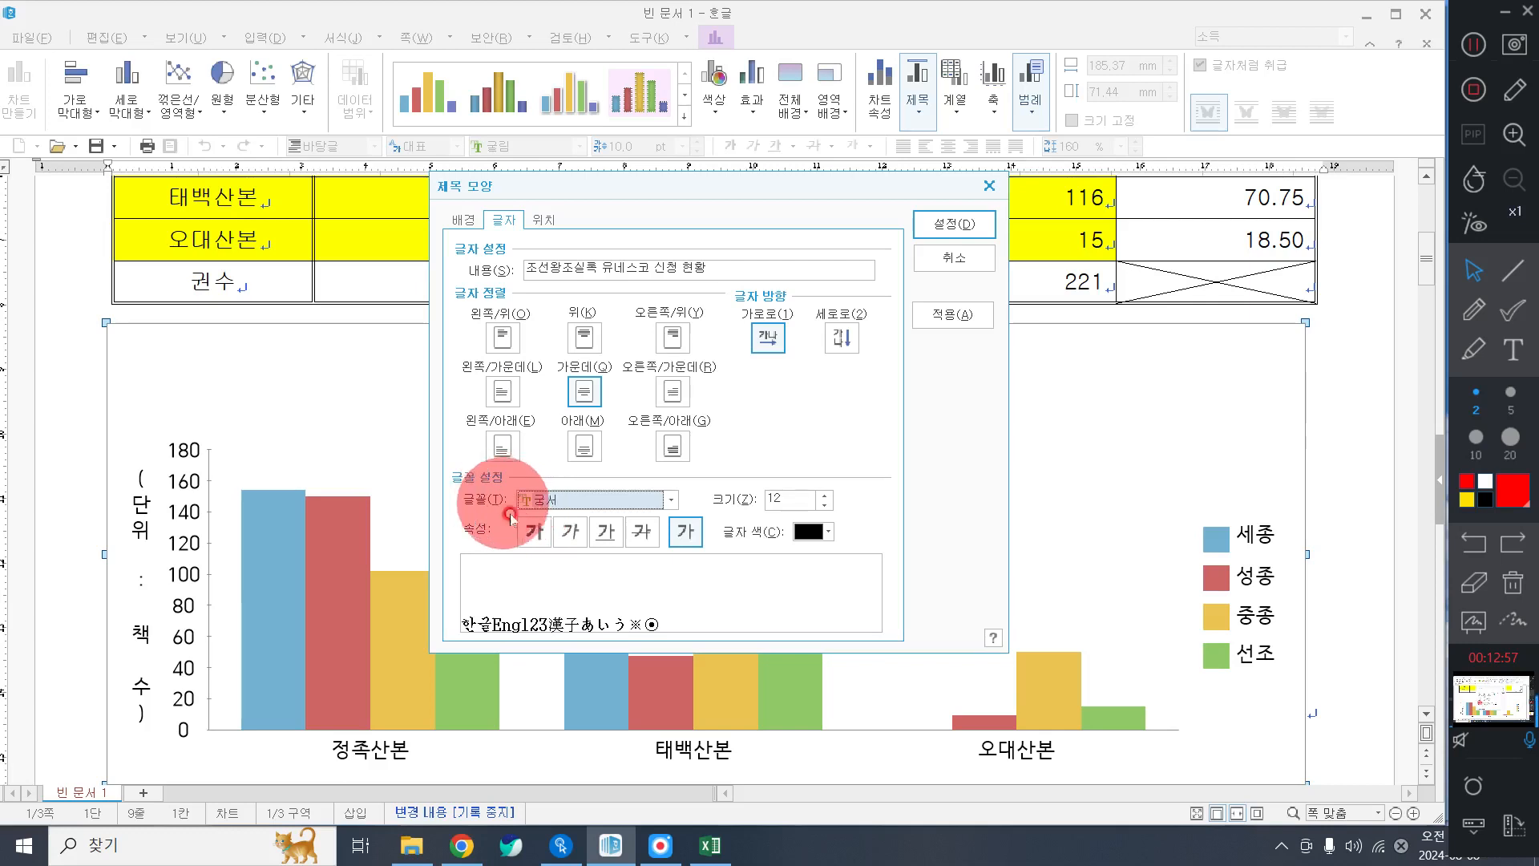
left_click(534, 530)
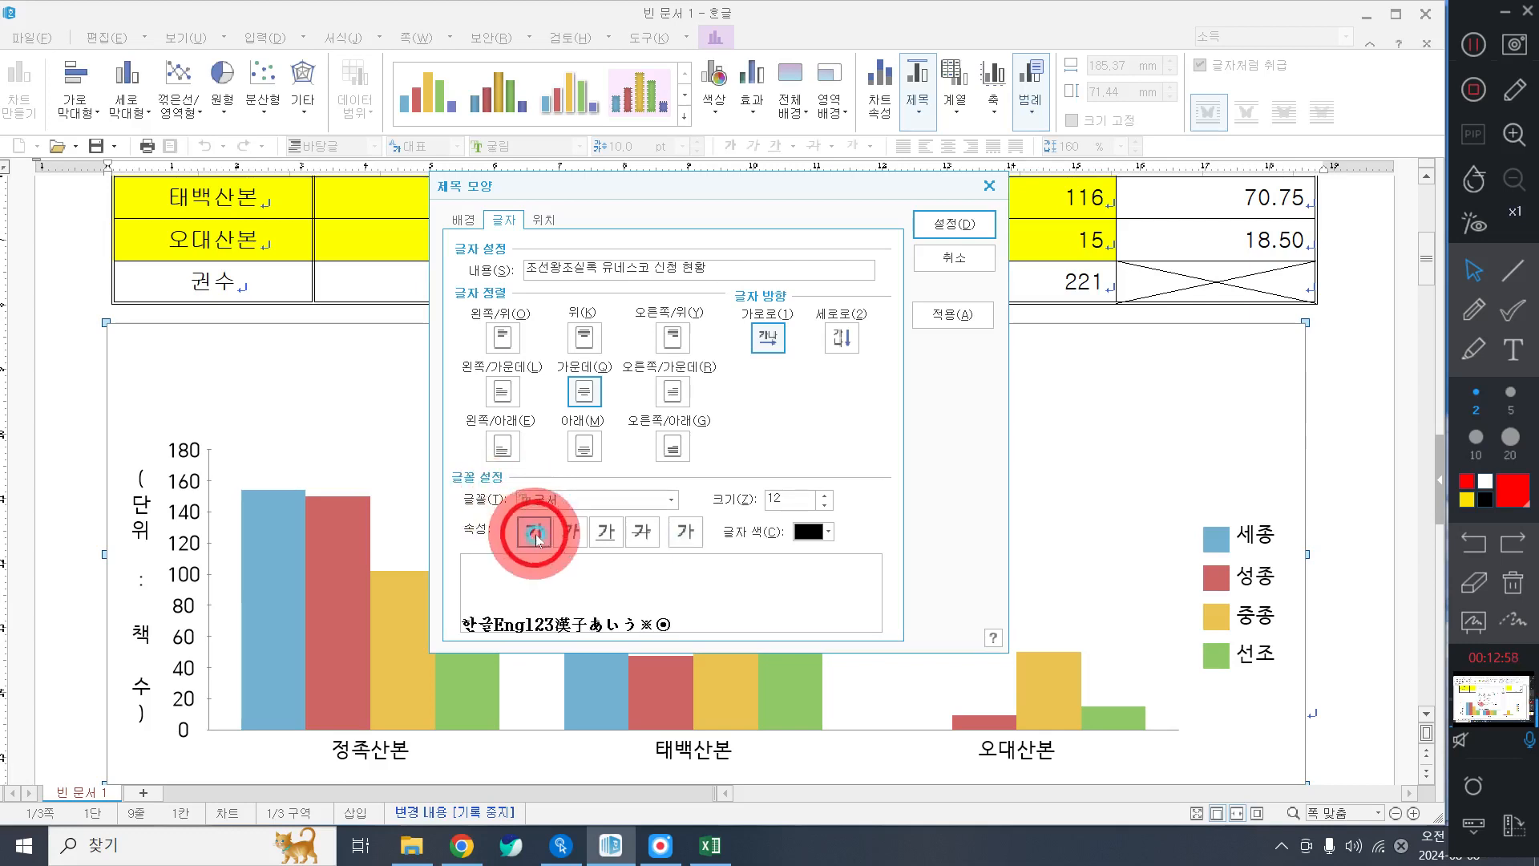
left_click(548, 220)
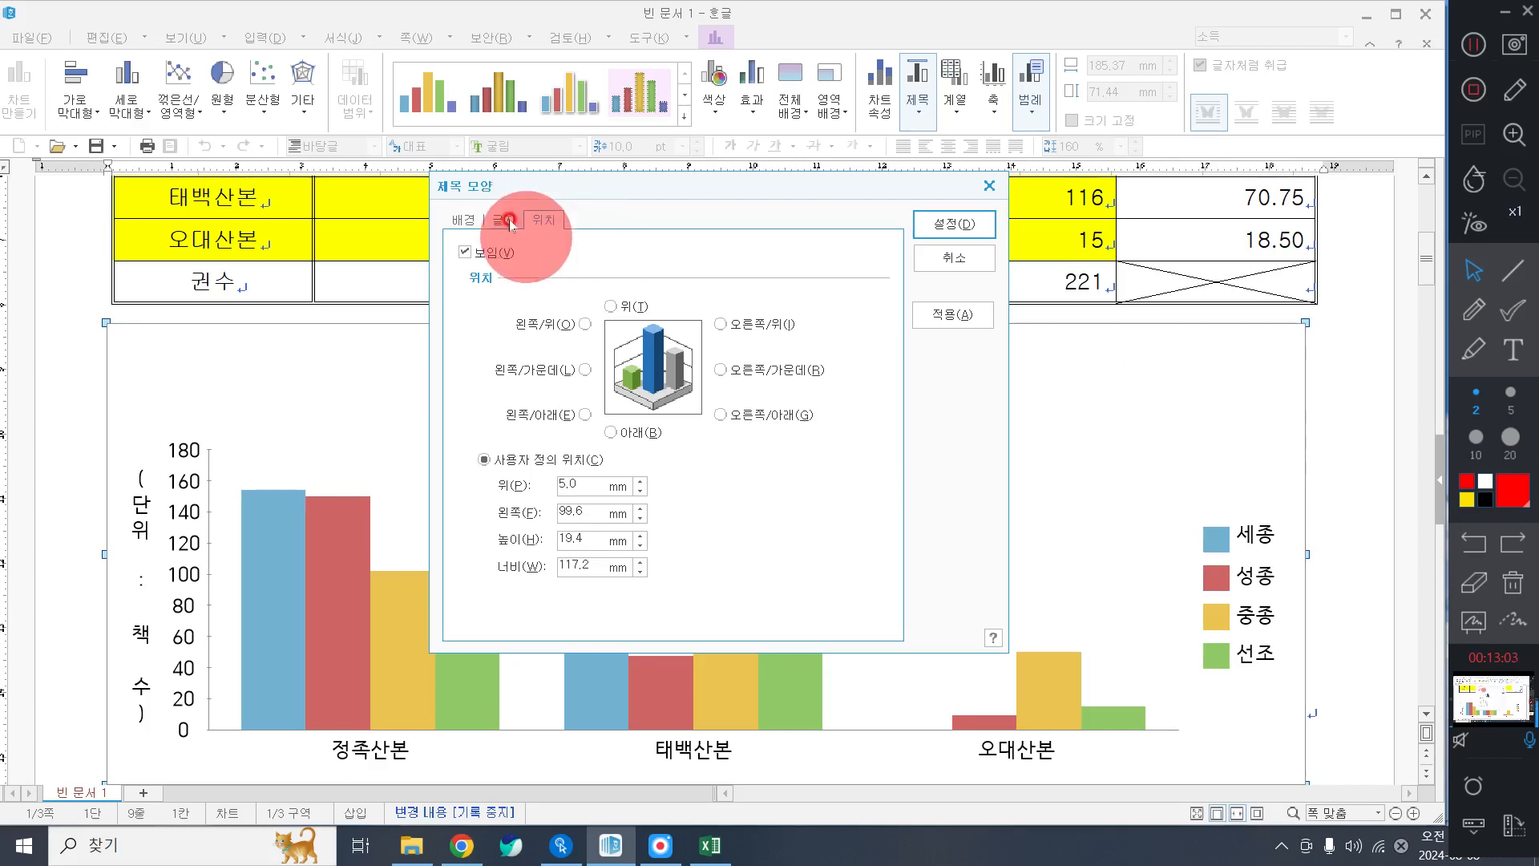
left_click(624, 308)
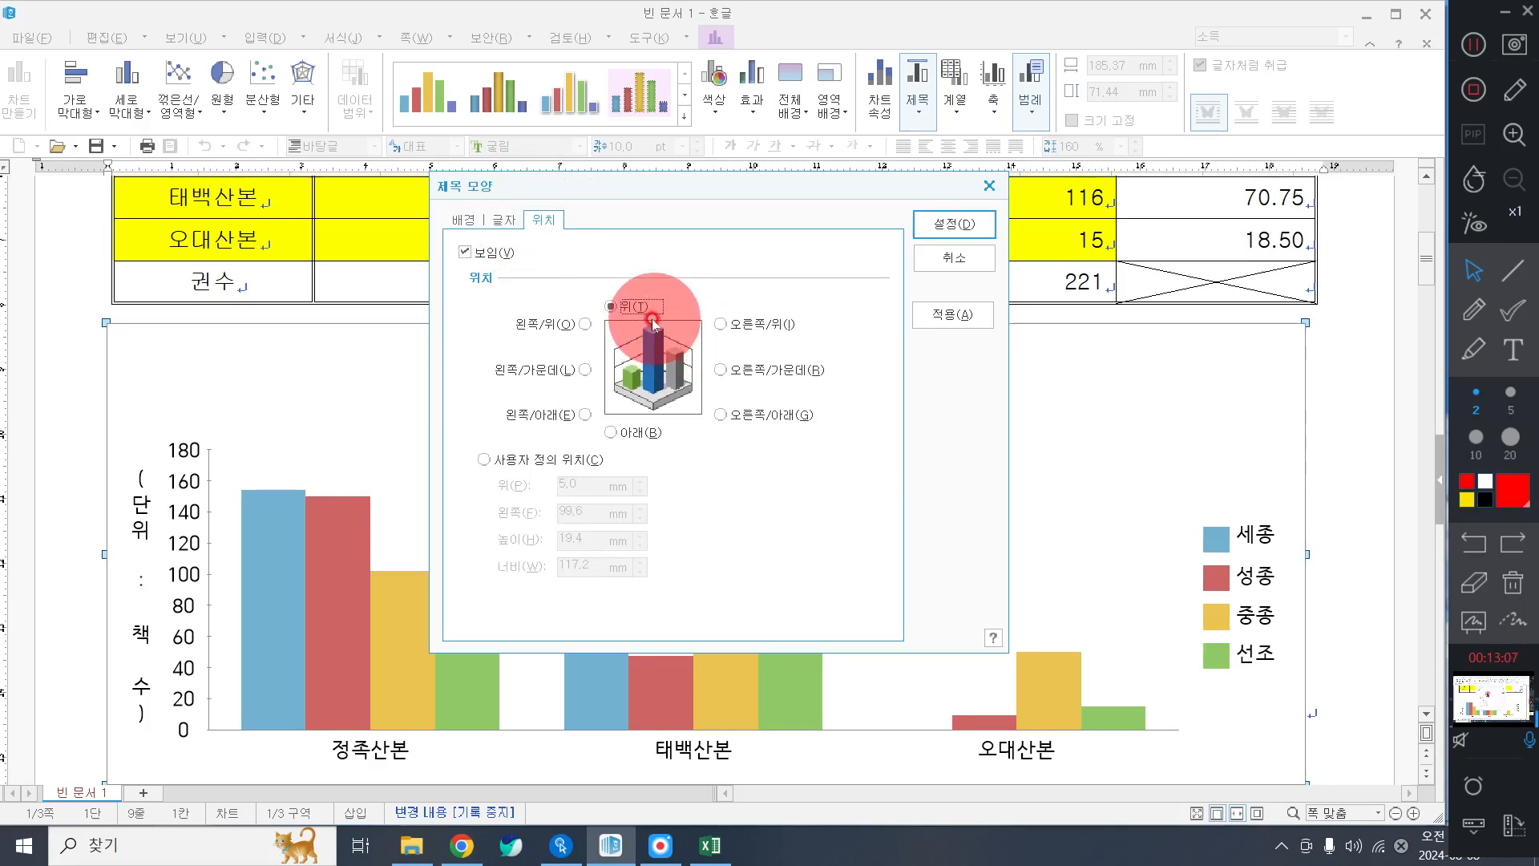
left_click(968, 228)
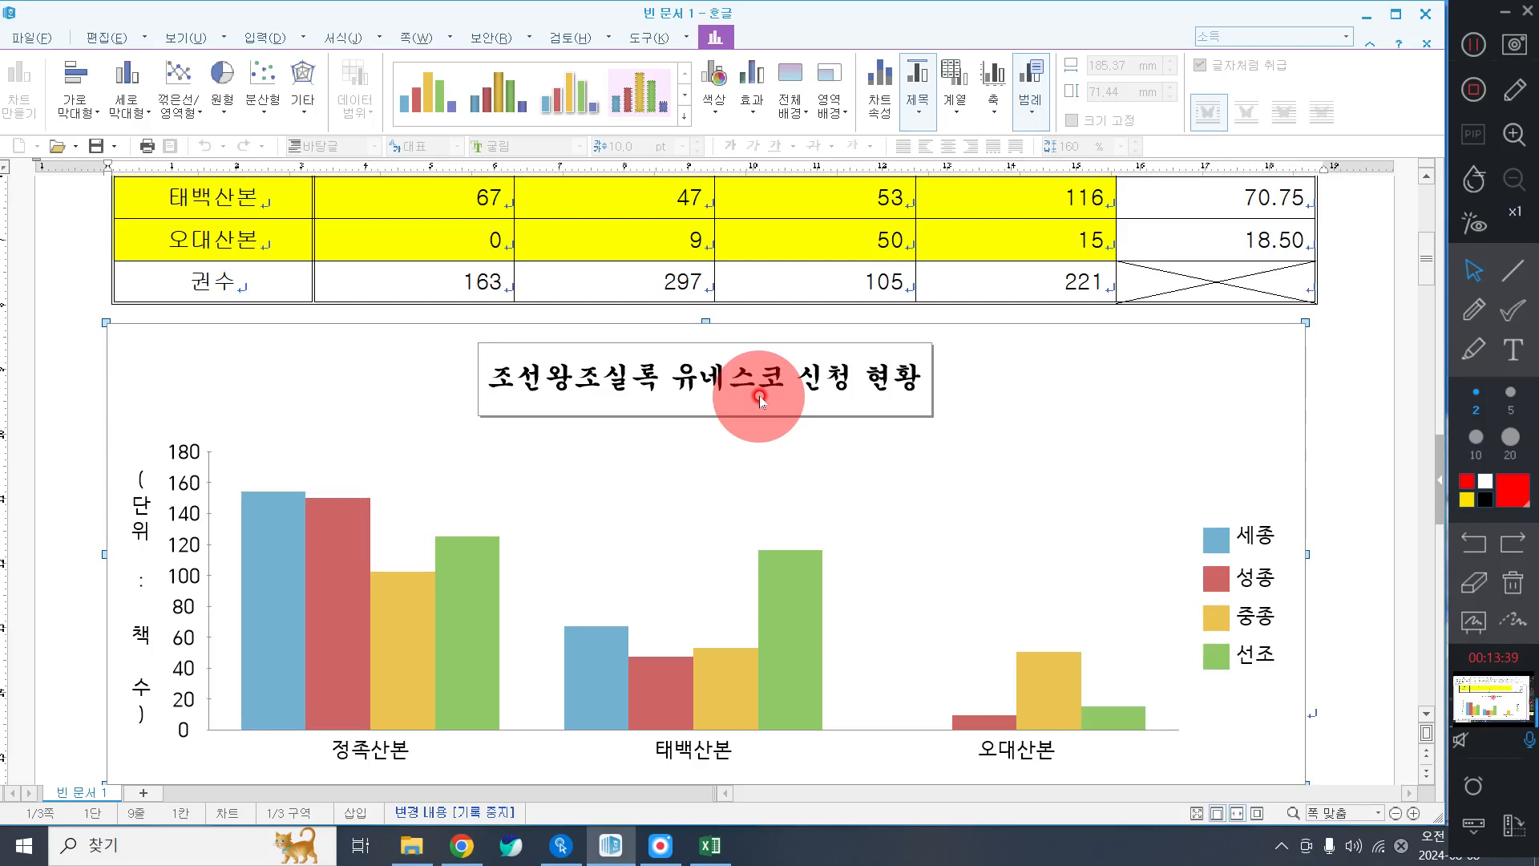
Set the (단위 : 책 수) axis title to 가로로 orientation, 궁서 font, size 10.
double_click(141, 532)
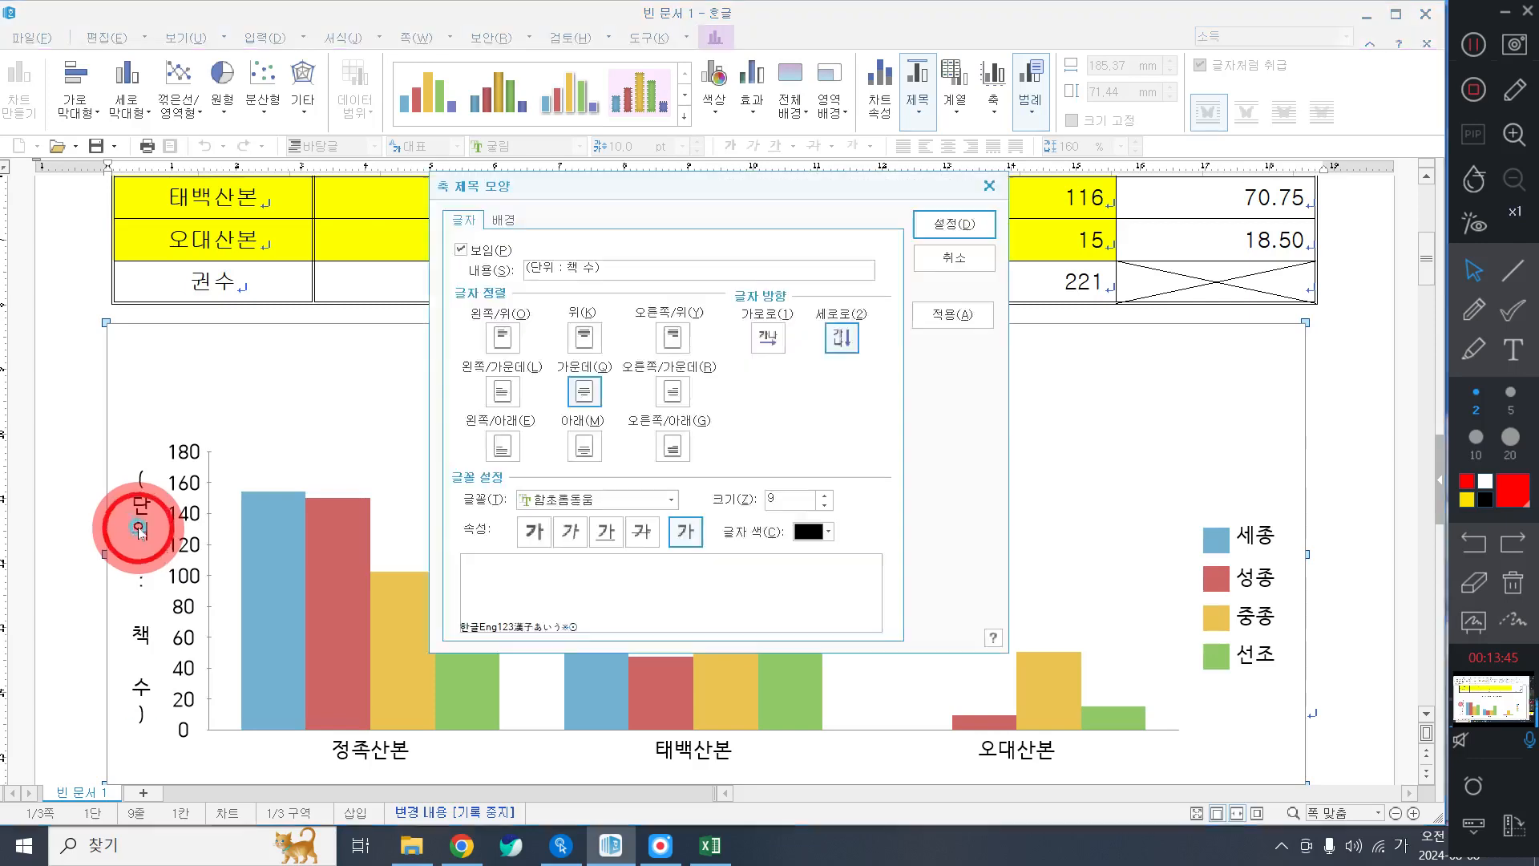
left_click(954, 225)
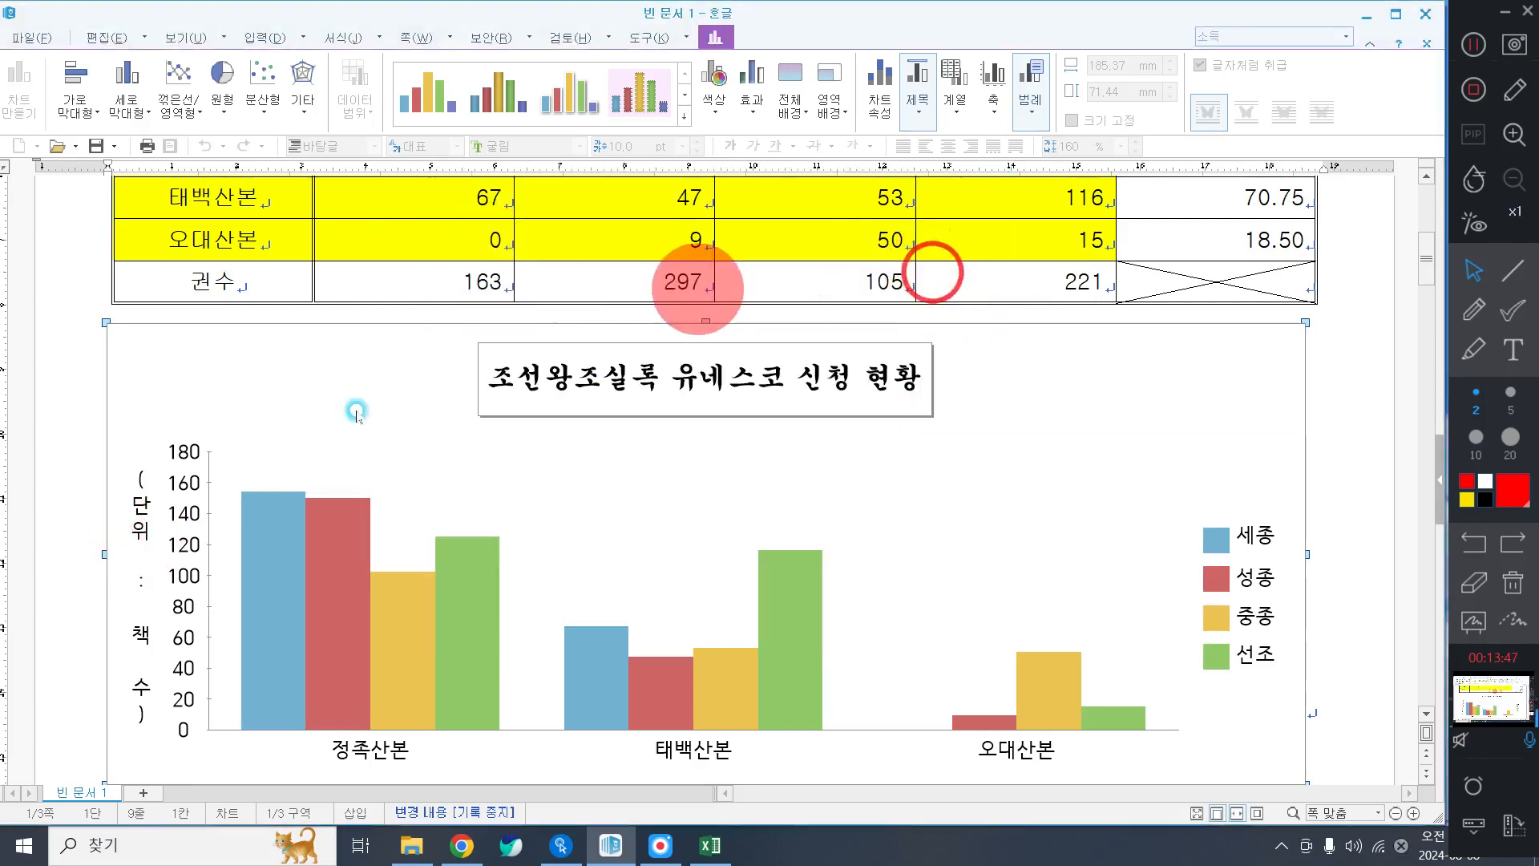
double_click(140, 525)
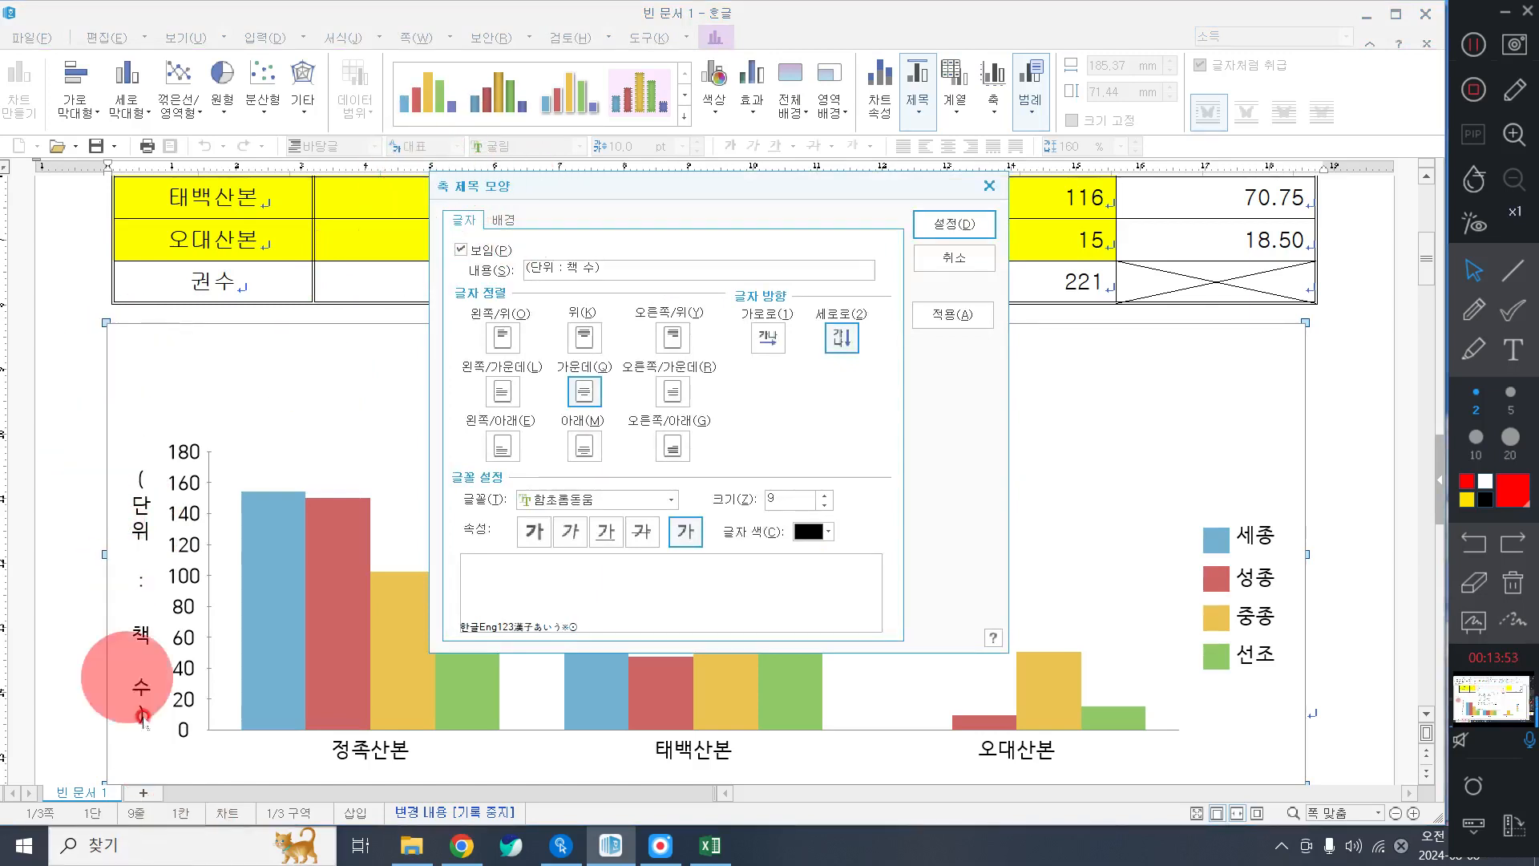
left_click(766, 336)
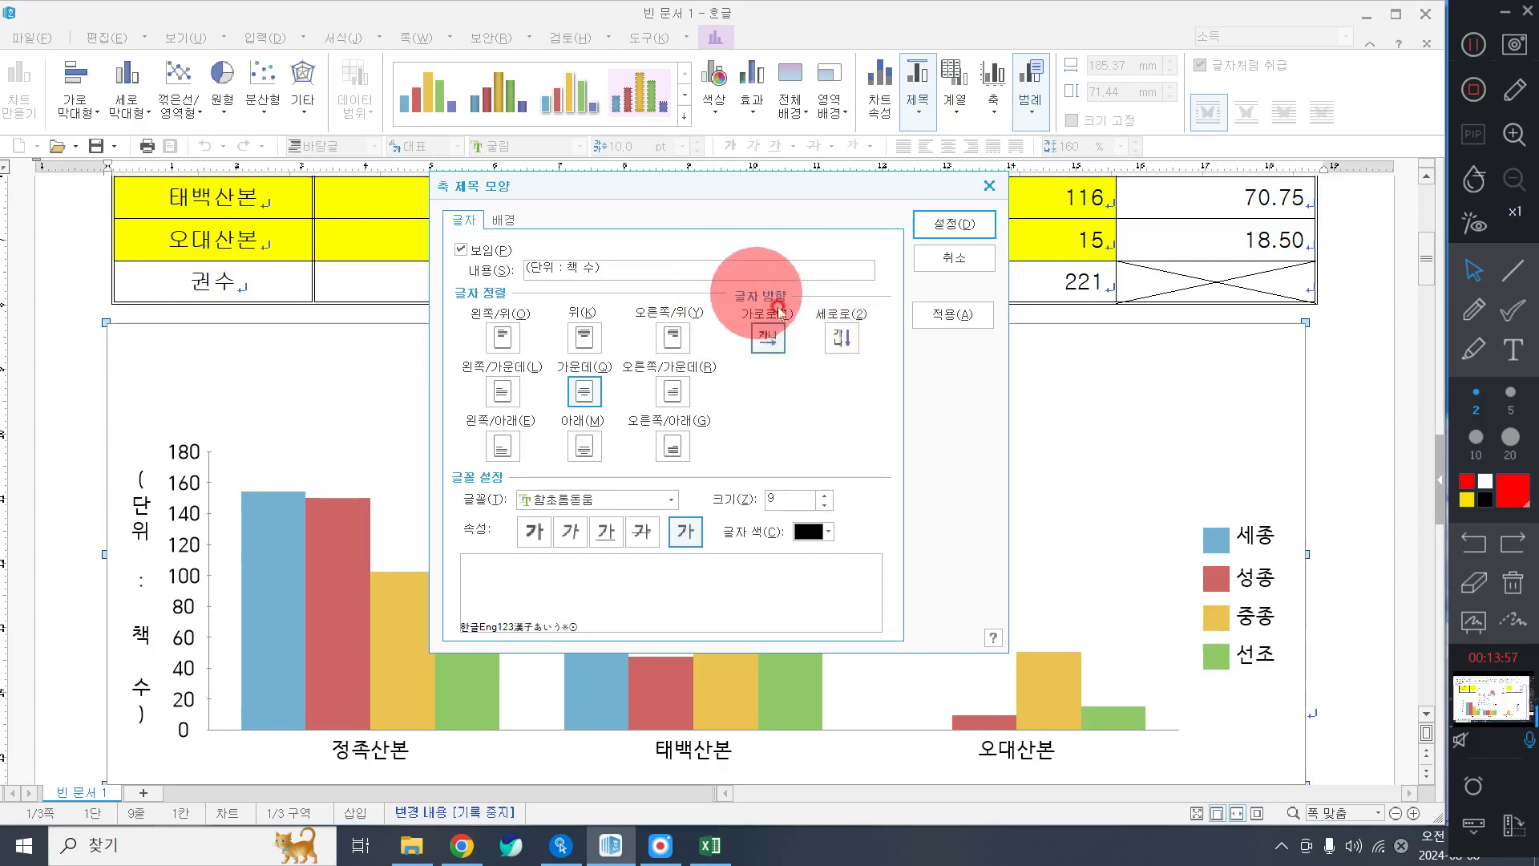
left_click(631, 506)
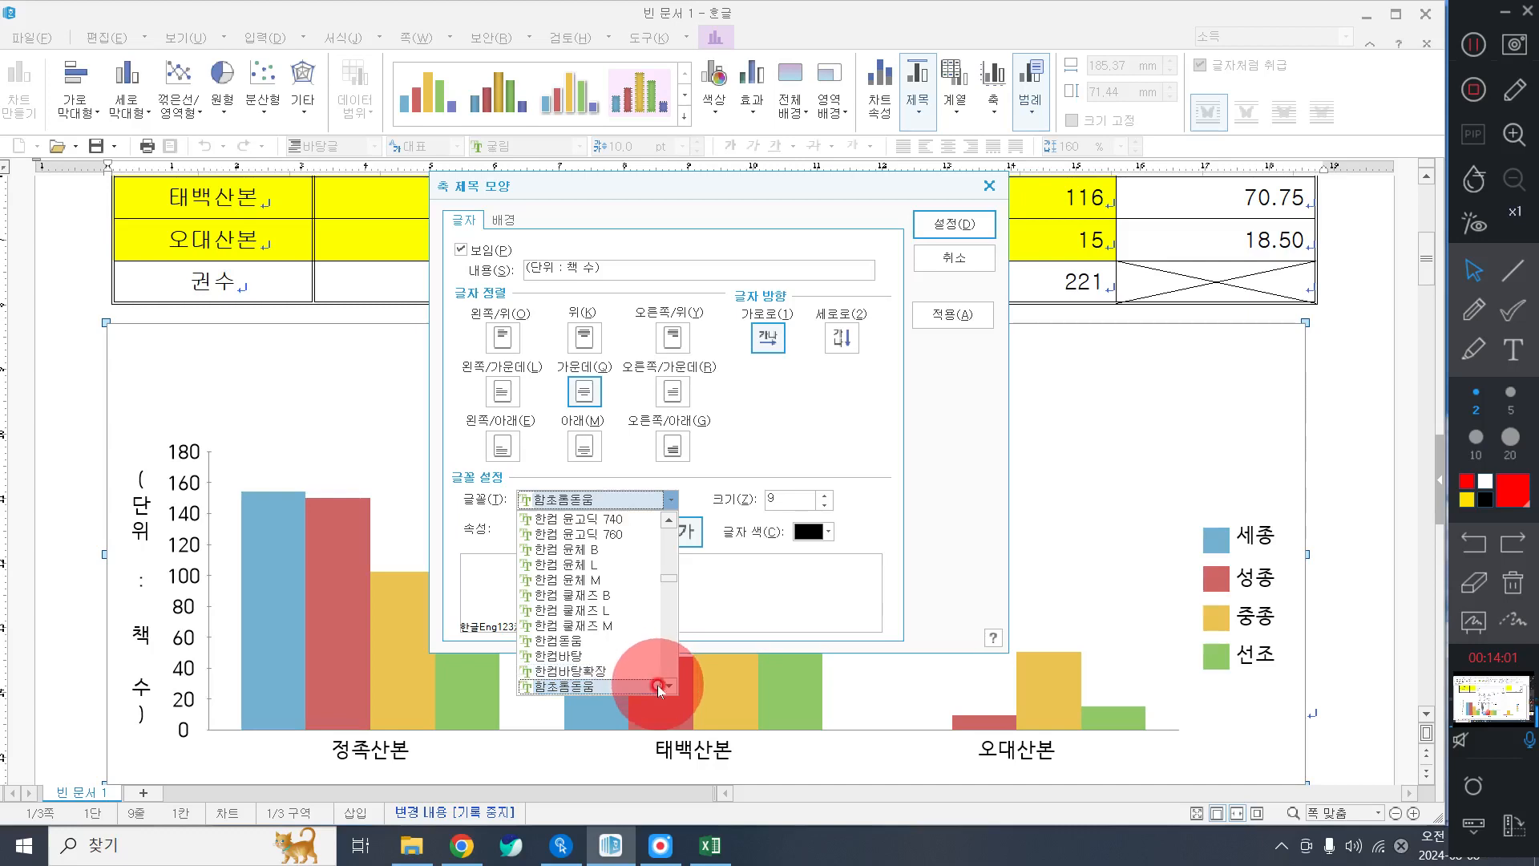
scroll(658, 684, "up", 10)
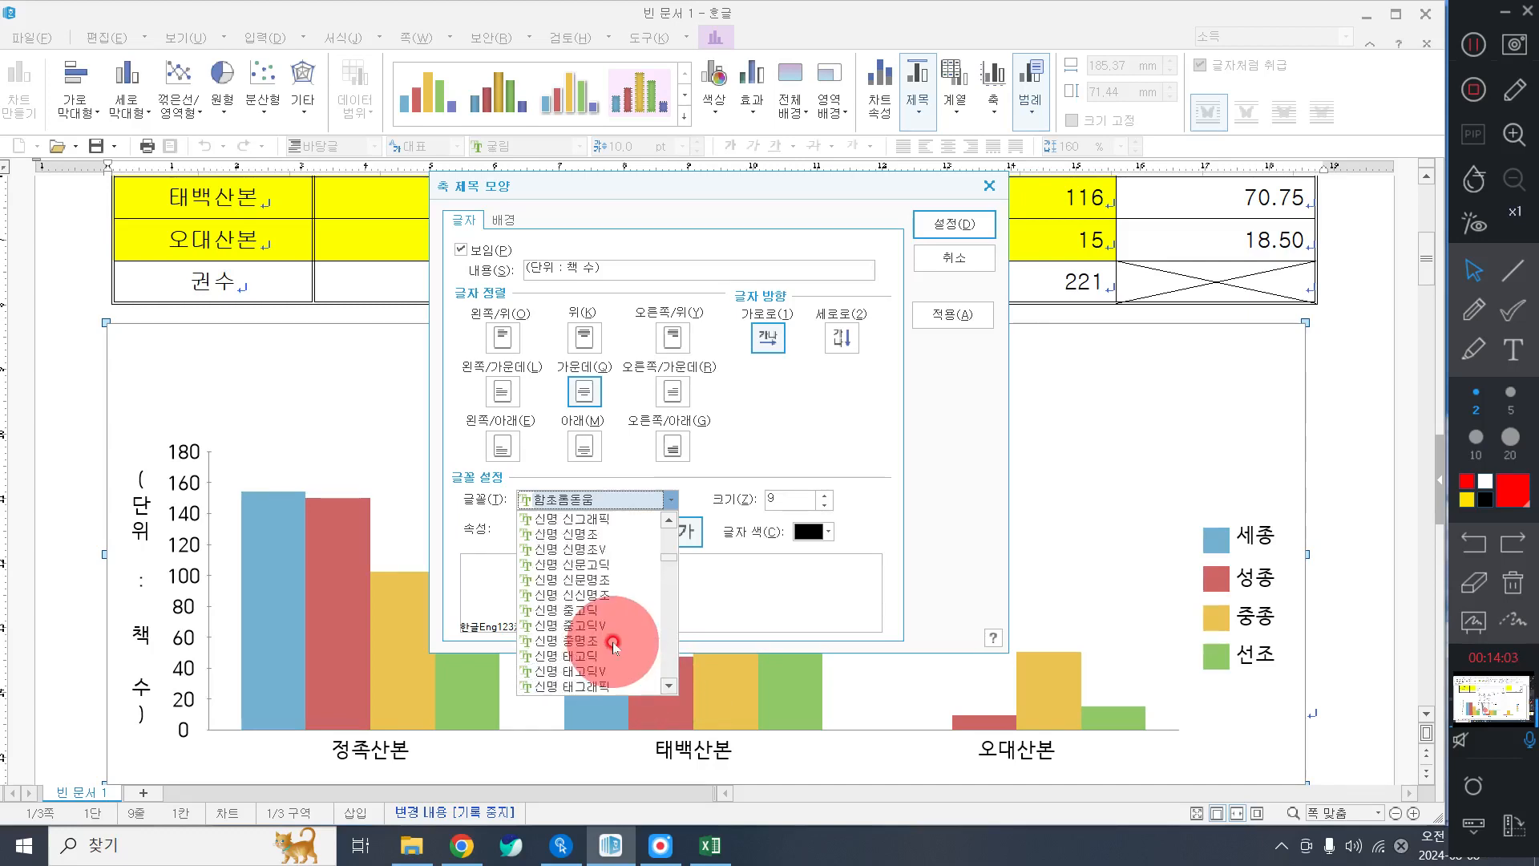
scroll(614, 645, "up", 10)
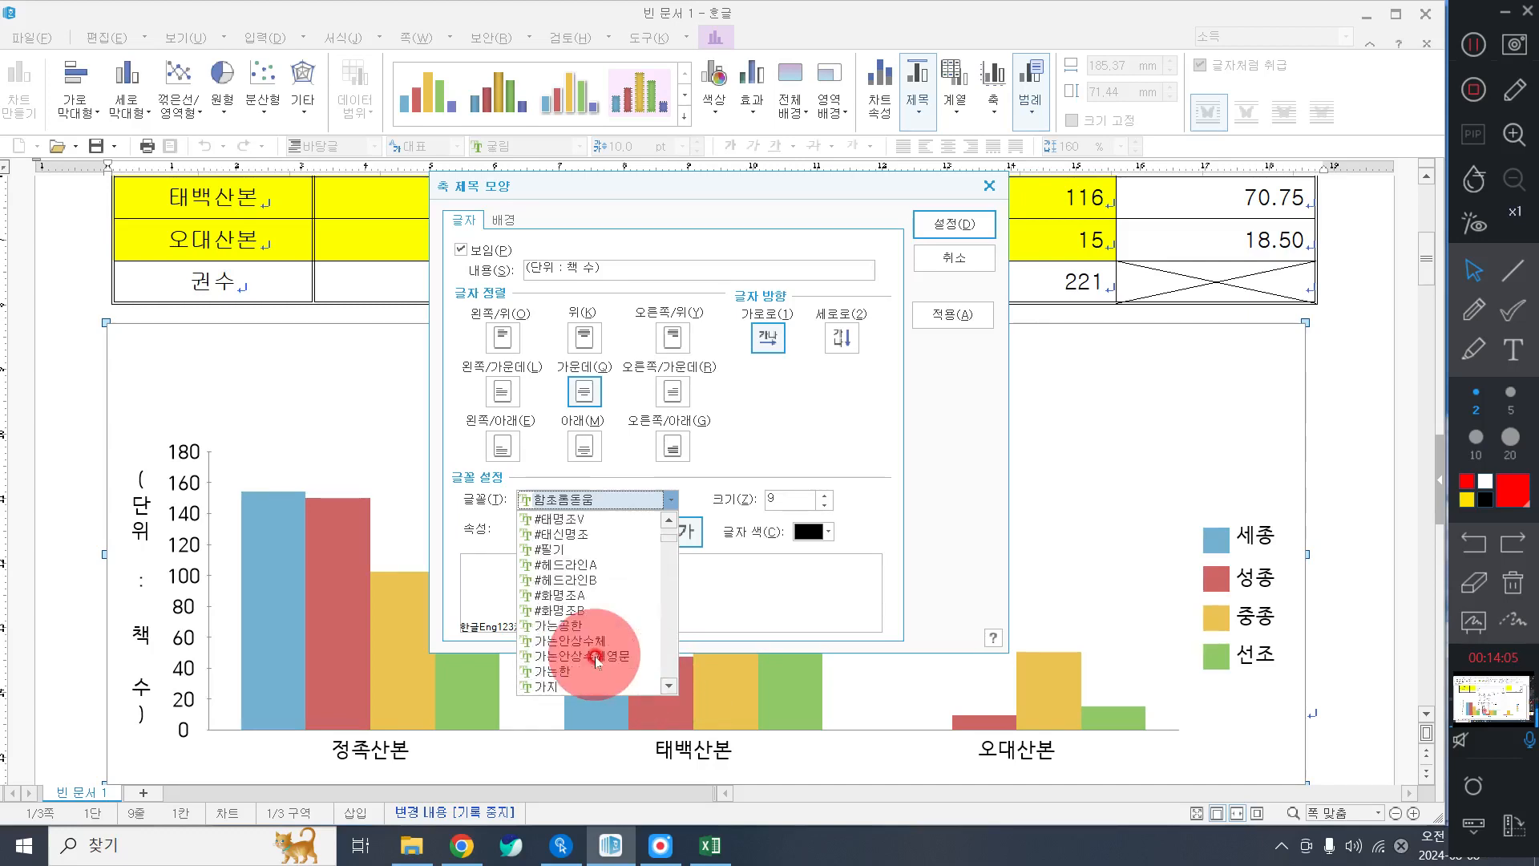
scroll(594, 662, "down", 5)
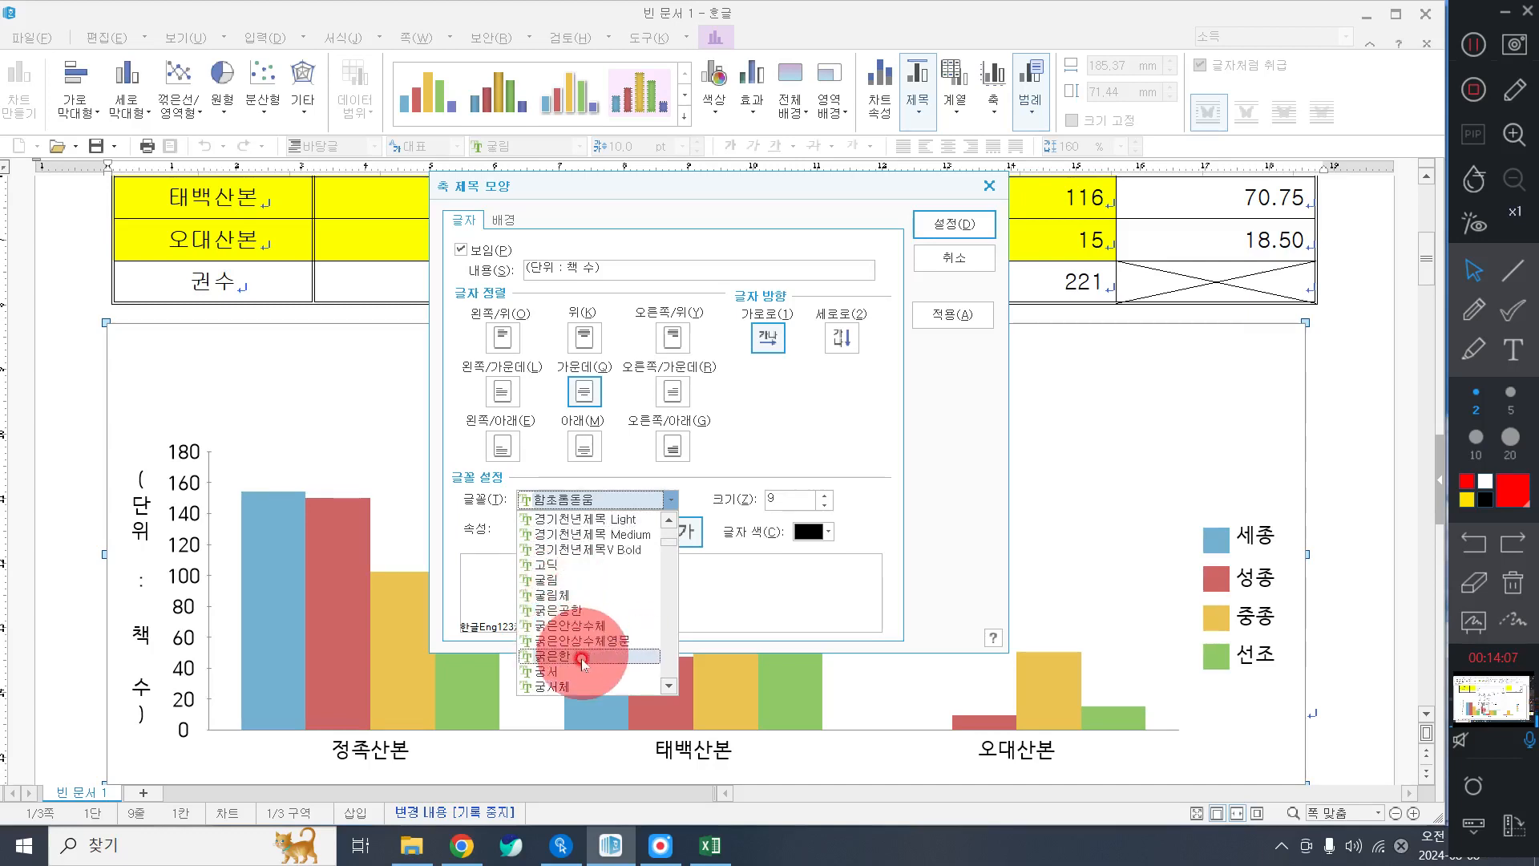
left_click(584, 671)
left_click(534, 532)
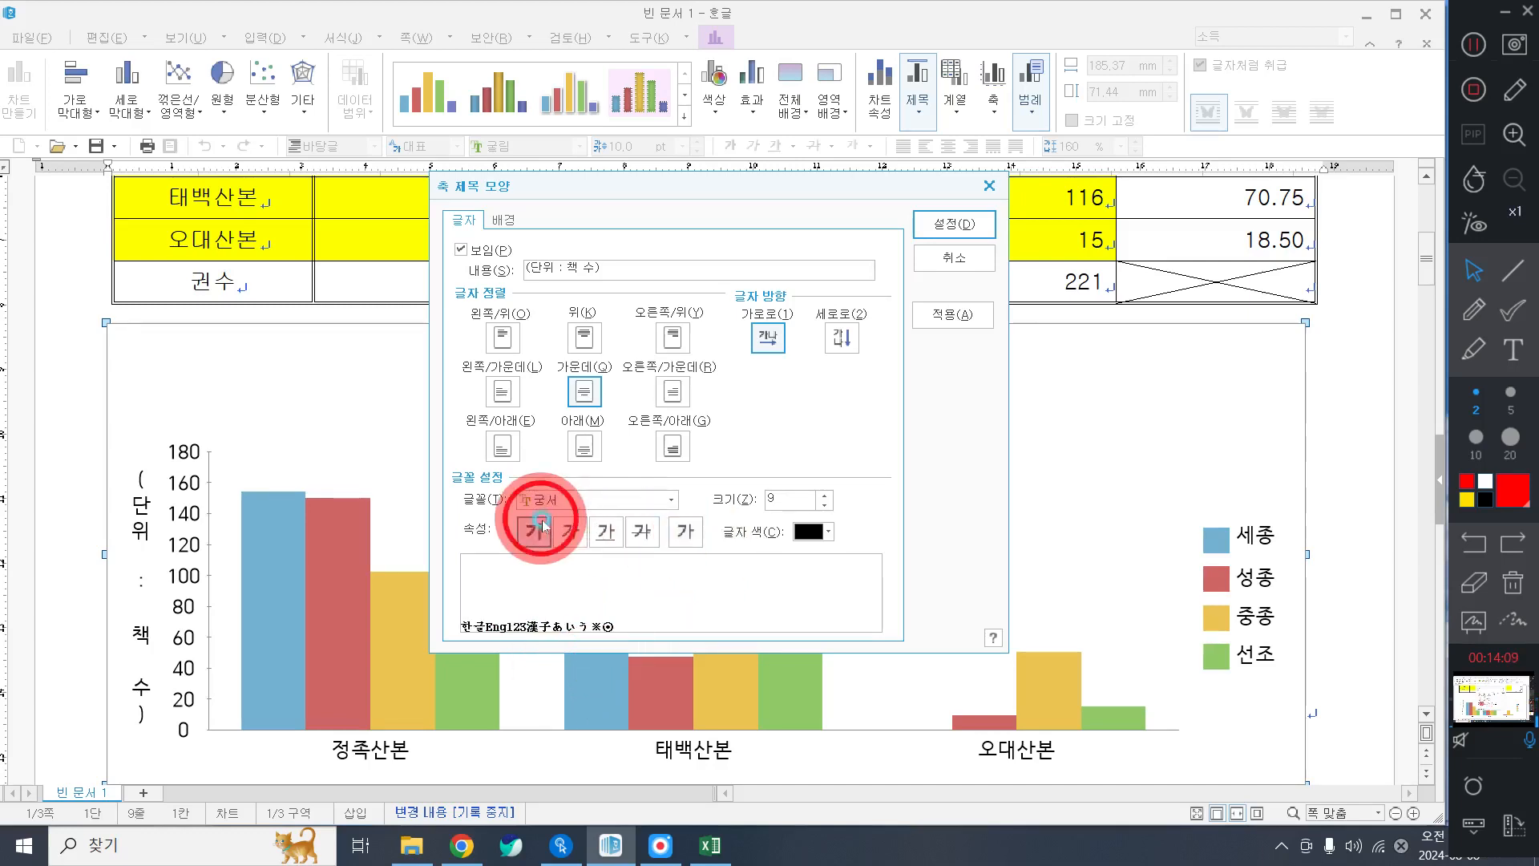
left_click(683, 532)
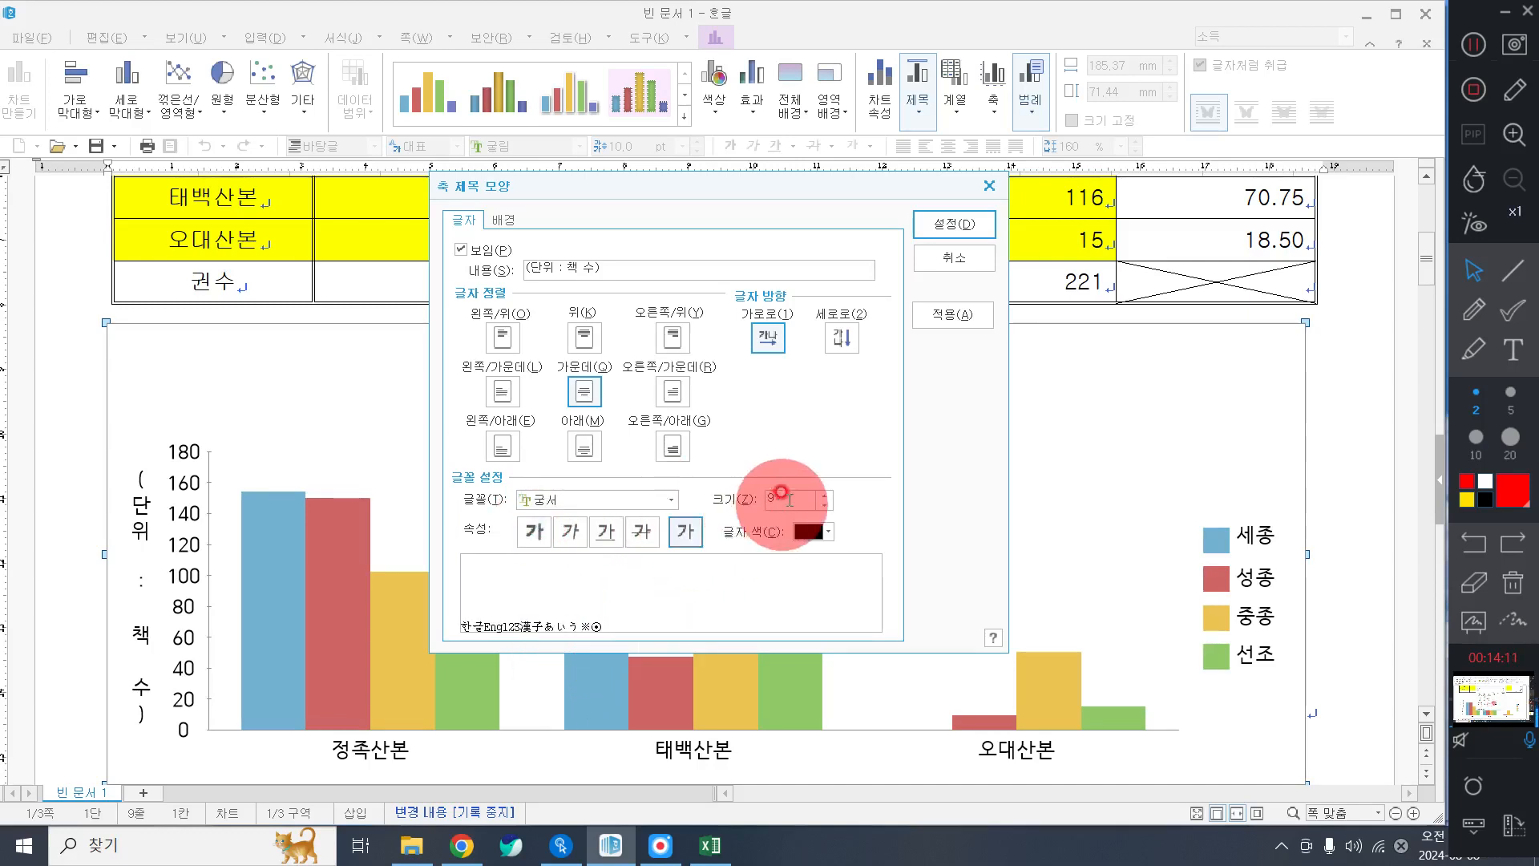
left_click(824, 494)
left_click(923, 226)
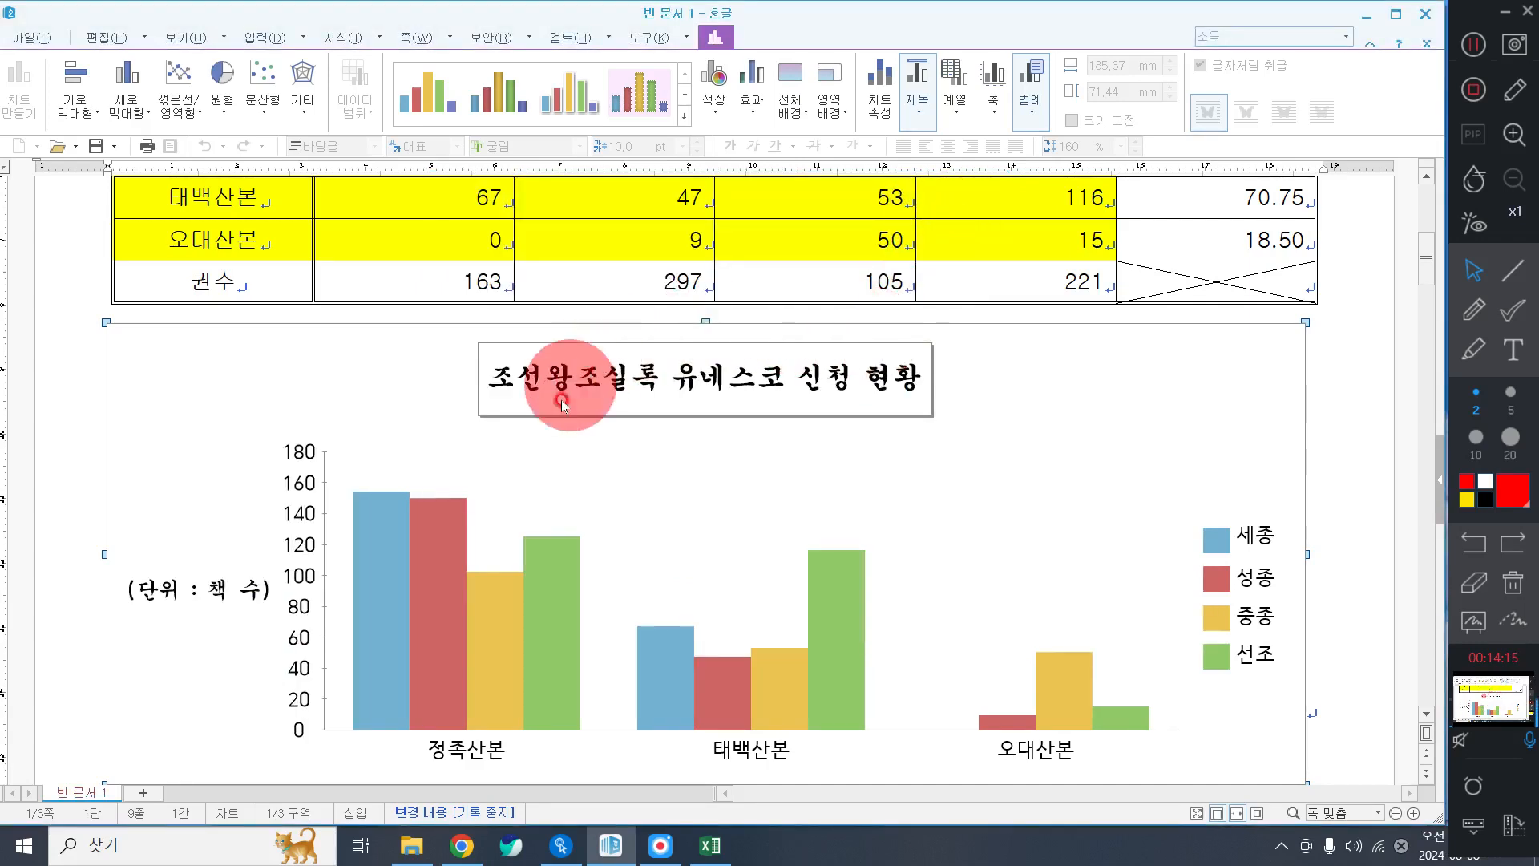
Set the value-axis number labels to 궁서 at 10 pt.
double_click(297, 551)
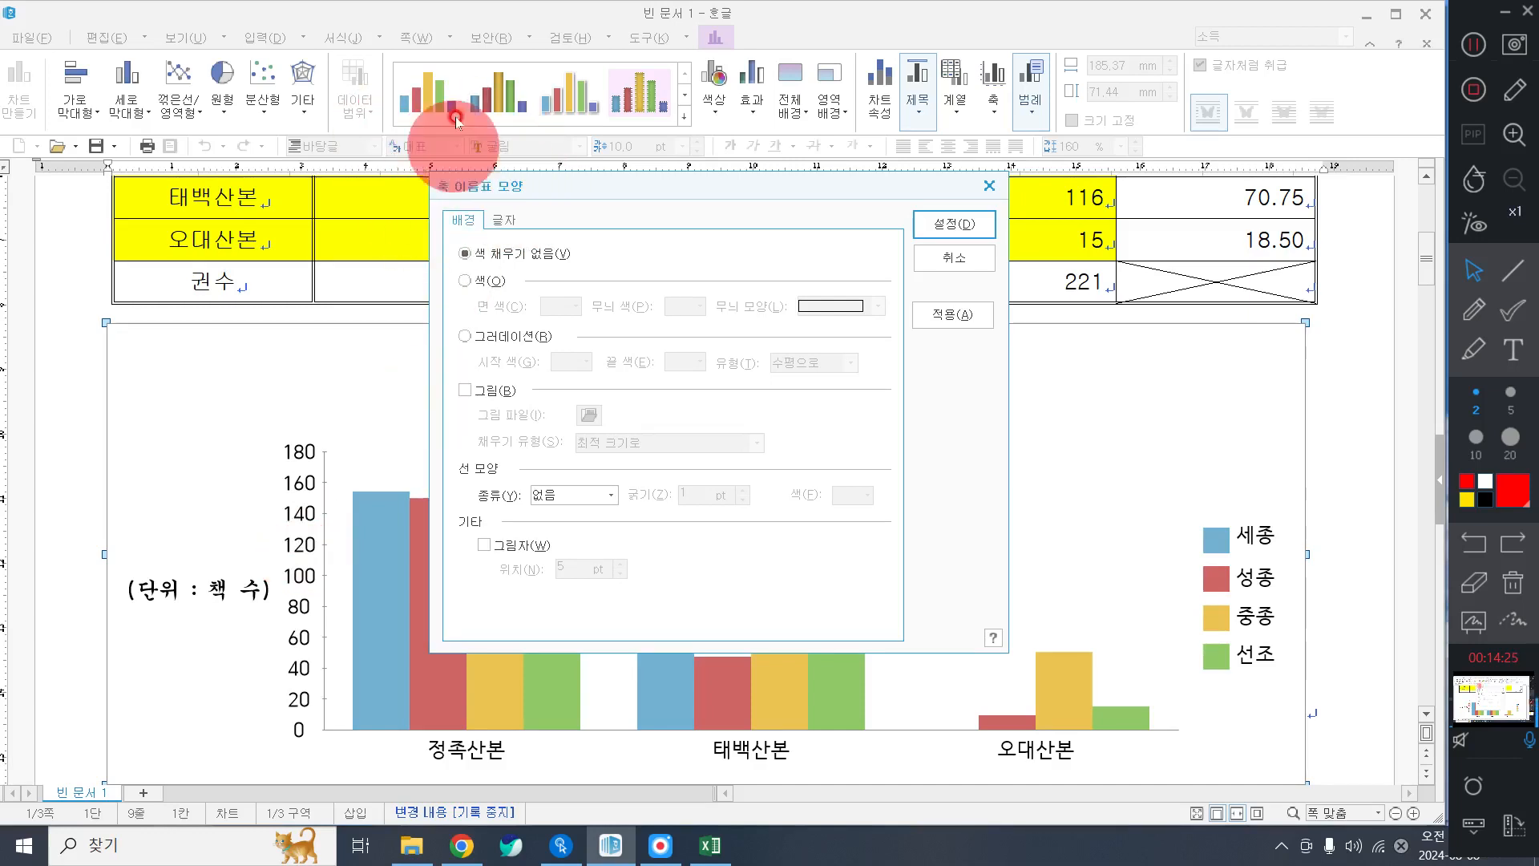
left_click(504, 218)
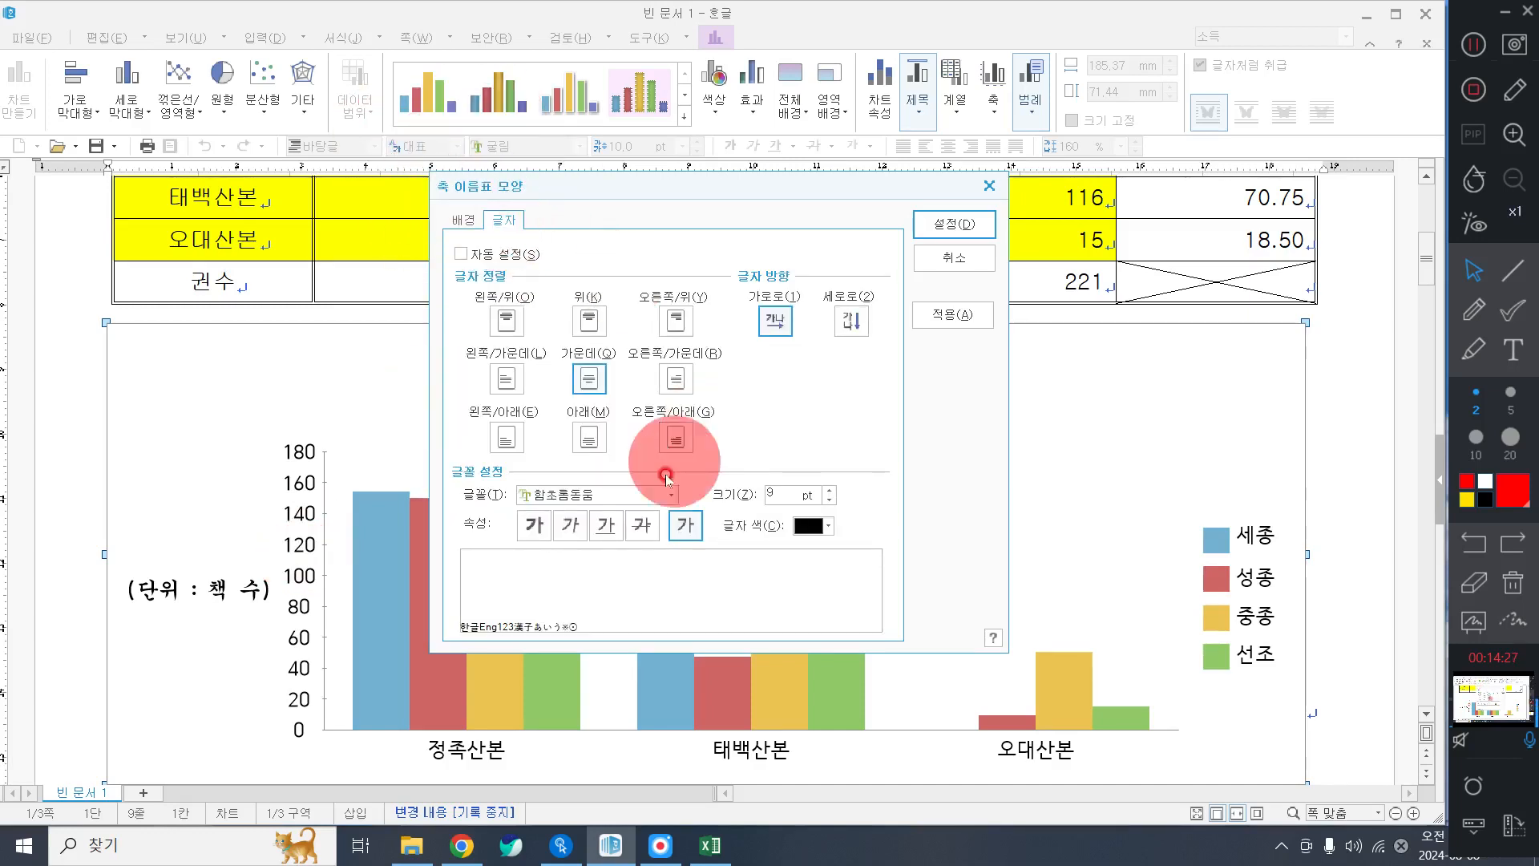
left_click(637, 495)
scroll(625, 566, "up", 5)
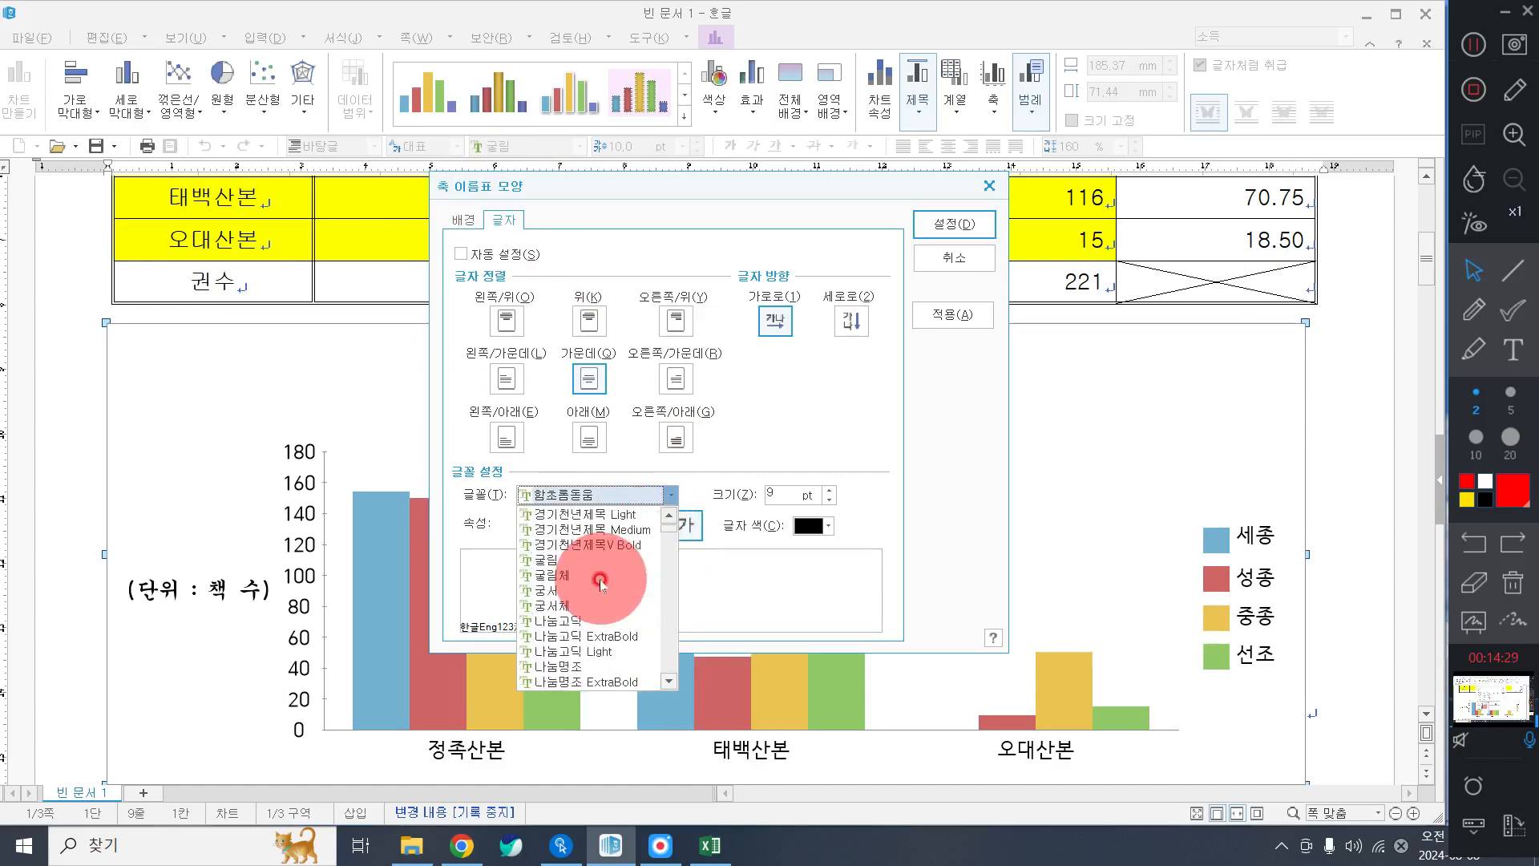
left_click(576, 608)
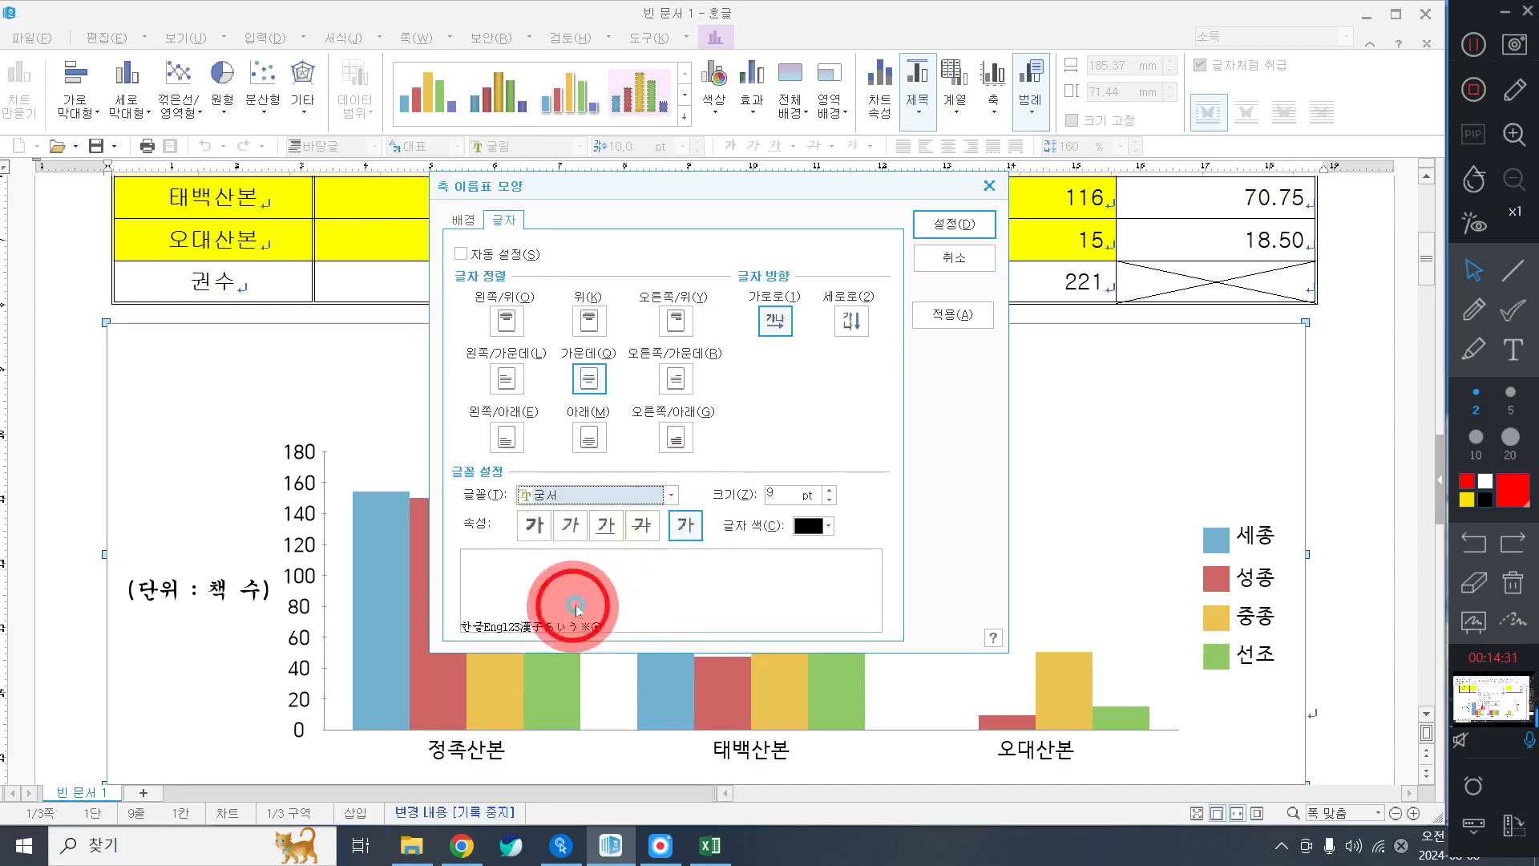
left_click(830, 490)
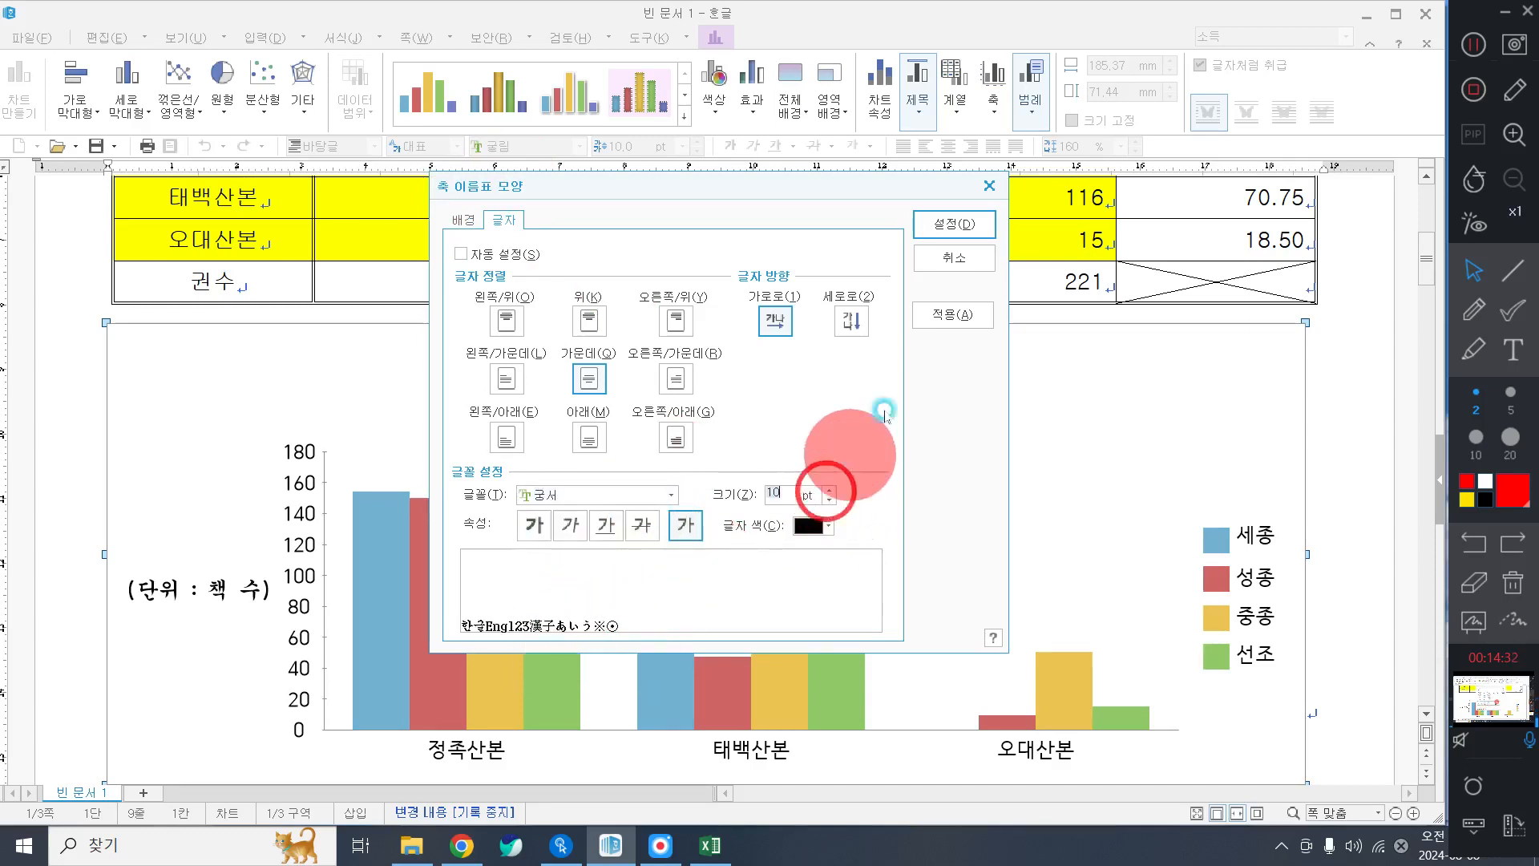
left_click(921, 224)
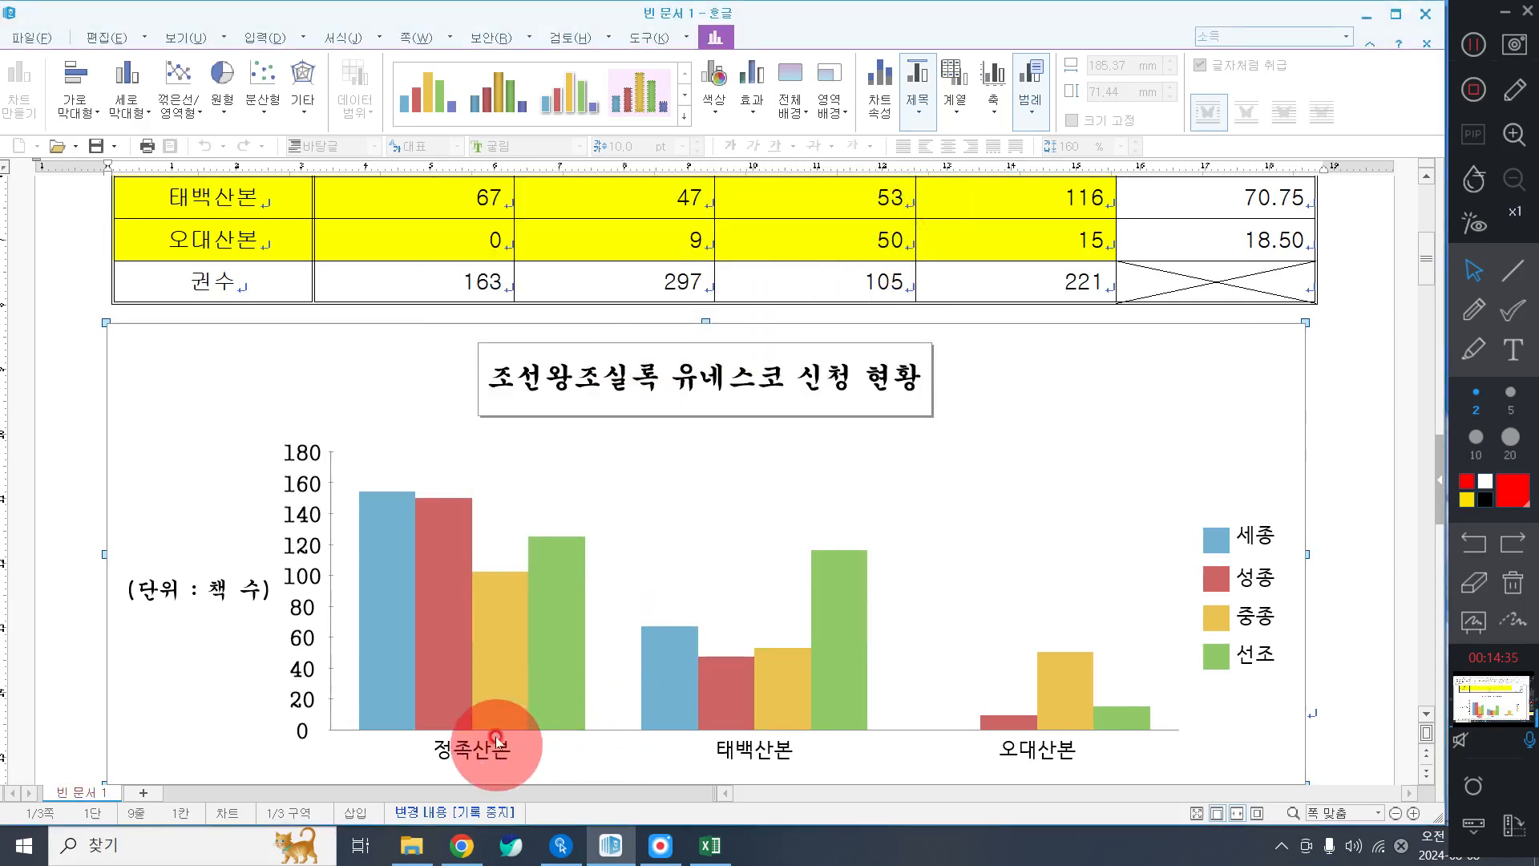
left_click(1474, 46)
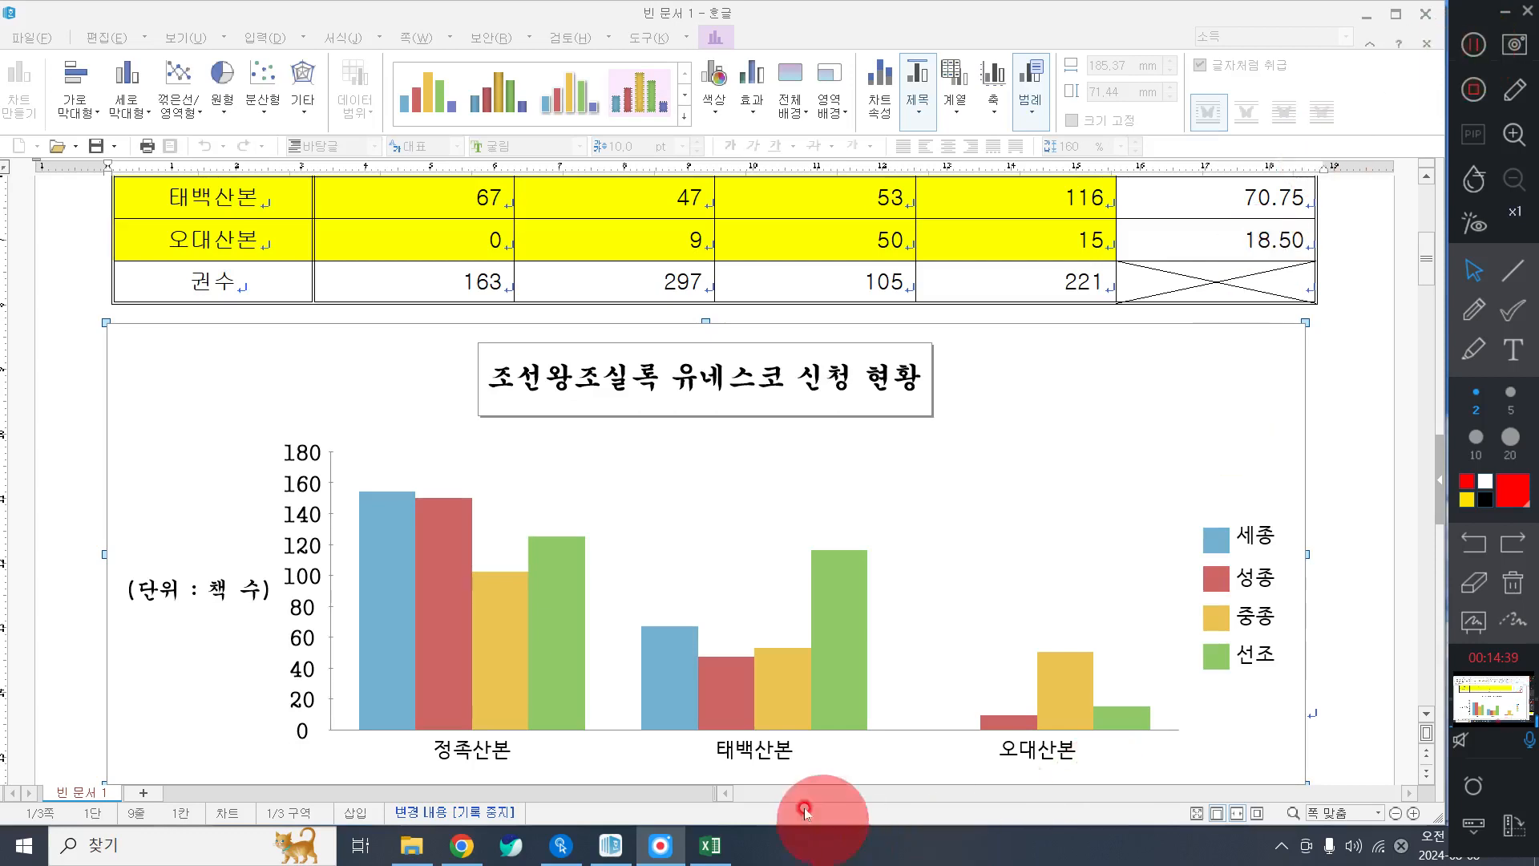
left_click(775, 776)
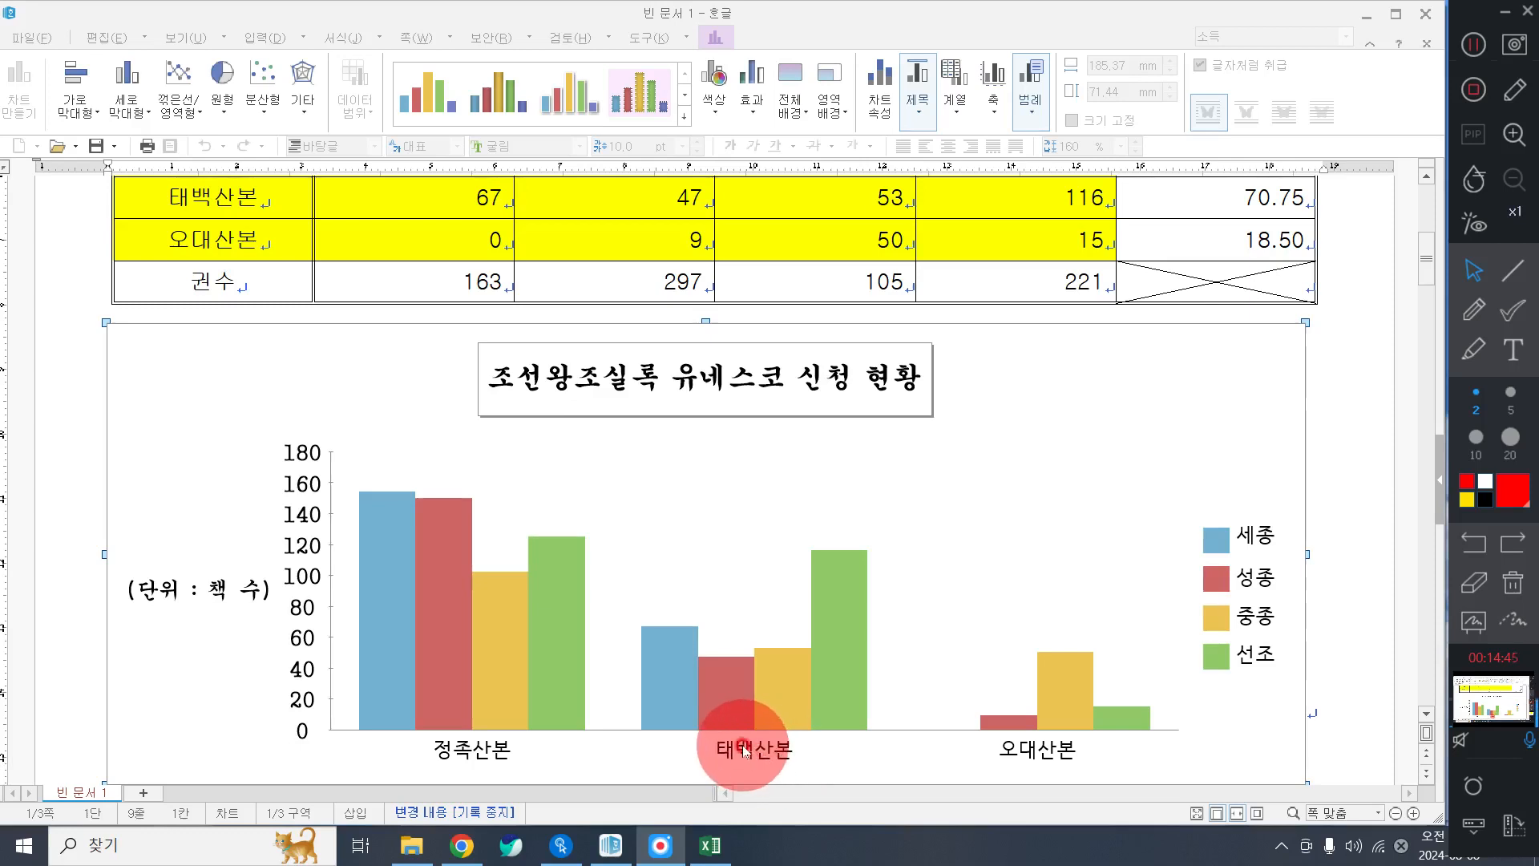
Set the category-axis labels 정족산본, 태백산본, 오대산본 to 궁서 at 10 pt.
double_click(743, 750)
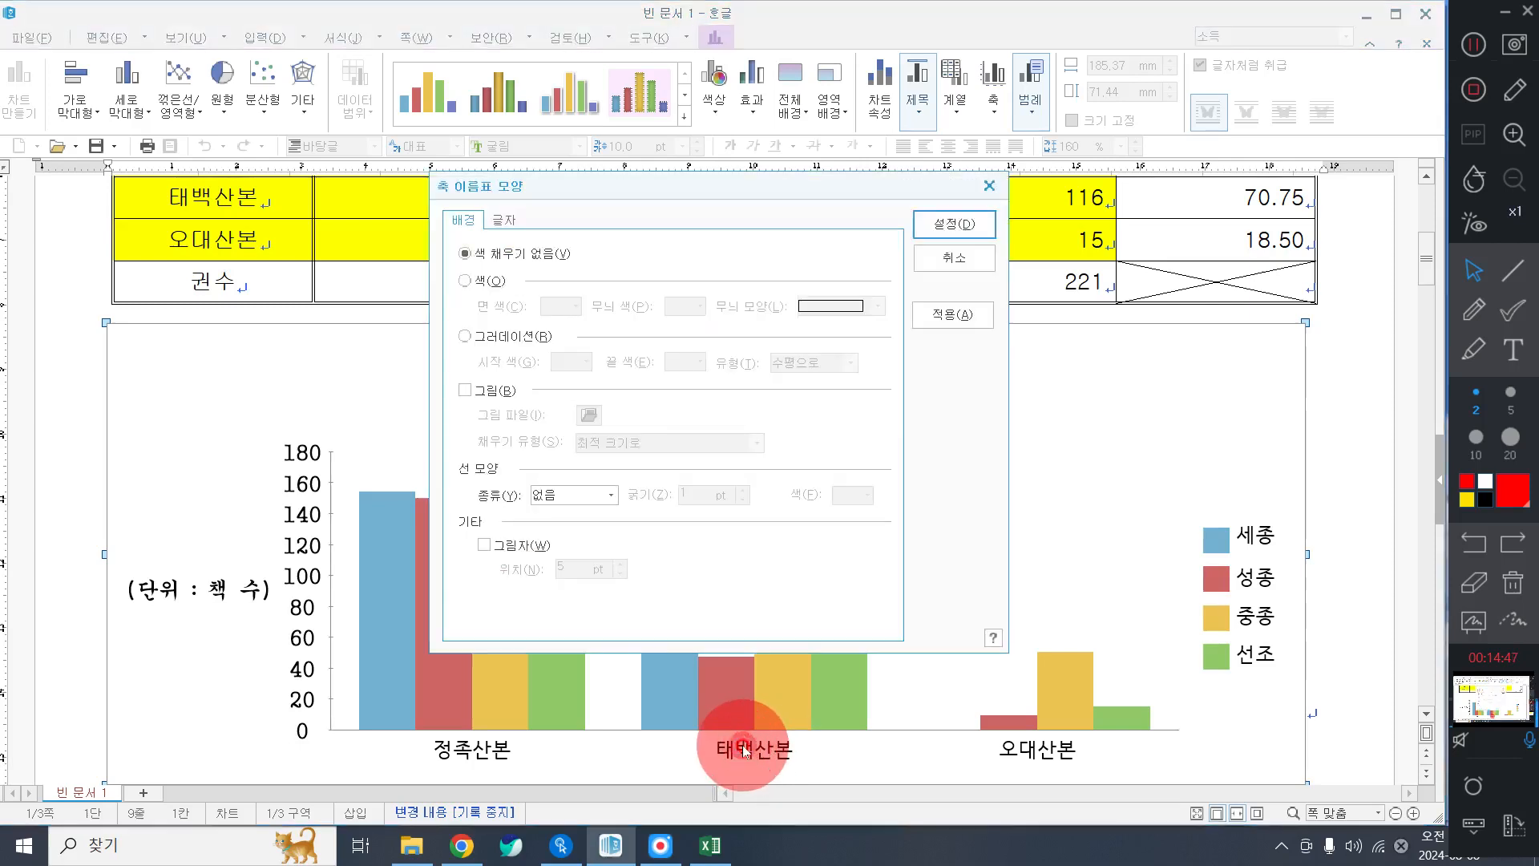
left_click(503, 220)
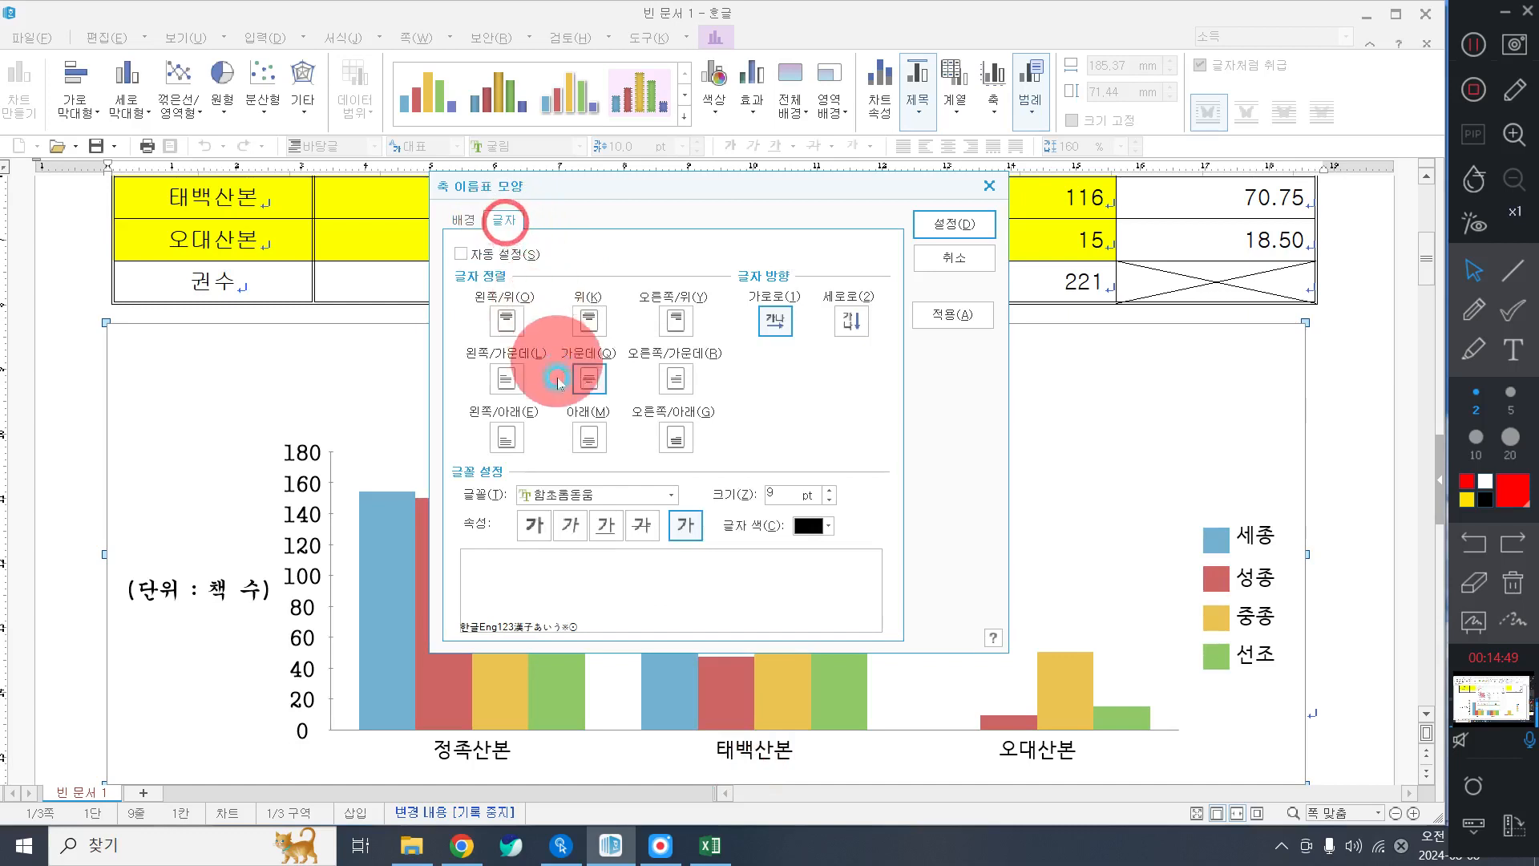
left_click(591, 495)
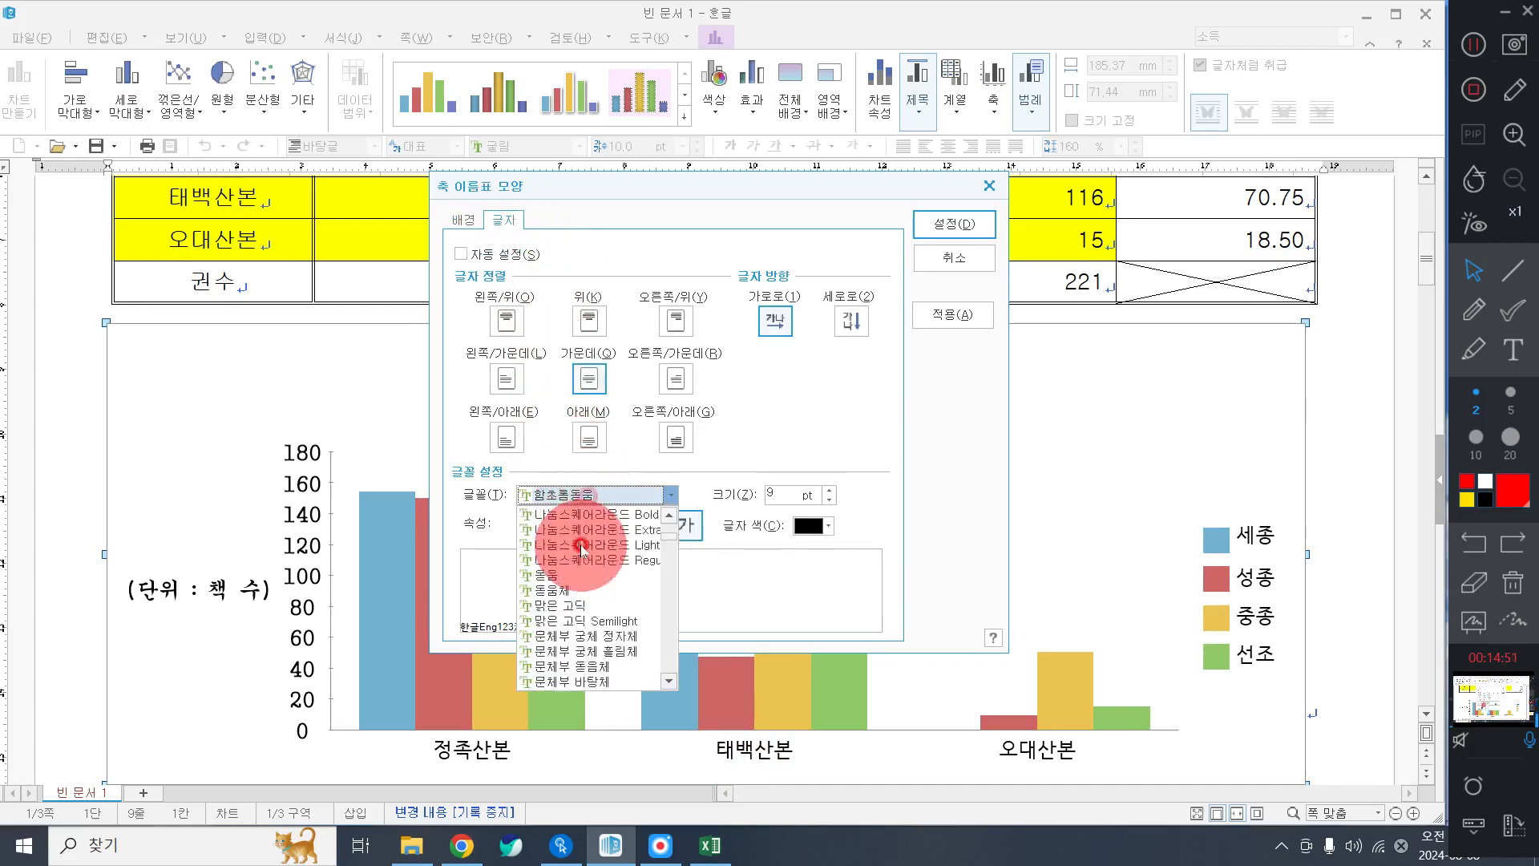
scroll(583, 561, "down", 5)
left_click(556, 646)
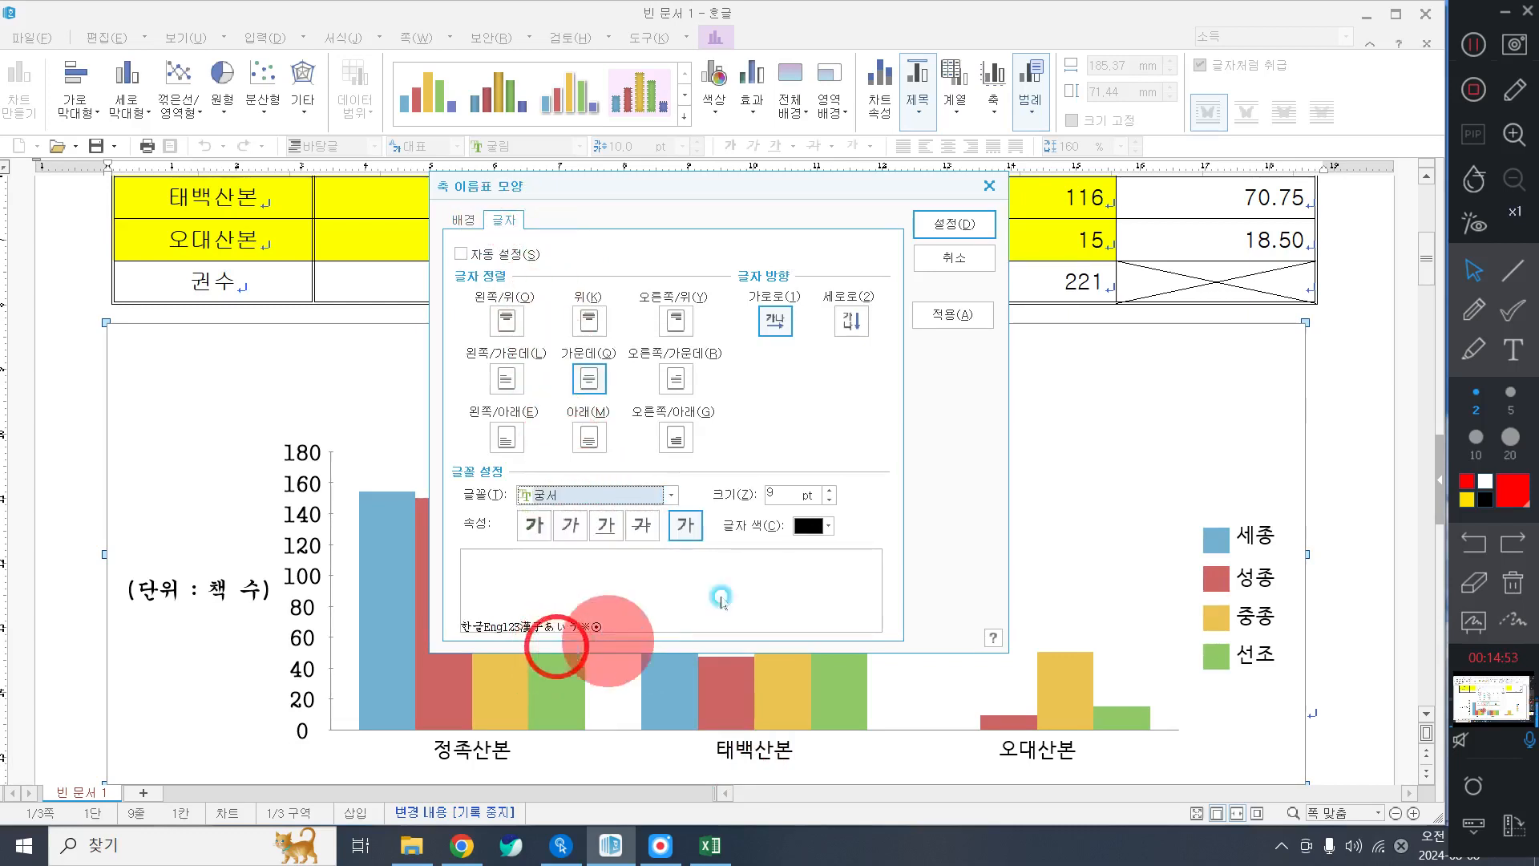
left_click(830, 490)
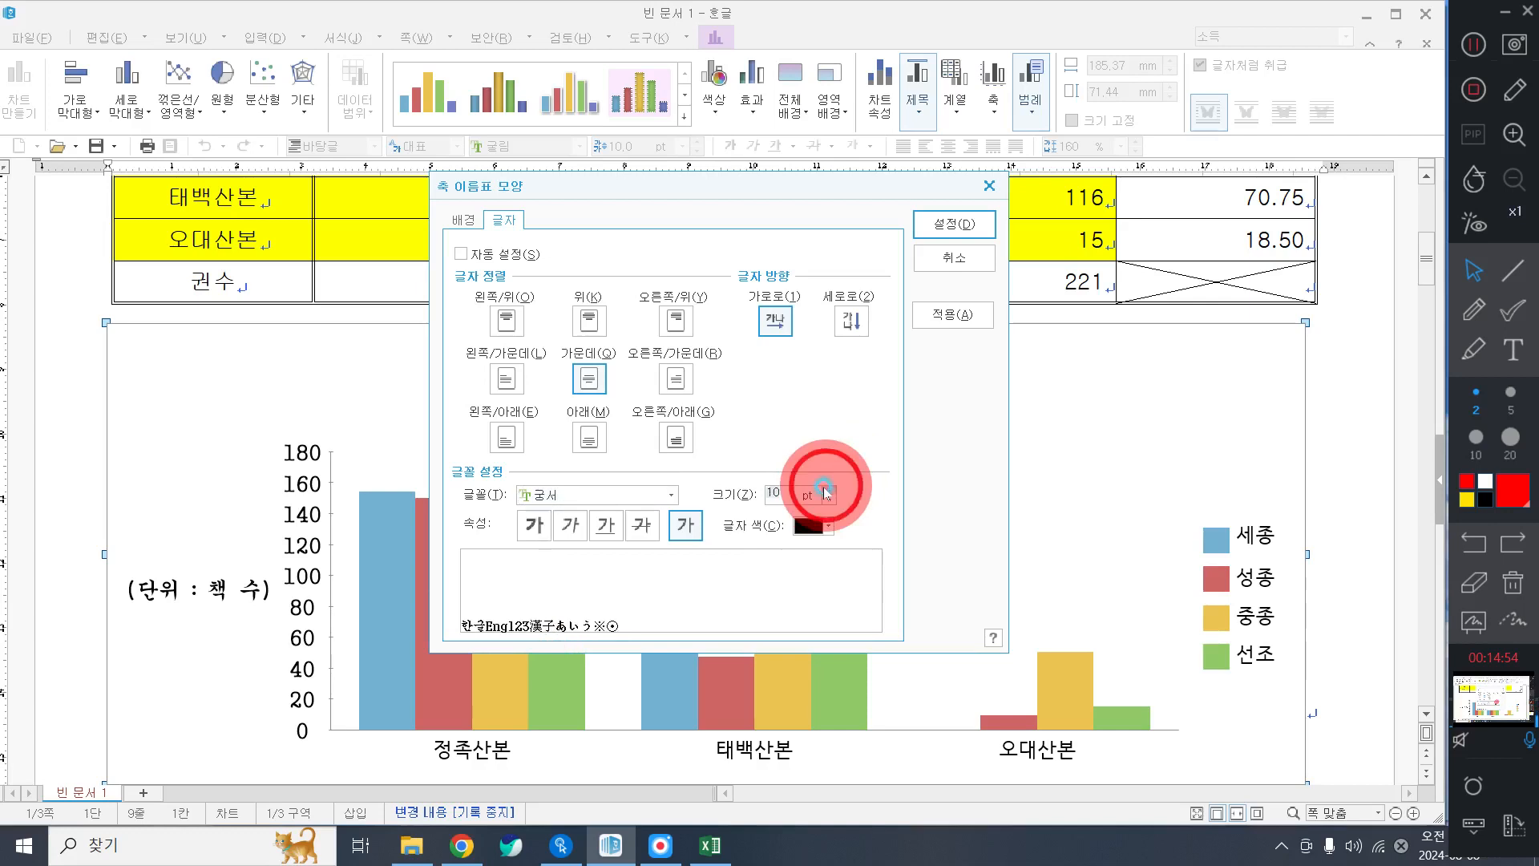
left_click(947, 212)
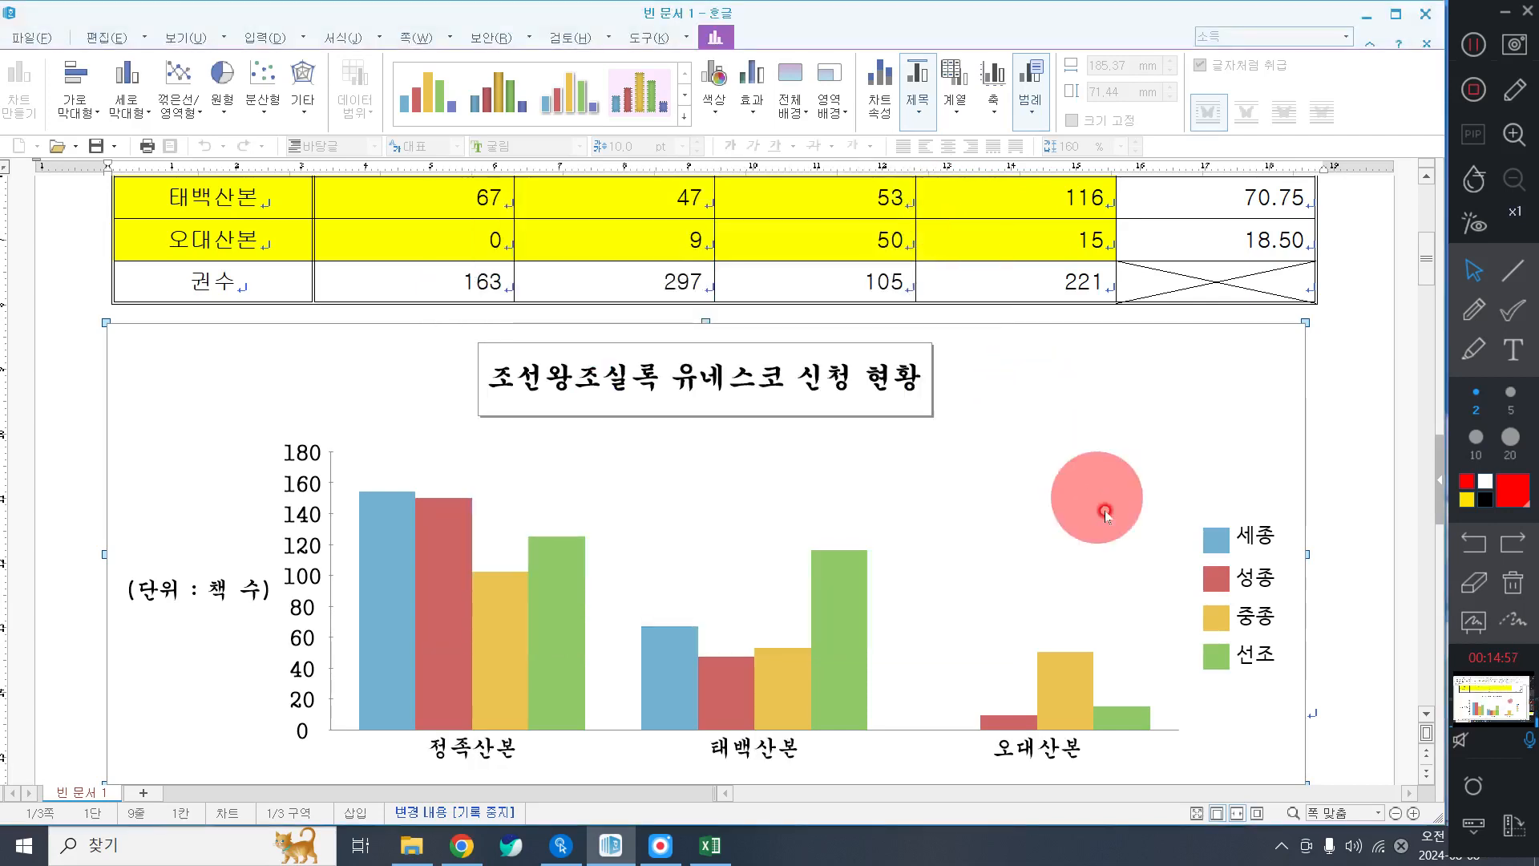
Give the chart legend a single-line (한 줄로) border.
double_click(1253, 538)
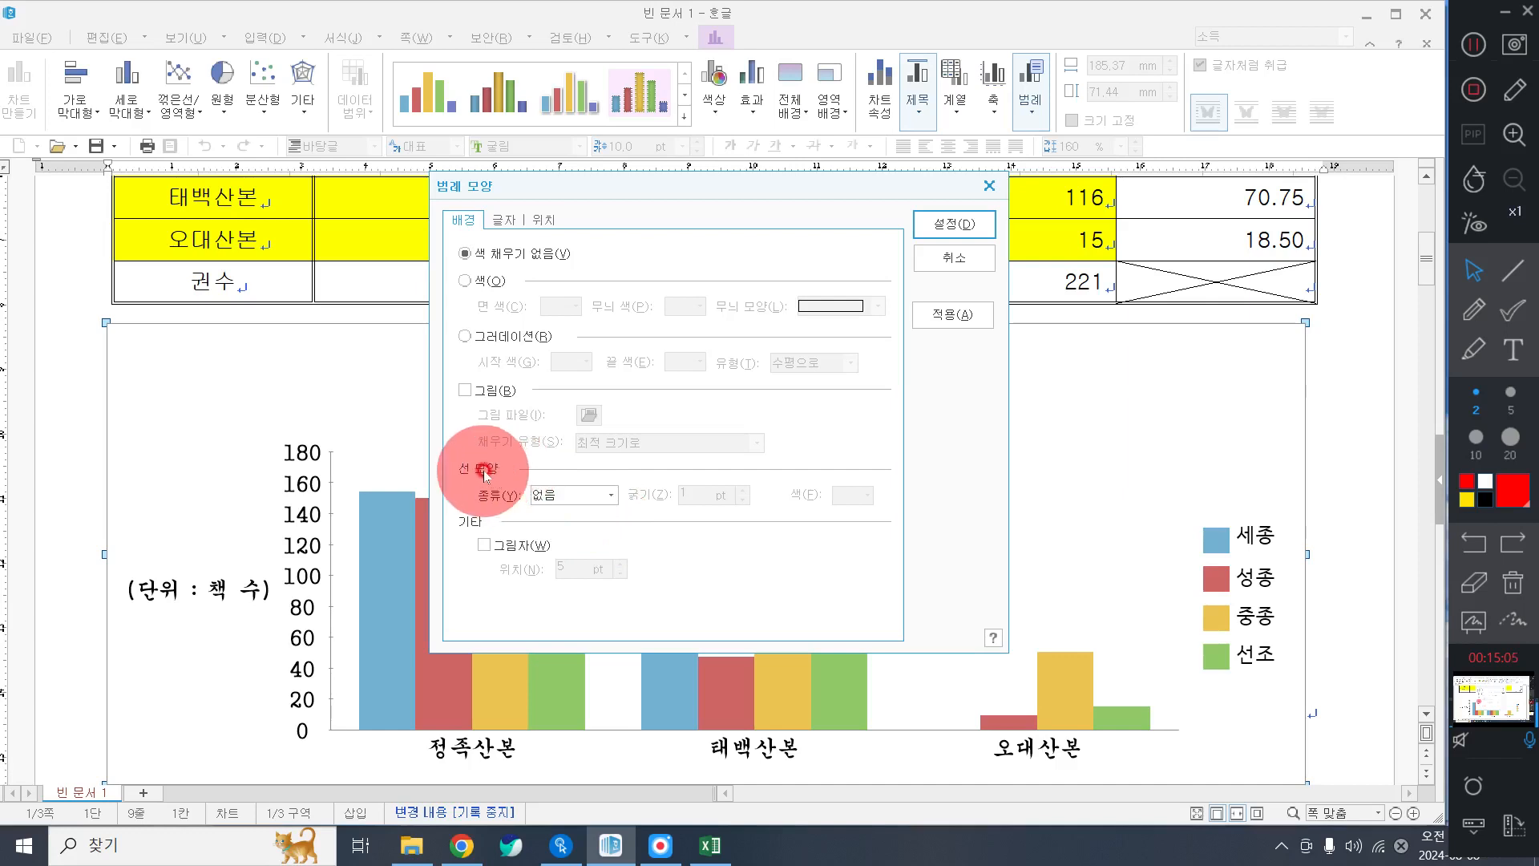
left_click(593, 496)
left_click(591, 518)
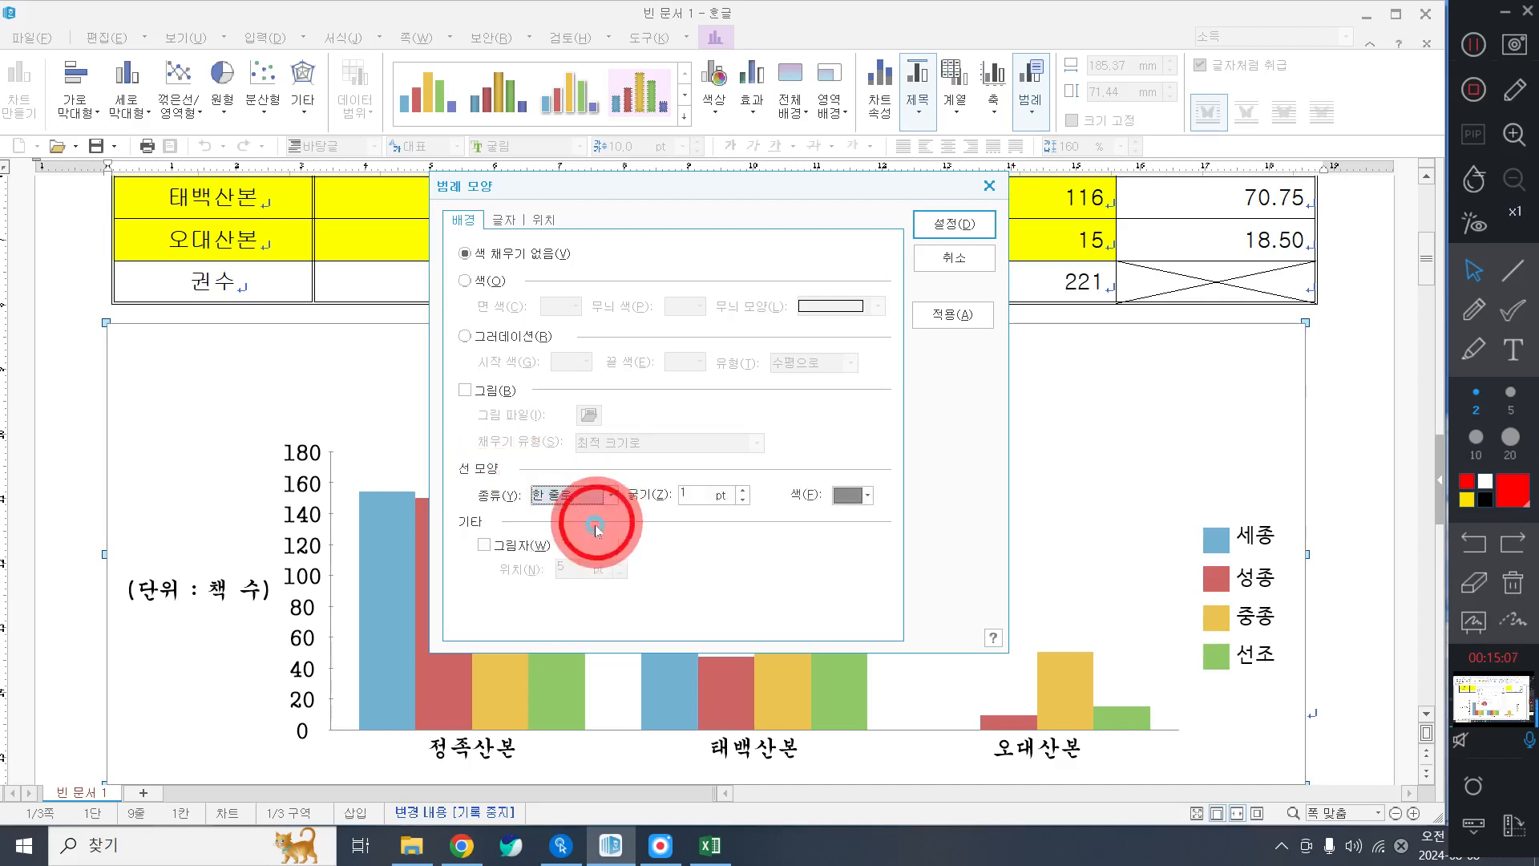
Set the legend entries to the 궁서 font at 10 pt and apply the changes.
left_click(503, 220)
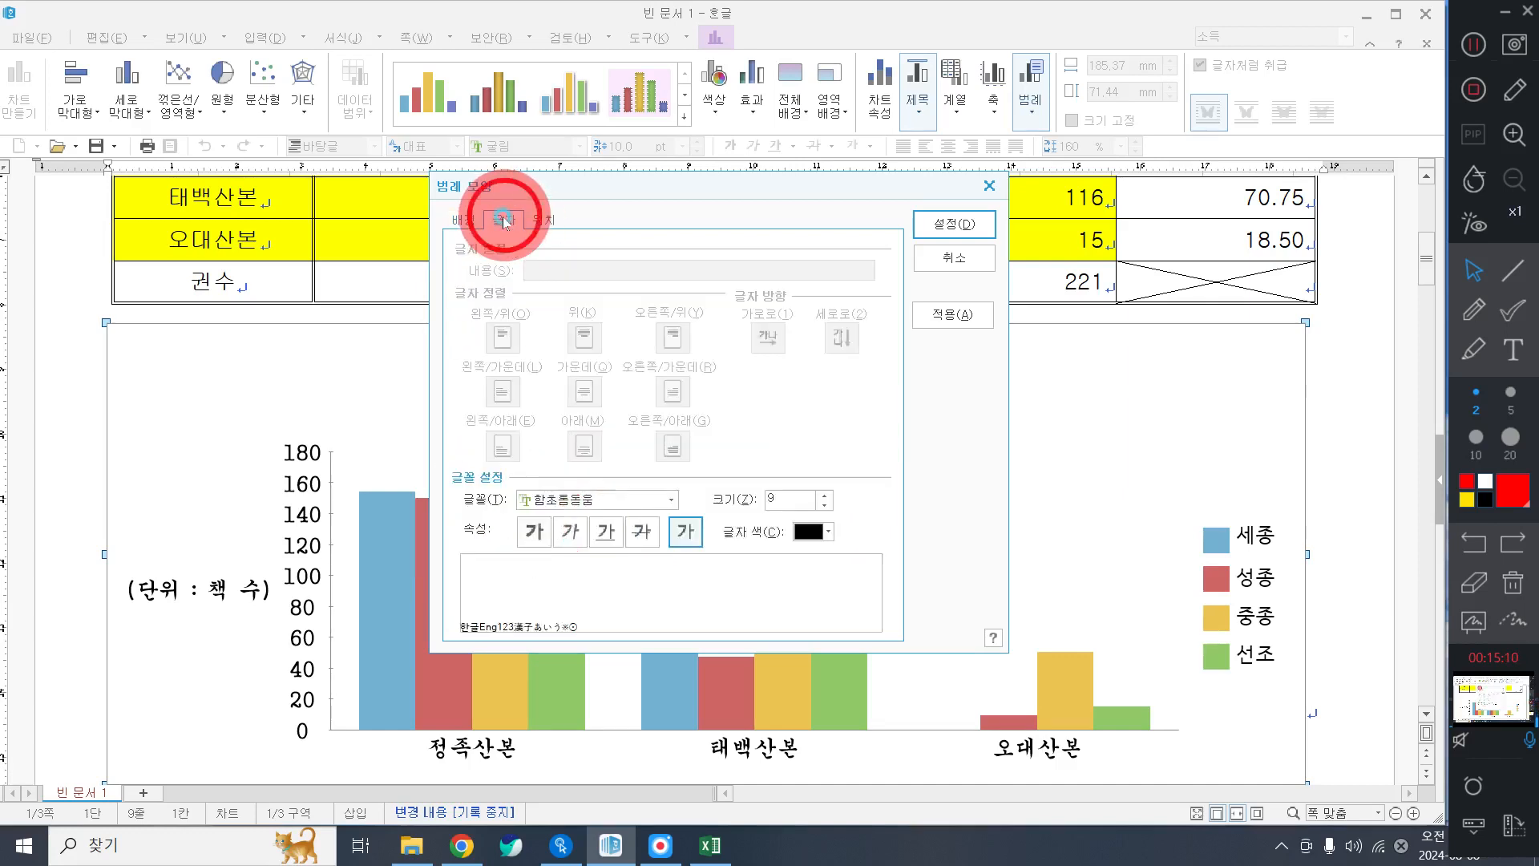
left_click(584, 499)
scroll(581, 641, "up", 10)
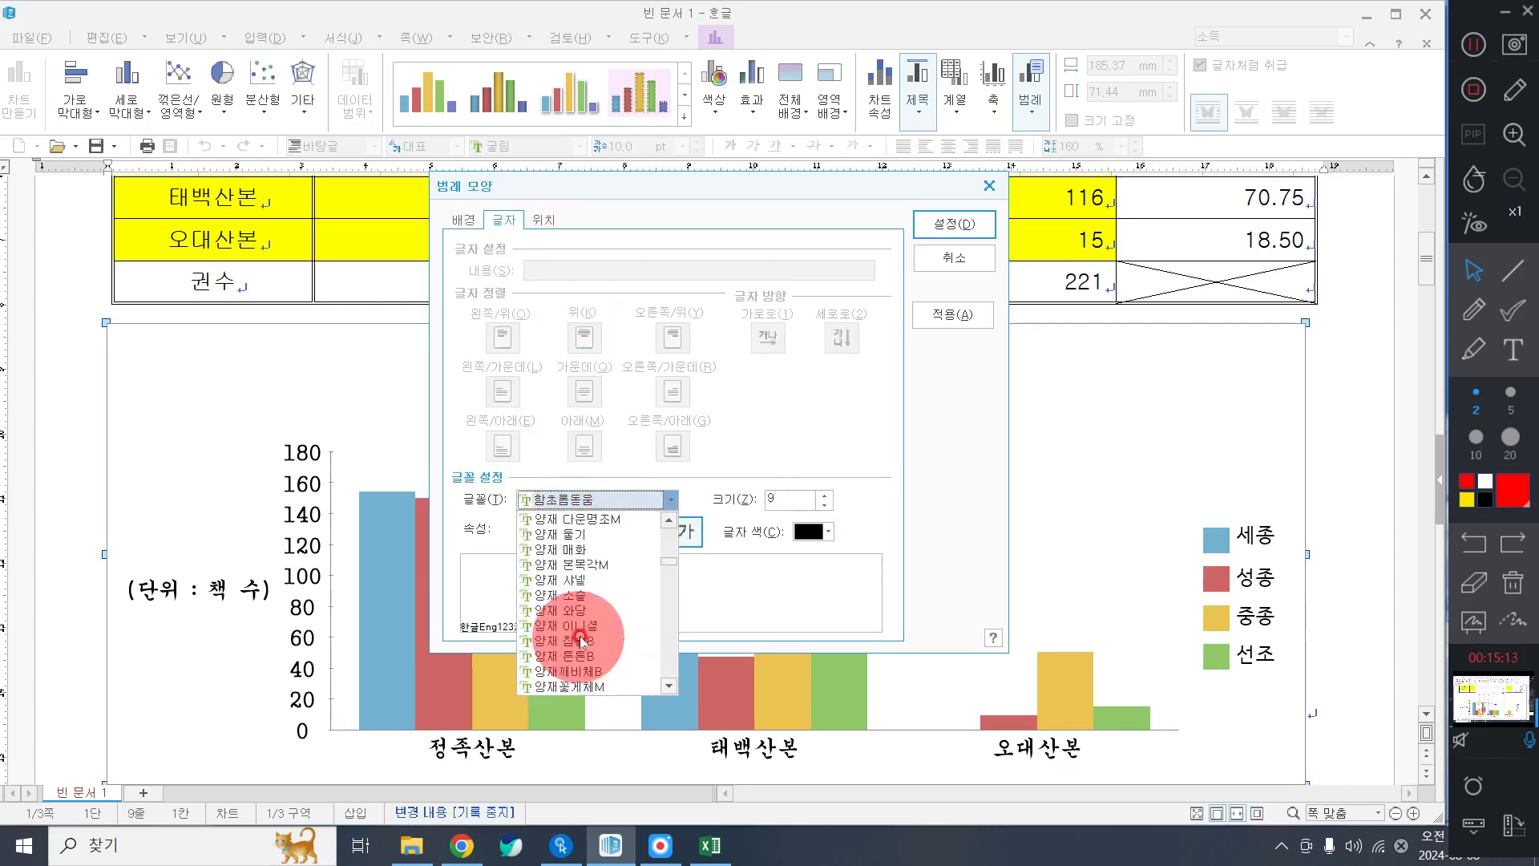
scroll(580, 639, "up", 8)
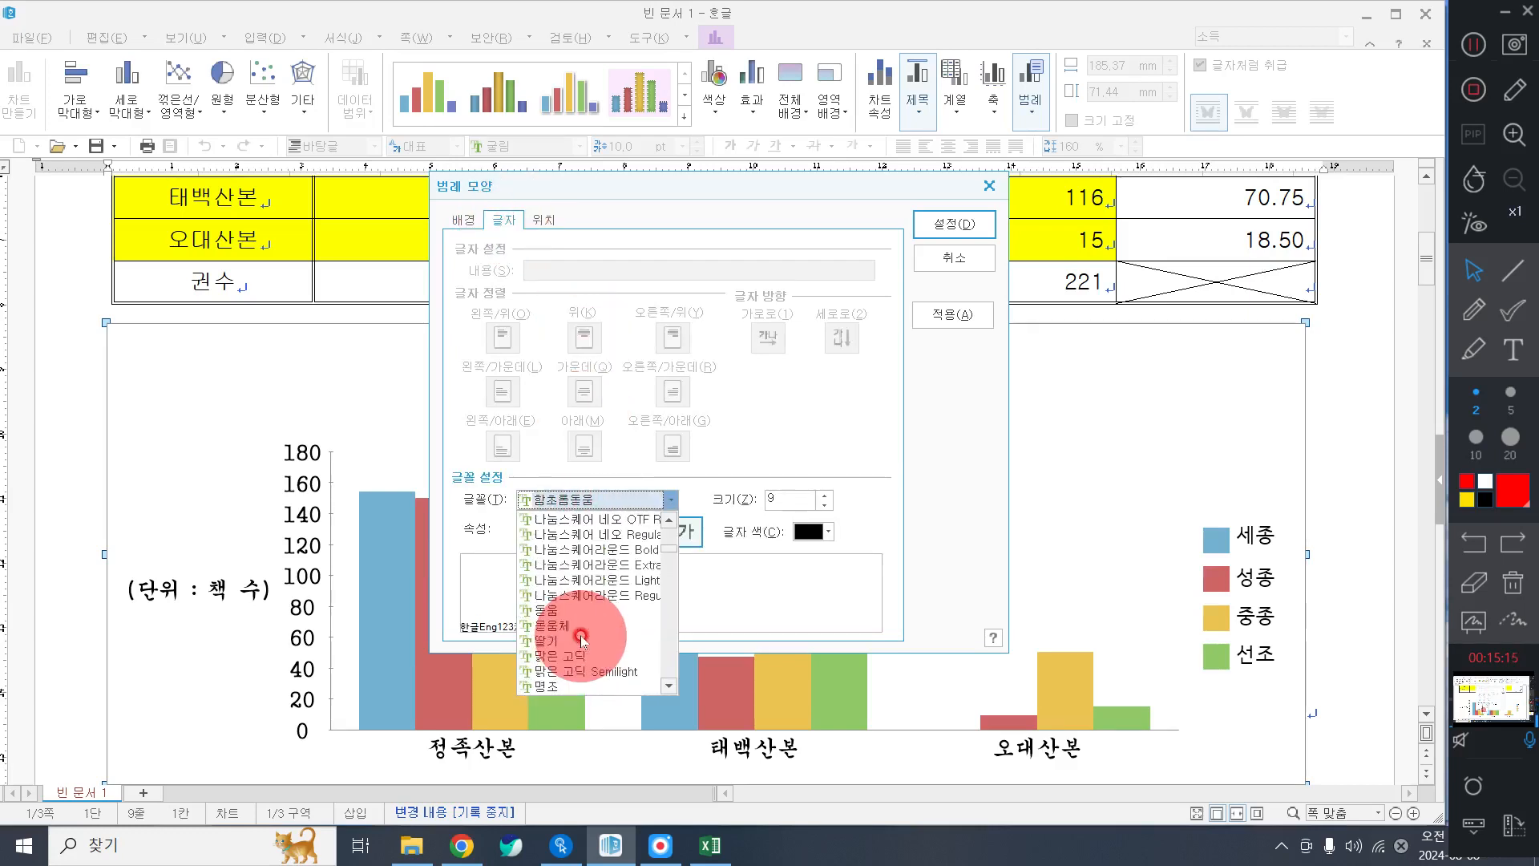
scroll(577, 617, "up", 3)
left_click(554, 565)
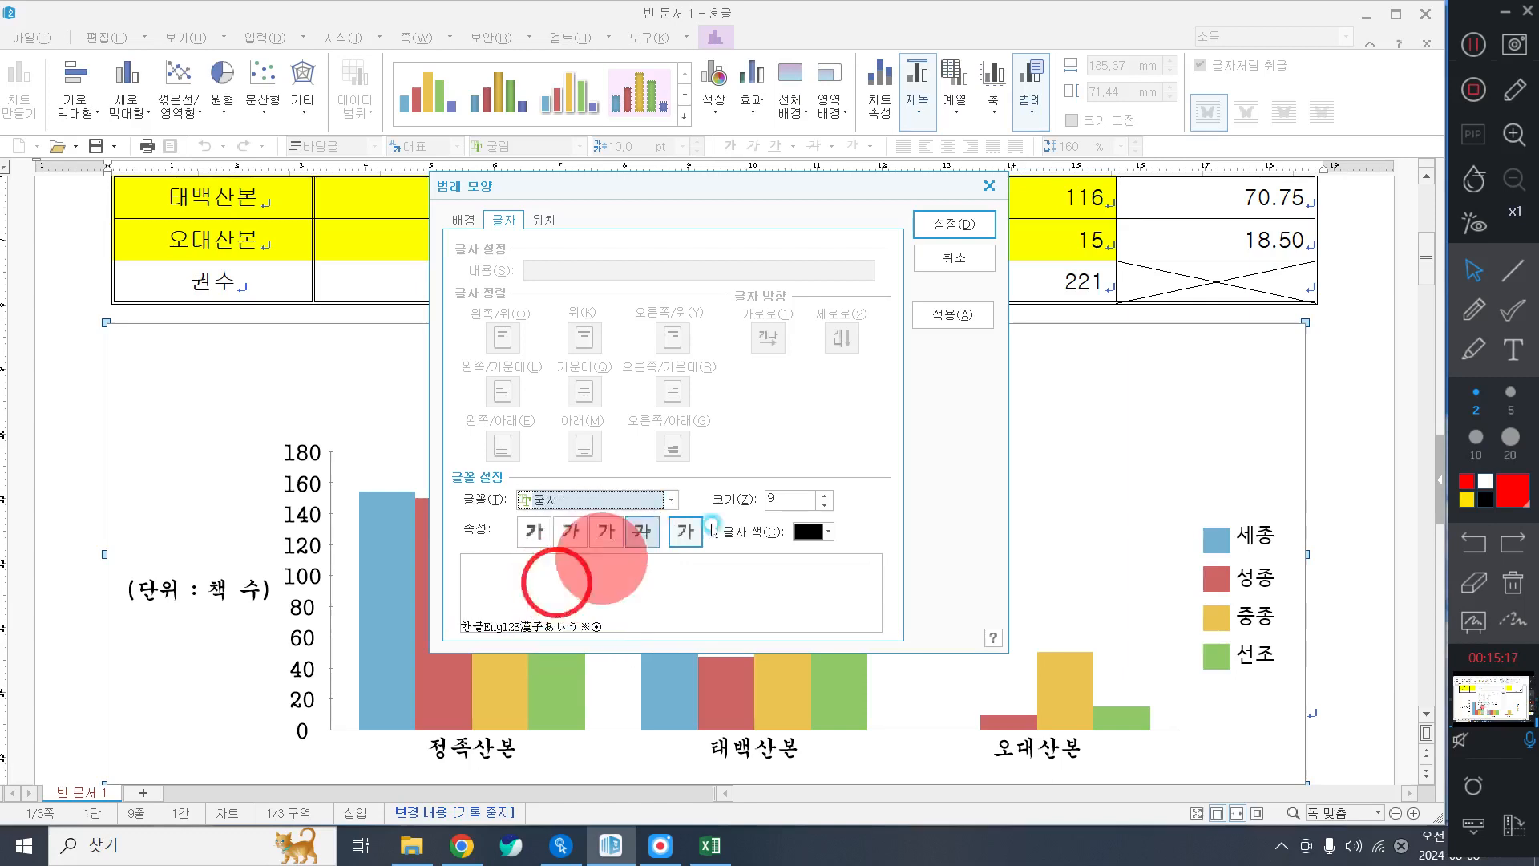
left_click(832, 495)
left_click(959, 214)
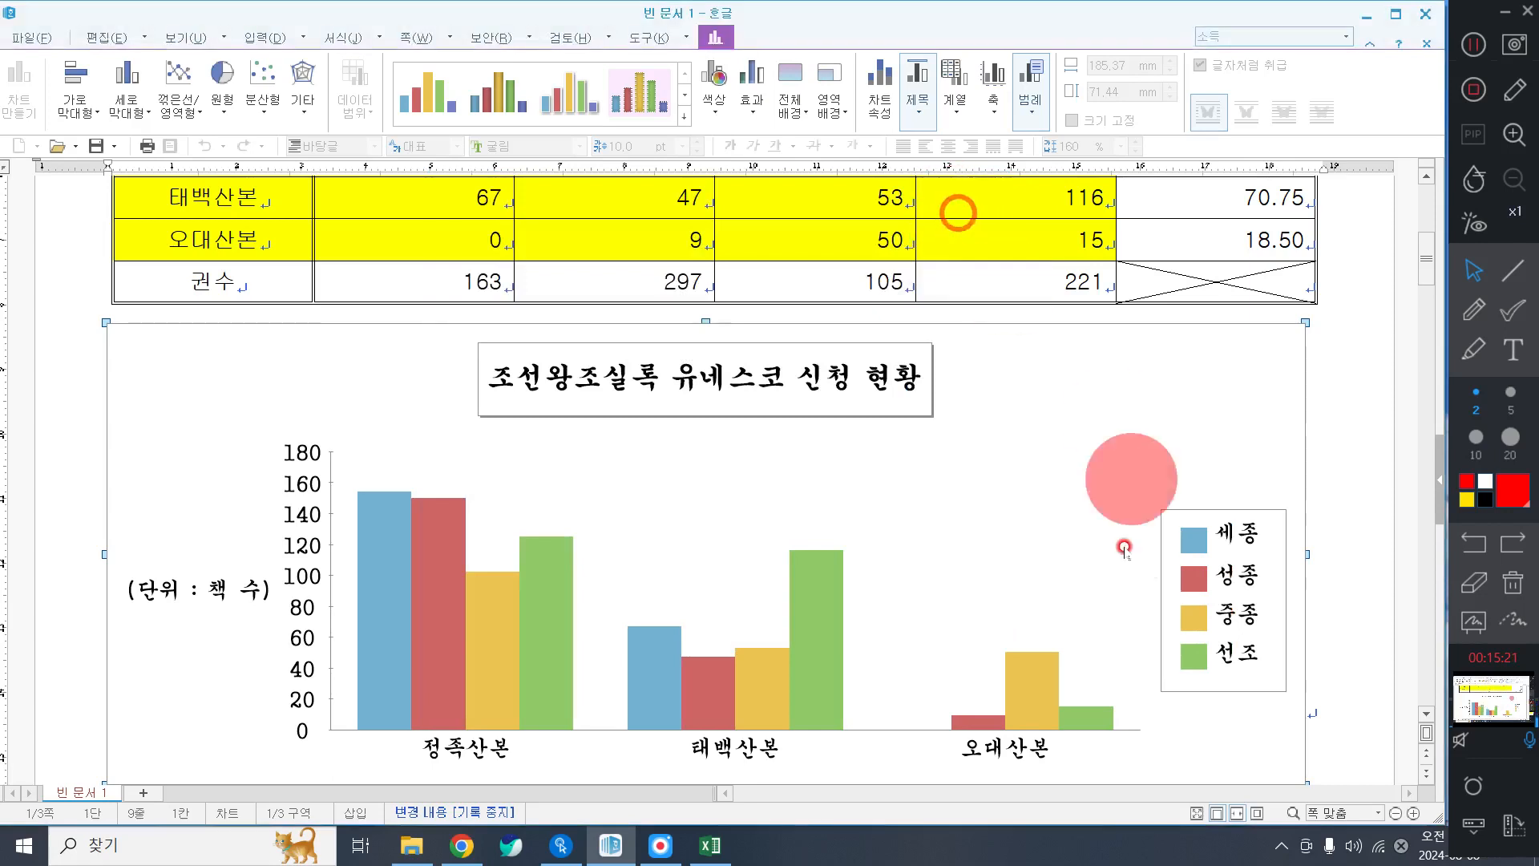
left_click(1237, 599)
Shrink the legend and move it to the 오른쪽/가운데 (right-centre) position of the chart.
left_click_drag(1248, 696, 1149, 601)
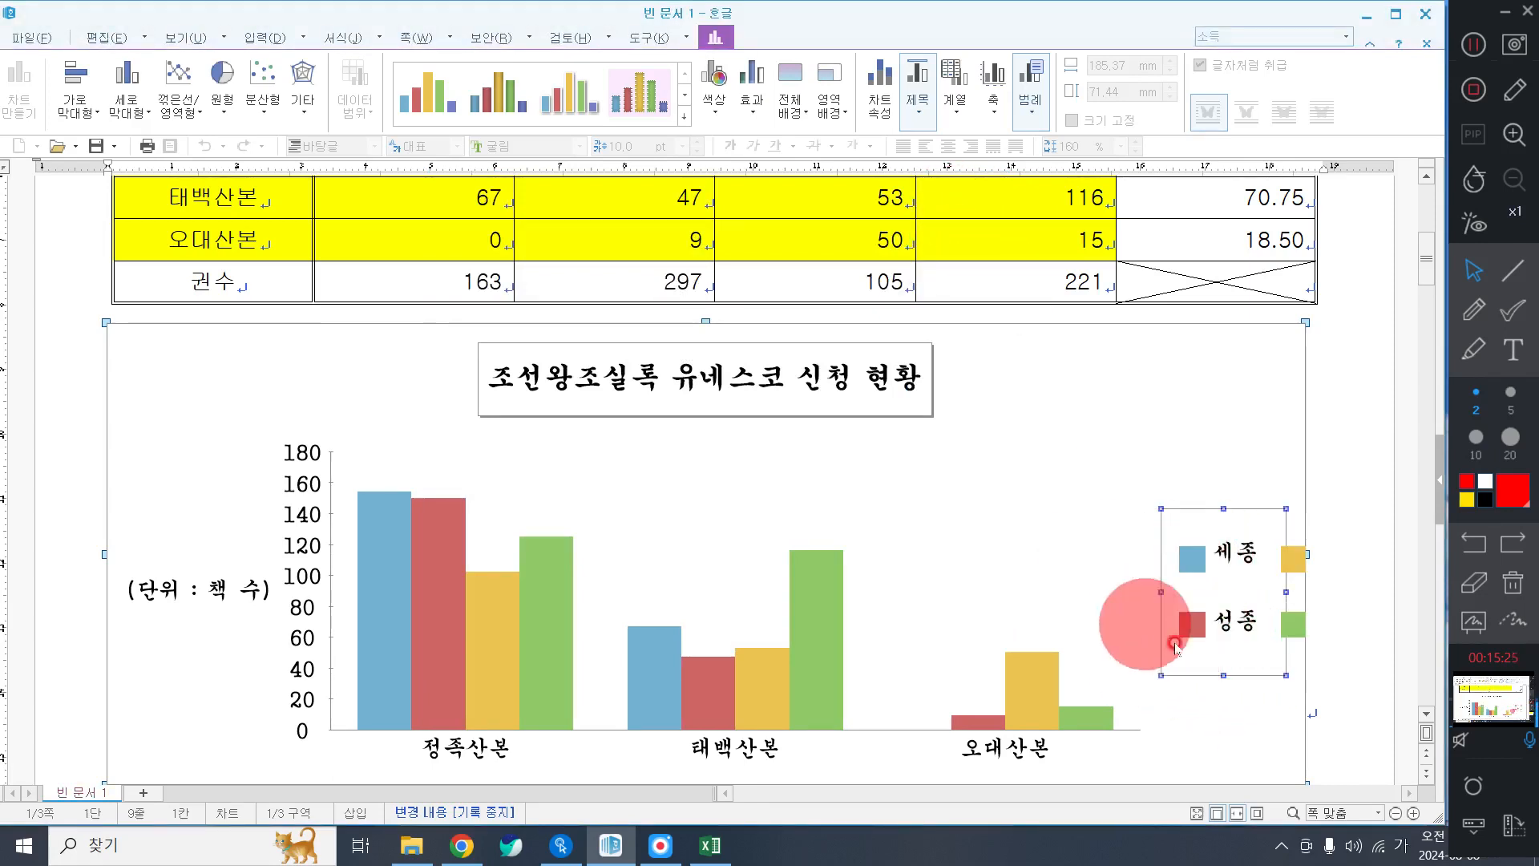
left_click(1219, 552)
double_click(1219, 552)
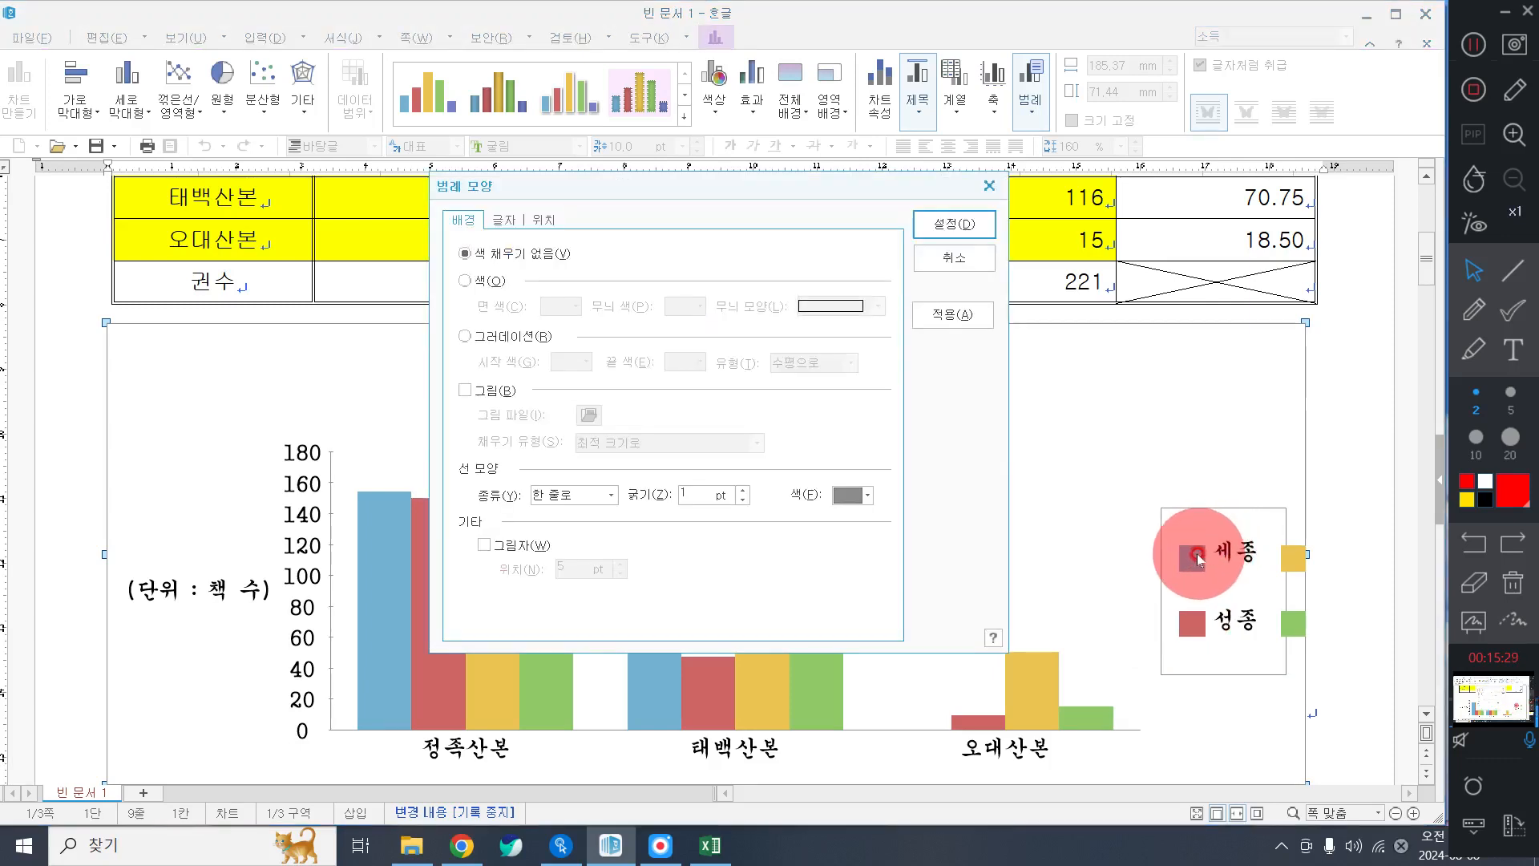
left_click(545, 218)
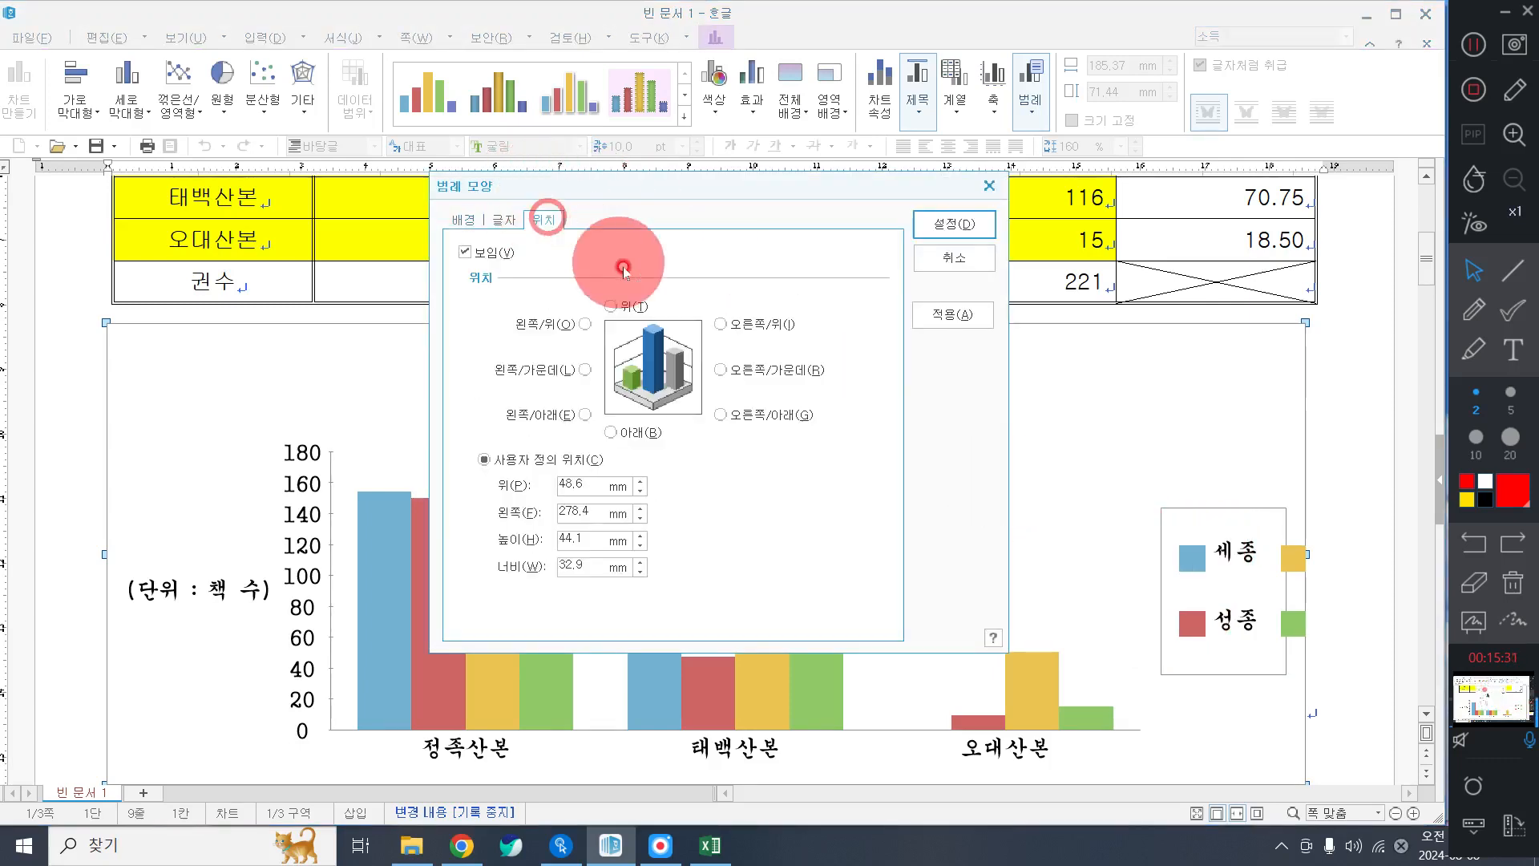
left_click(721, 370)
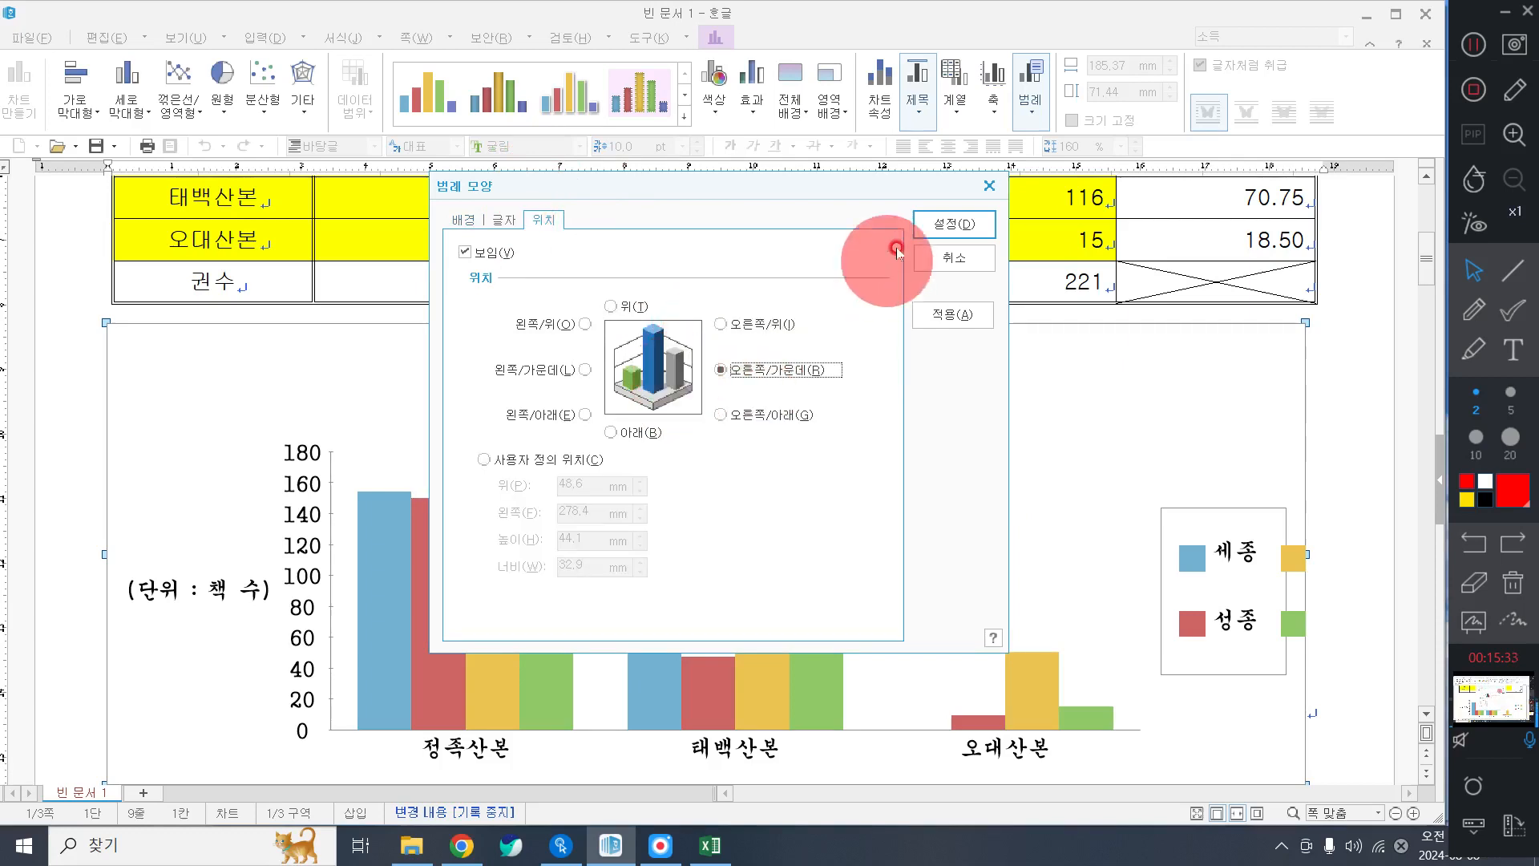
left_click(934, 222)
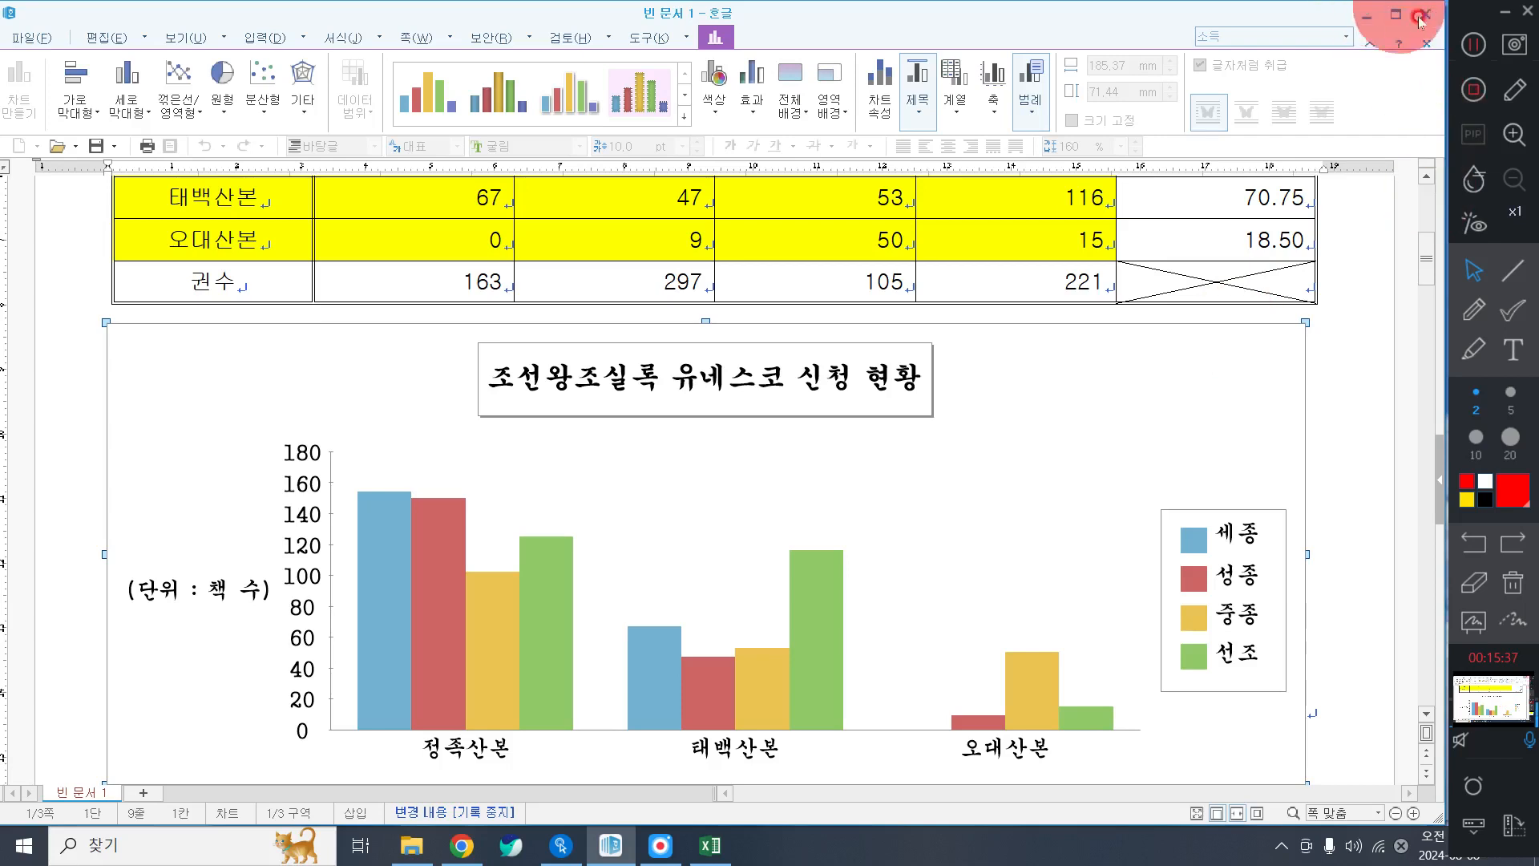
left_click(1473, 44)
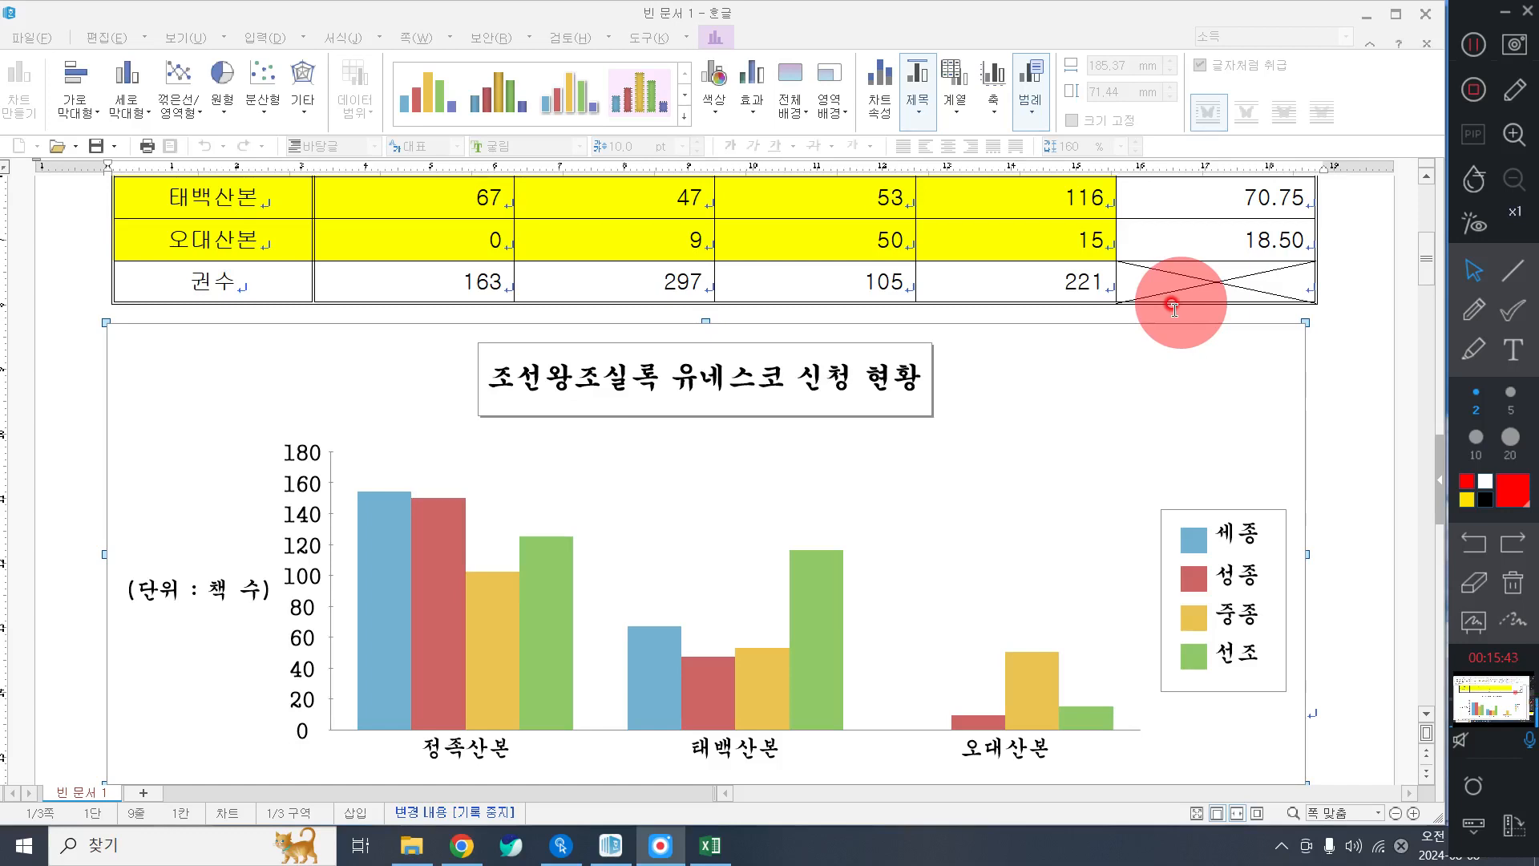
left_click(1016, 569)
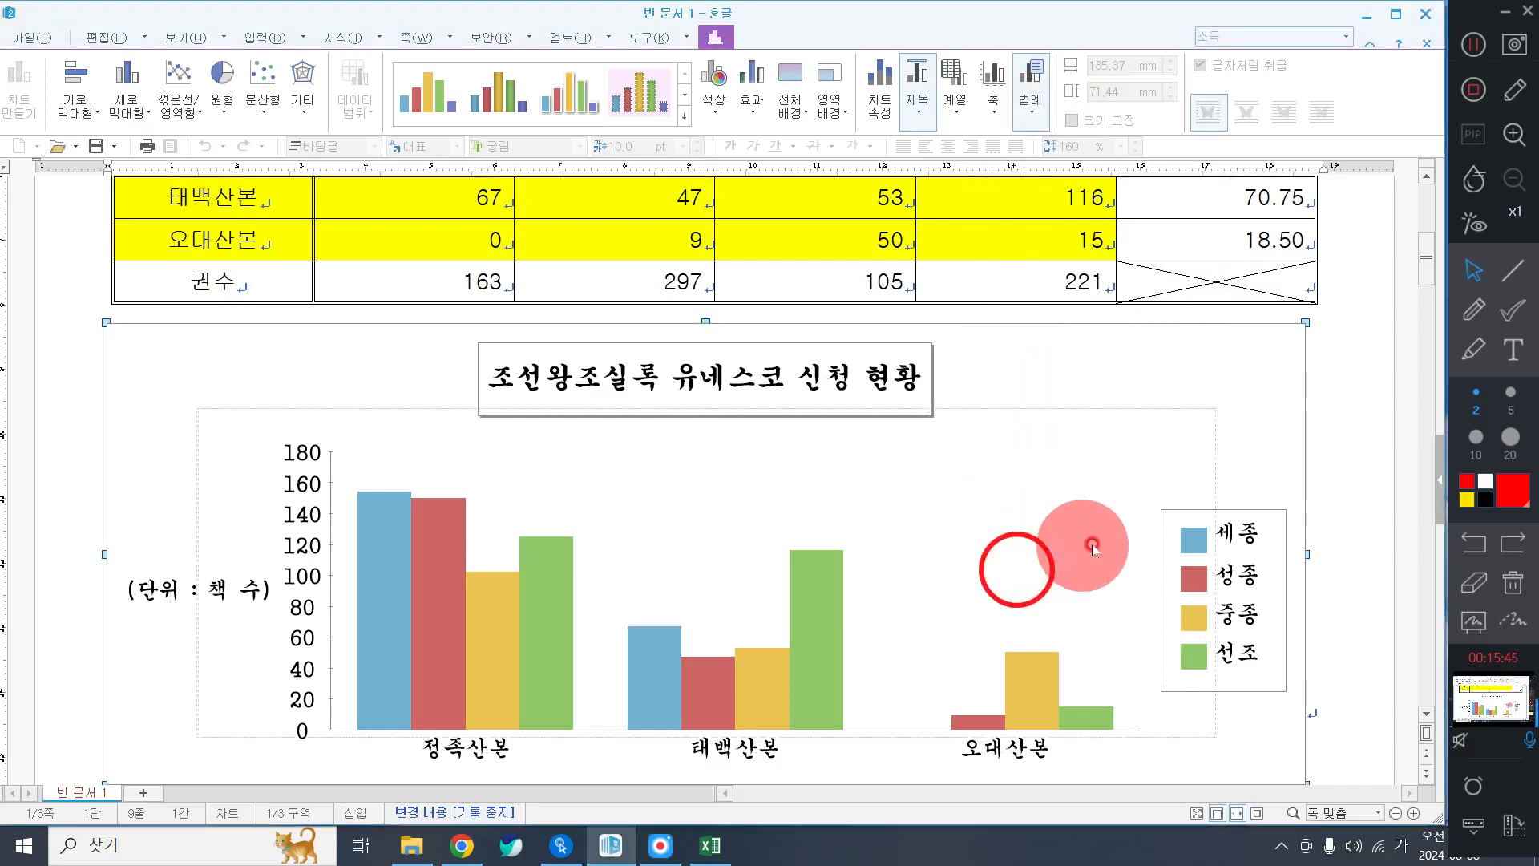
left_click_drag(1017, 570, 1092, 545)
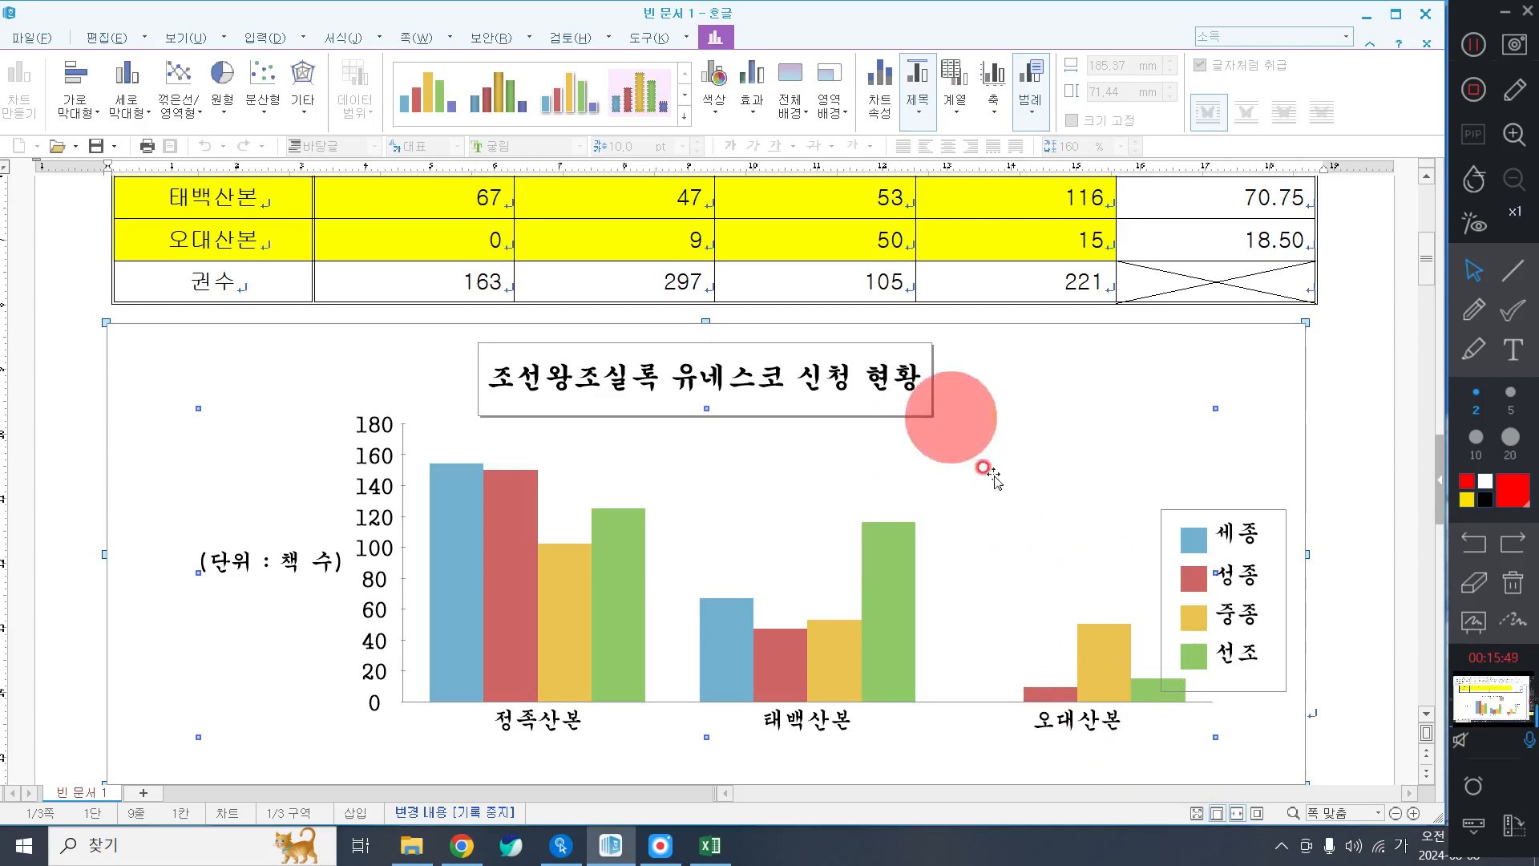
double_click(974, 493)
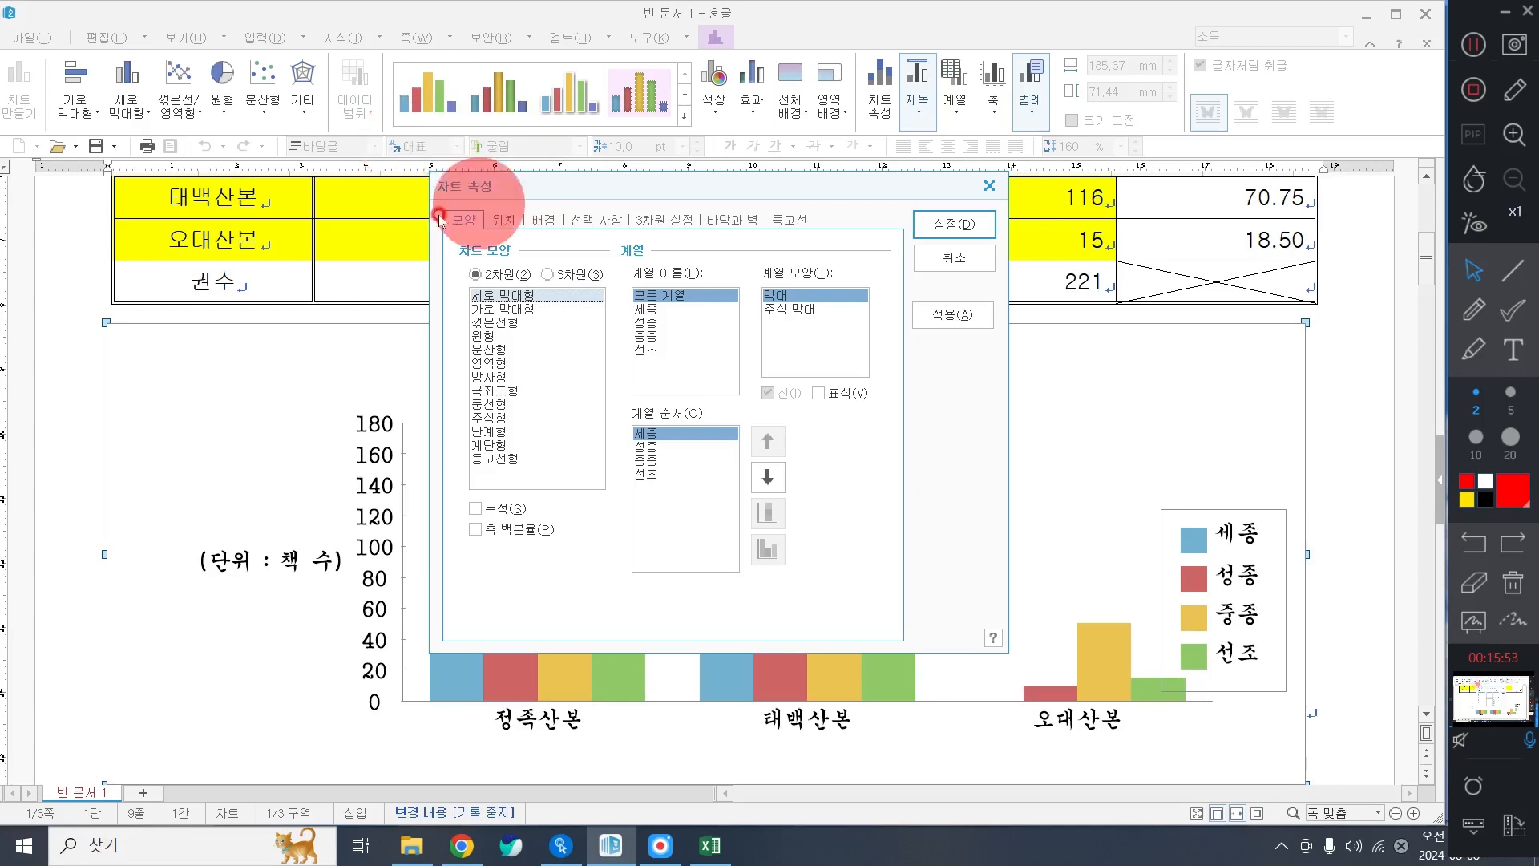
left_click(505, 219)
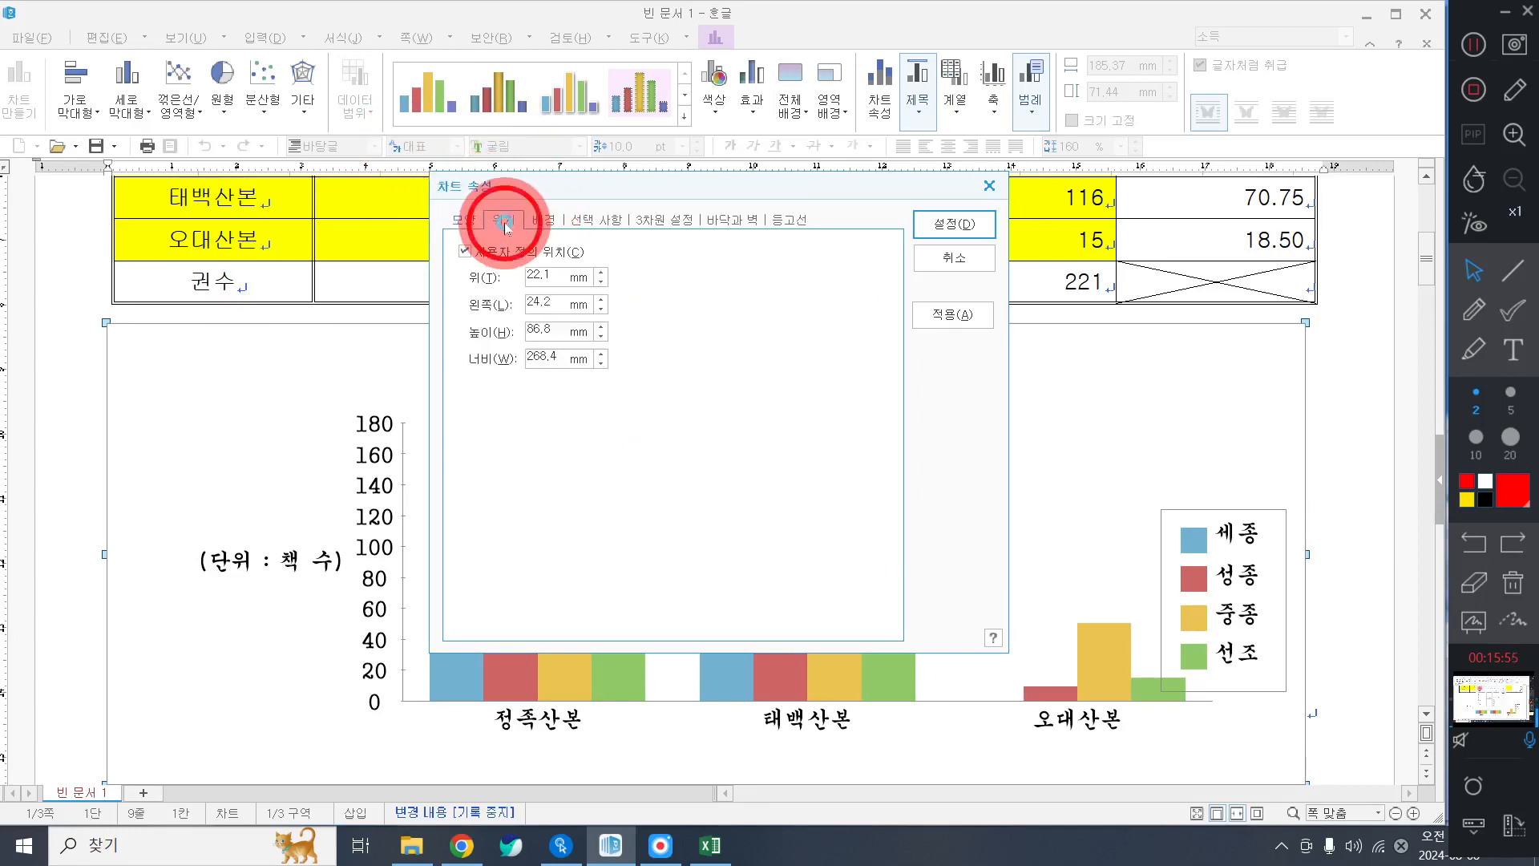
left_click(490, 252)
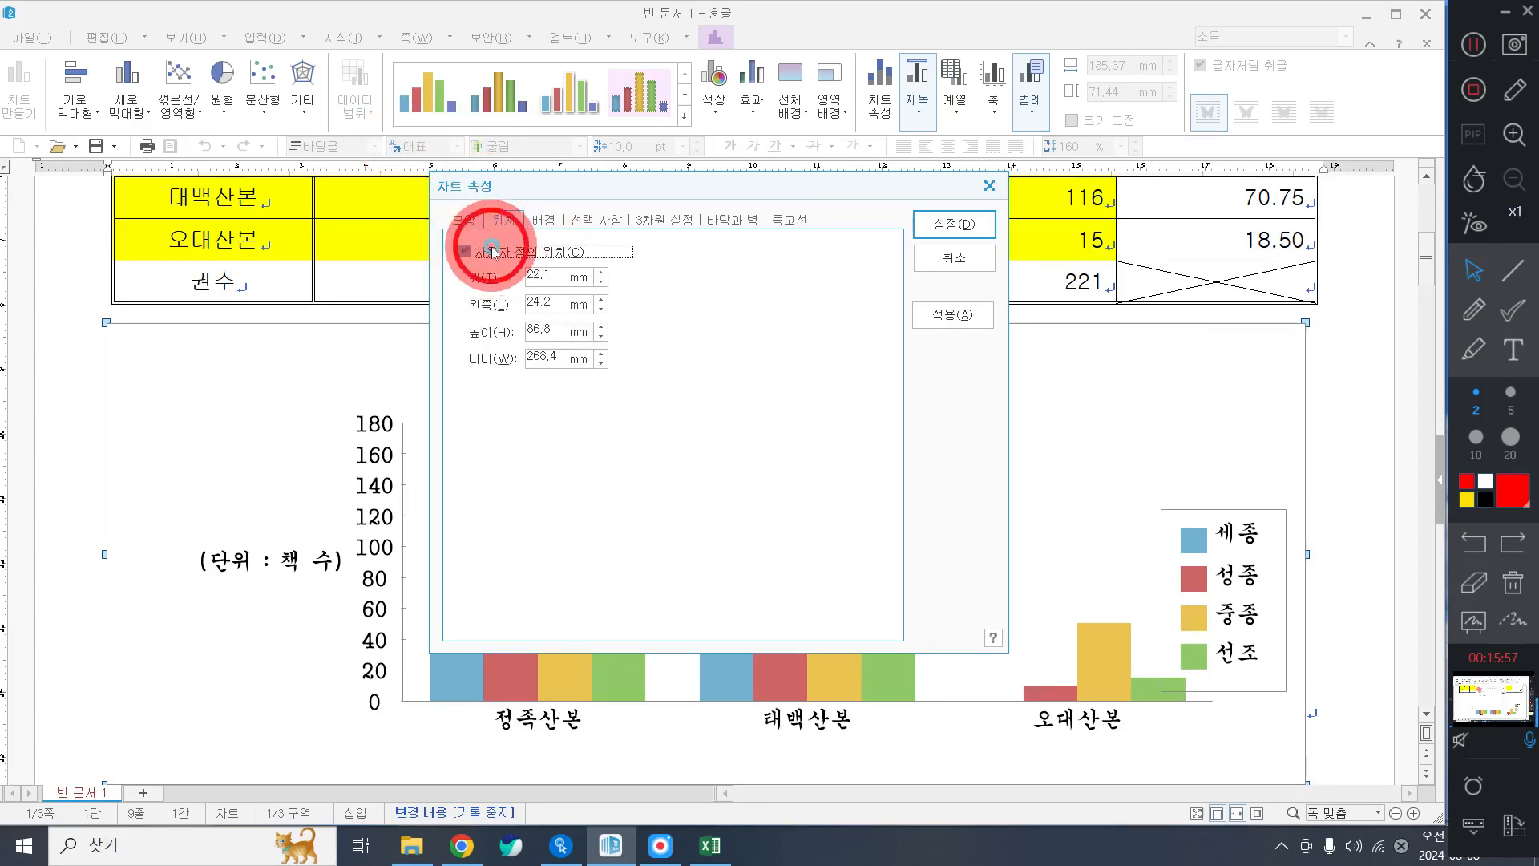
left_click(947, 225)
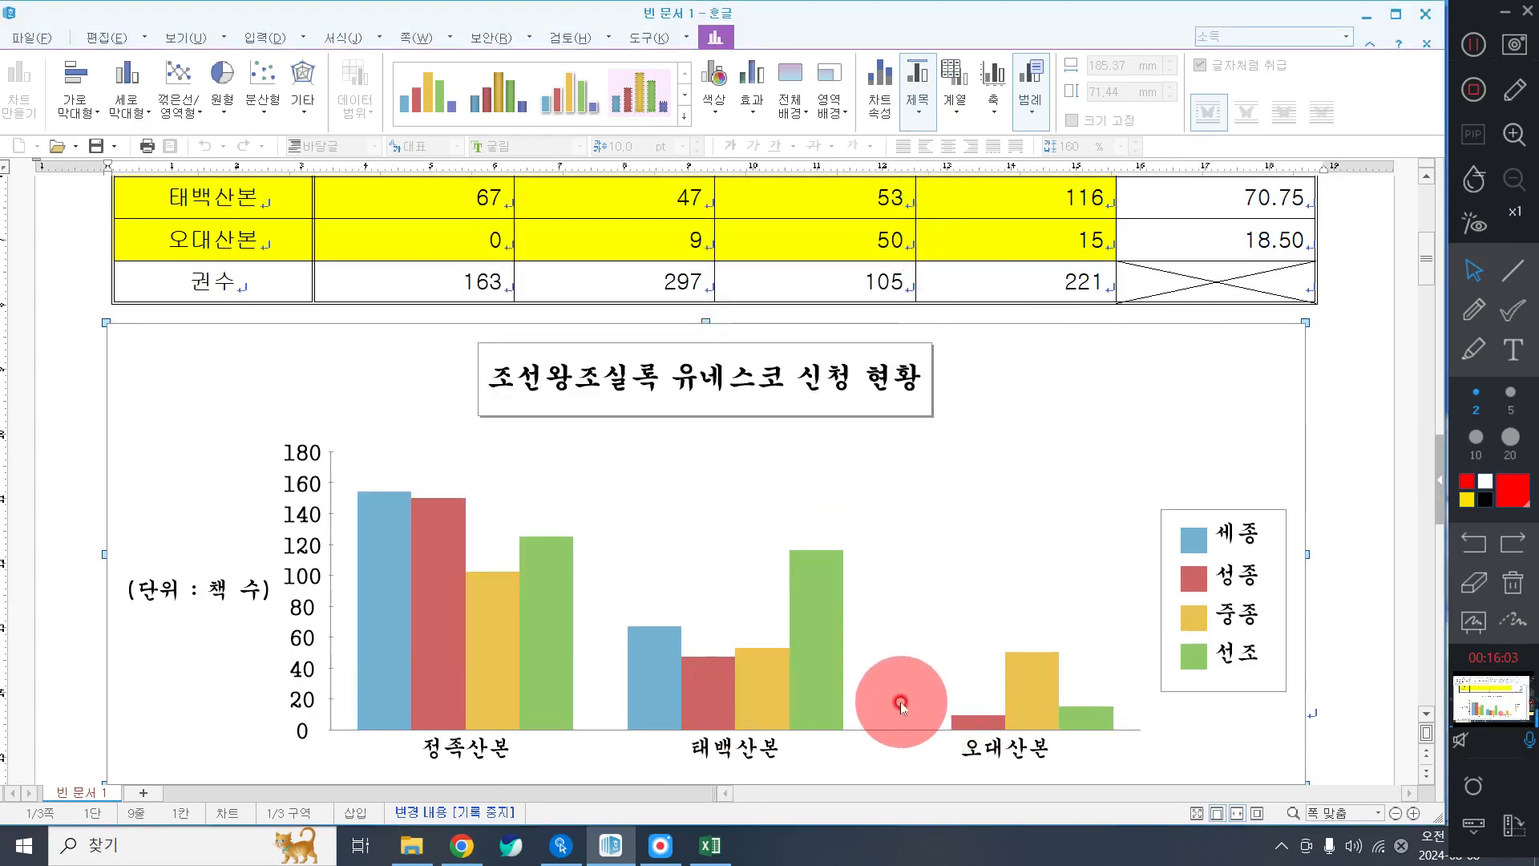
left_click(1504, 28)
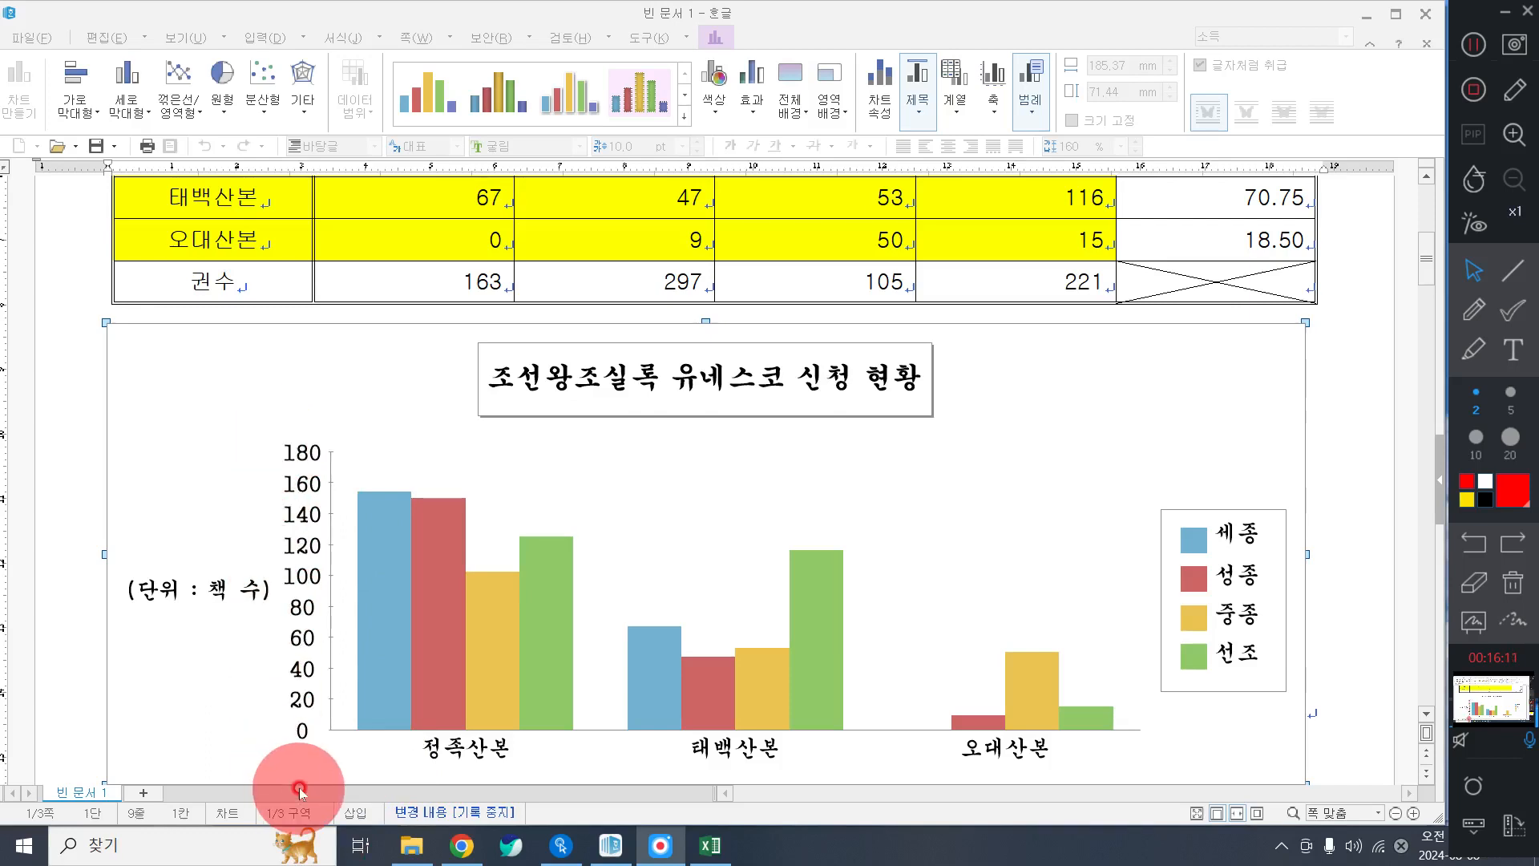
double_click(330, 565)
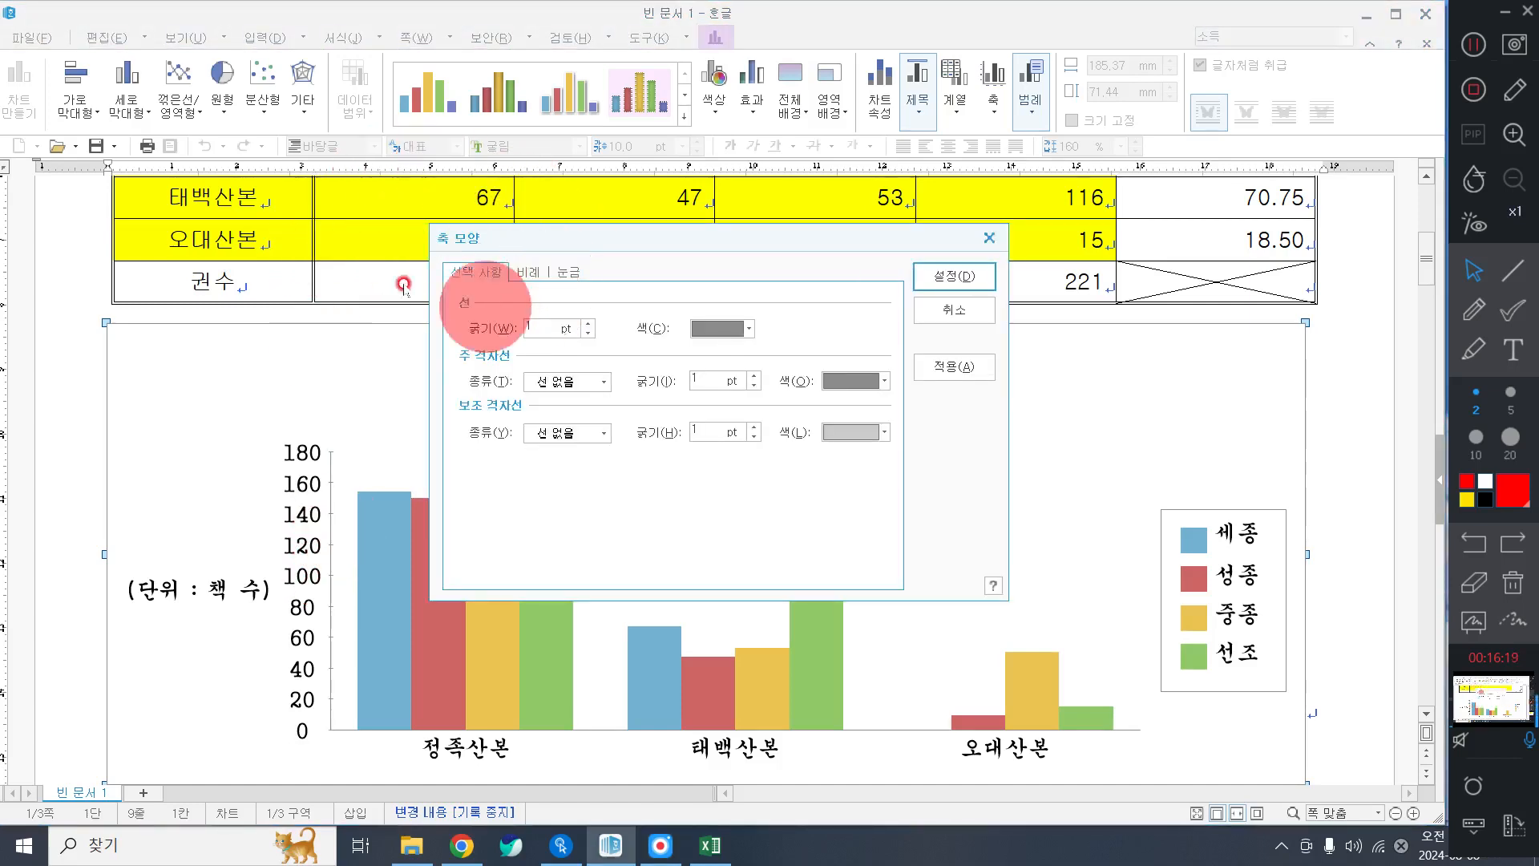
left_click(532, 272)
left_click(506, 332)
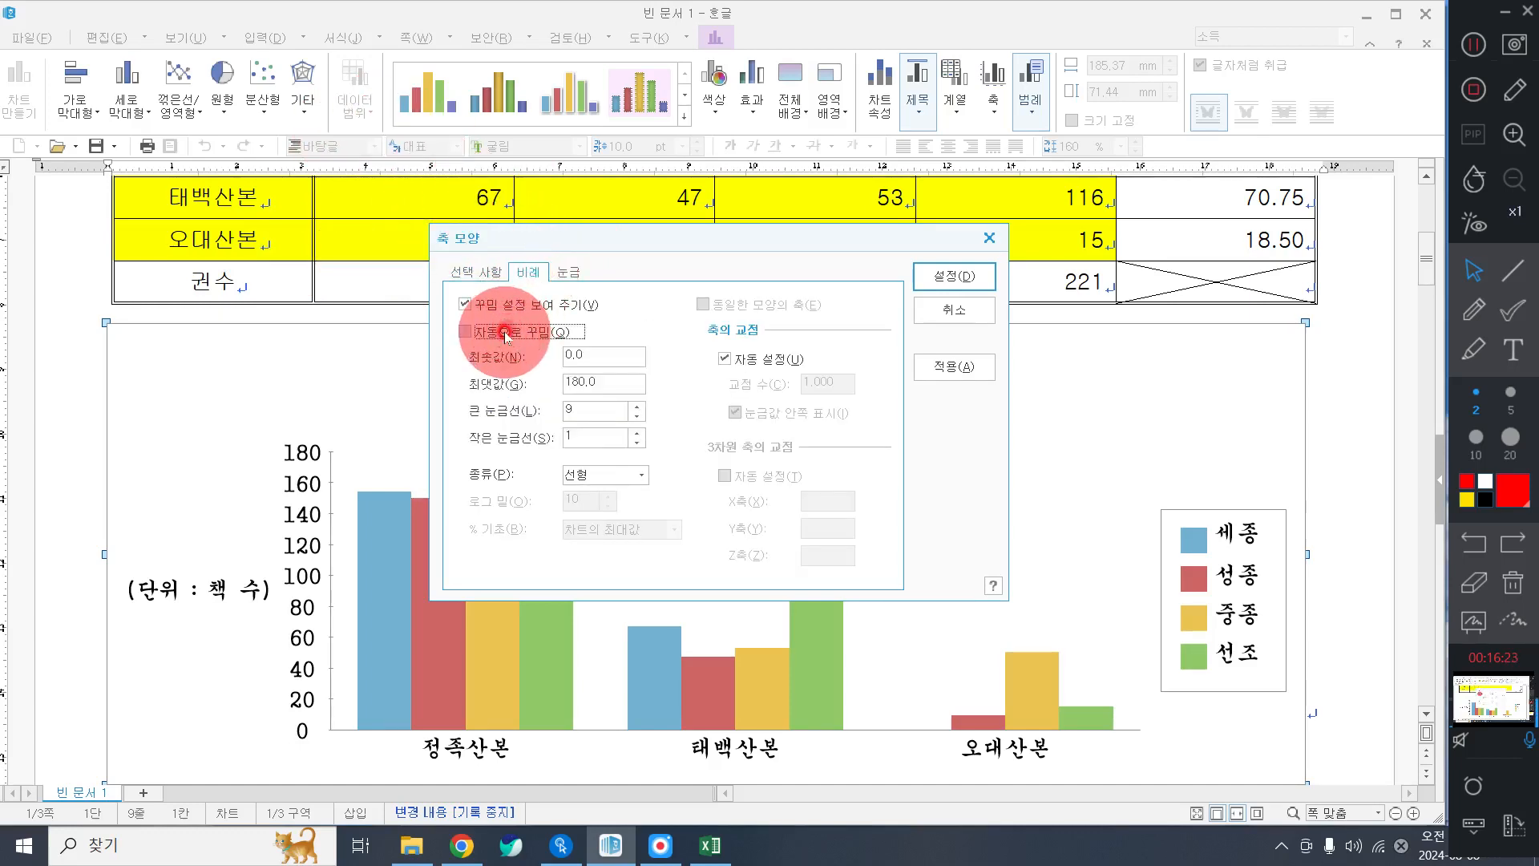
double_click(612, 375)
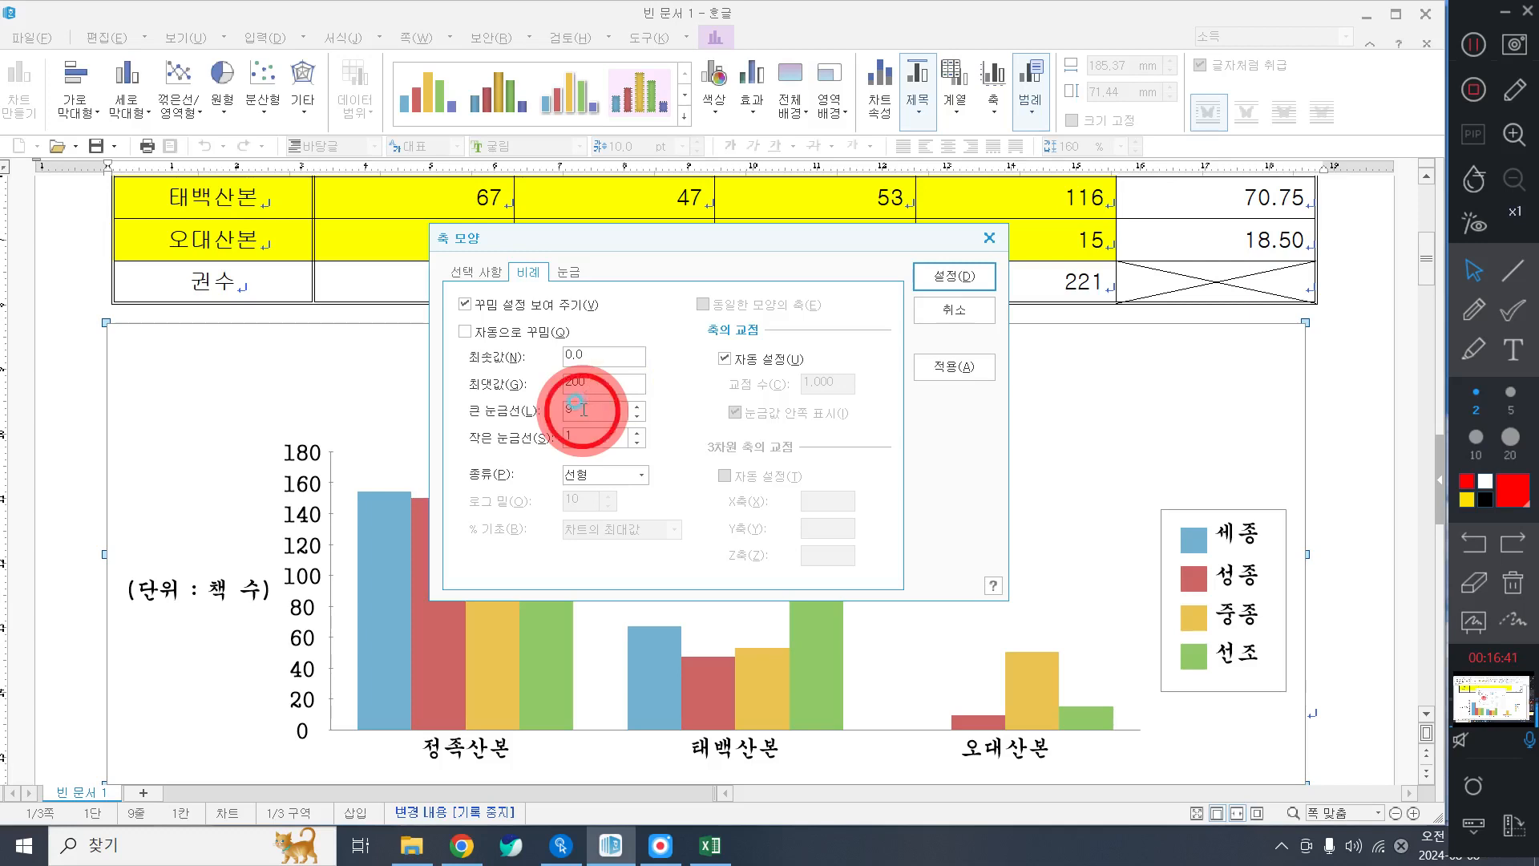
double_click(583, 409)
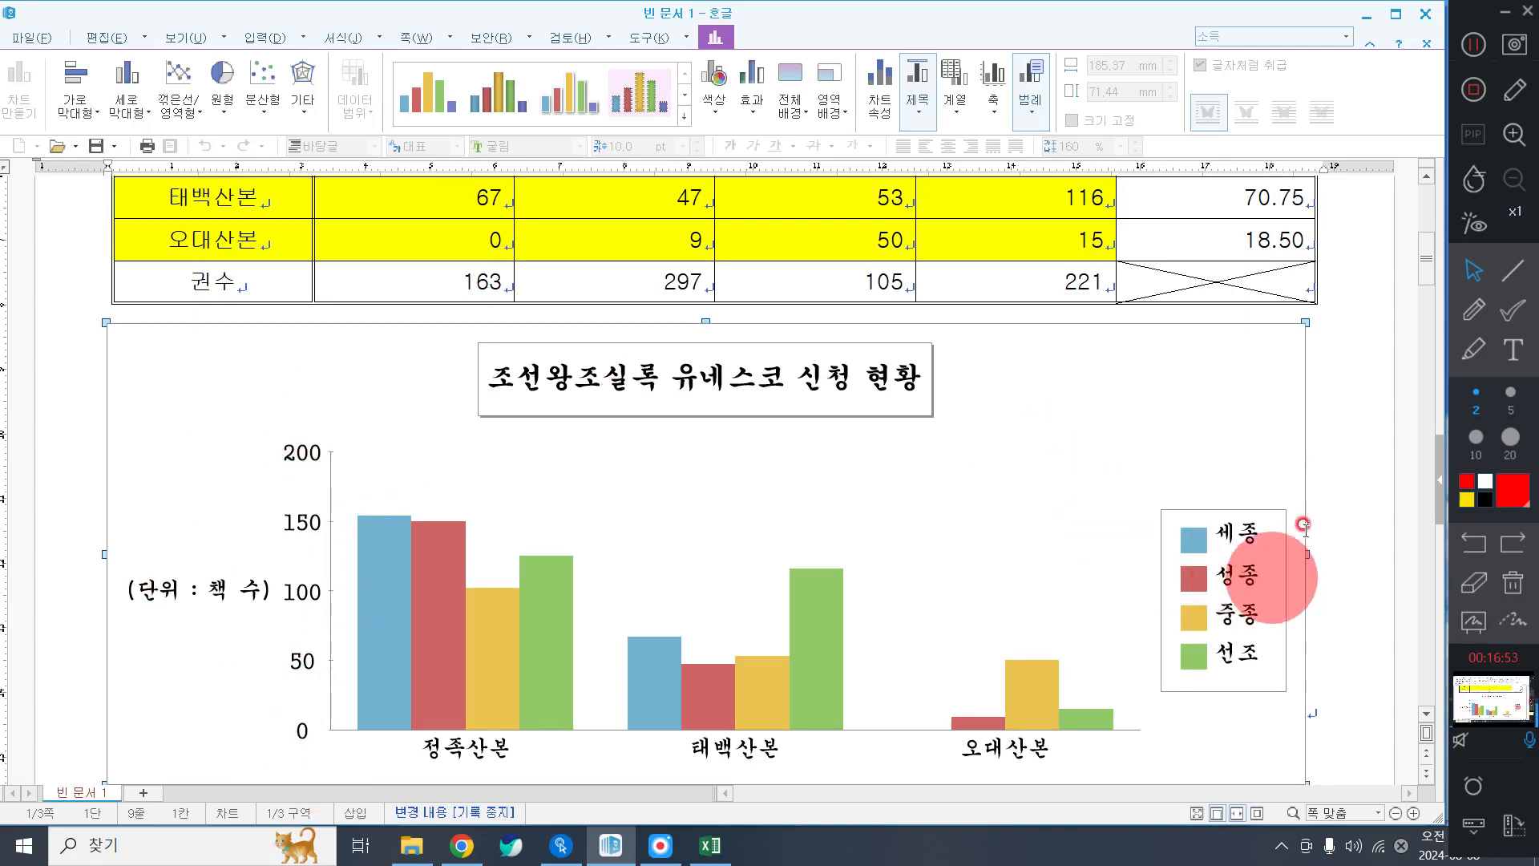
left_click(1333, 446)
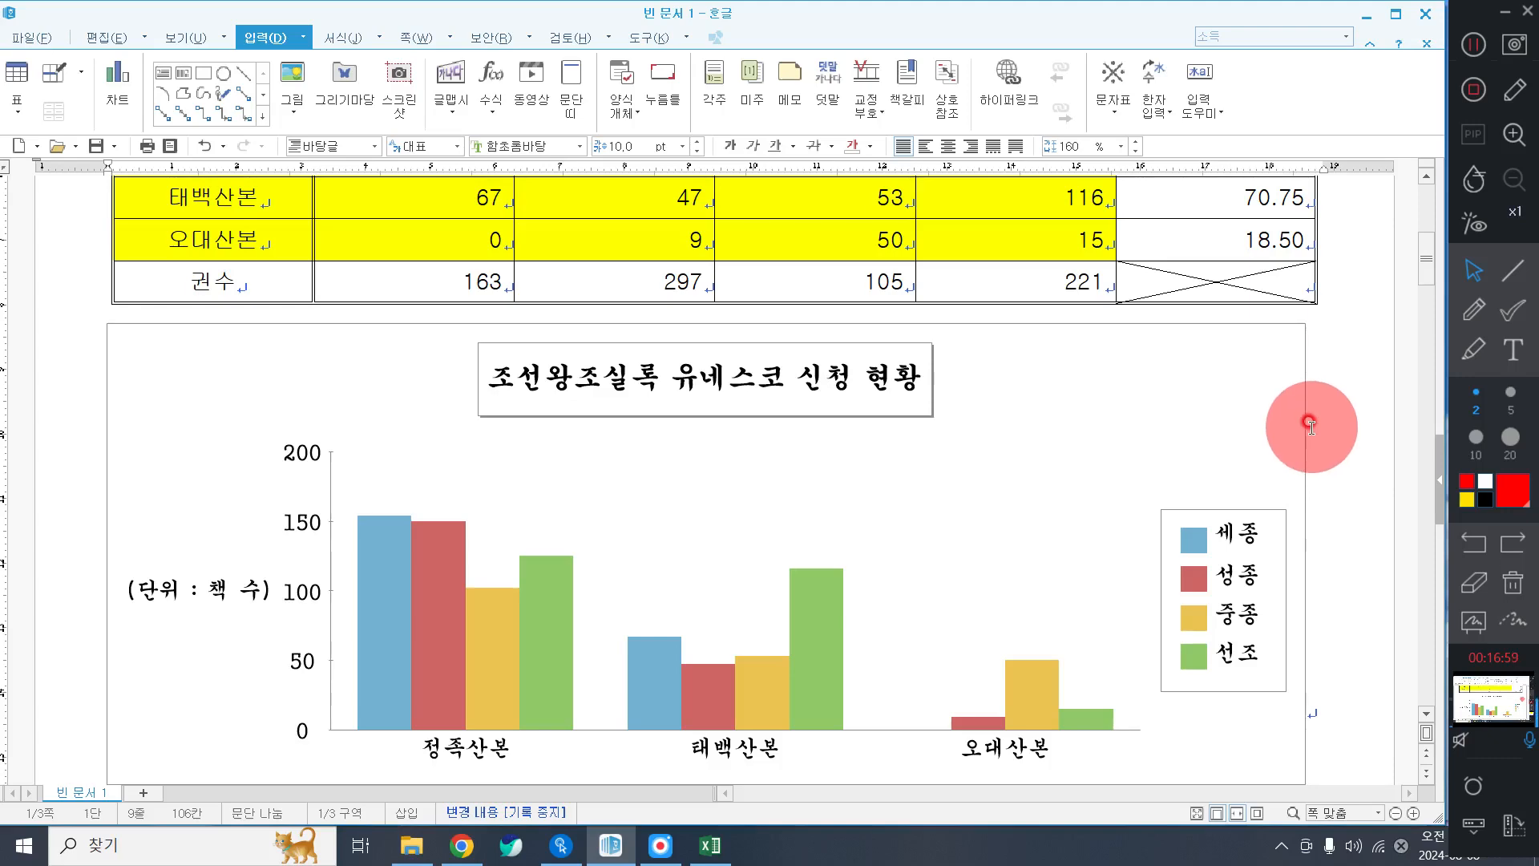
scroll(1323, 457, "down", 3)
scroll(1335, 481, "up", 7)
scroll(1340, 481, "down", 4)
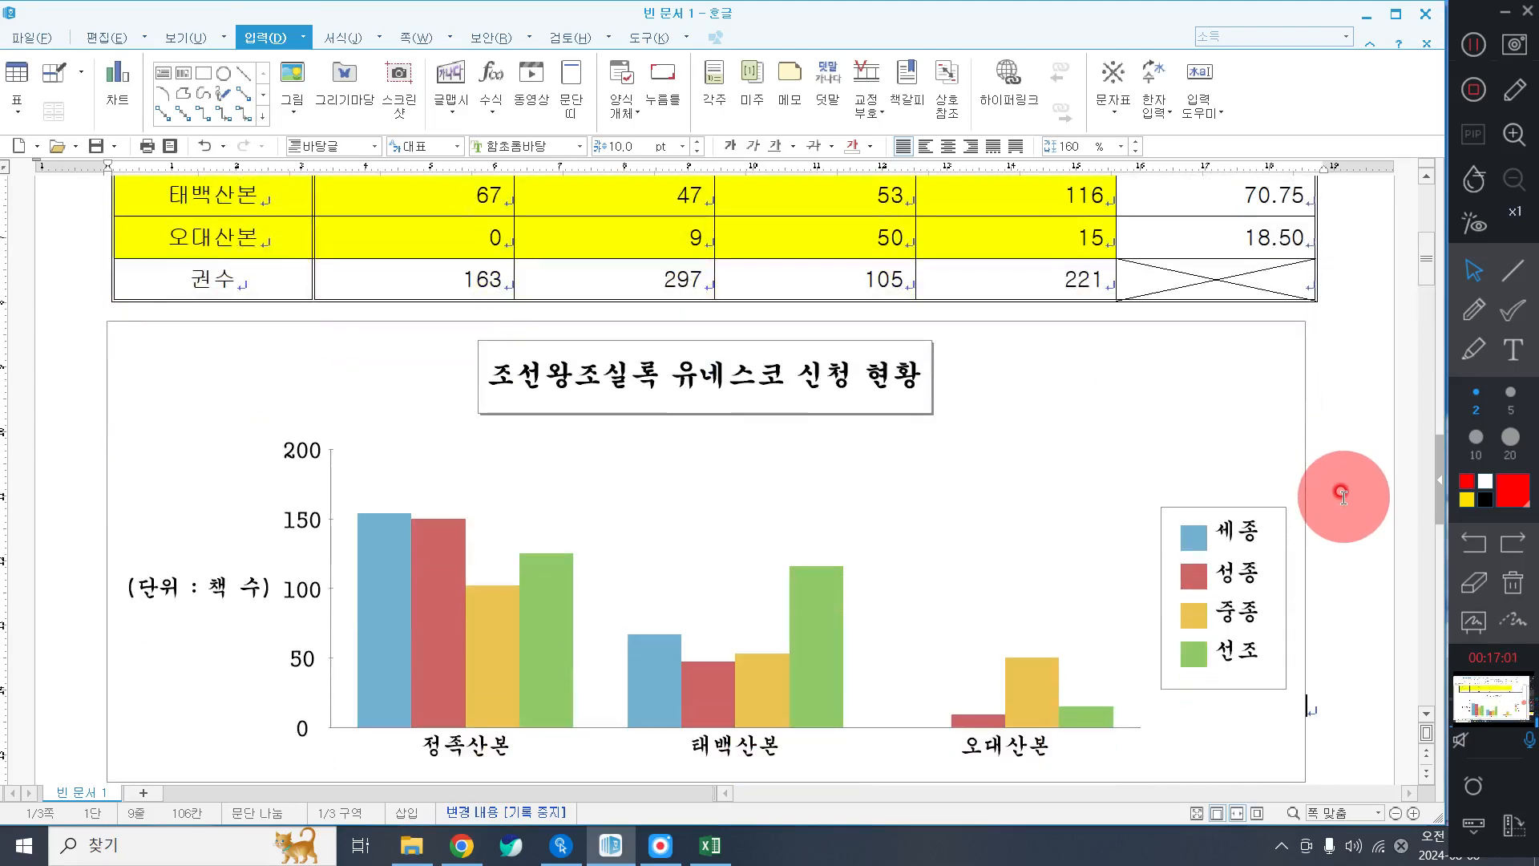
left_click(1475, 48)
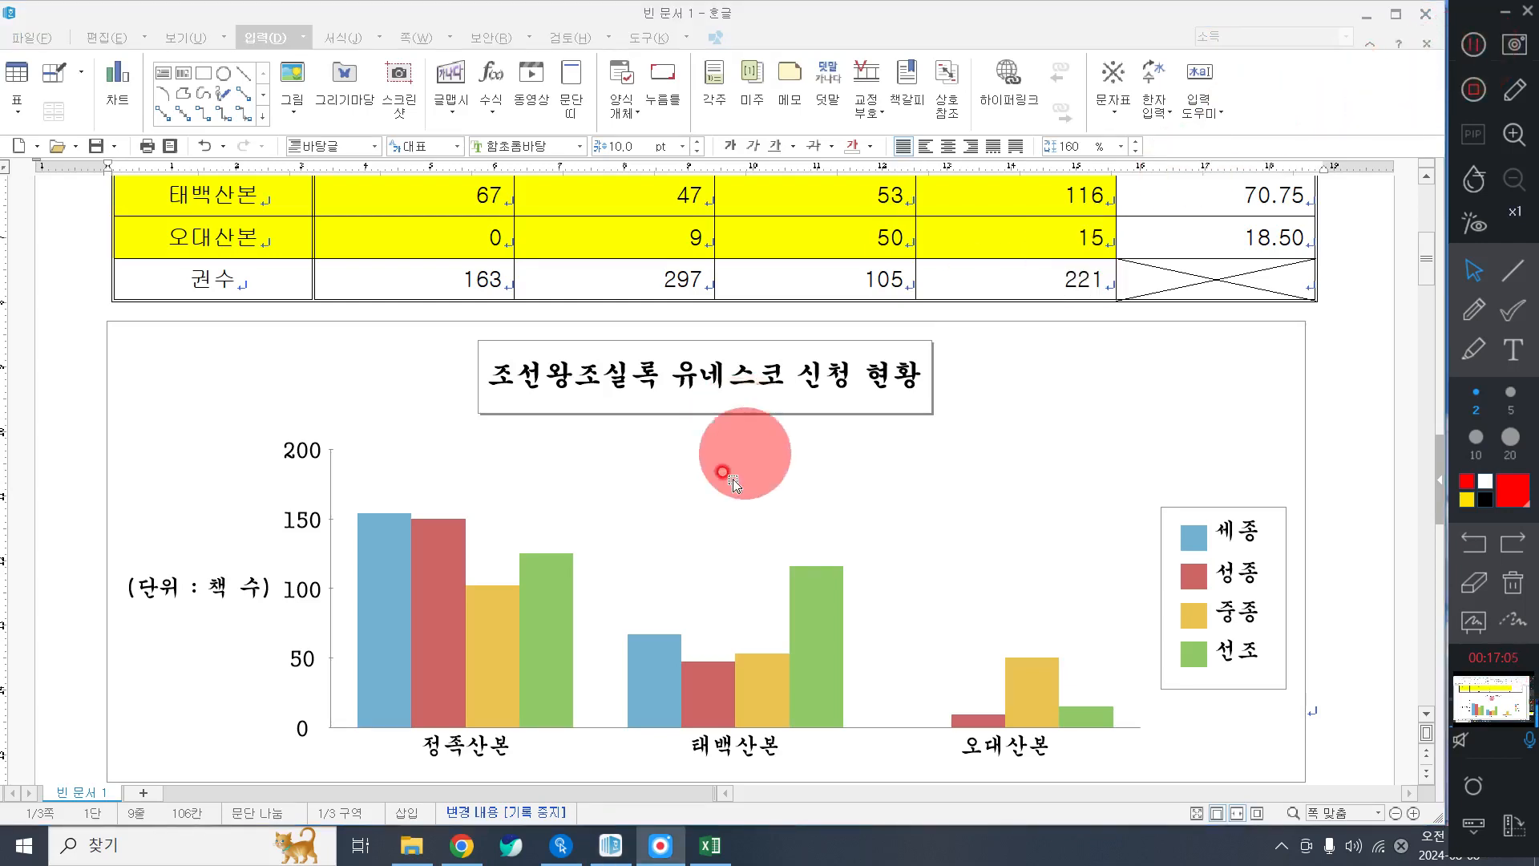
Set the vertical value axis tick marks to 위치 없음 so none are shown.
left_click(335, 477)
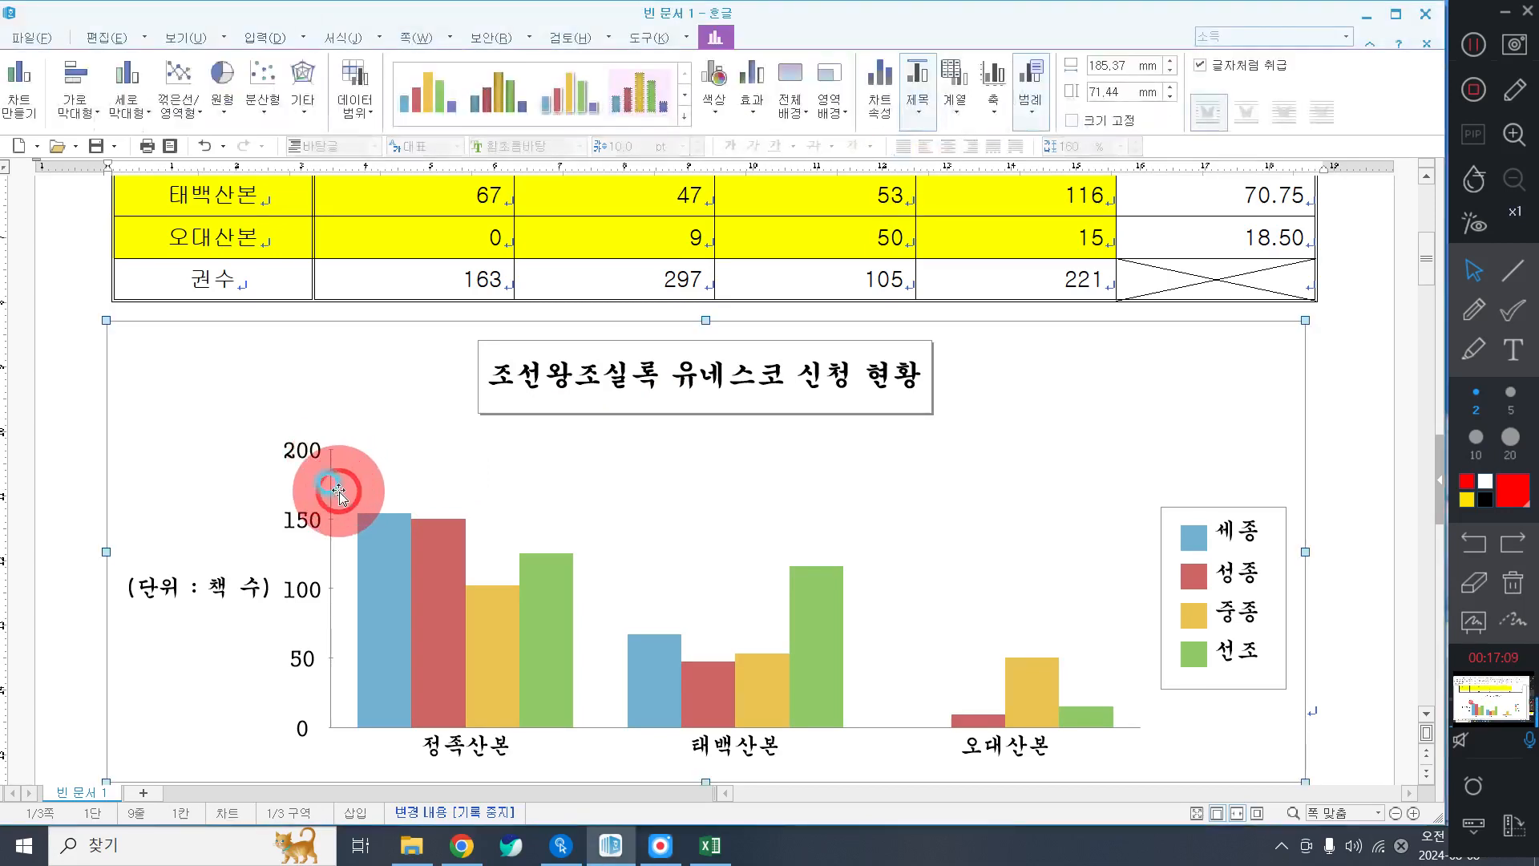
double_click(331, 491)
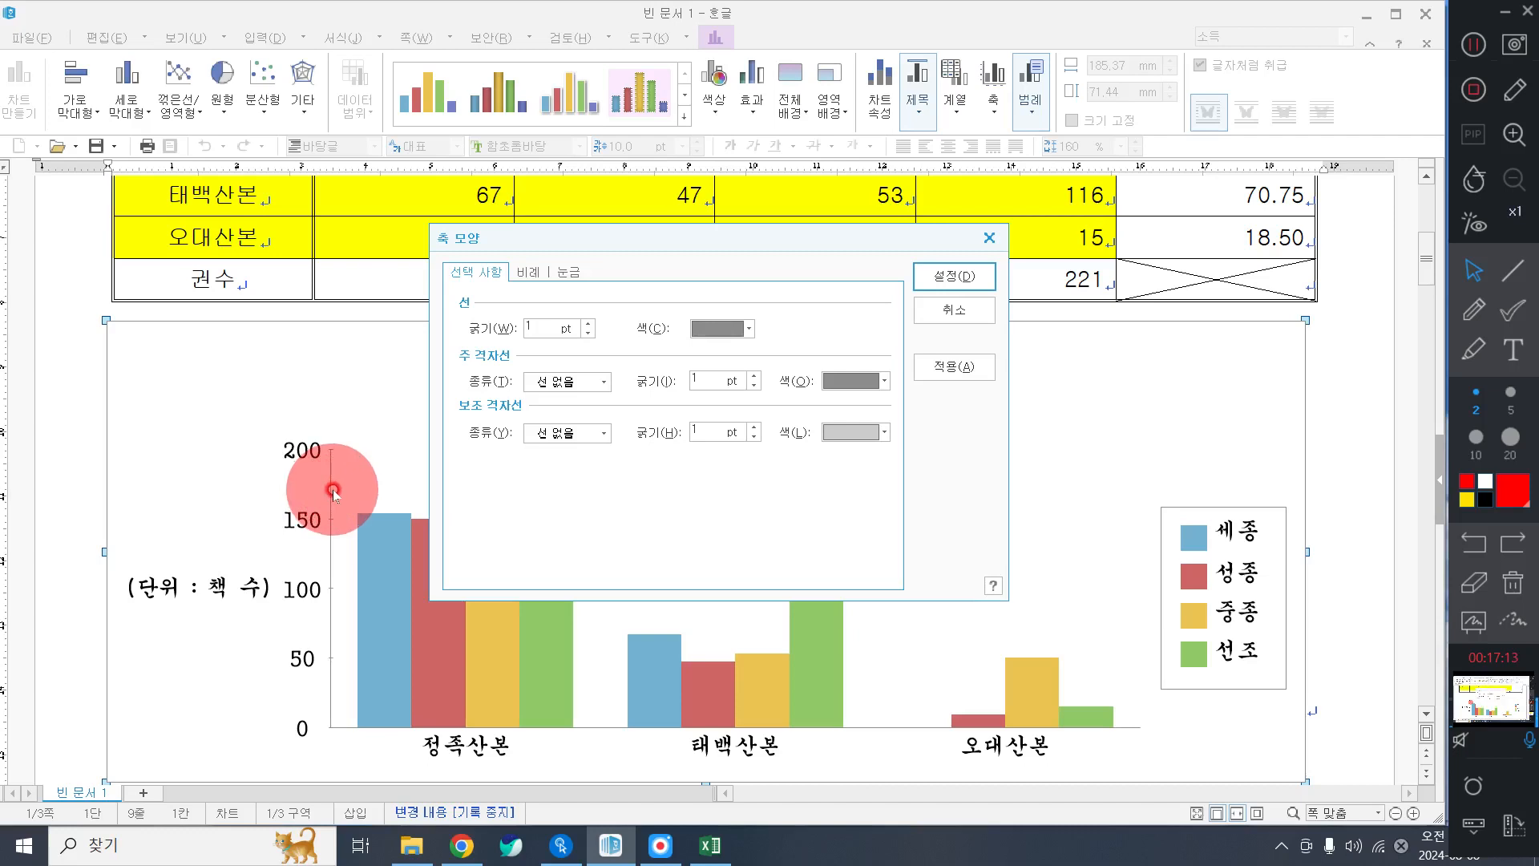
left_click(572, 272)
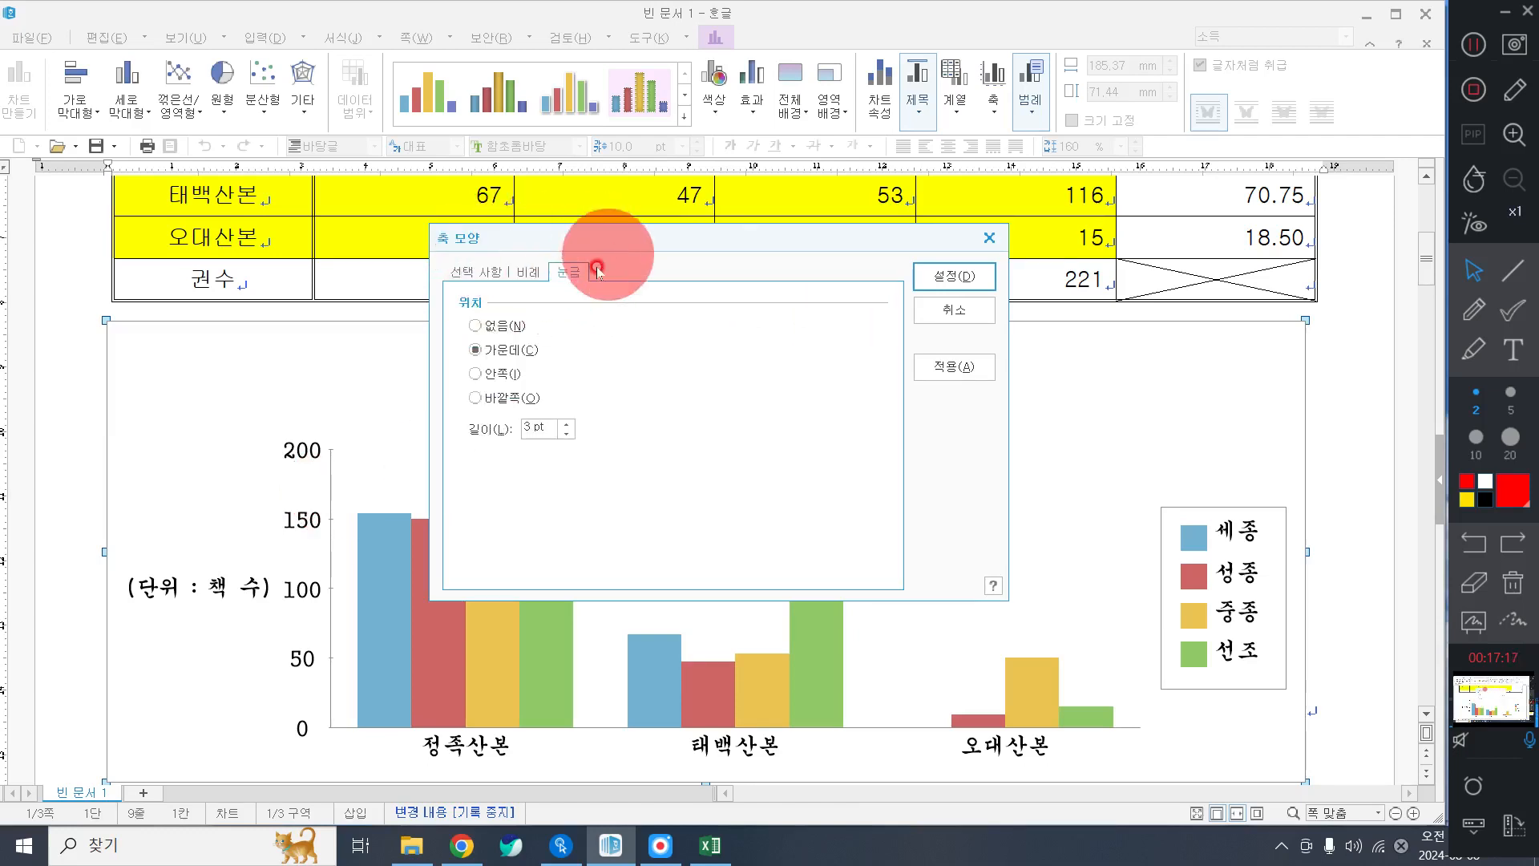
left_click(468, 329)
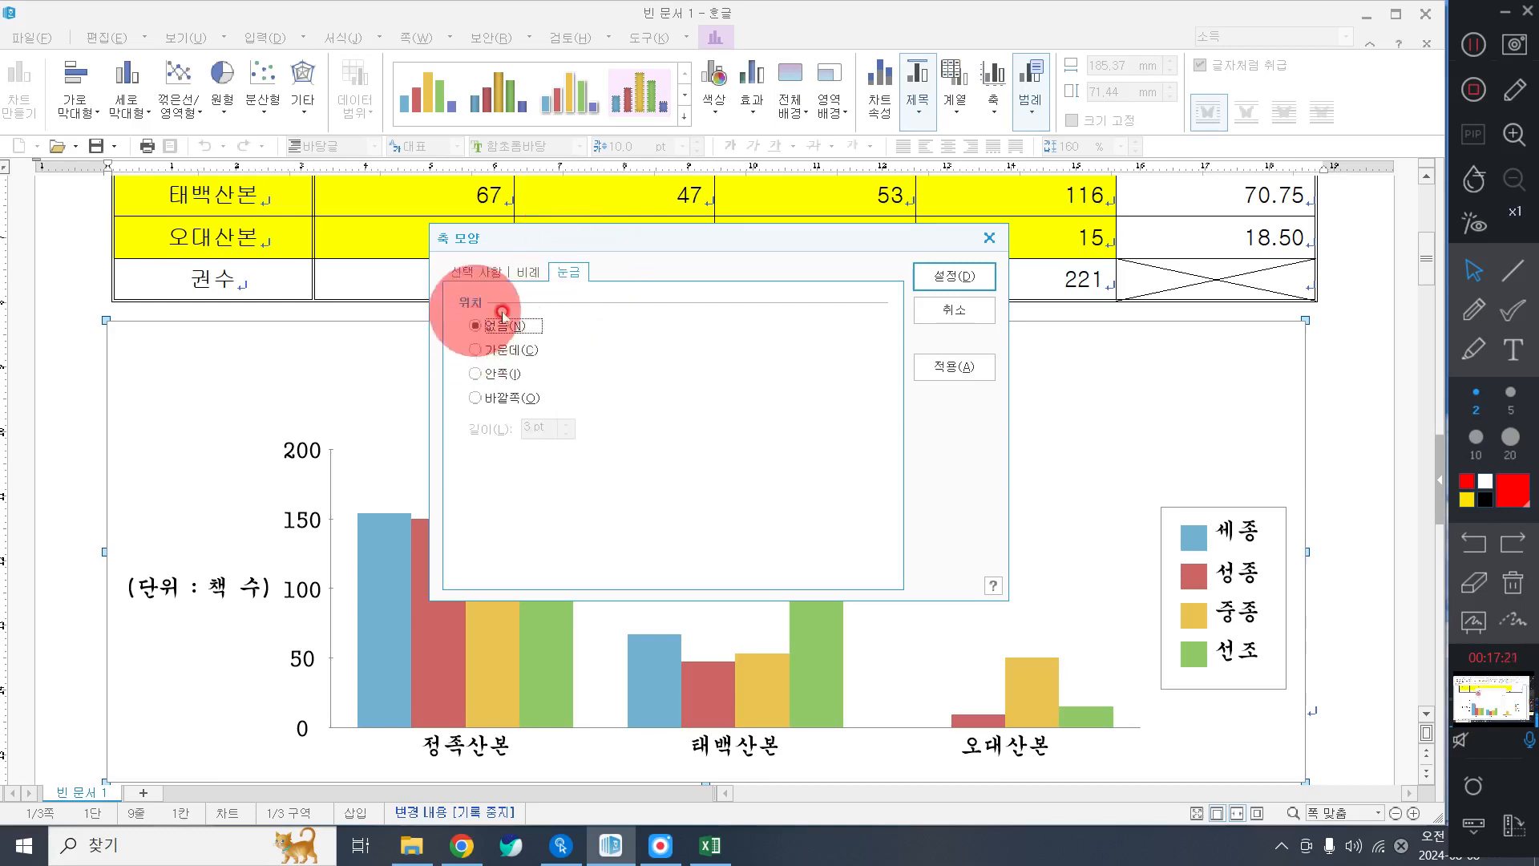
left_click(954, 269)
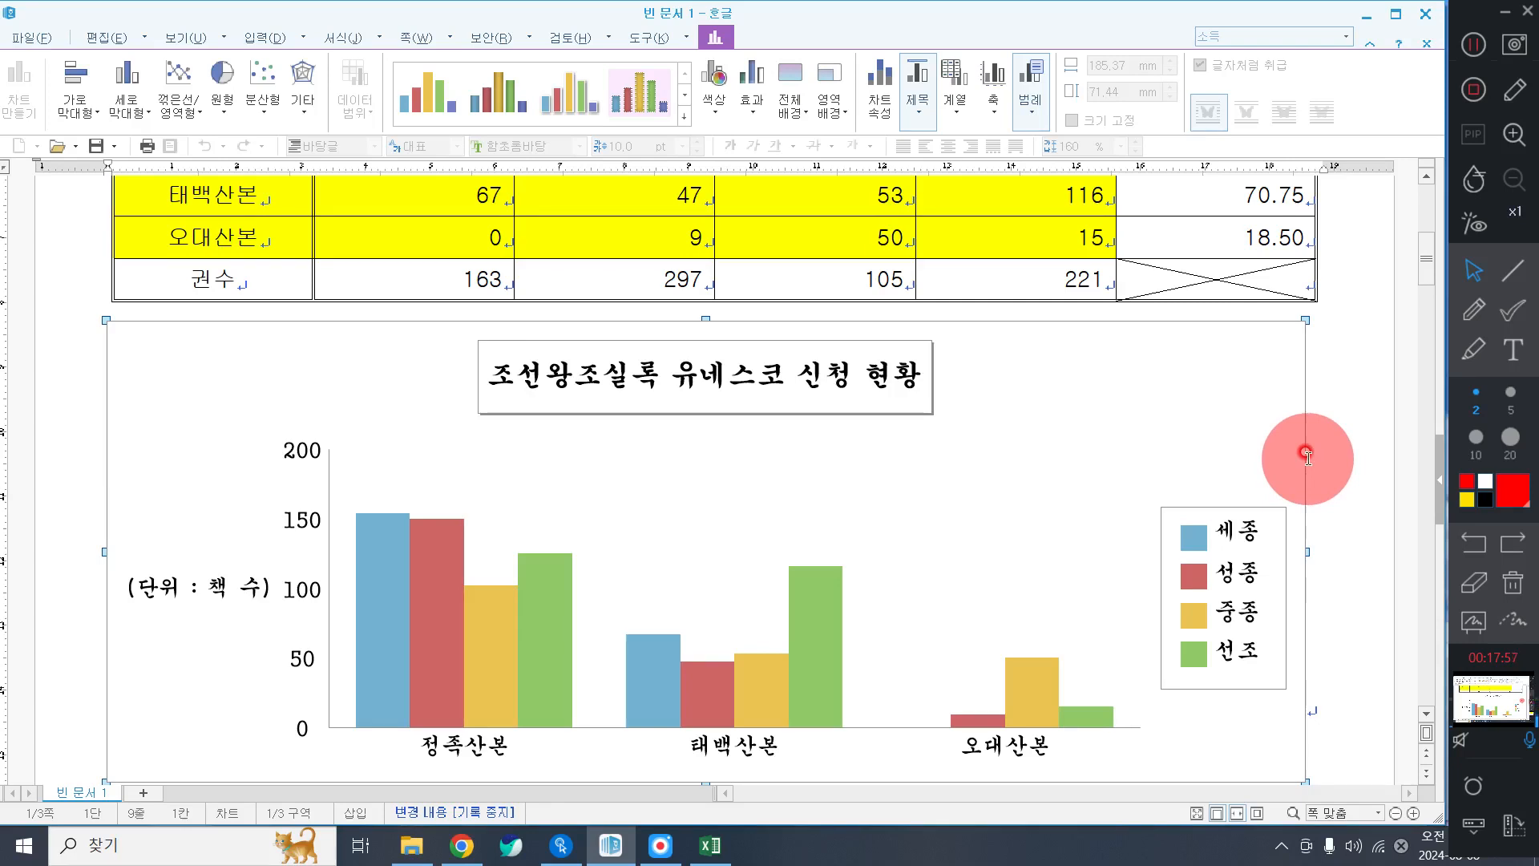
left_click(1372, 453)
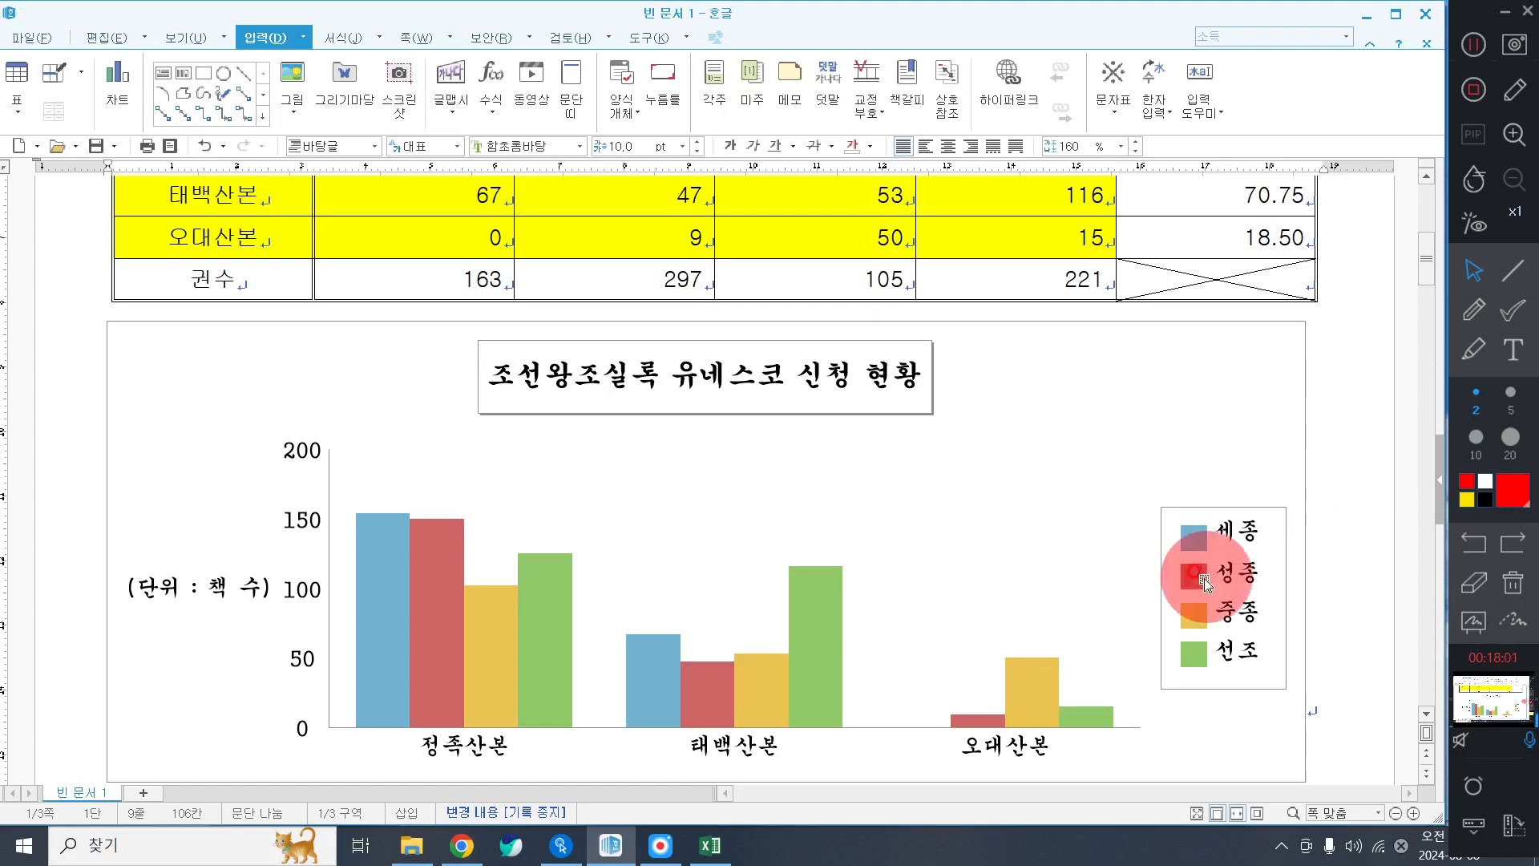
scroll(1210, 568, "up", 5)
scroll(1202, 585, "down", 6)
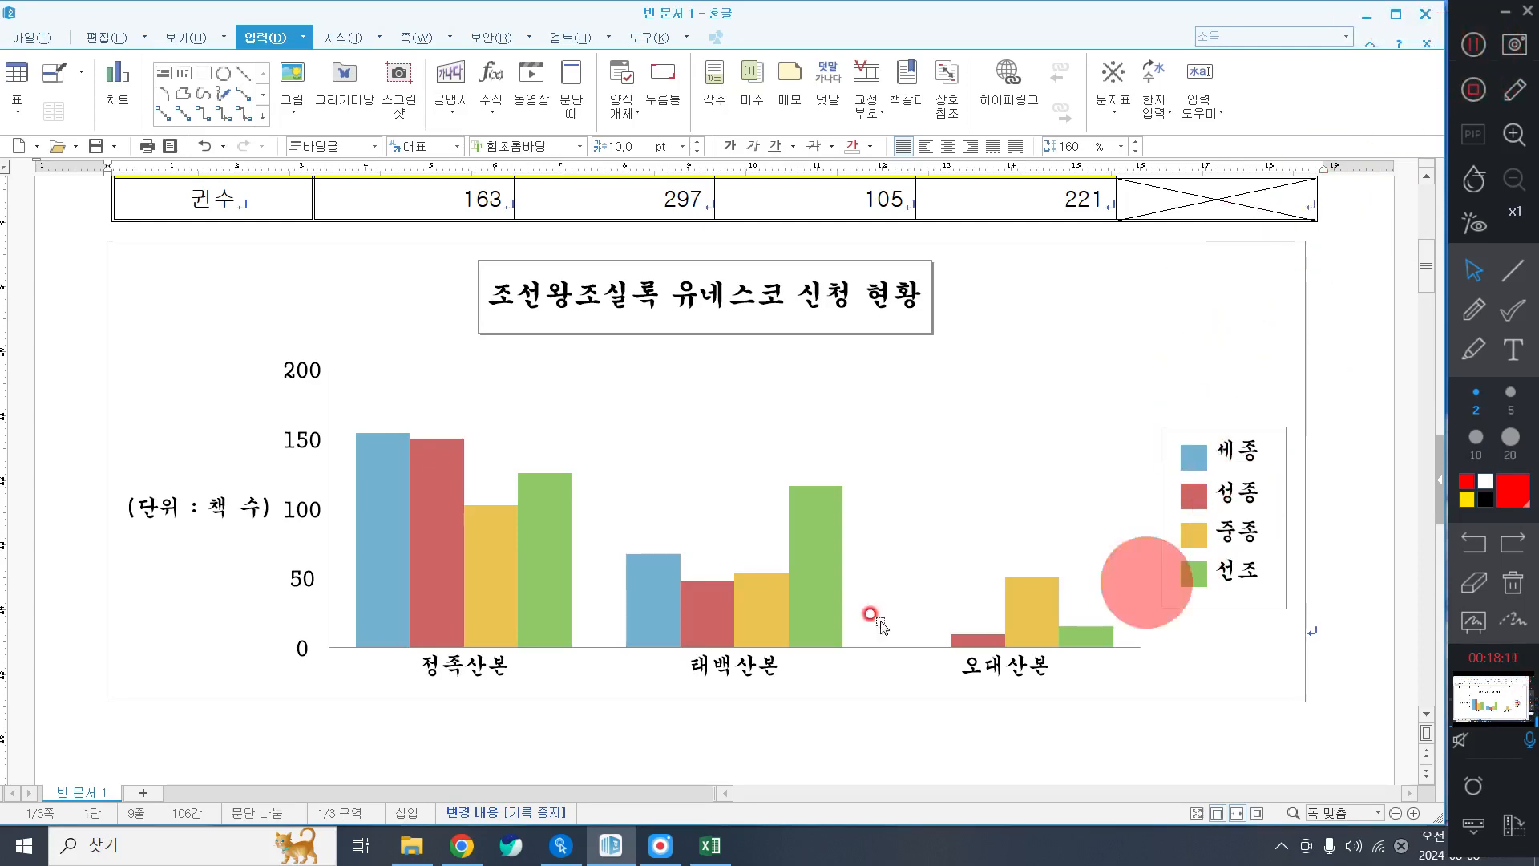
left_click(1343, 481)
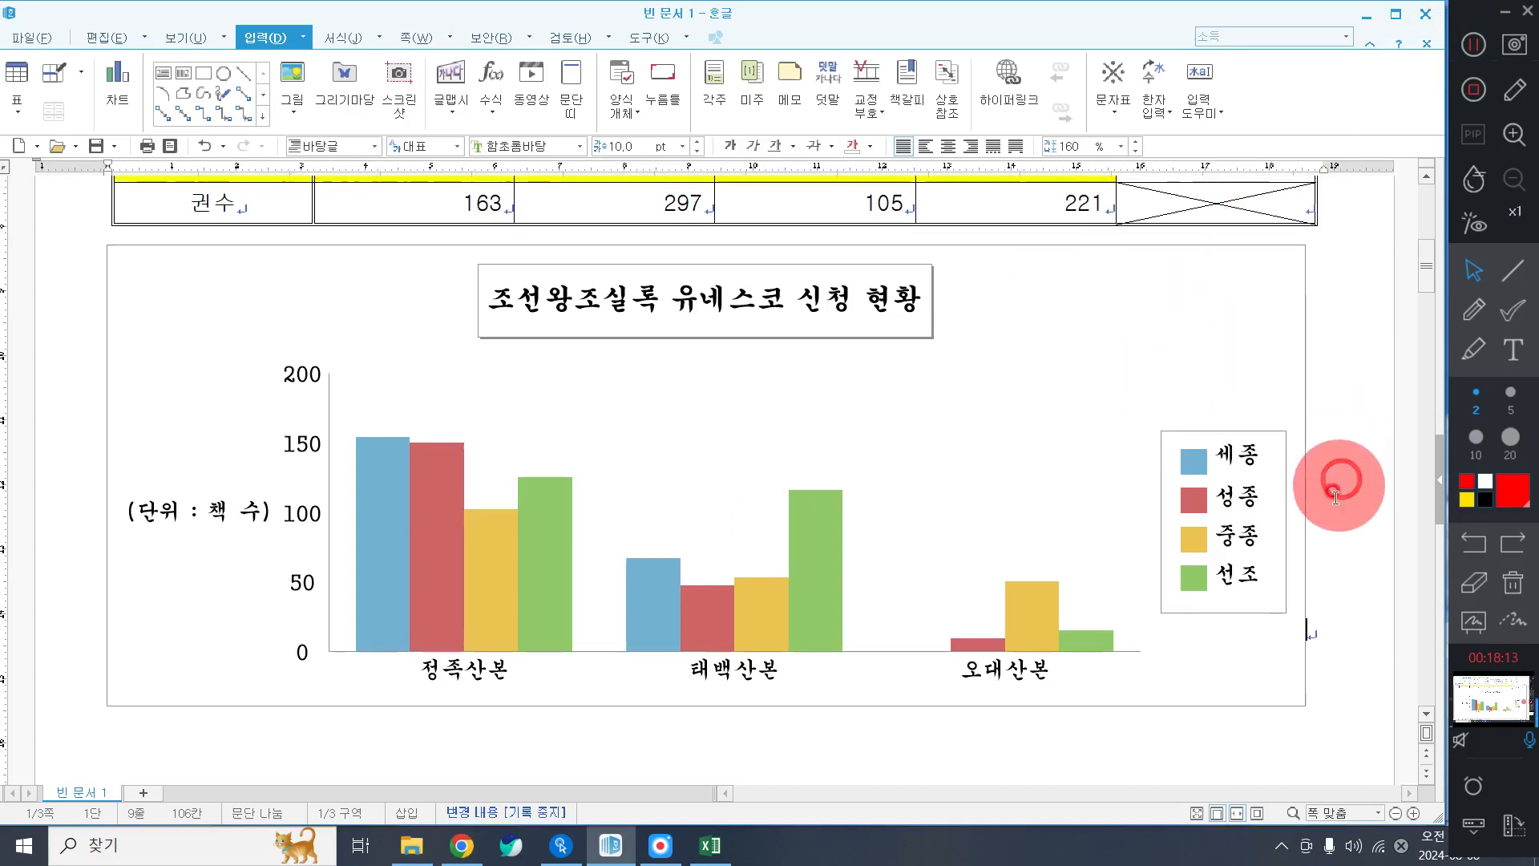
left_click(1335, 533)
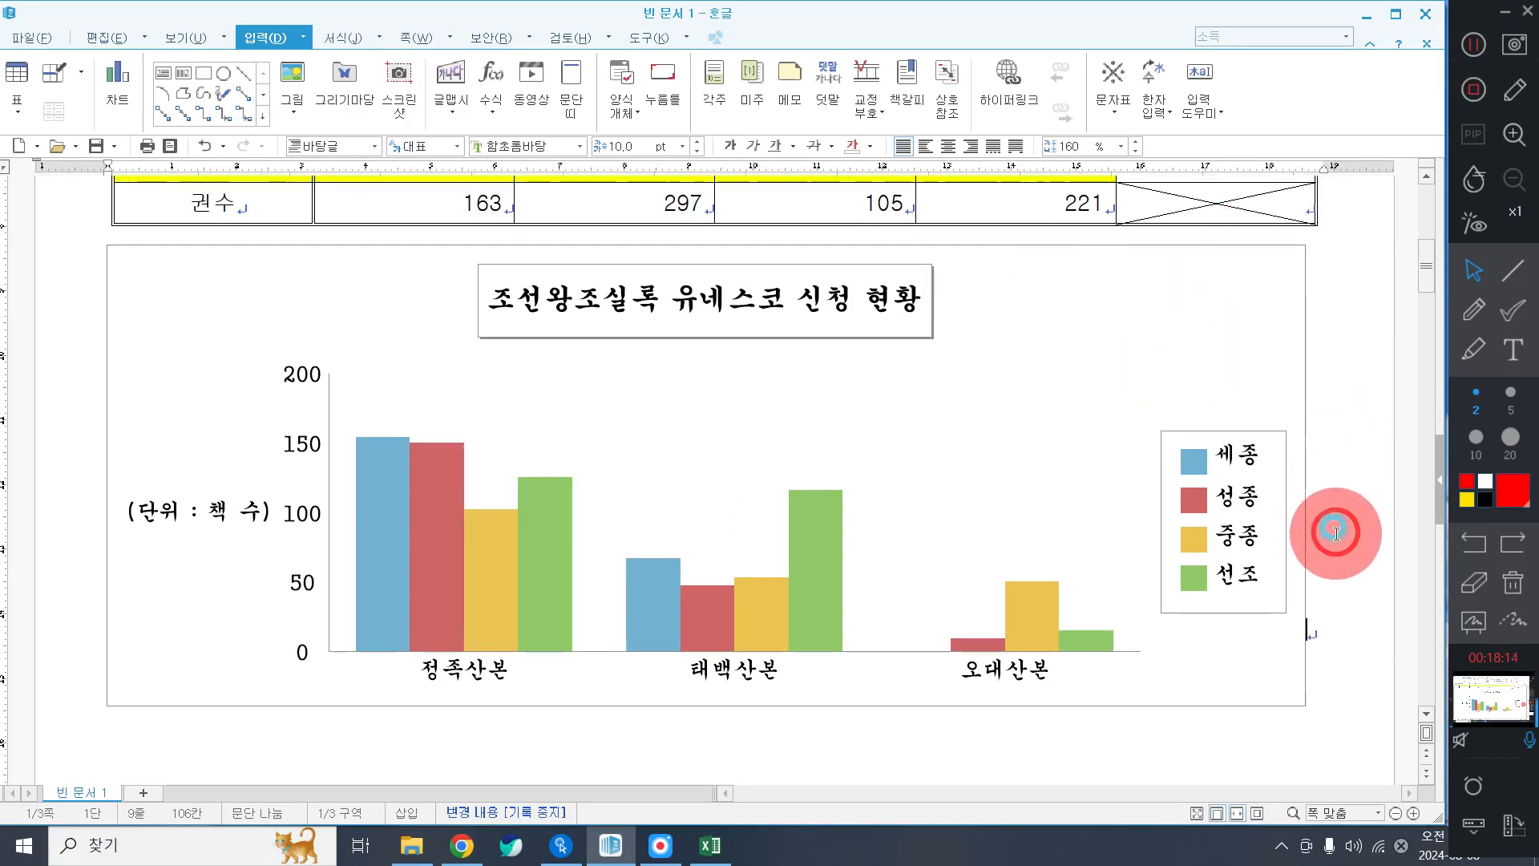
left_click(1332, 629)
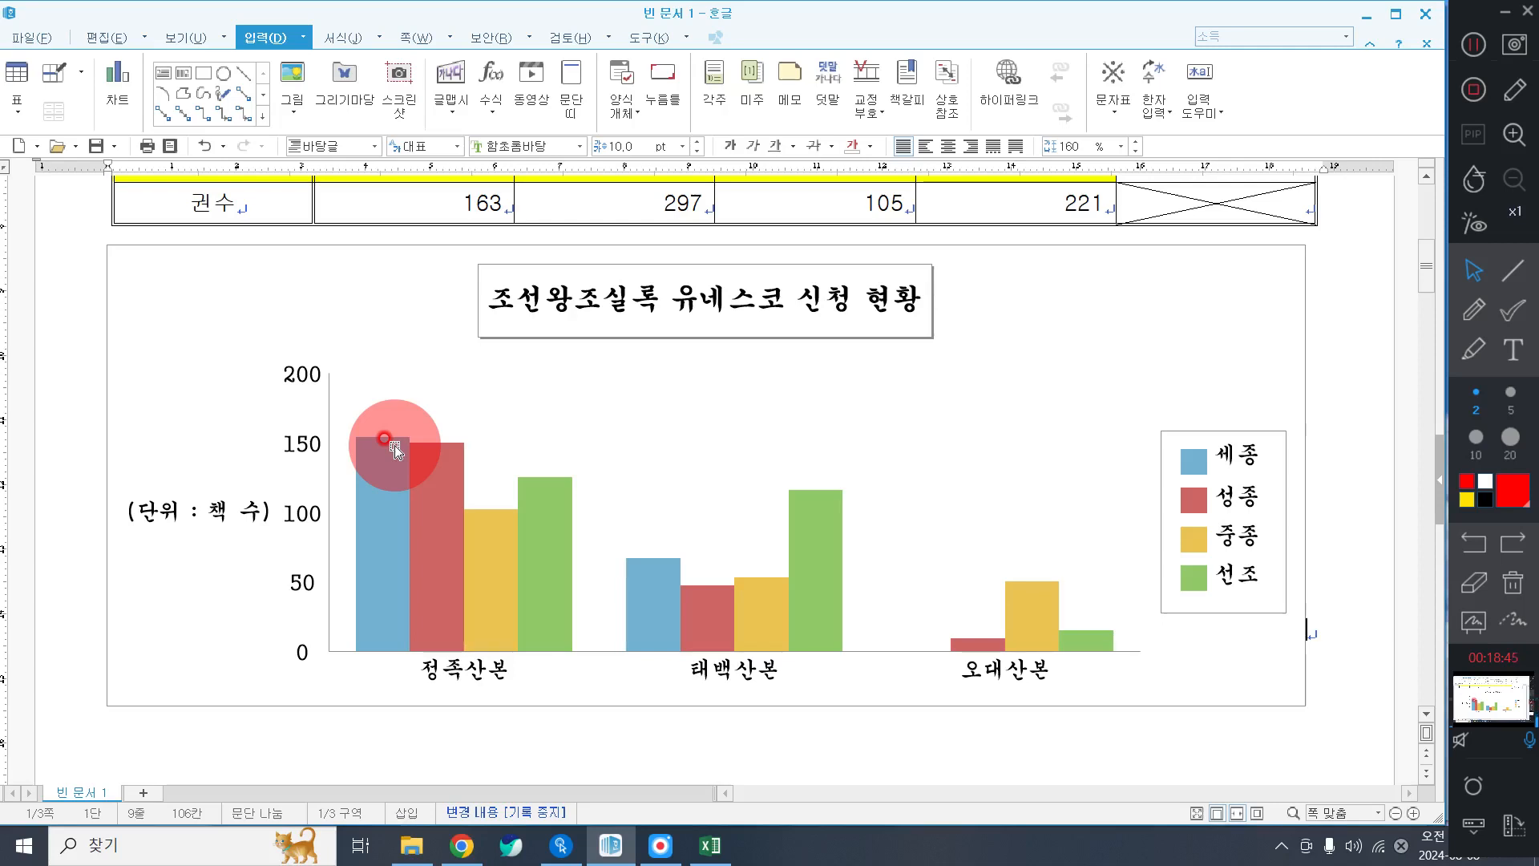
Type the labels (1) and (2), spaced apart, on the blank line under item 3.
scroll(384, 465, "down", 10)
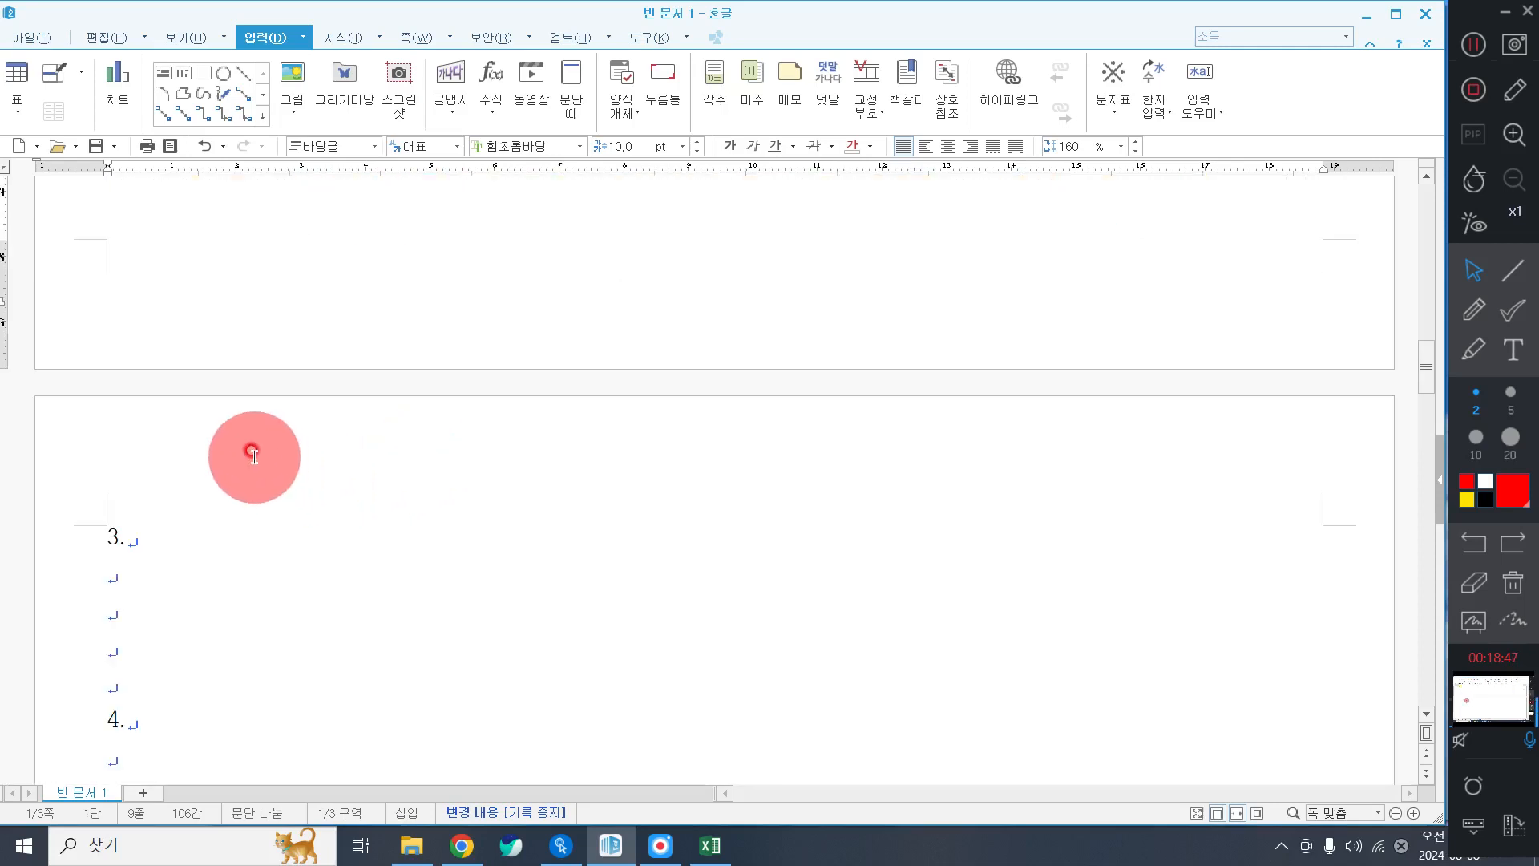
scroll(254, 455, "down", 3)
left_click(140, 279)
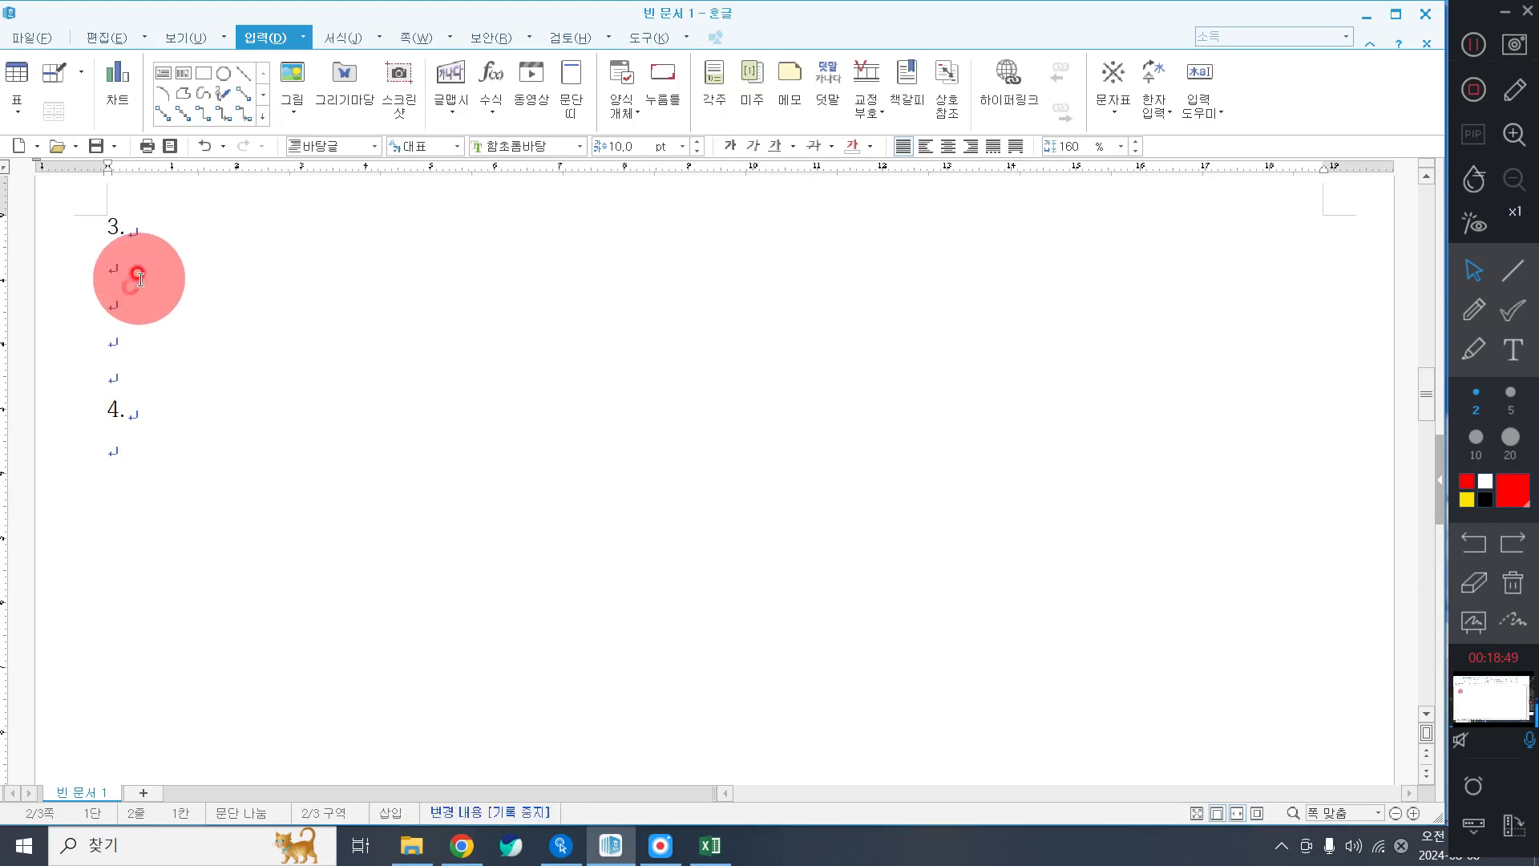
type("(1)")
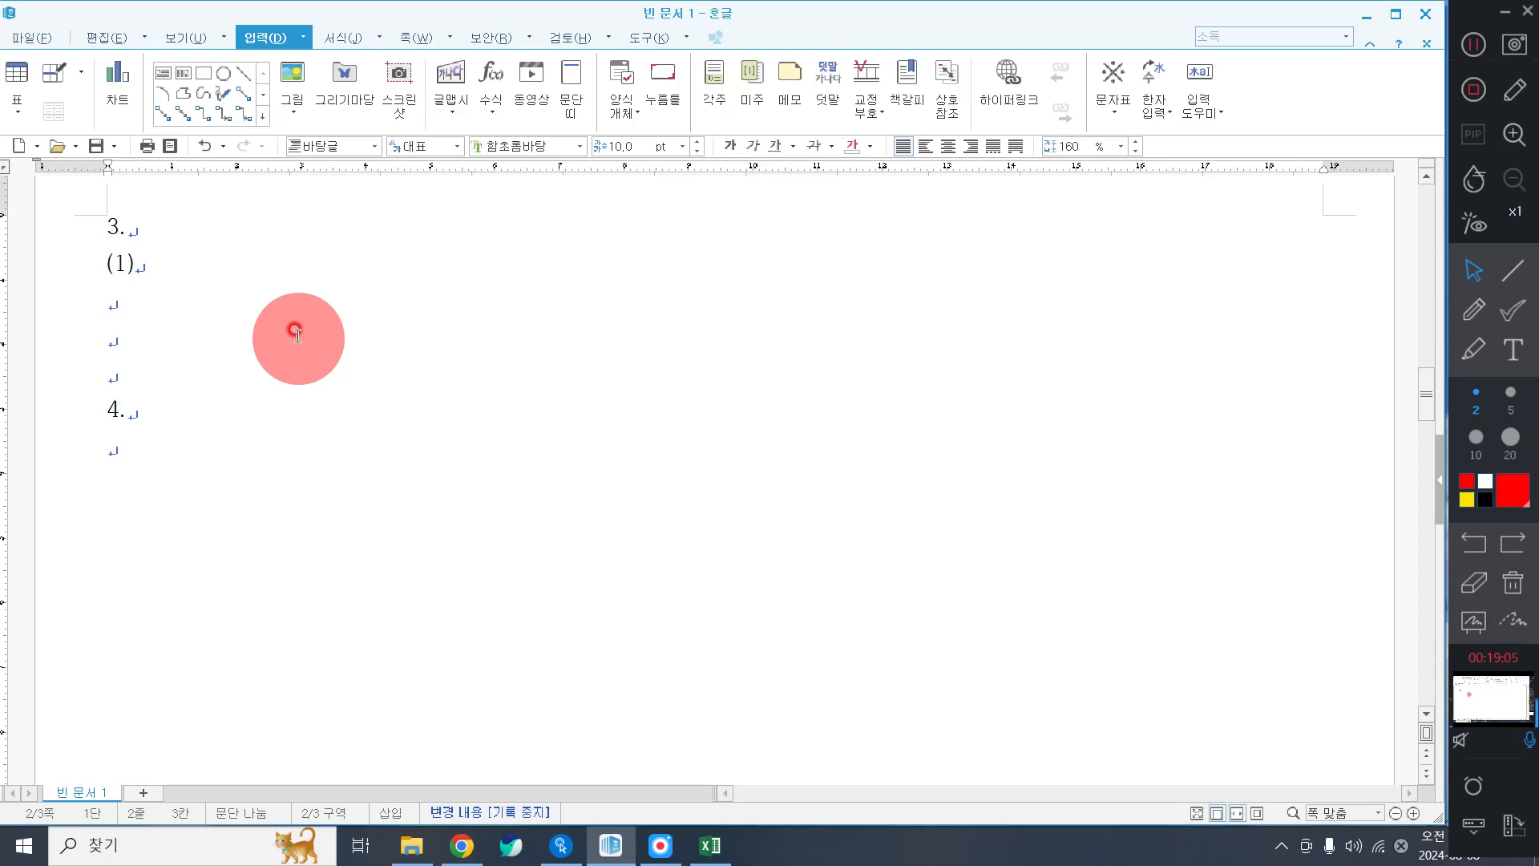
type("(2)")
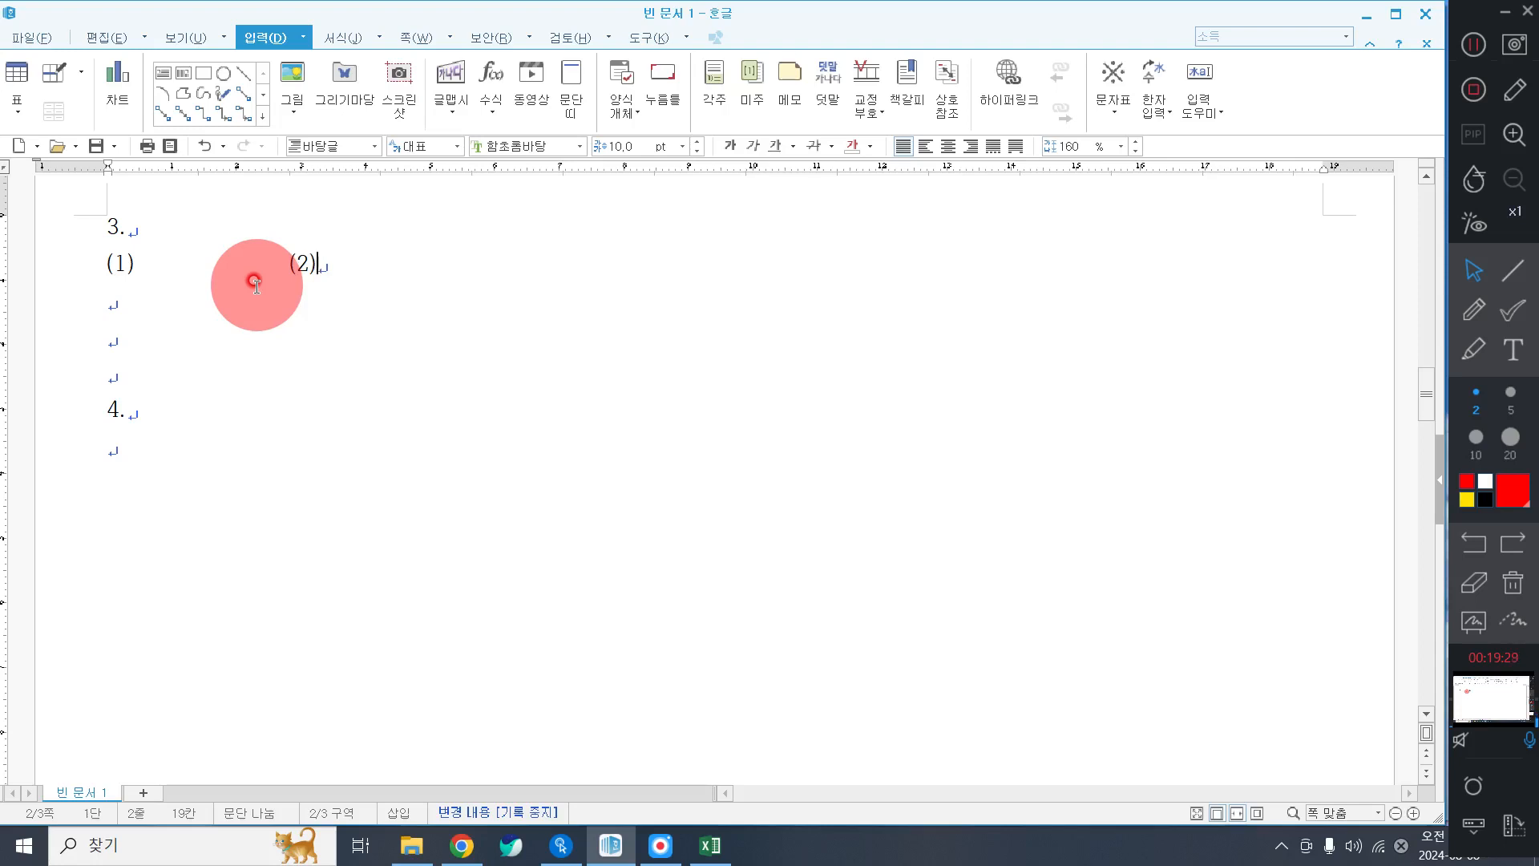
left_click(136, 267)
left_click(147, 263)
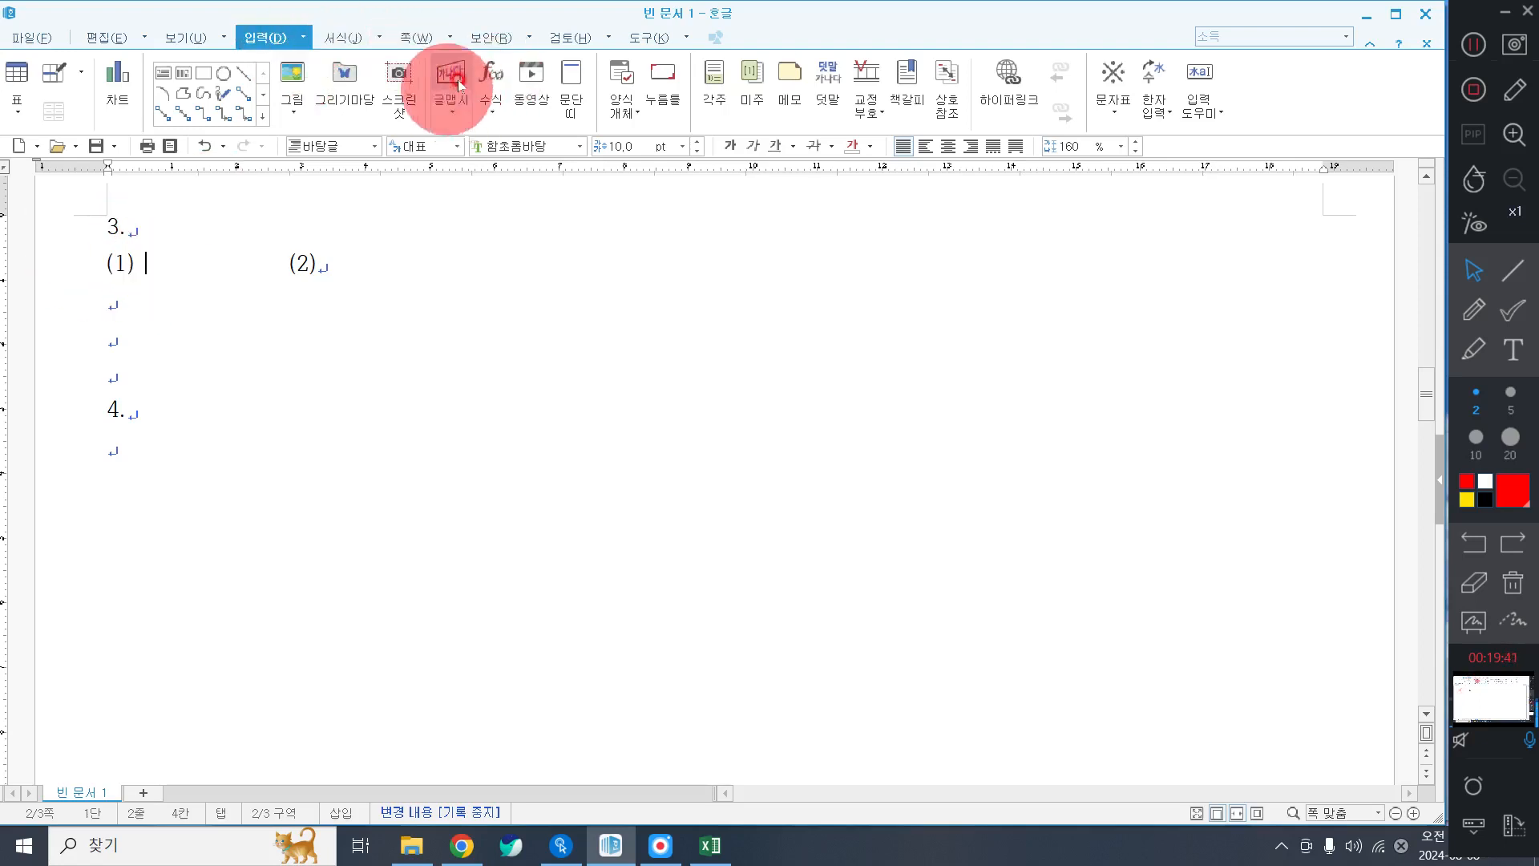
Start a new equation at (1) with the fraction F over h₂.
left_click(486, 76)
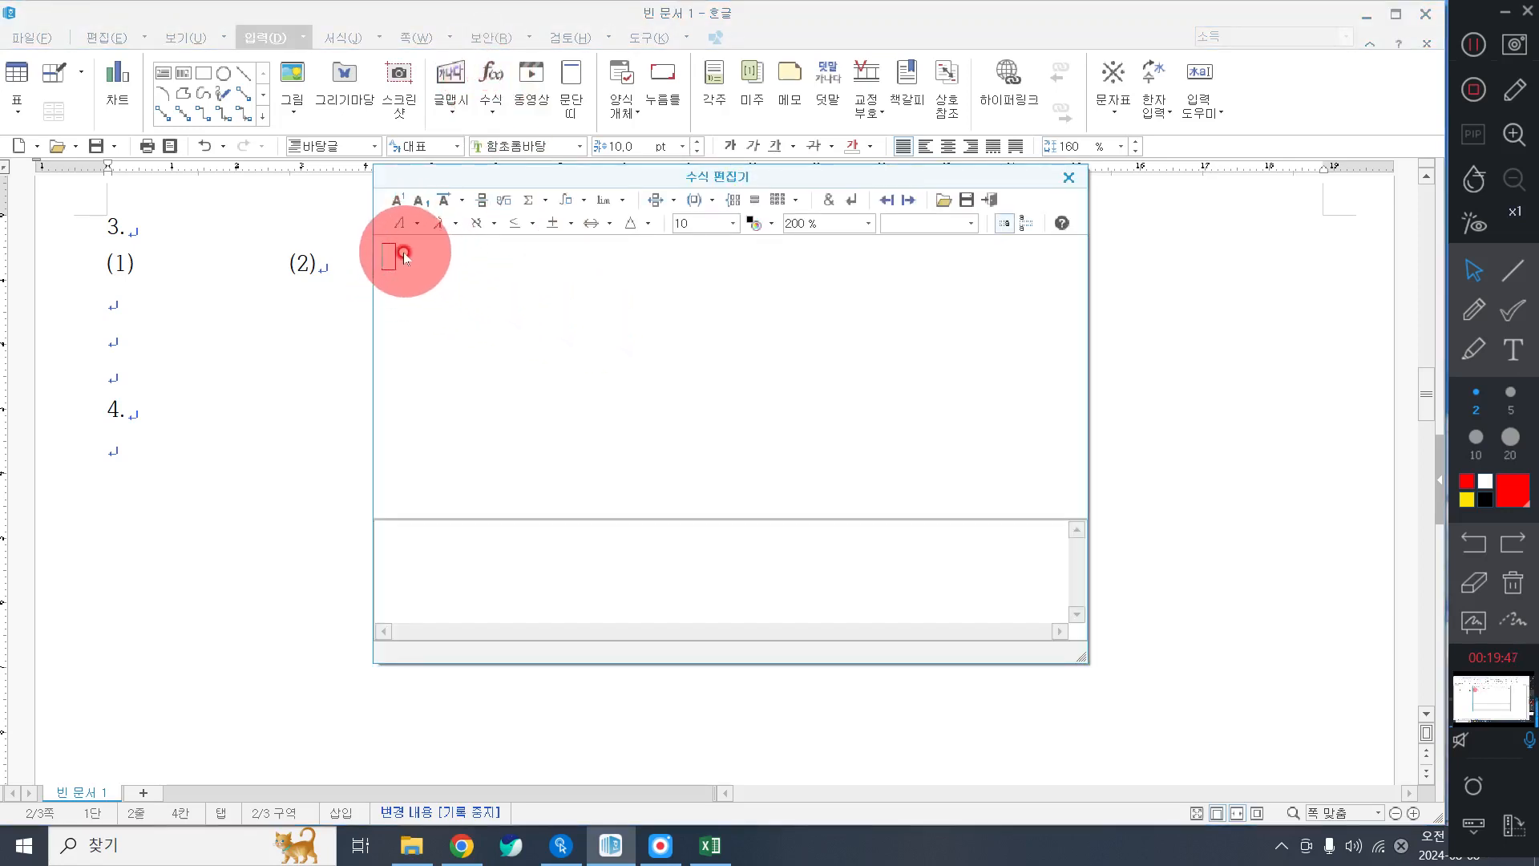
left_click(481, 205)
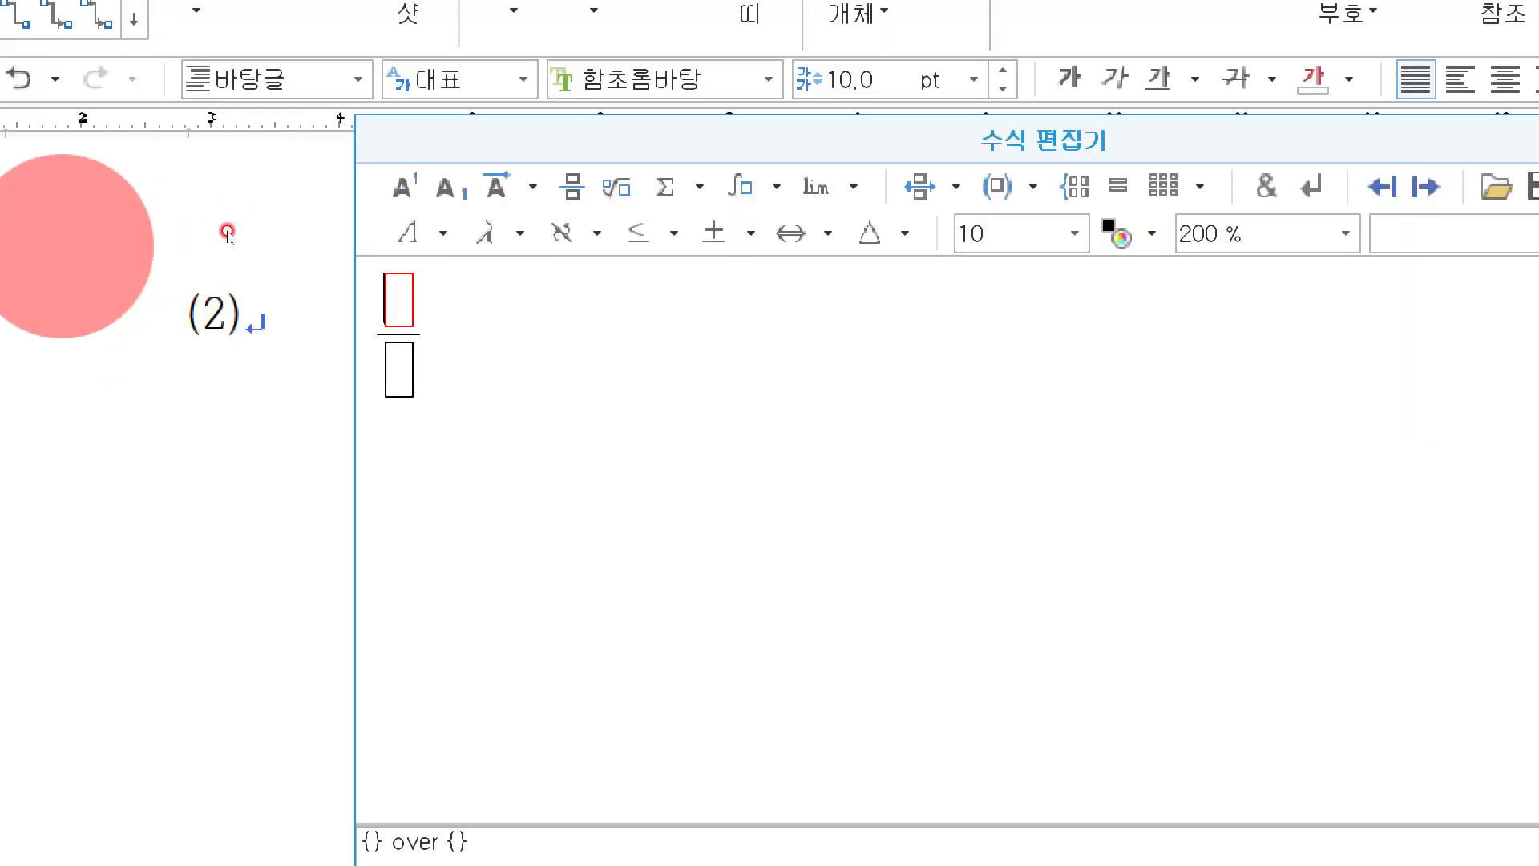
type("F")
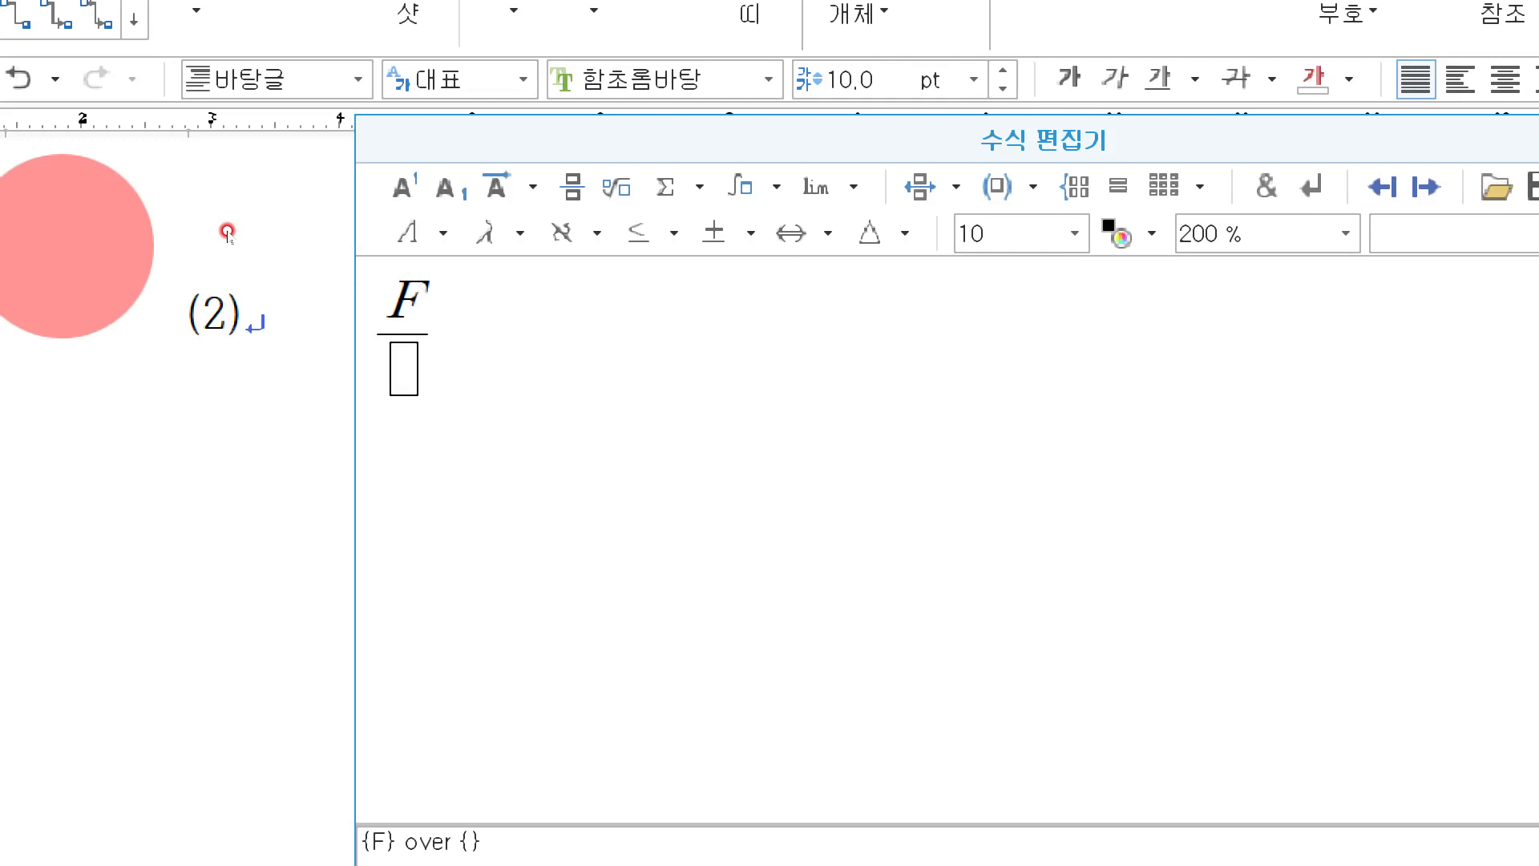
key("Tab")
type("h")
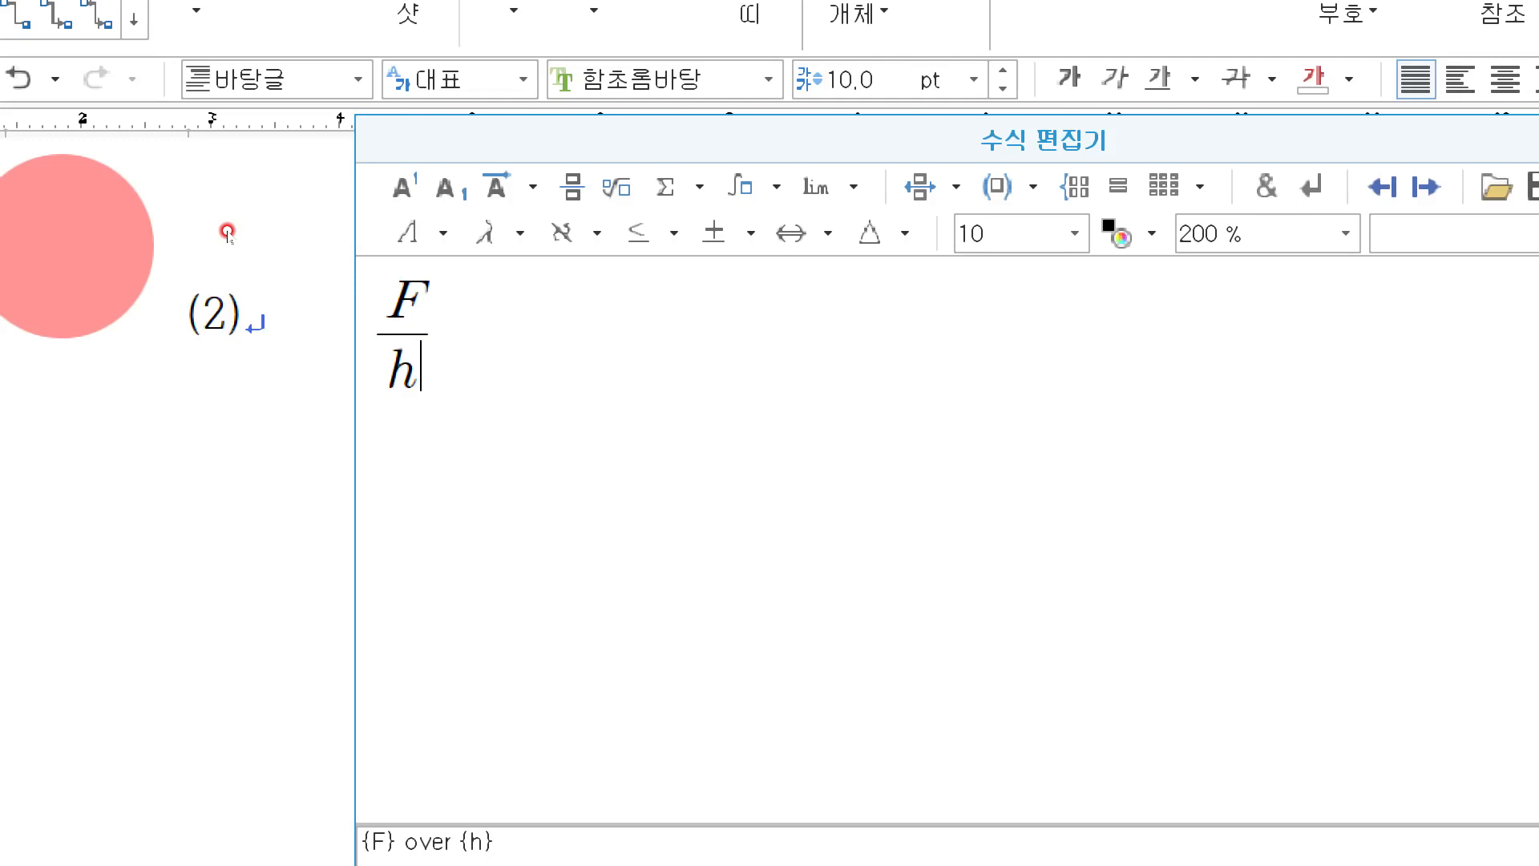
left_click(419, 208)
type("2")
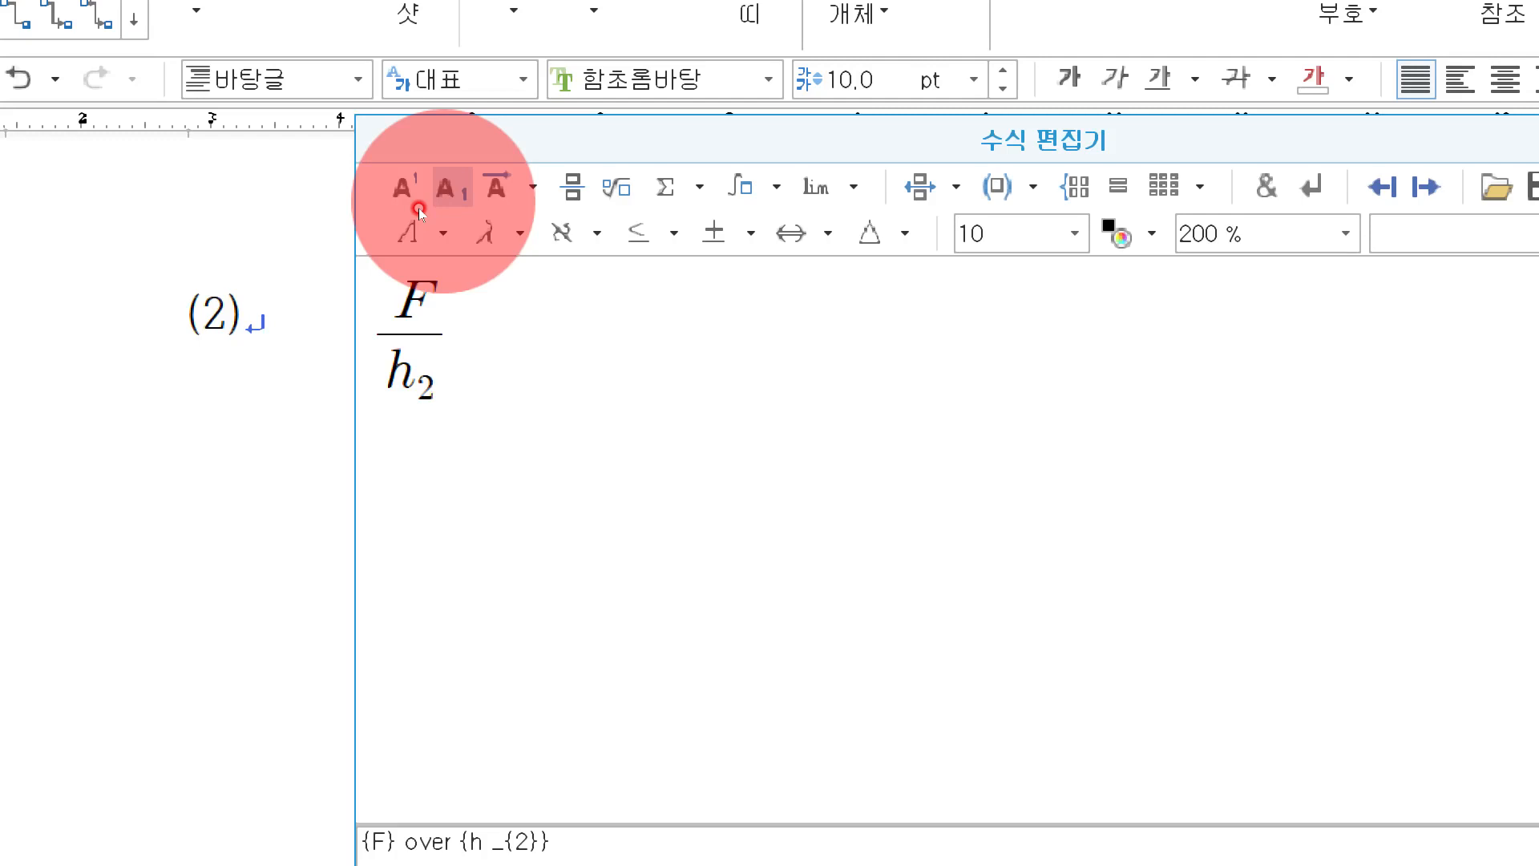
key("Right")
Continue the equation with = t₂k₁ followed by the fraction t₁ over d.
type("=t")
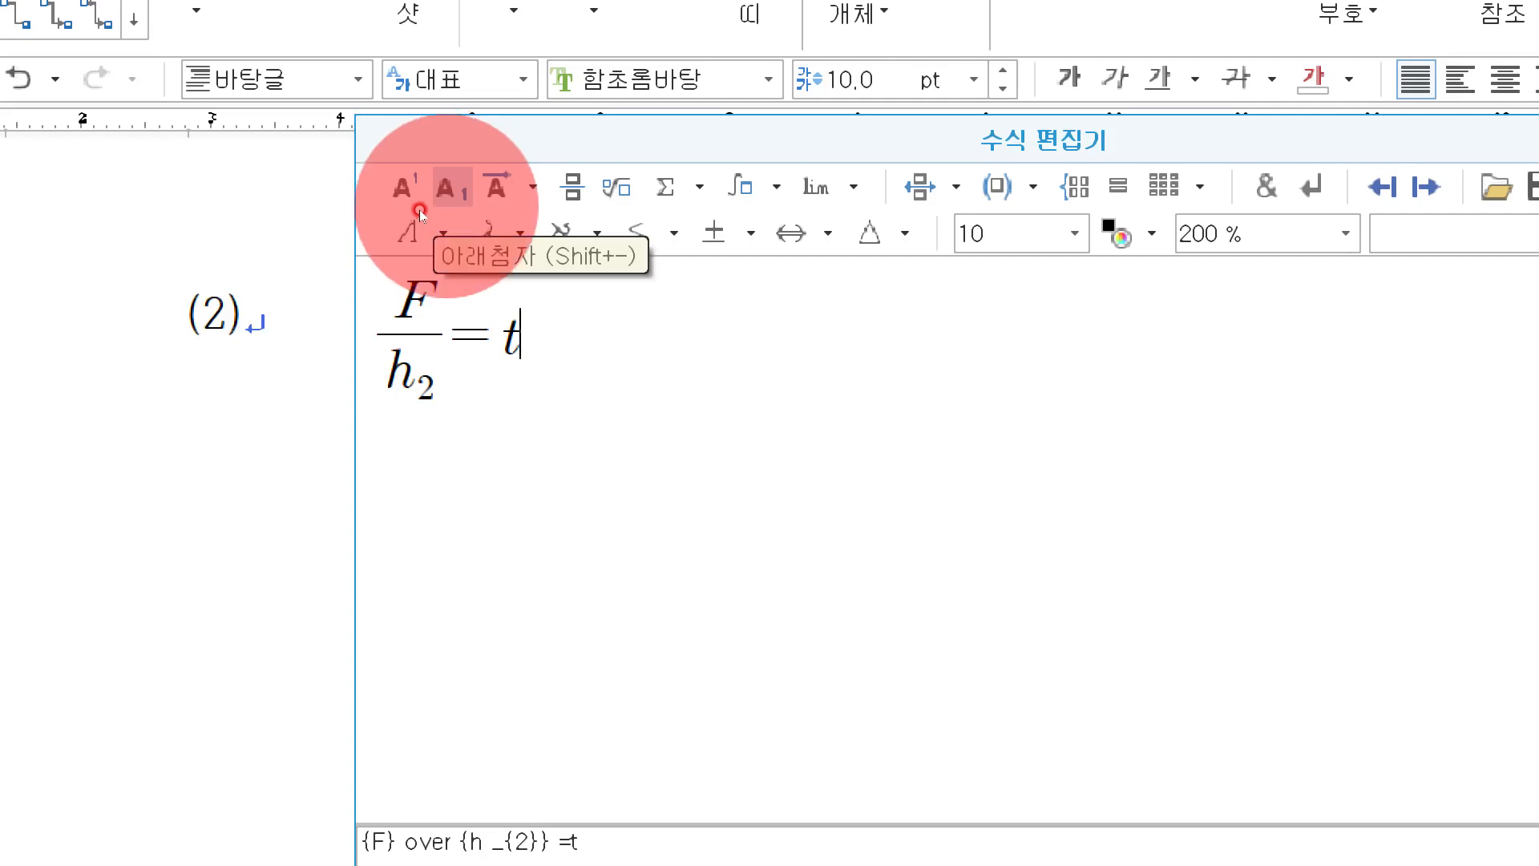
left_click(420, 210)
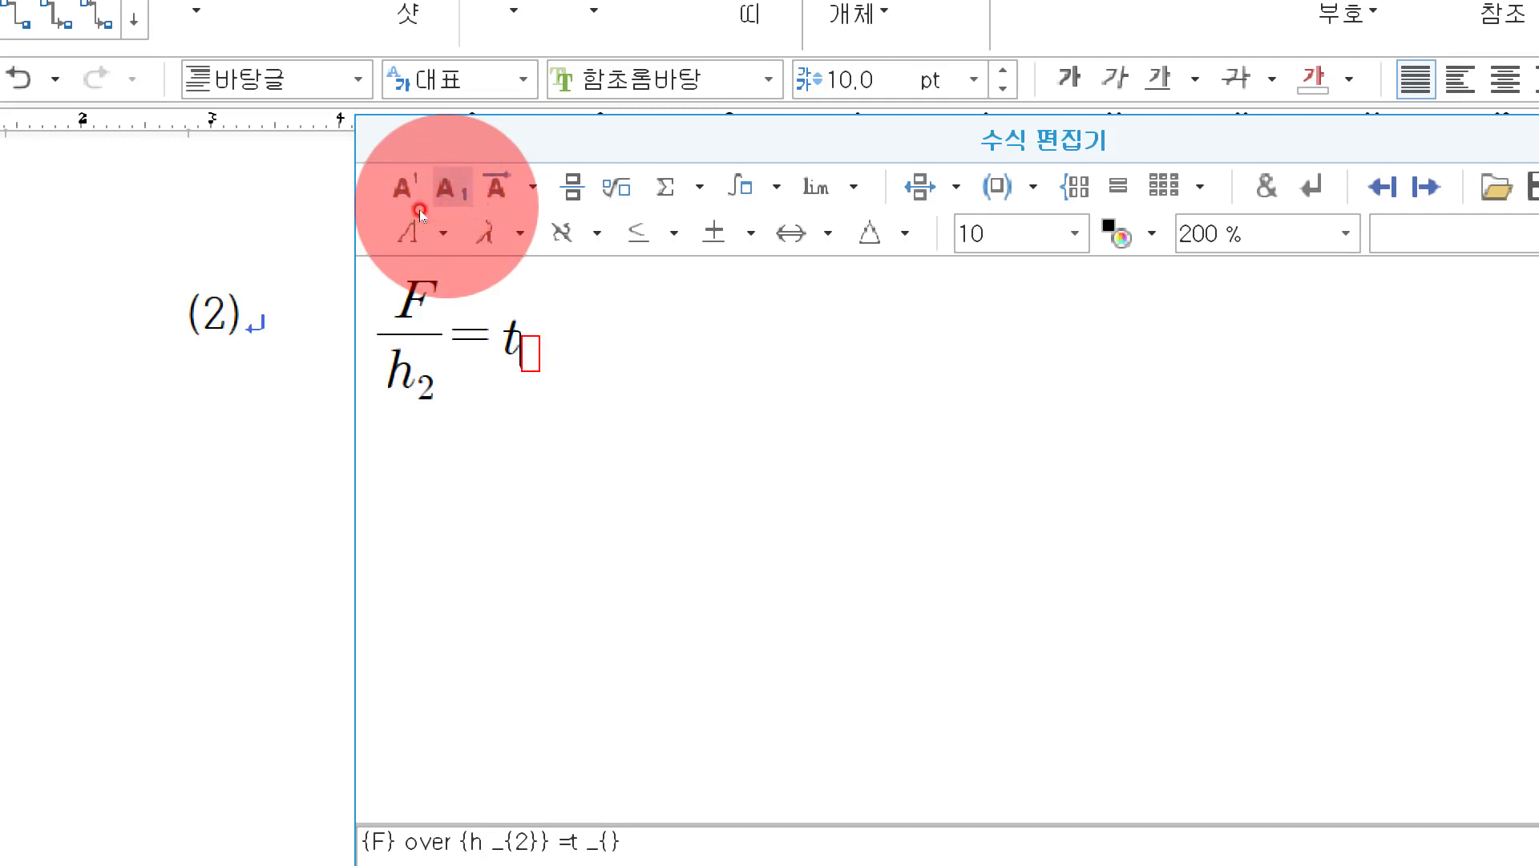
type("2")
type("k")
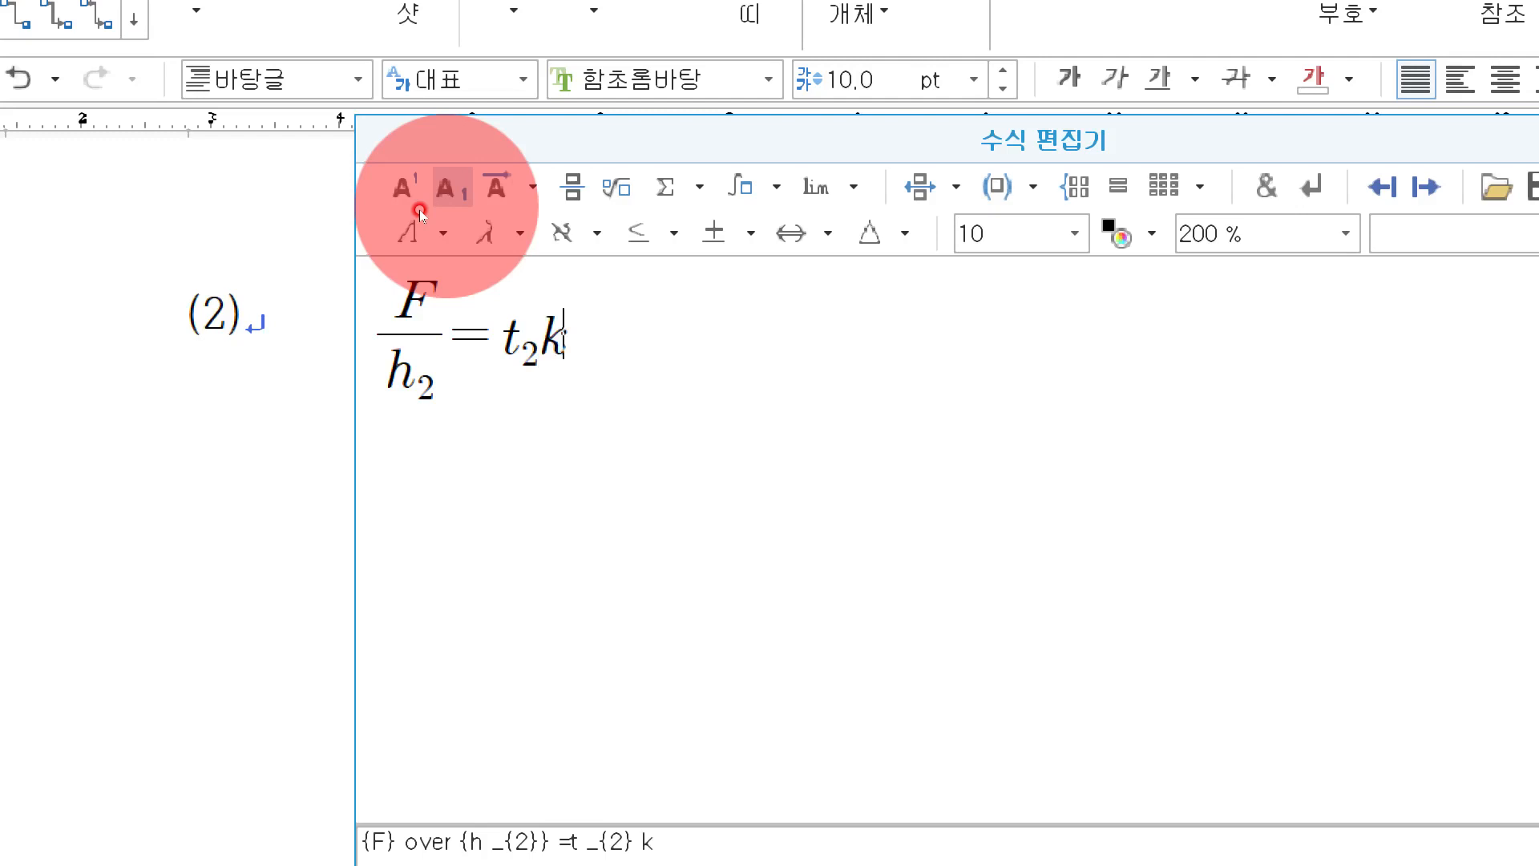
left_click(420, 210)
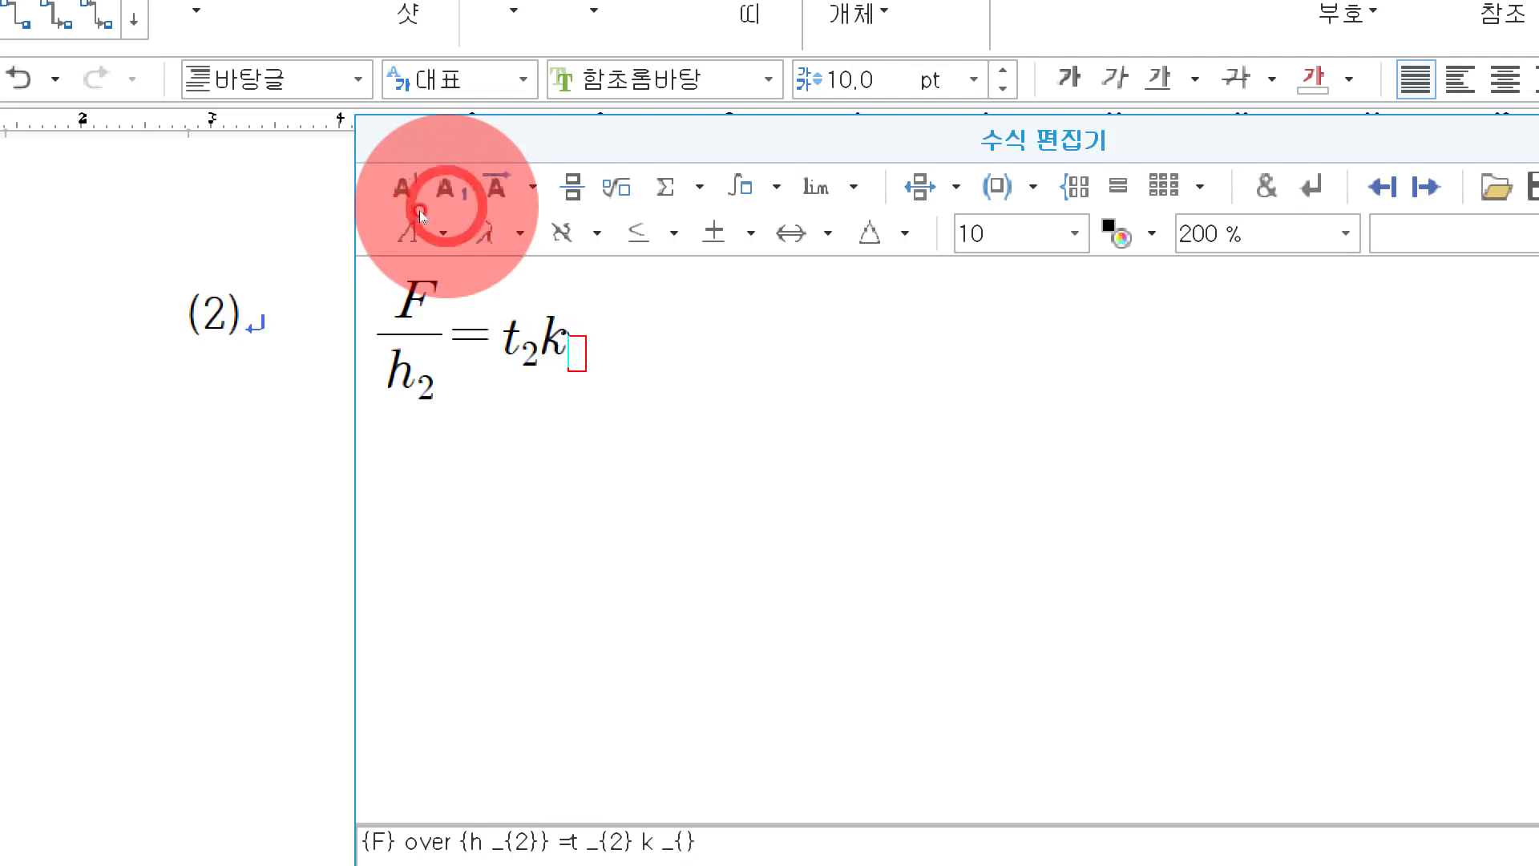
type("1")
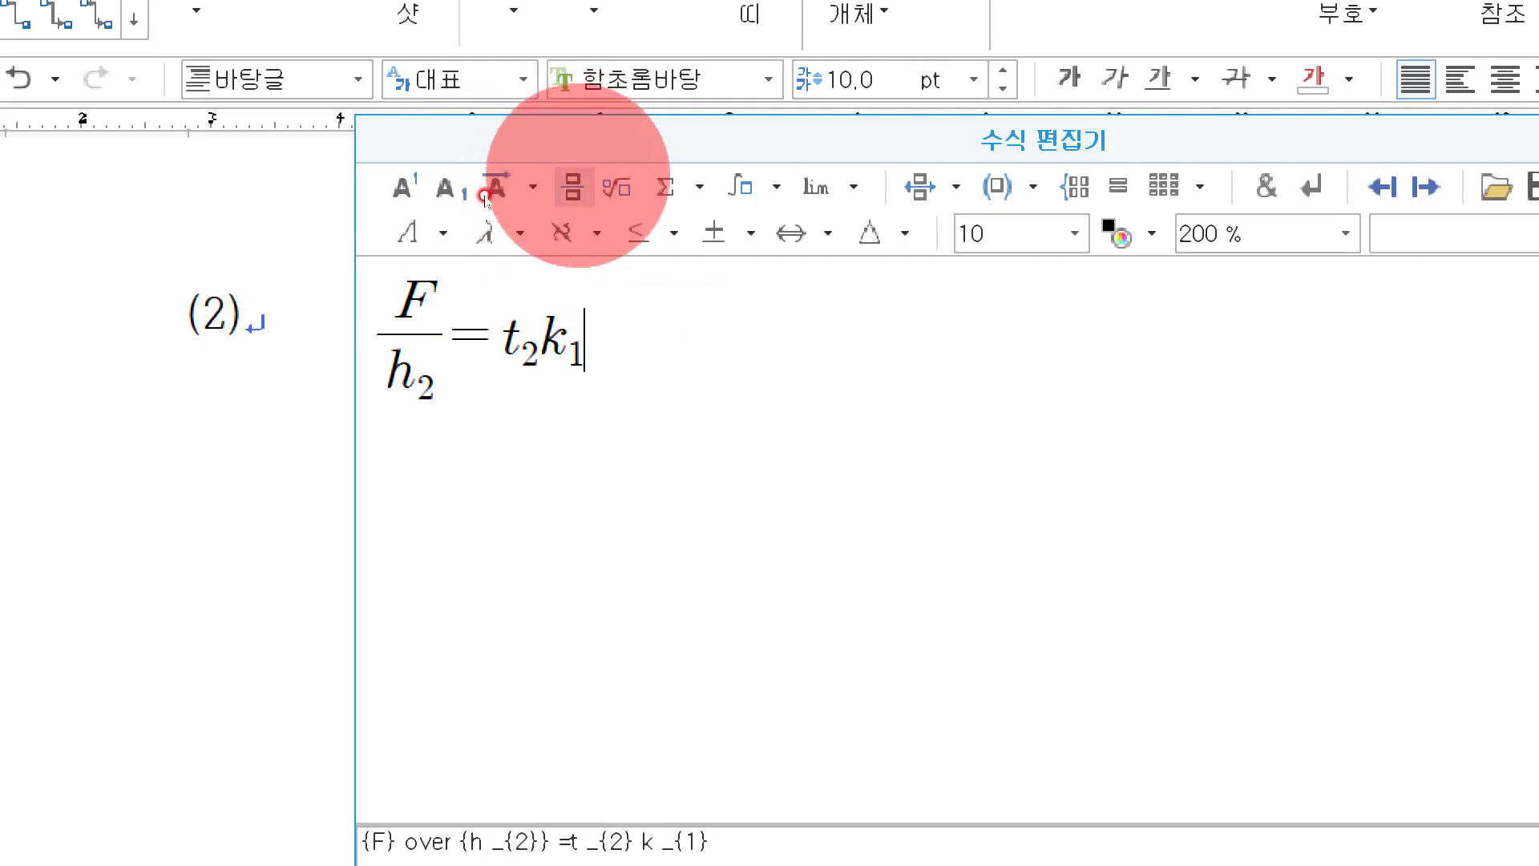
left_click(574, 184)
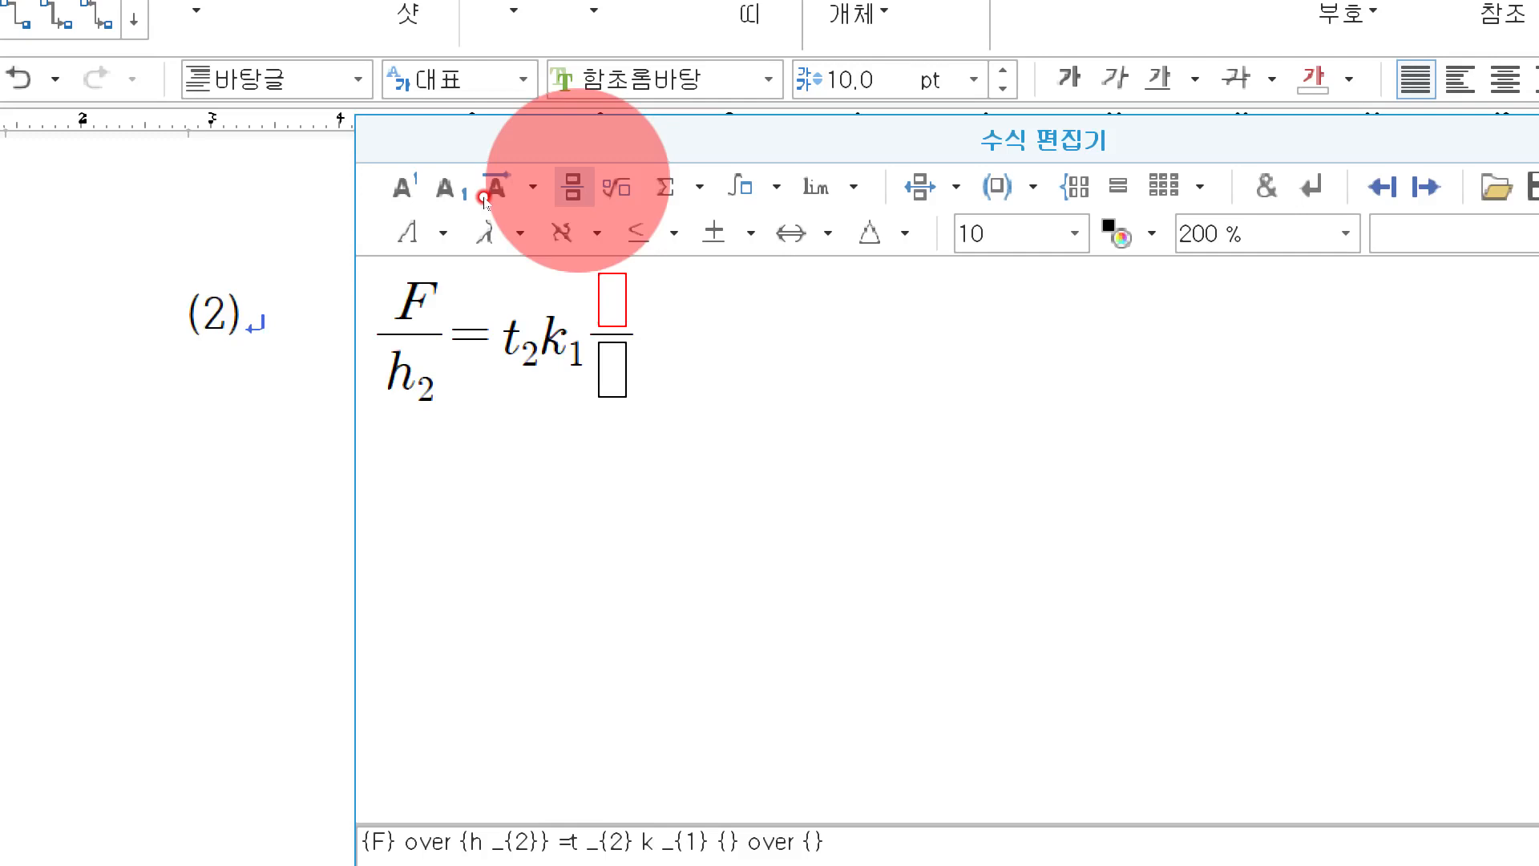
type("t")
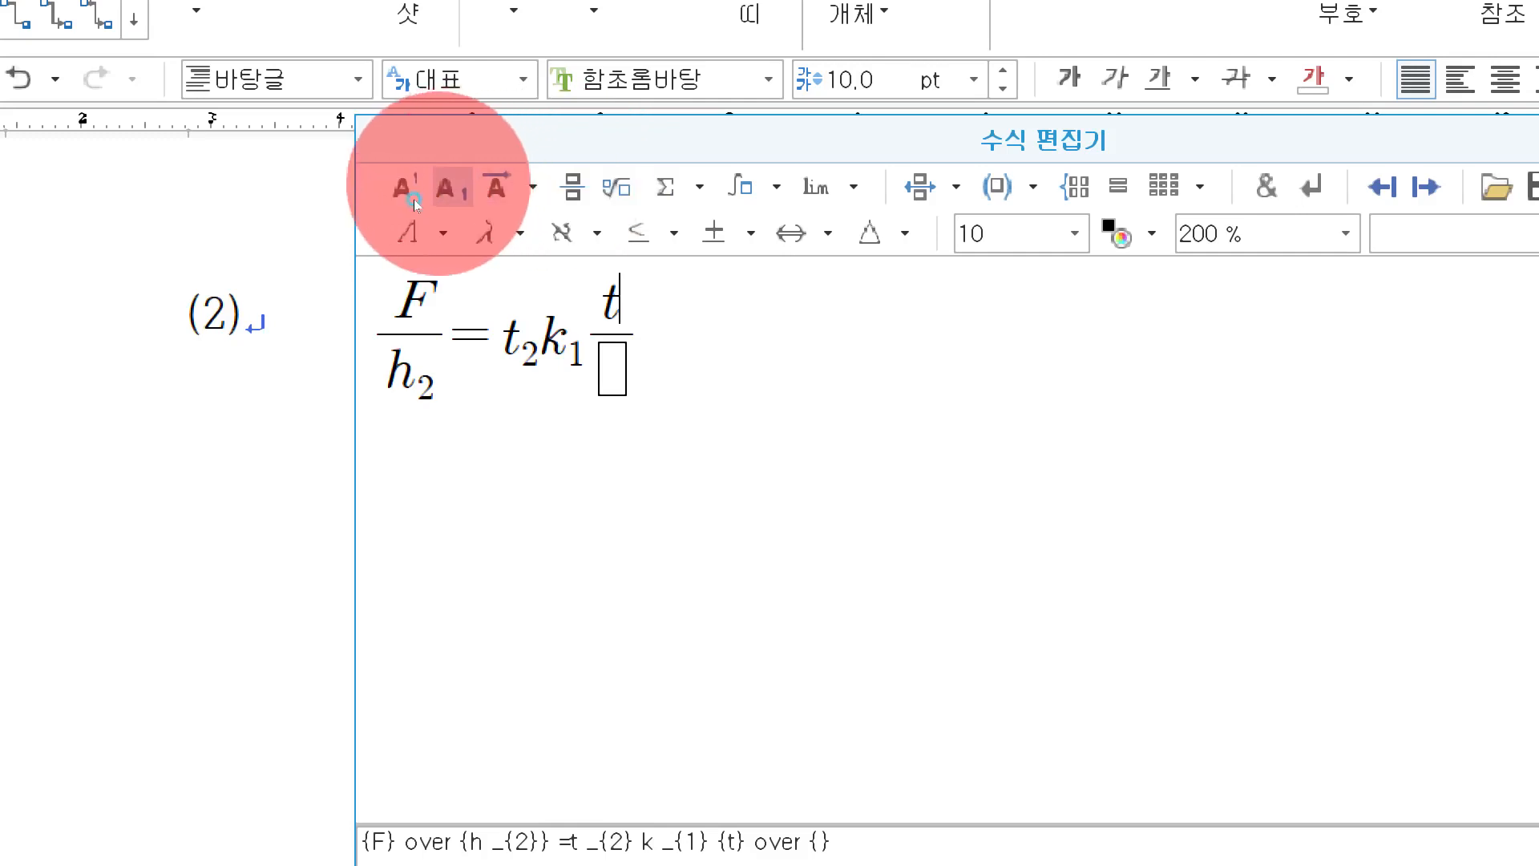
left_click(415, 200)
type("1")
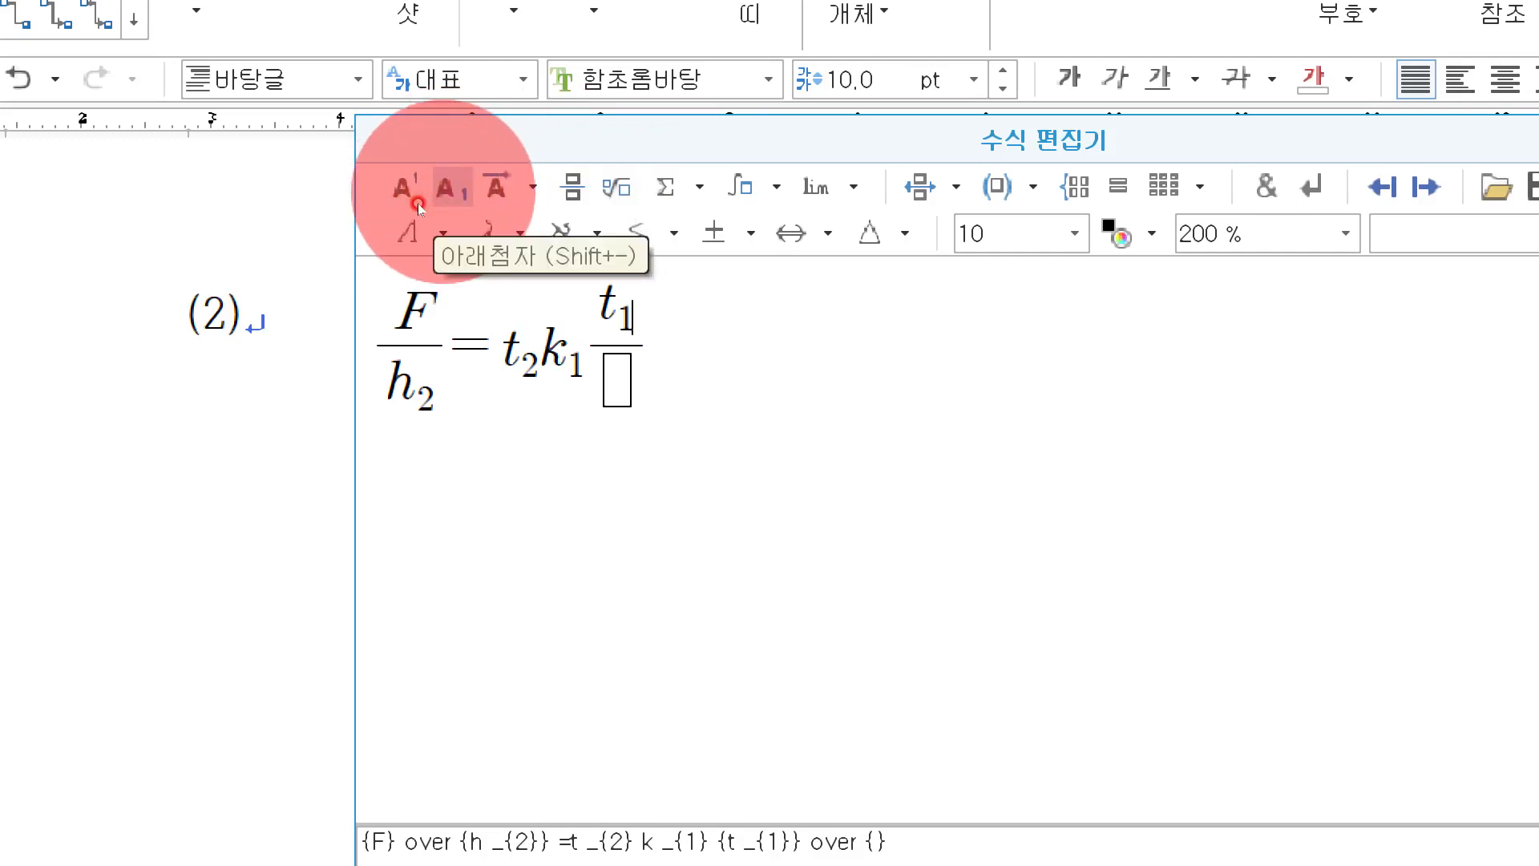
key("Tab")
type("d")
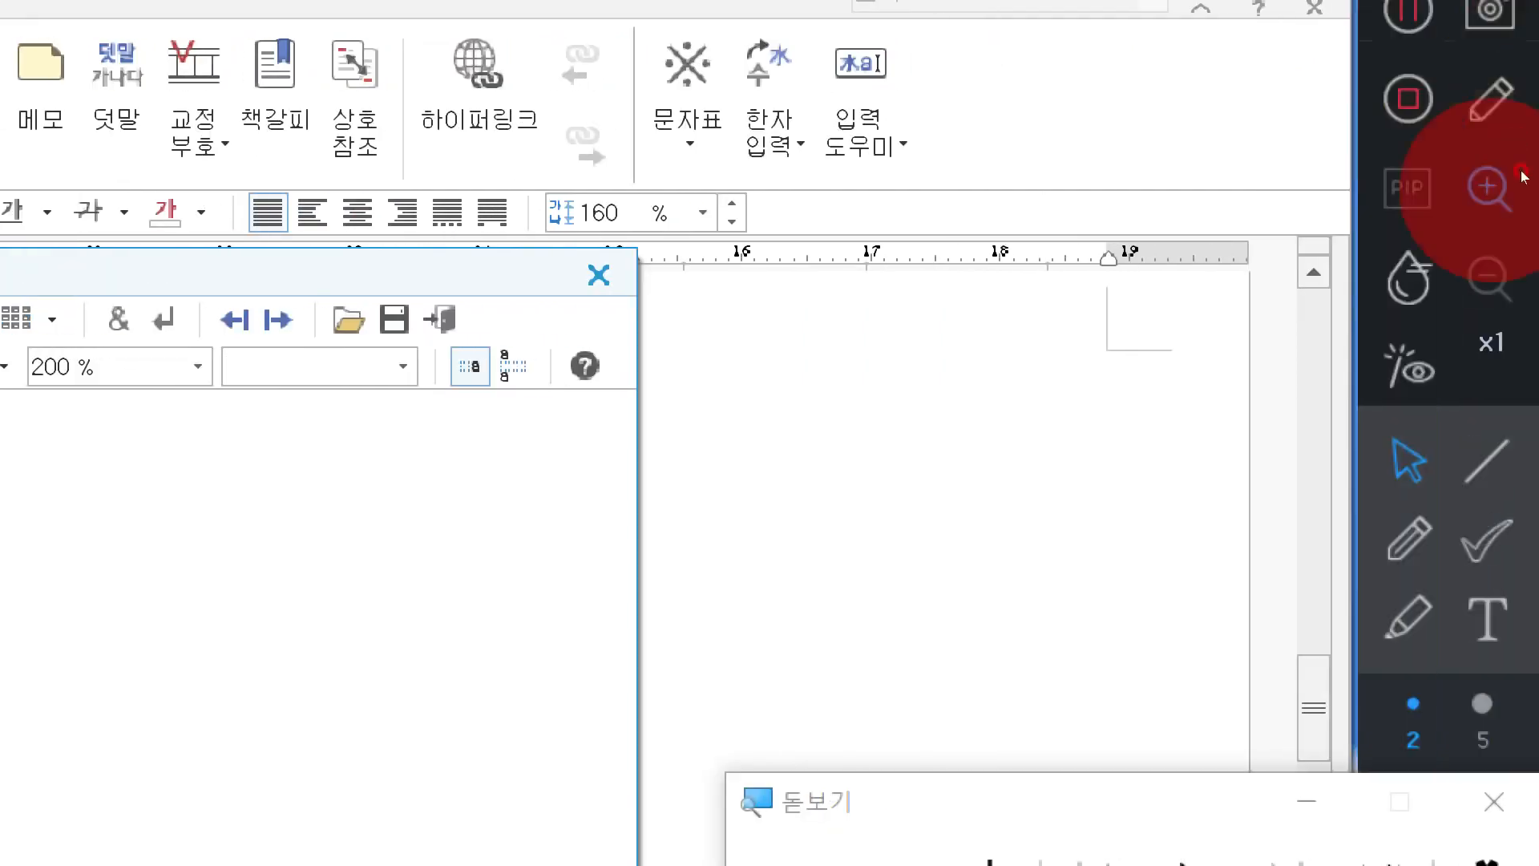
Append 2×10⁻⁷ to the equation.
left_click(1494, 649)
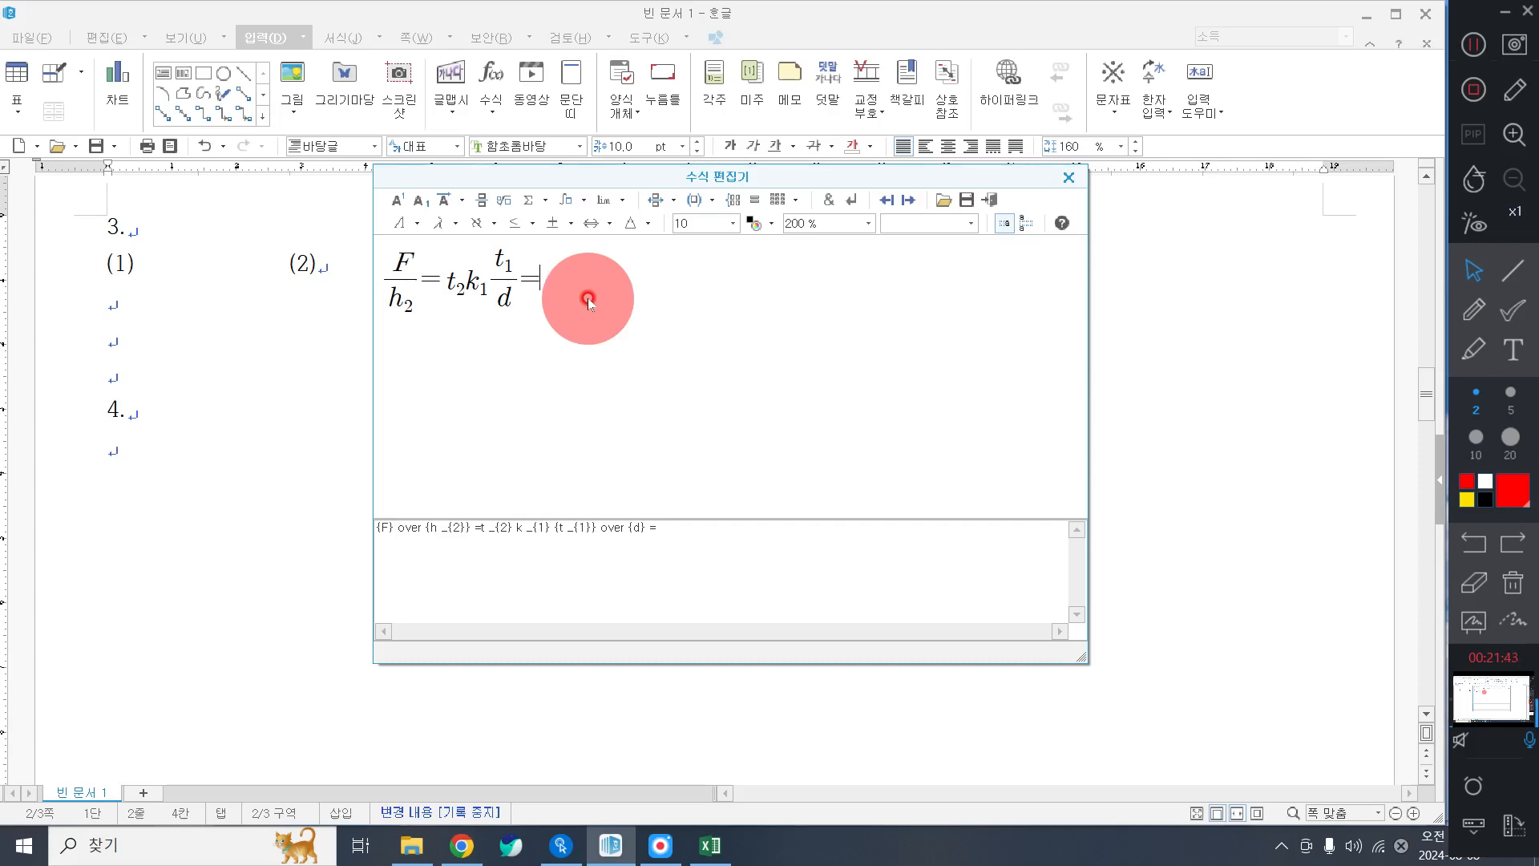
type("2")
left_click(558, 223)
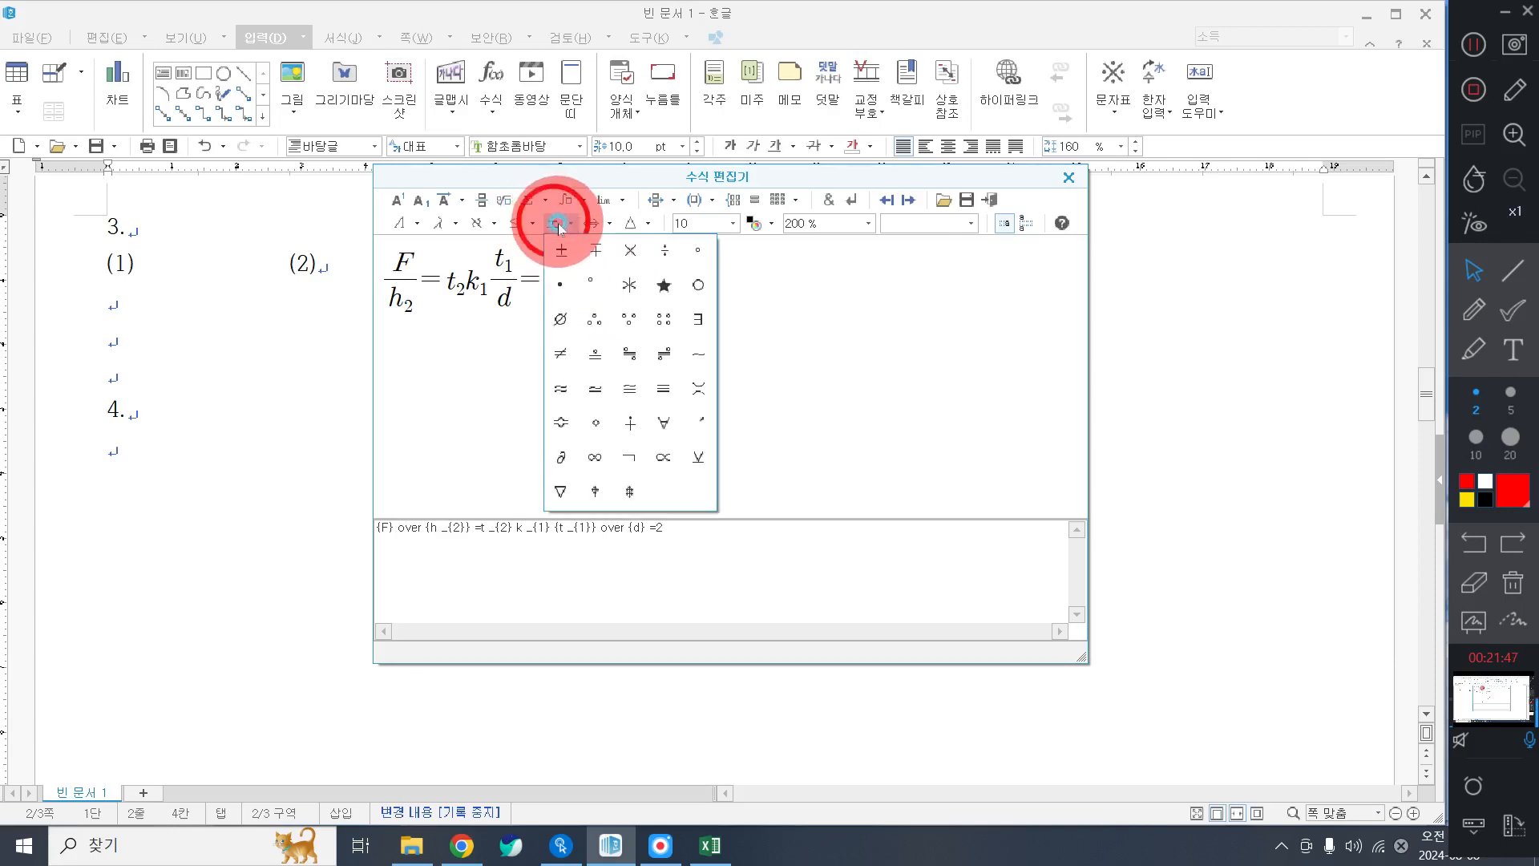
left_click(627, 253)
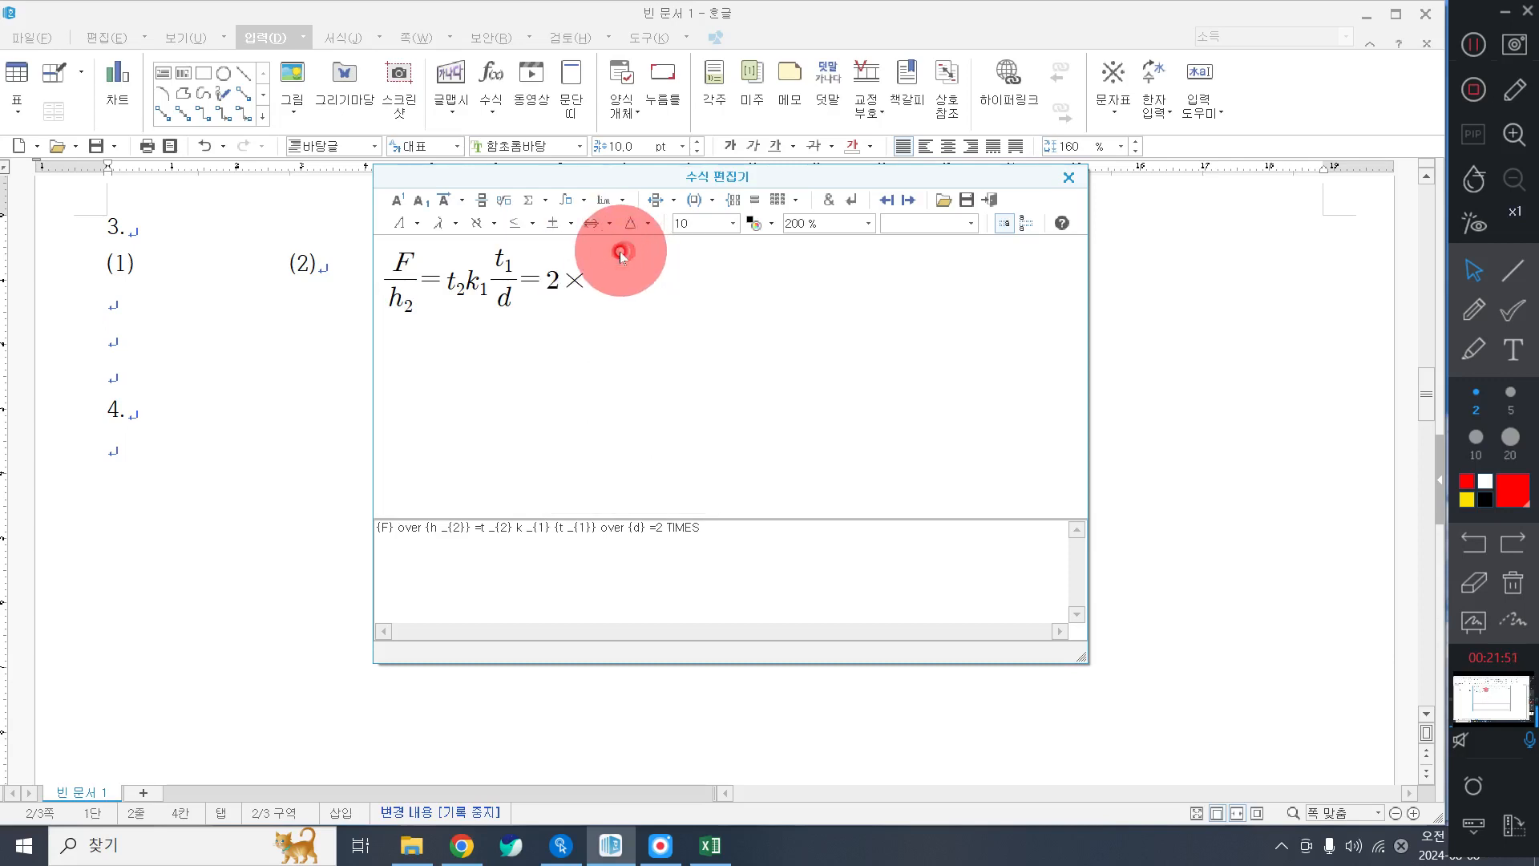
type("10")
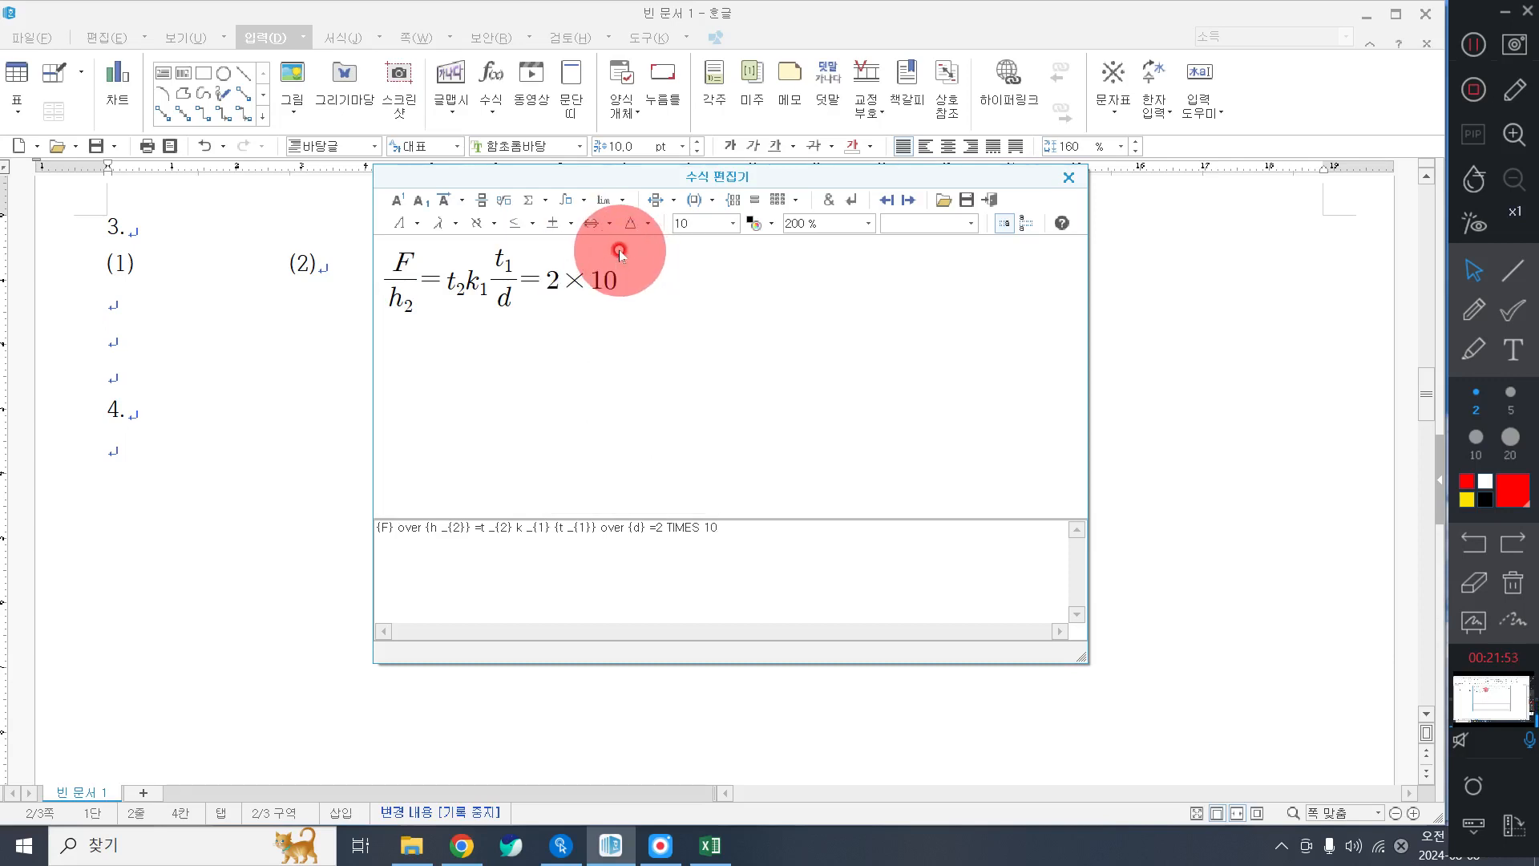
left_click(397, 202)
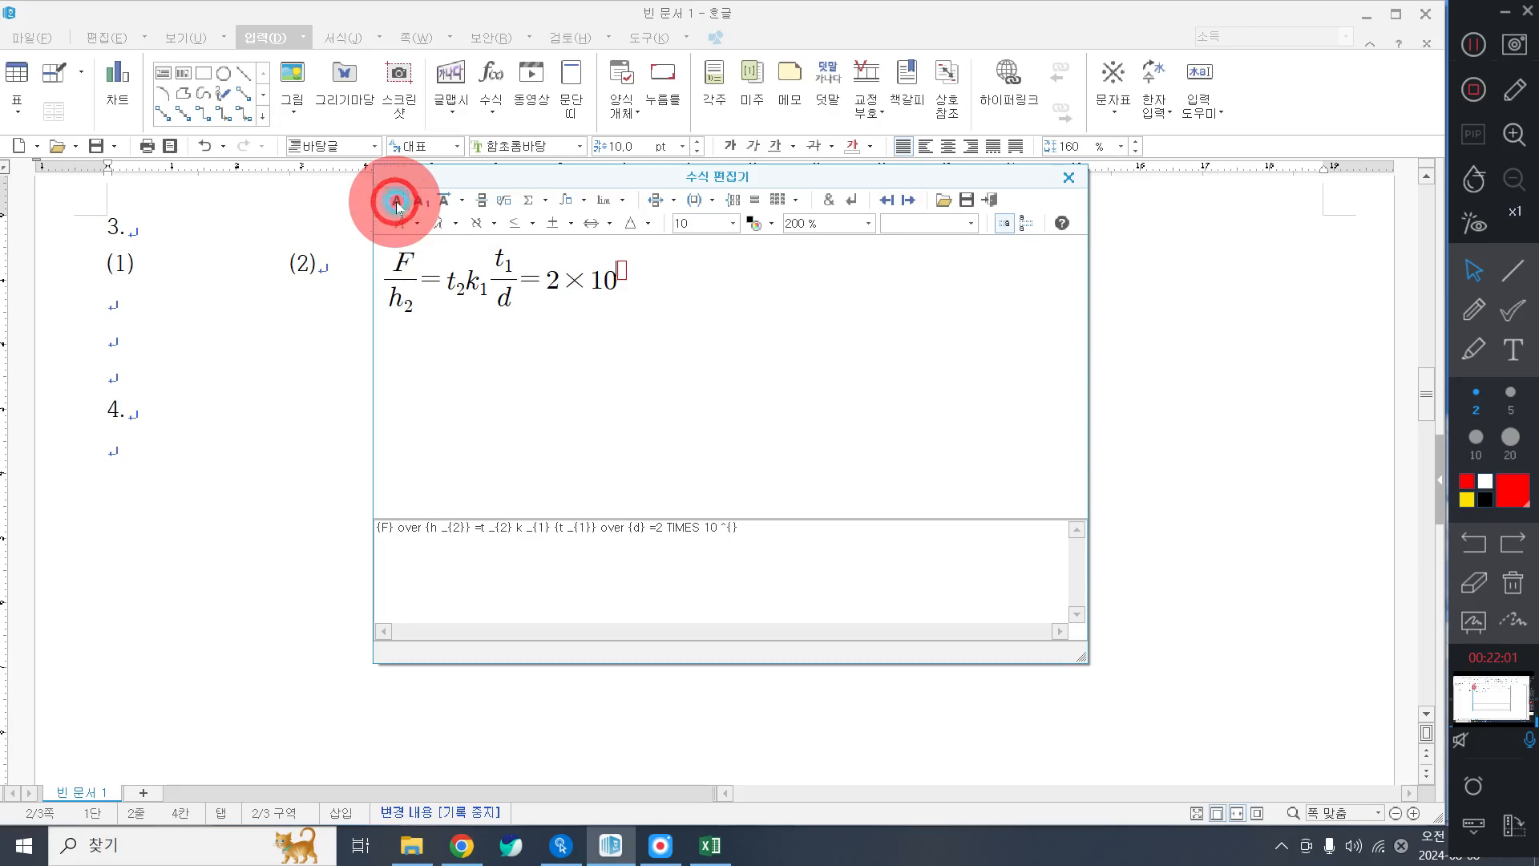
type("-7")
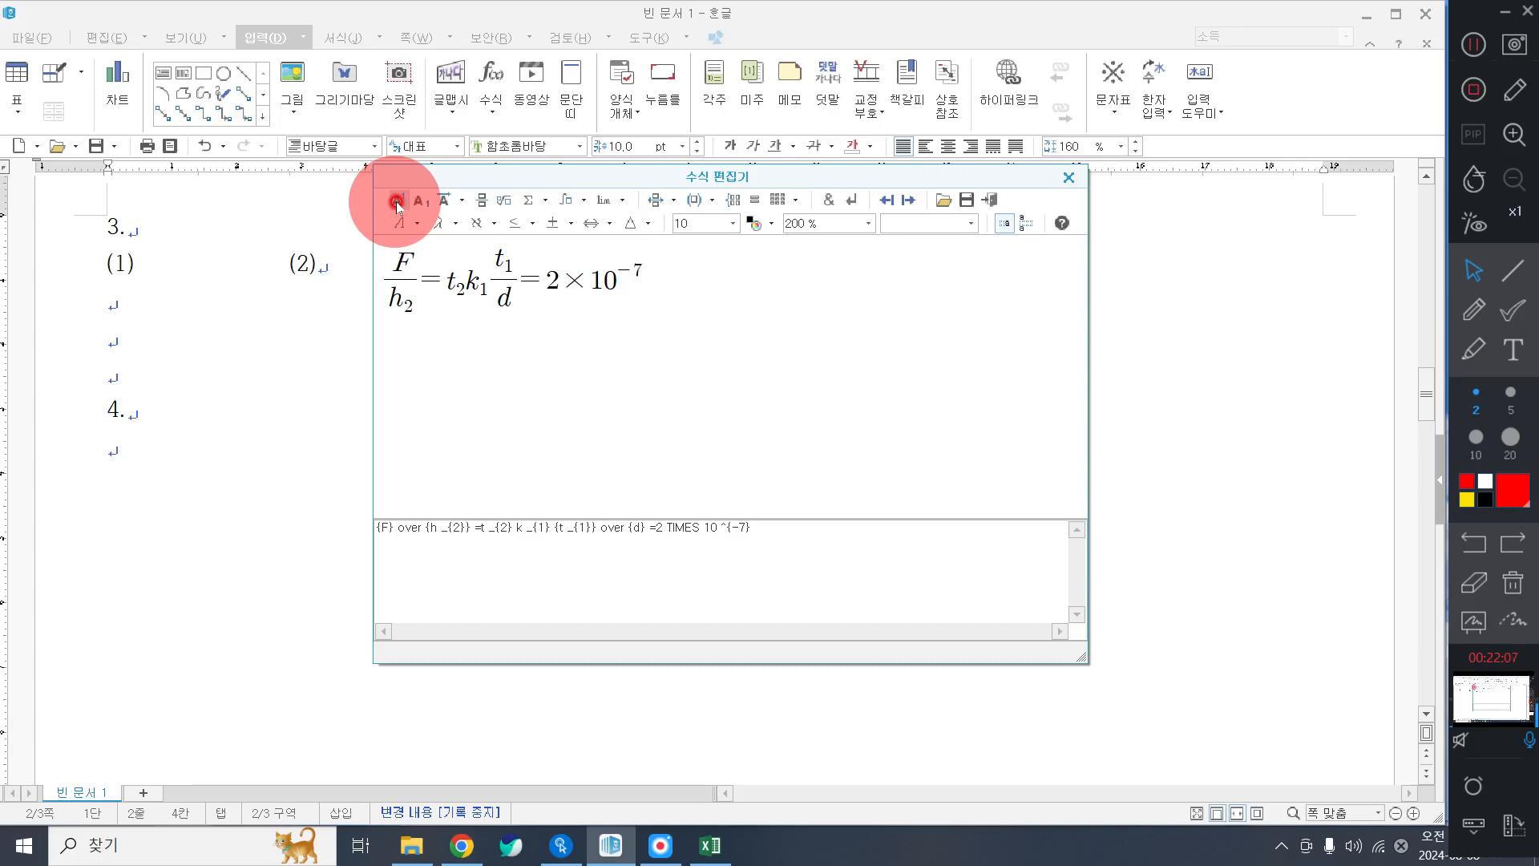
Add the fraction t₁t₂ over d and insert the finished equation beside (1).
left_click(481, 204)
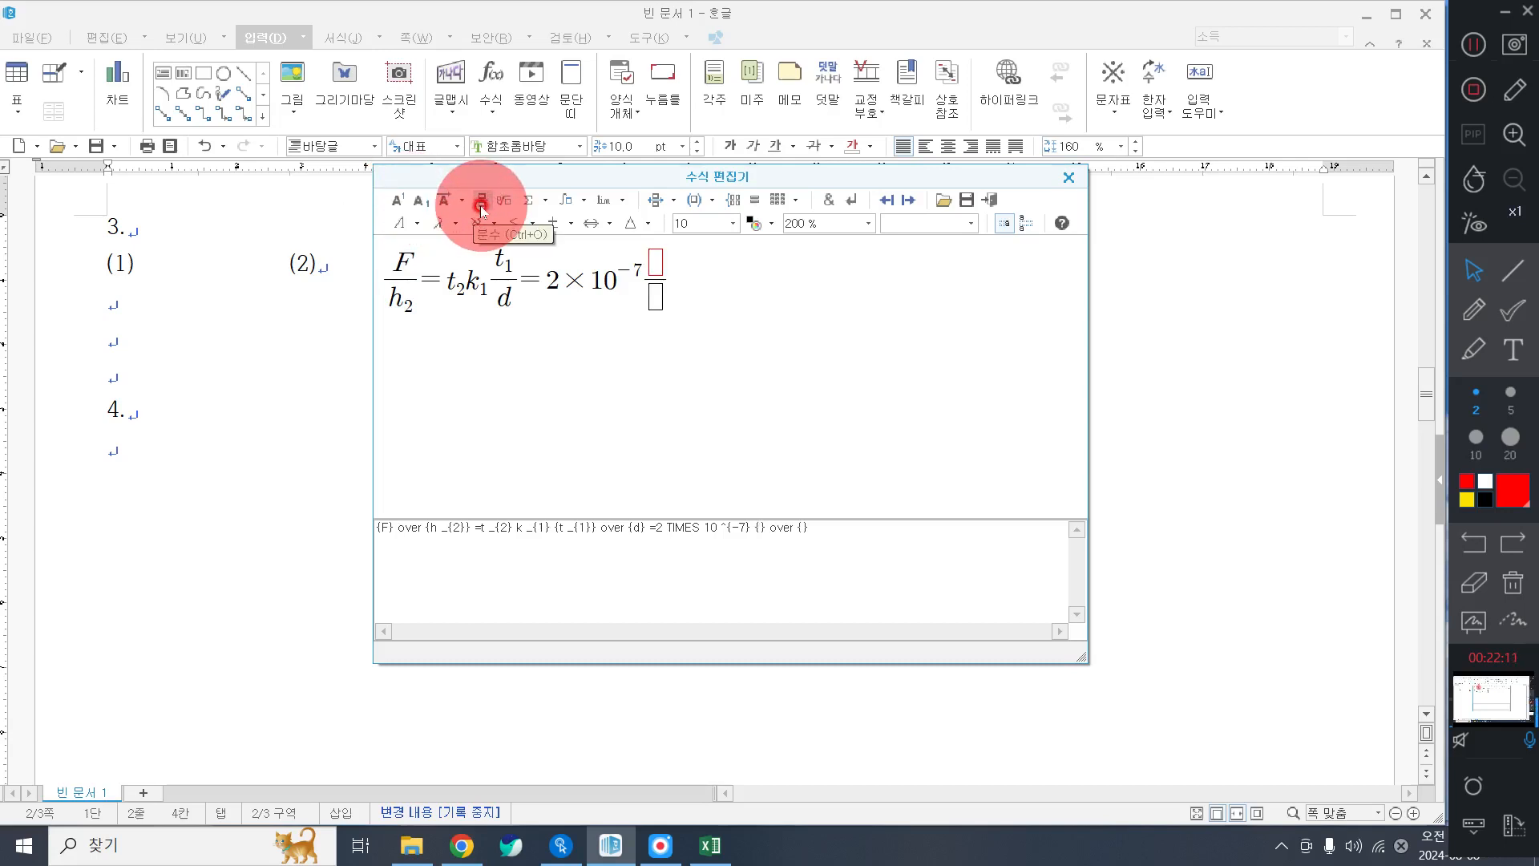
type("t")
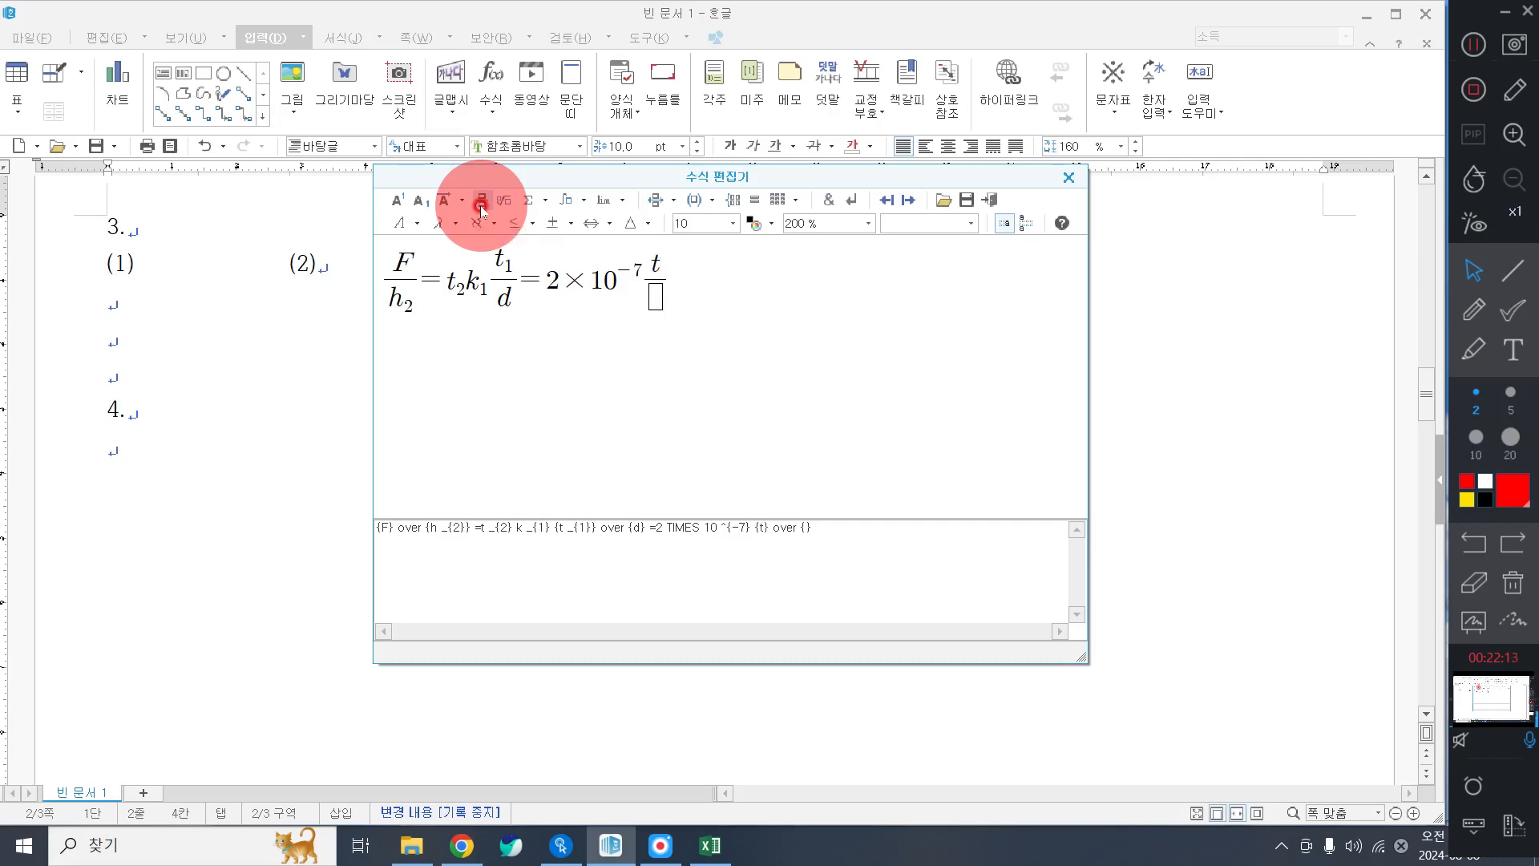
left_click(431, 203)
type("1")
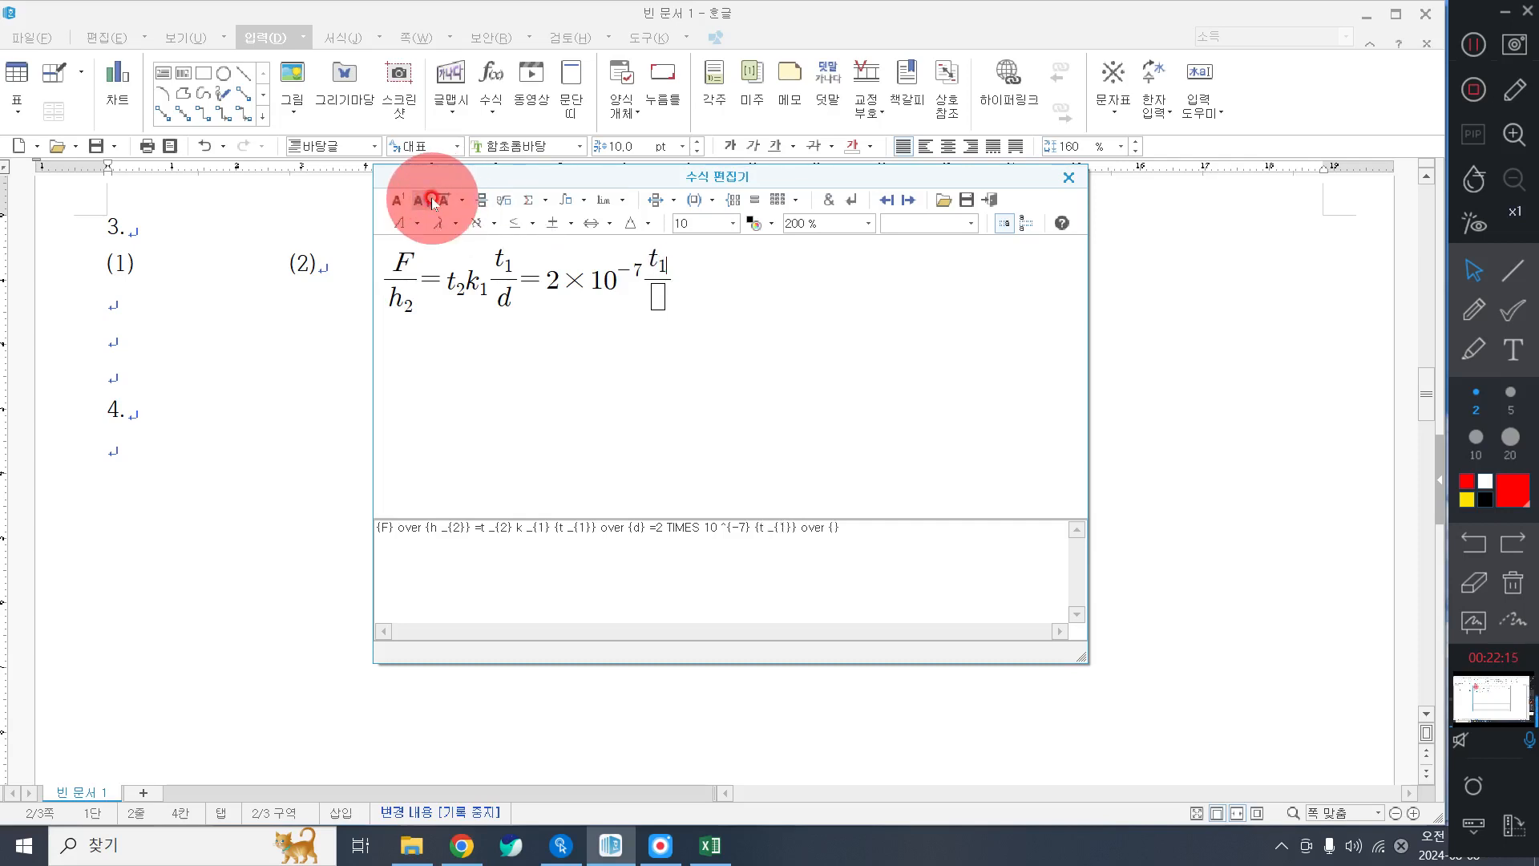
key("Right")
type("t")
left_click(430, 198)
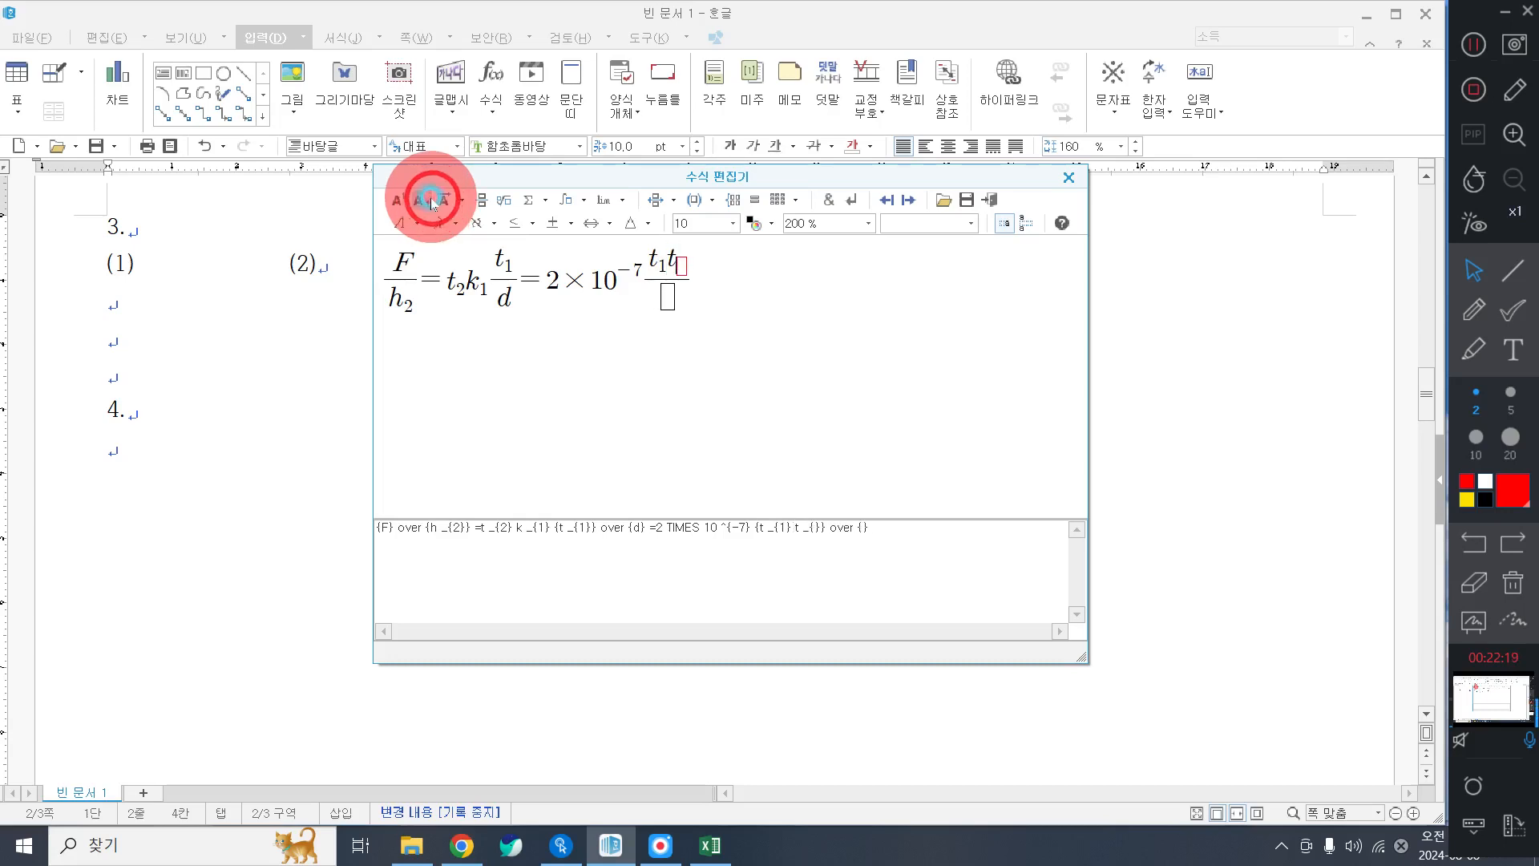
type("2")
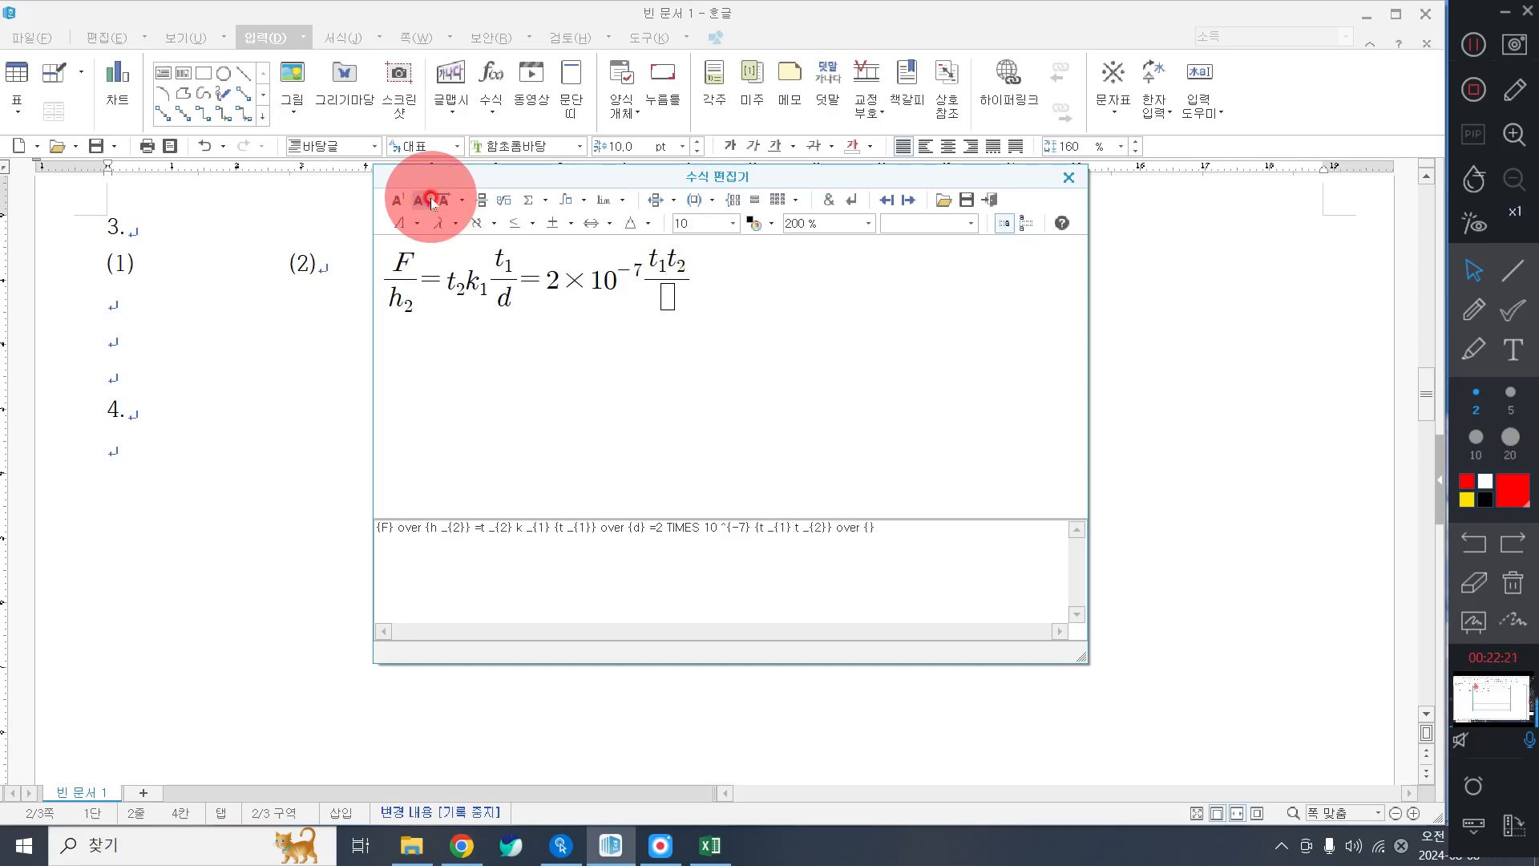
key("Down")
type("ds")
key("BackSpace")
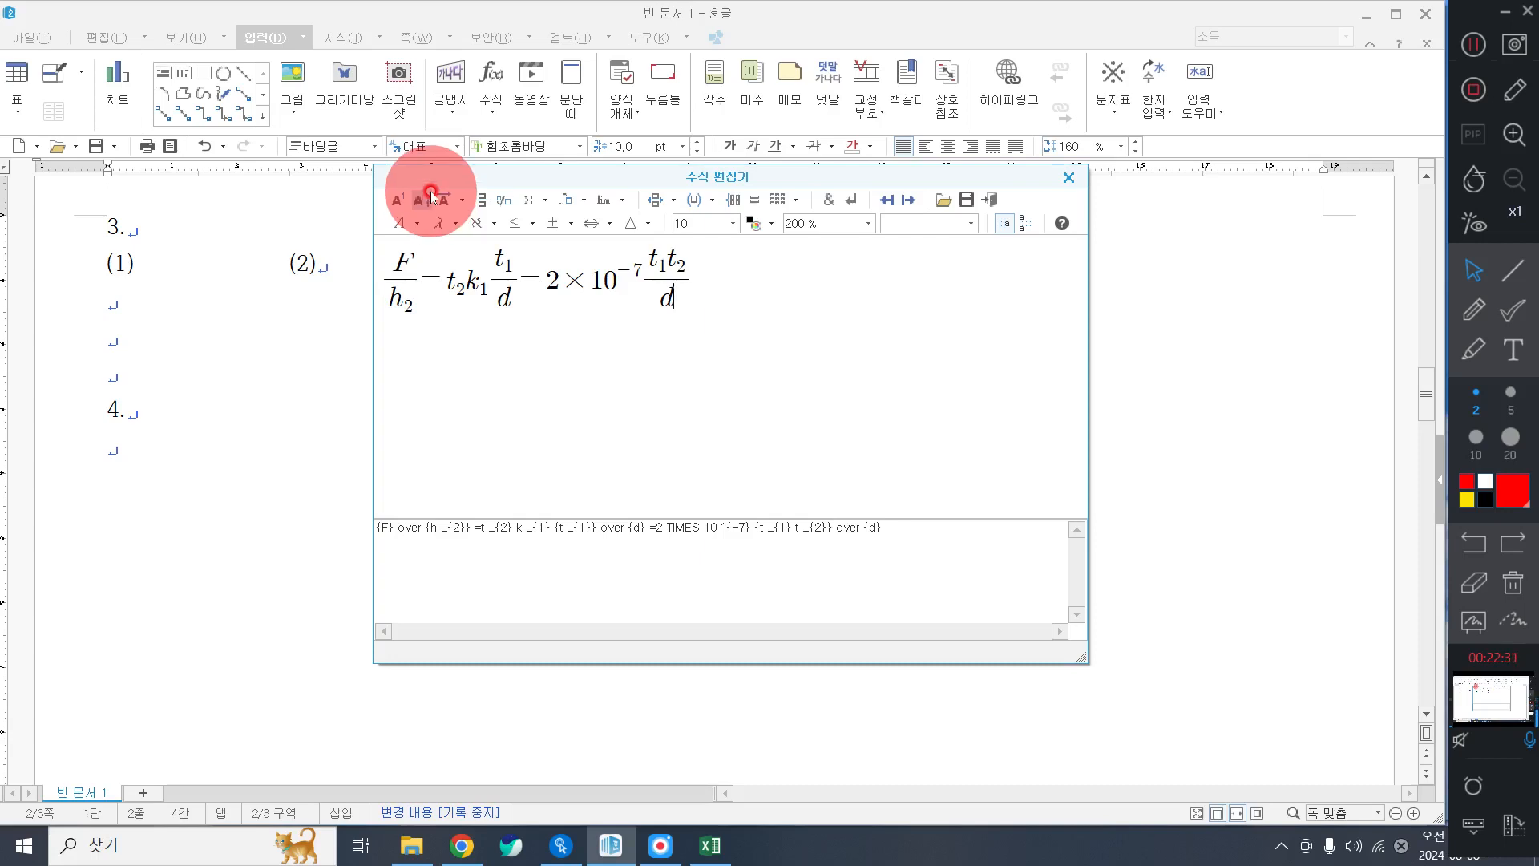
left_click(991, 200)
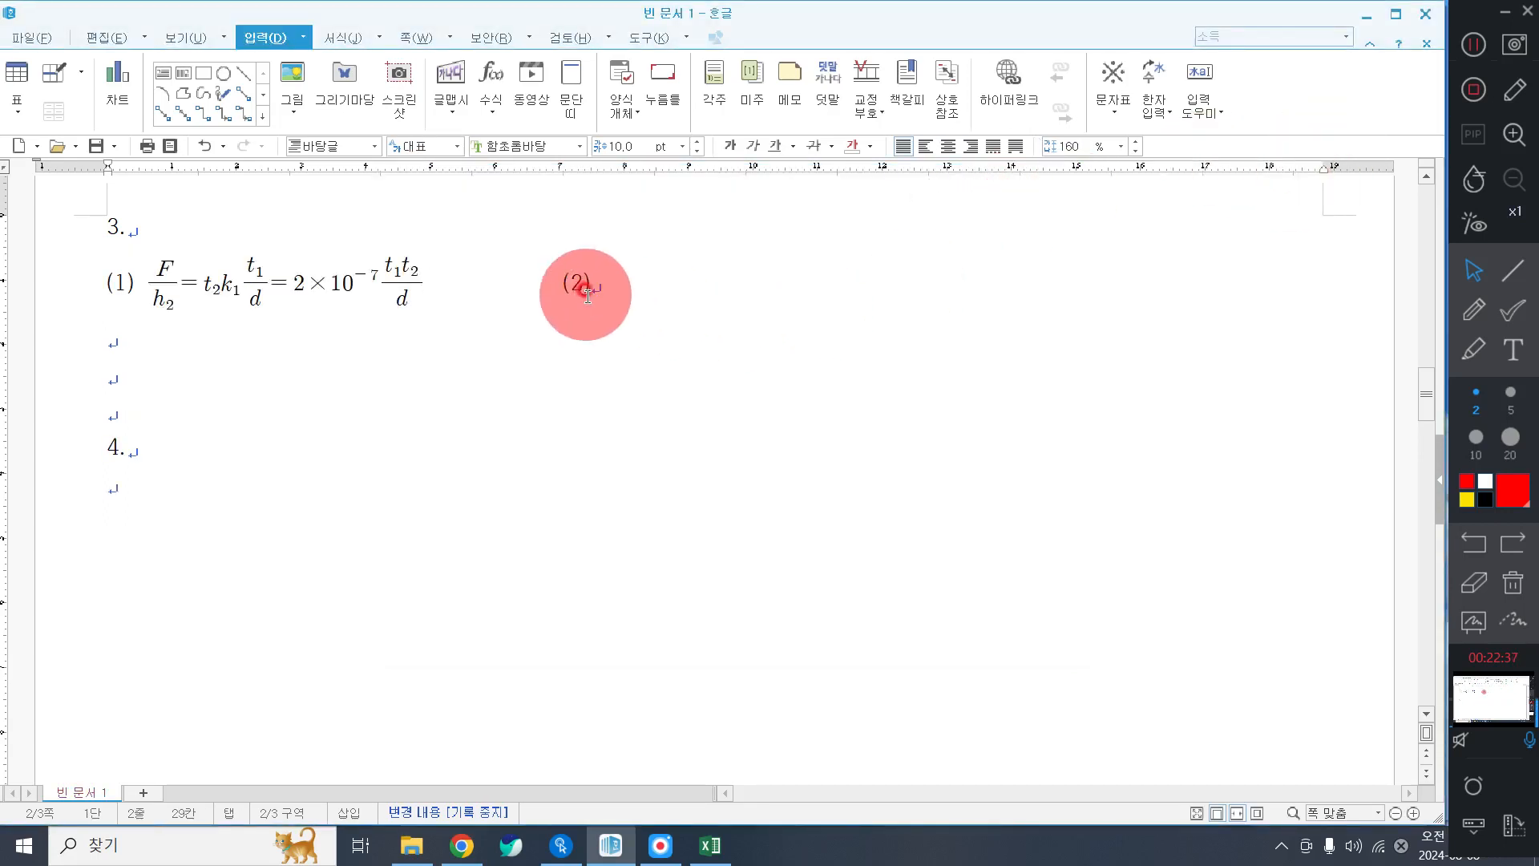
Place the caret after (2) and start a new empty equation.
left_click(650, 299)
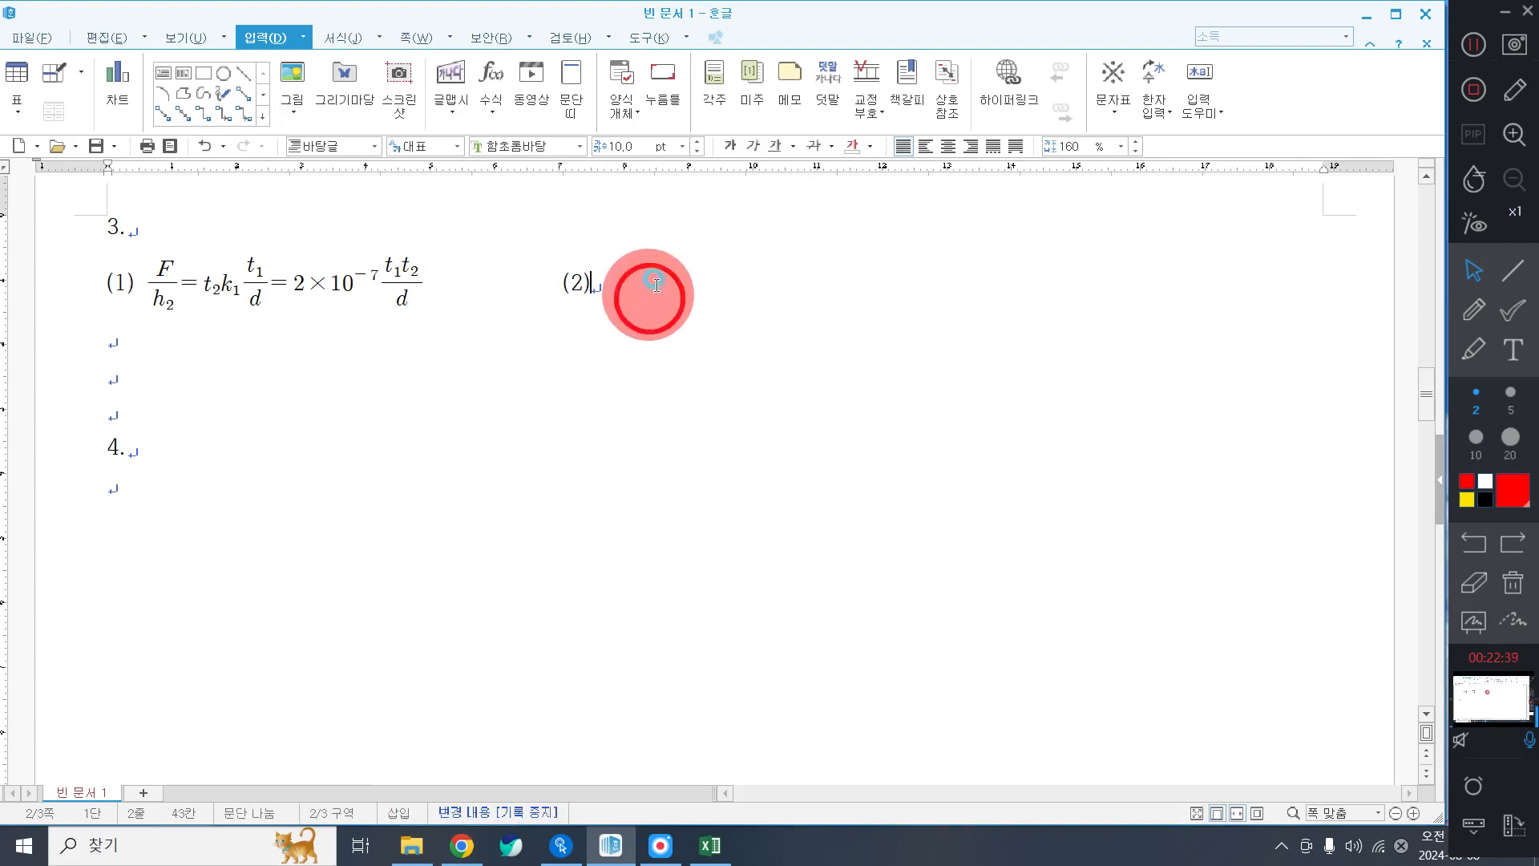
left_click(1469, 53)
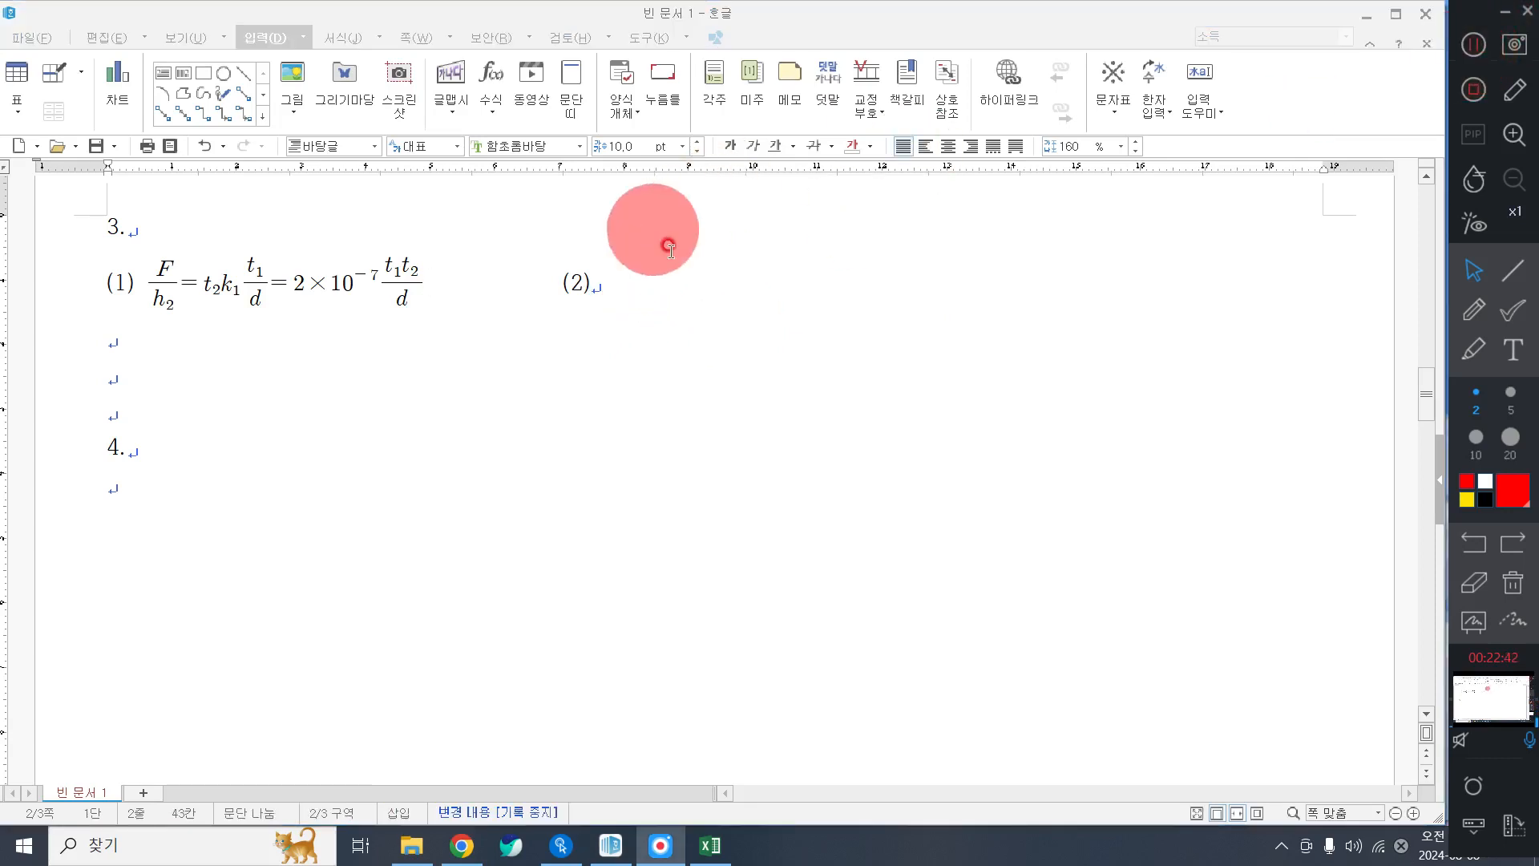
left_click(655, 281)
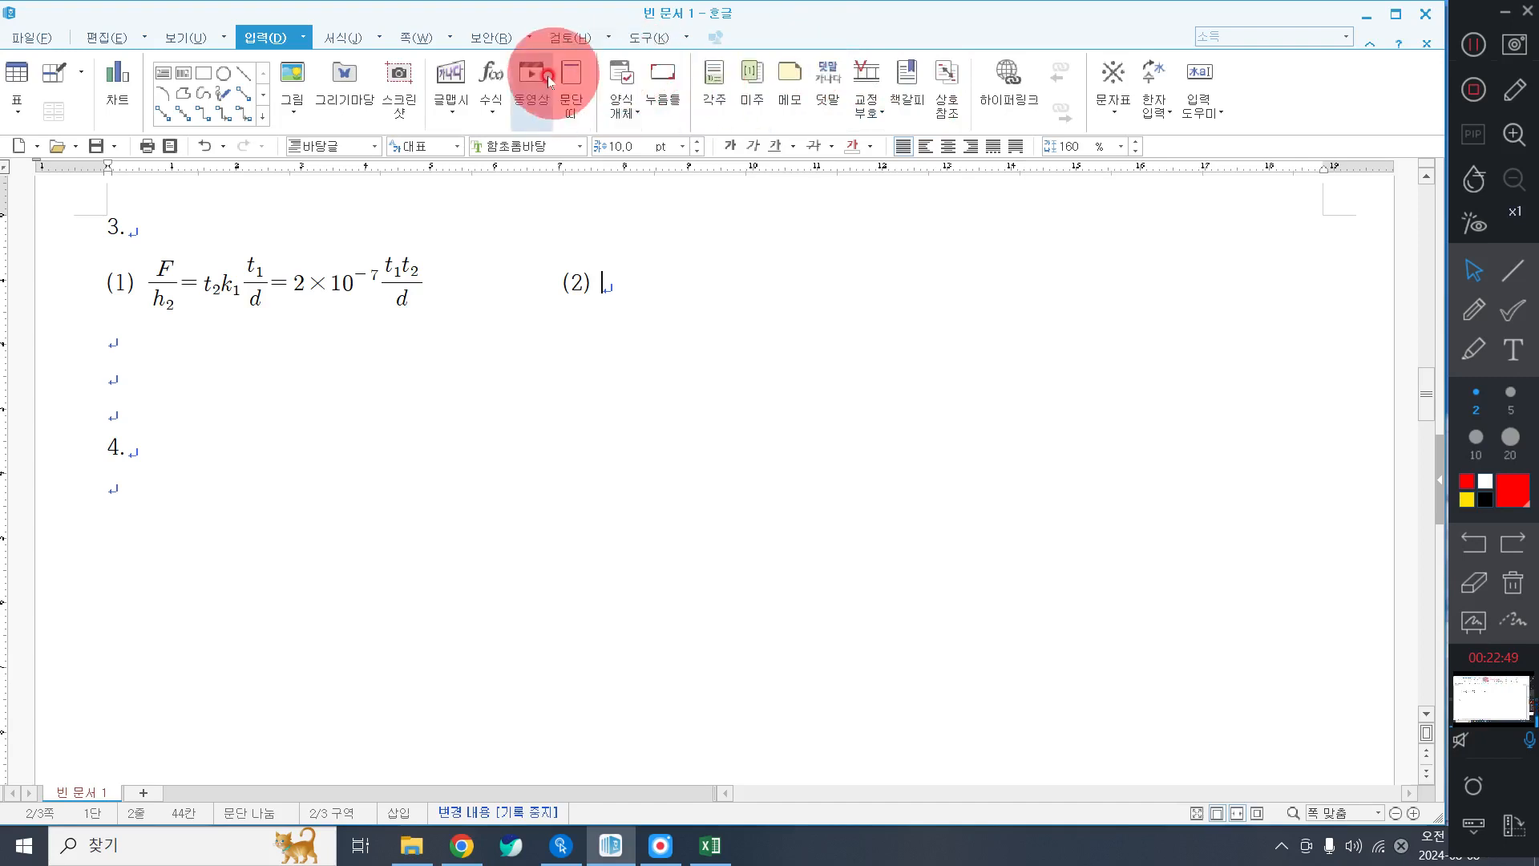
left_click(497, 78)
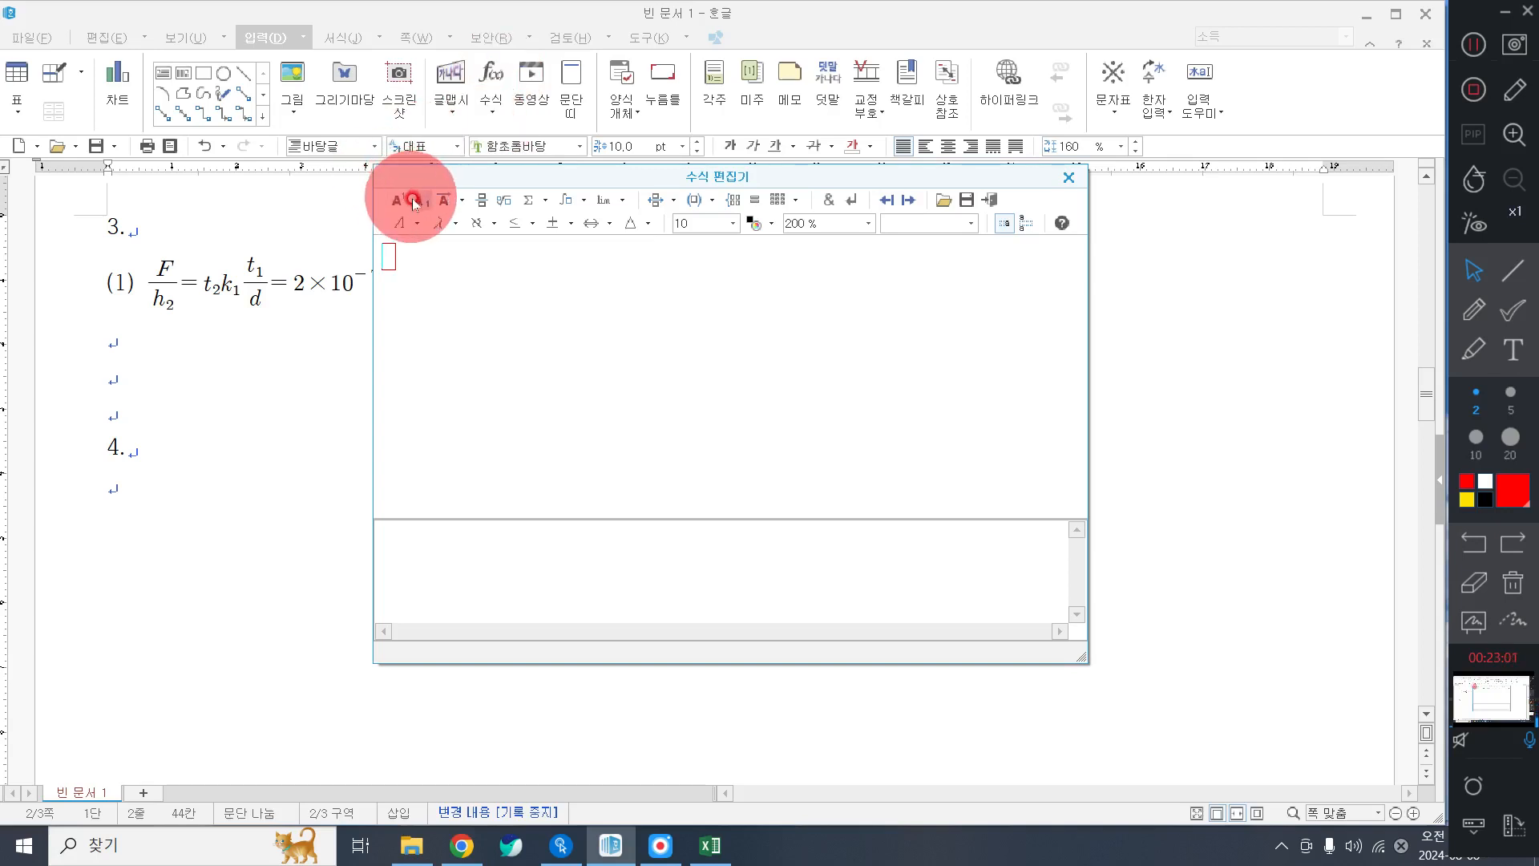
Enter the integral from a to b of A(x−a)(x−b)dx = −.
left_click(565, 204)
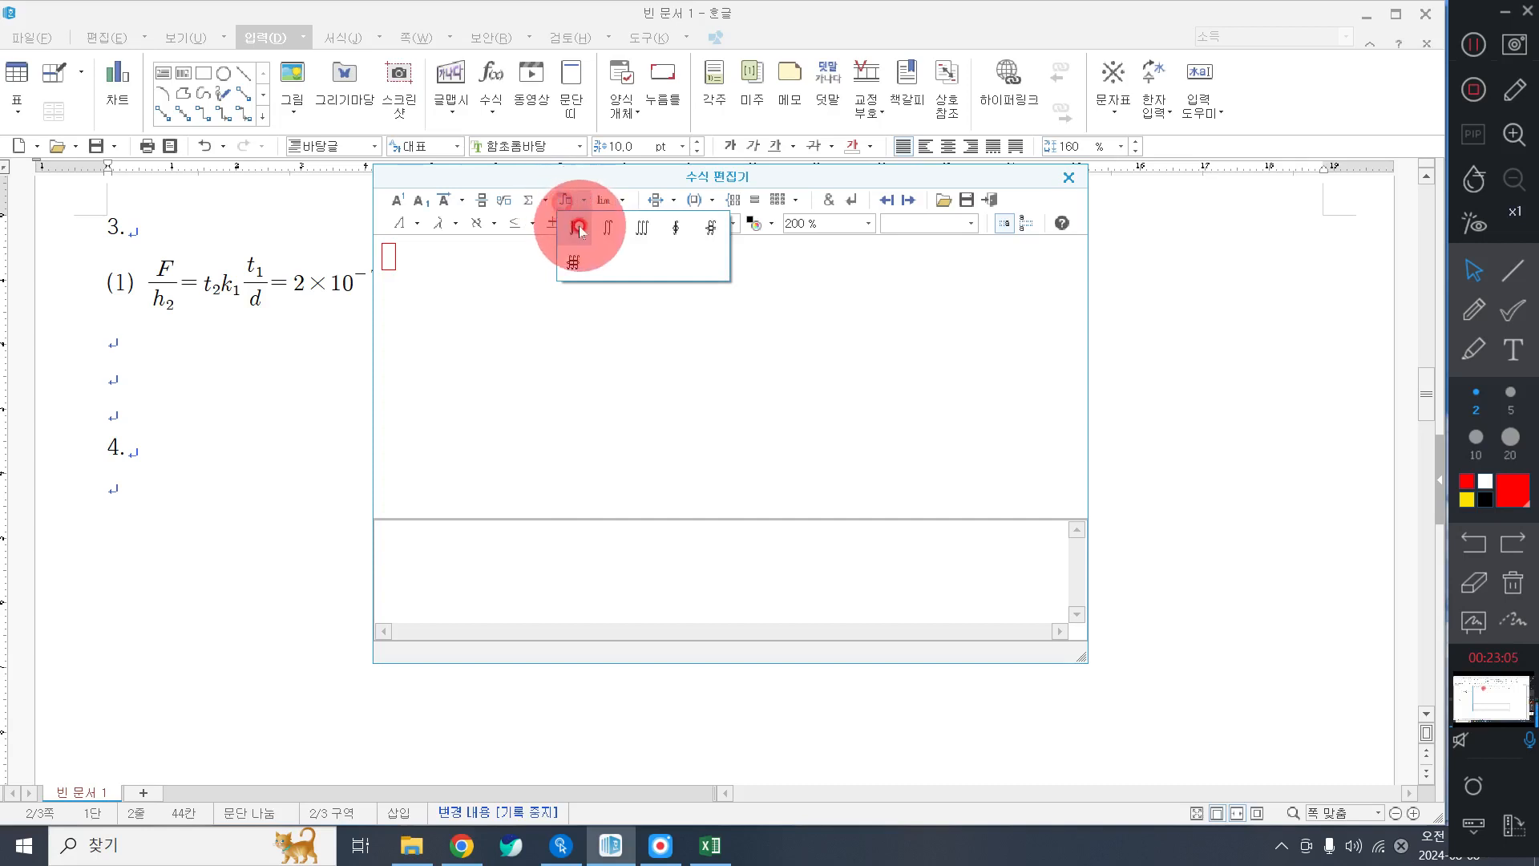
left_click(578, 229)
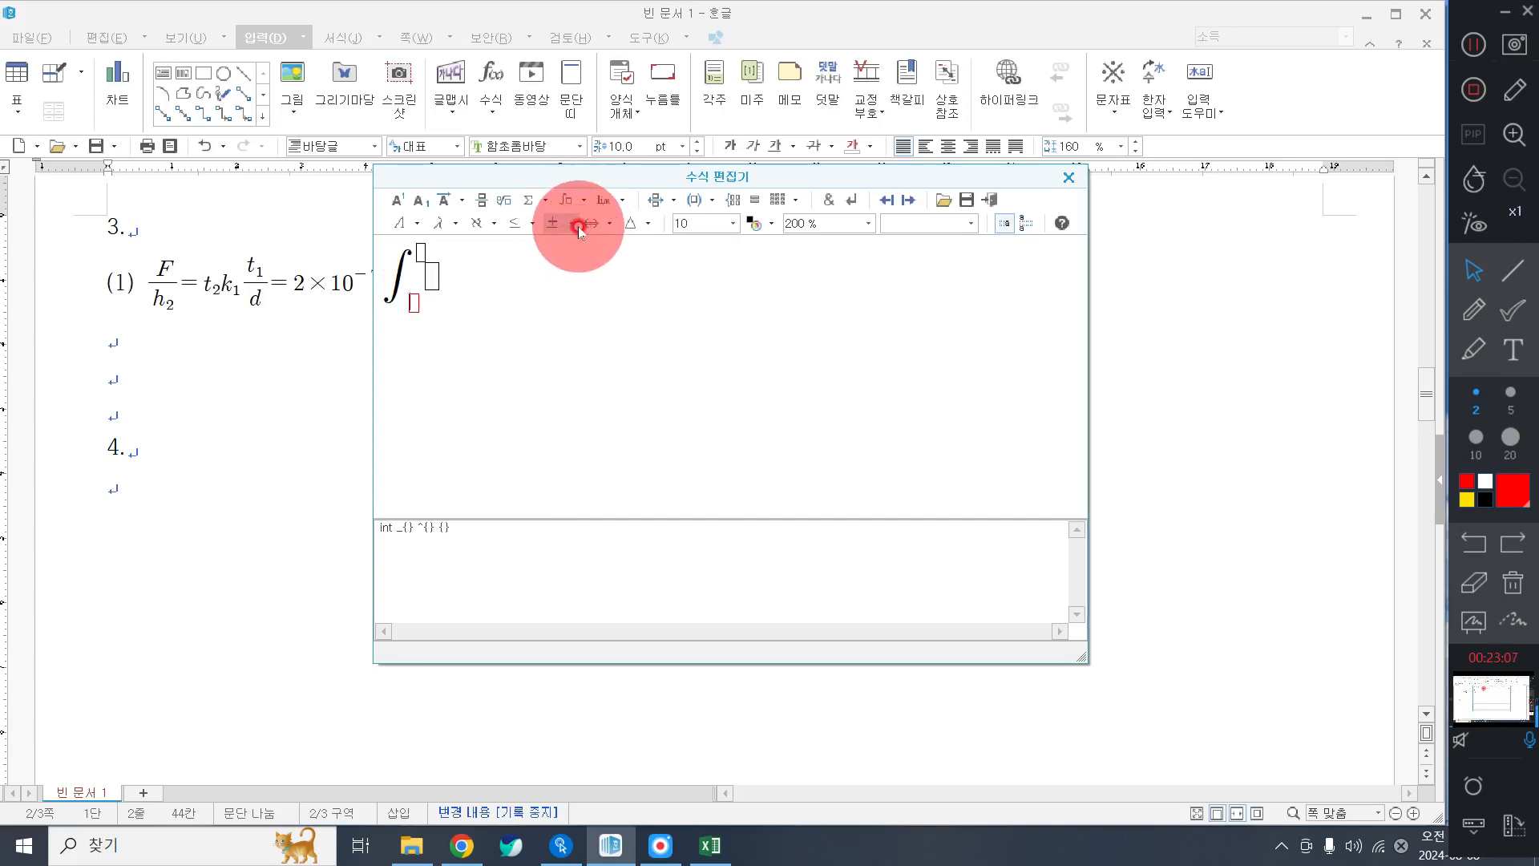
type("a")
type("b")
type("A")
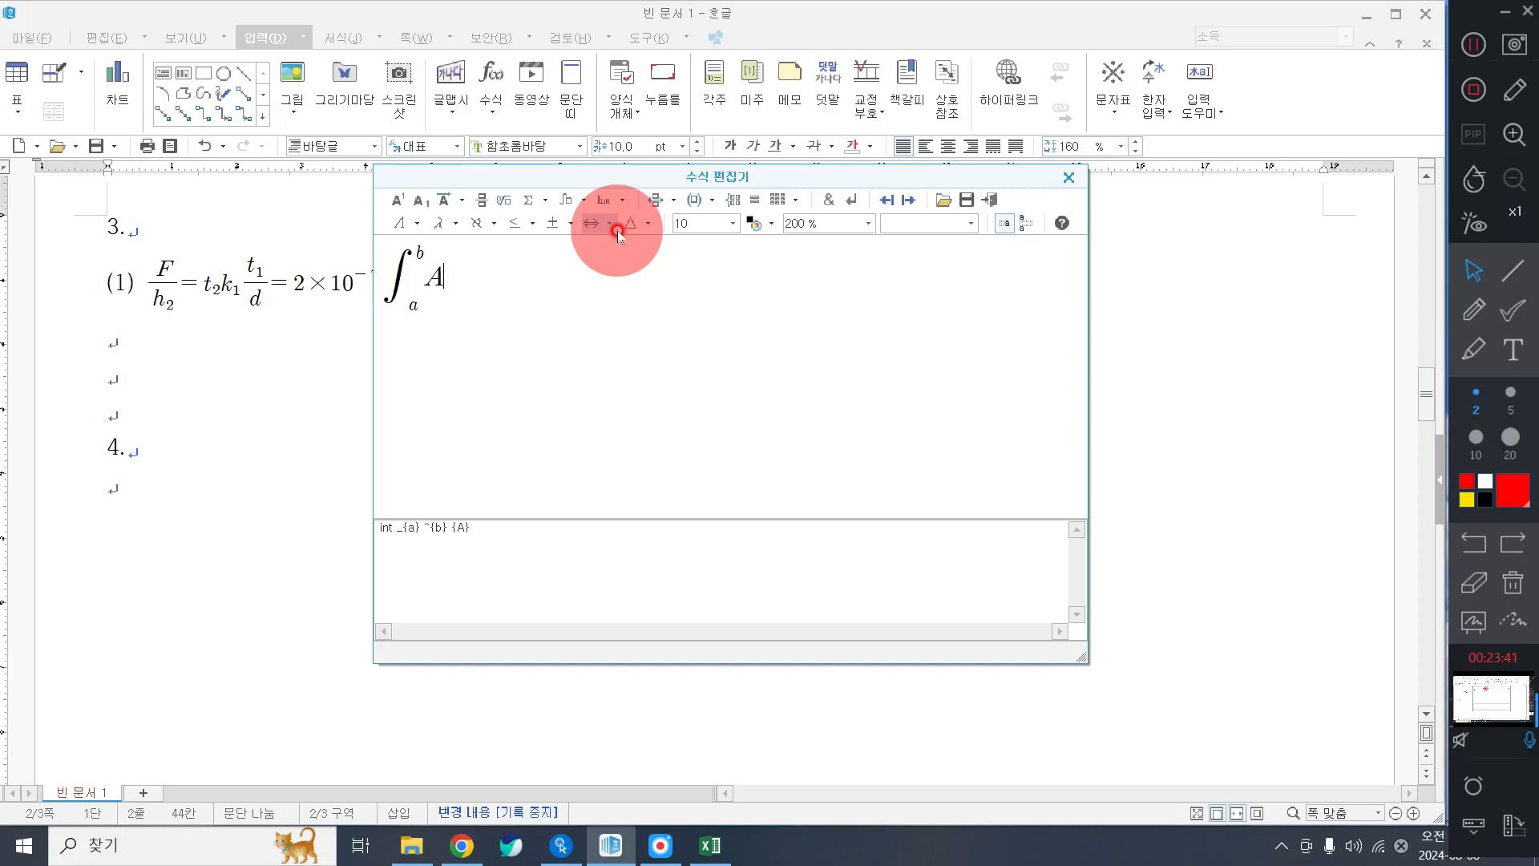
type("(")
type("xx")
key("BackSpace")
type("-a)(x-b)")
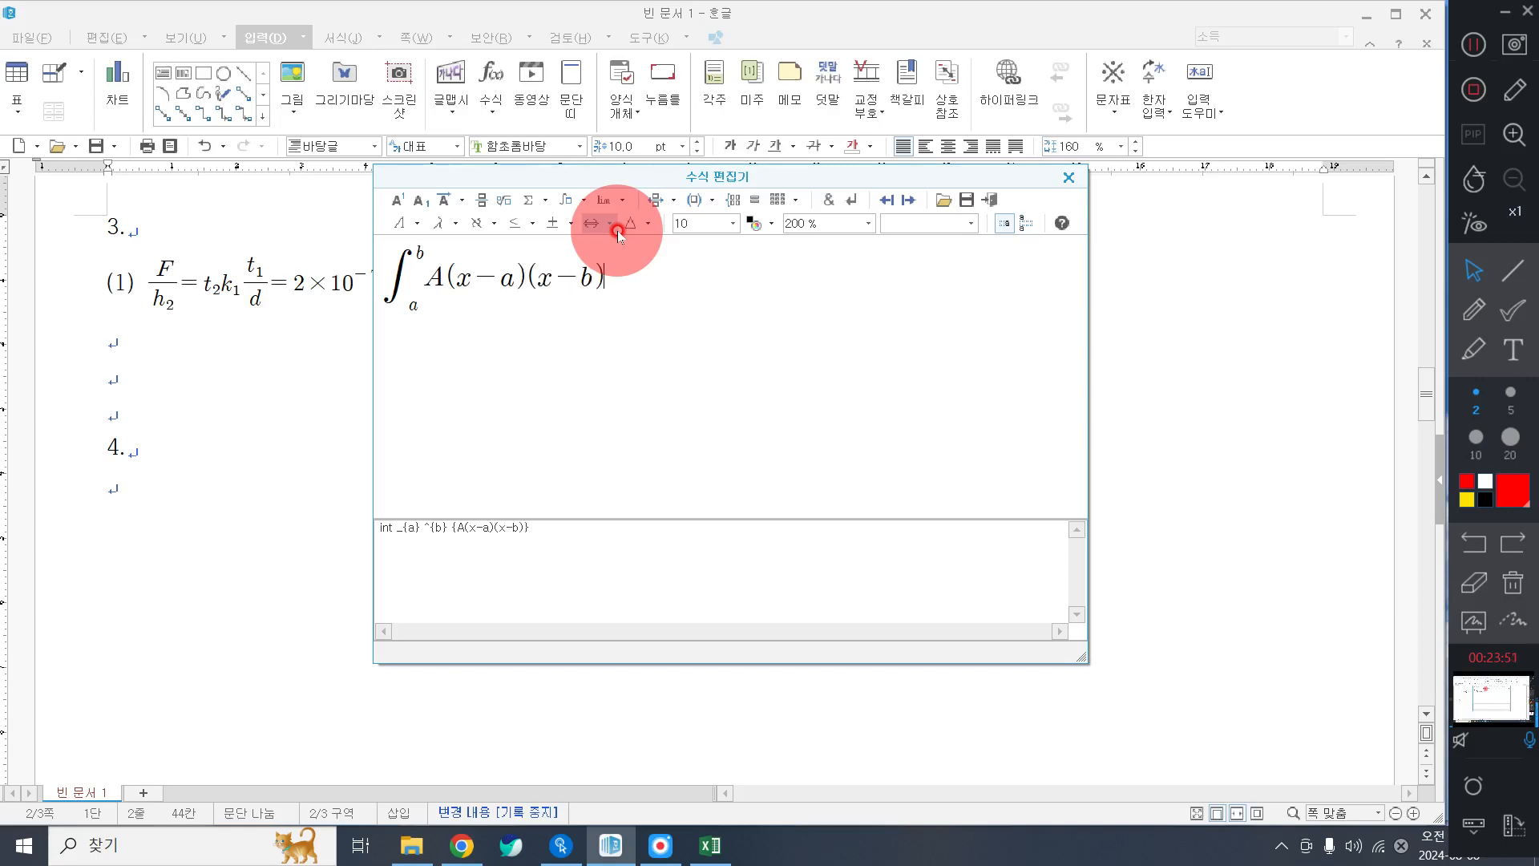
type("dx=-")
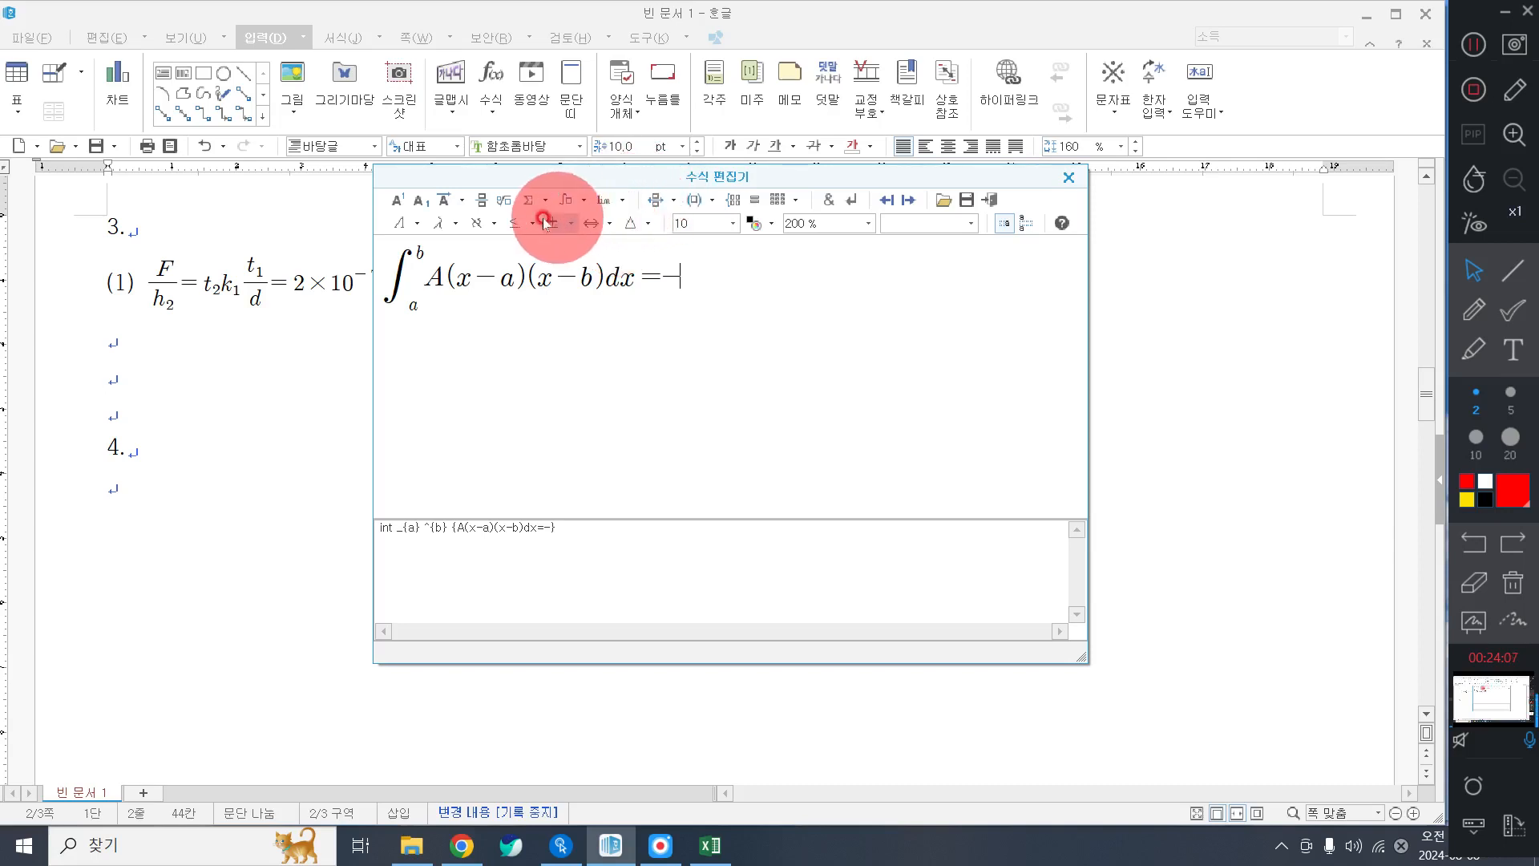
Complete it with A/6·(b−a)³ and insert the equation into the document.
left_click(482, 200)
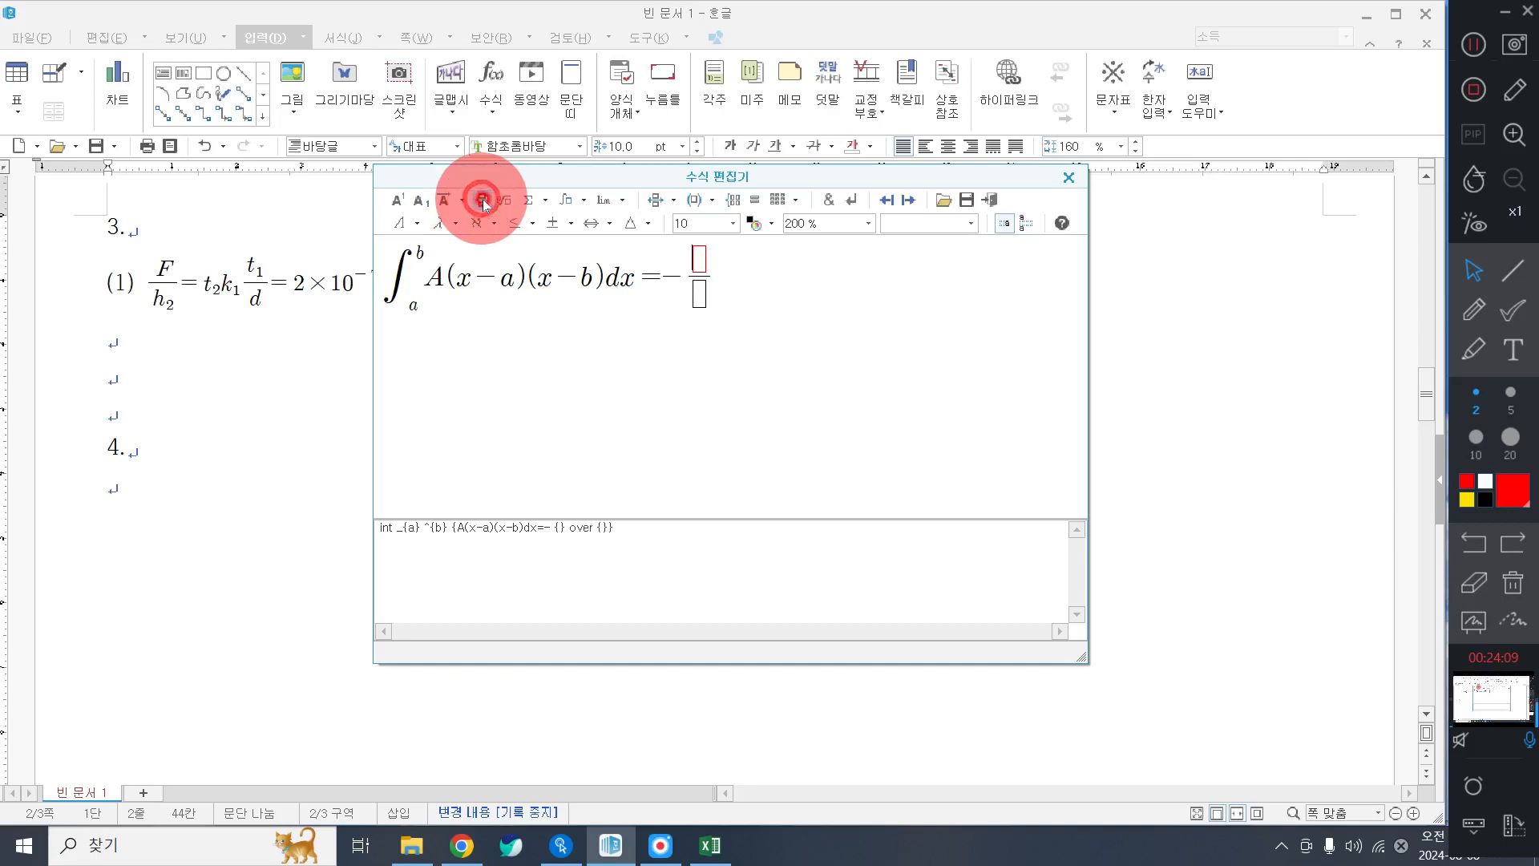
type("A")
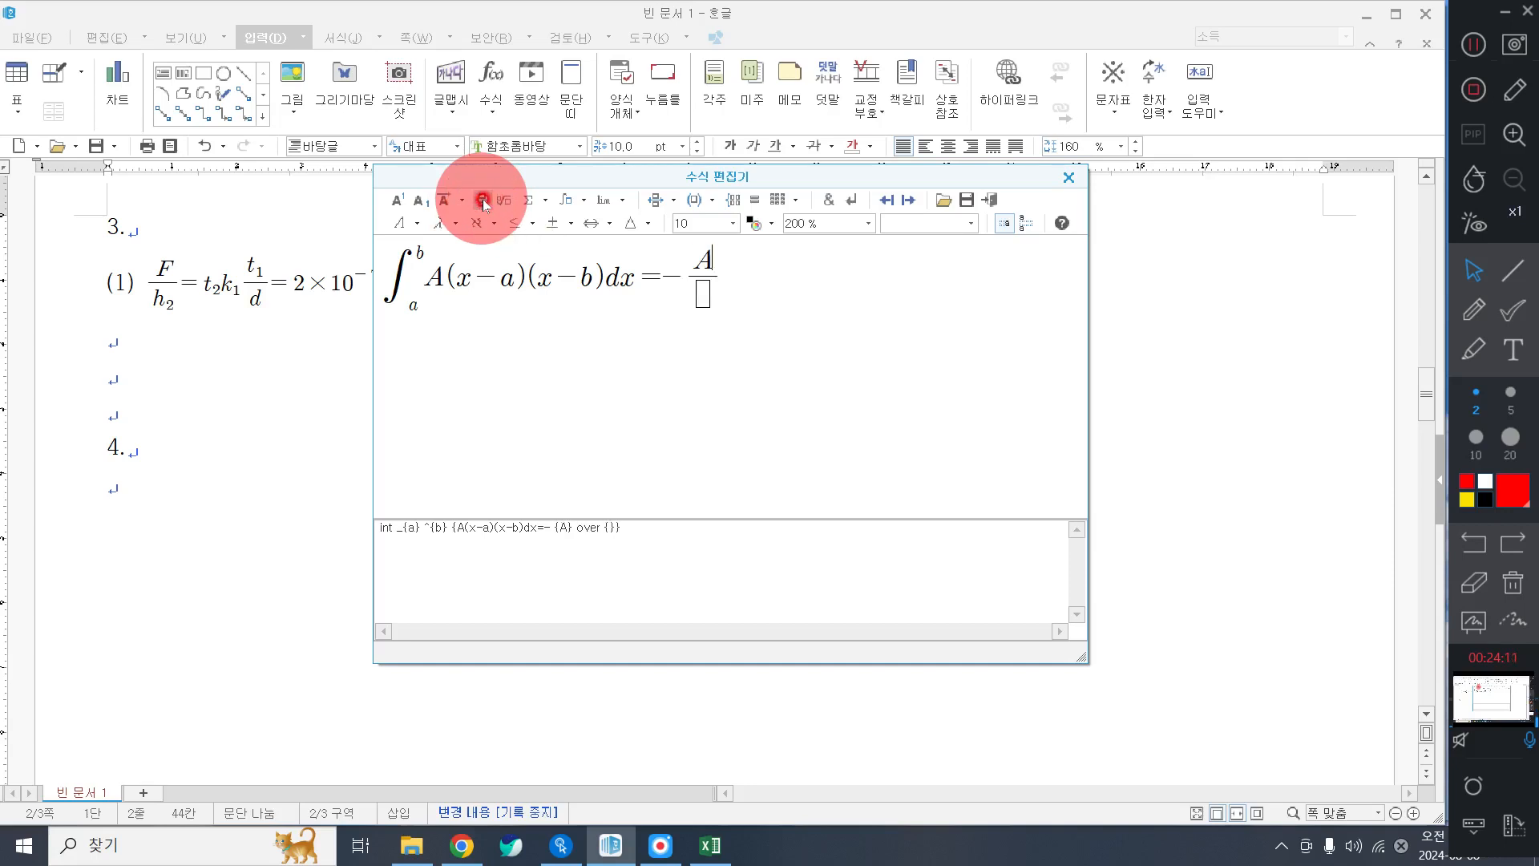
type("6")
key("Tab")
type("(b-a)")
left_click(405, 201)
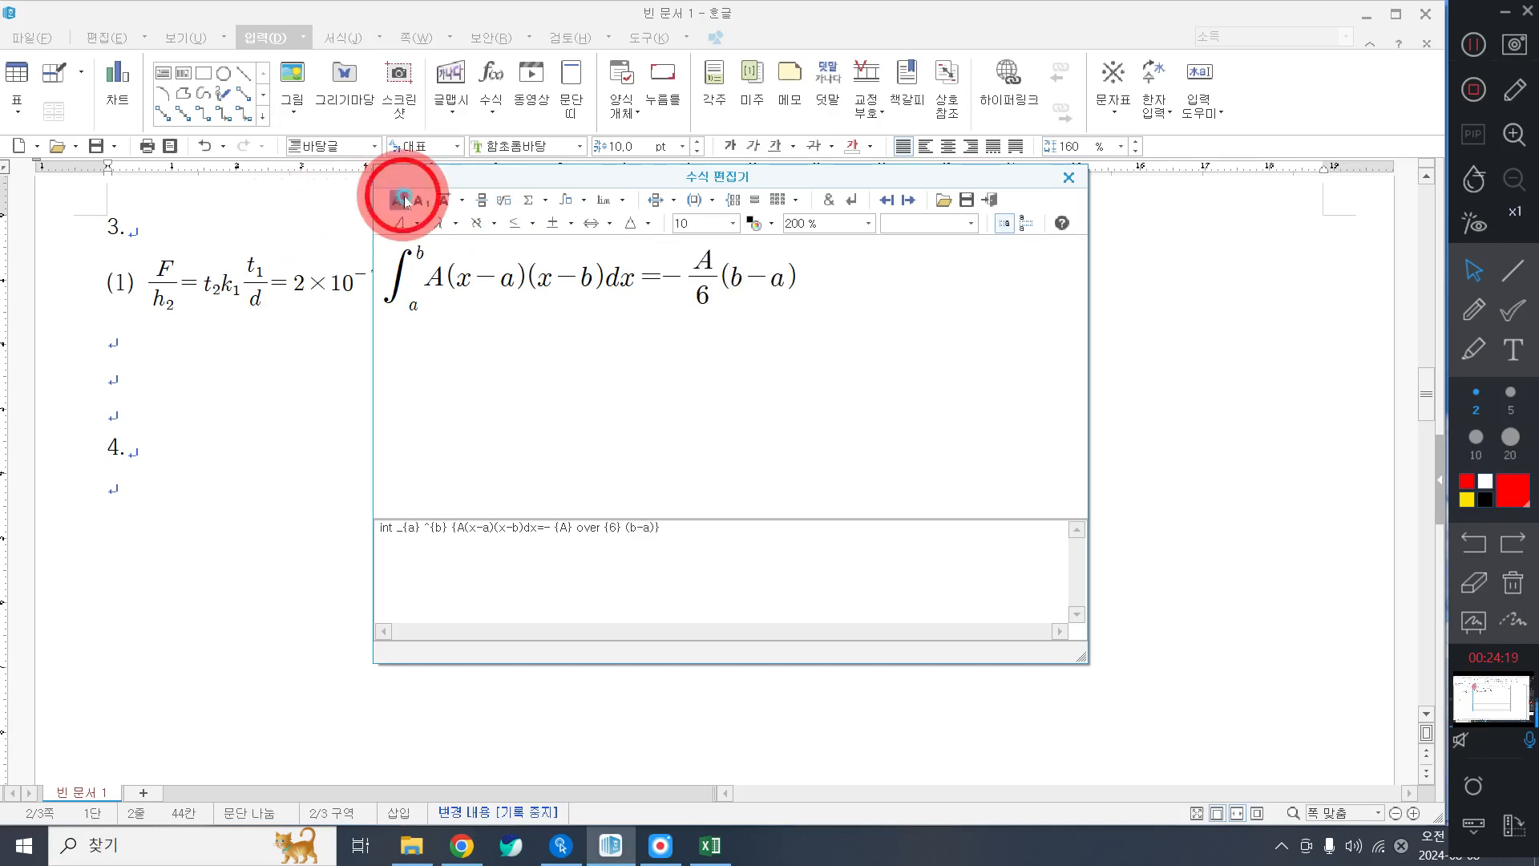
type("3")
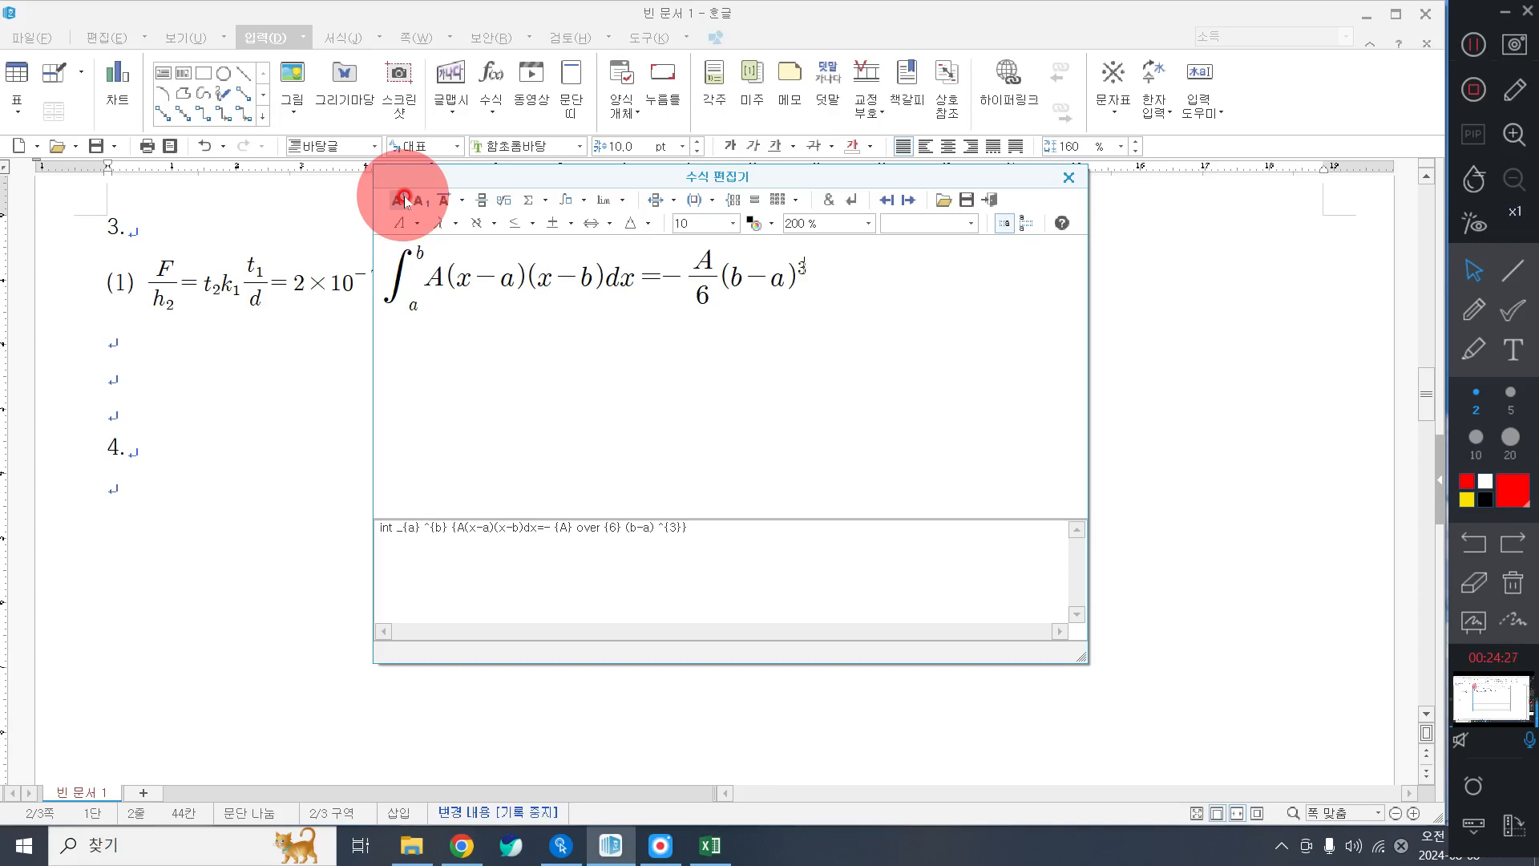
left_click(987, 198)
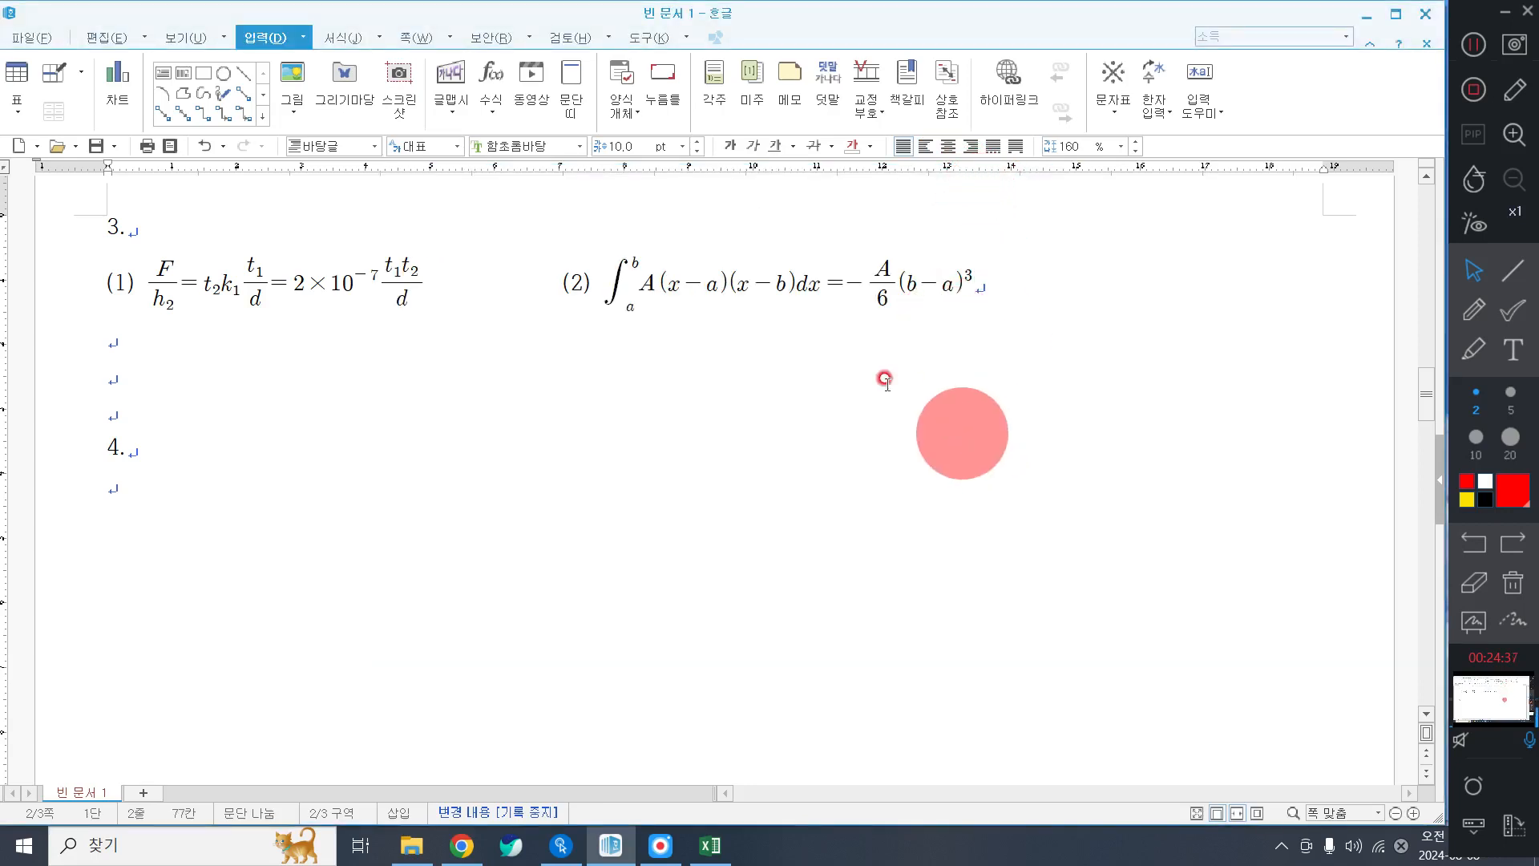
scroll(802, 384, "down", 2)
left_click(128, 391)
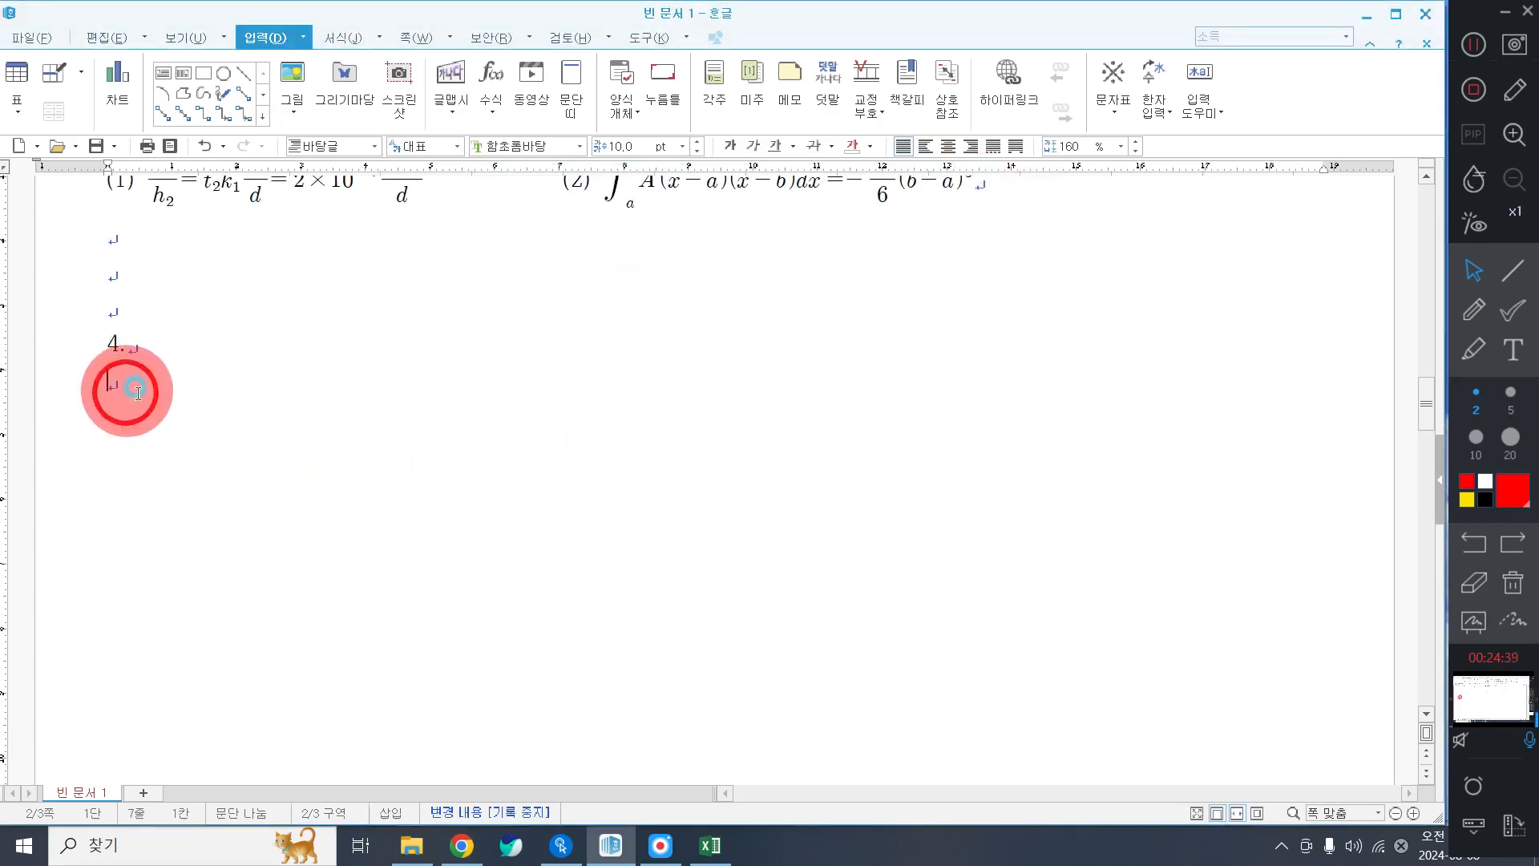
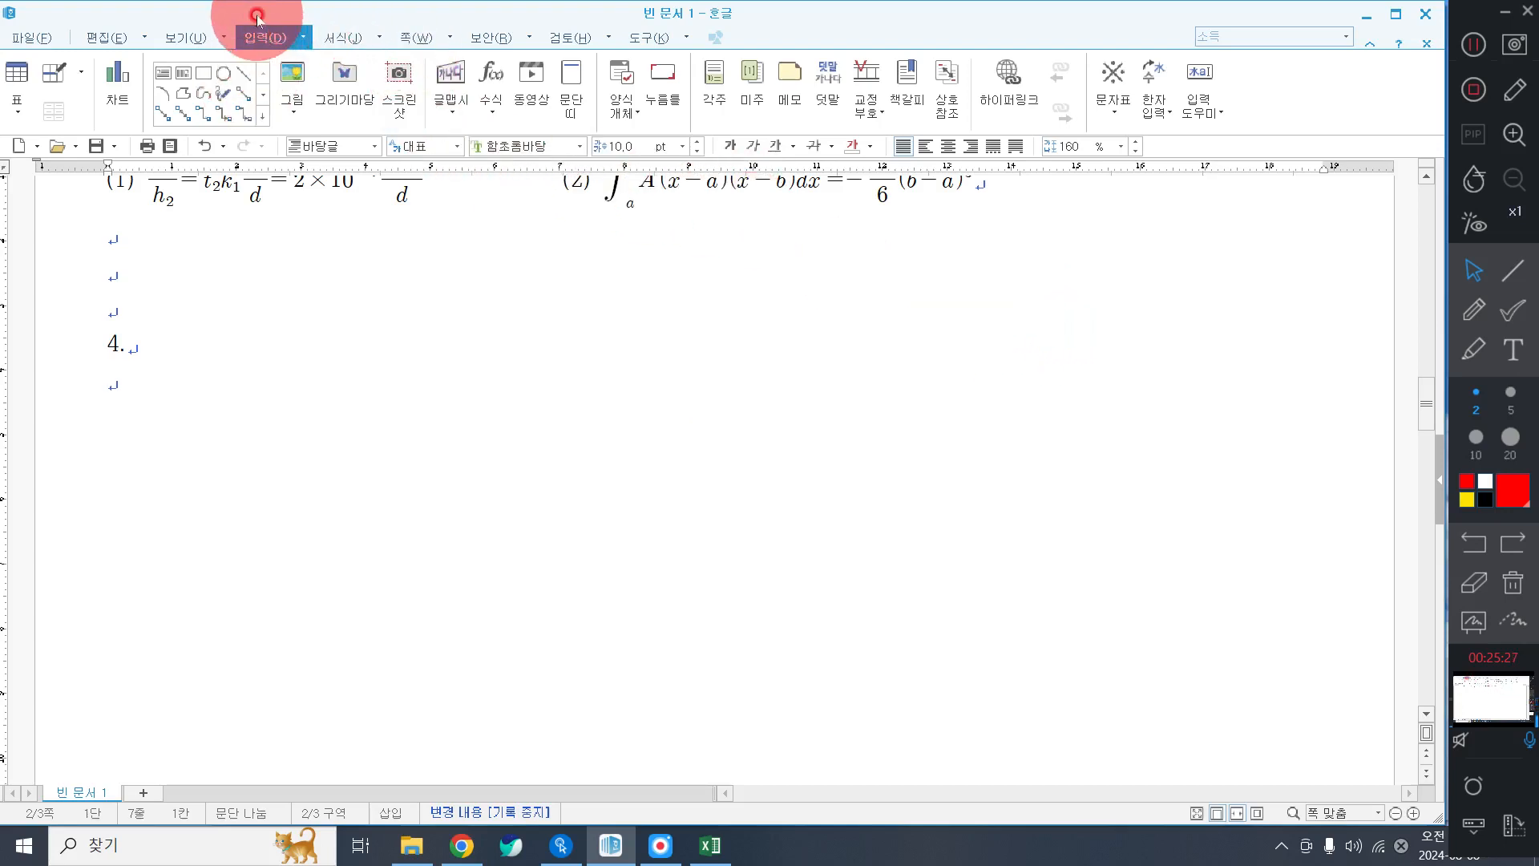
Set the page zoom to 100% and scroll down to item 4.
left_click(183, 36)
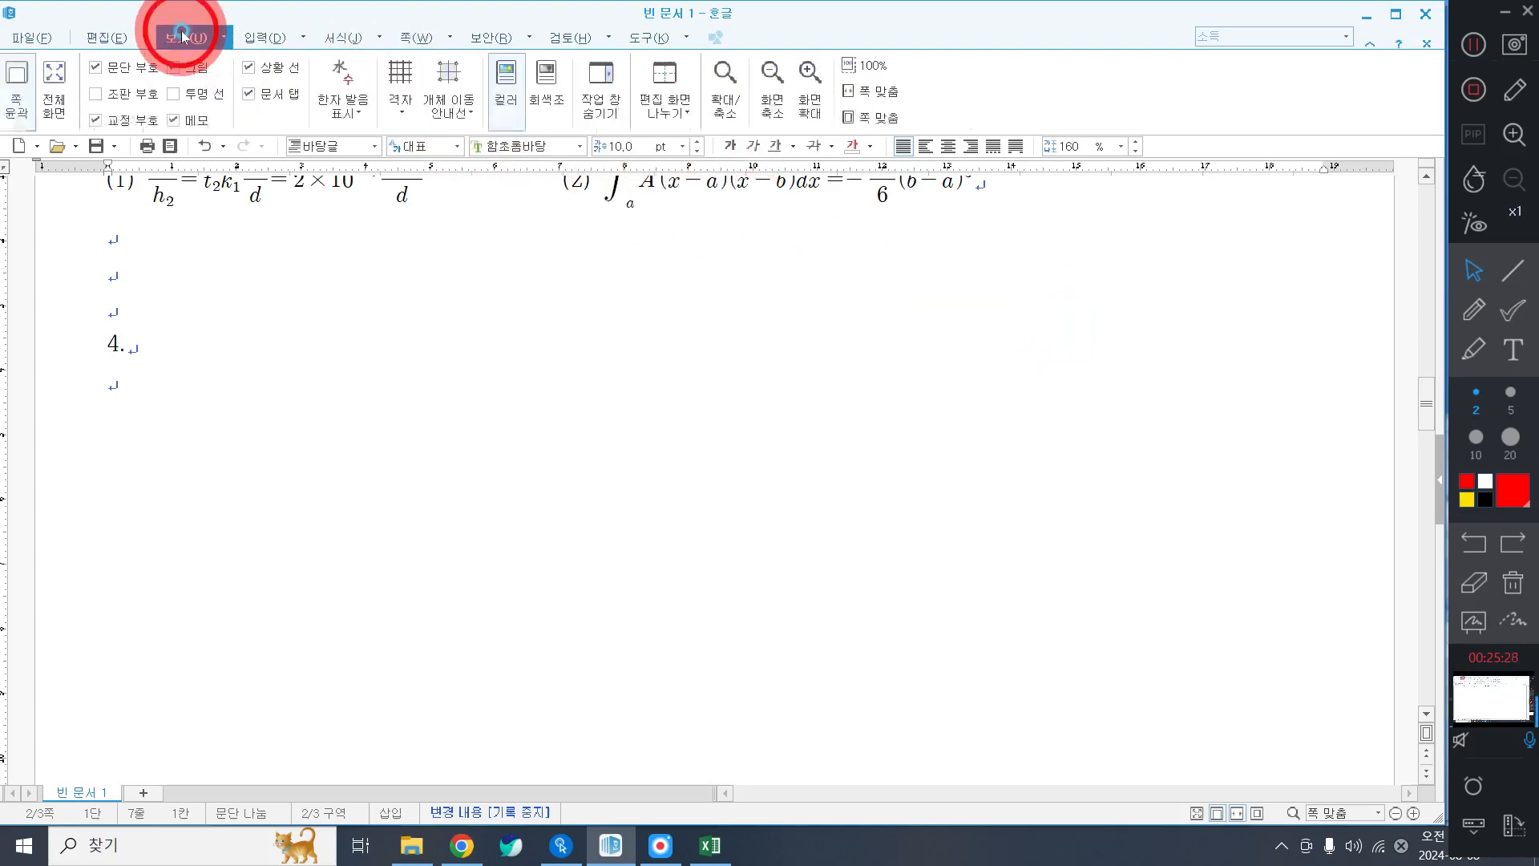
left_click(874, 66)
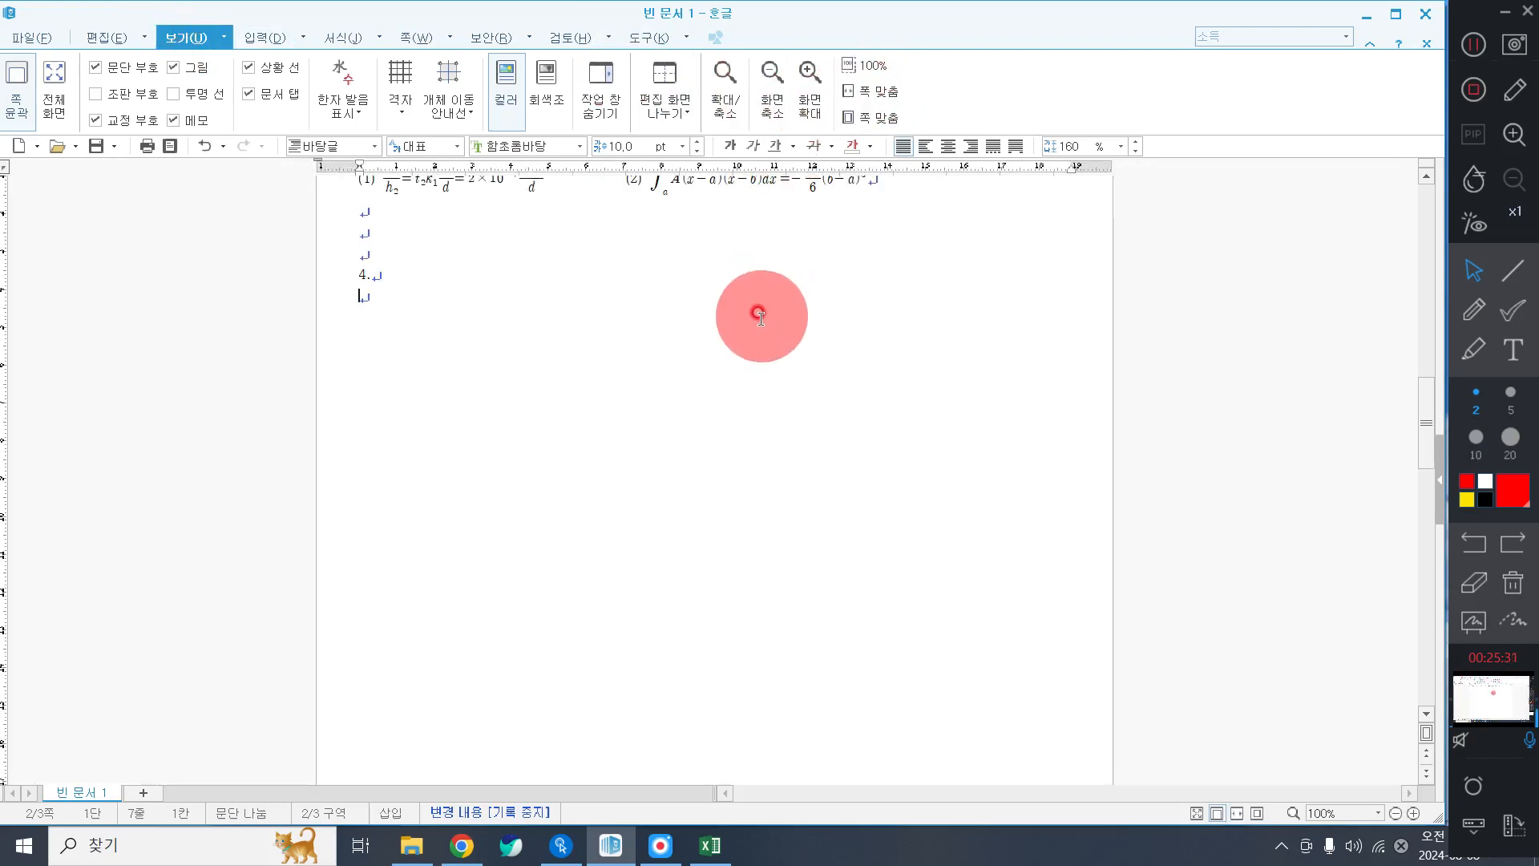
scroll(761, 318, "down", 5)
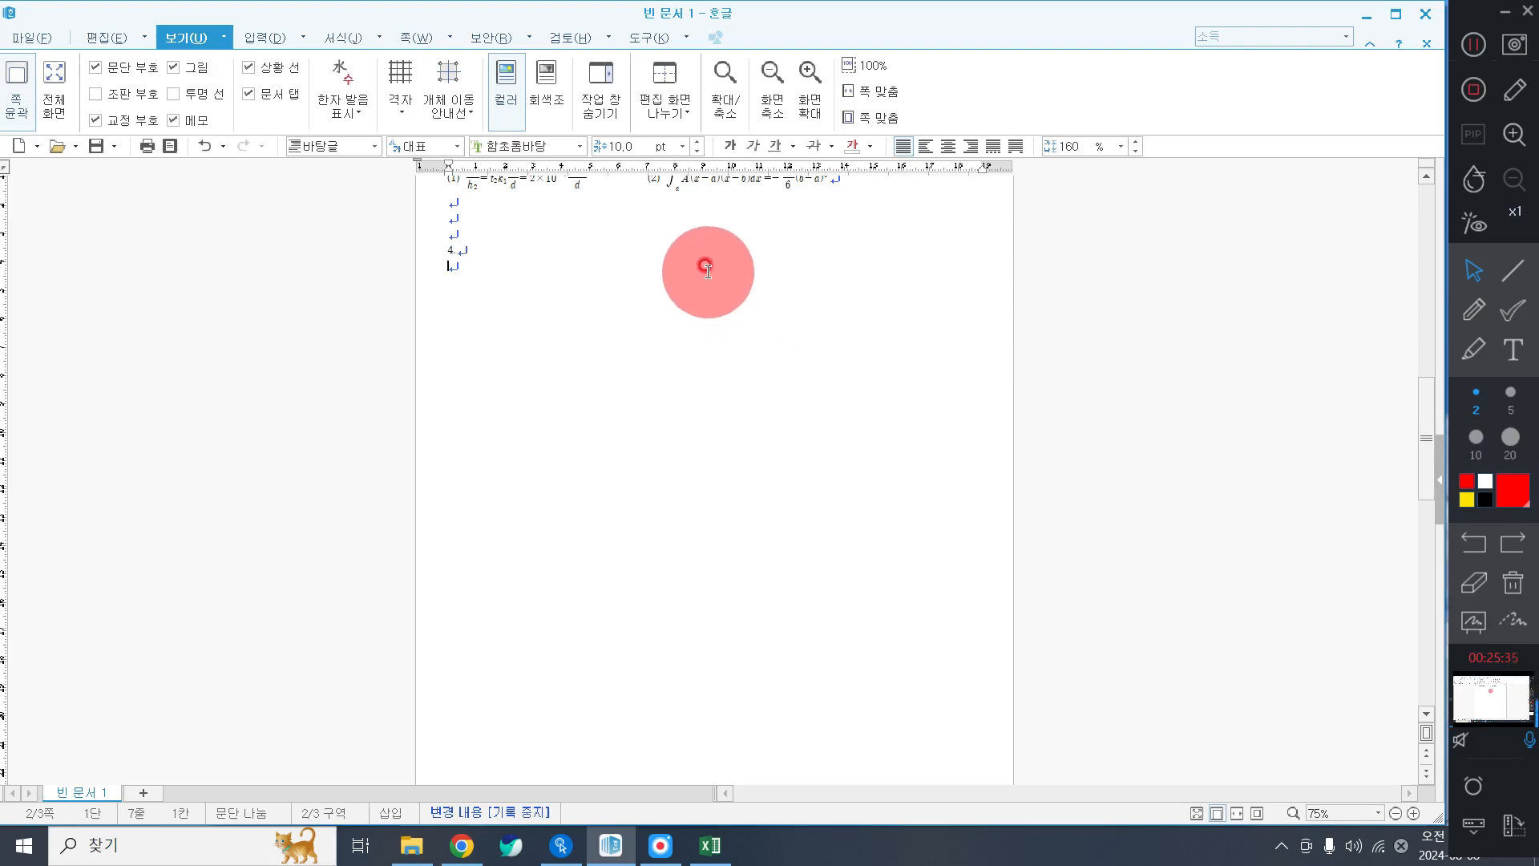
scroll(756, 433, "down", 1)
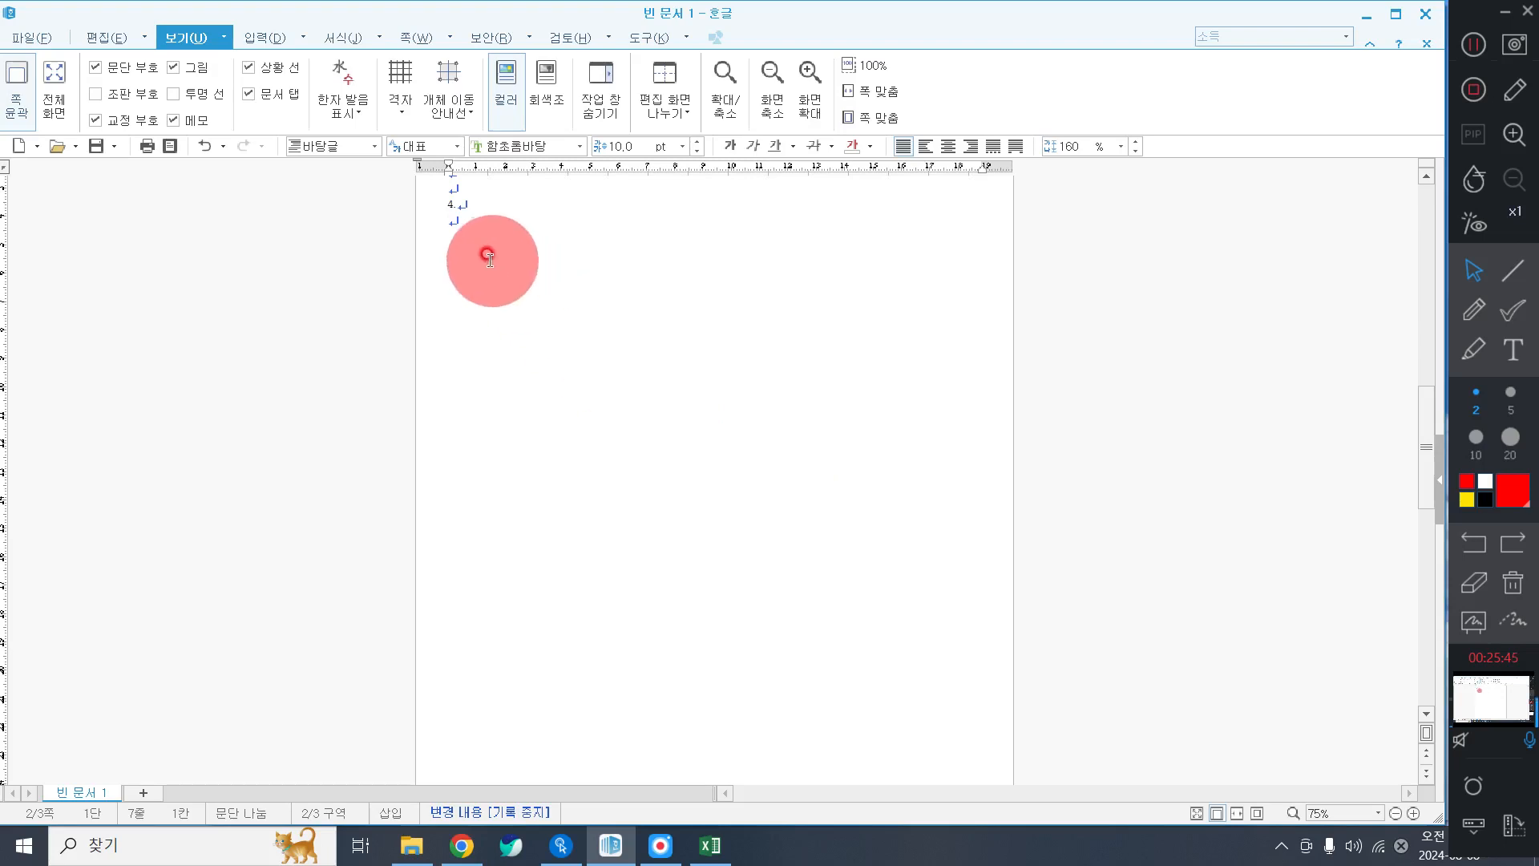
Add blank paragraphs below item 4. down to line 16.
left_click(457, 233)
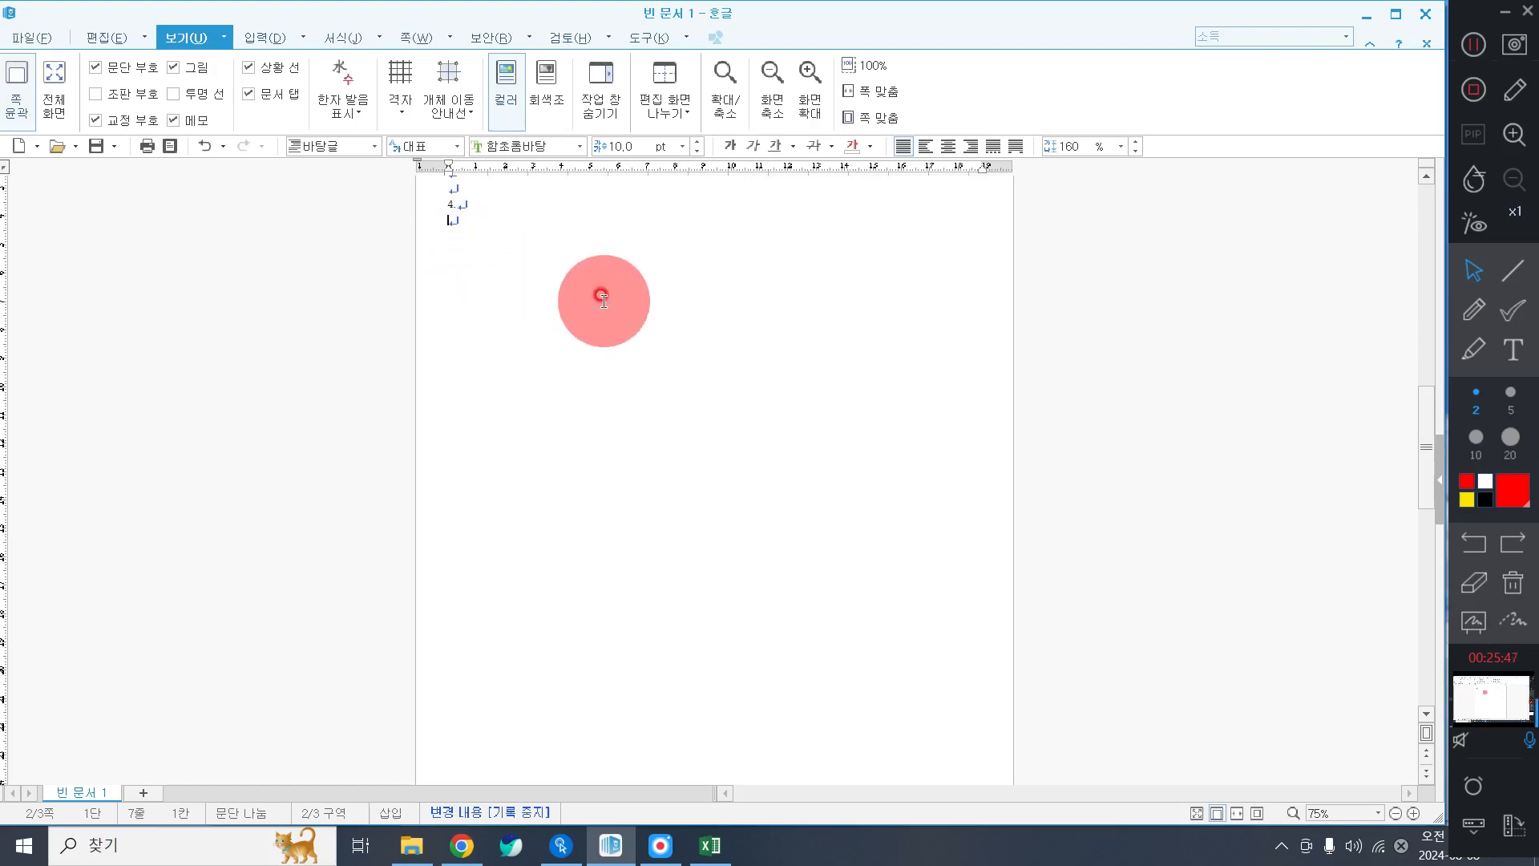
key("Return")
key("Return")
key("Return")
key("Return")
key("Return")
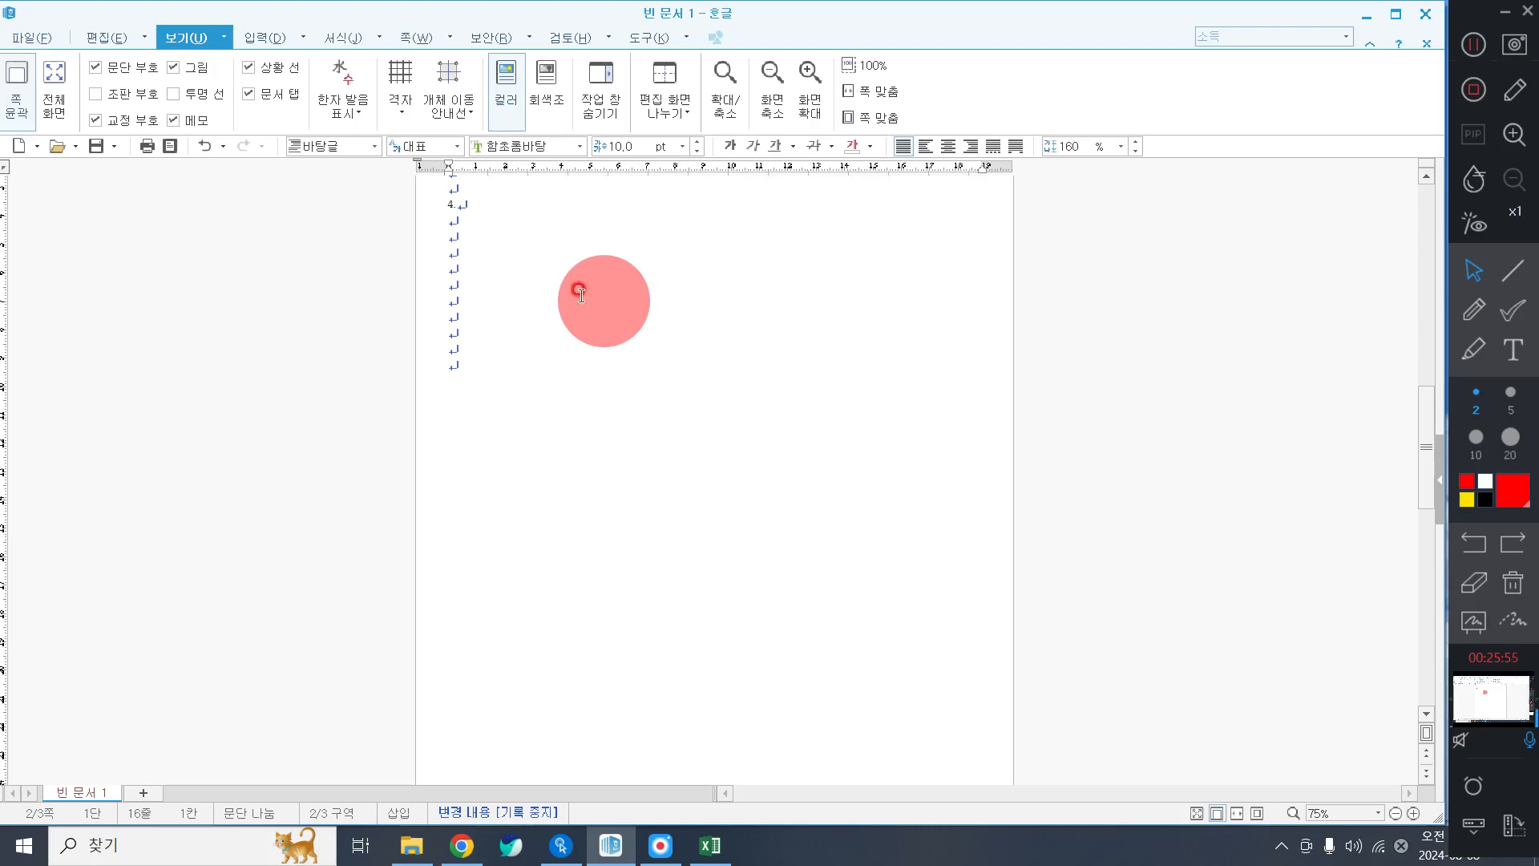
left_click(549, 257)
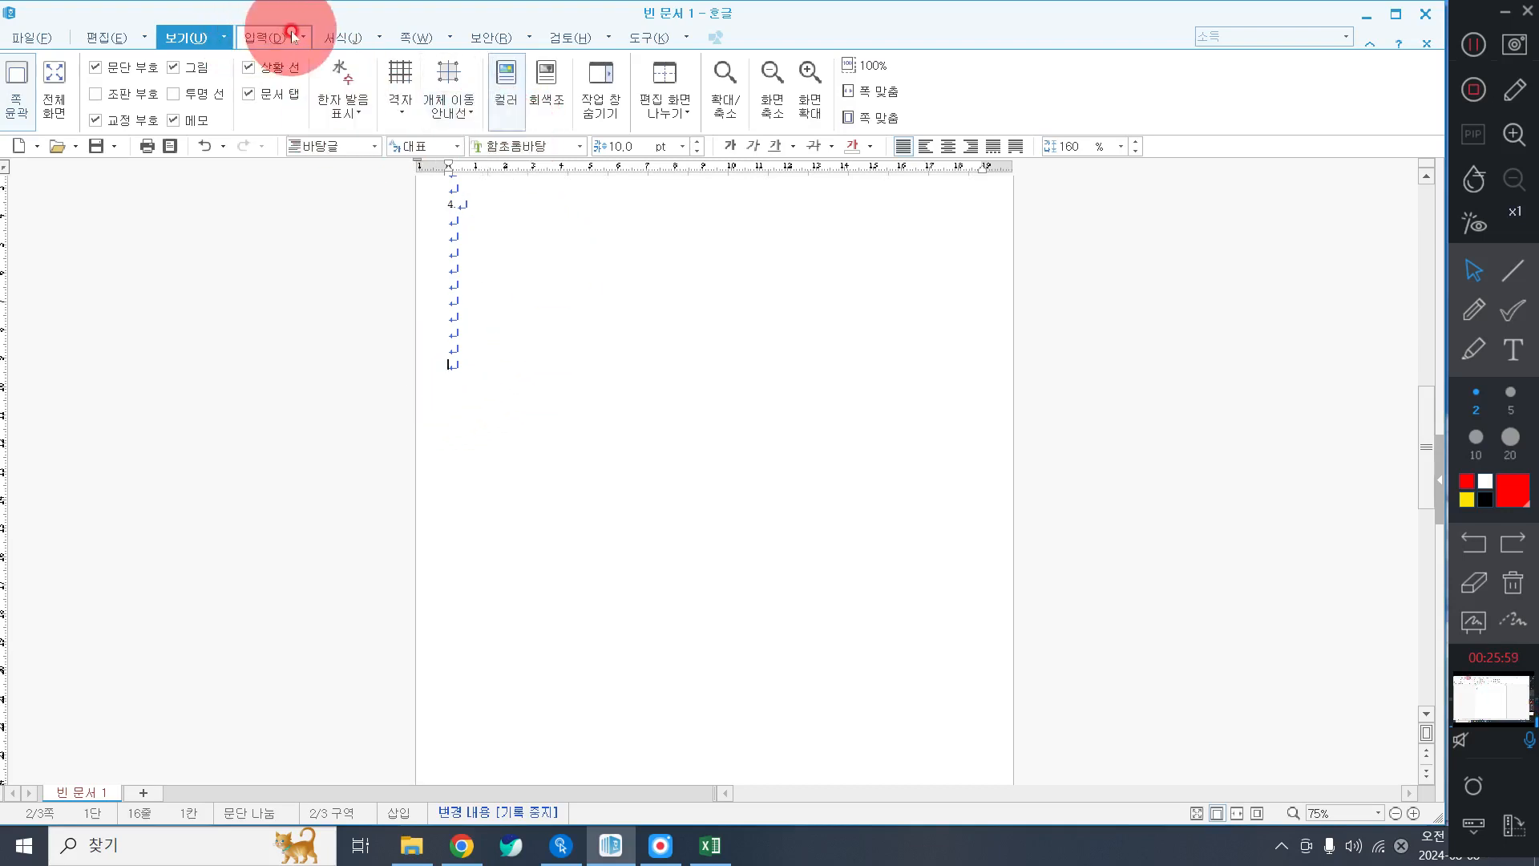
Draw a default rectangle below the empty lines.
left_click(262, 37)
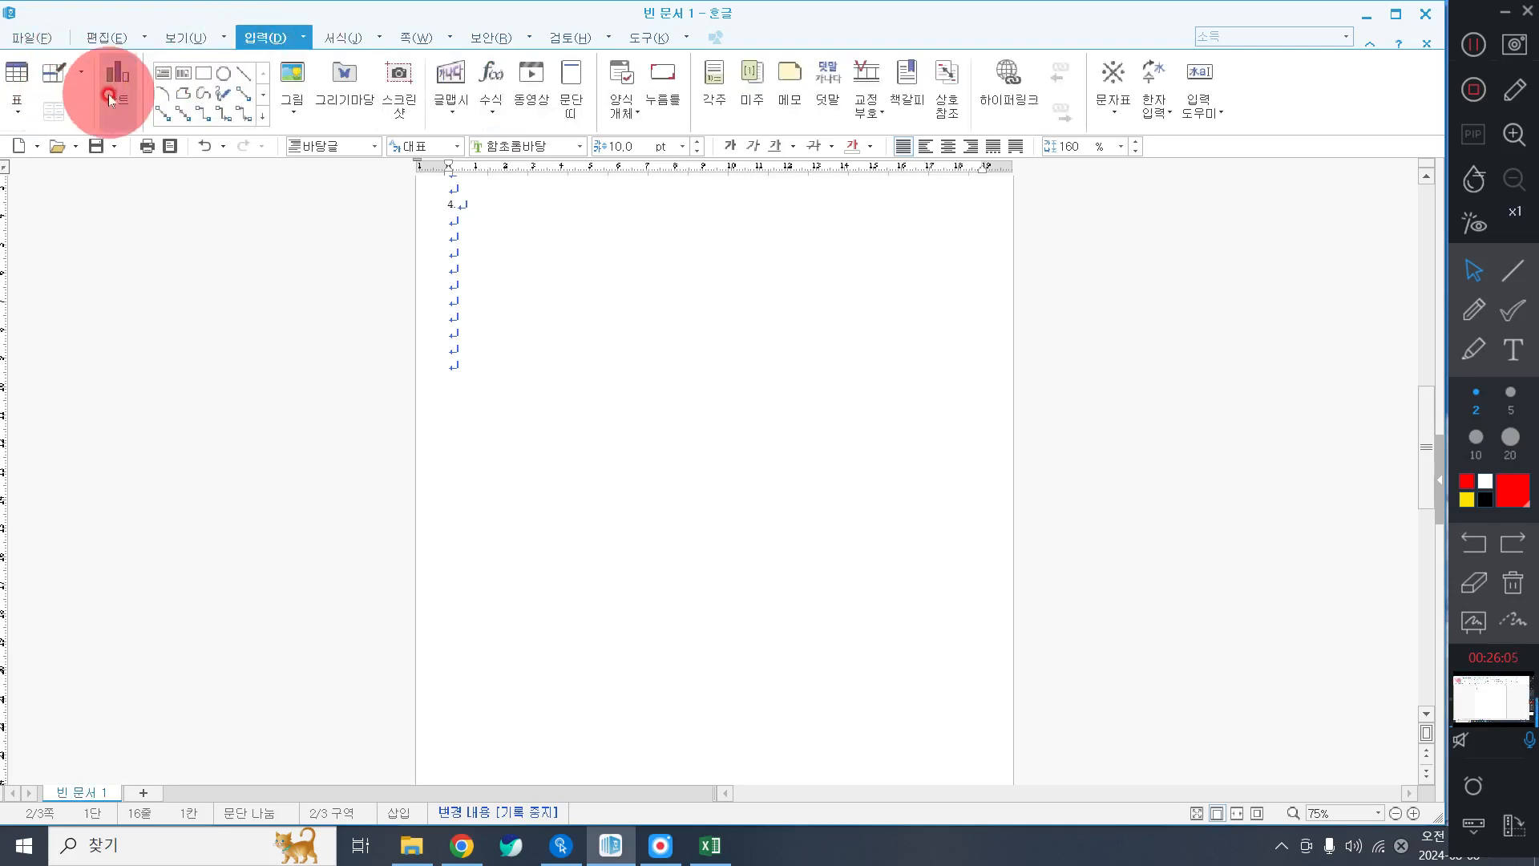
left_click(203, 73)
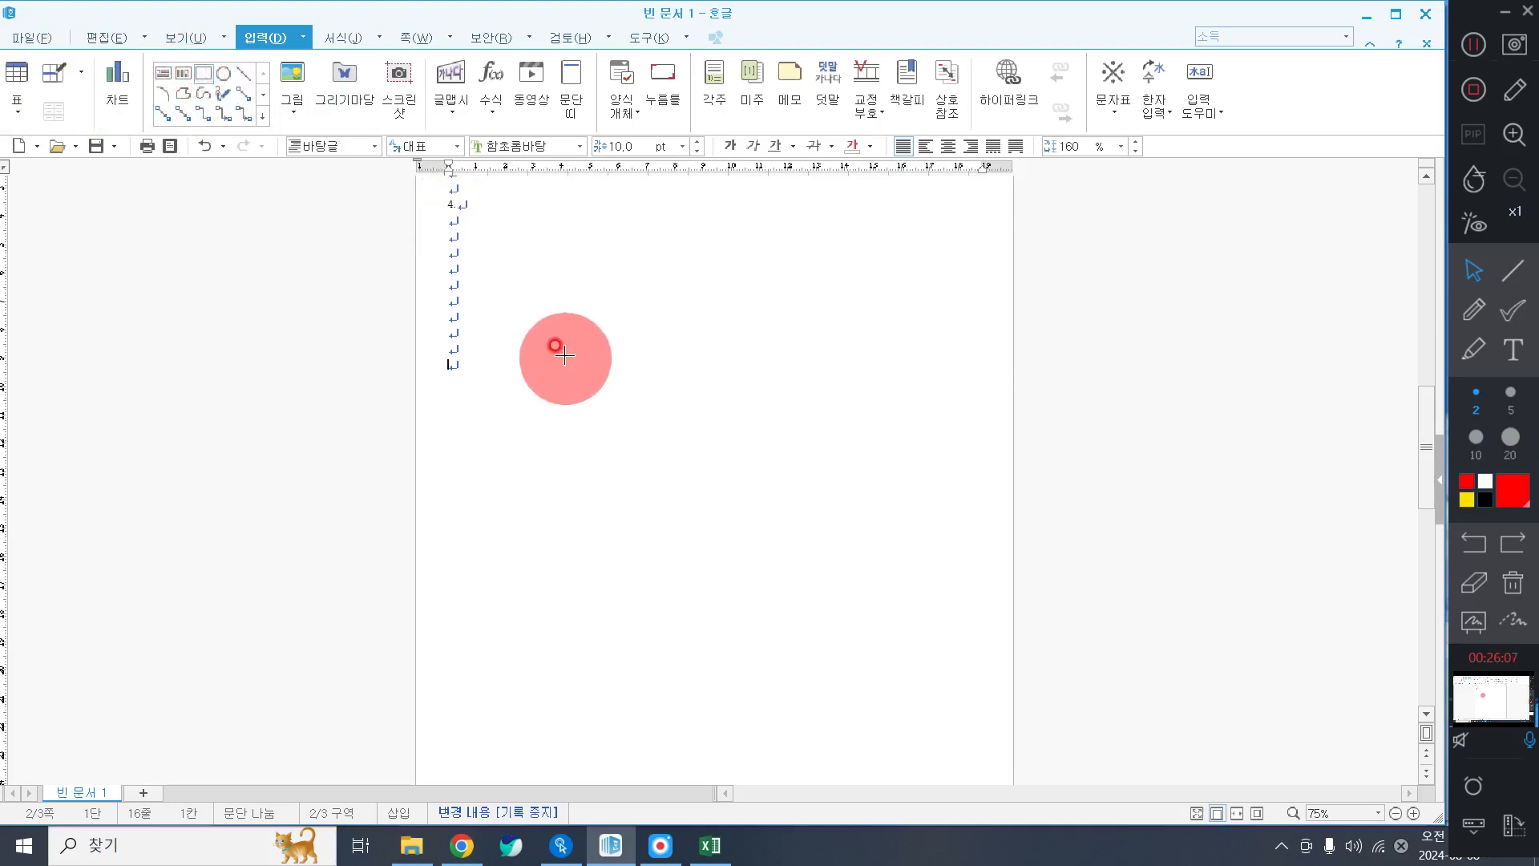
left_click(538, 318)
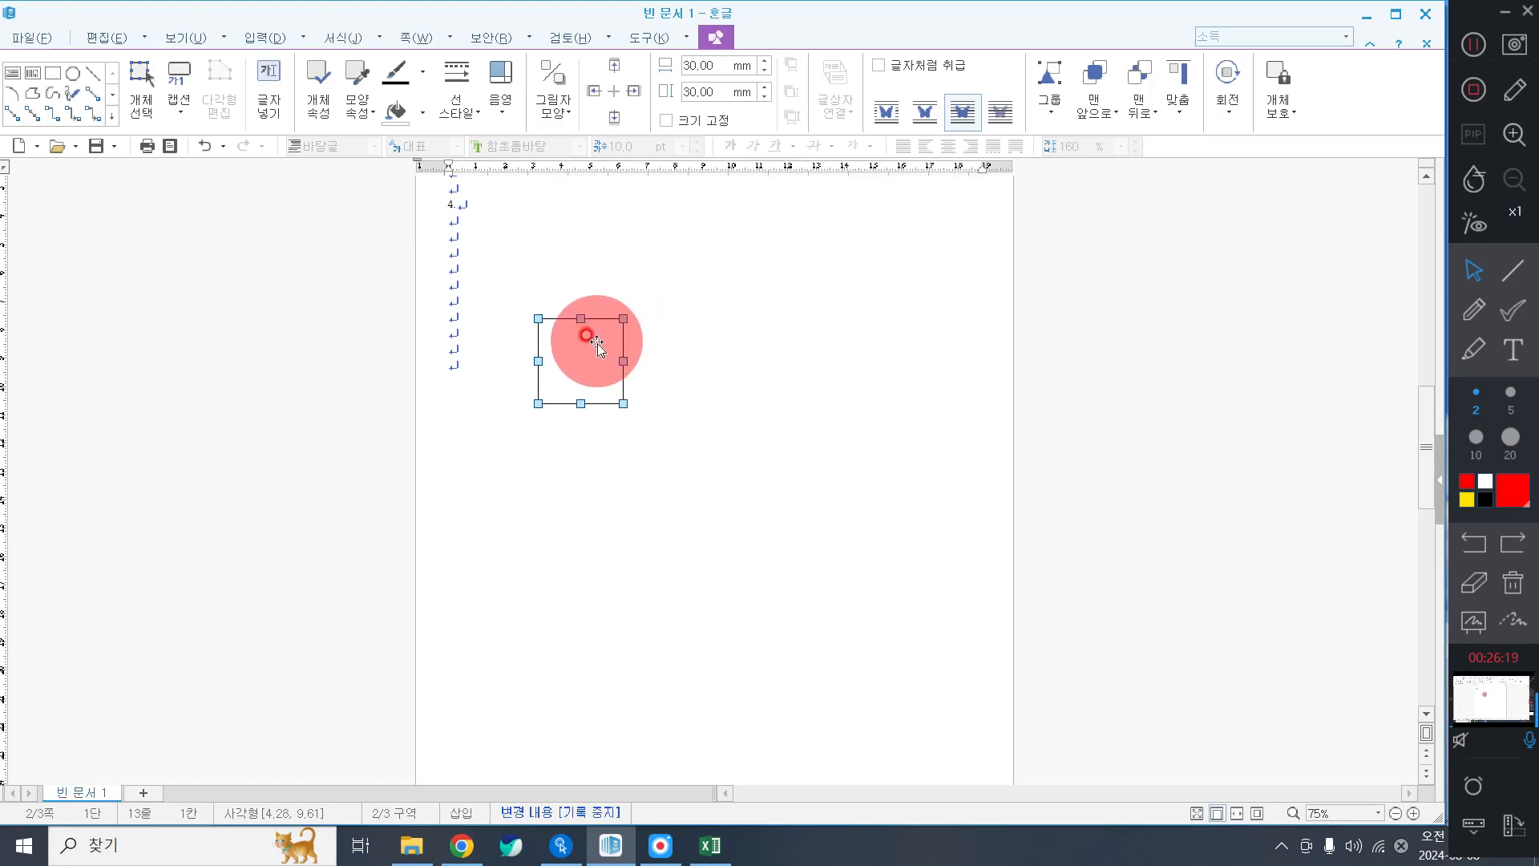
Size the rectangle 130 × 145 mm, lock its size and place it behind the text.
double_click(598, 344)
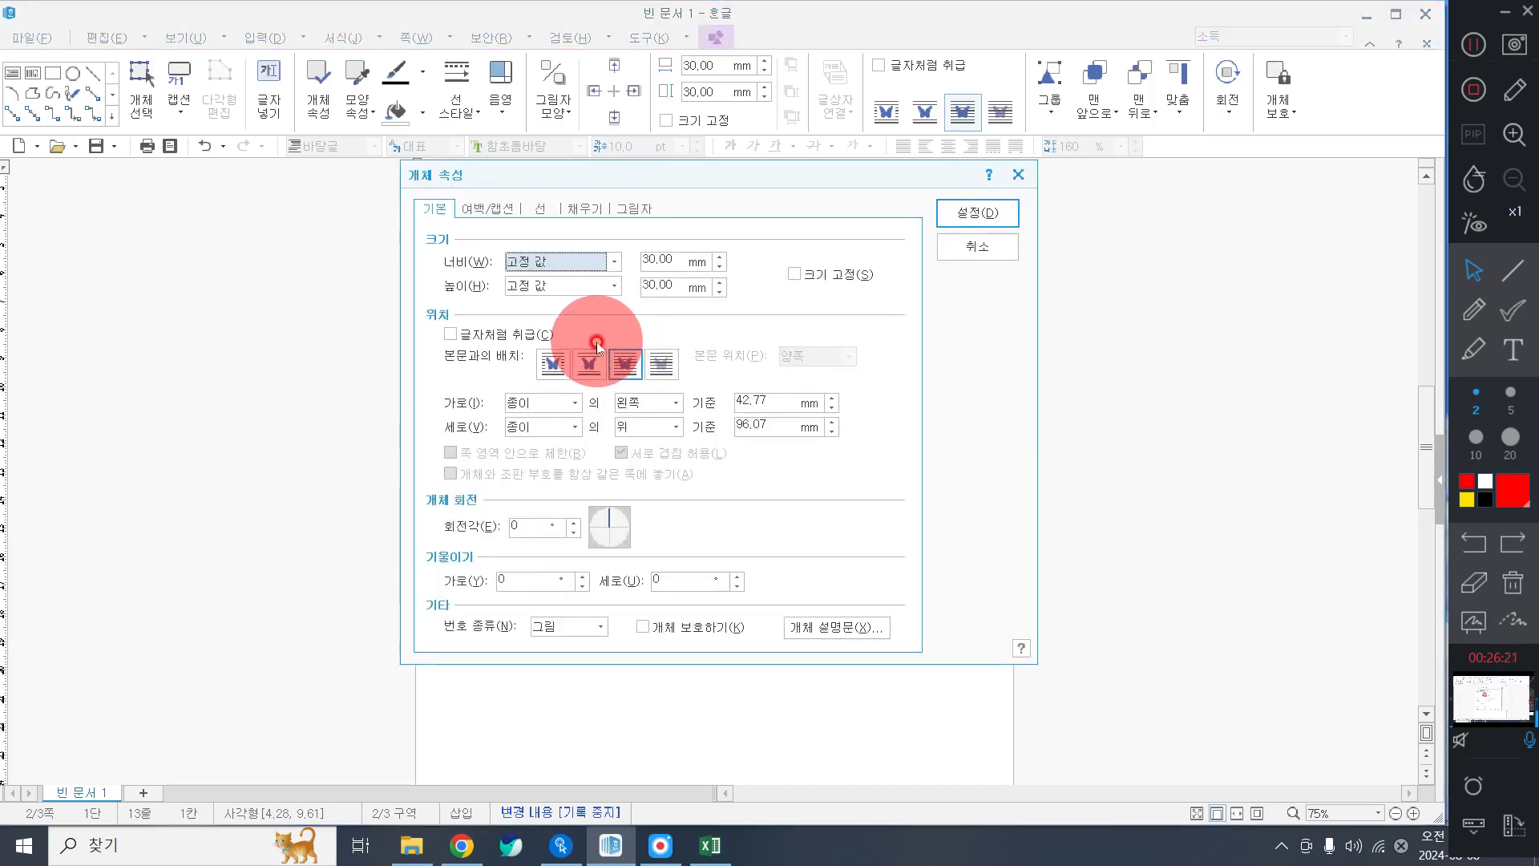
left_click(670, 258)
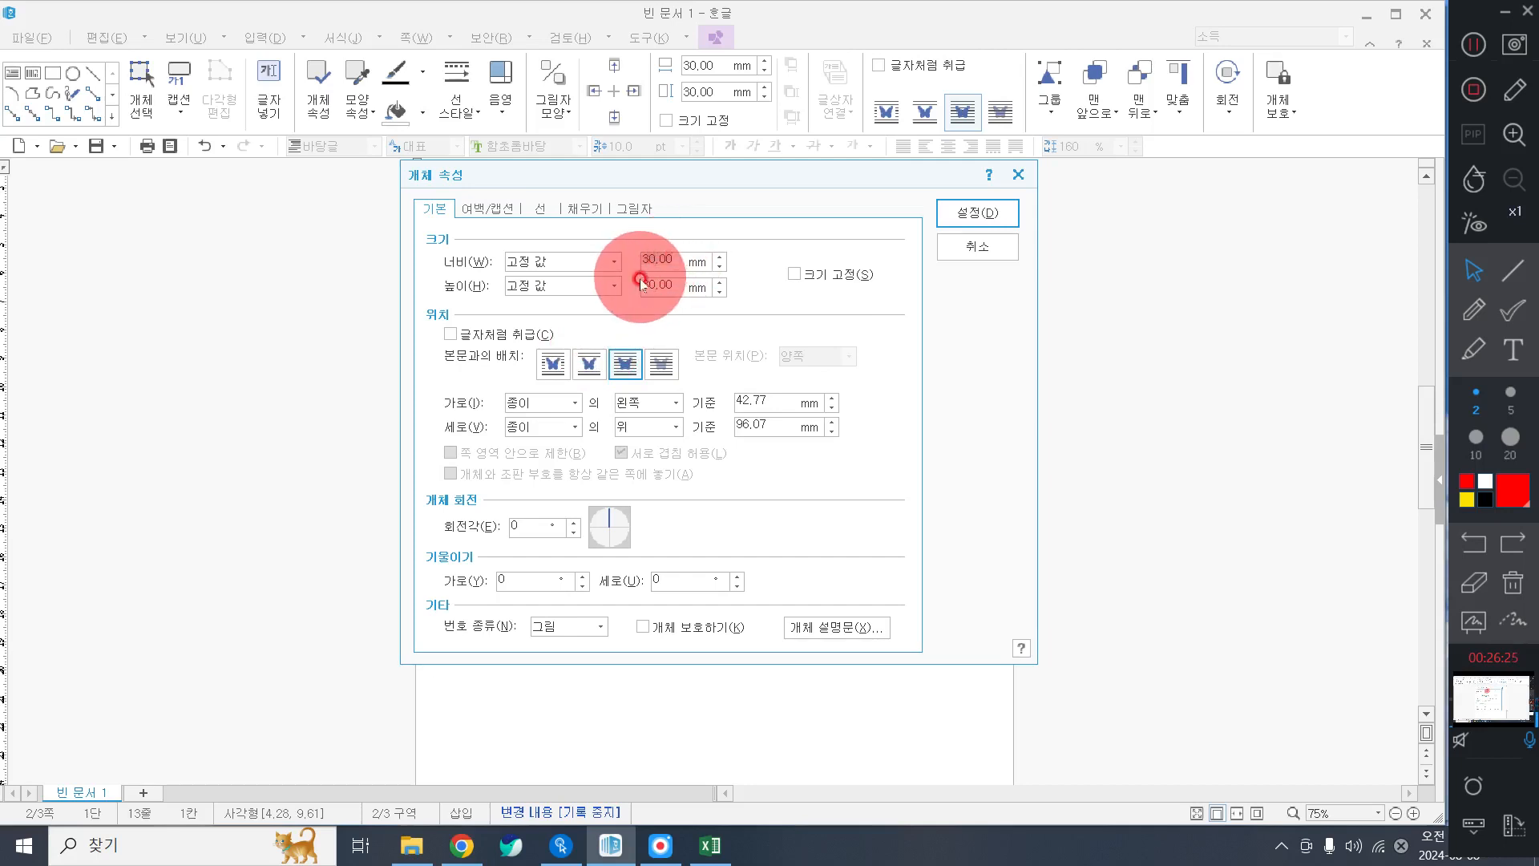
type("130")
key("Tab")
key("Tab")
type("145")
key("alt+s")
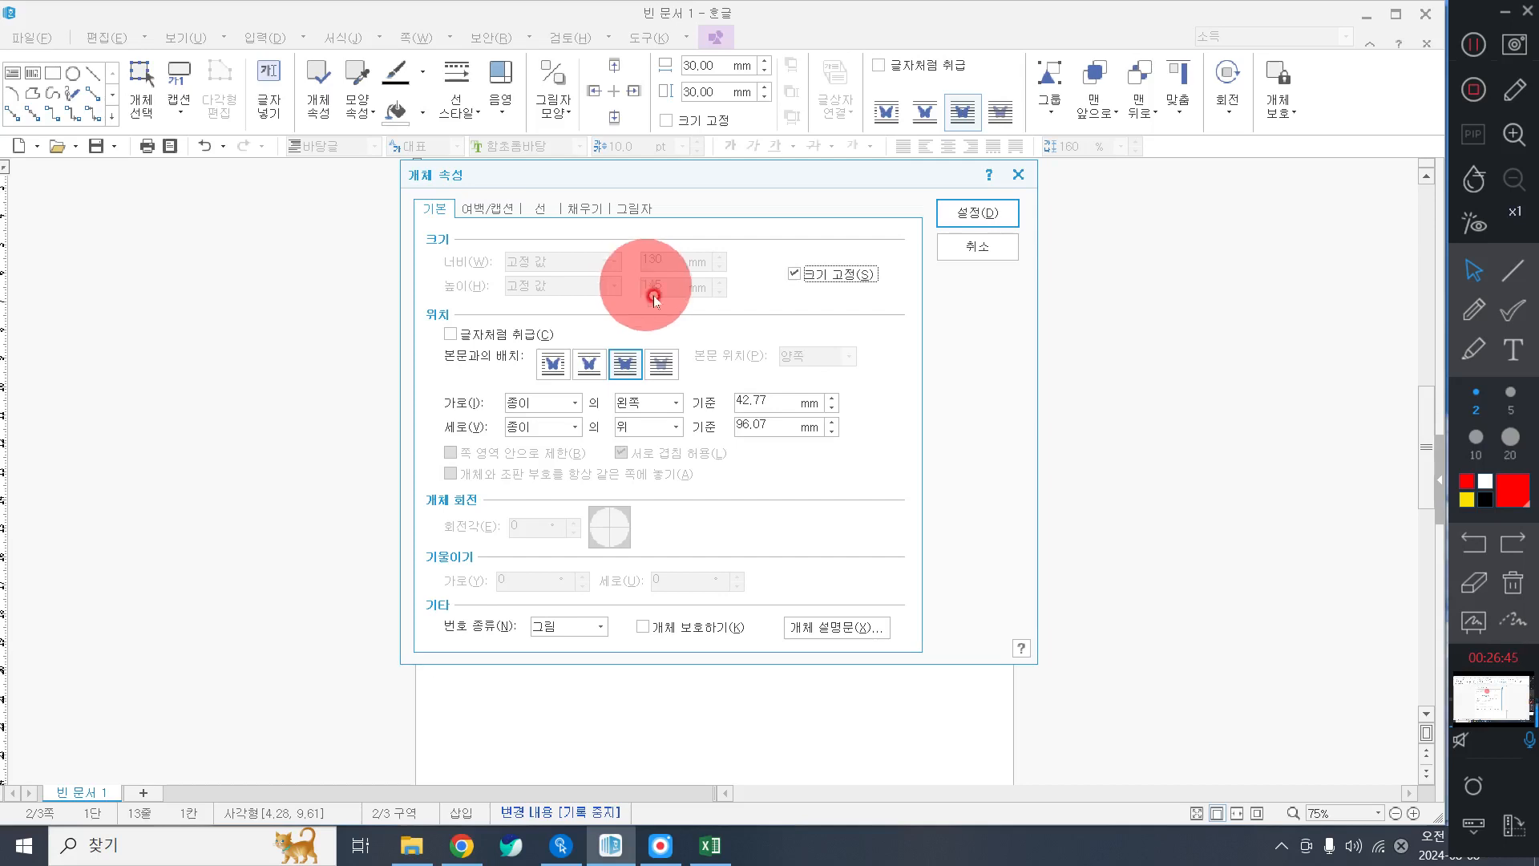
left_click(662, 363)
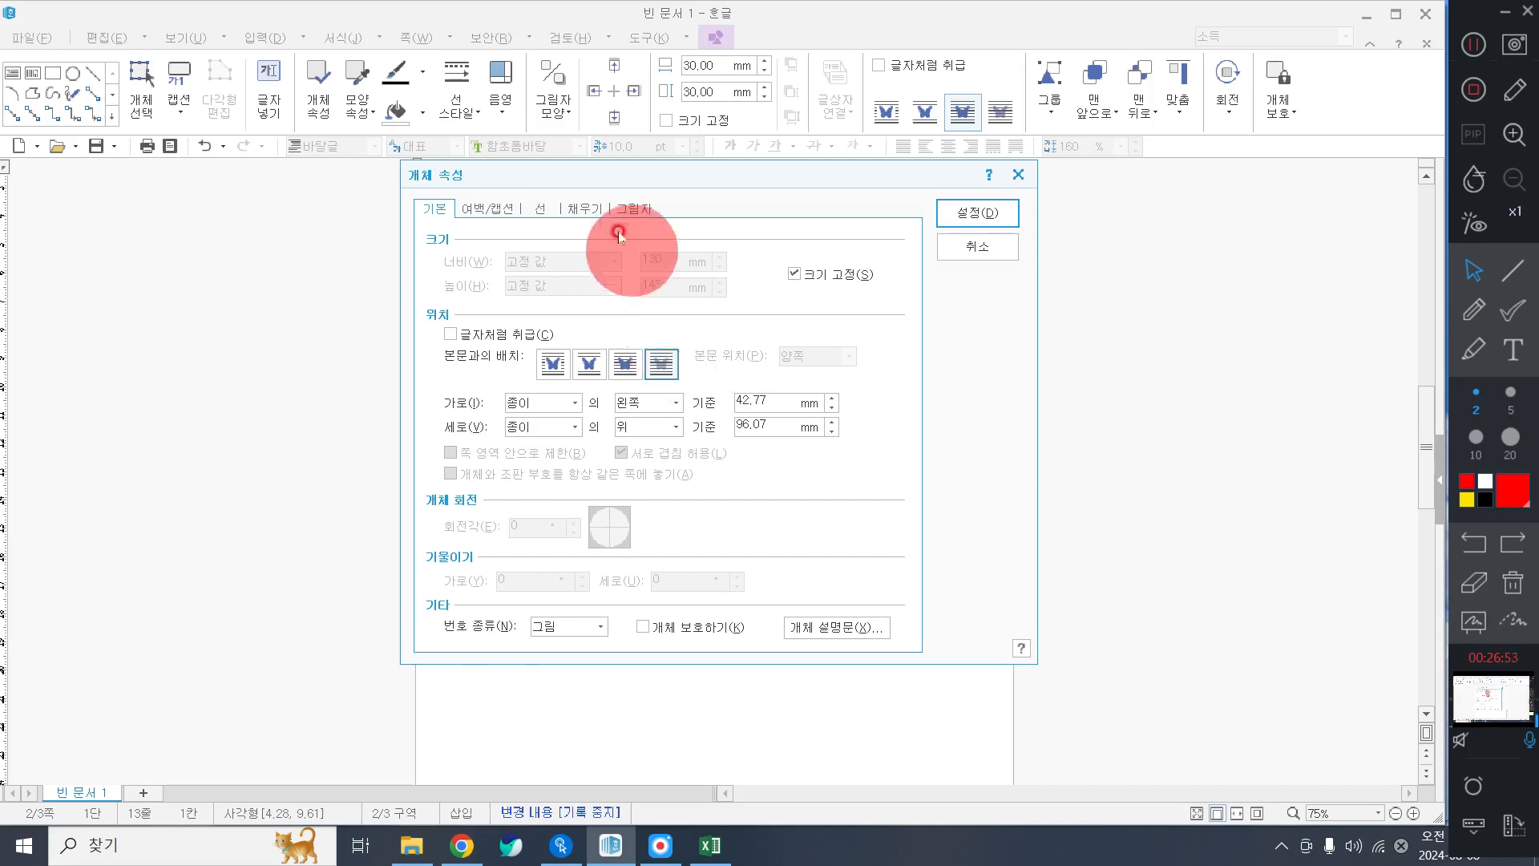
Fill the rectangle with light blue and apply the properties.
left_click(585, 210)
left_click(545, 305)
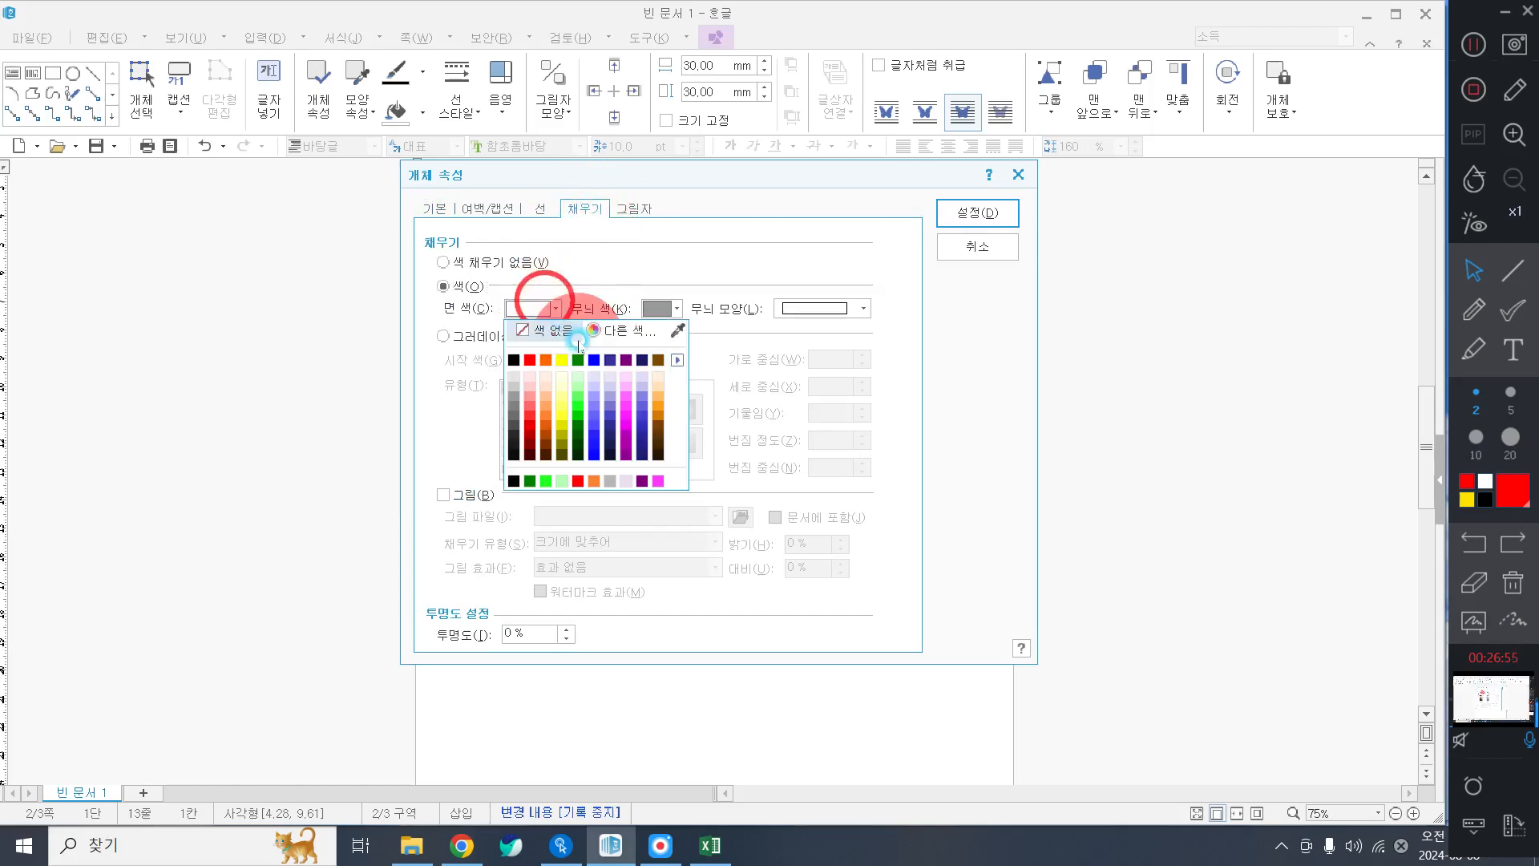
left_click(677, 360)
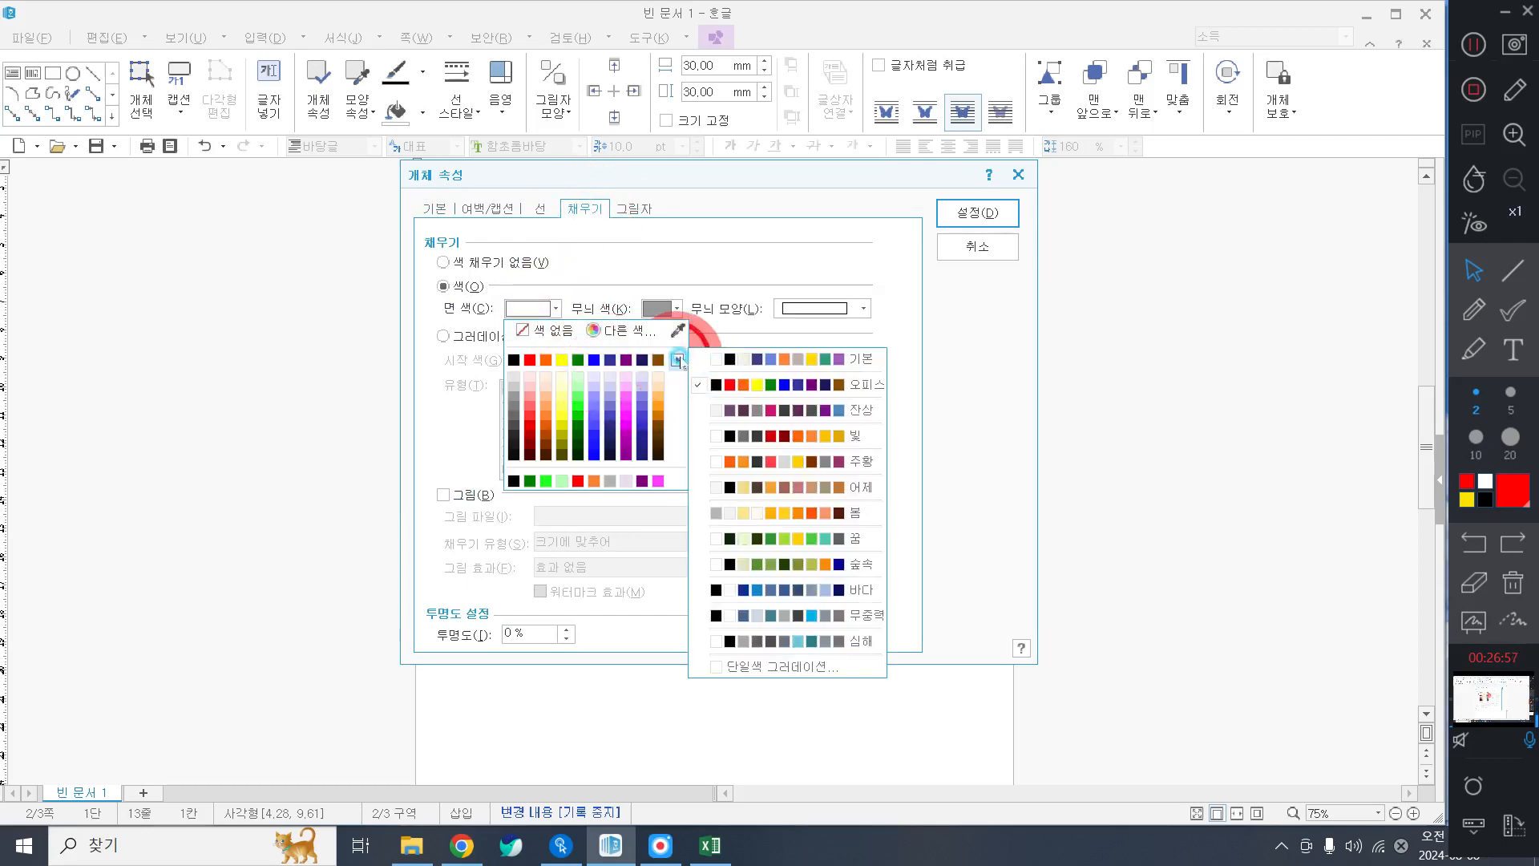
left_click(862, 576)
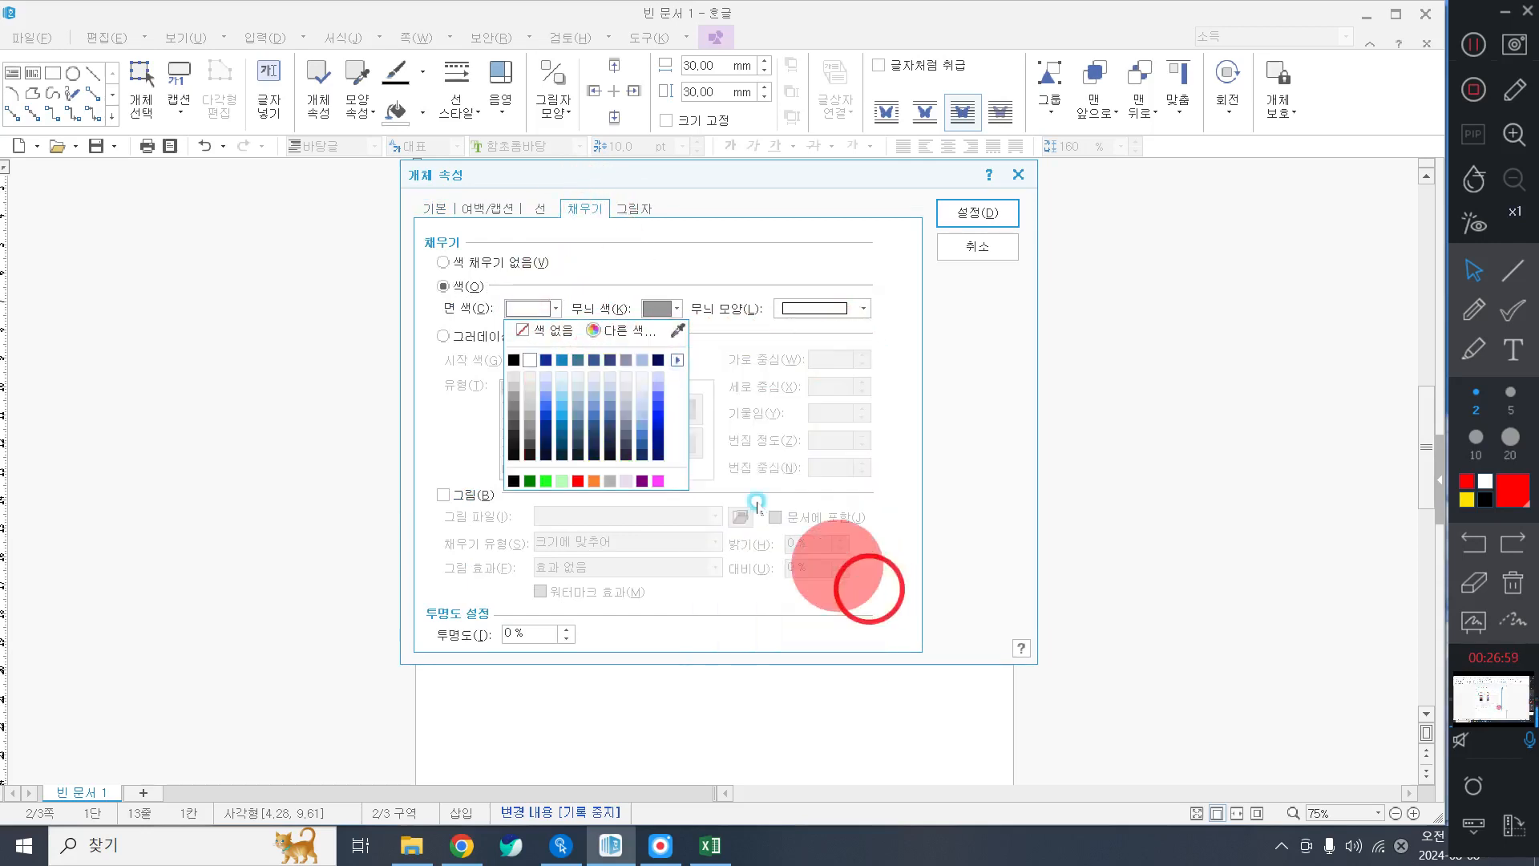
left_click(557, 364)
left_click(535, 307)
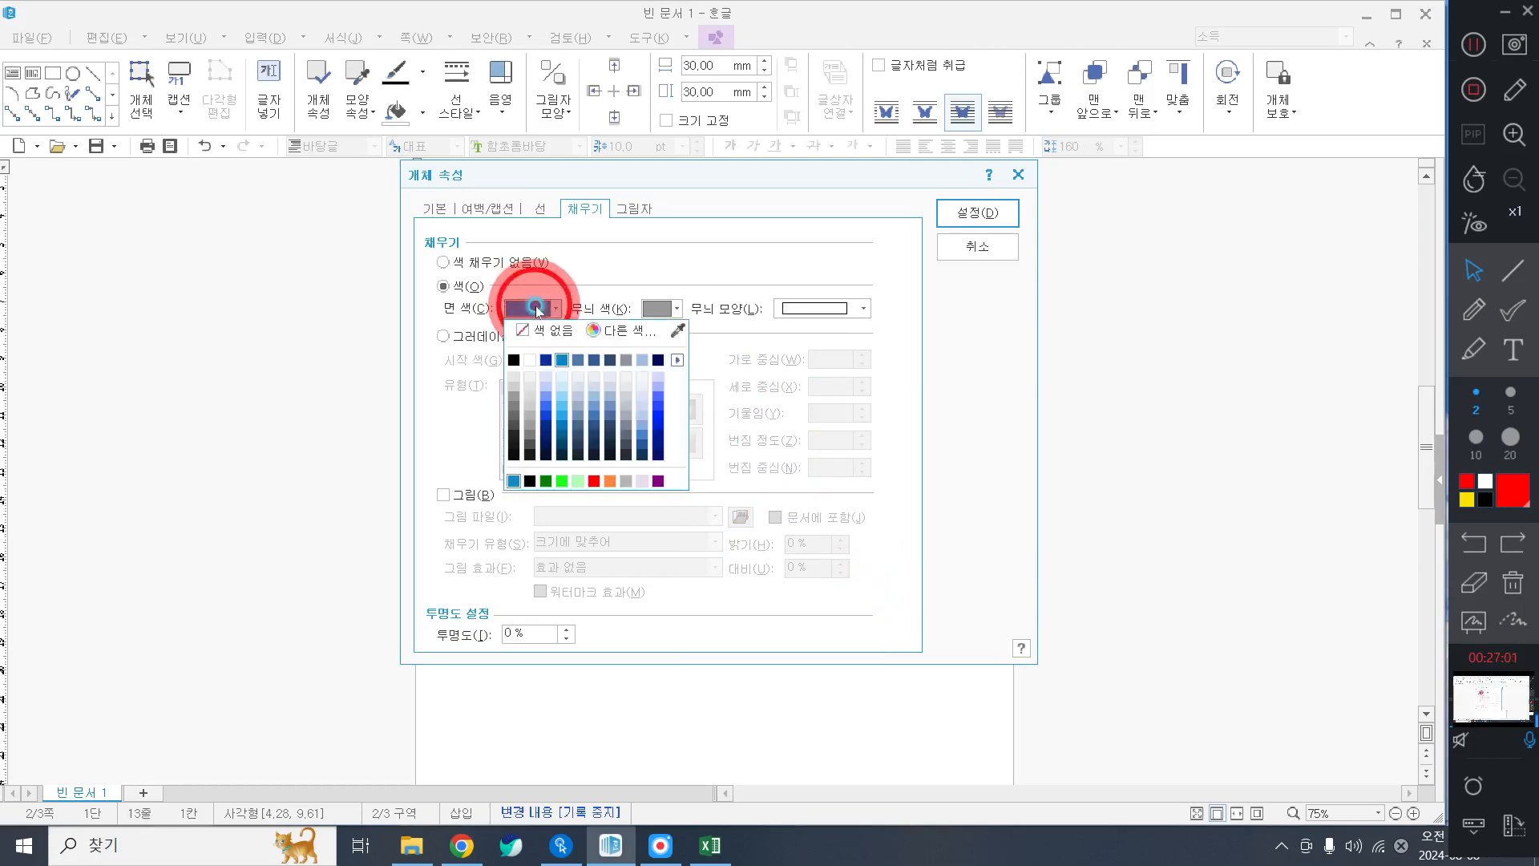
left_click(529, 212)
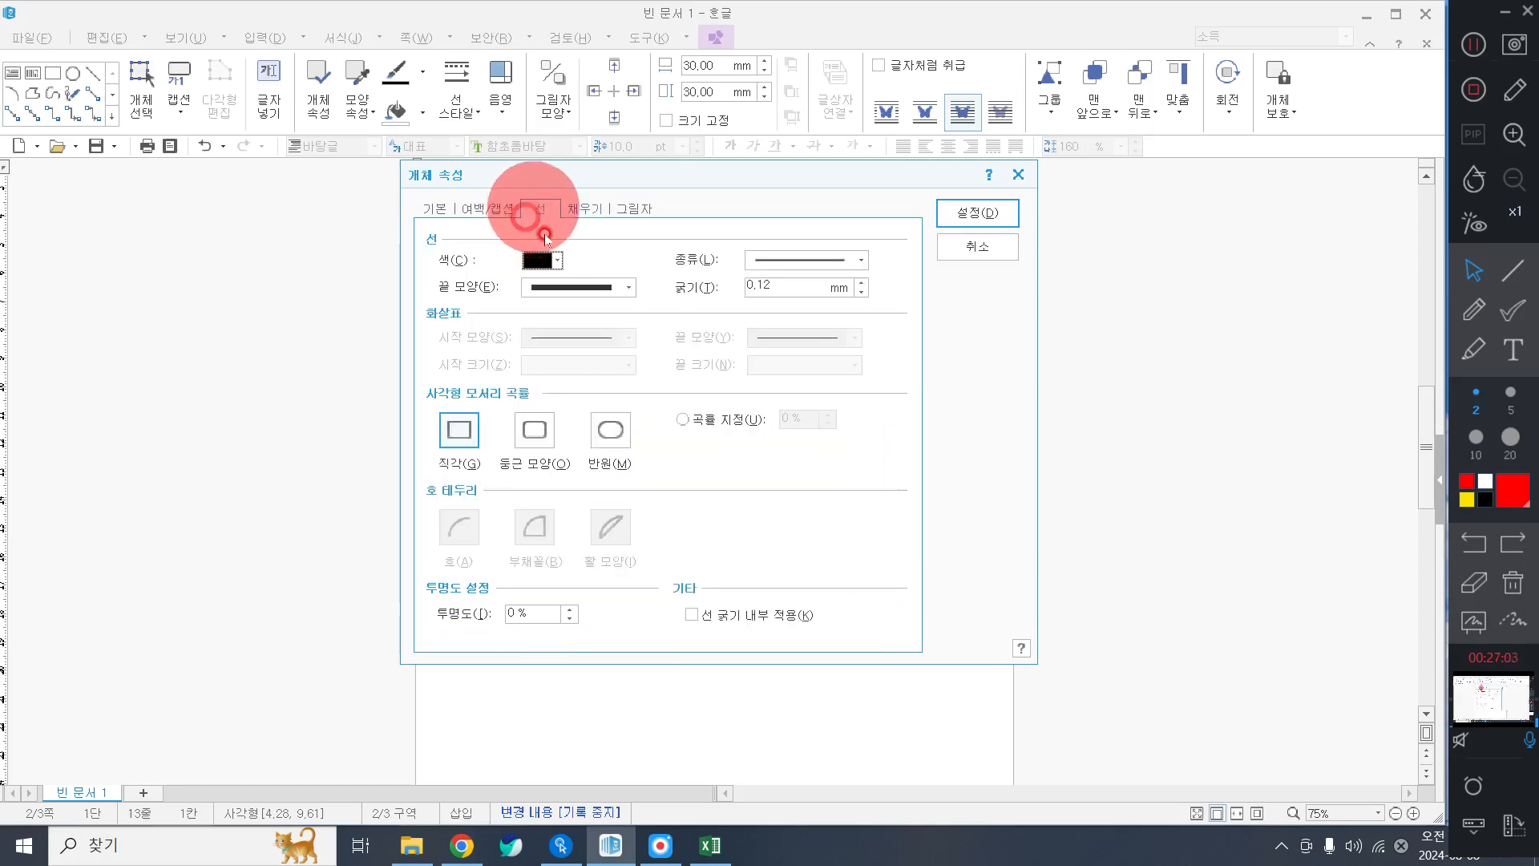
left_click(570, 210)
left_click(542, 310)
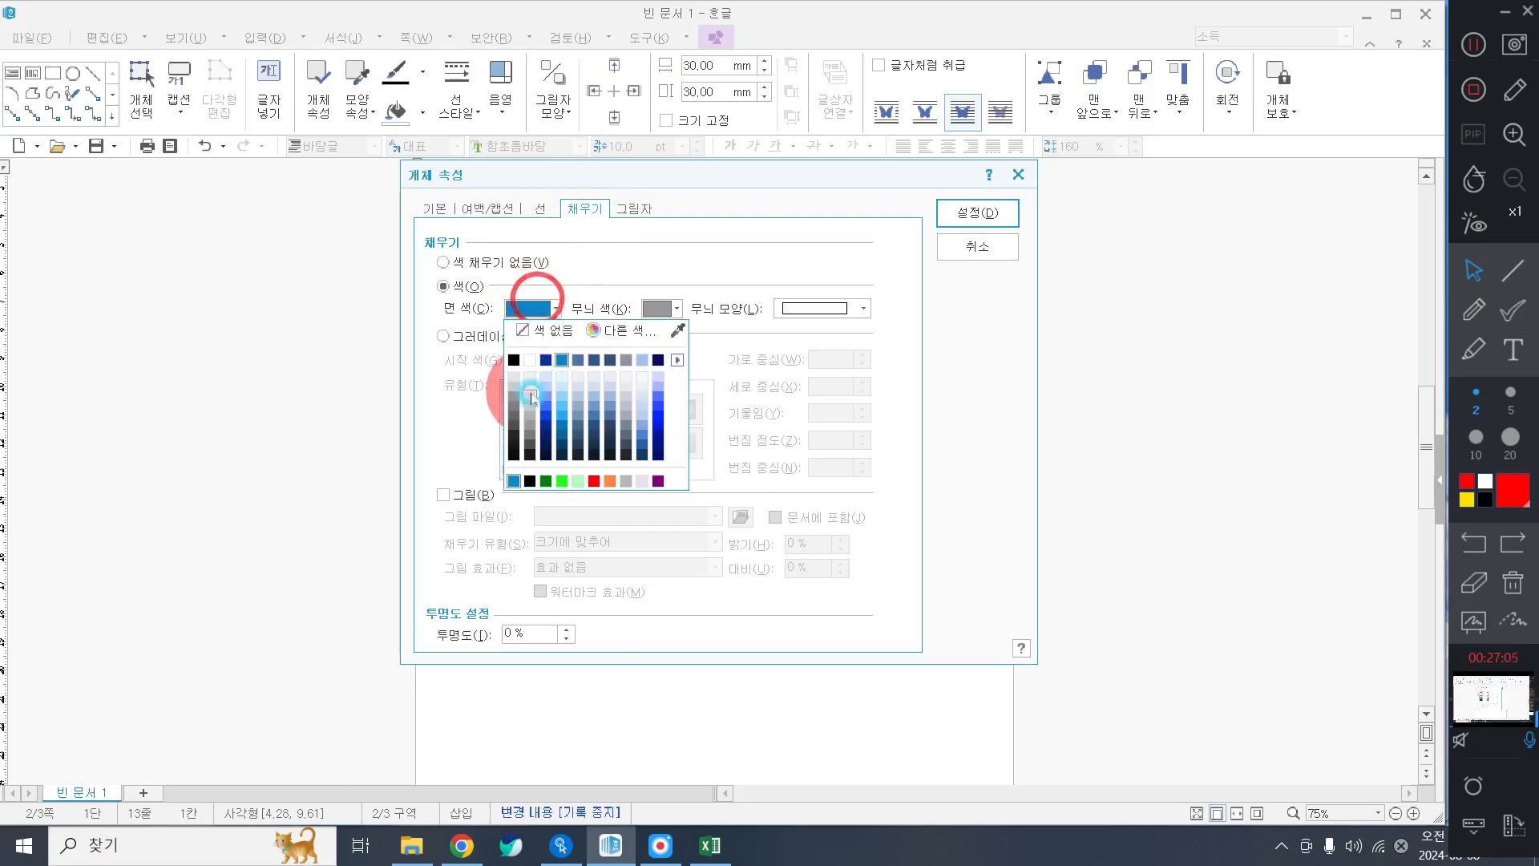
left_click(542, 388)
left_click(536, 211)
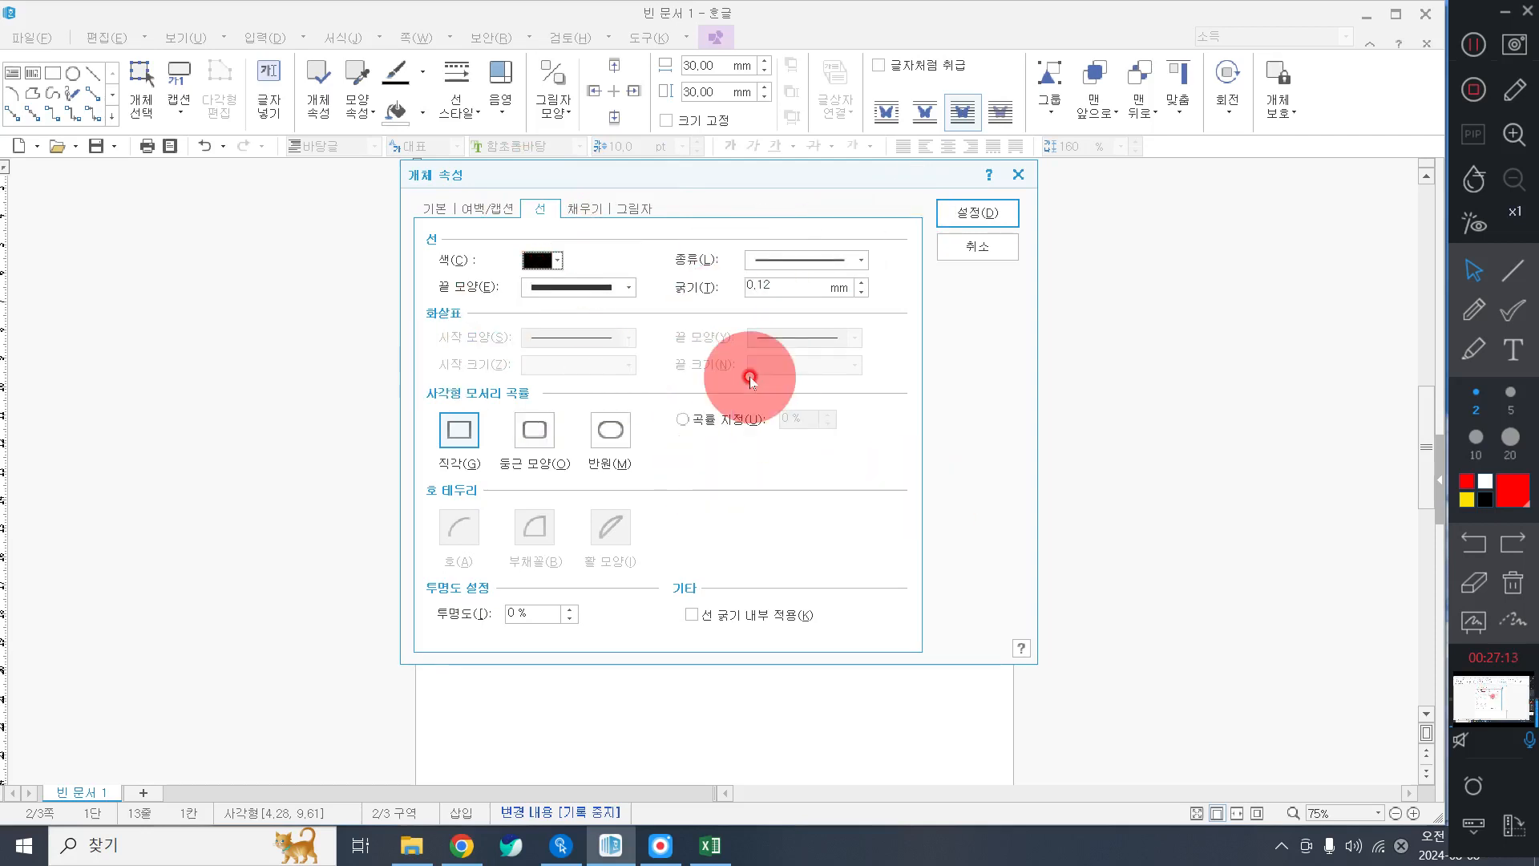
left_click(964, 213)
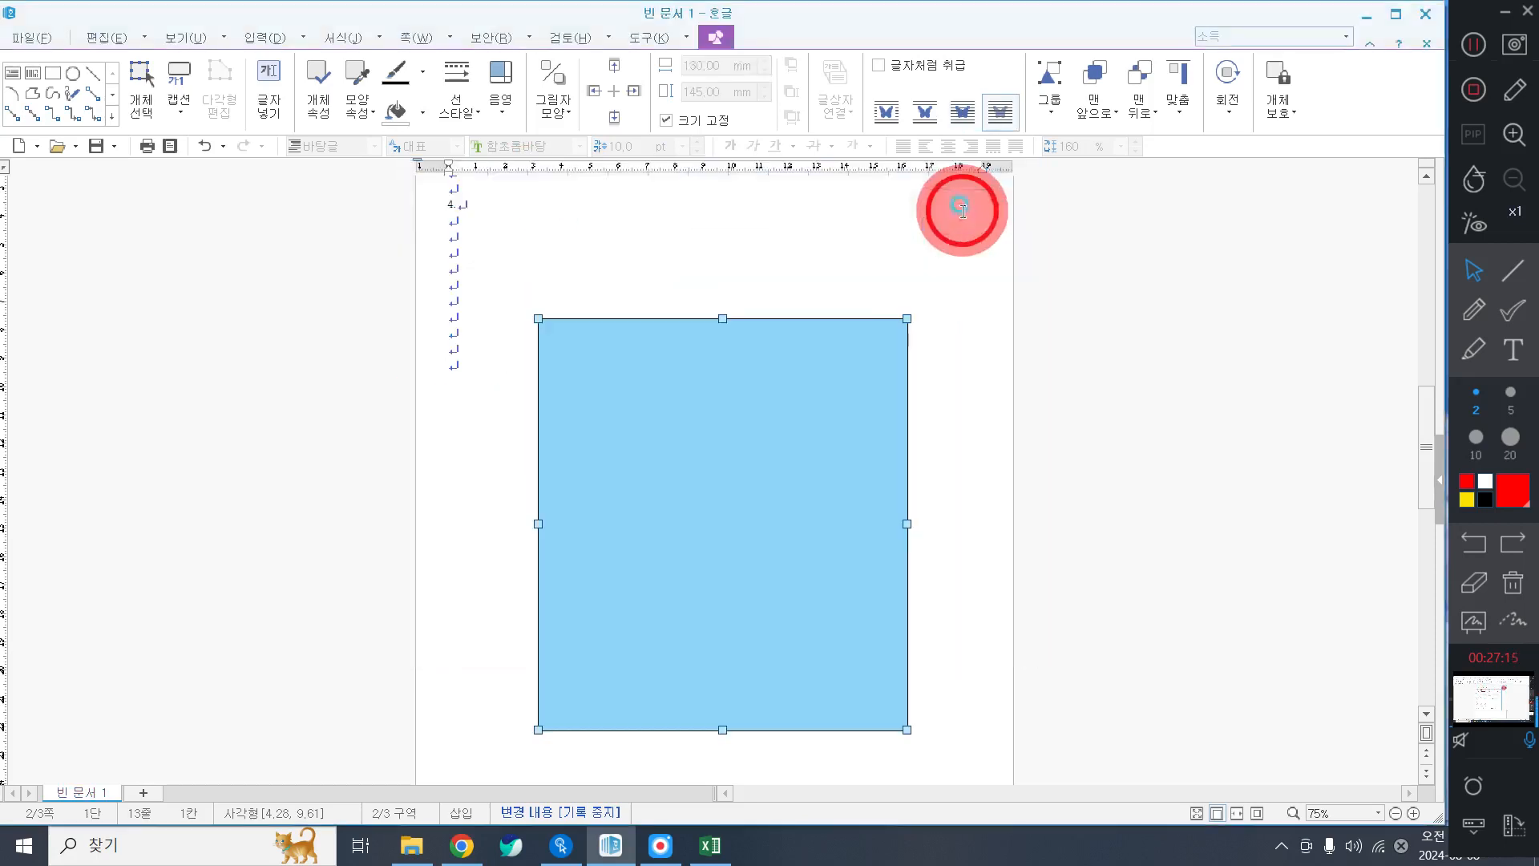
Shift the blue panel up-left and draw a 30 × 30 mm square inside it.
left_click(760, 454)
left_click_drag(703, 410, 689, 408)
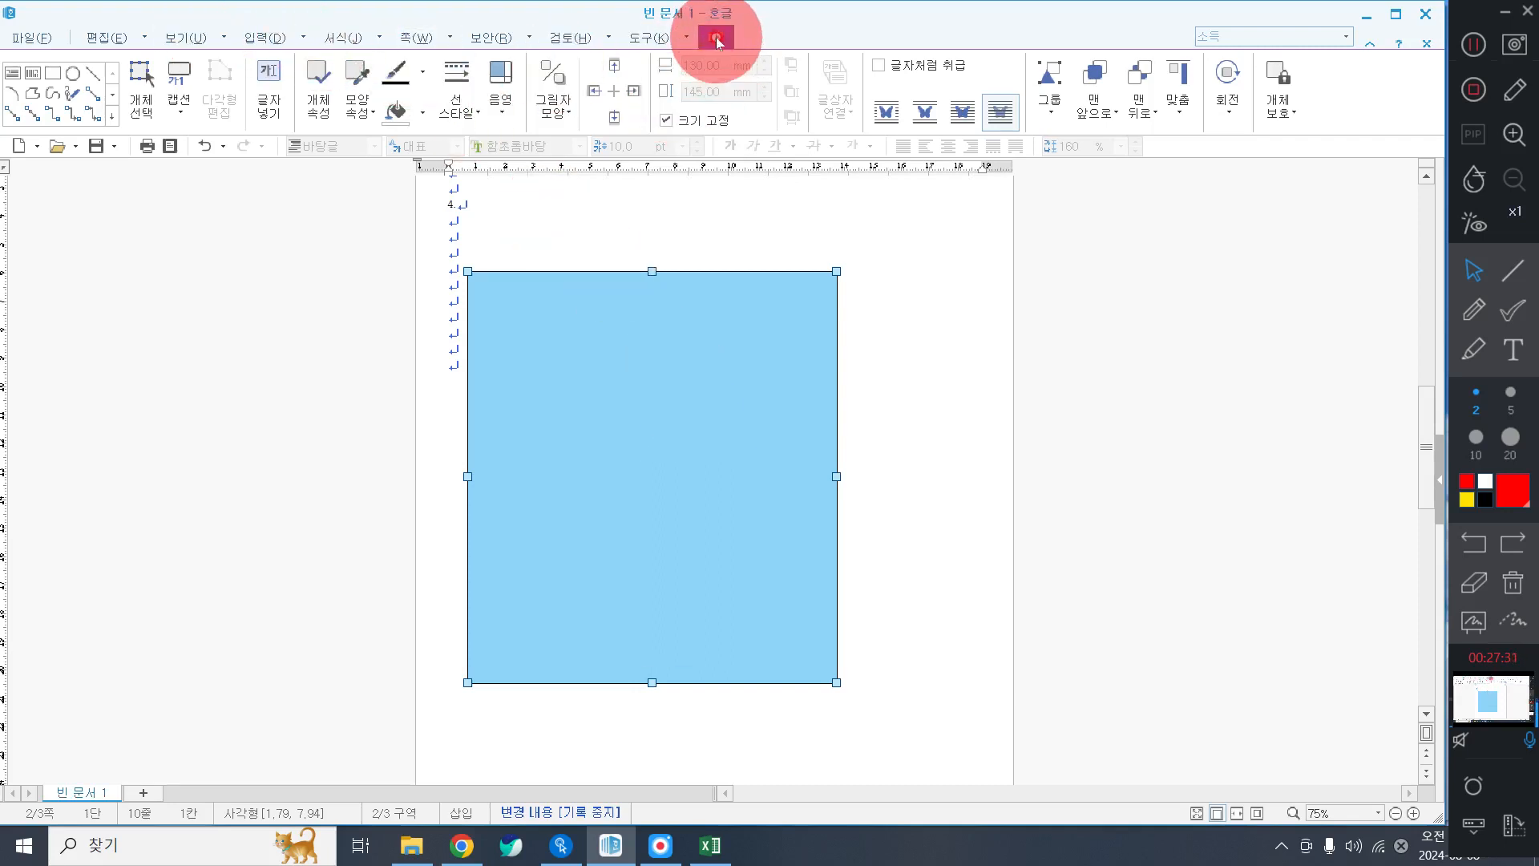
left_click(56, 72)
left_click(605, 482)
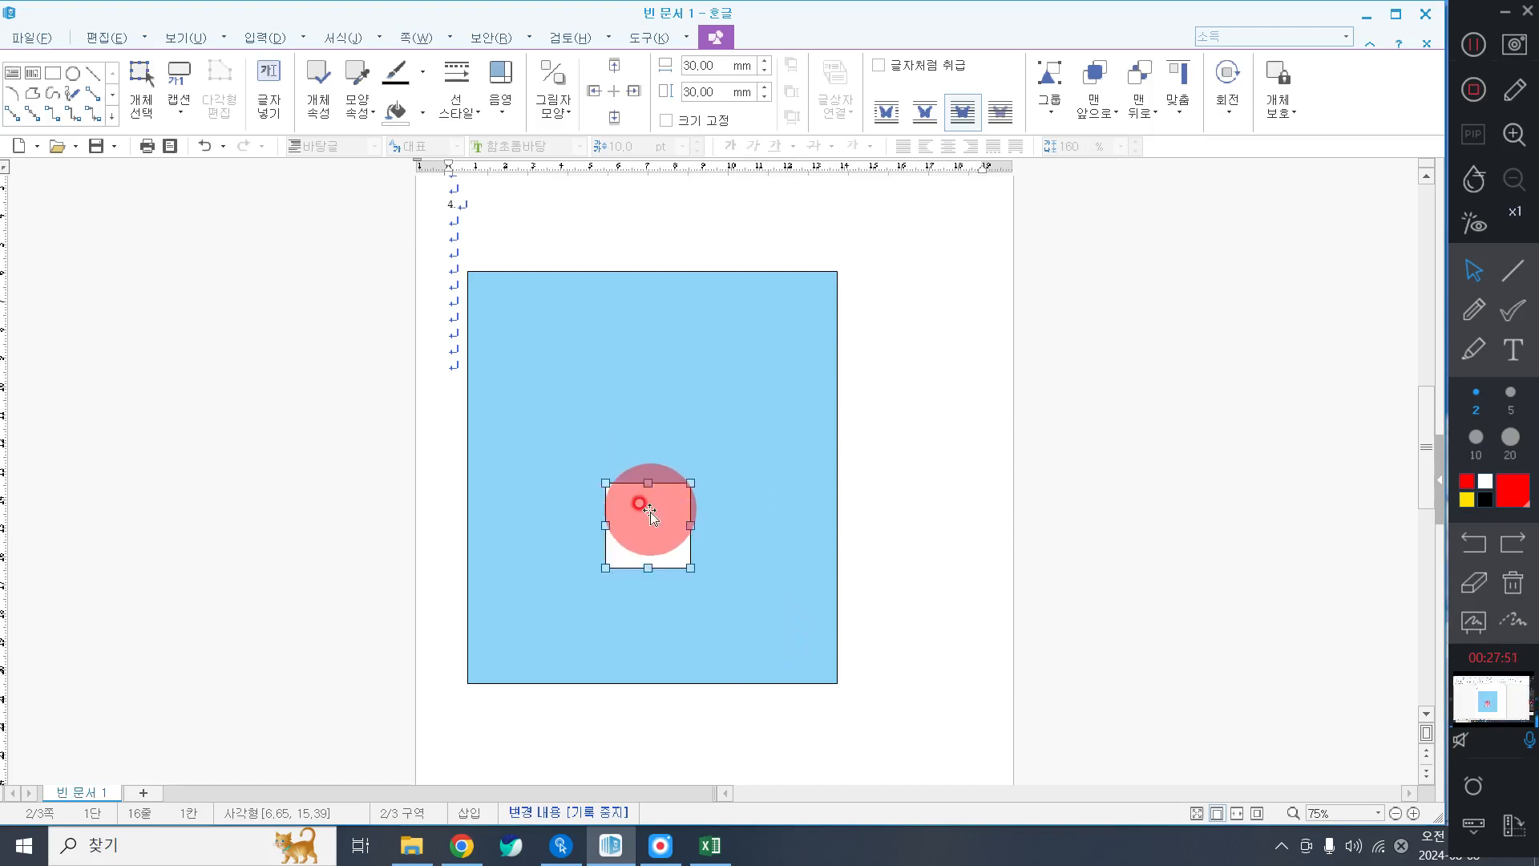
Resize the square to 90 × 50 mm, lock its size and put it behind the text.
double_click(649, 513)
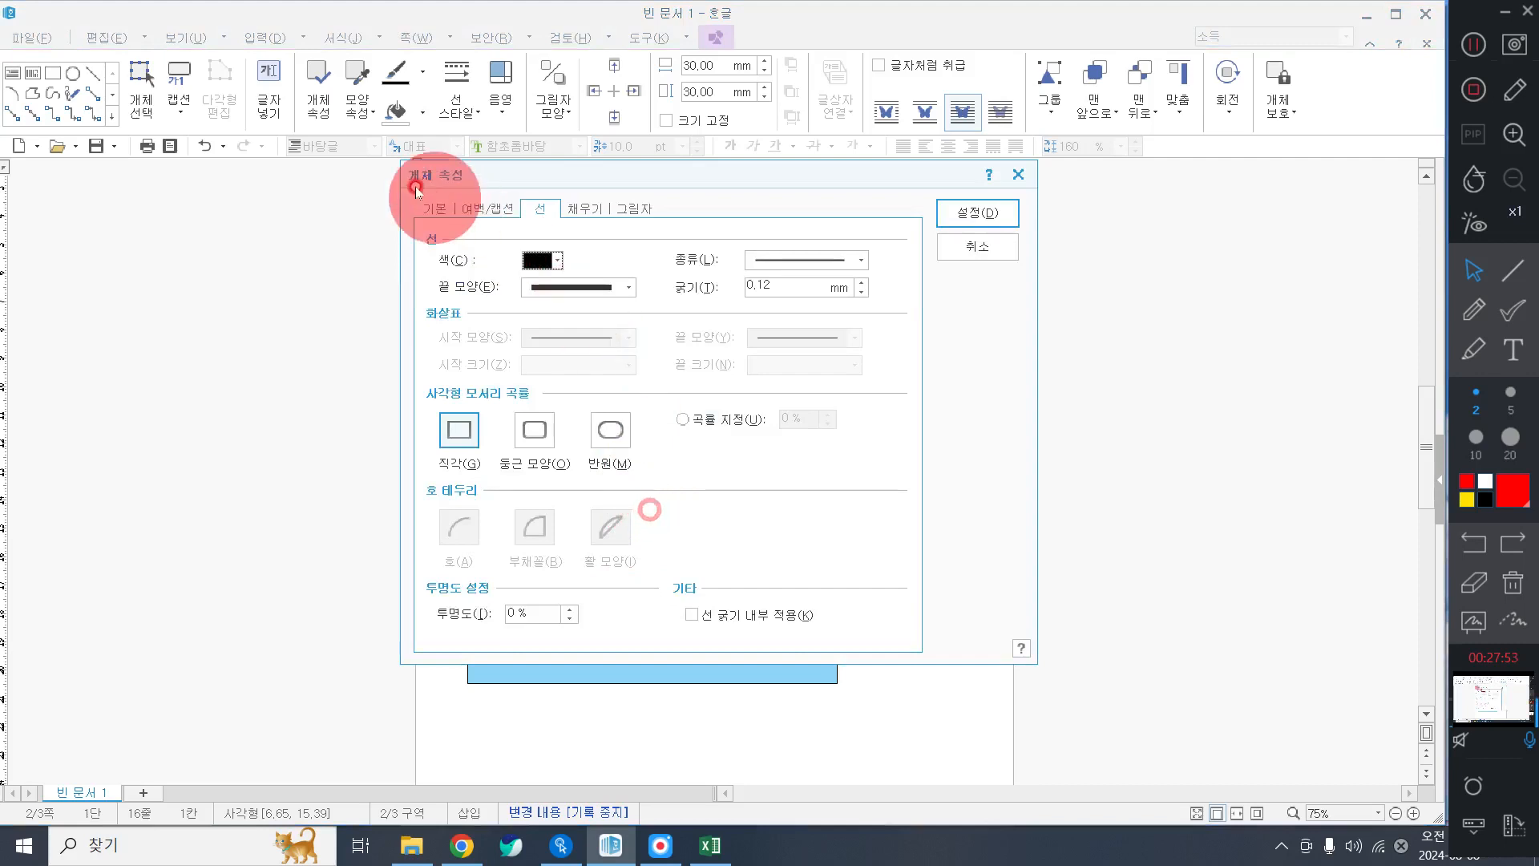
left_click(416, 206)
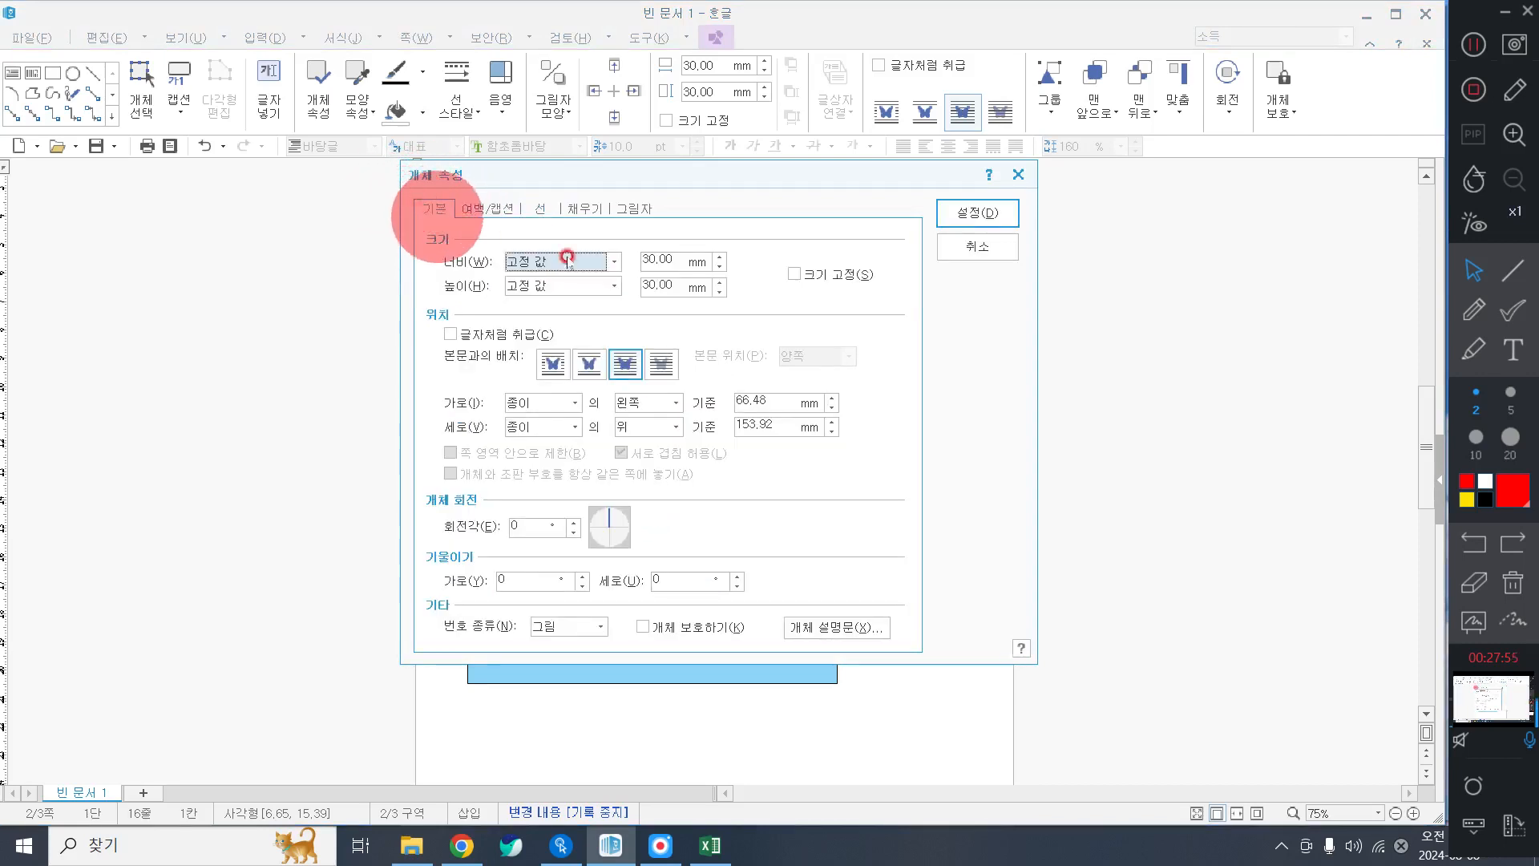
left_click(646, 259)
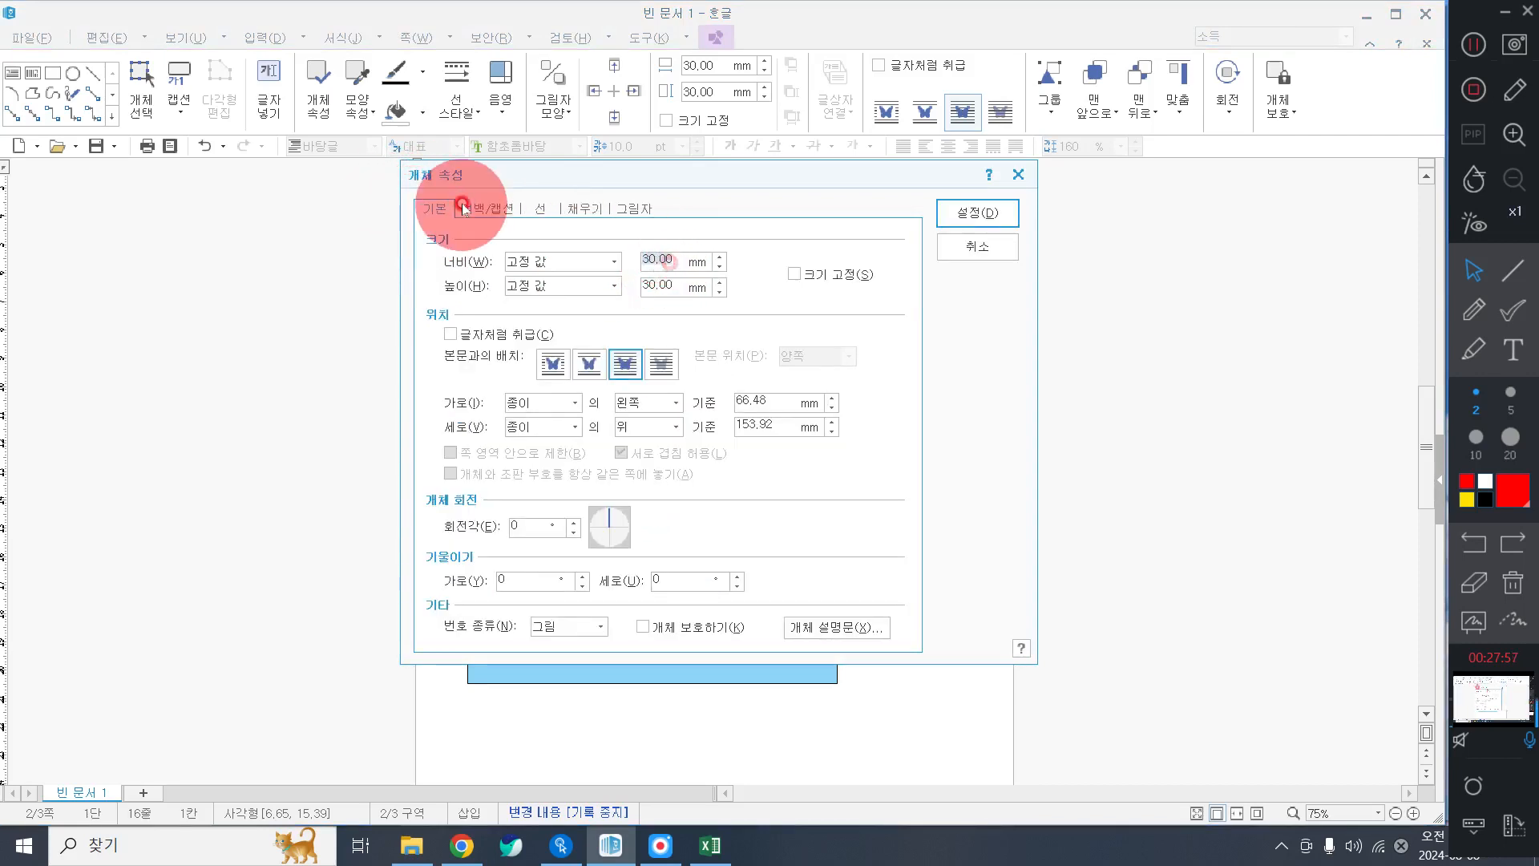
type("90")
key("Tab")
key("Tab")
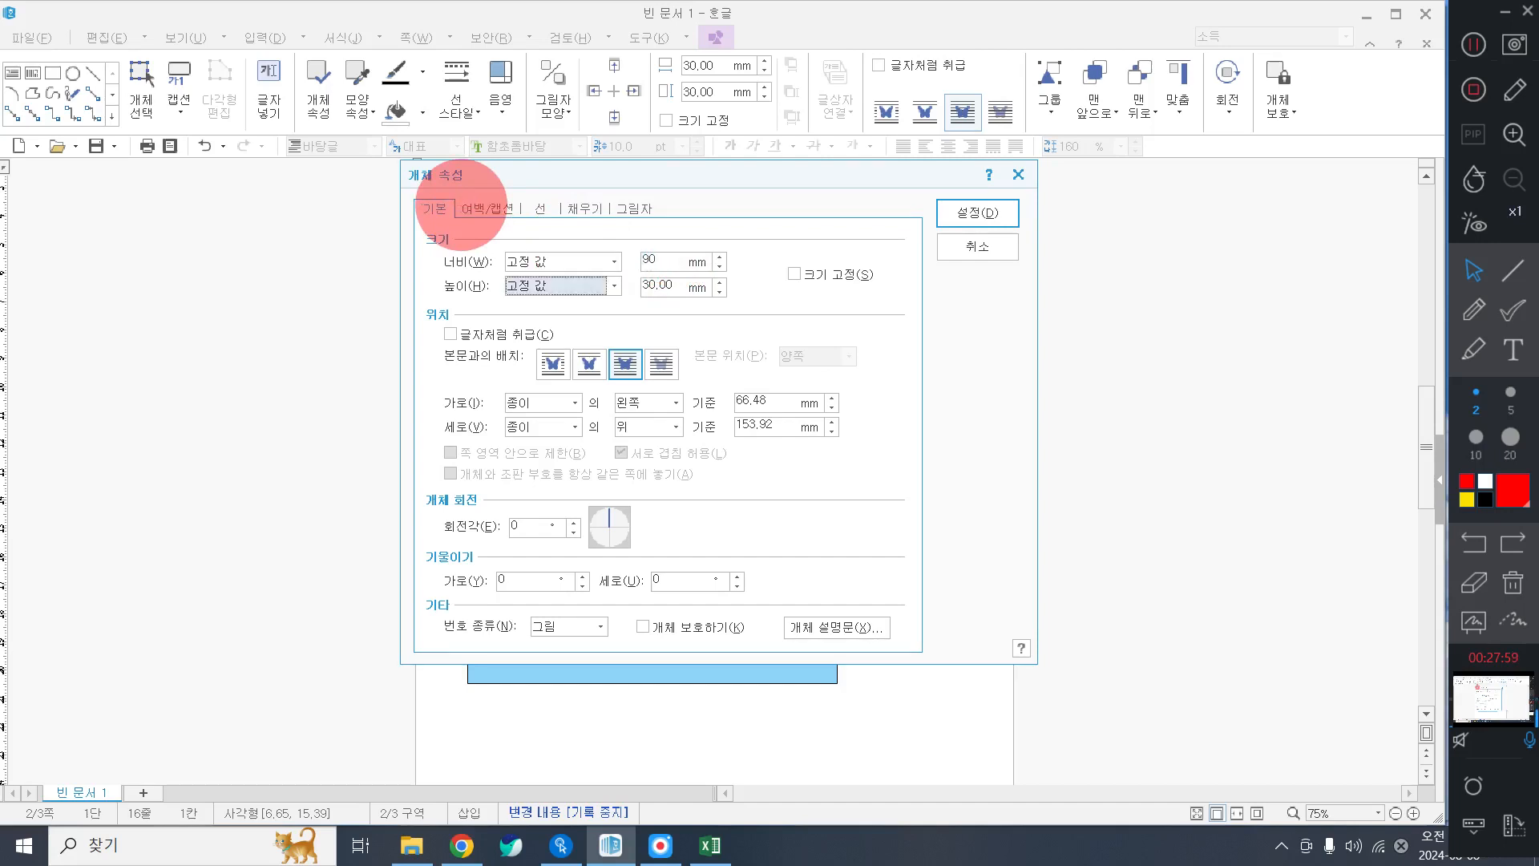
type("50")
key("Tab")
key("space")
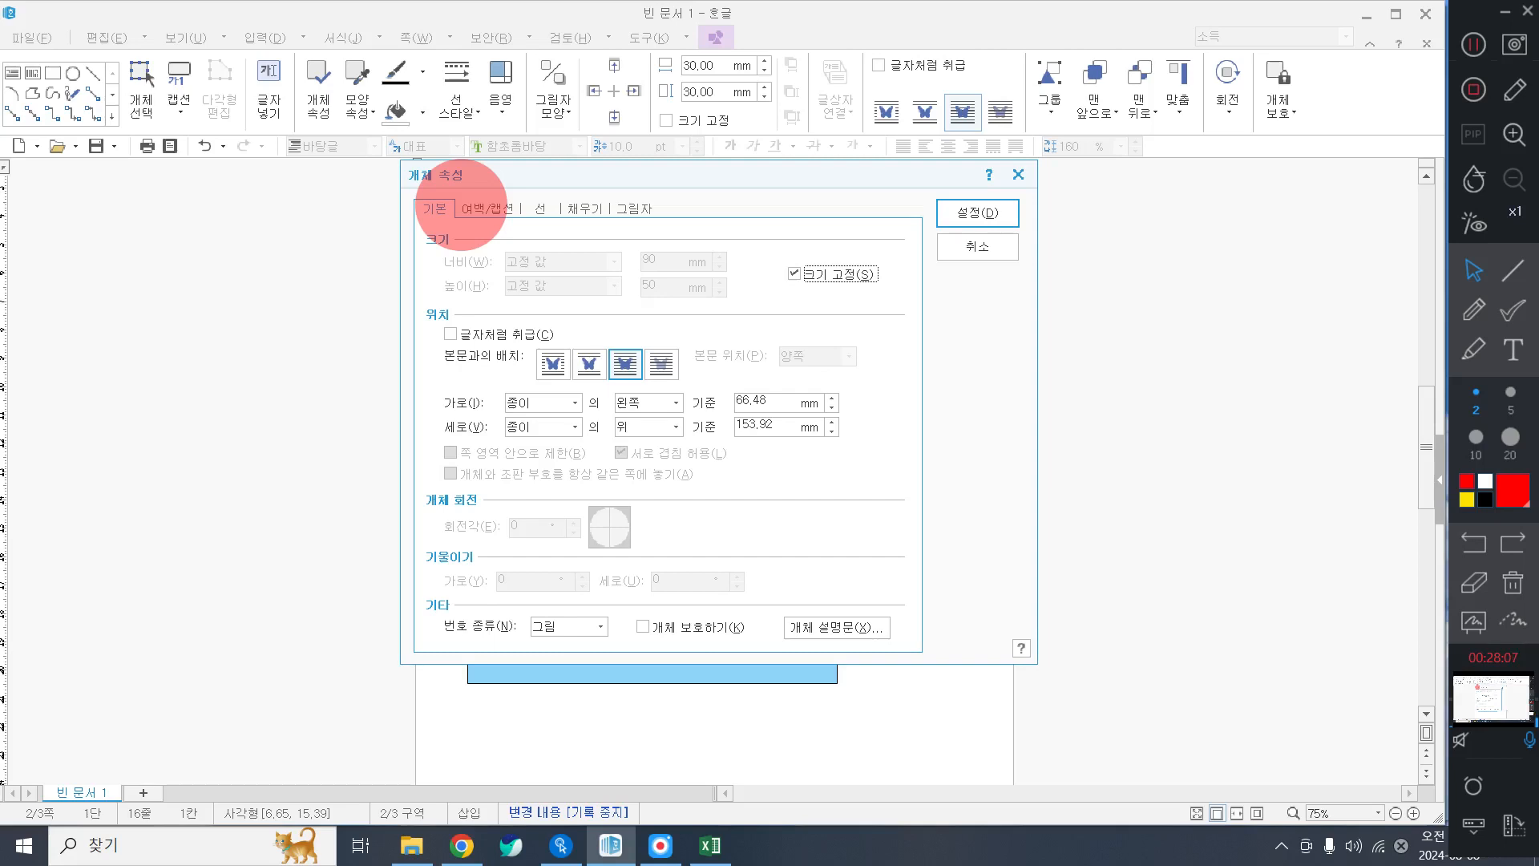
left_click(663, 363)
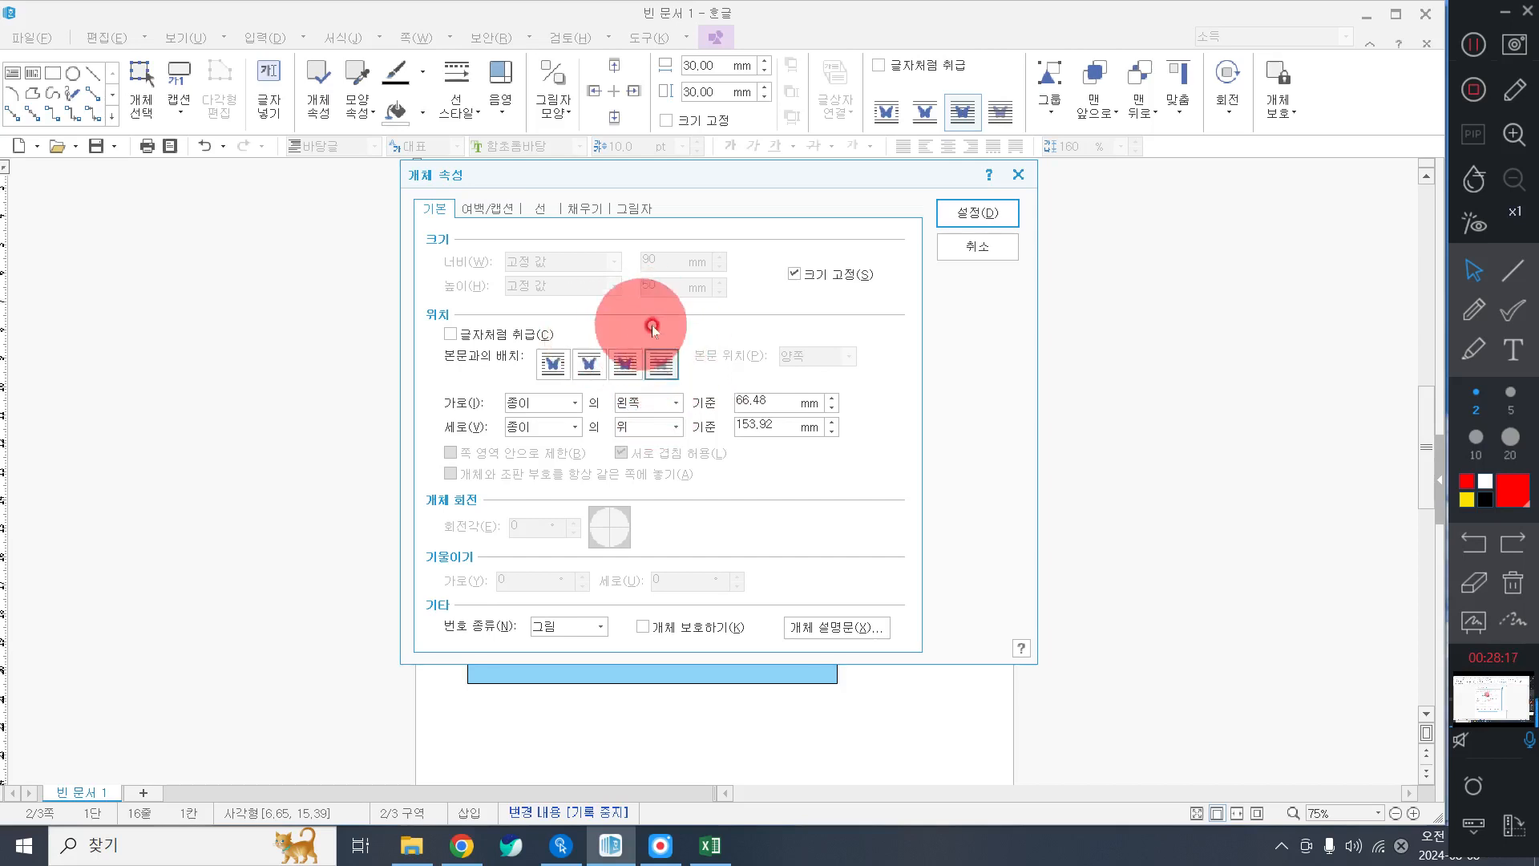
Fill the box with blue, give it rounded corners and apply.
left_click(589, 209)
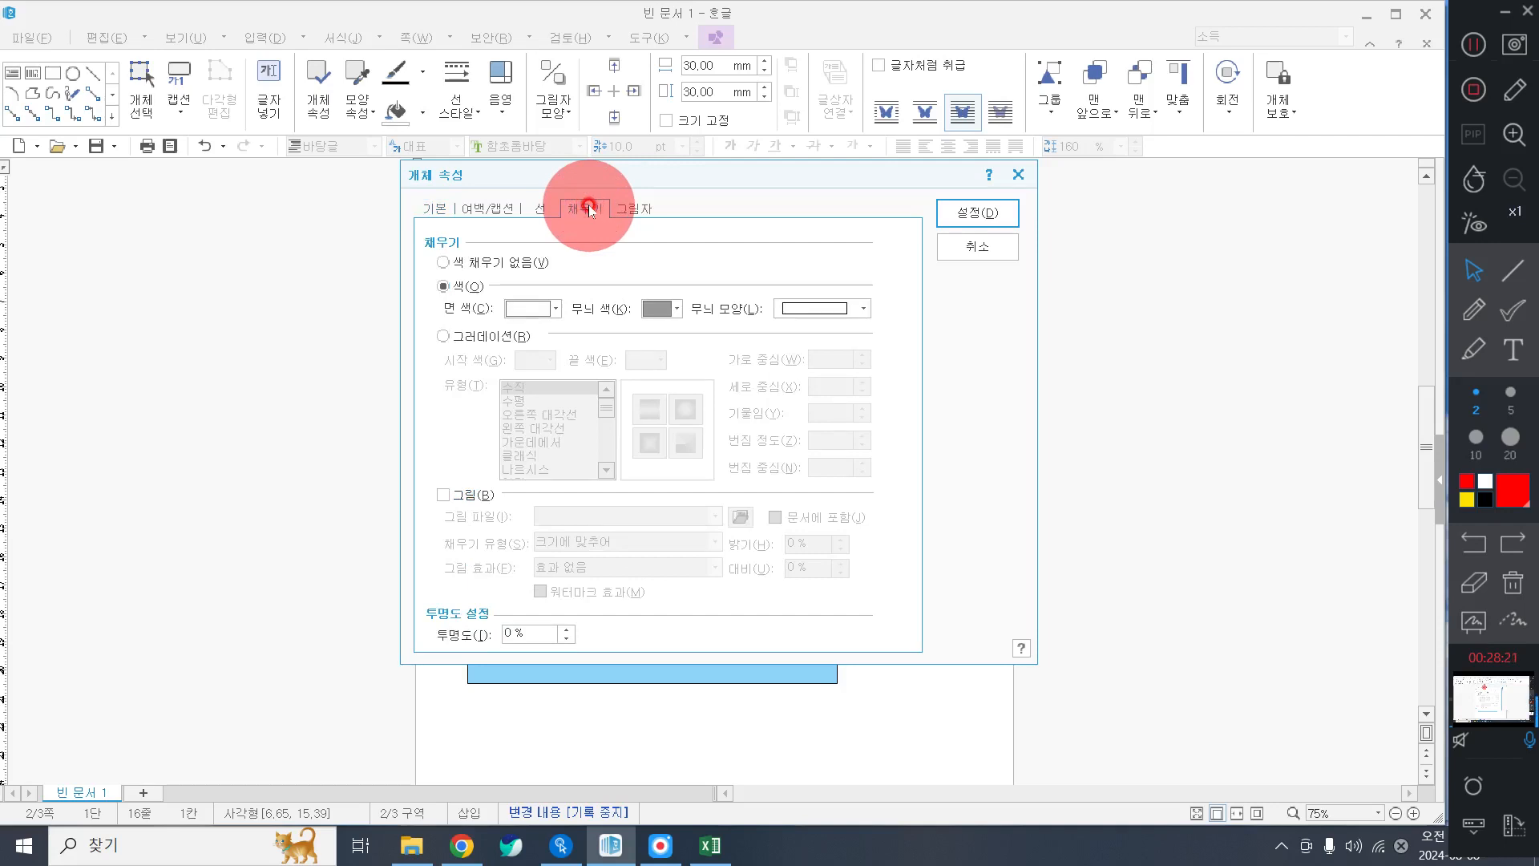
left_click(551, 309)
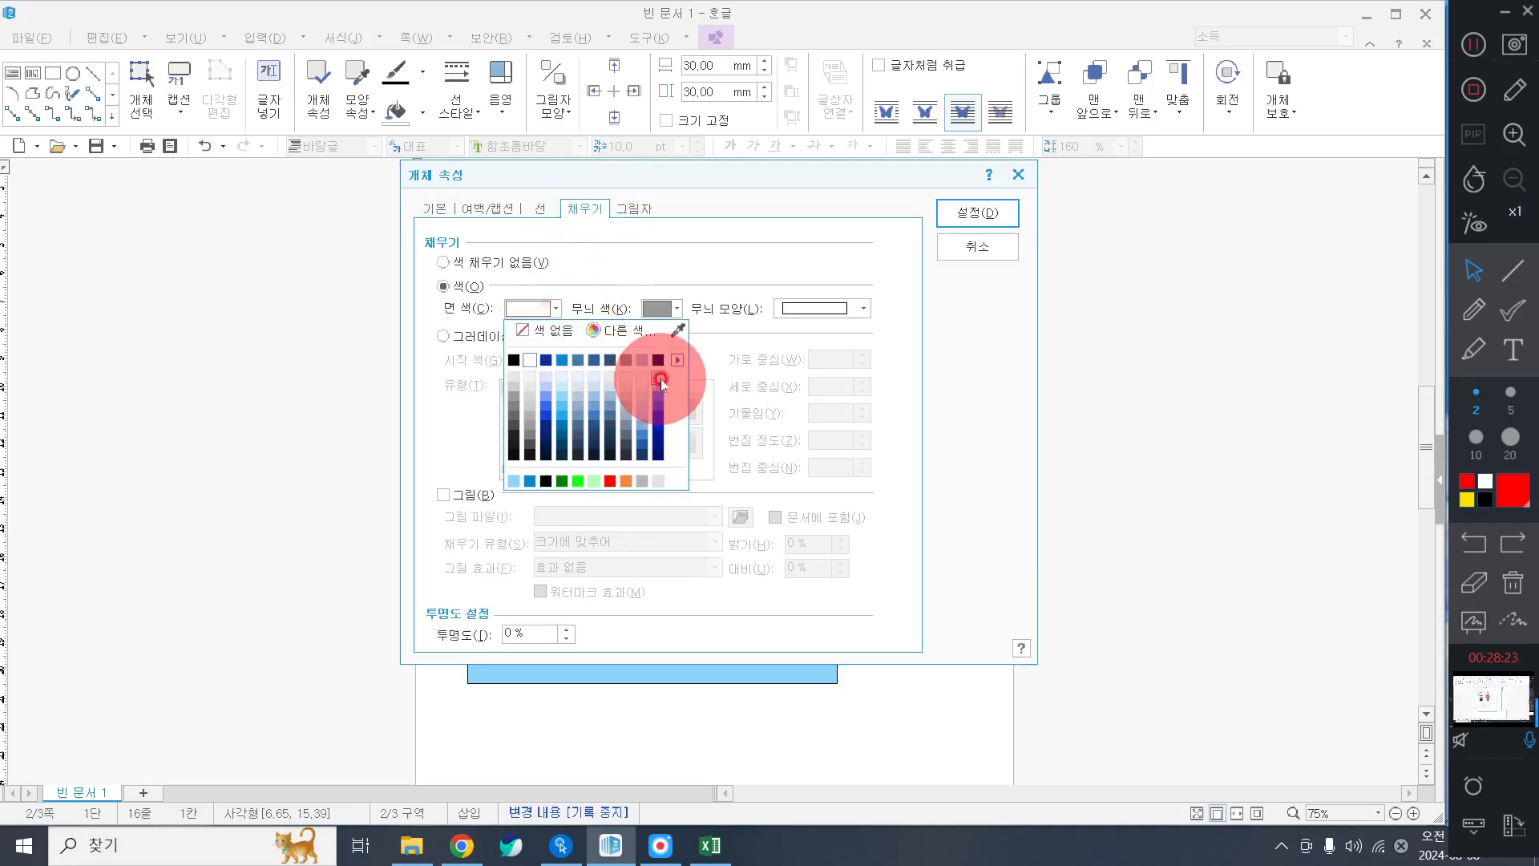
left_click(564, 357)
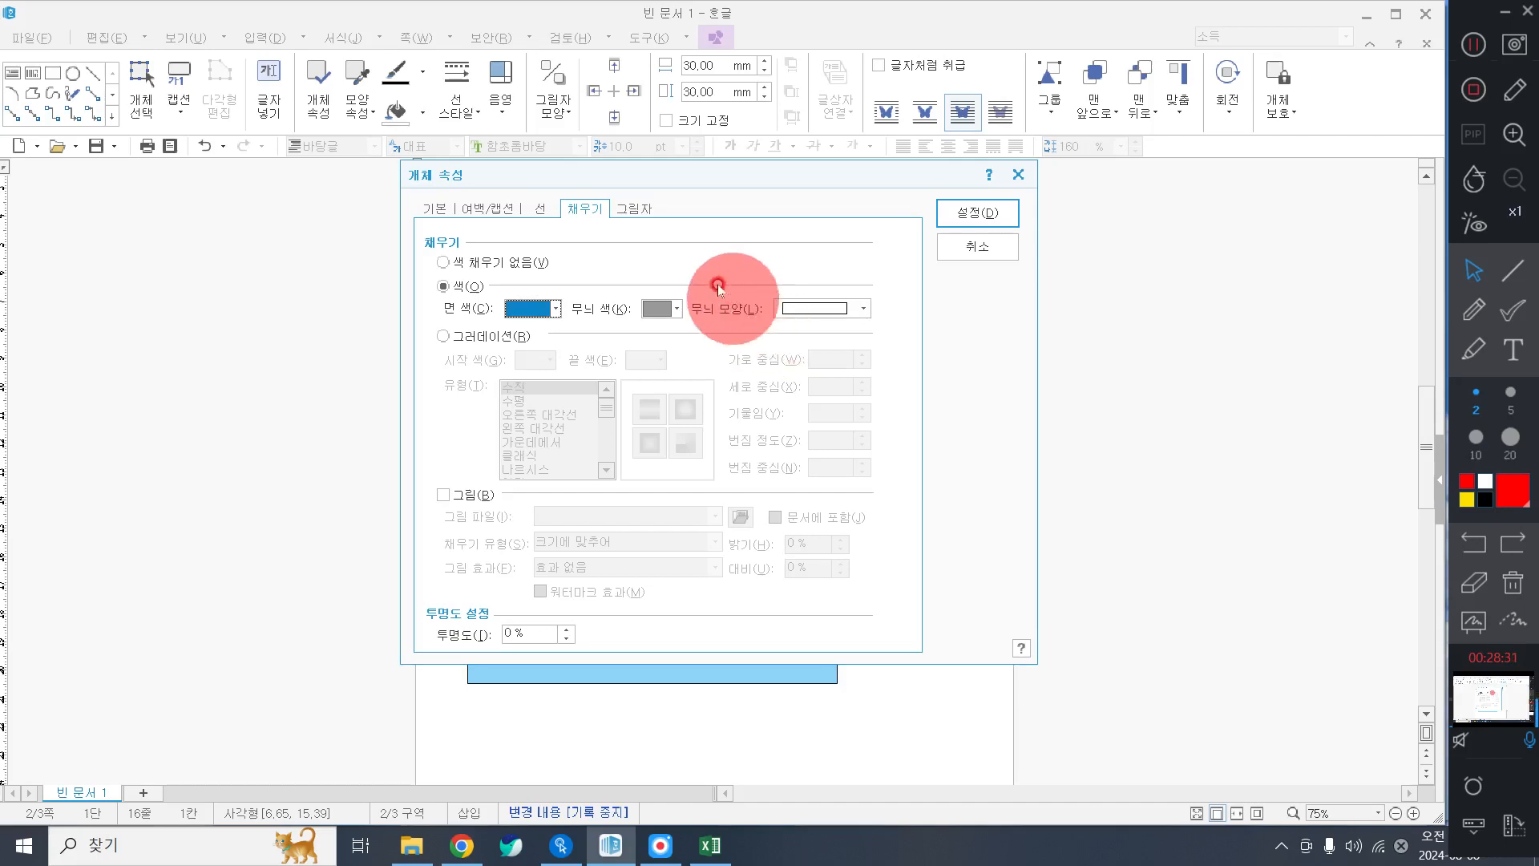
left_click(547, 211)
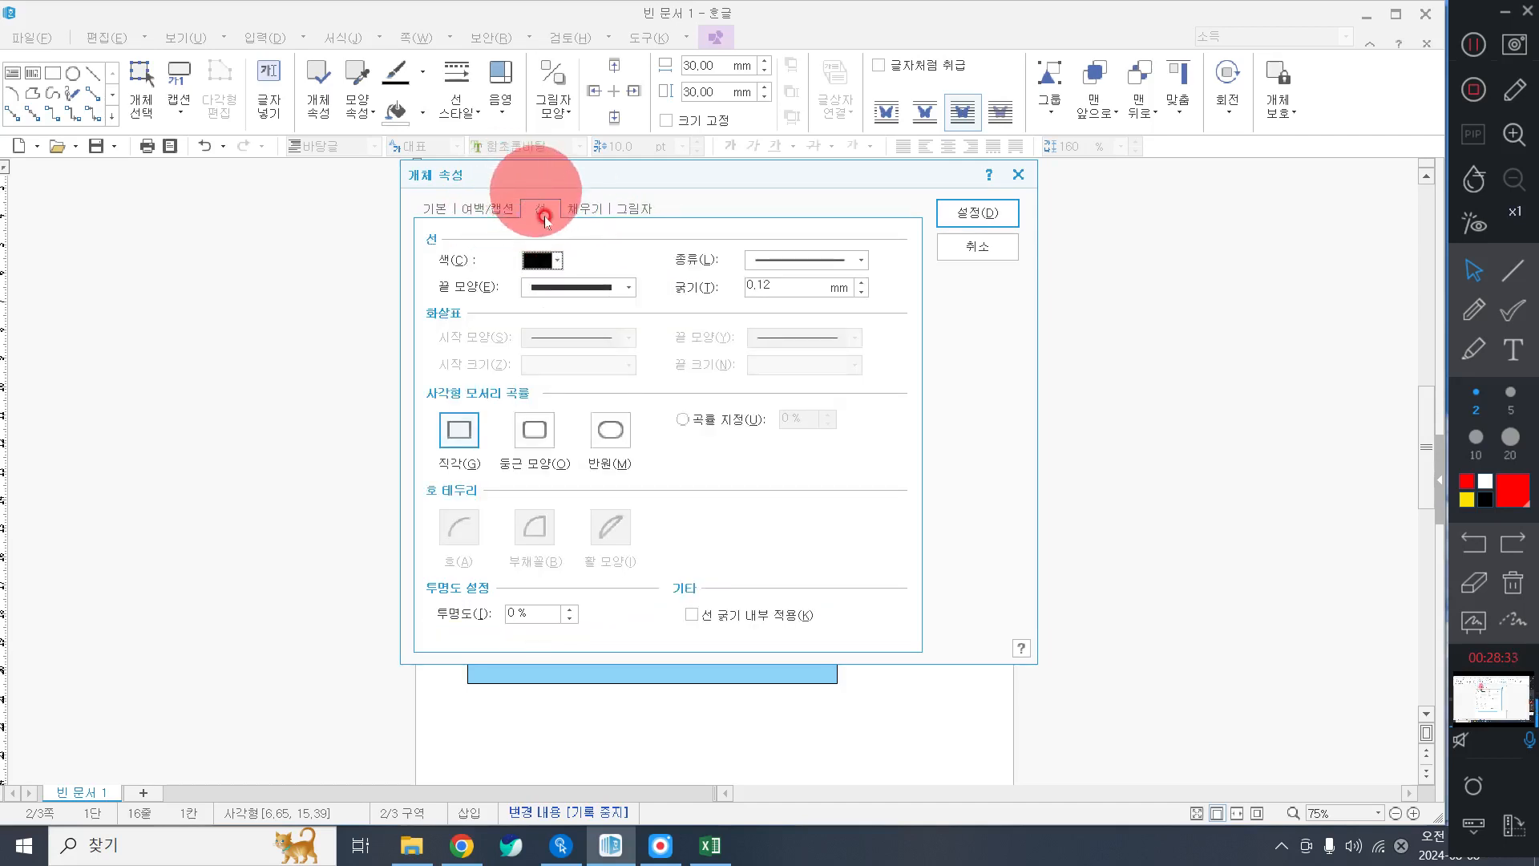
left_click(536, 433)
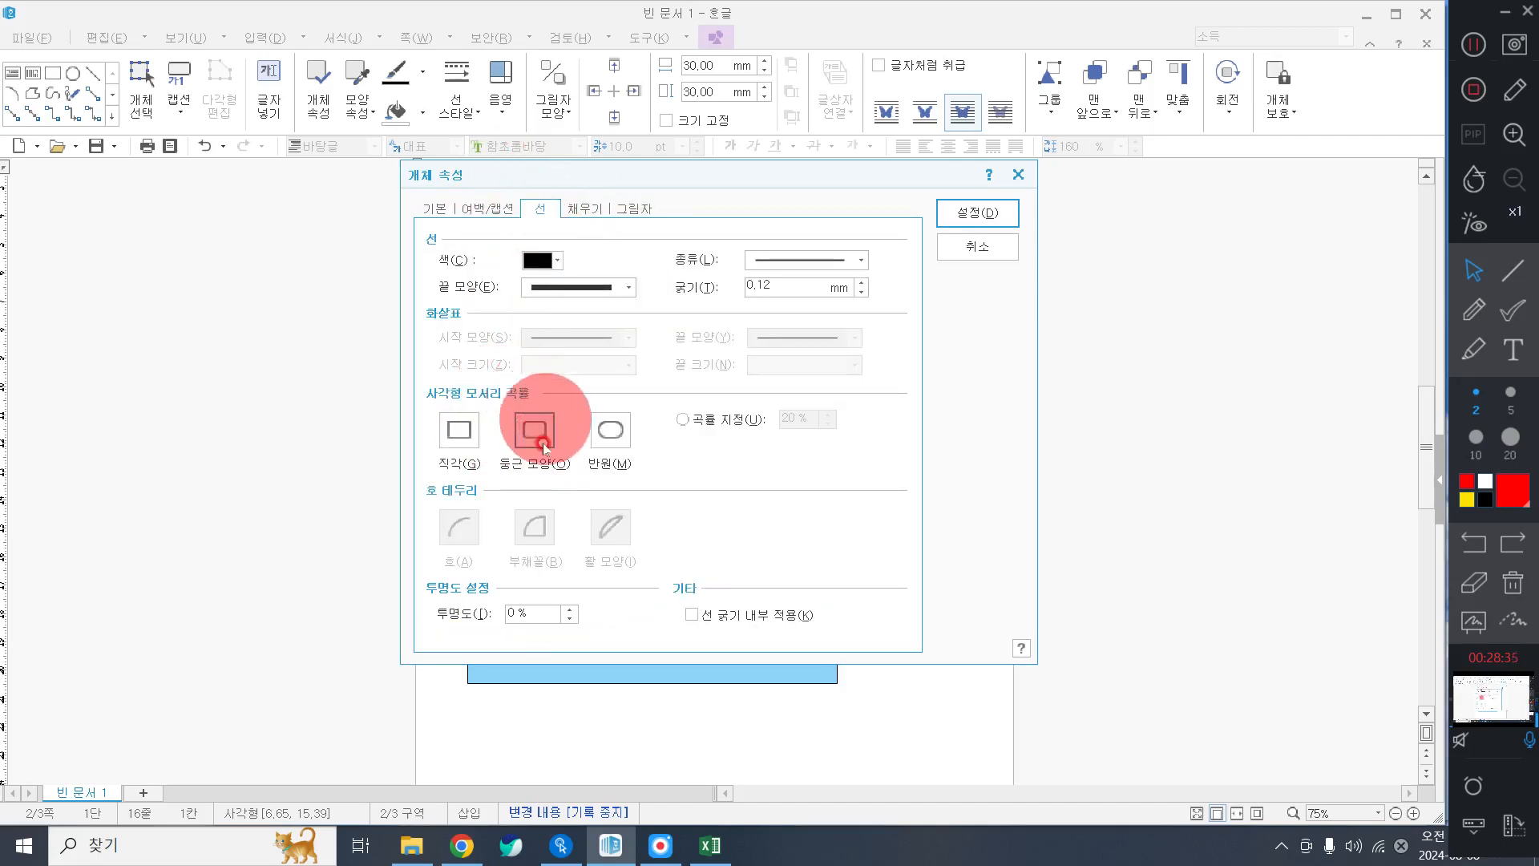
left_click(972, 215)
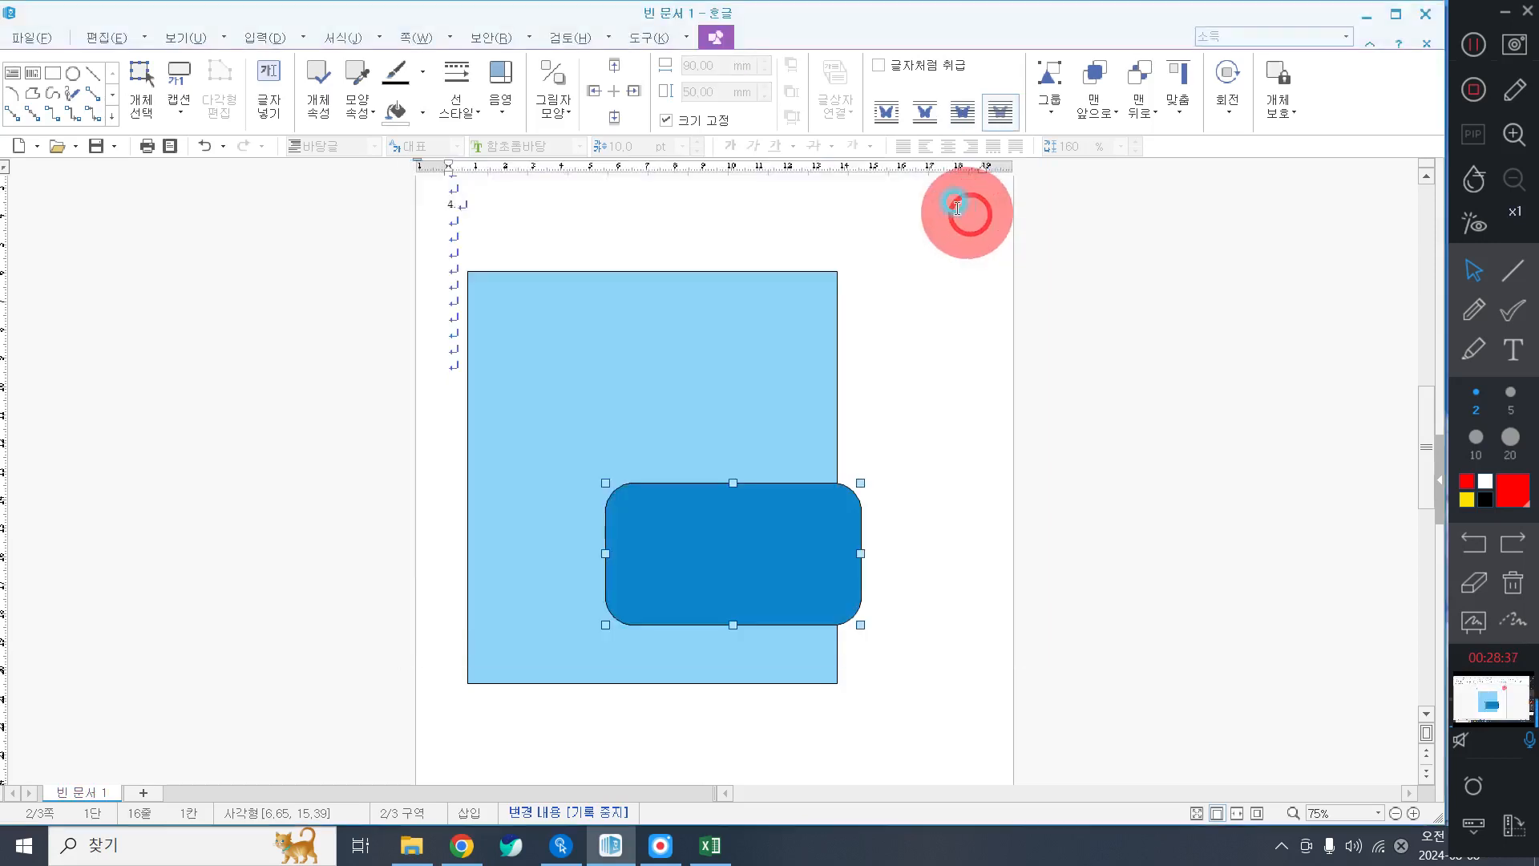
Drag the rounded blue box up into the panel's upper half, then nudge it slightly lower.
left_click_drag(741, 546, 706, 385)
left_click(707, 381)
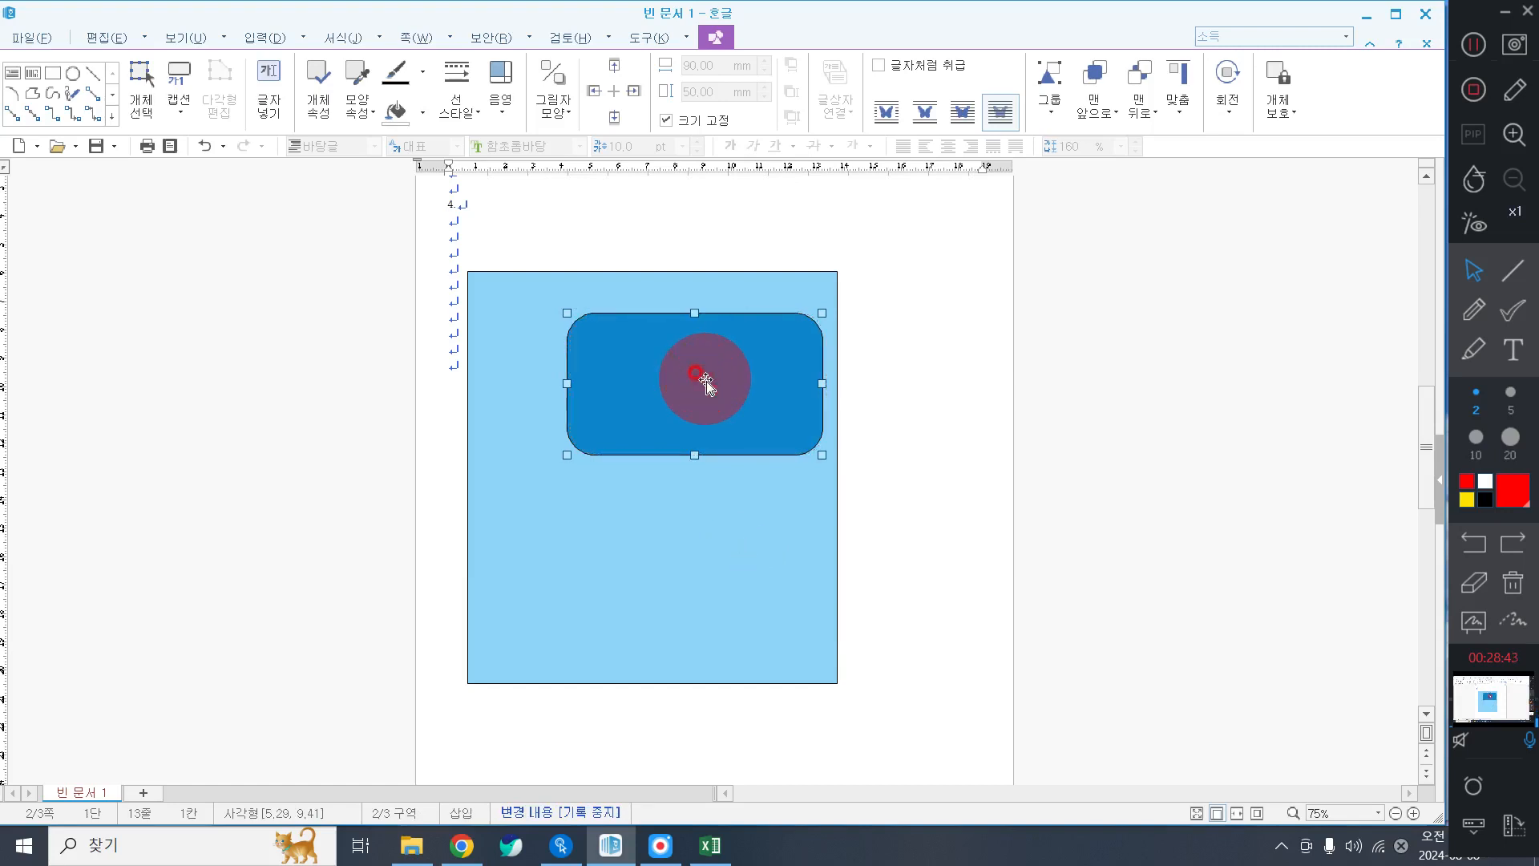
left_click(695, 373)
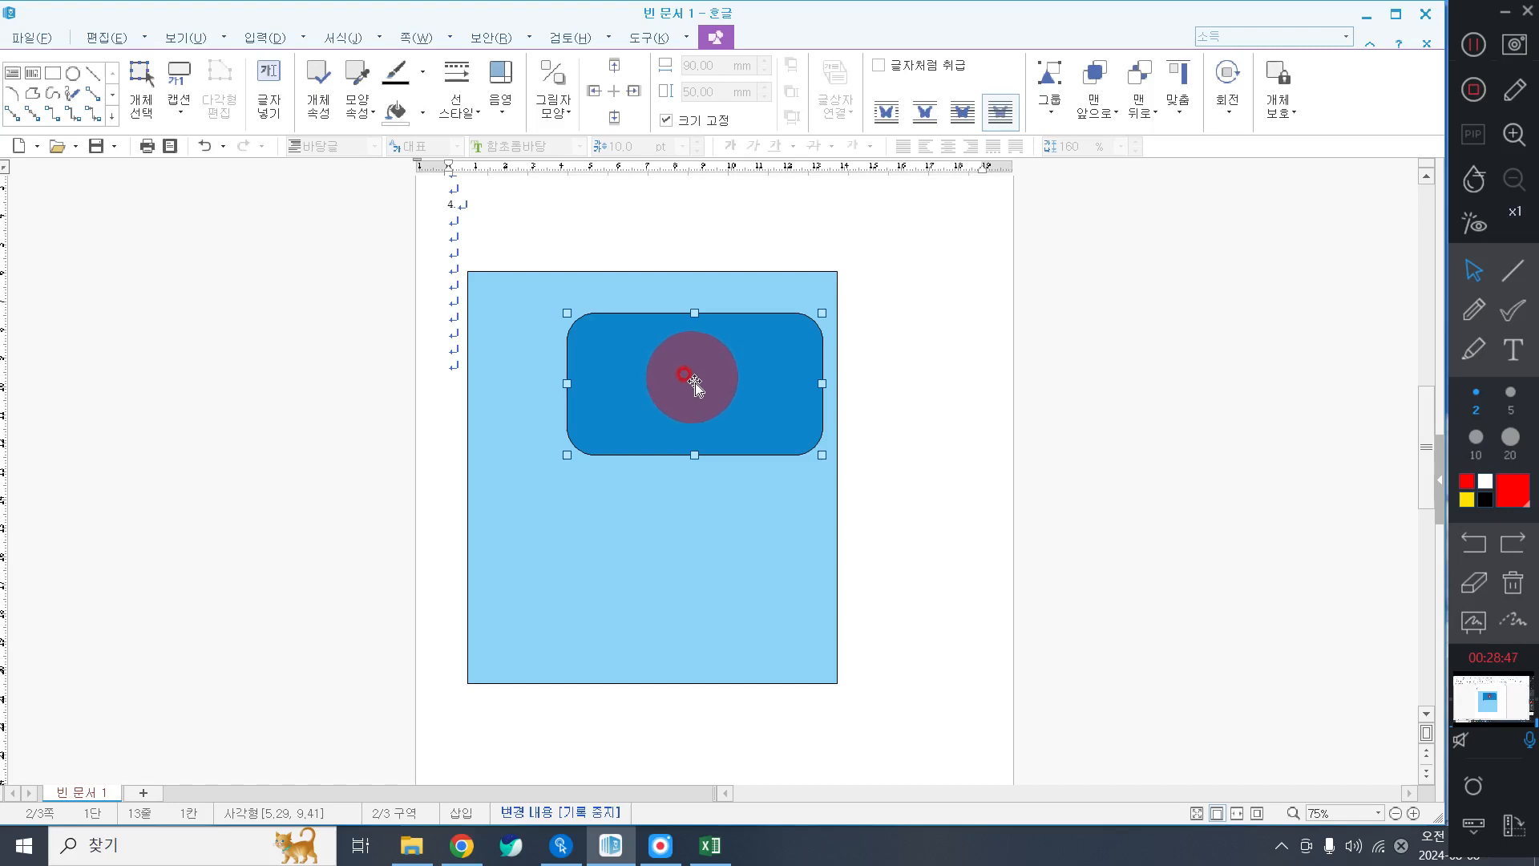
left_click(699, 388)
left_click_drag(703, 385, 707, 391)
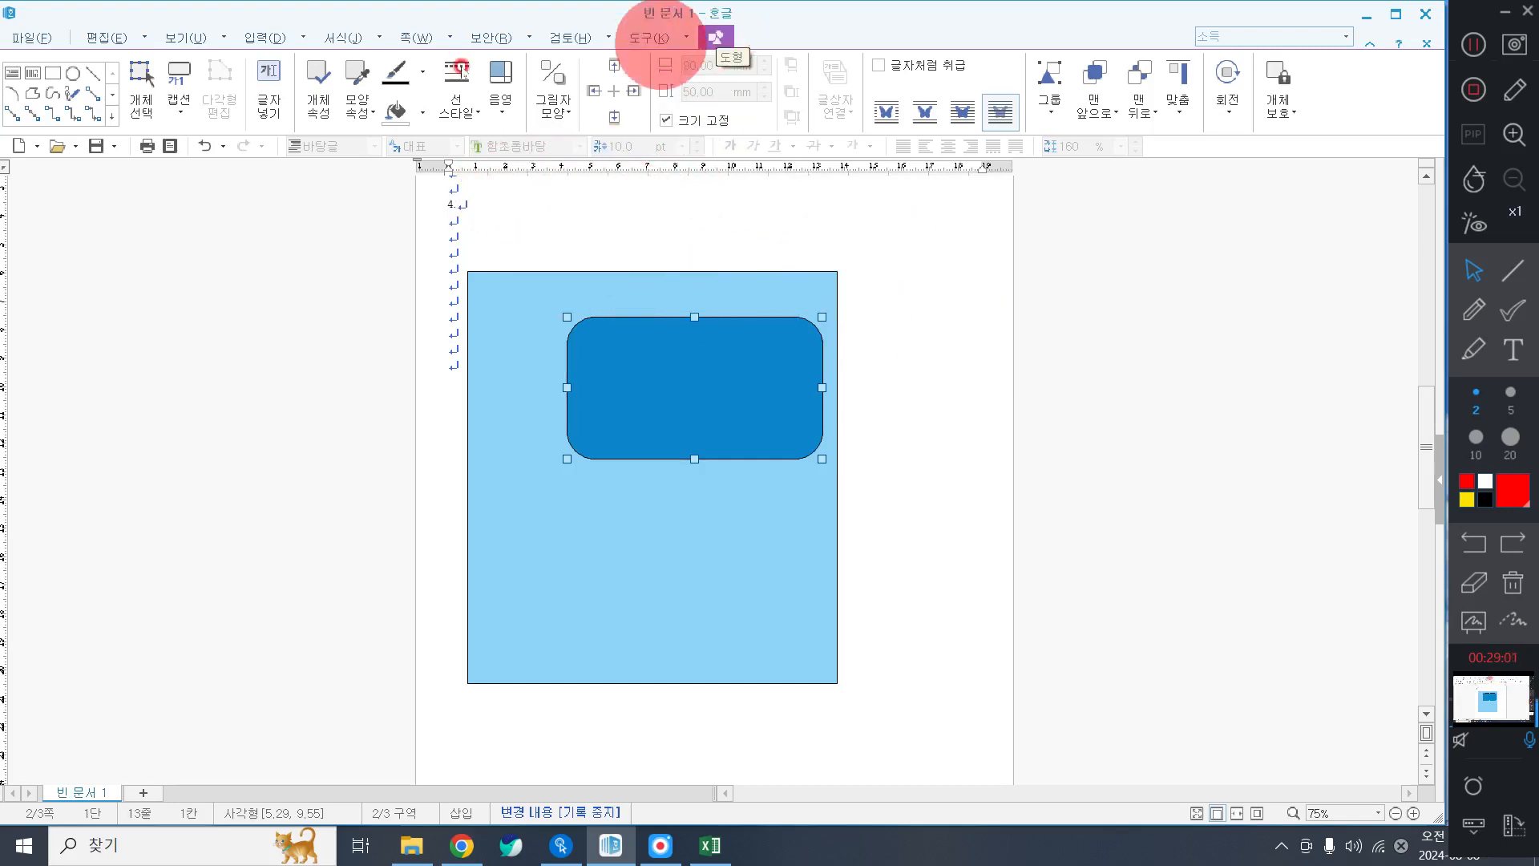
Draw a new rectangle above the panel and set its width to 110 mm with size locked.
left_click(53, 71)
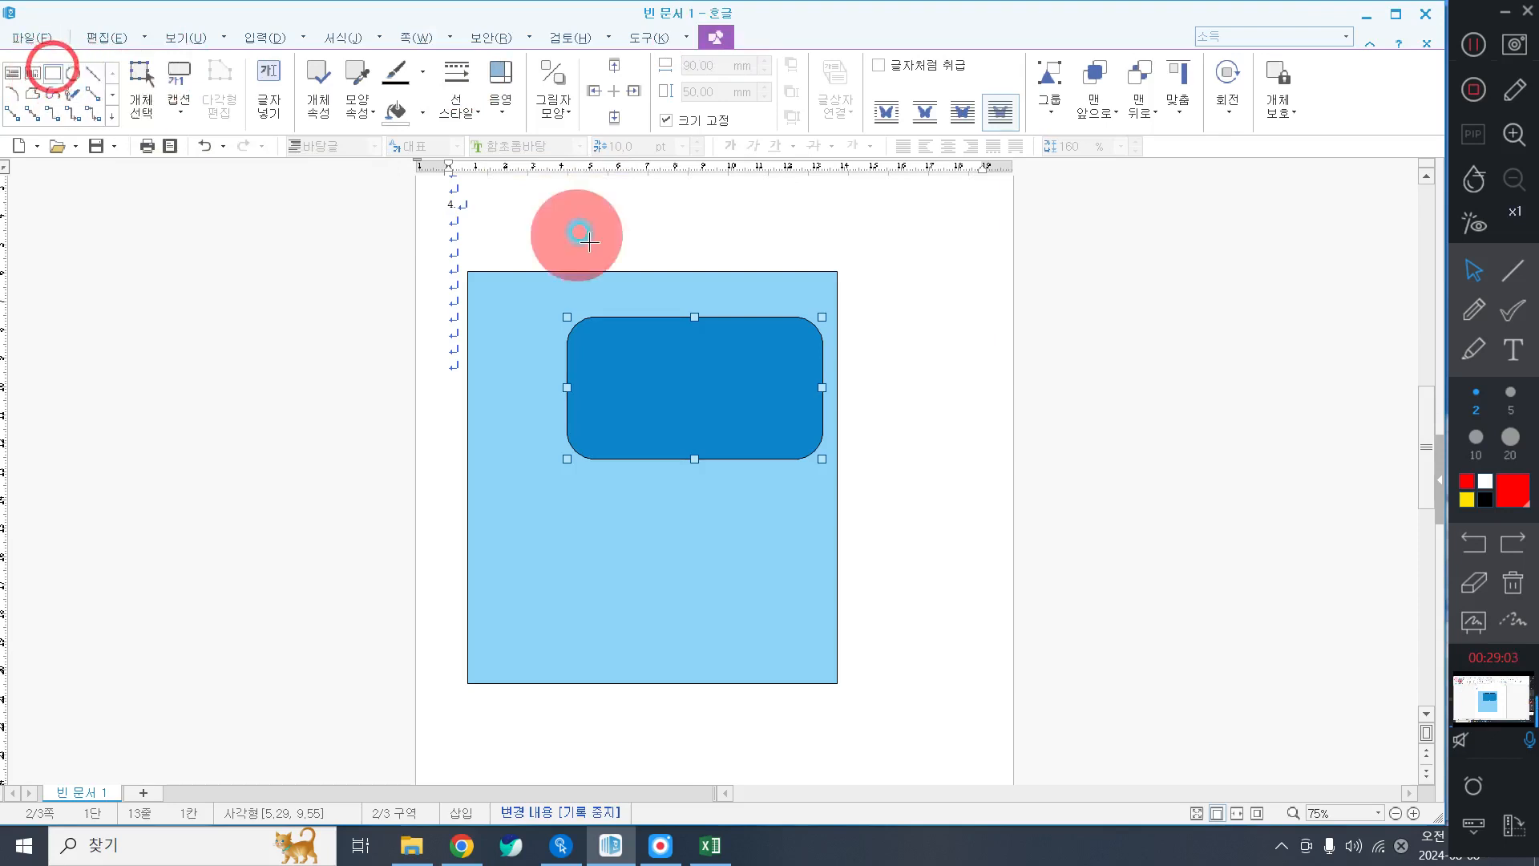
left_click(505, 242)
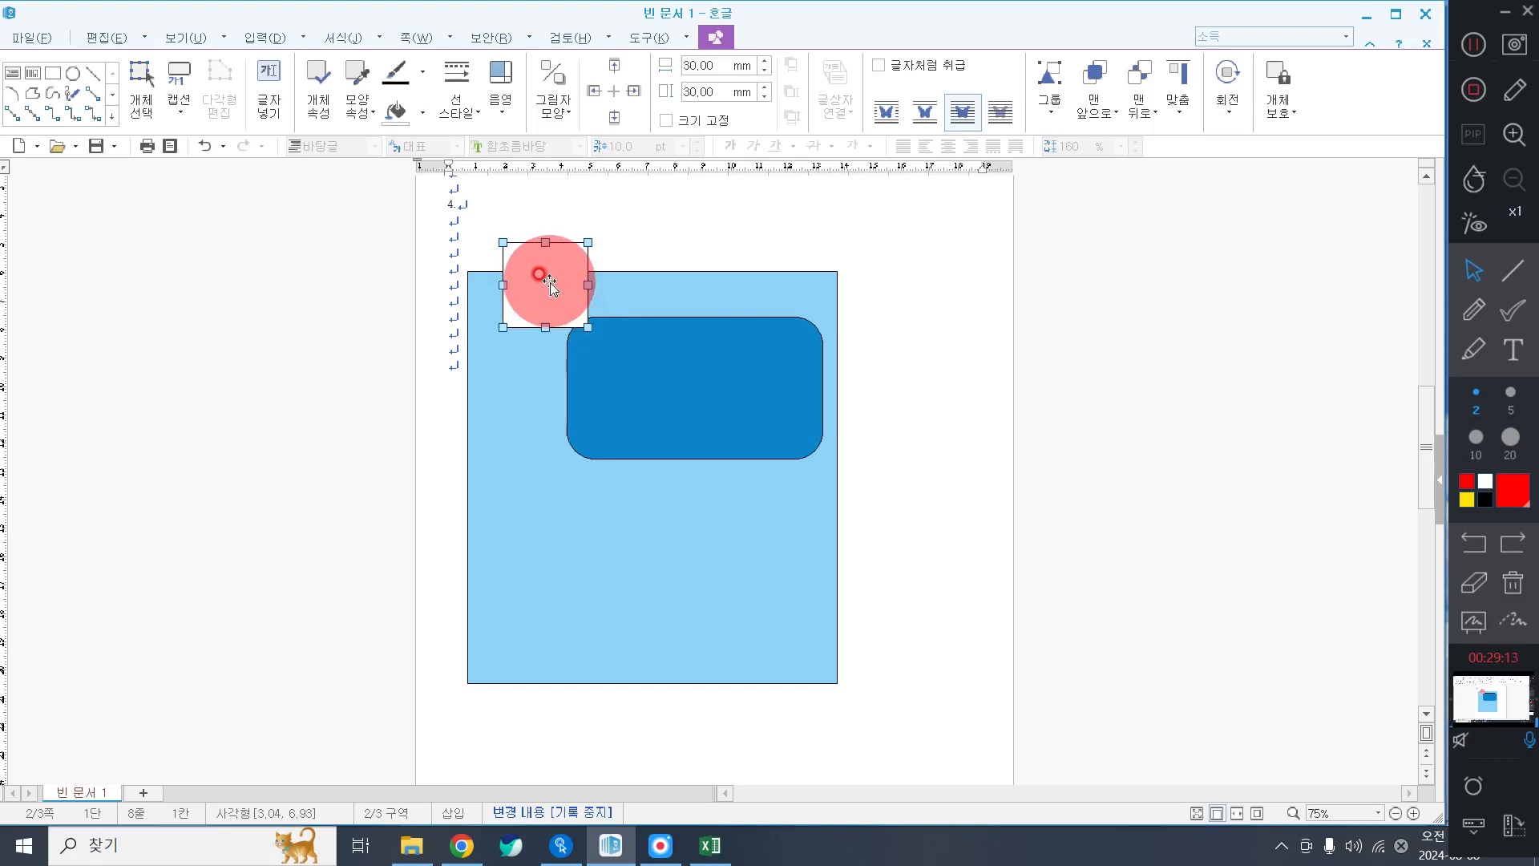
double_click(545, 275)
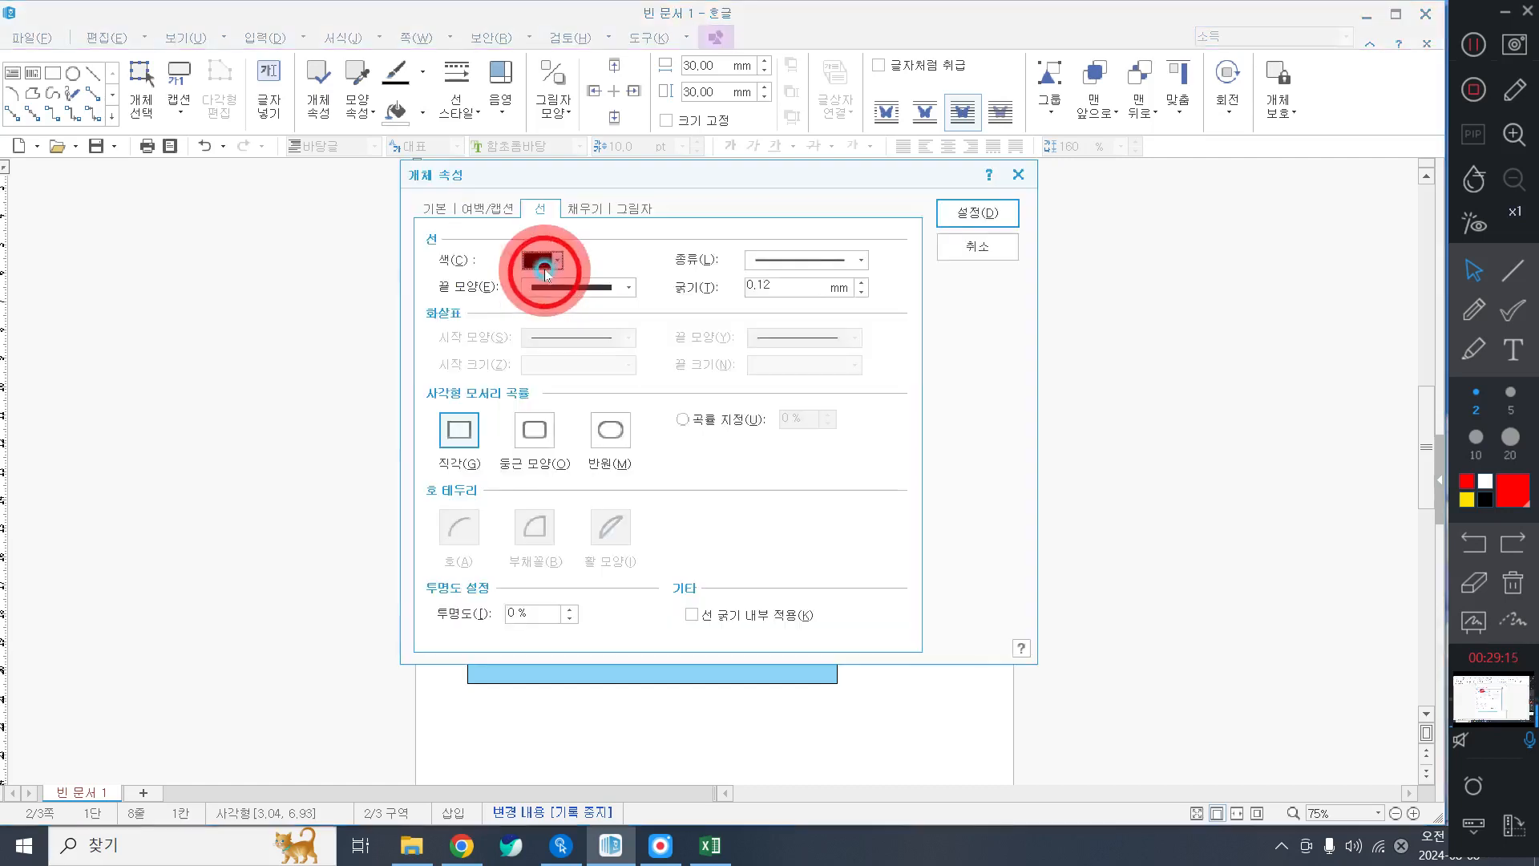
left_click(438, 209)
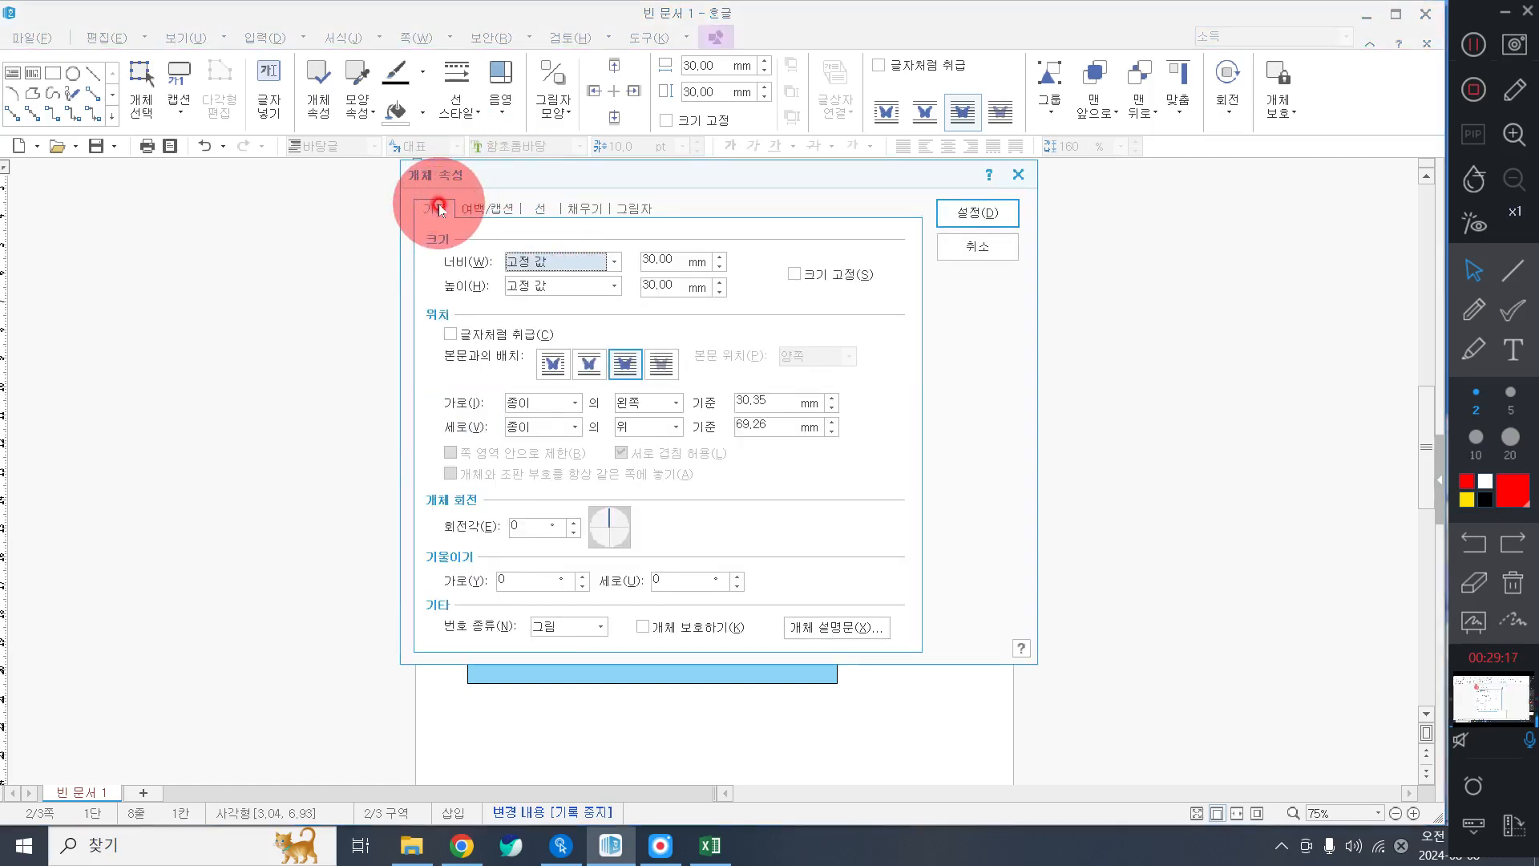
left_click(678, 260)
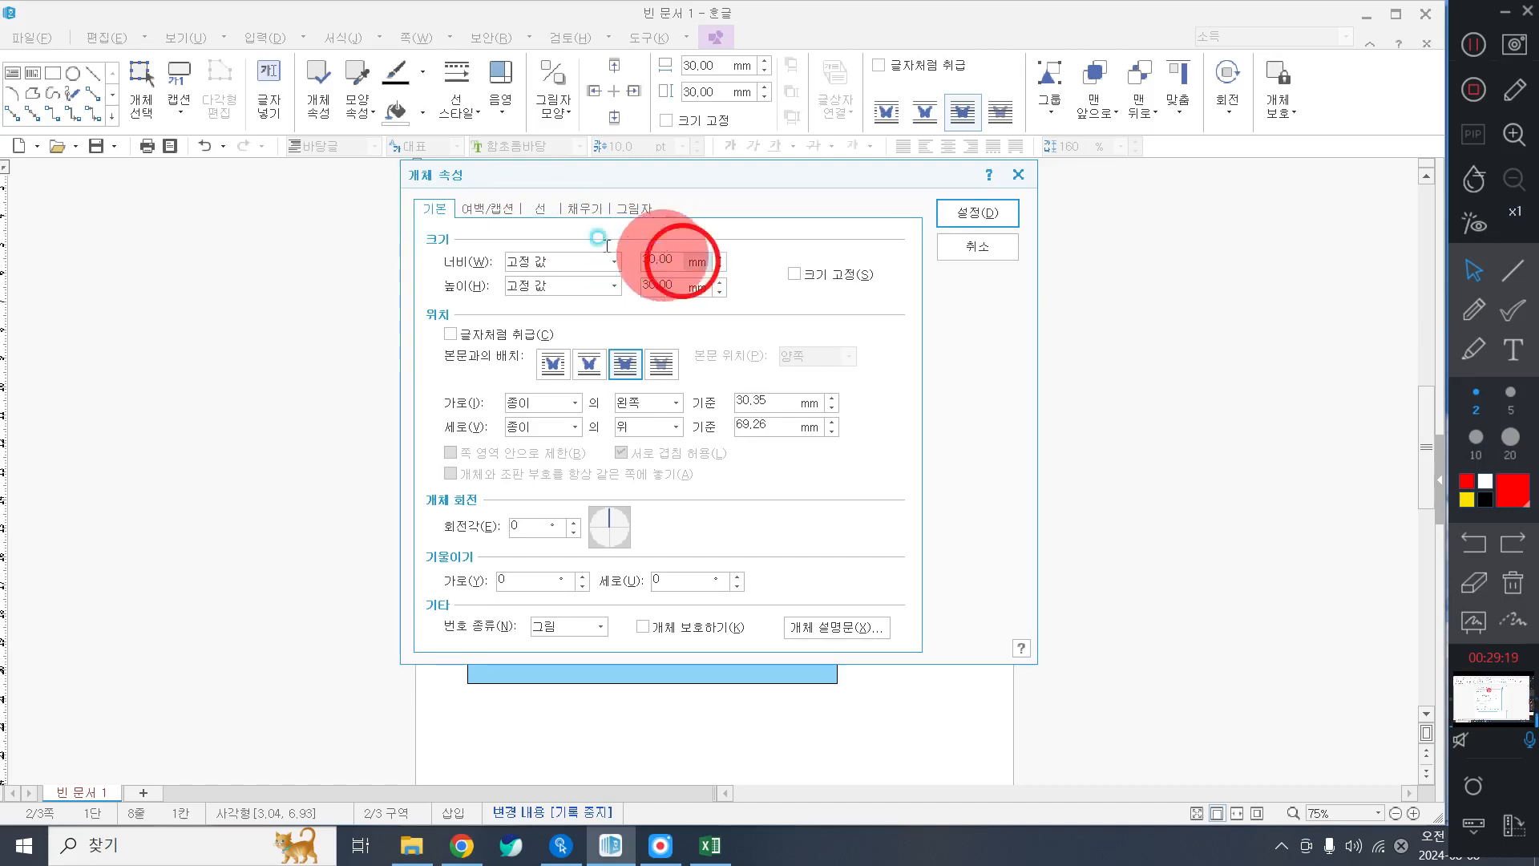
left_click(555, 211)
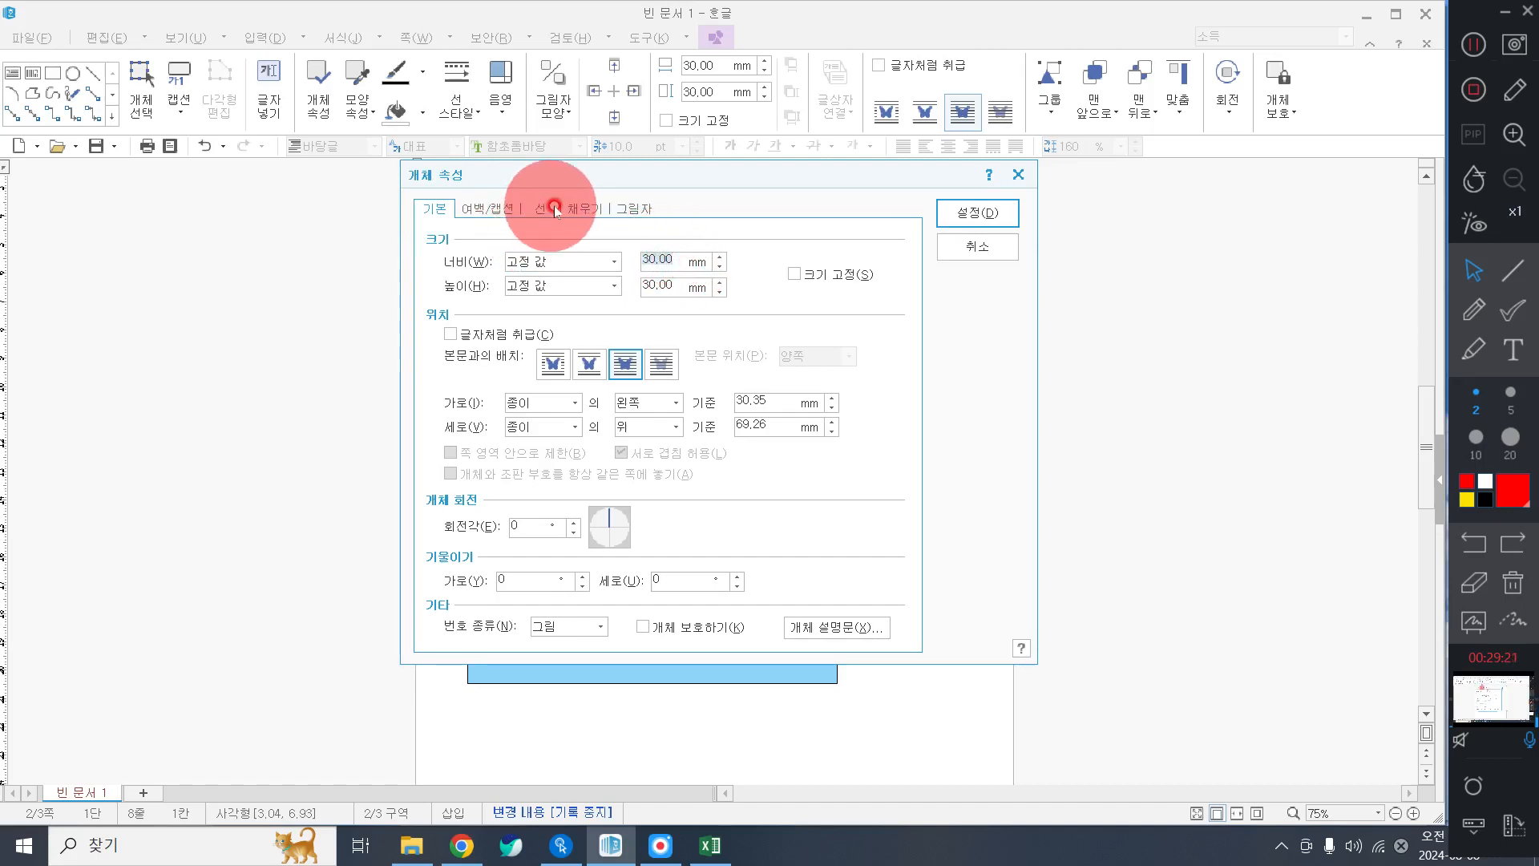
type("110")
key("Tab")
key("Tab")
key("space")
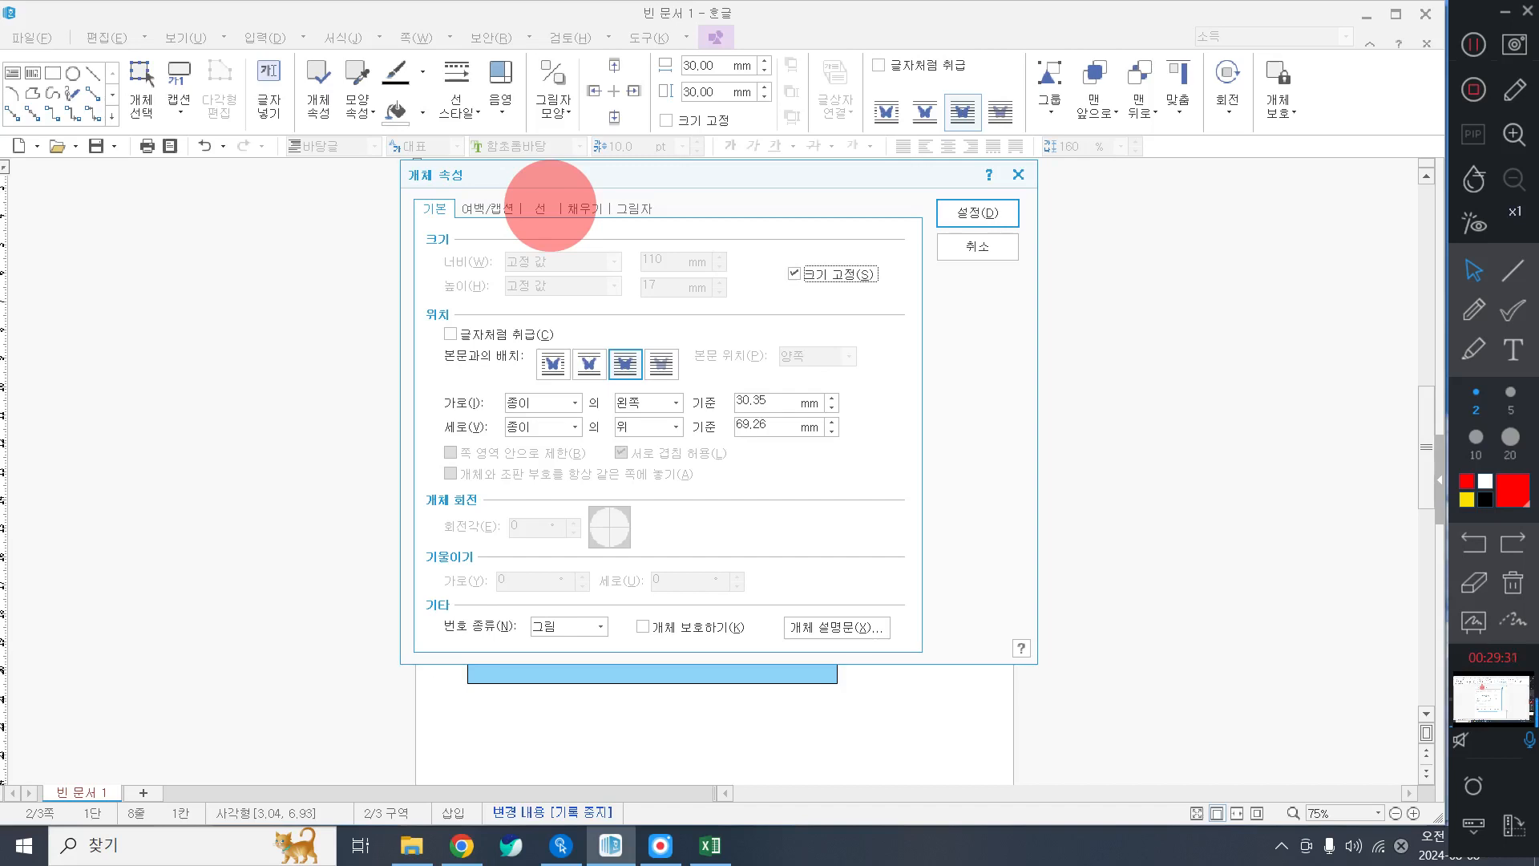
Fill the bar with blue from the 오피스 palette and give it semicircle (반원) corners.
left_click(585, 208)
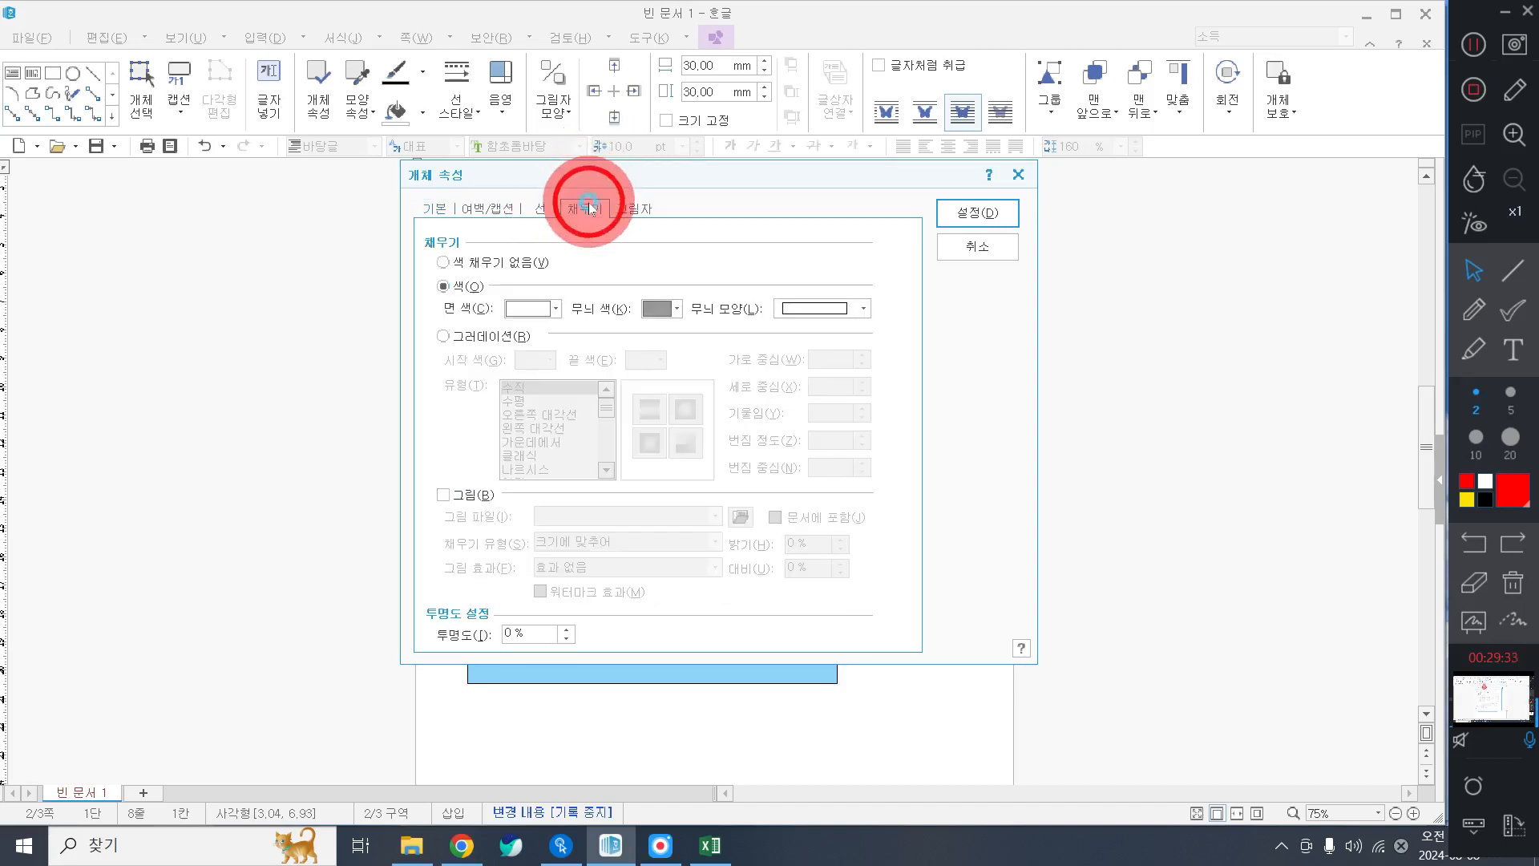
left_click(548, 306)
left_click(678, 360)
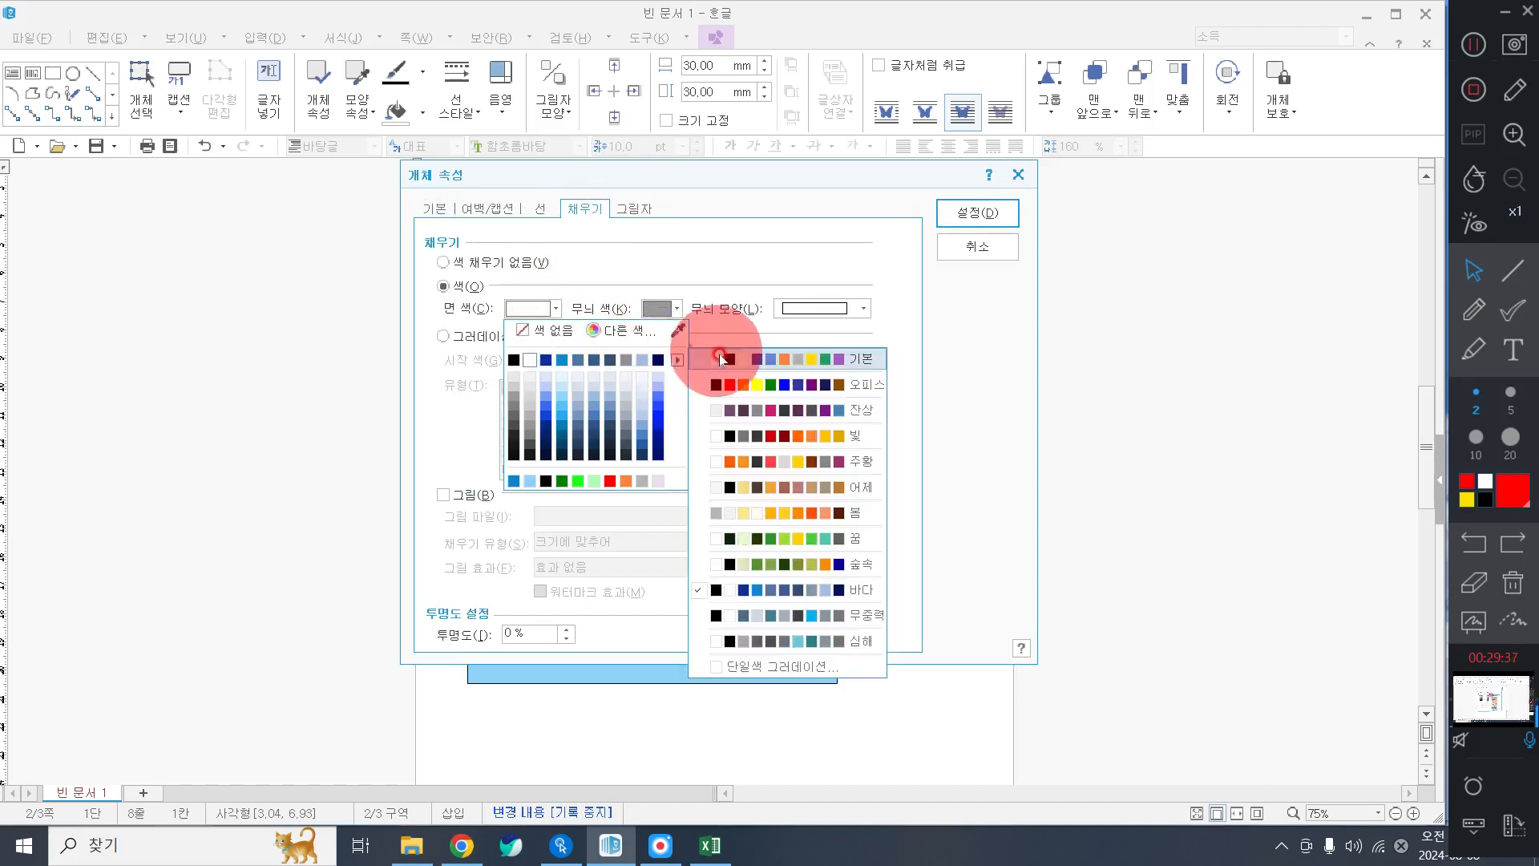
left_click(728, 394)
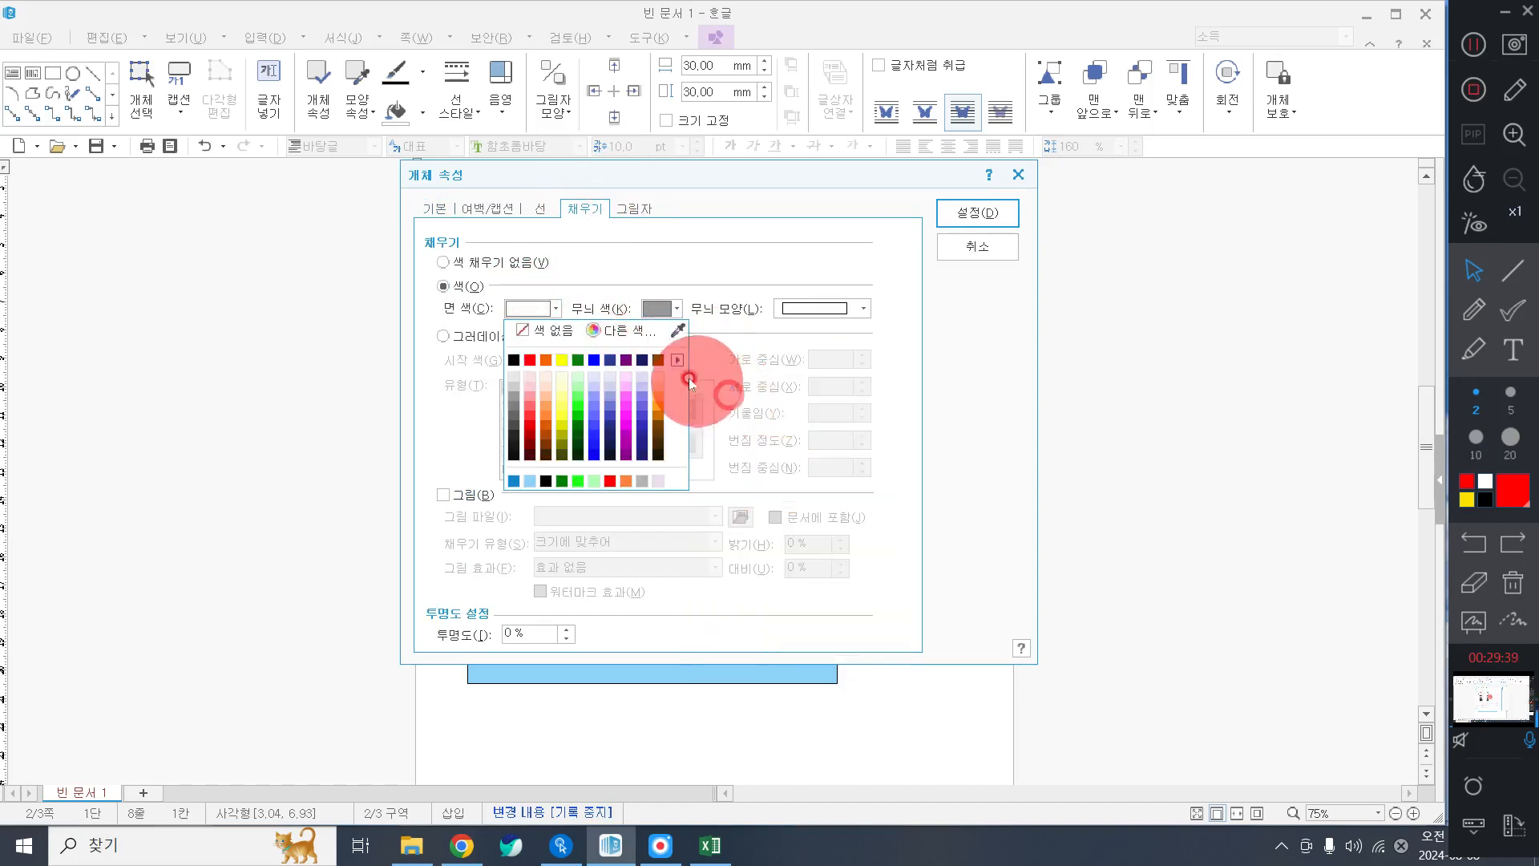
left_click(594, 361)
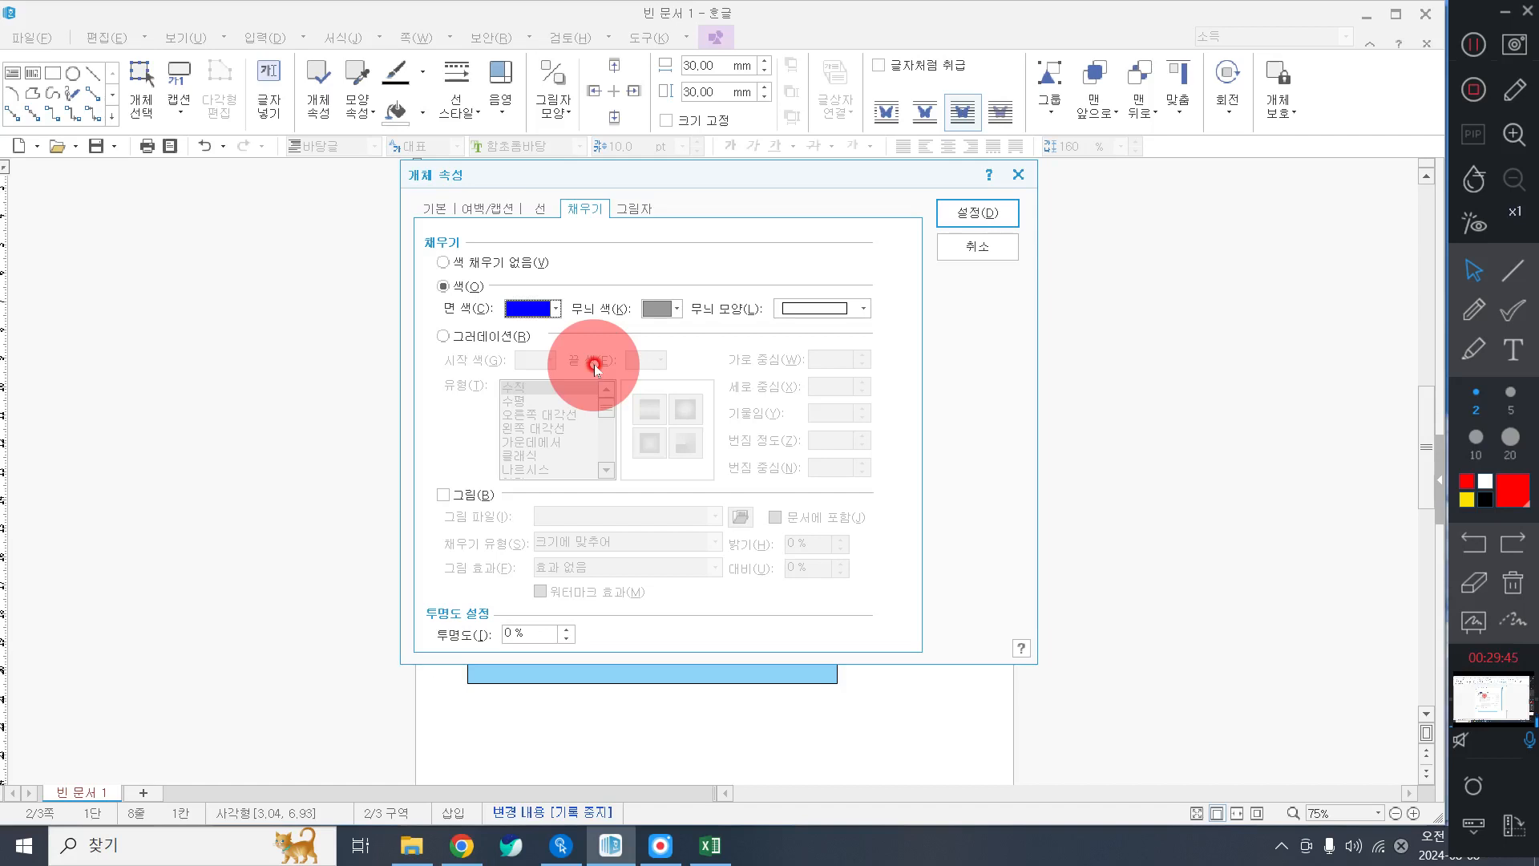
left_click(536, 210)
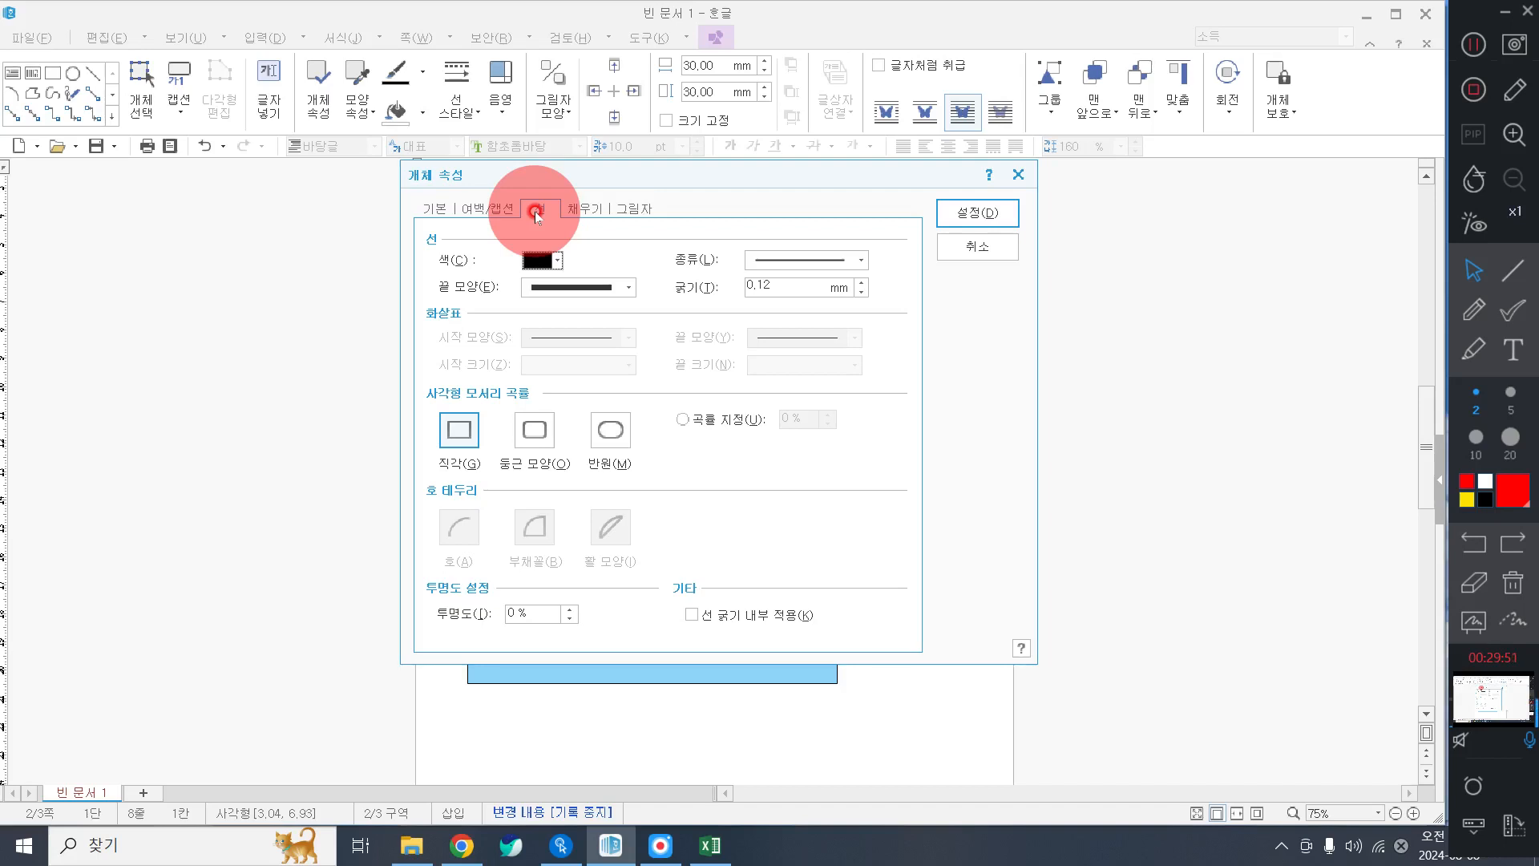
left_click(607, 425)
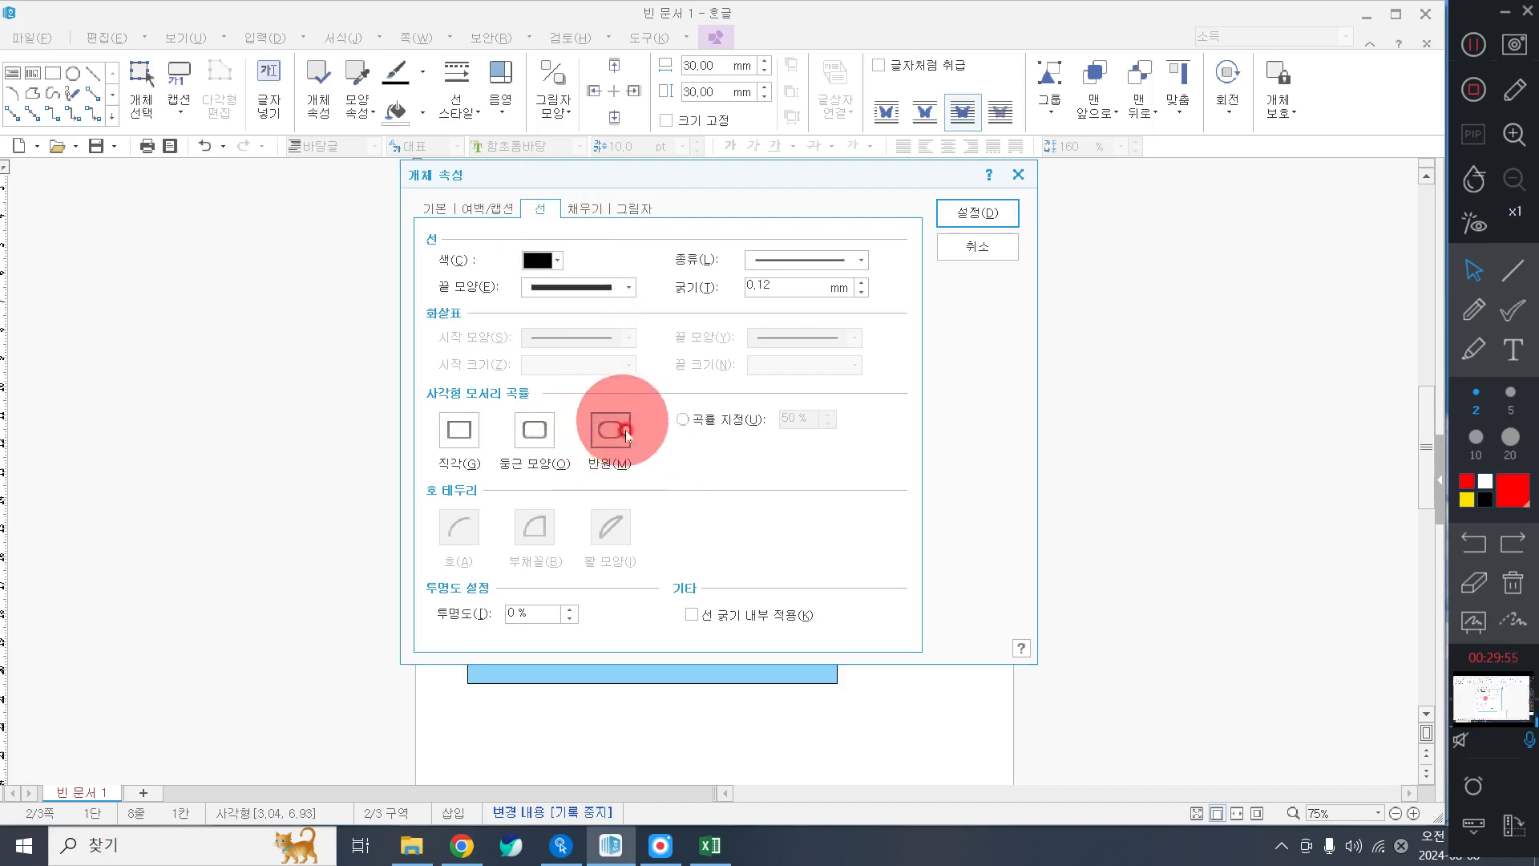
left_click(970, 213)
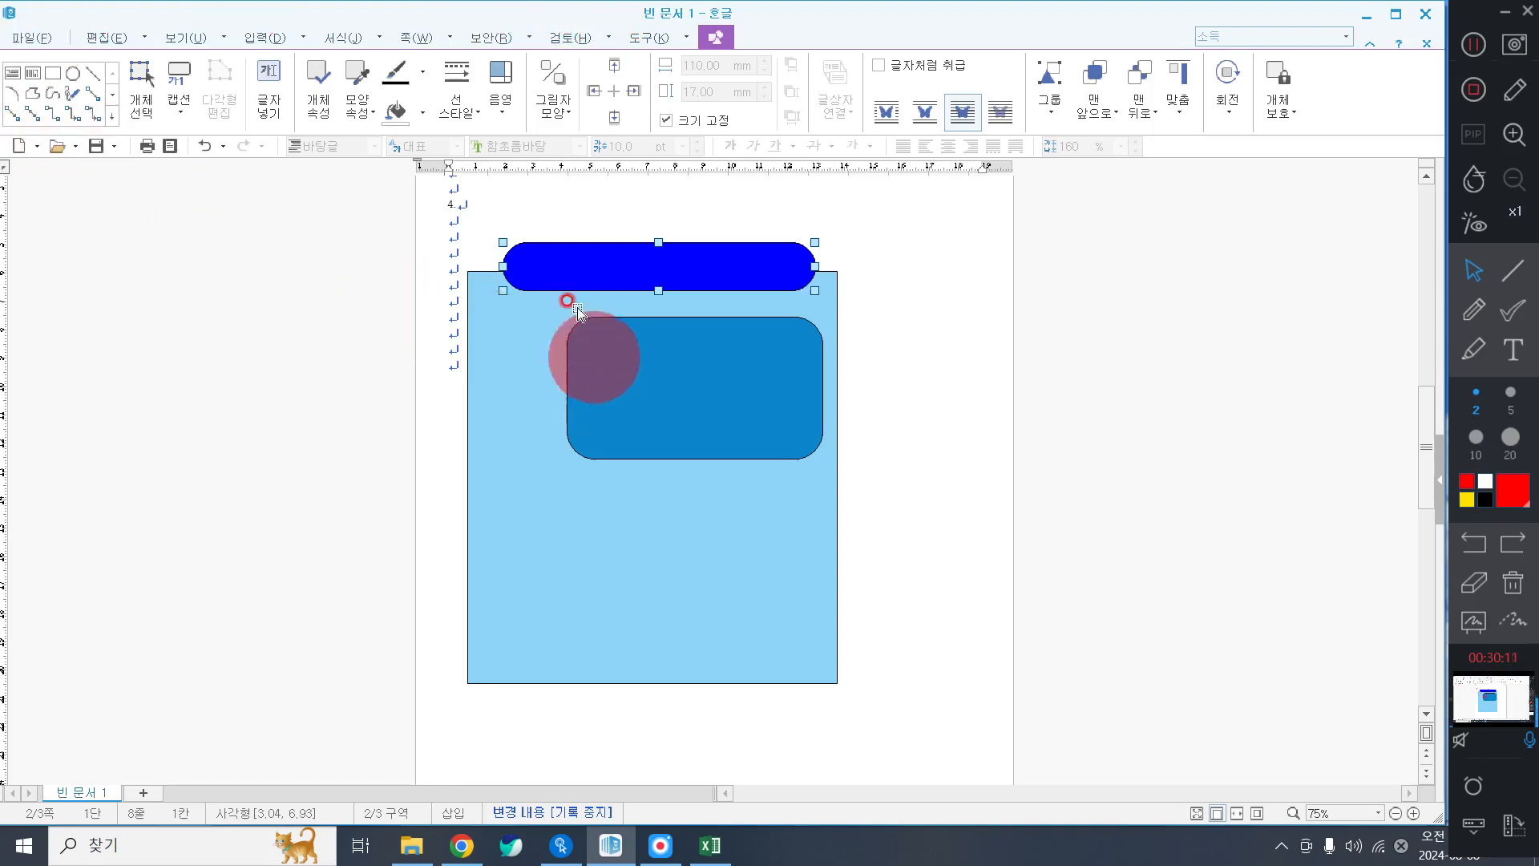
Centre the blue pill bar across the panel's top edge and open its context menu.
left_click_drag(559, 269, 561, 282)
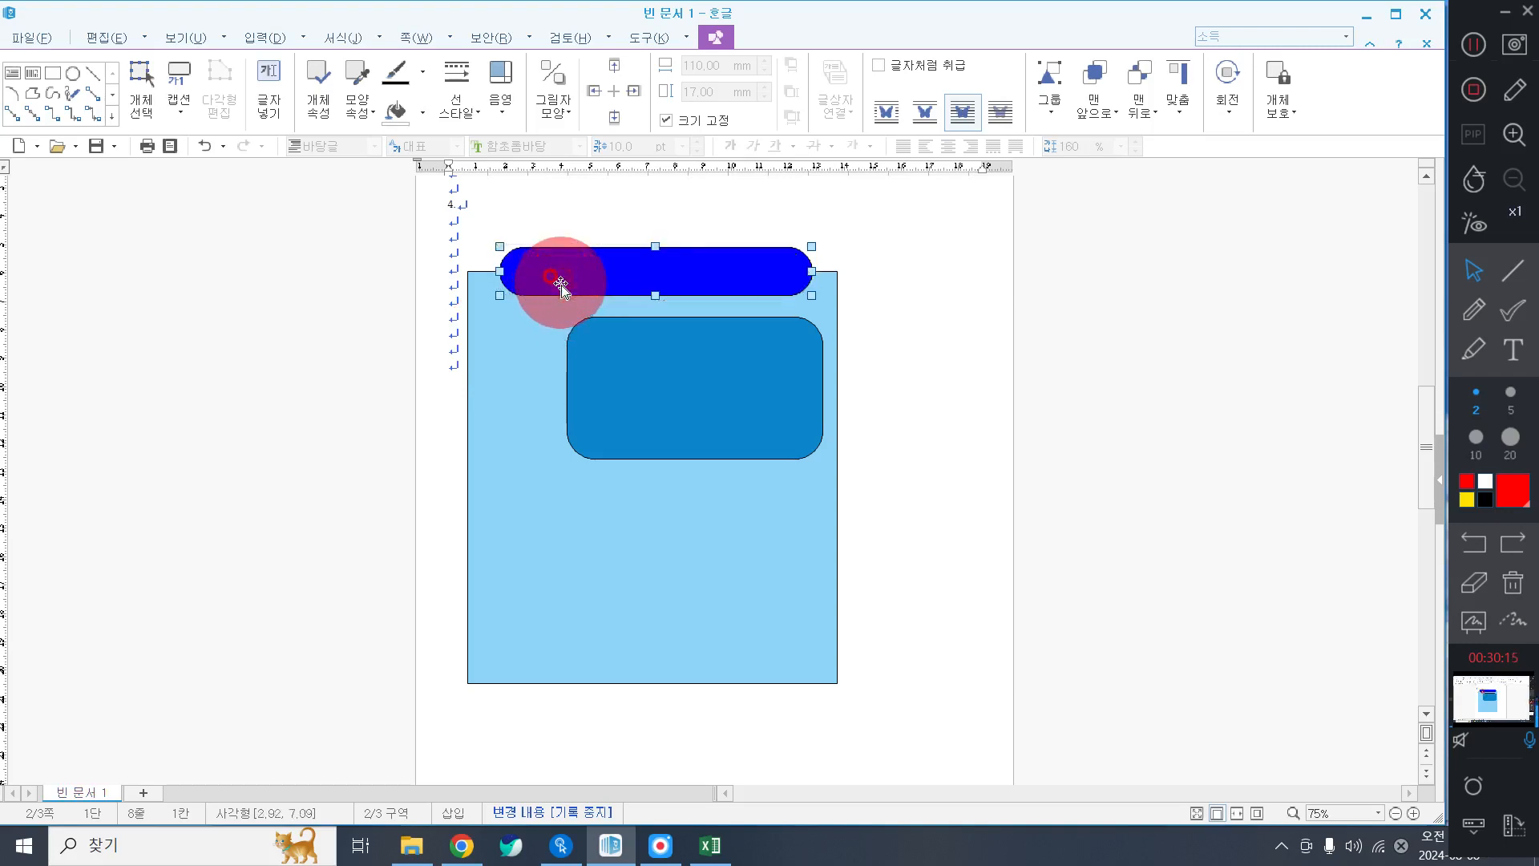
right_click(617, 274)
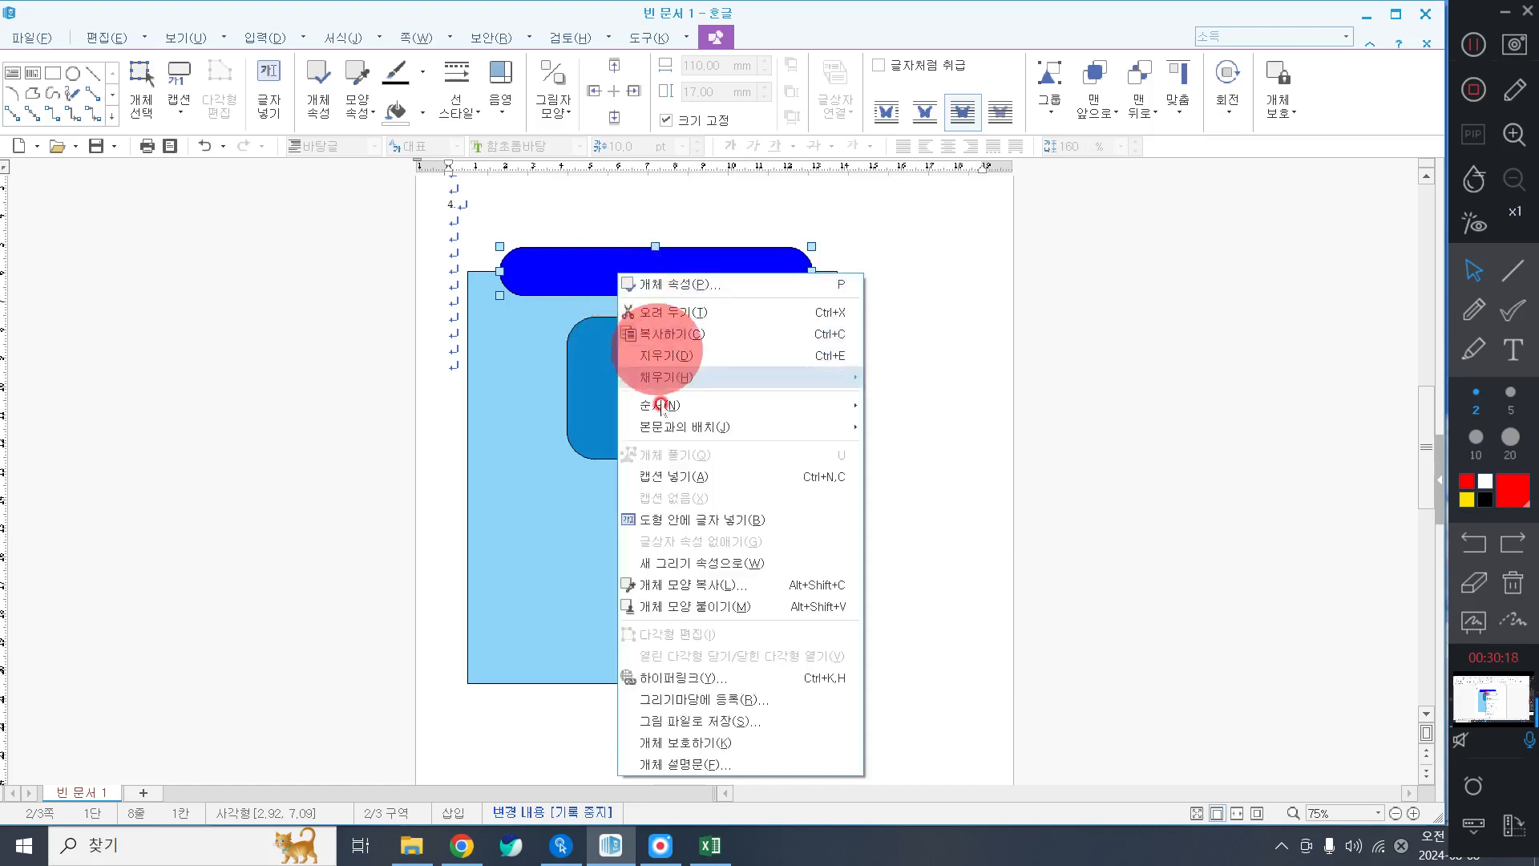
Set the bar's text to 굴림 at a larger size, centre-aligned.
left_click(726, 520)
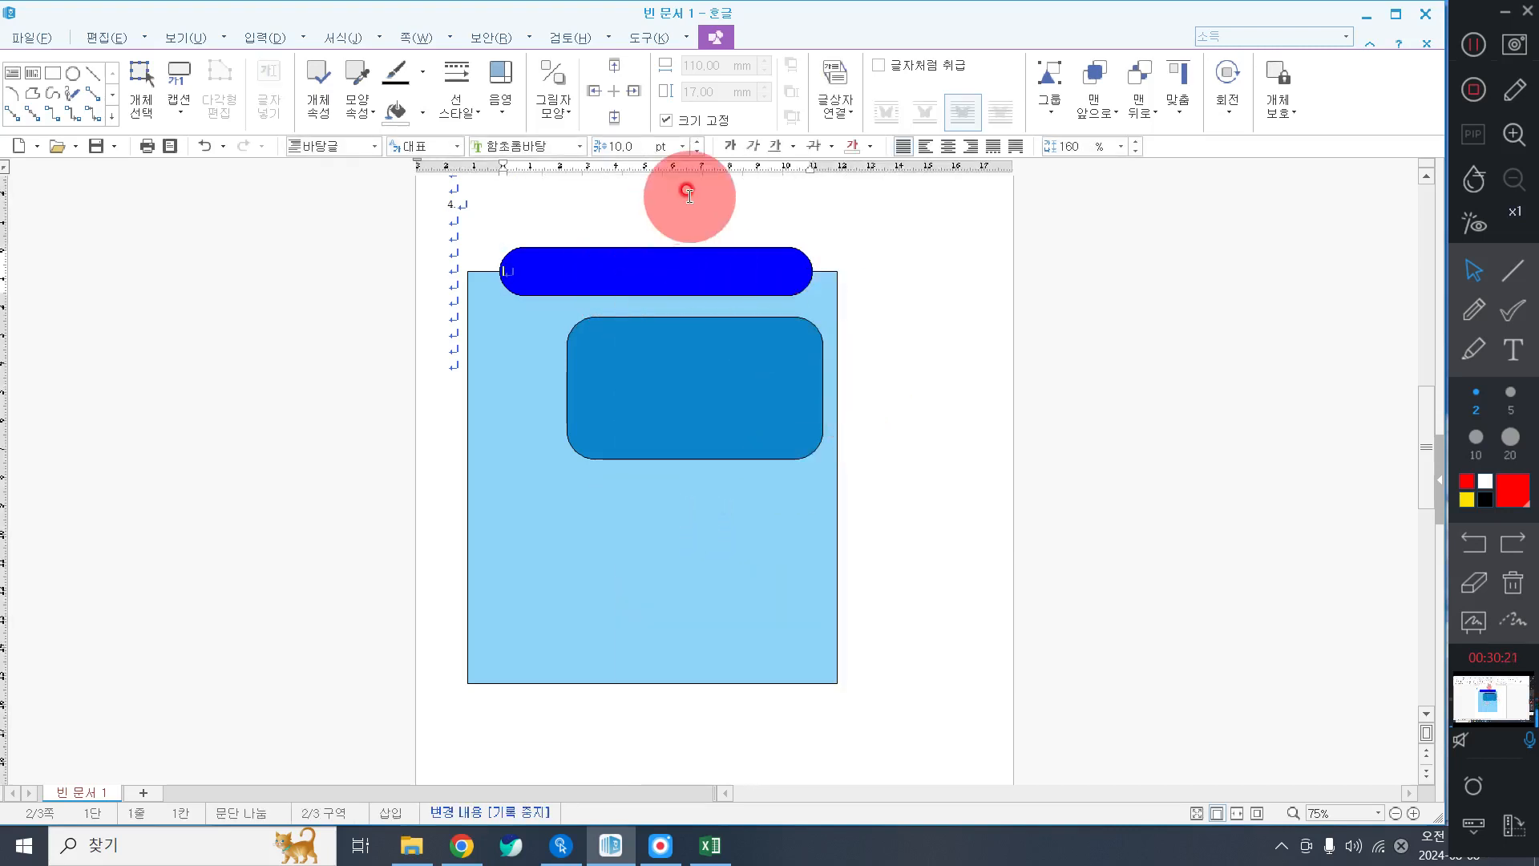
left_click(578, 147)
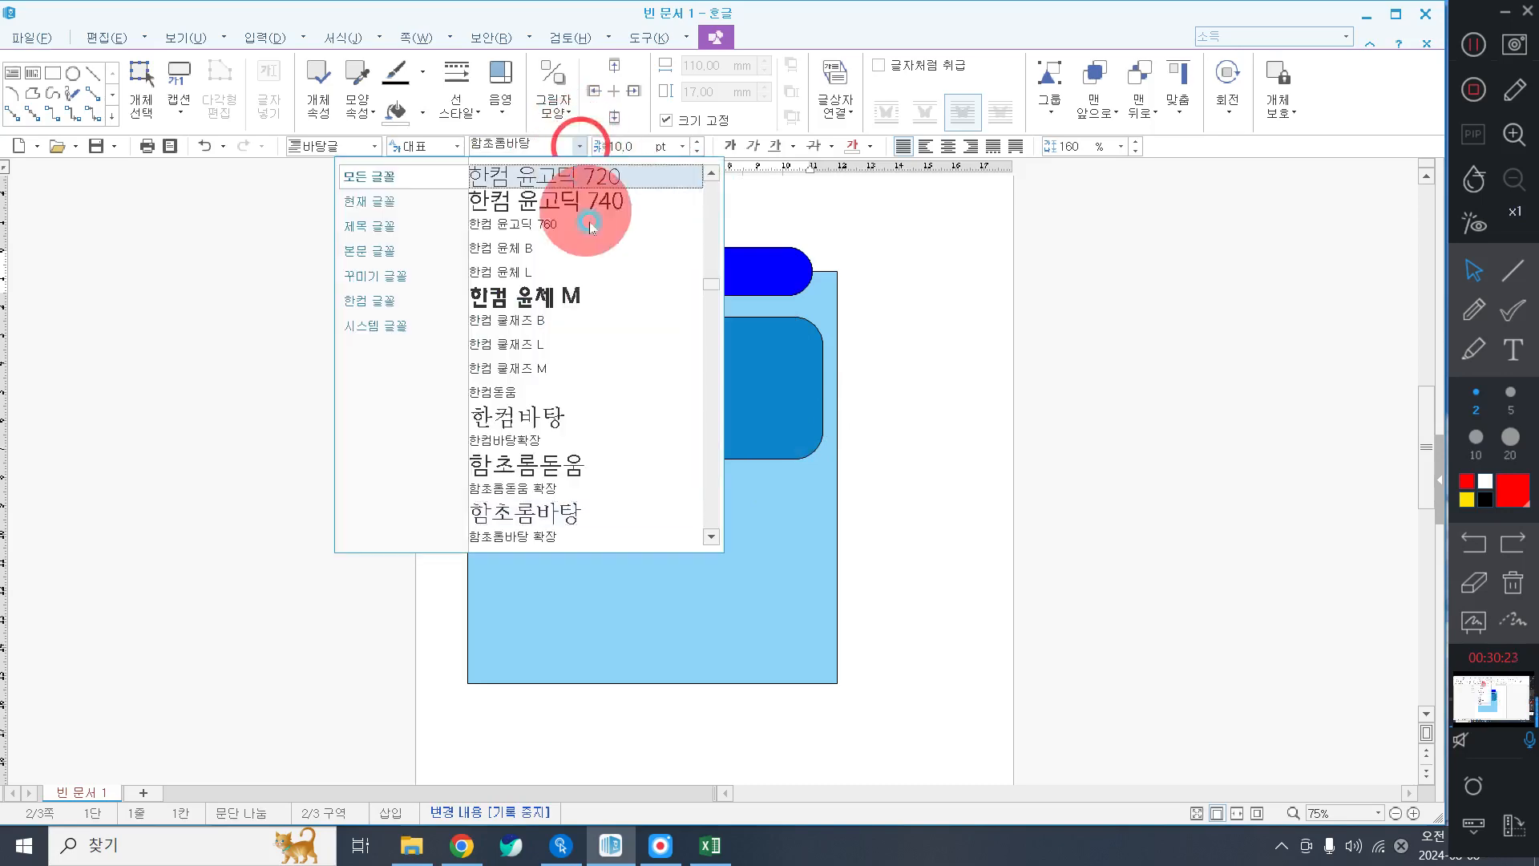
left_click_drag(716, 288, 707, 197)
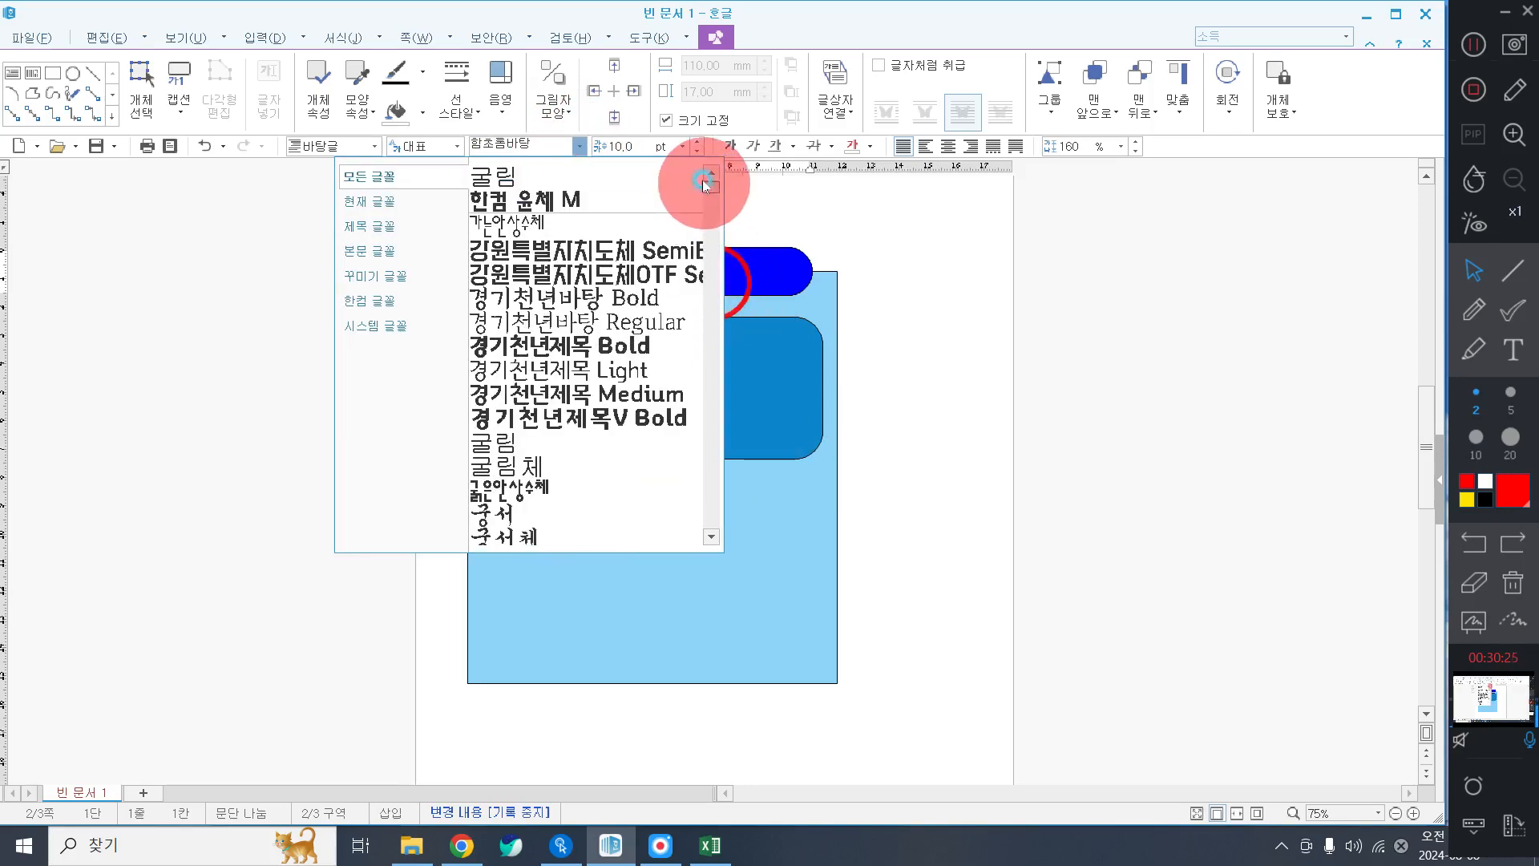
left_click(591, 444)
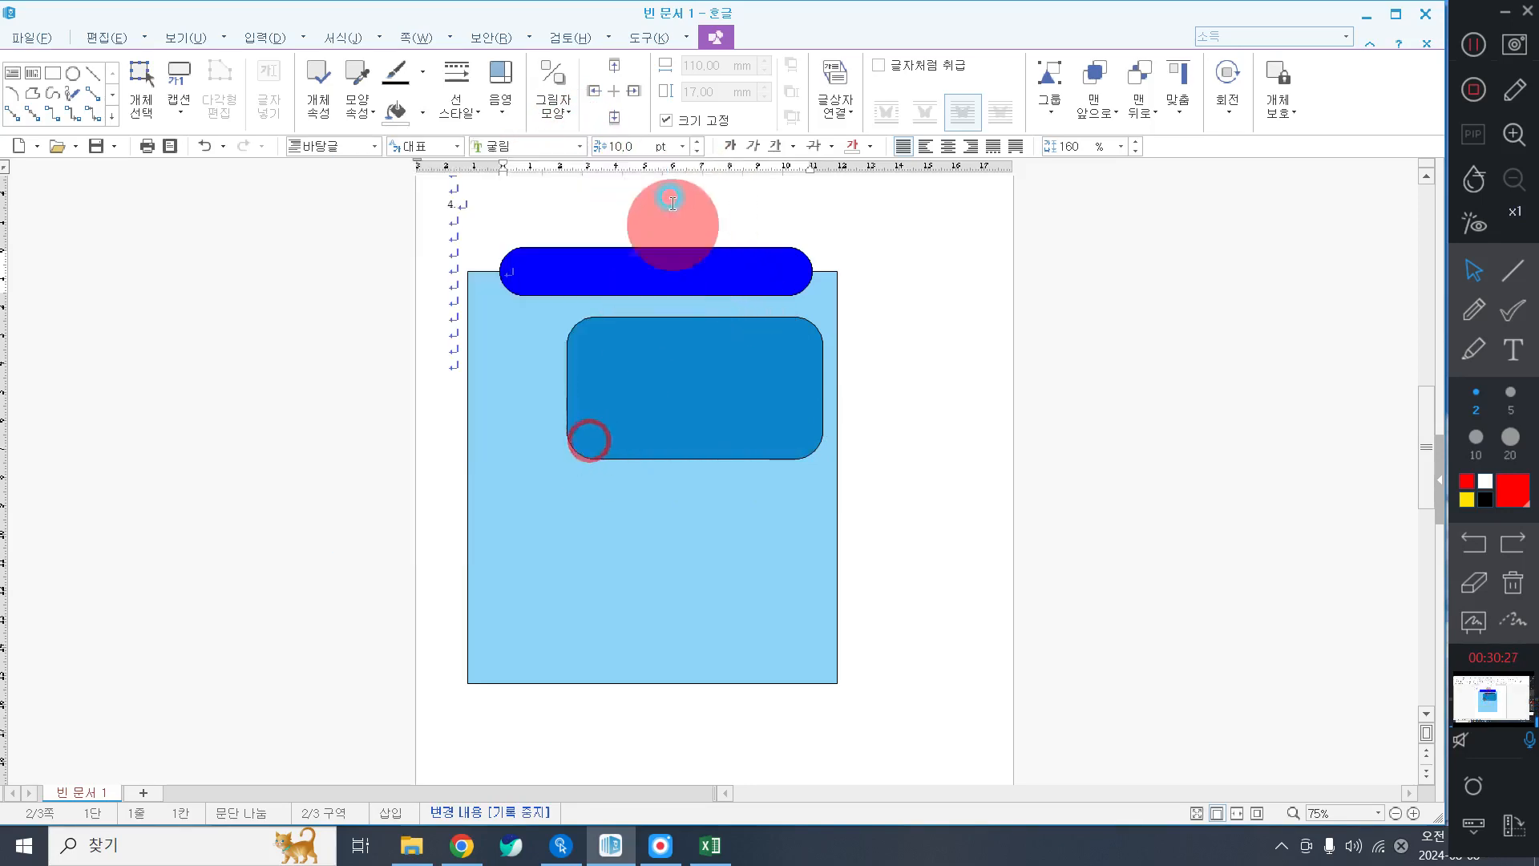
left_click(682, 147)
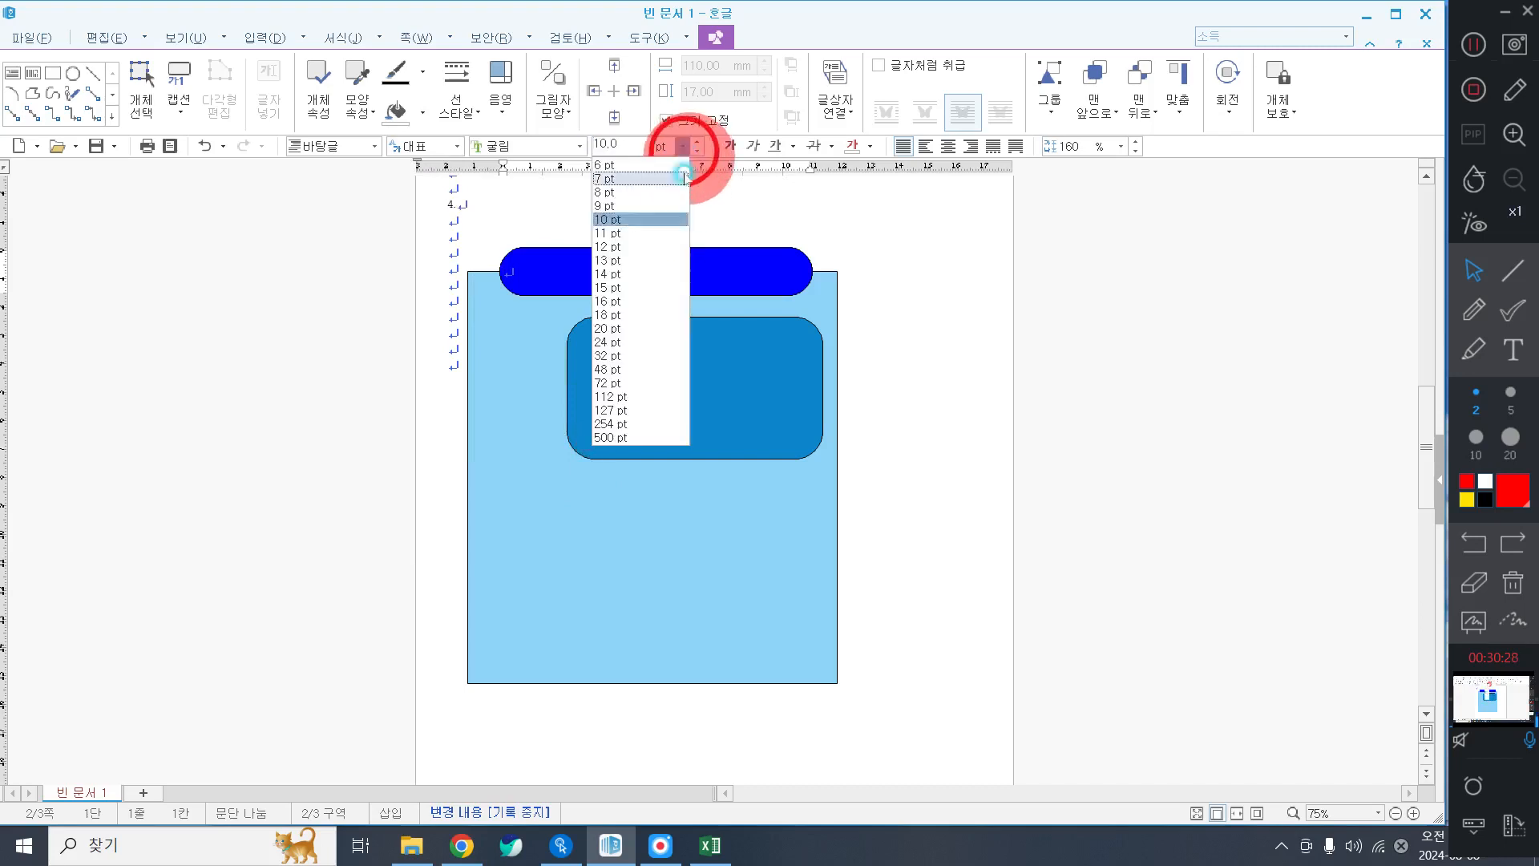
left_click(656, 328)
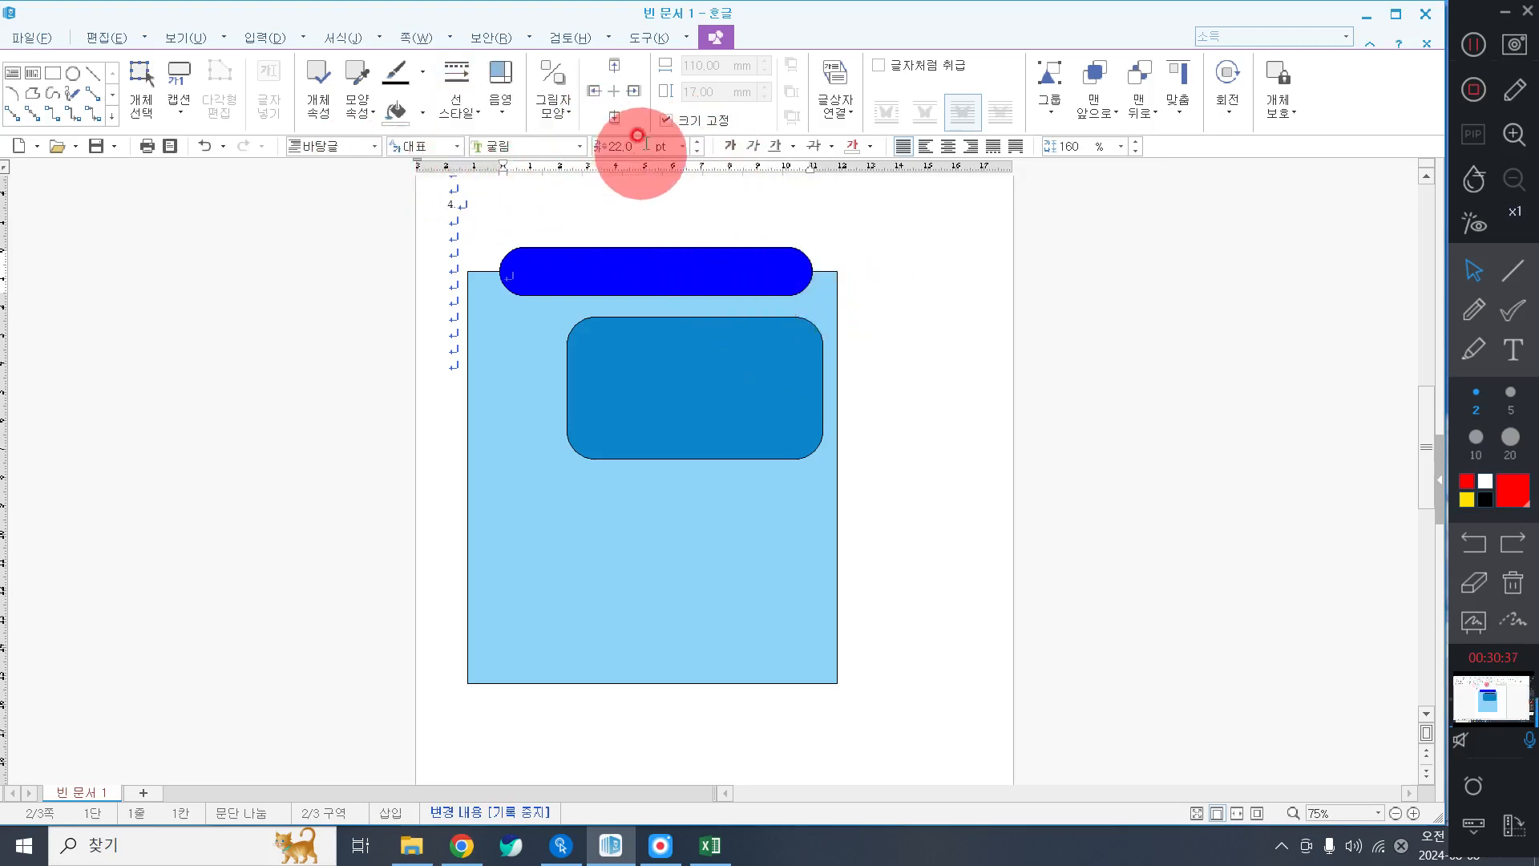
left_click(683, 146)
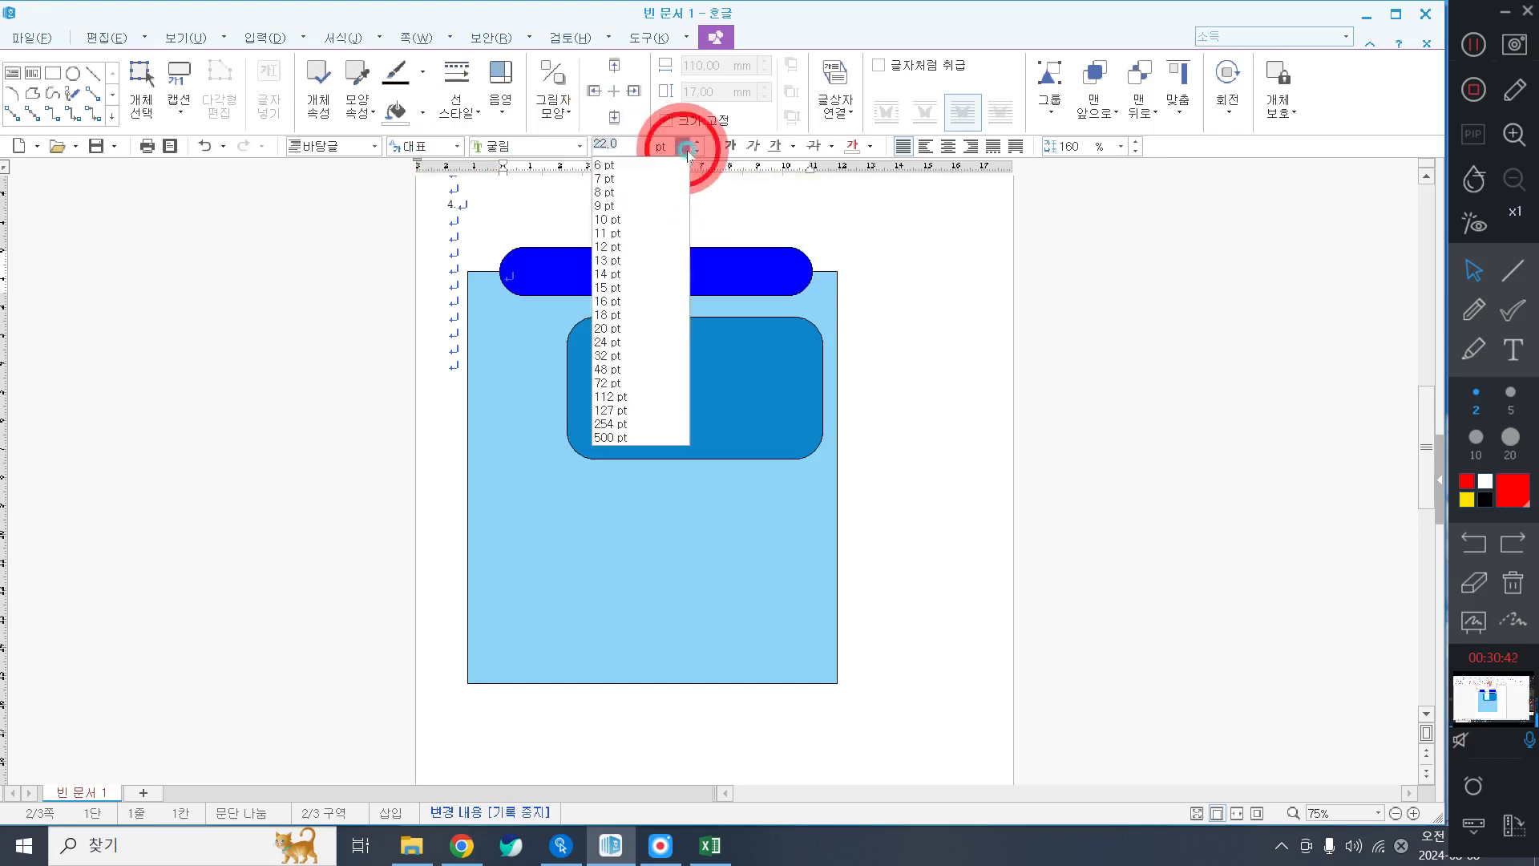
left_click(635, 328)
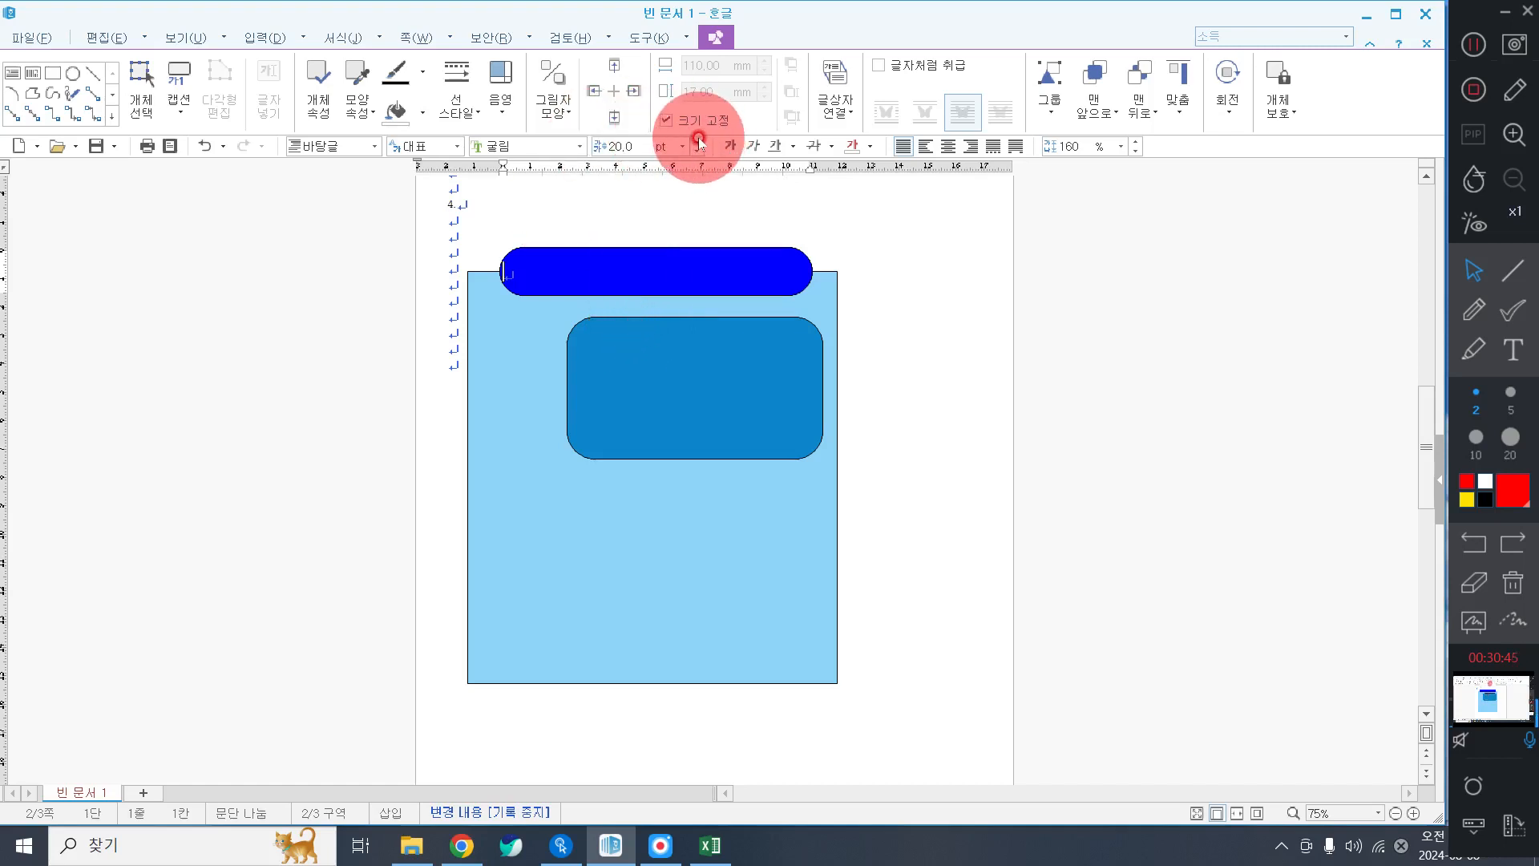
left_click(871, 152)
left_click(852, 205)
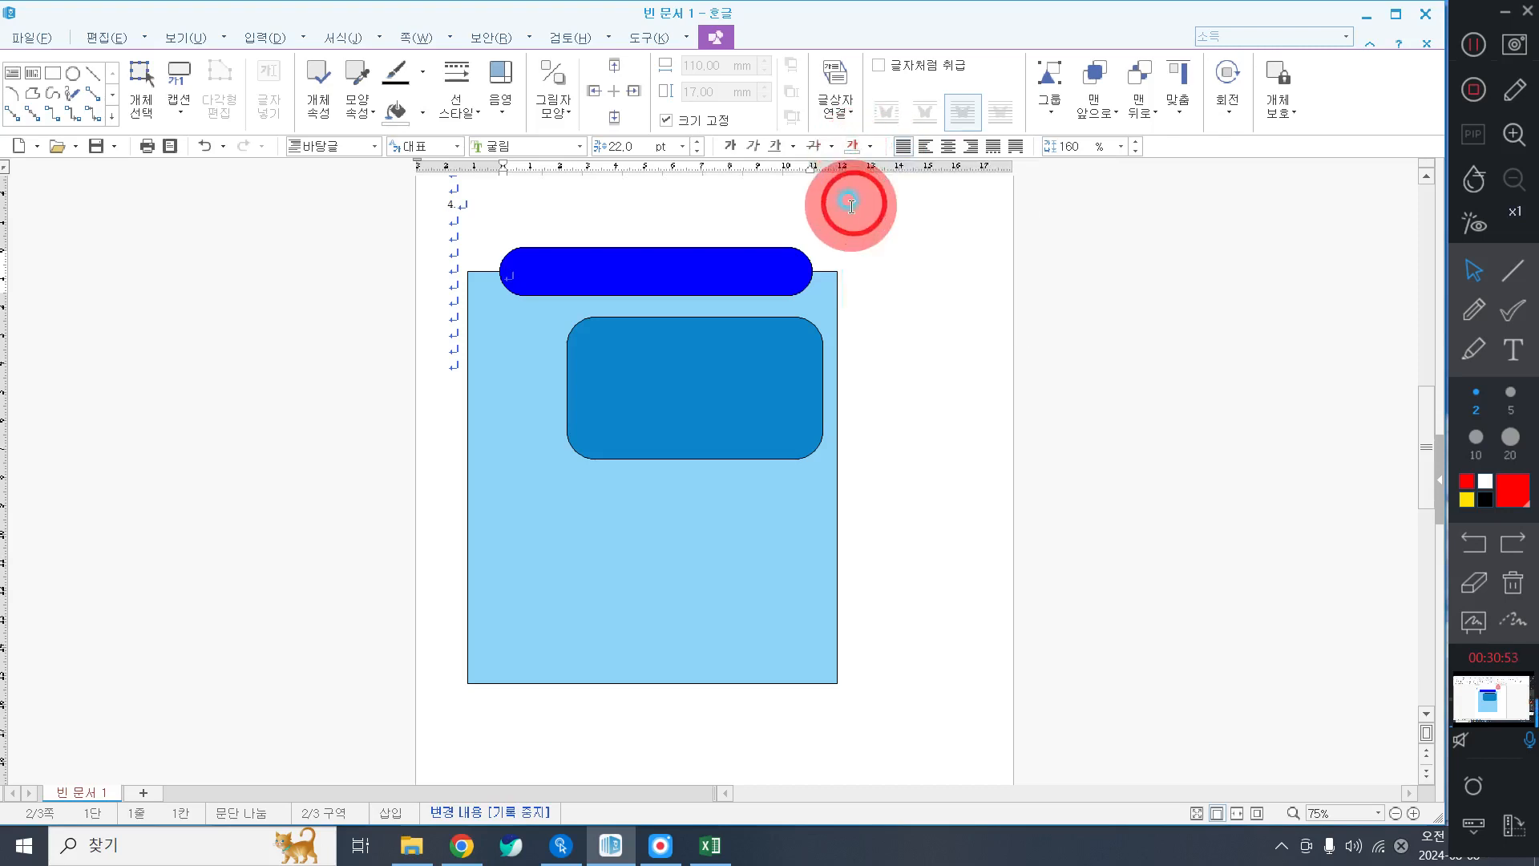
left_click(948, 147)
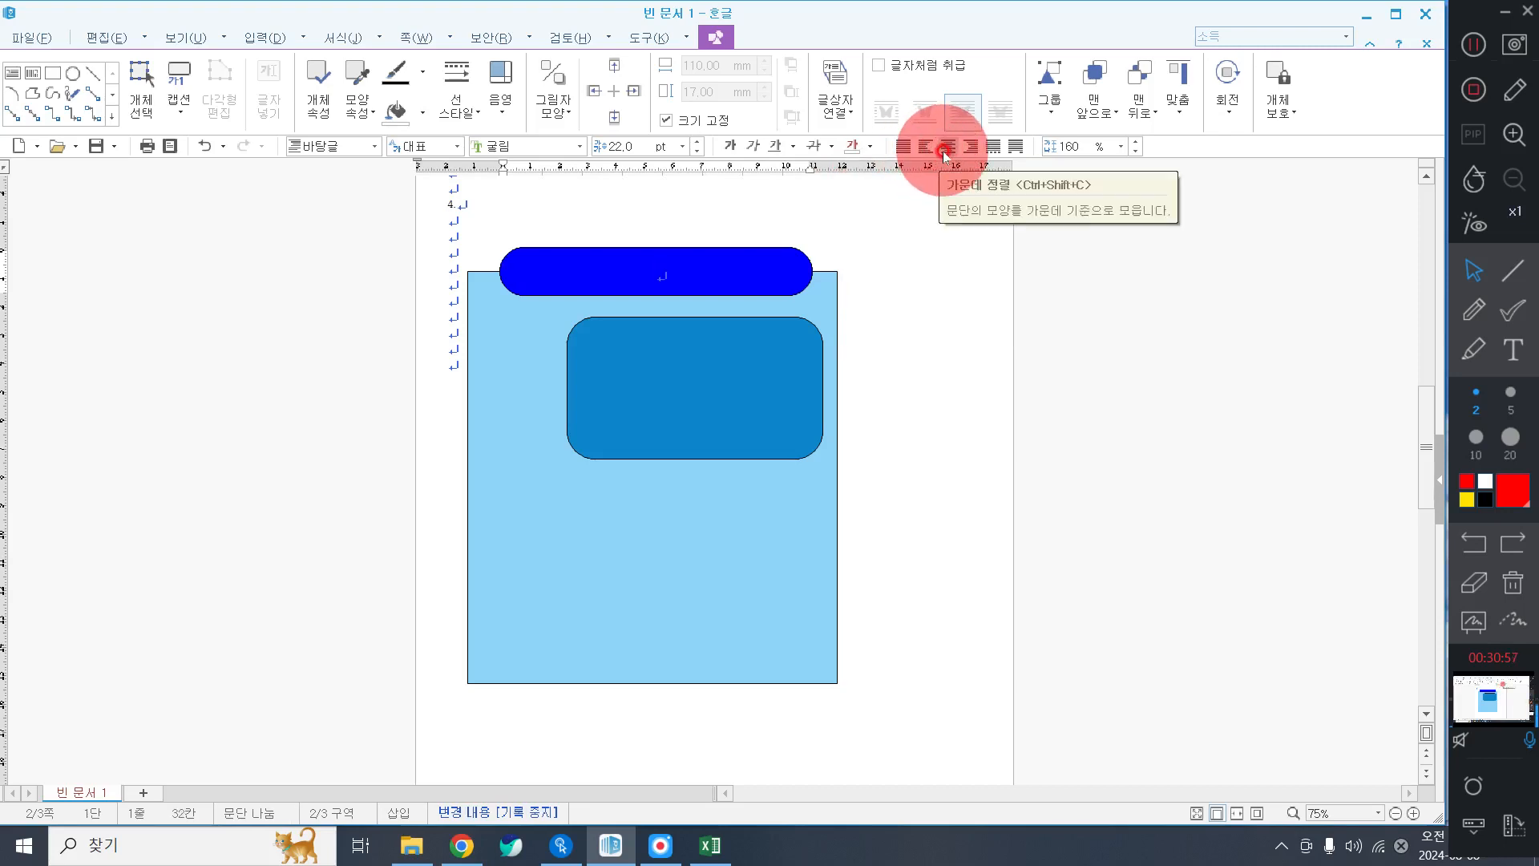
Type the title '세계유산의 정의 및 유형' in the bar, fixing the typo.
type("세계유산")
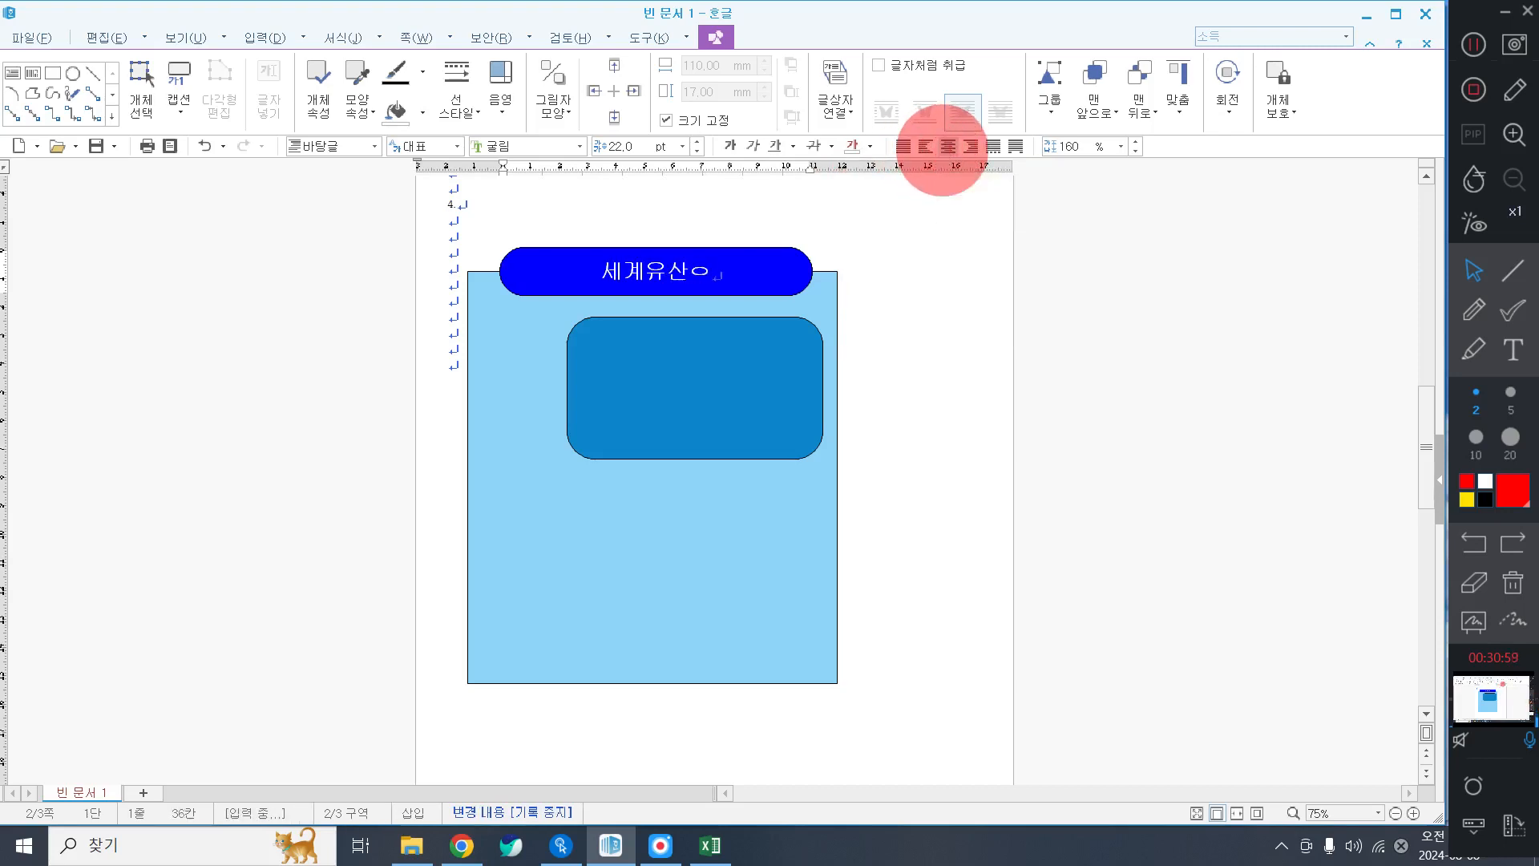
type("의 정의 ㅁ니")
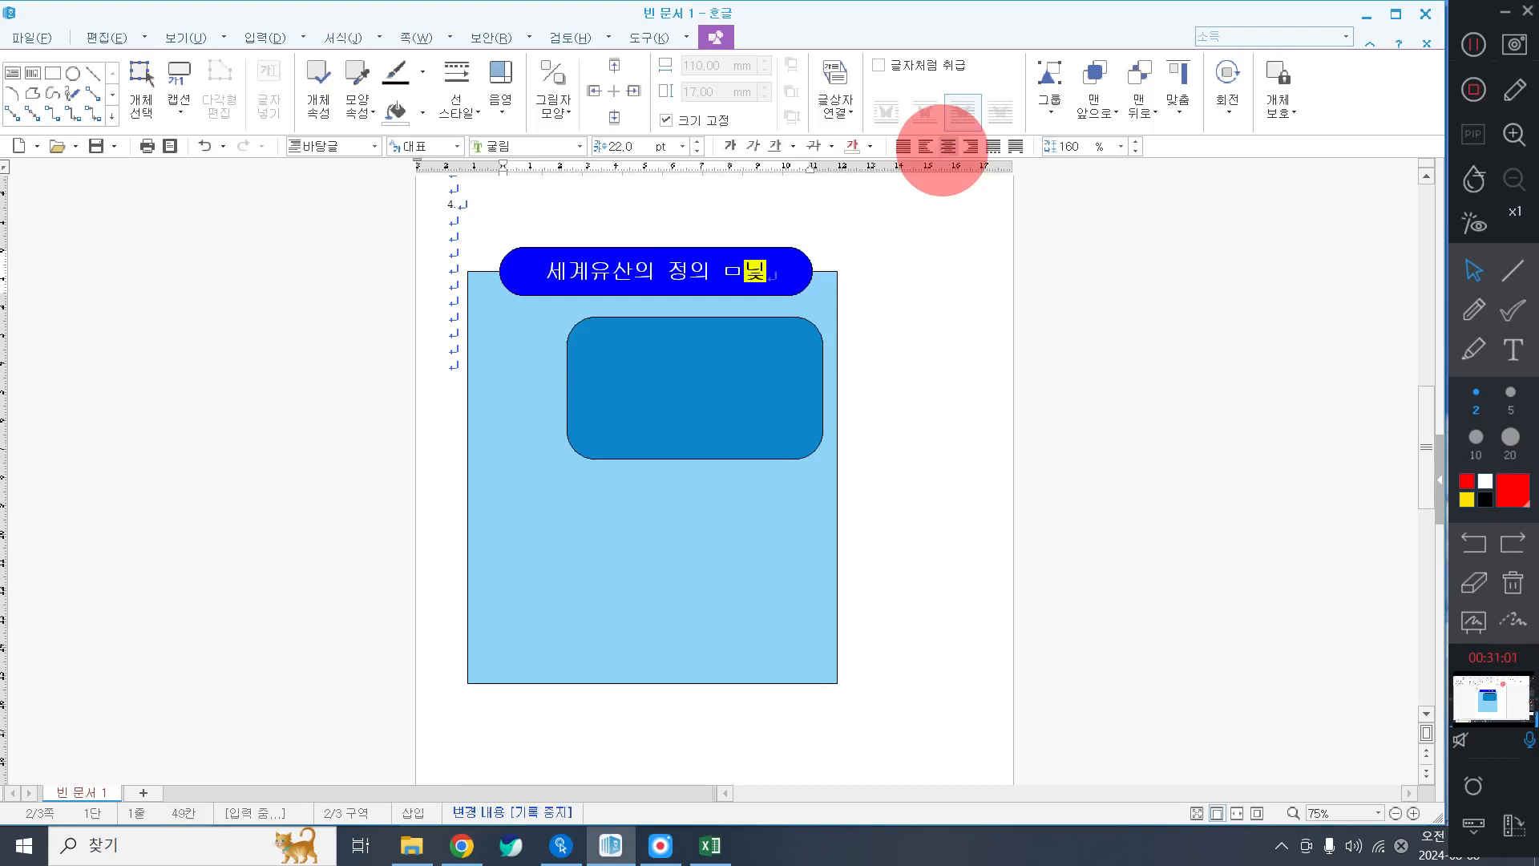
key("BackSpace")
key("BackSpace")
key("BackSpace")
type("및 유형")
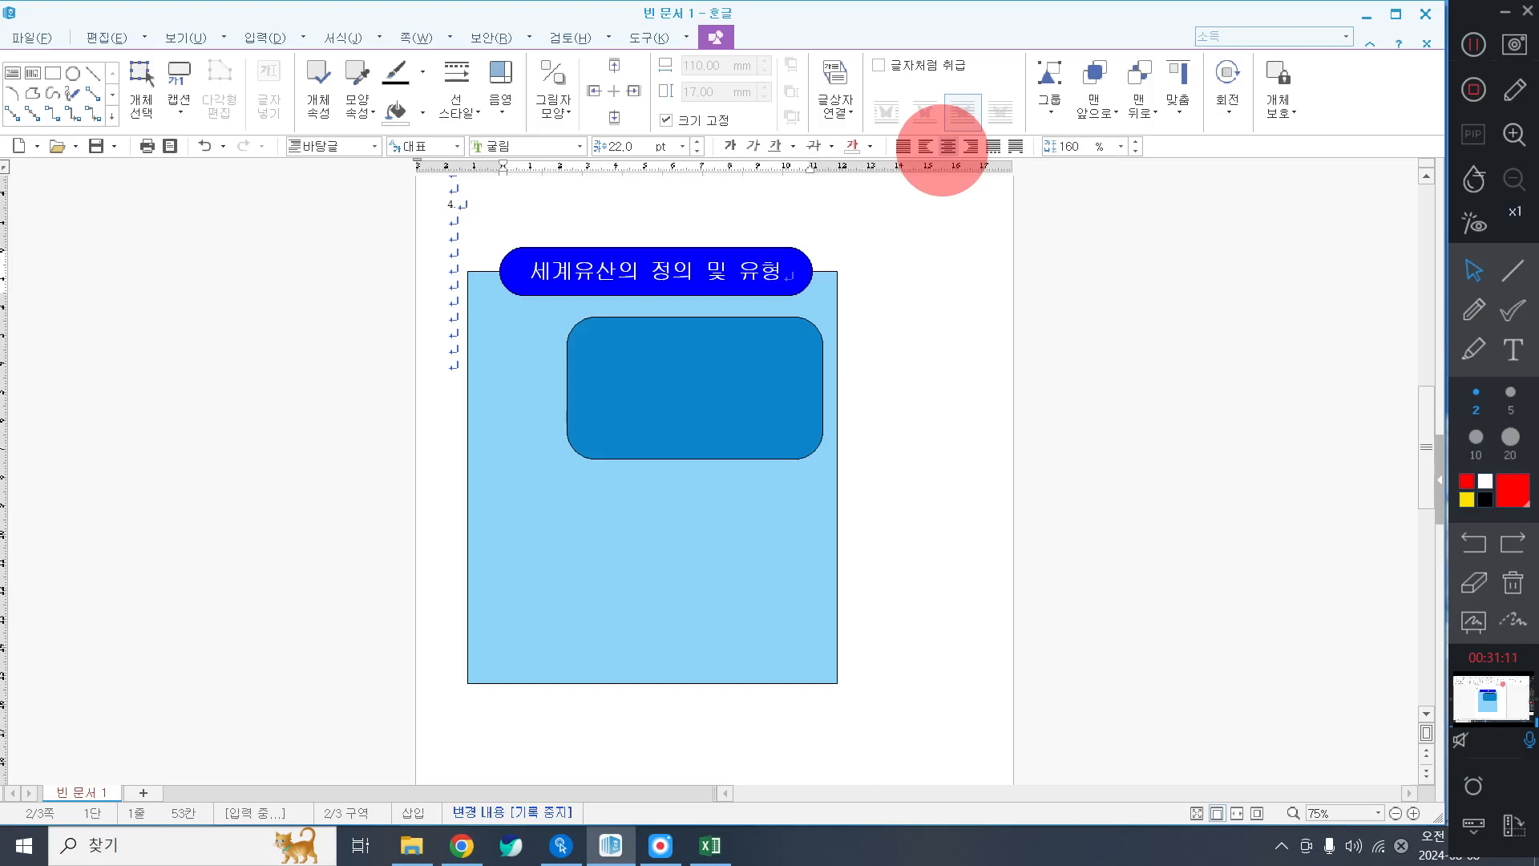
left_click(886, 352)
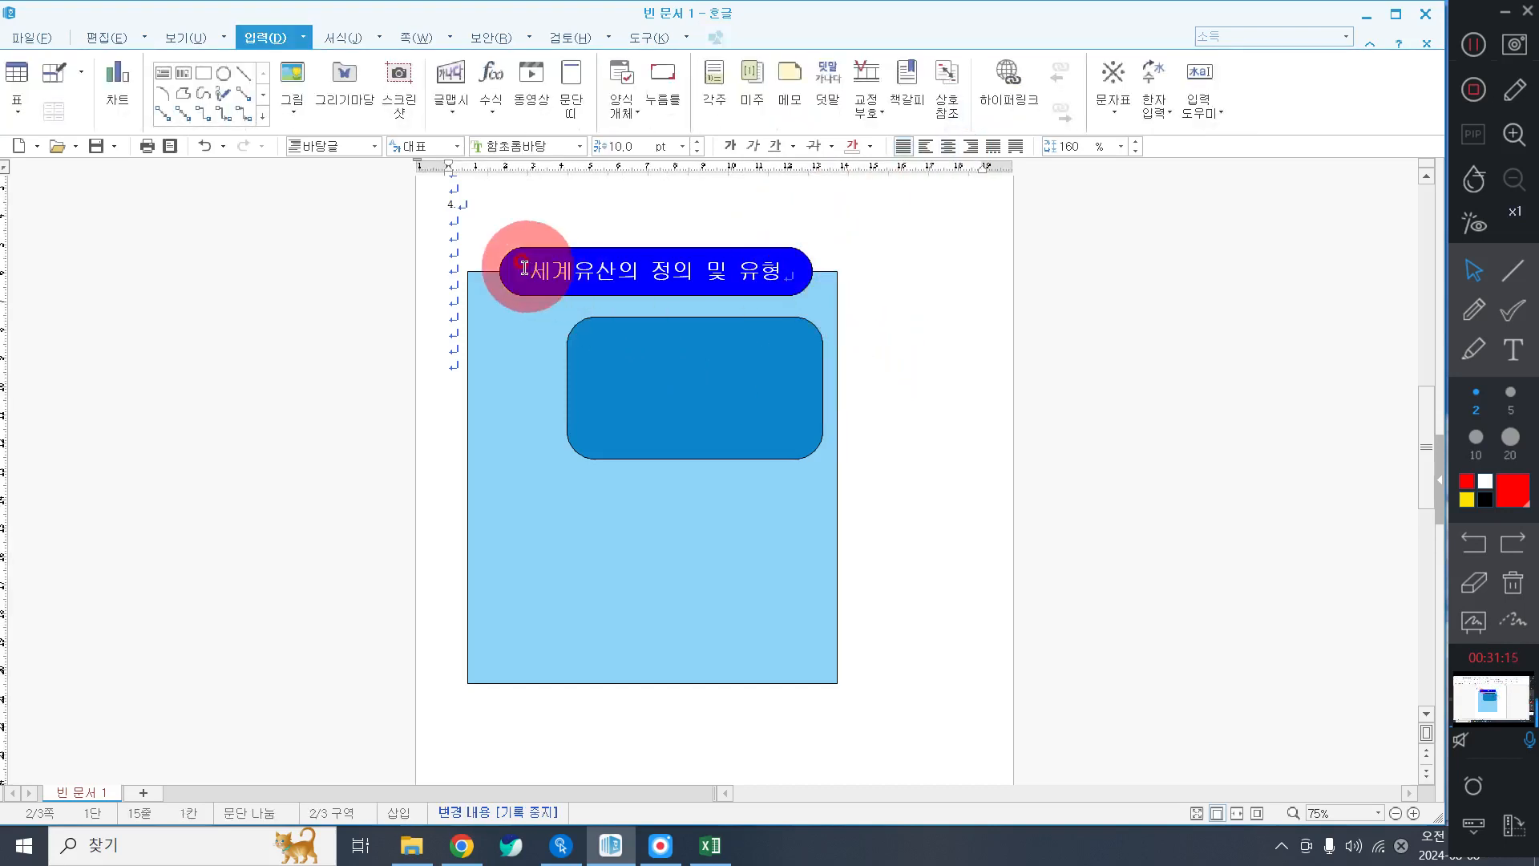
In Insert Picture, browse to the Documents > ITQ > Picture folder.
left_click(918, 335)
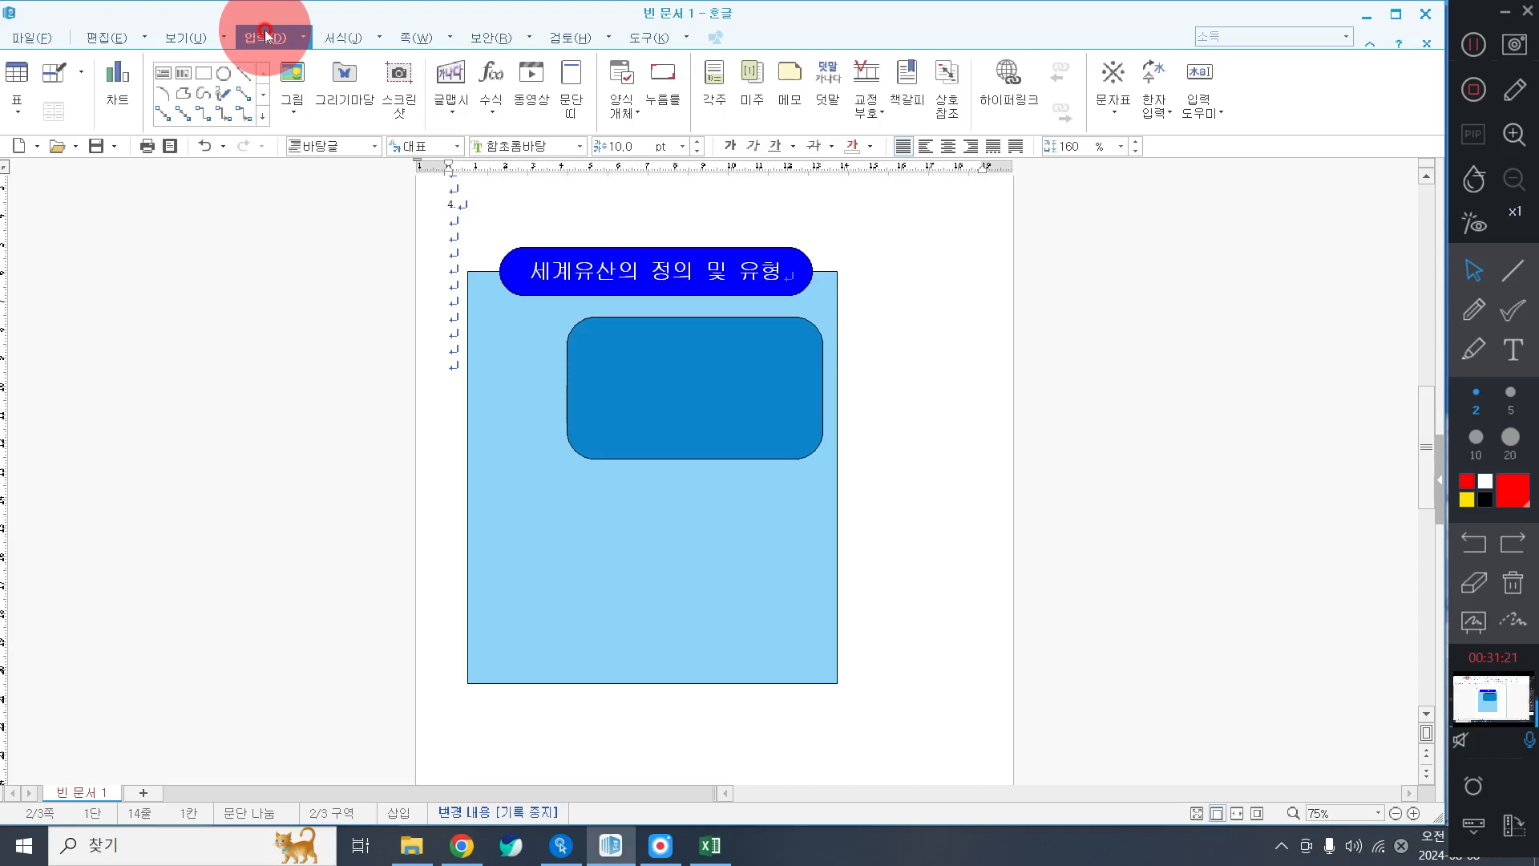
left_click(293, 72)
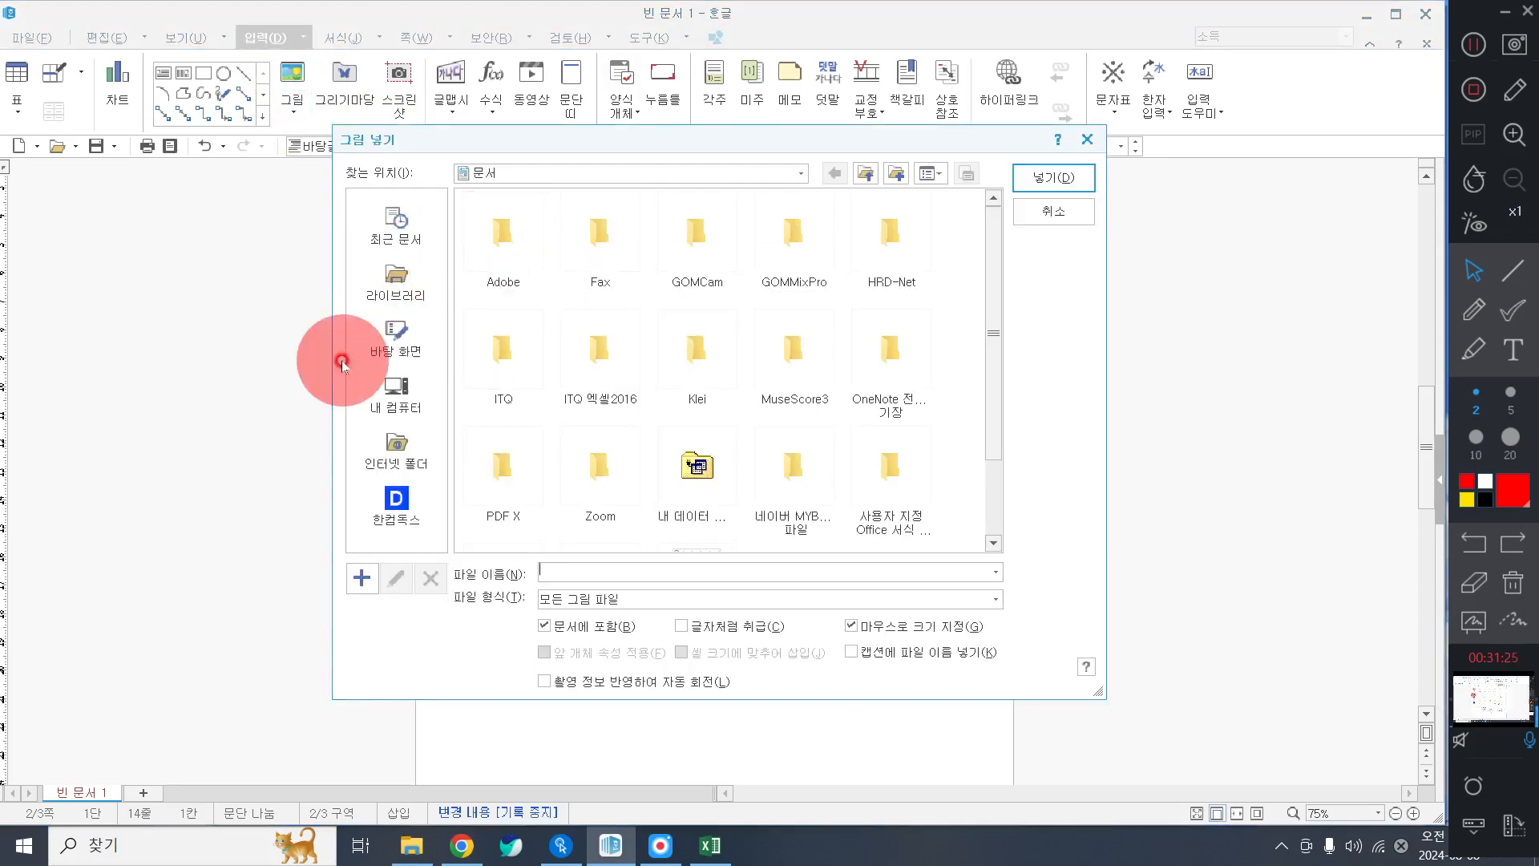
left_click(373, 279)
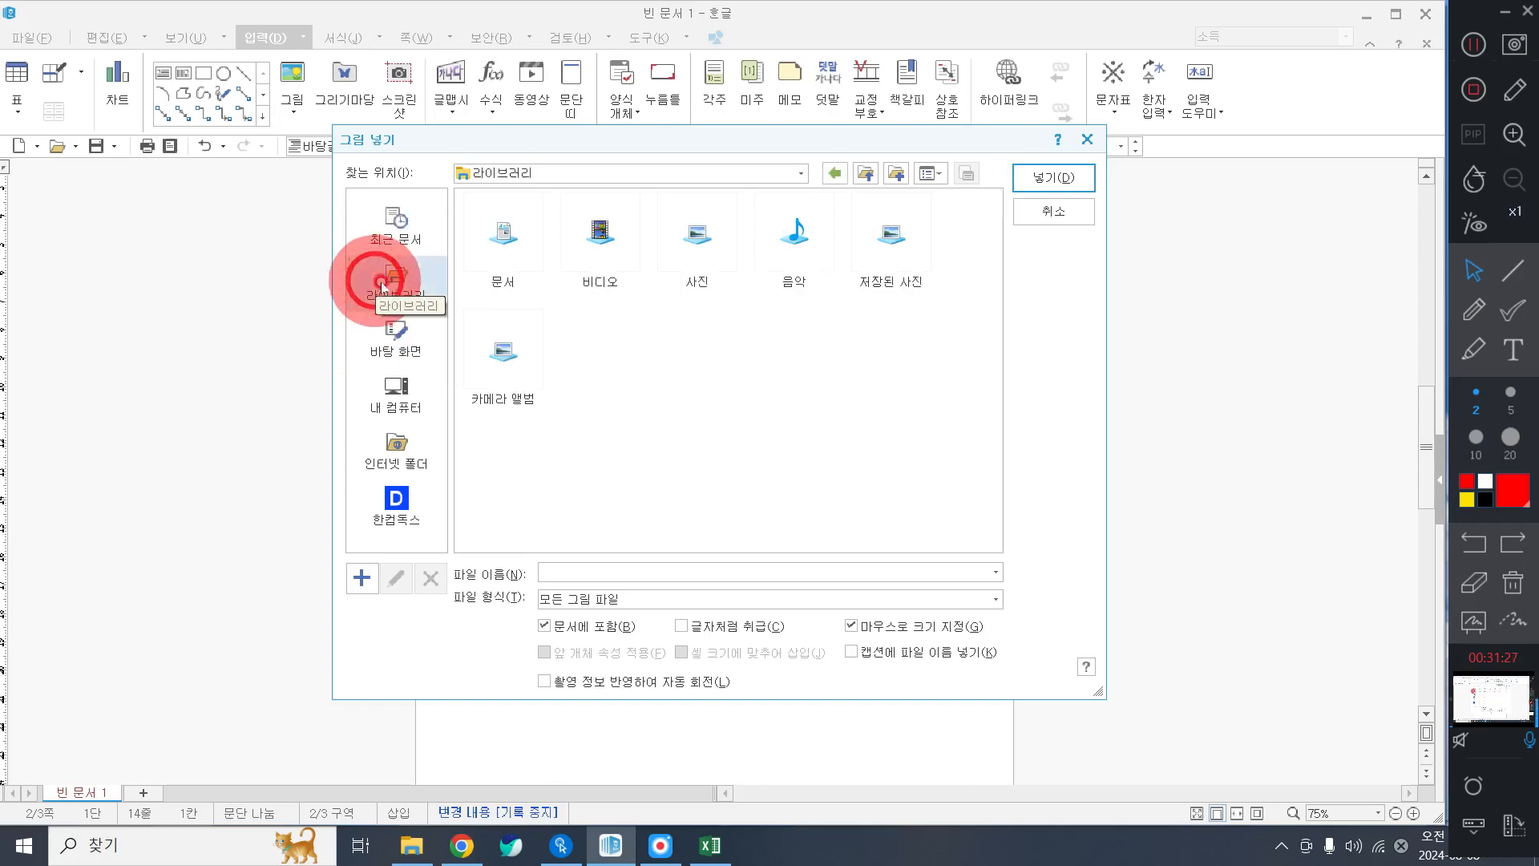
double_click(484, 258)
left_click(545, 349)
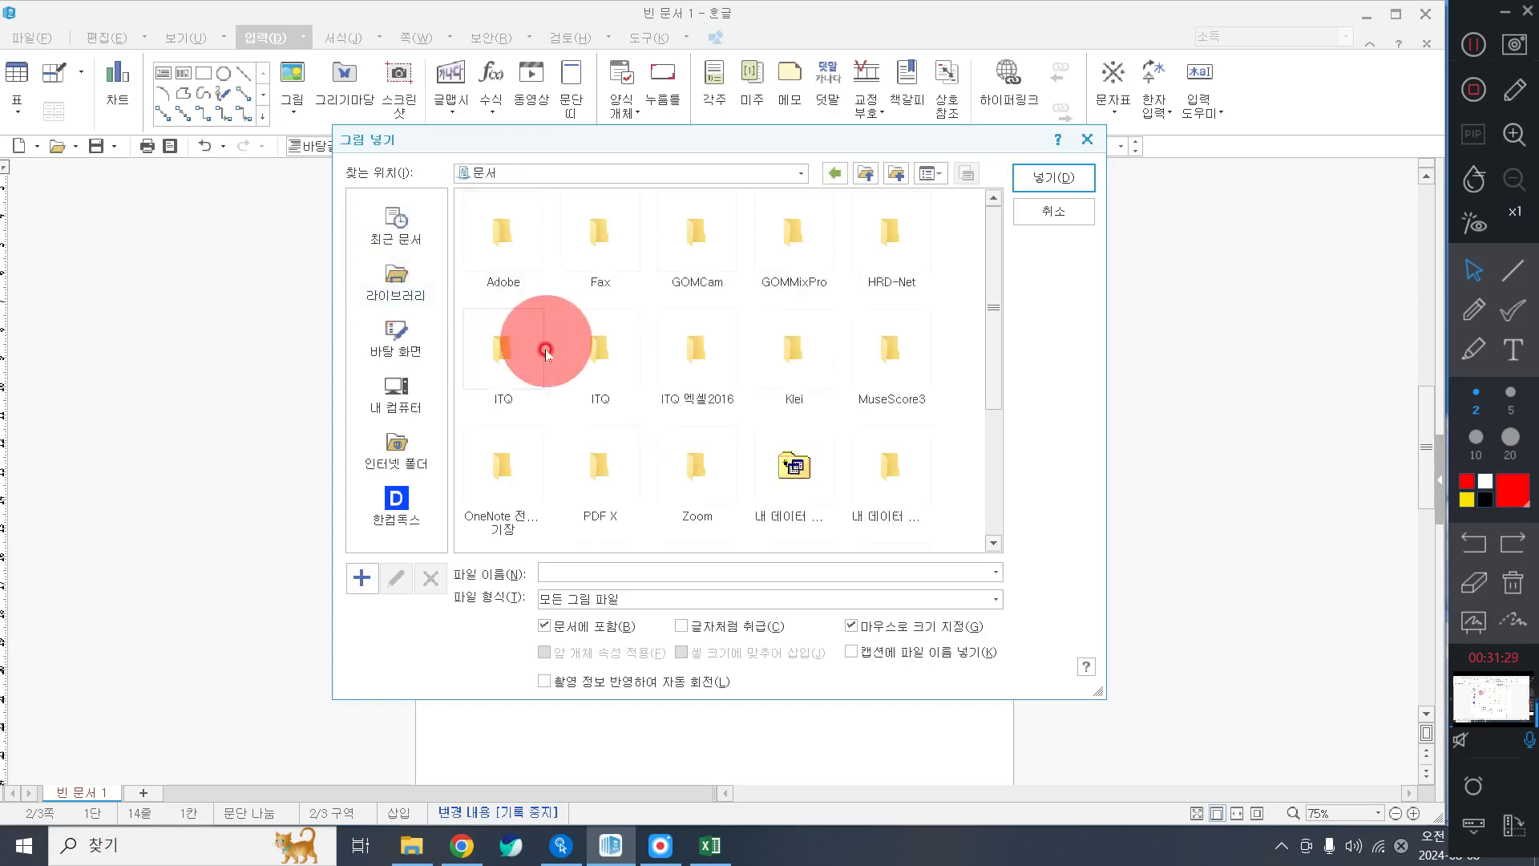
double_click(513, 354)
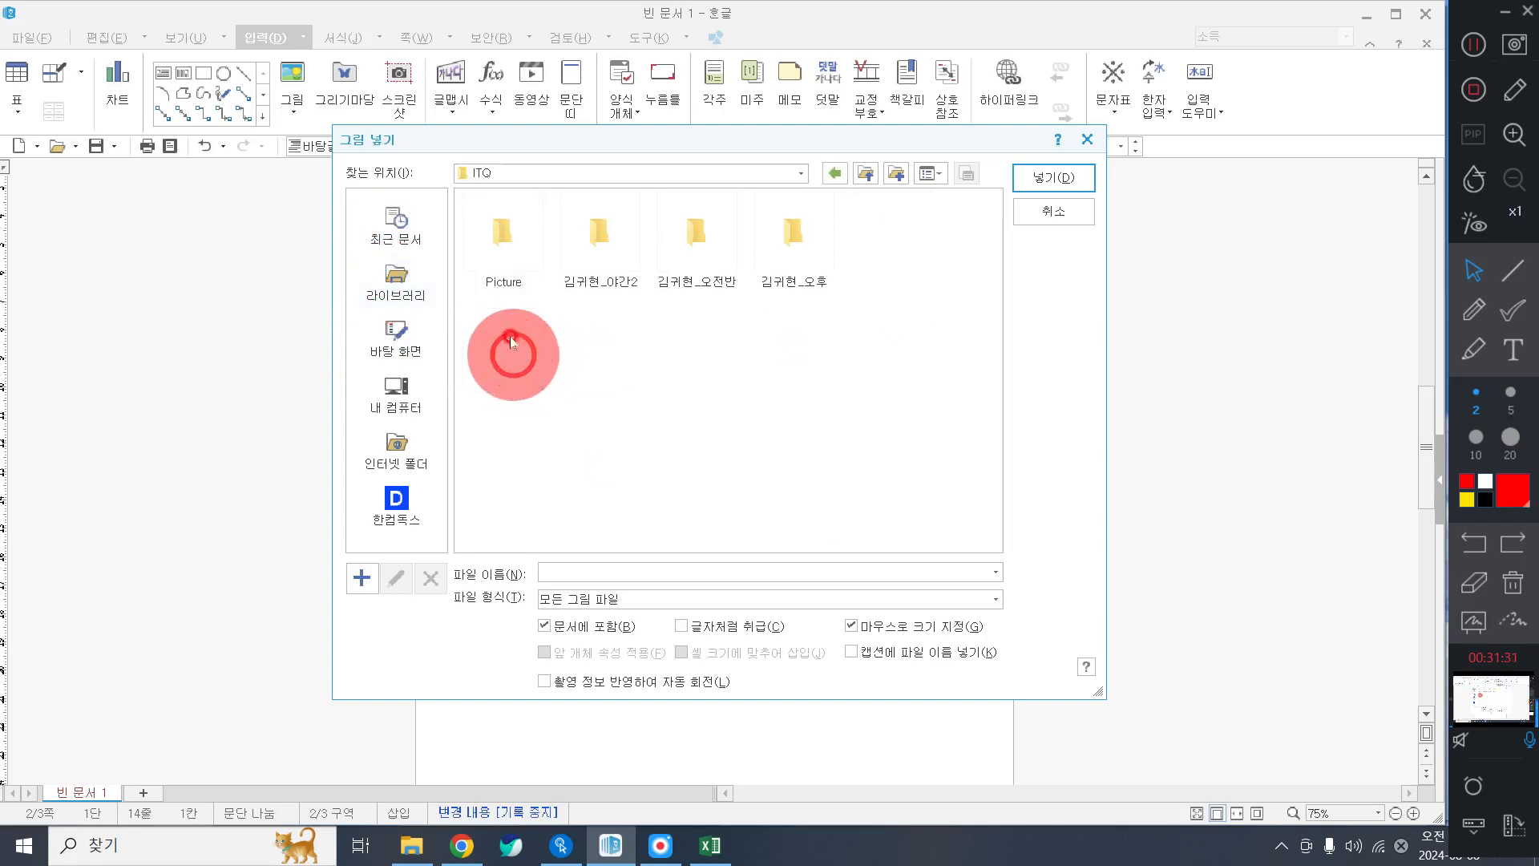
left_click(493, 252)
double_click(492, 251)
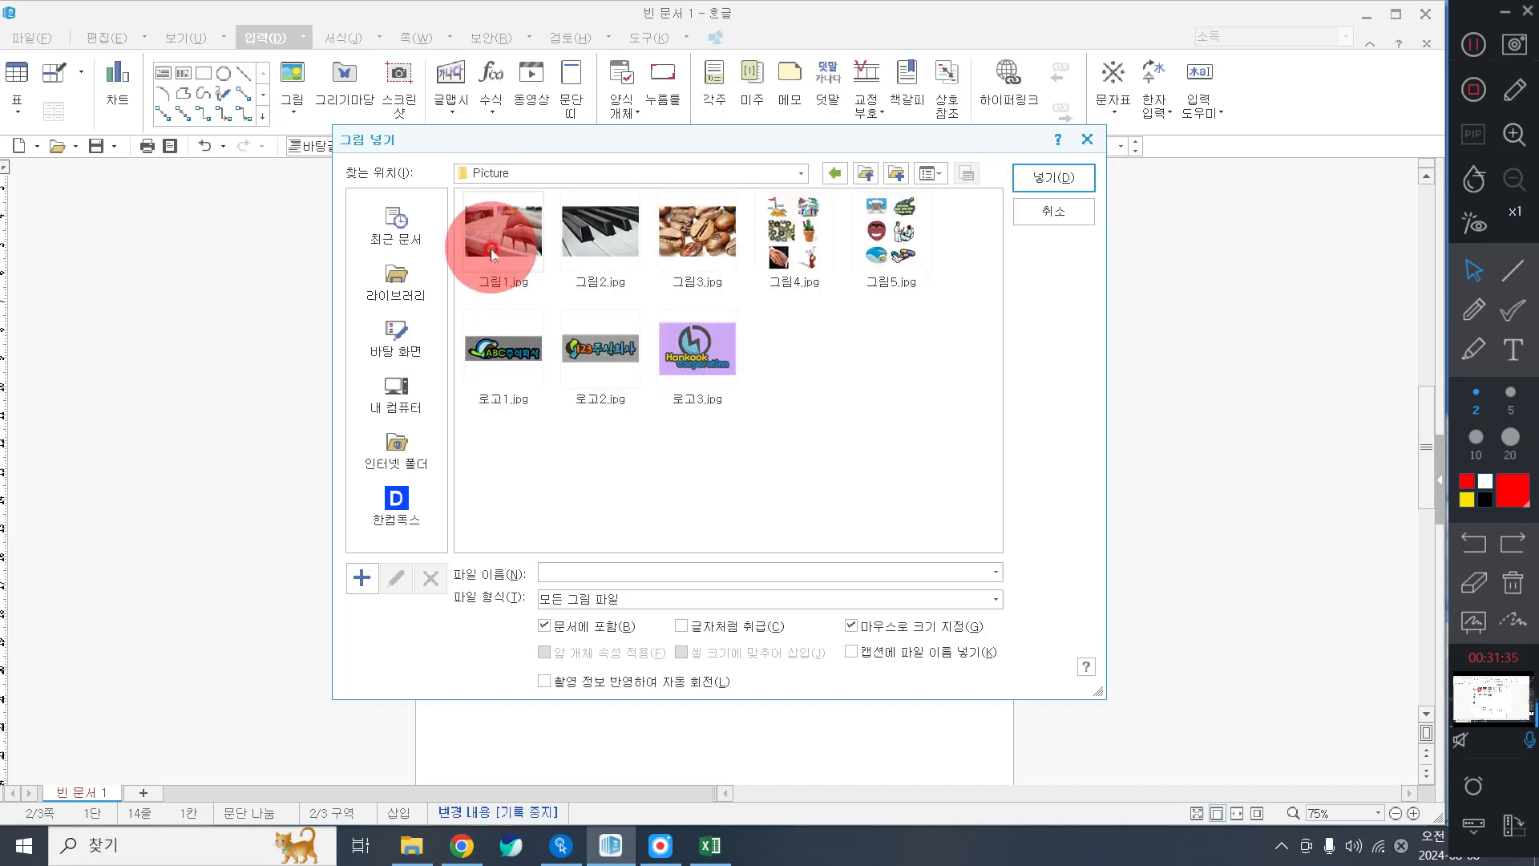
left_click(536, 379)
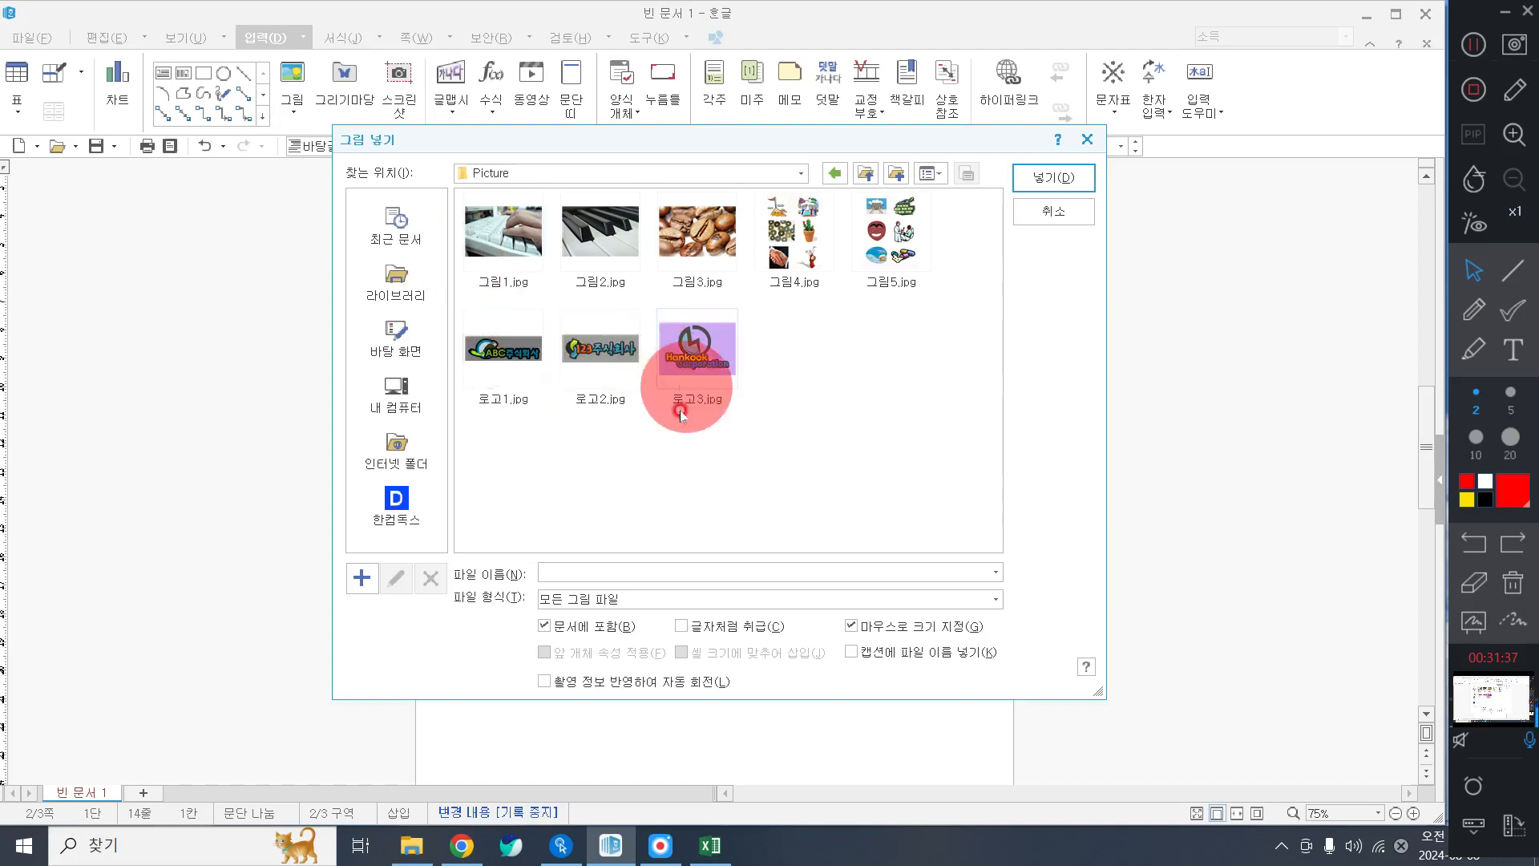
left_click(1501, 359)
left_click(1472, 403)
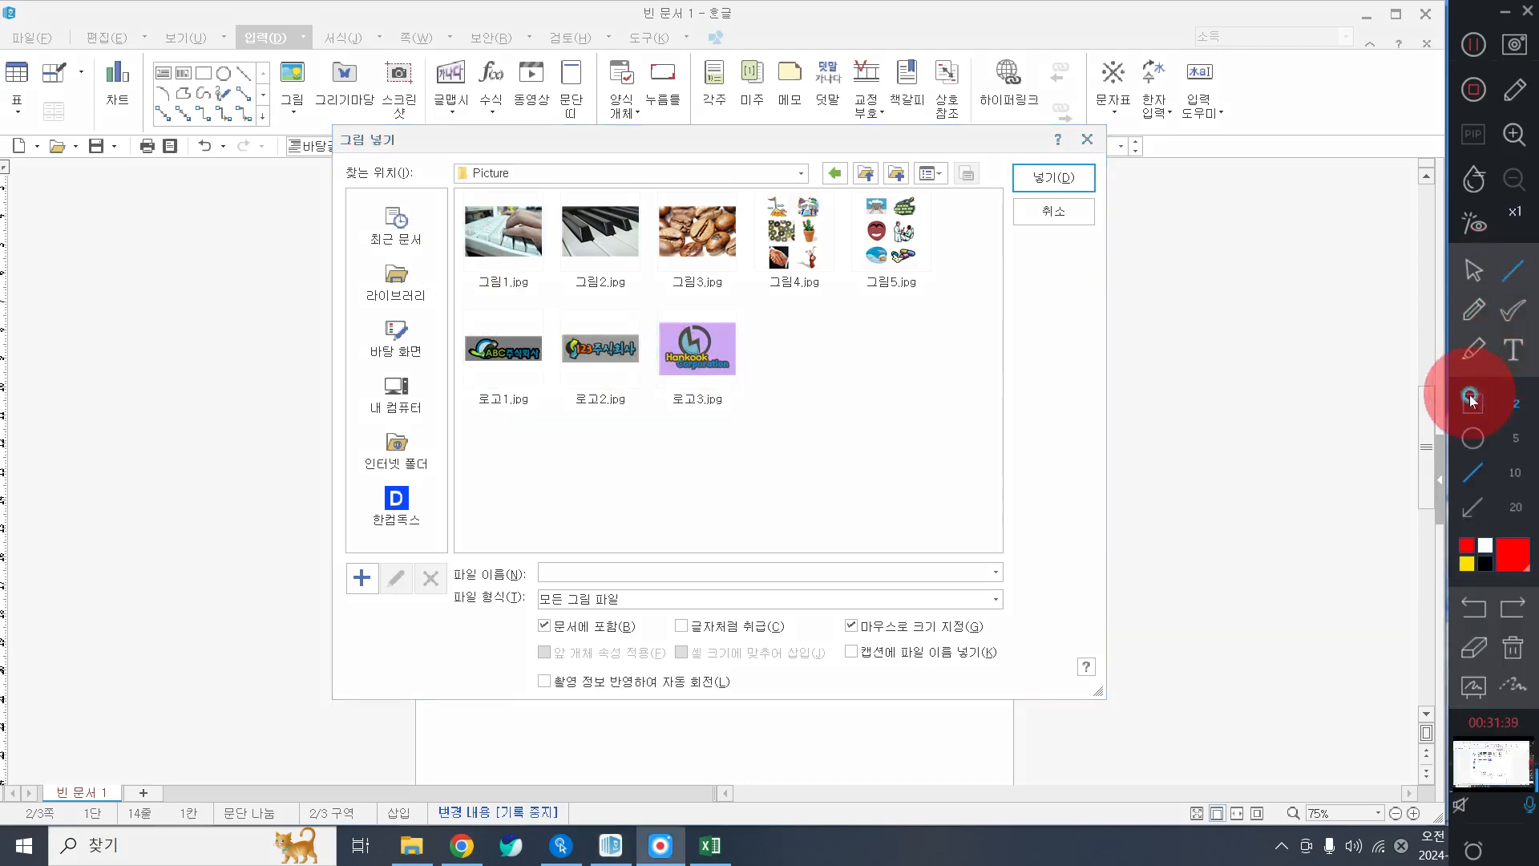
left_click(1515, 438)
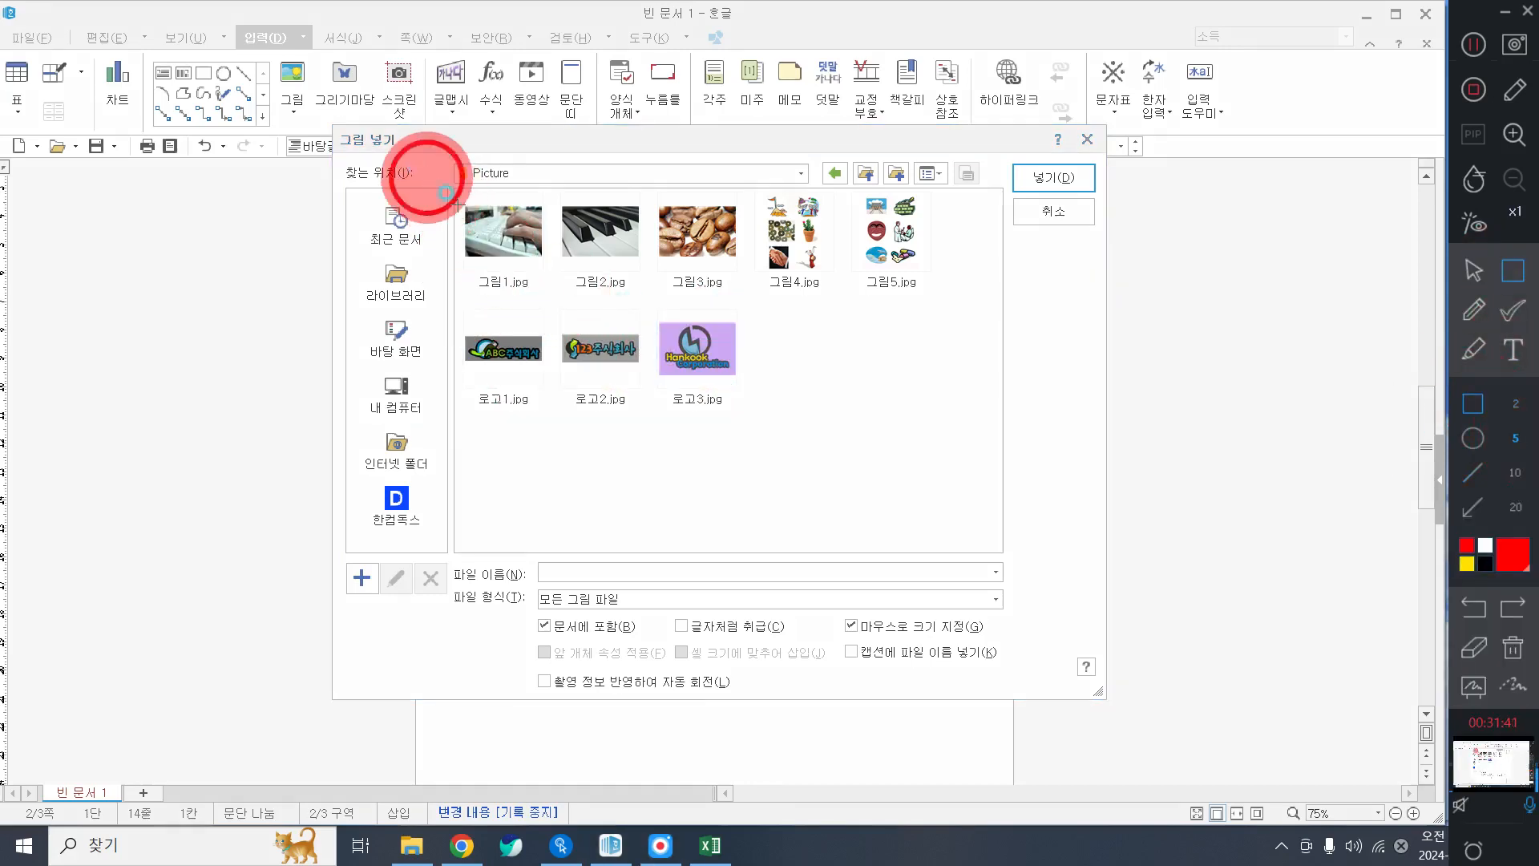
left_click_drag(426, 176, 1029, 566)
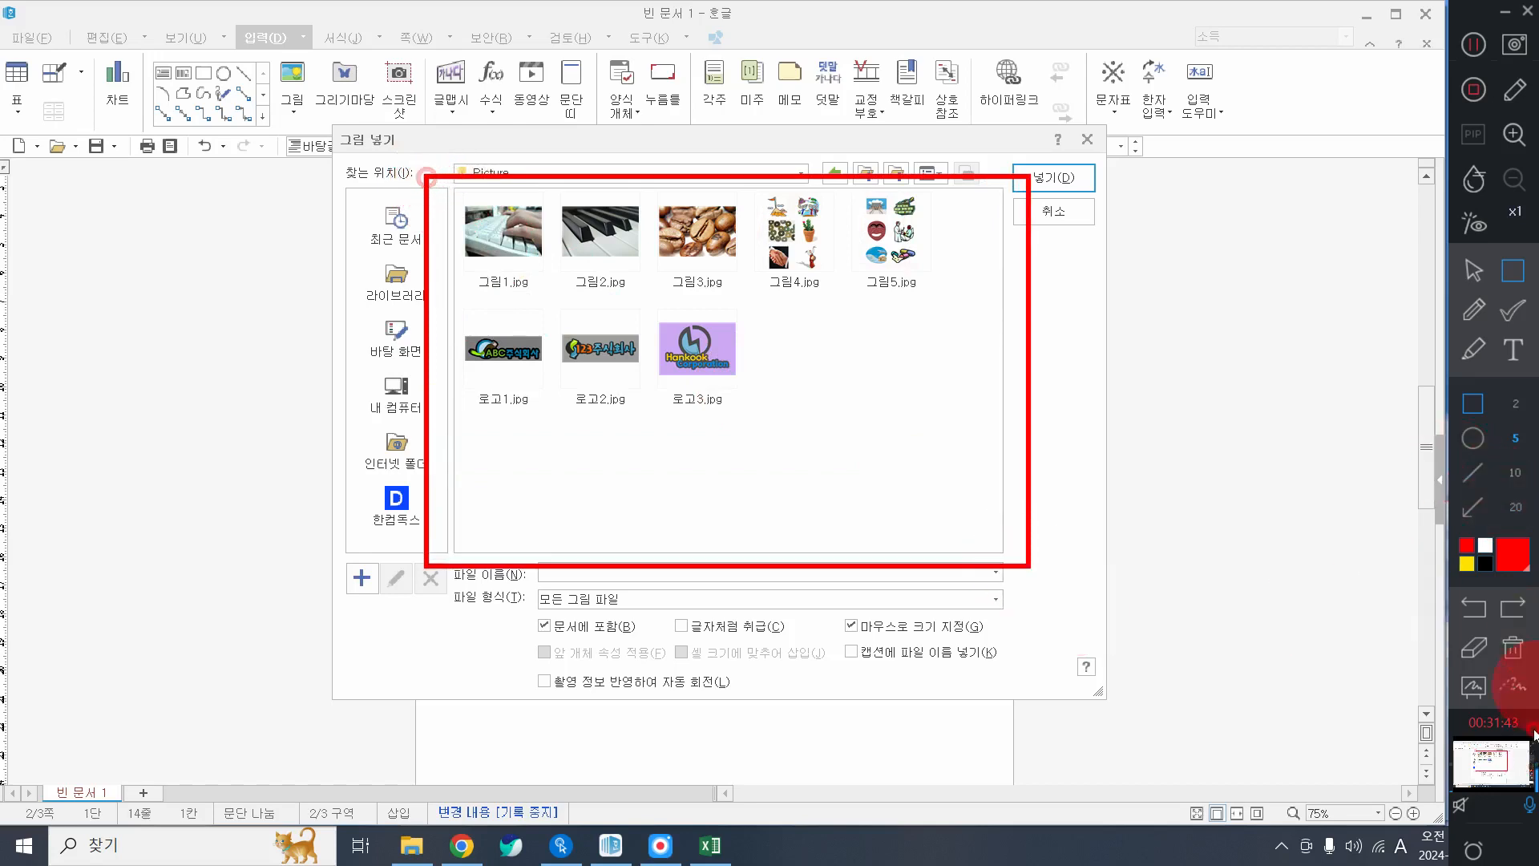
left_click(1512, 647)
left_click(1476, 277)
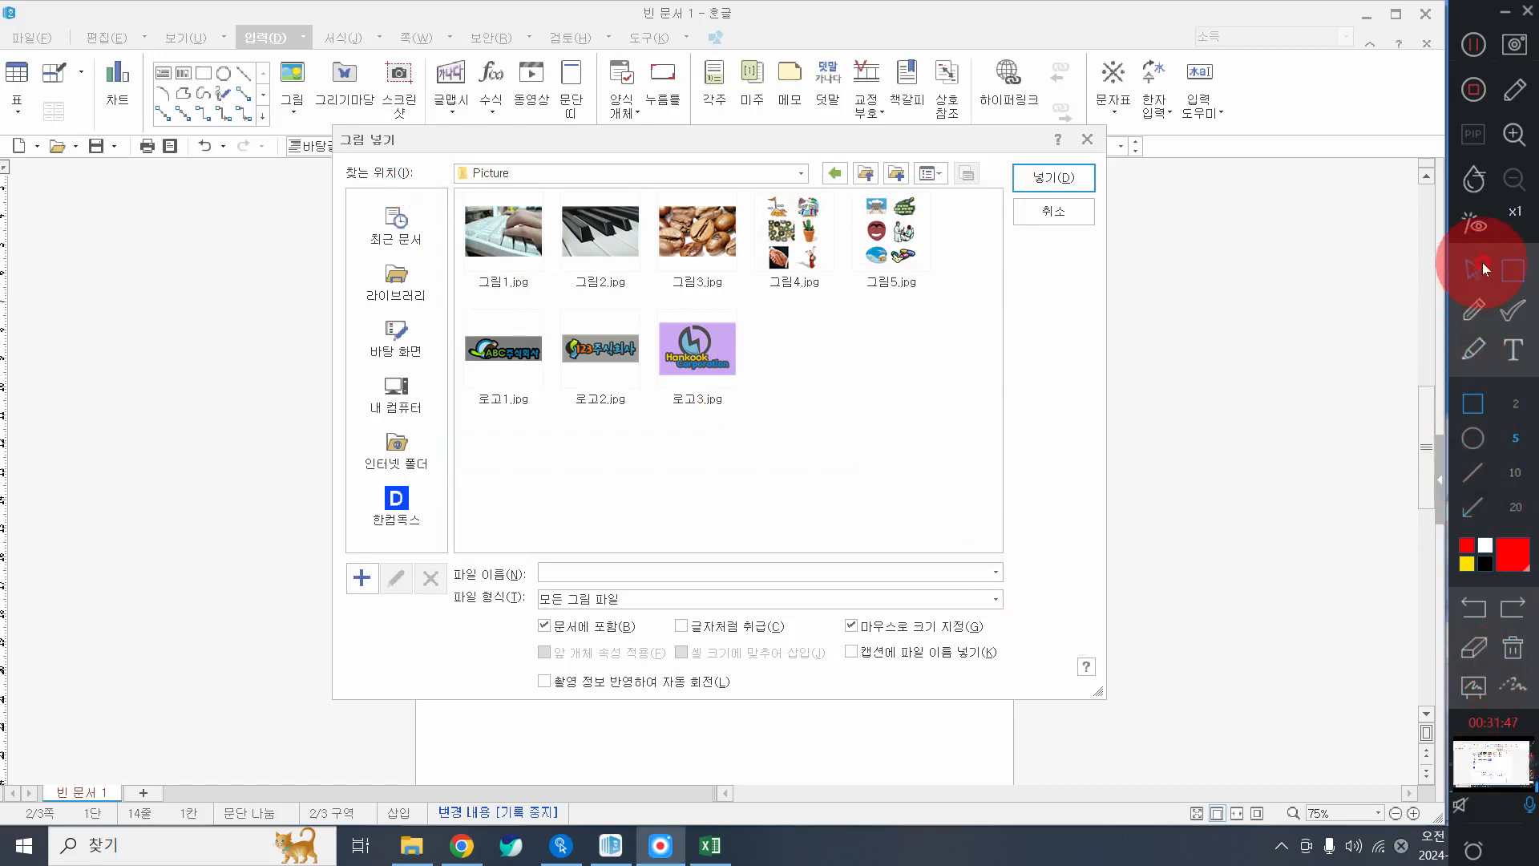
left_click(1482, 270)
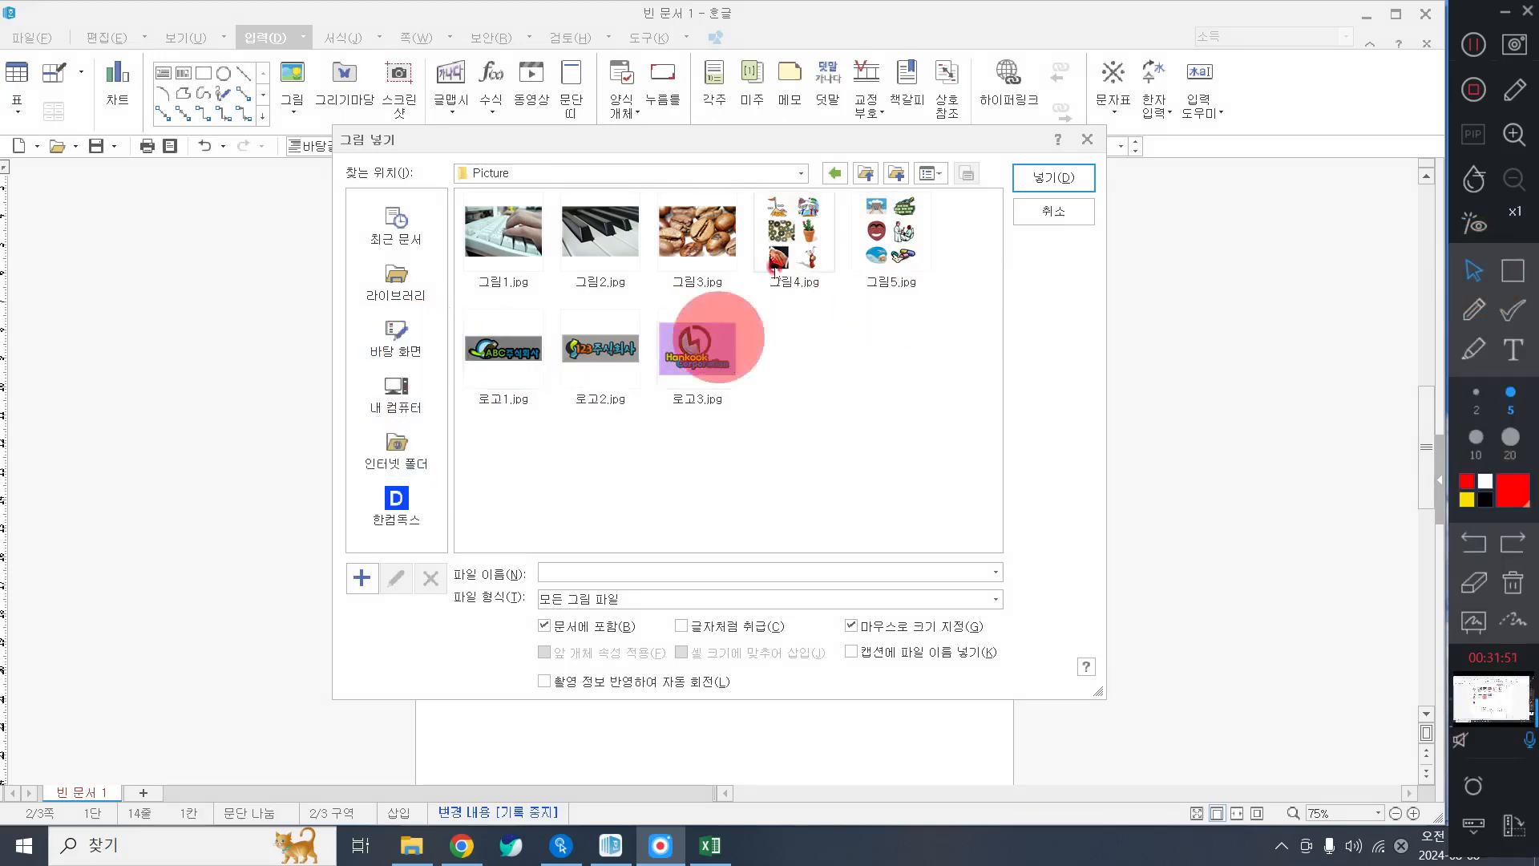
Toggle the picture dialog's file view between list and thumbnails.
left_click(930, 170)
left_click(929, 168)
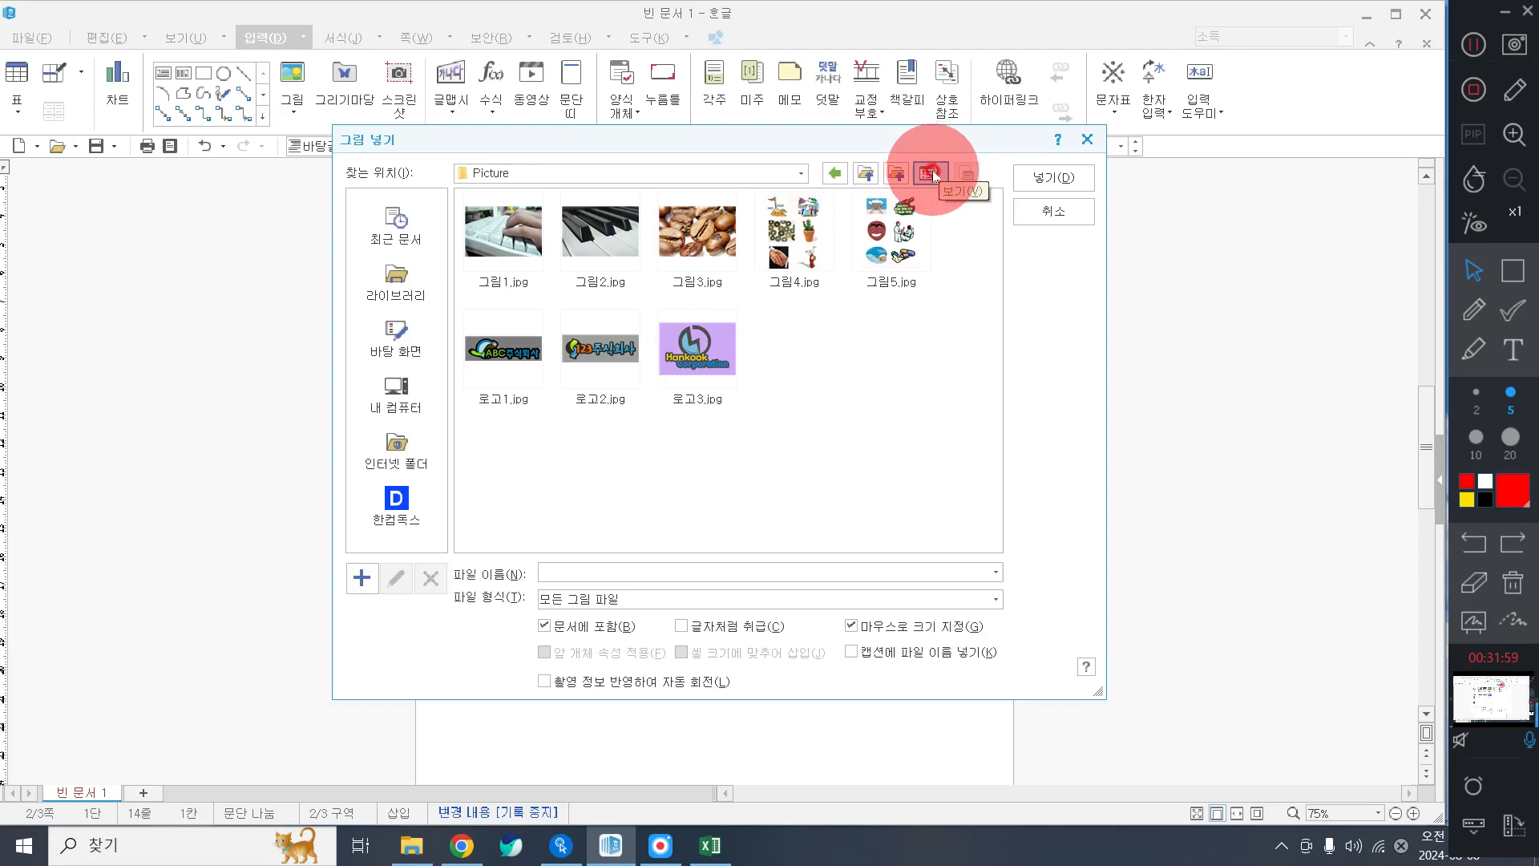
left_click(930, 172)
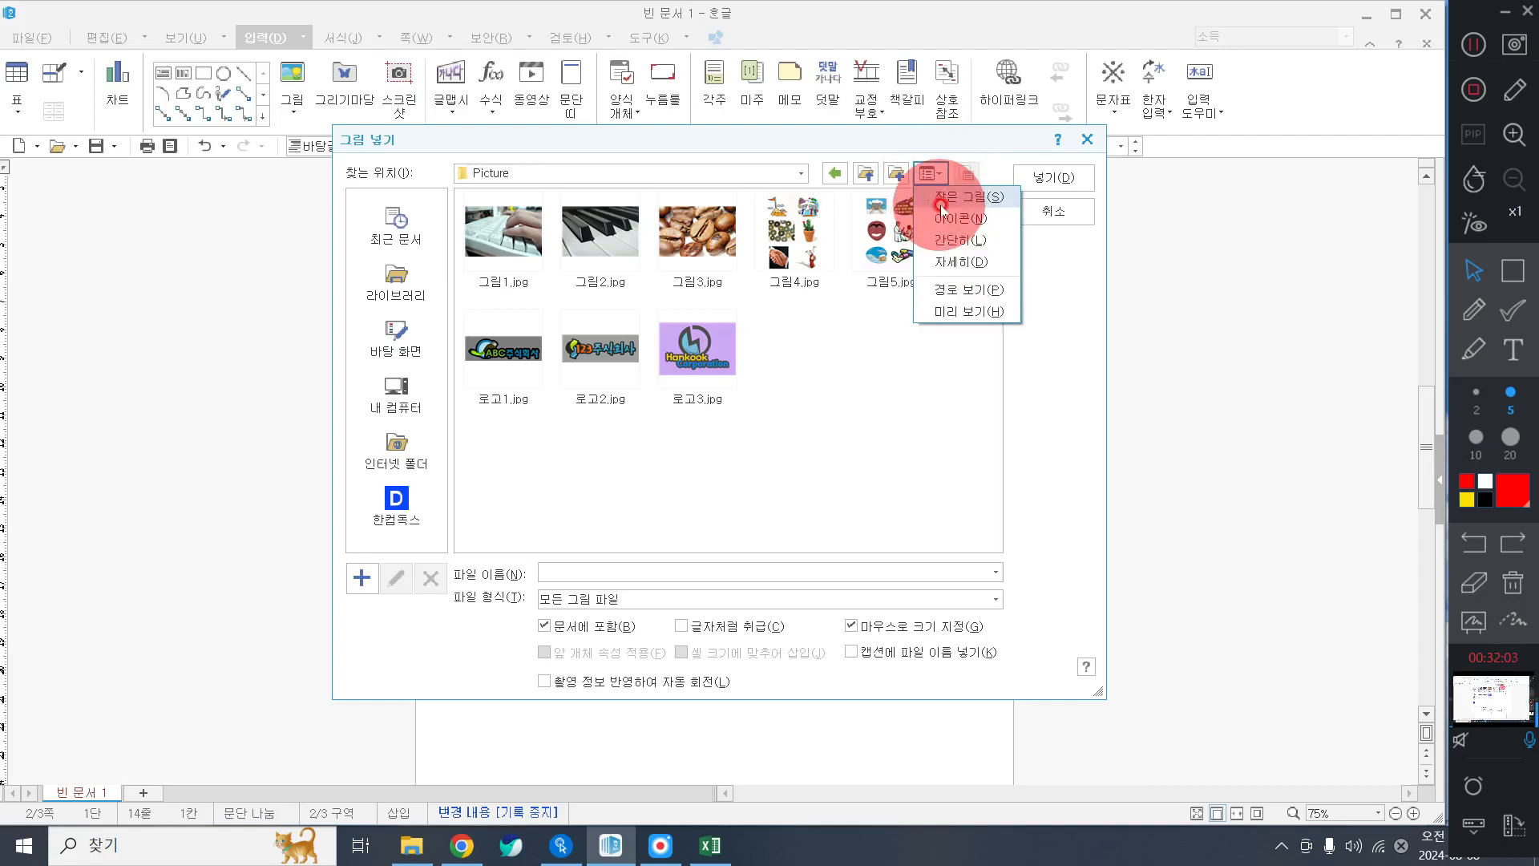
left_click(949, 241)
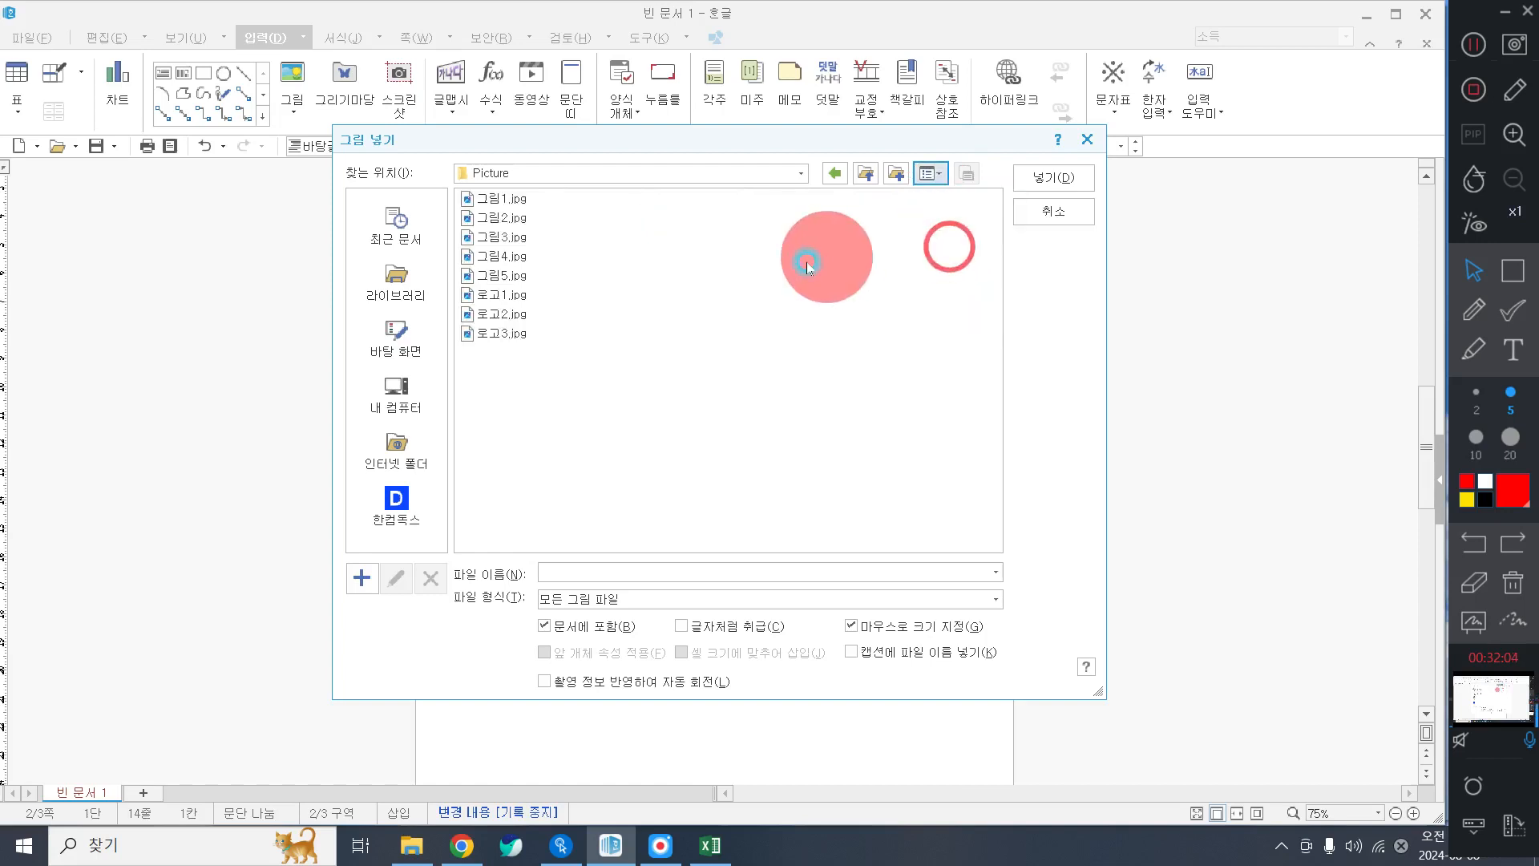
left_click(930, 172)
left_click(954, 191)
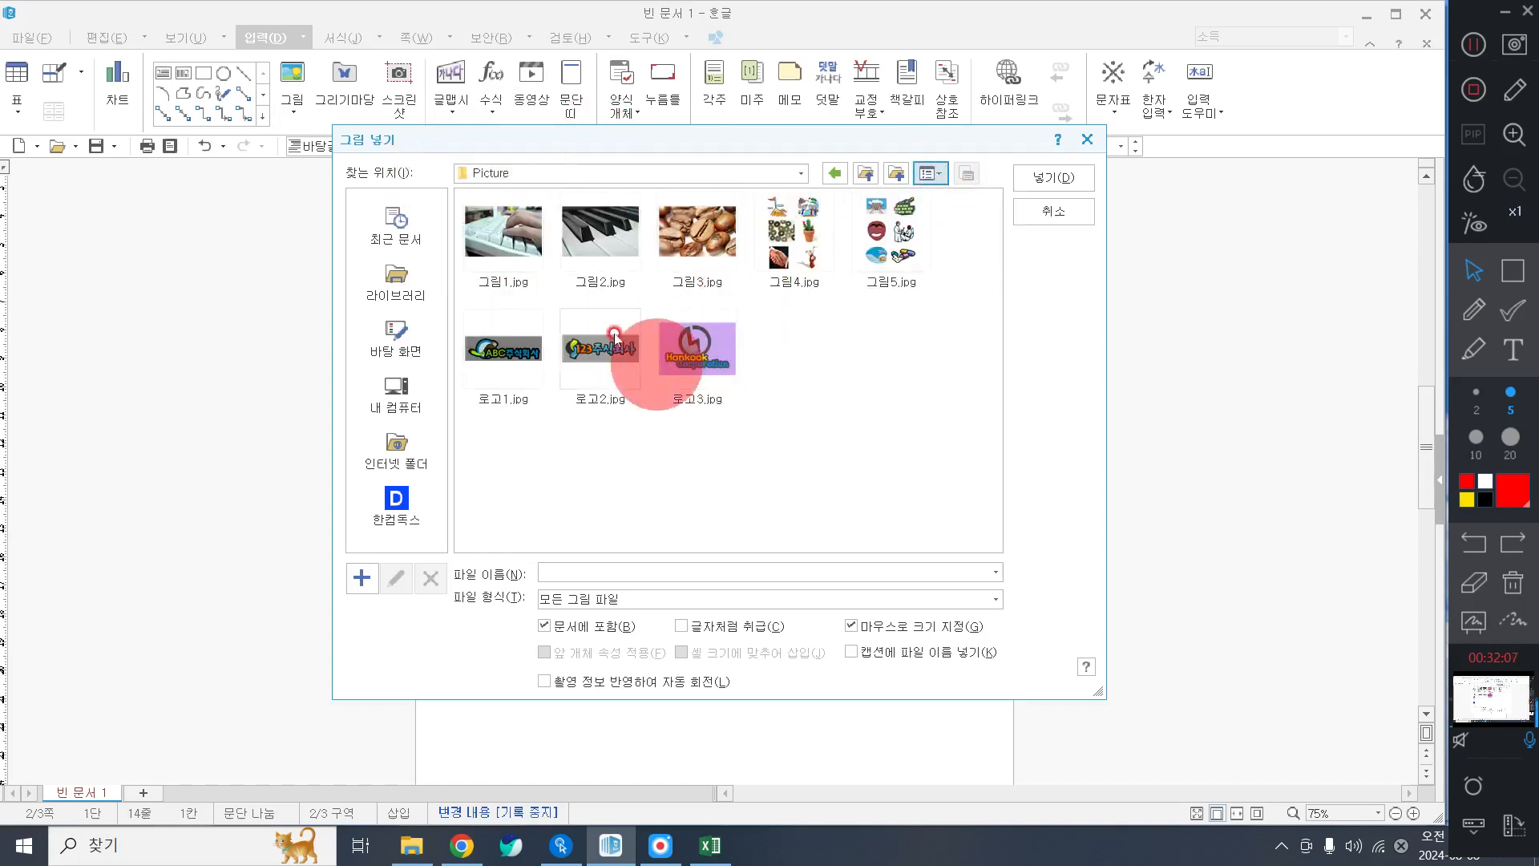
left_click(930, 172)
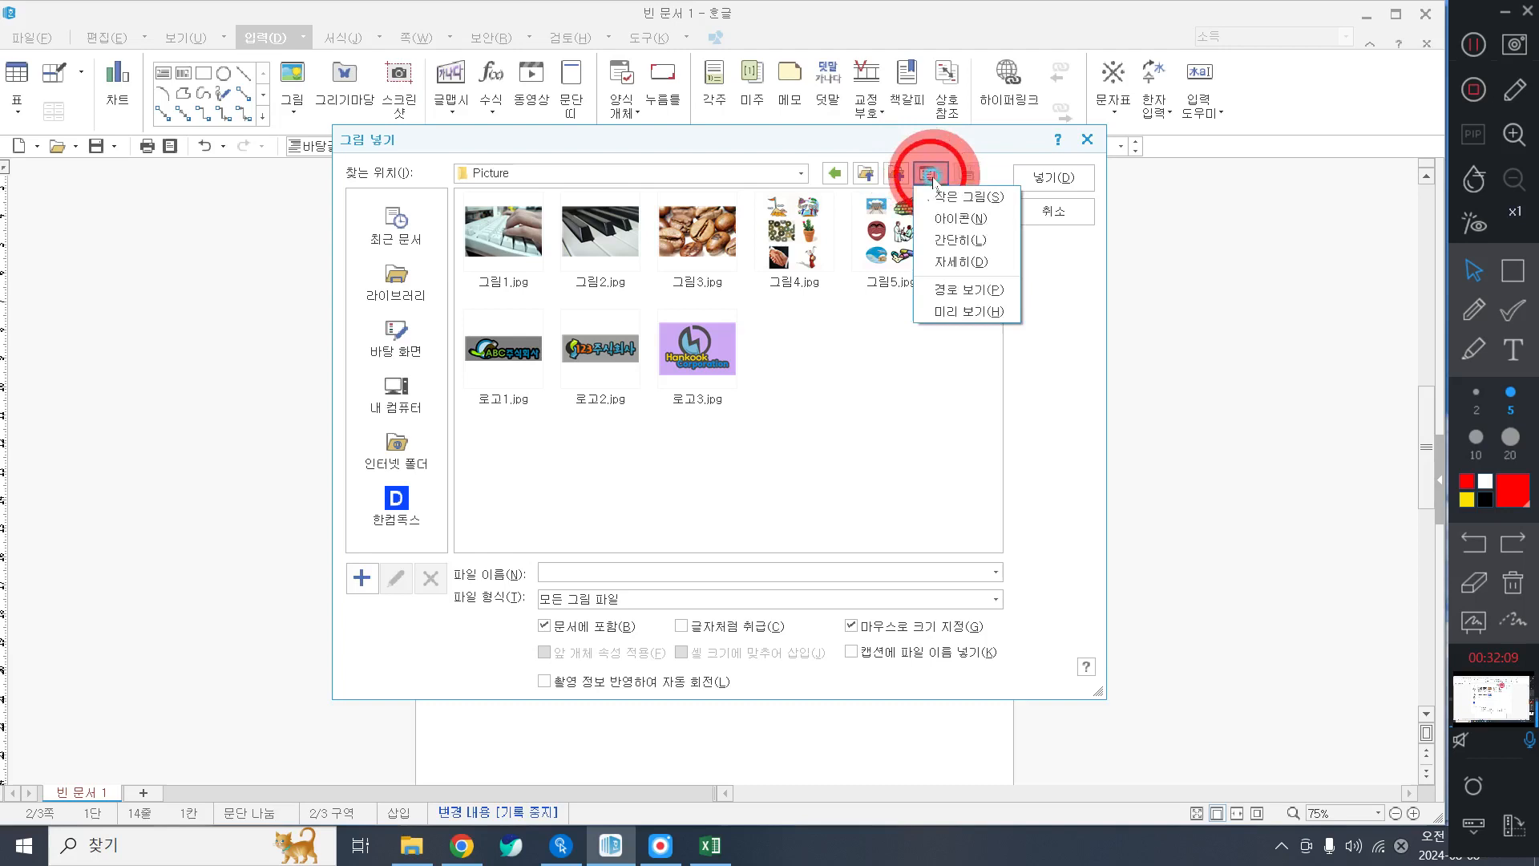
left_click(952, 239)
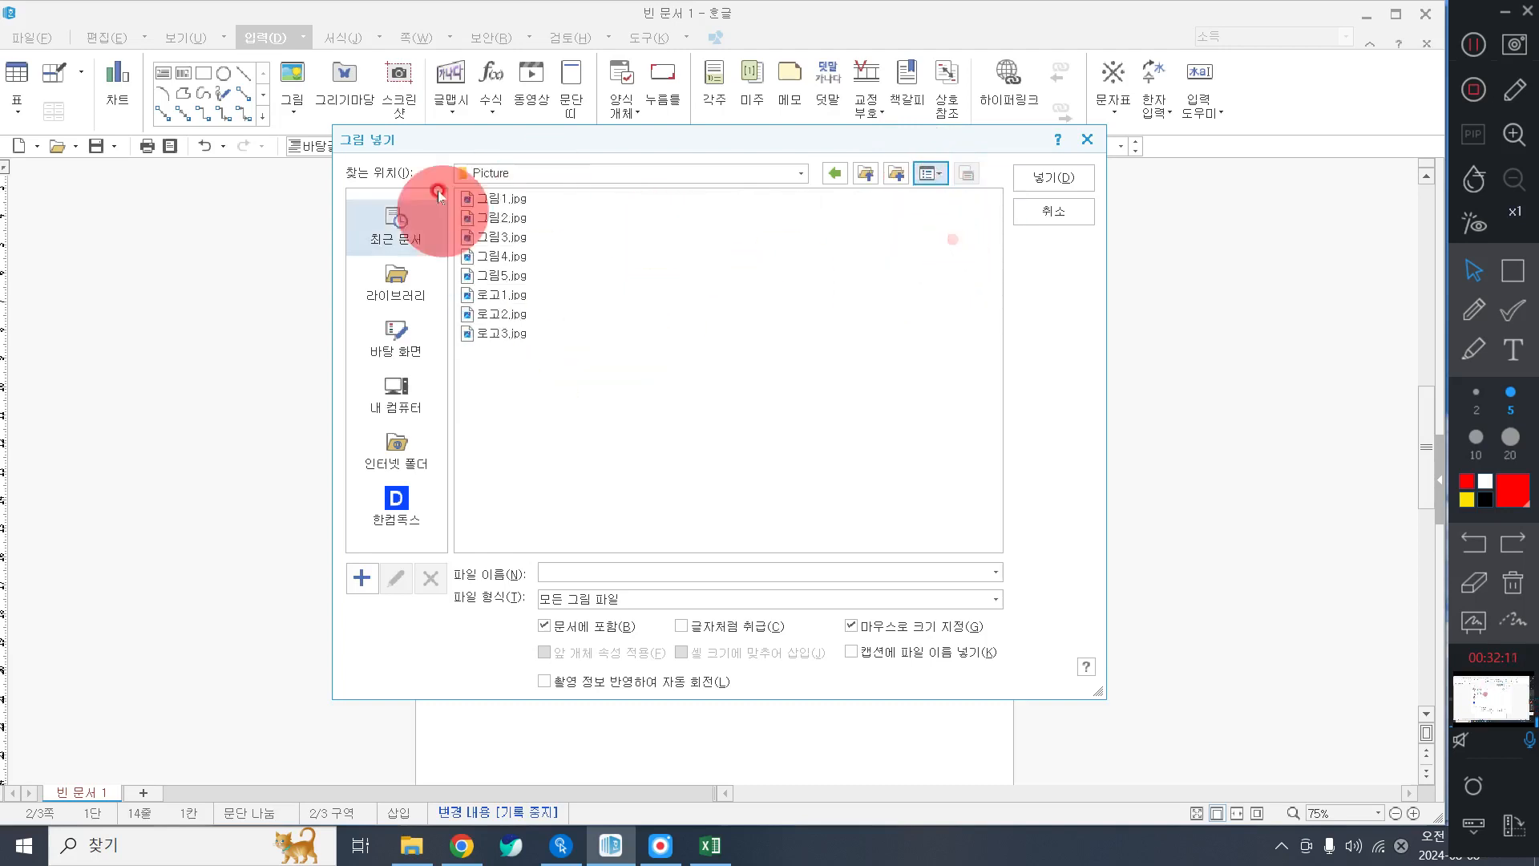
left_click(942, 181)
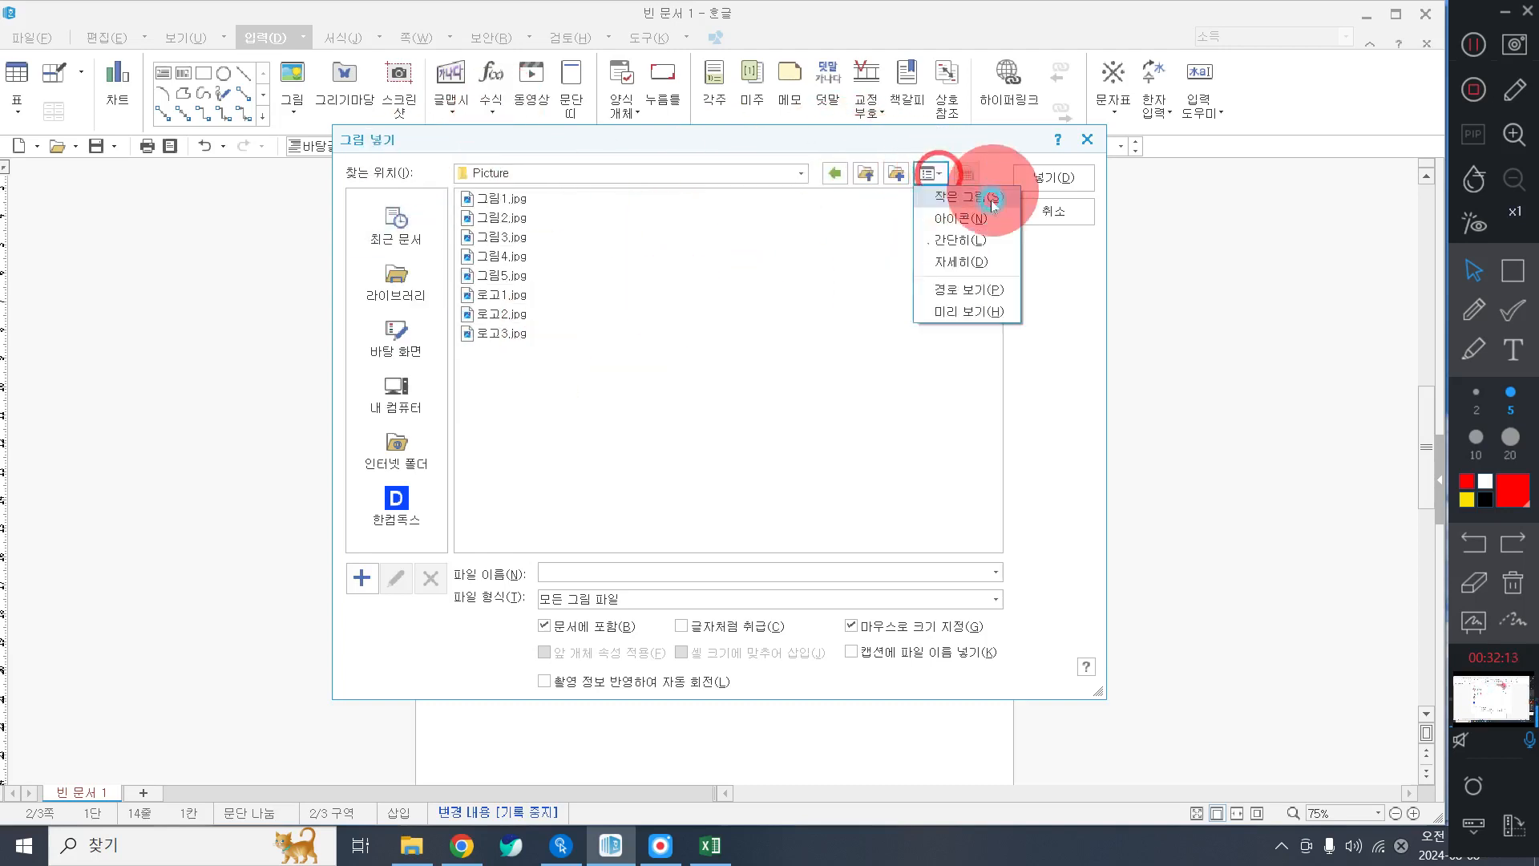
left_click(991, 197)
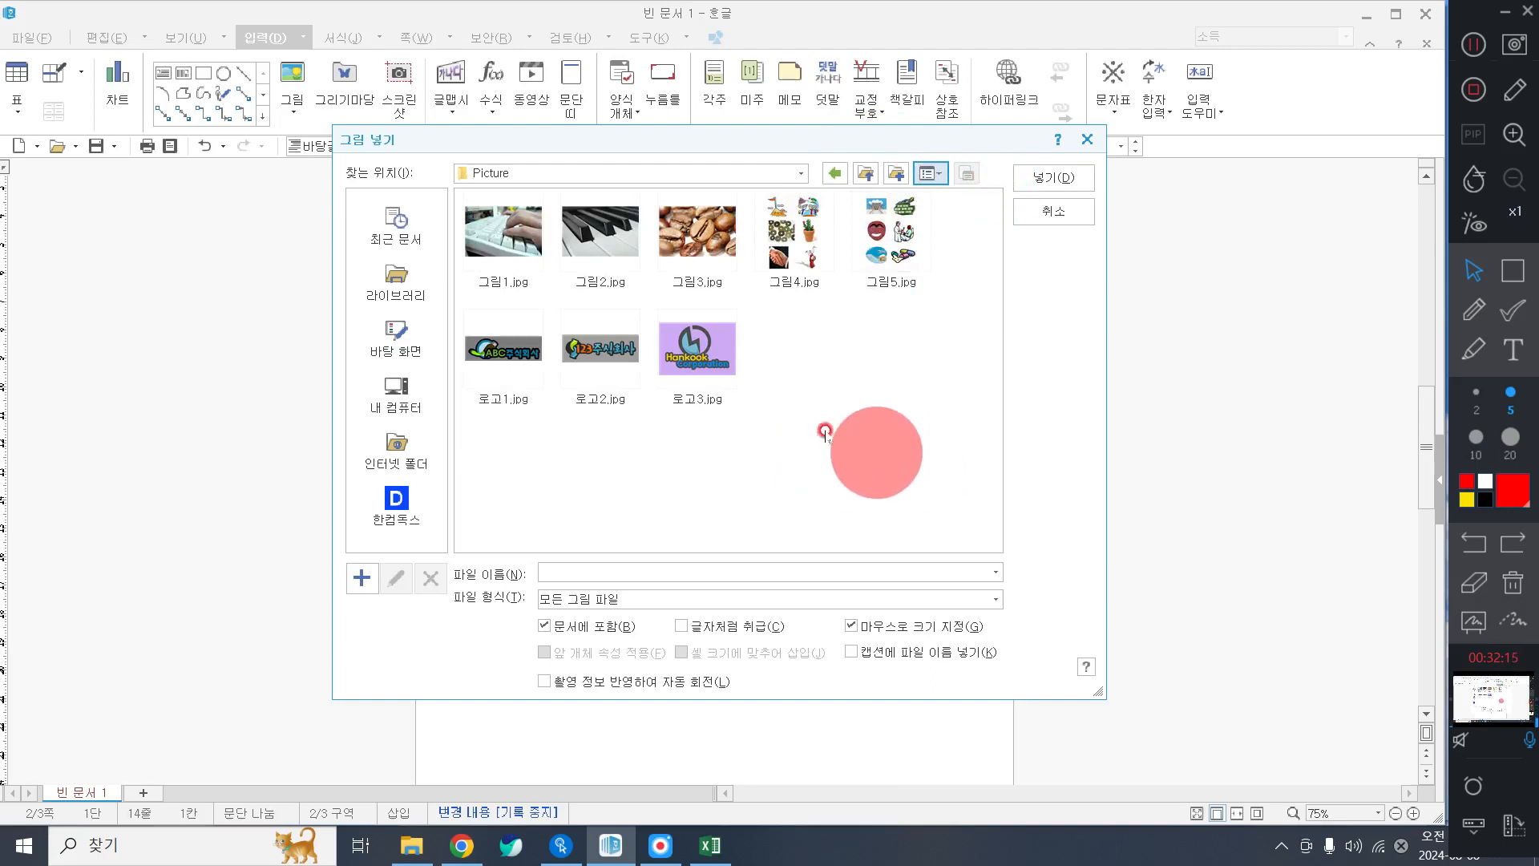
Insert 로고1.jpg embedded in the document and place it on the light-blue panel.
left_click(505, 357)
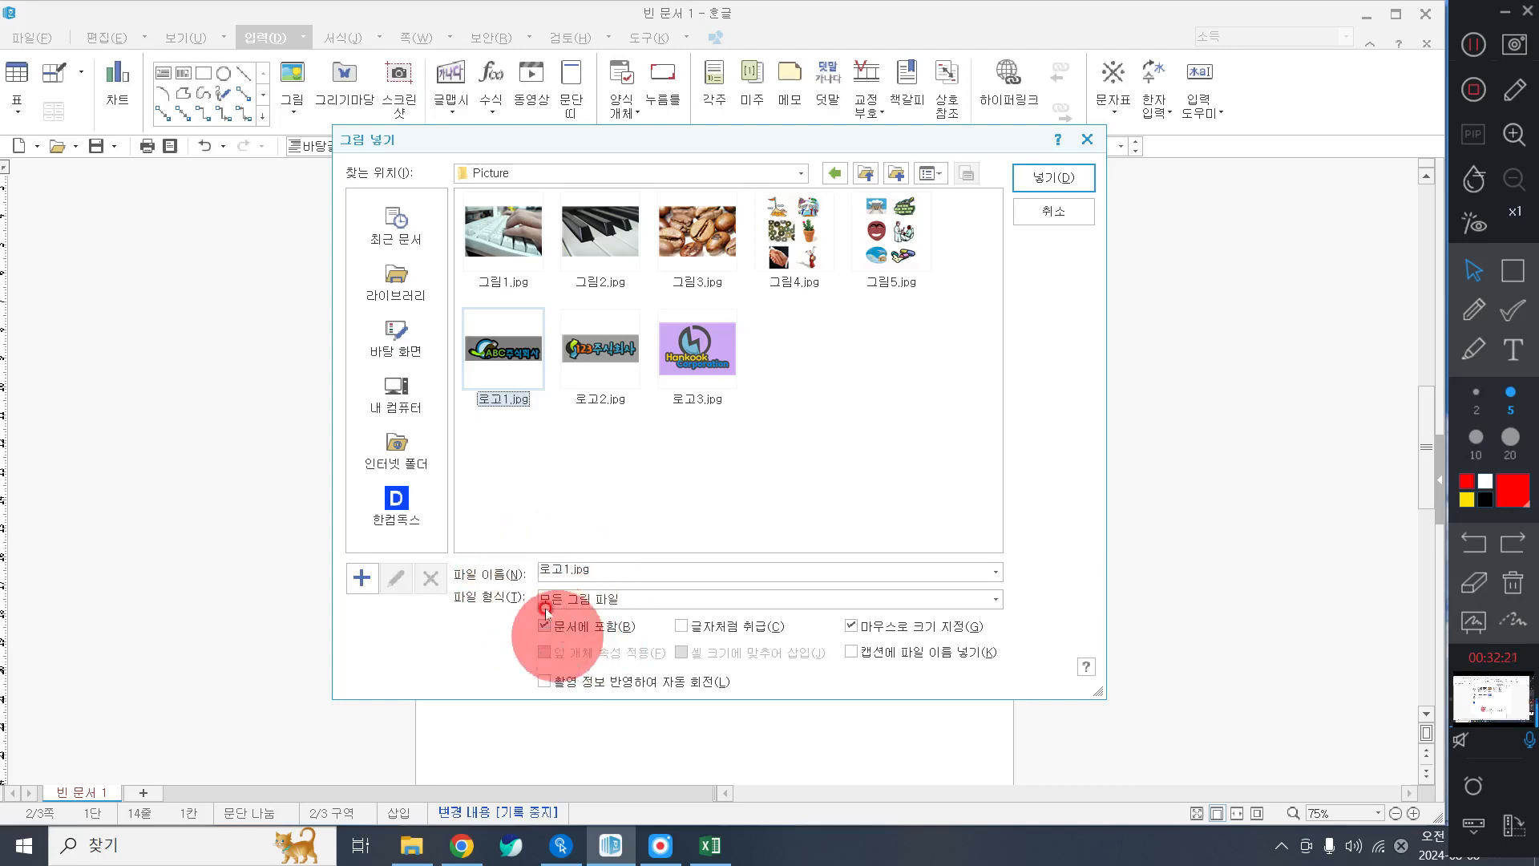
left_click(1036, 178)
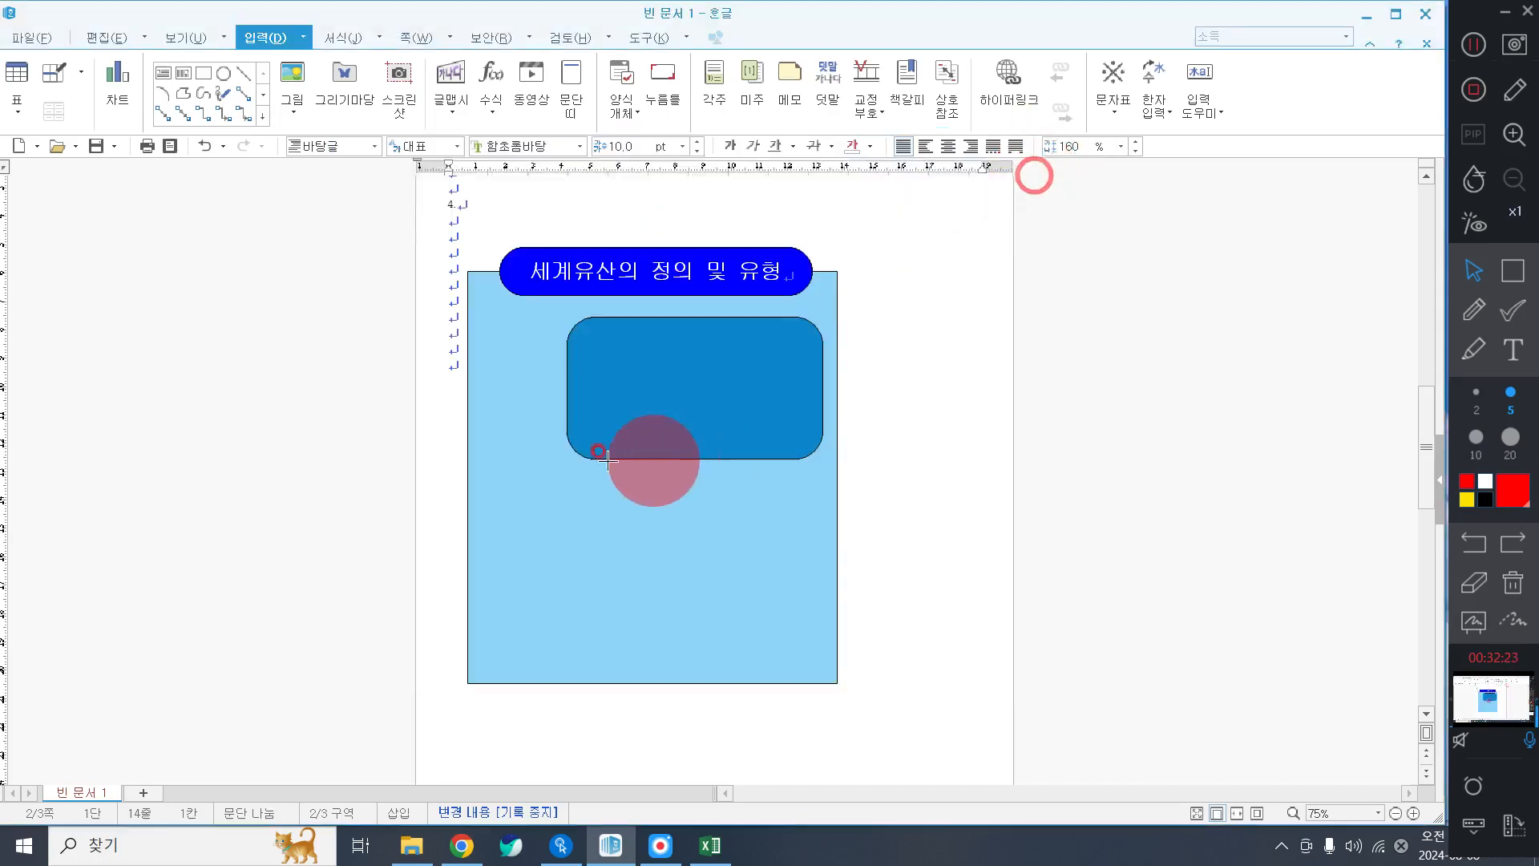
left_click(486, 396)
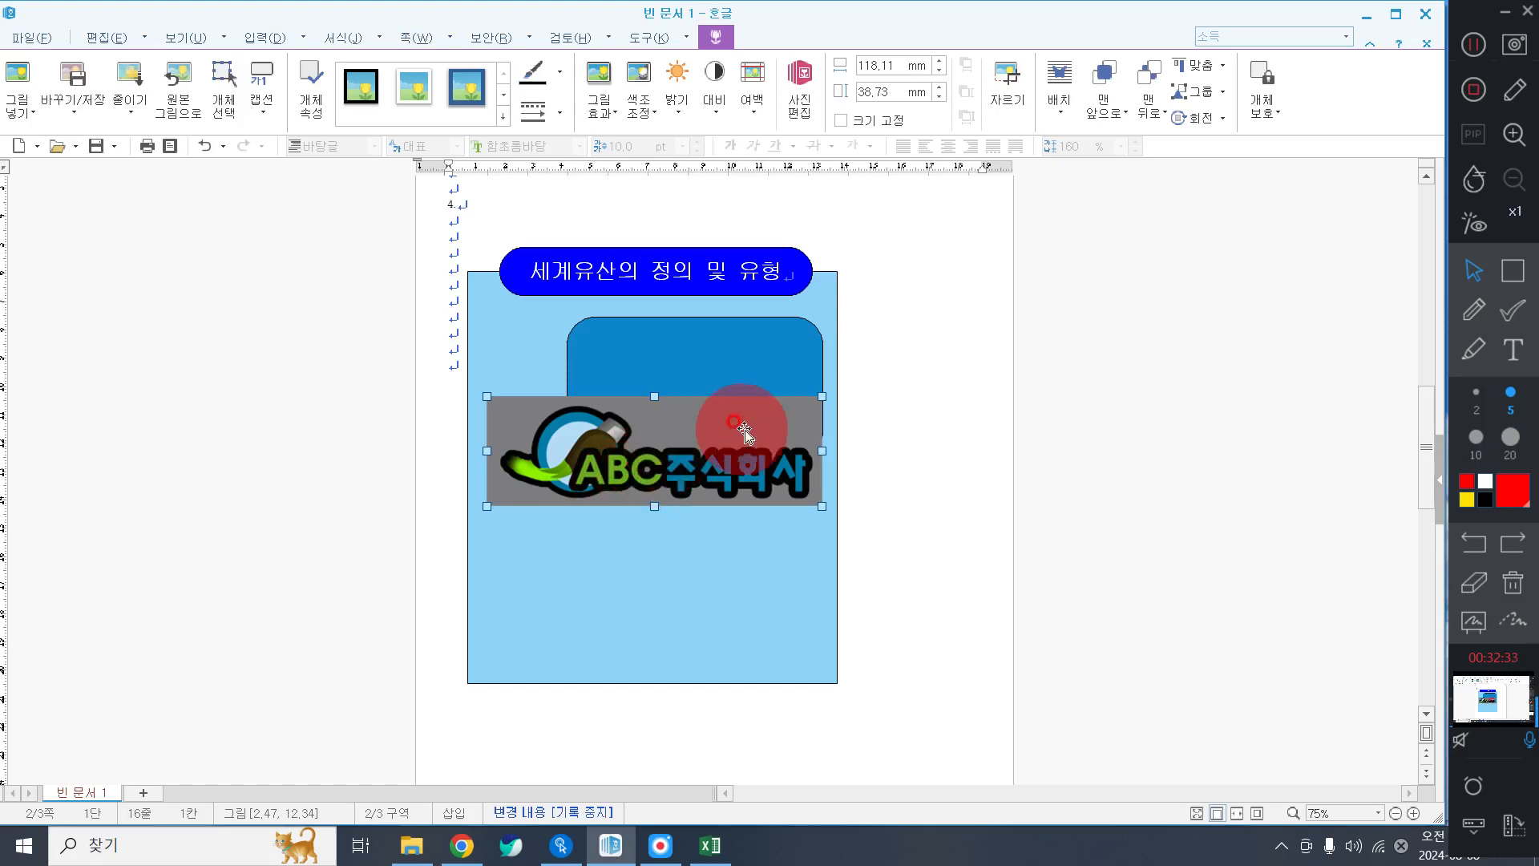
left_click(684, 458)
Resize the logo to 40 × 30 mm and lock its size.
double_click(685, 457)
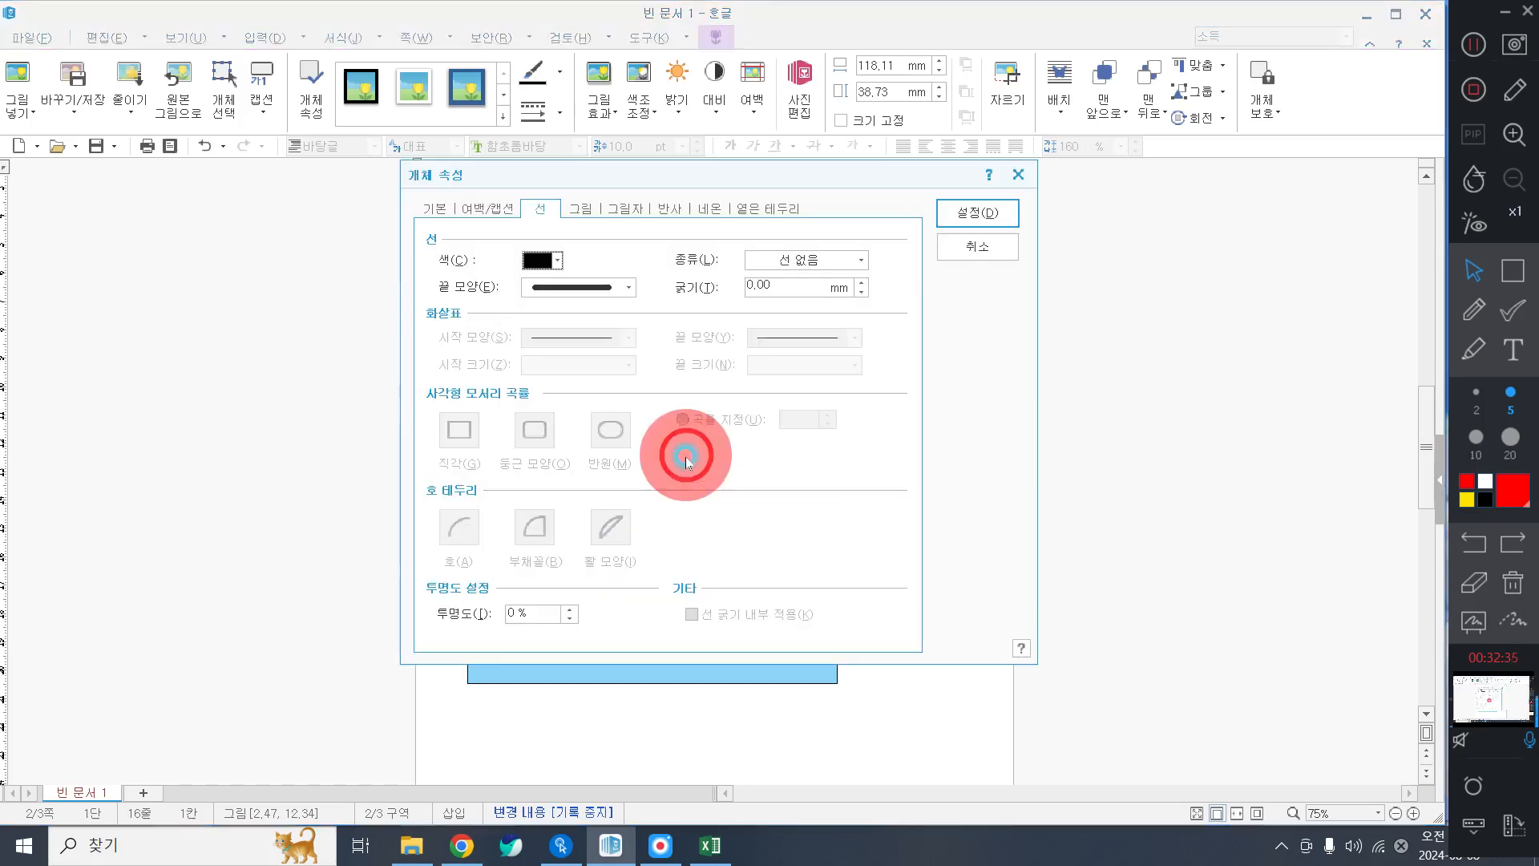
left_click(434, 211)
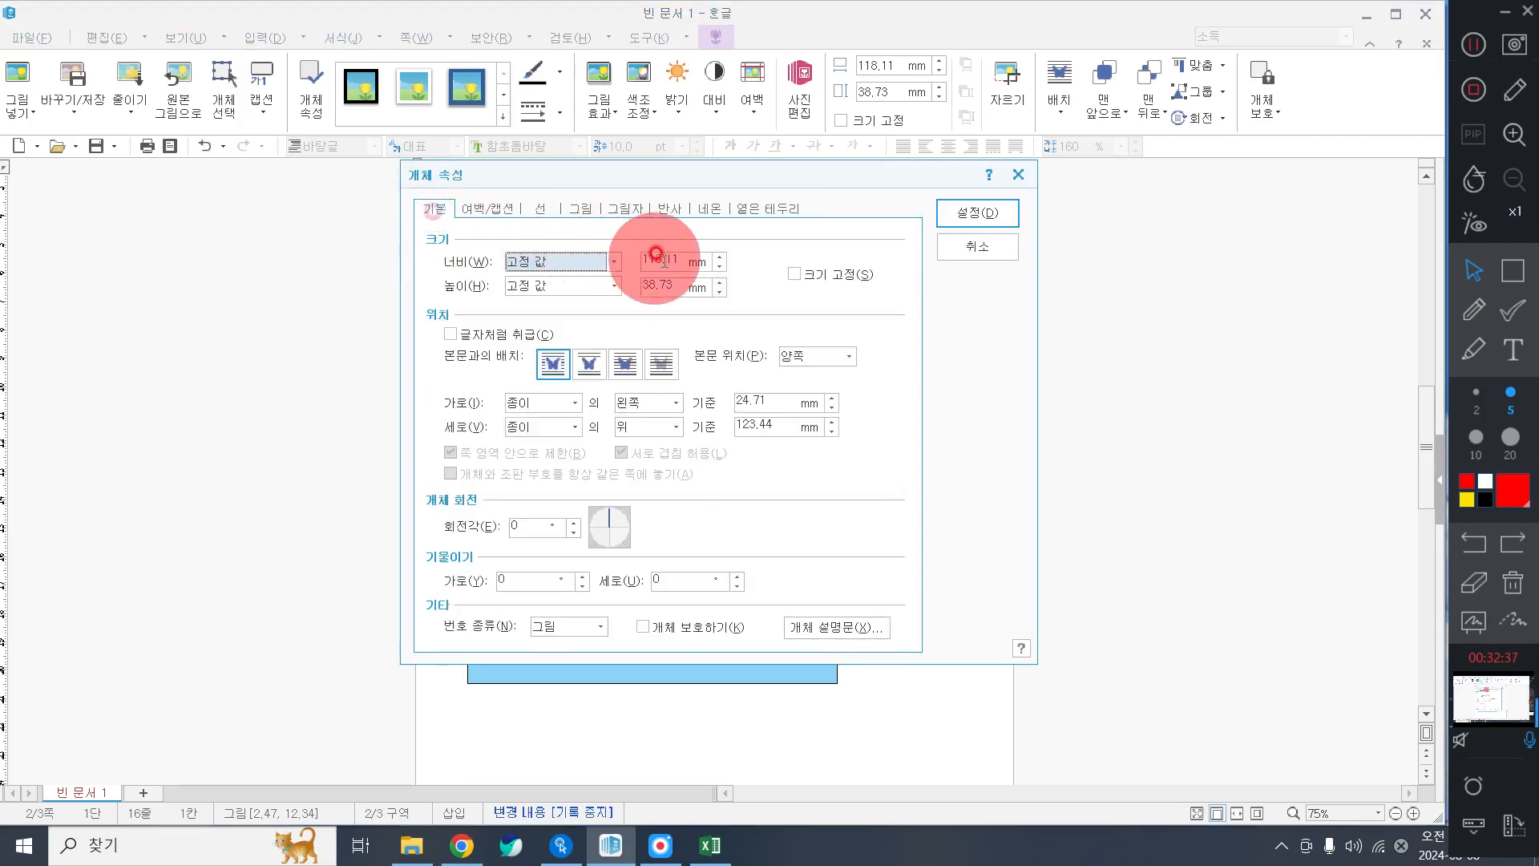
left_click(674, 261)
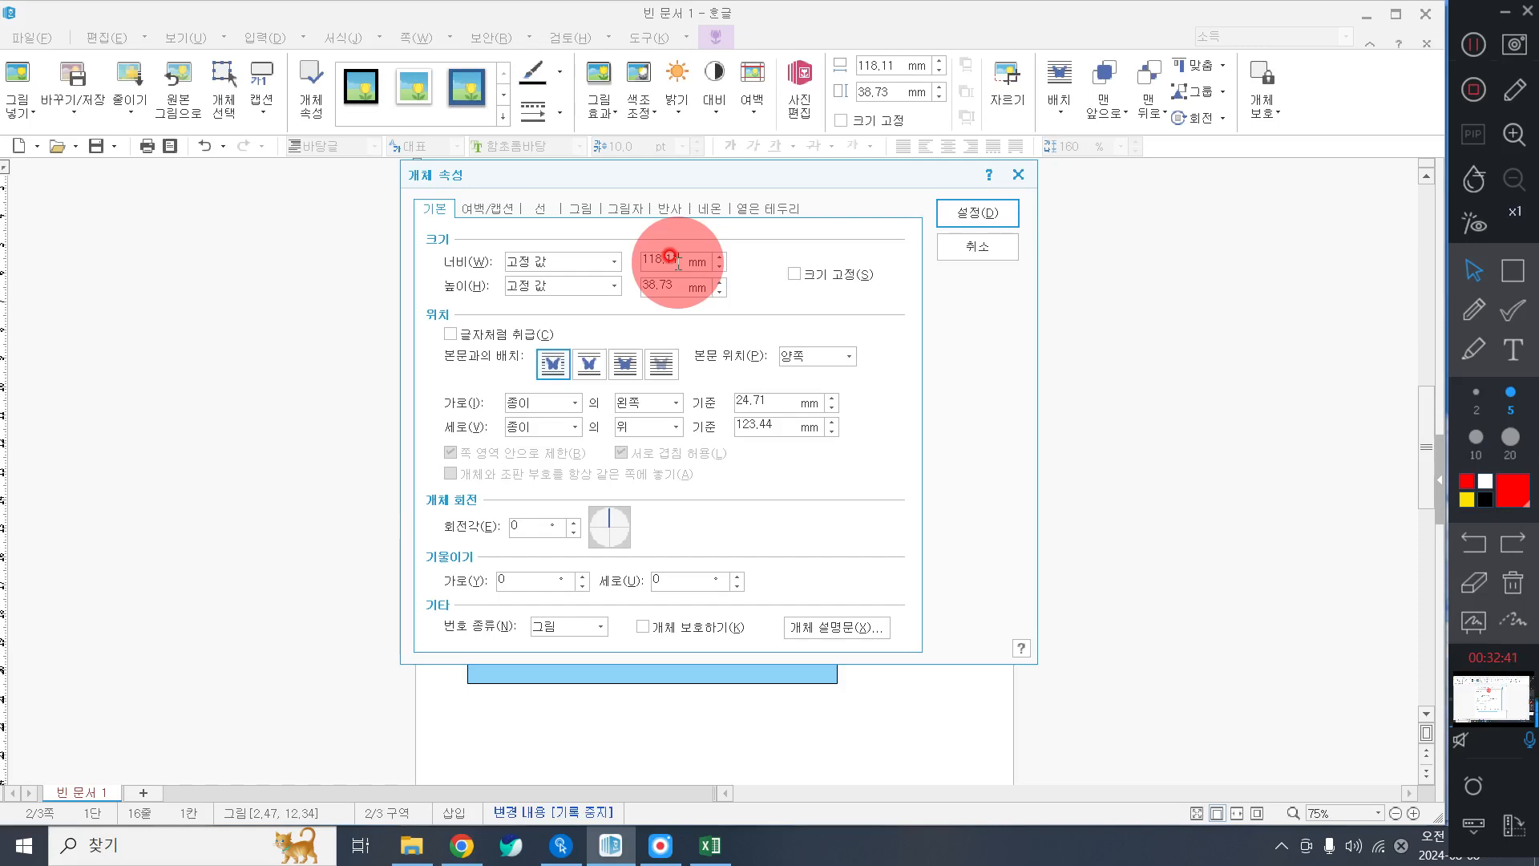
double_click(676, 259)
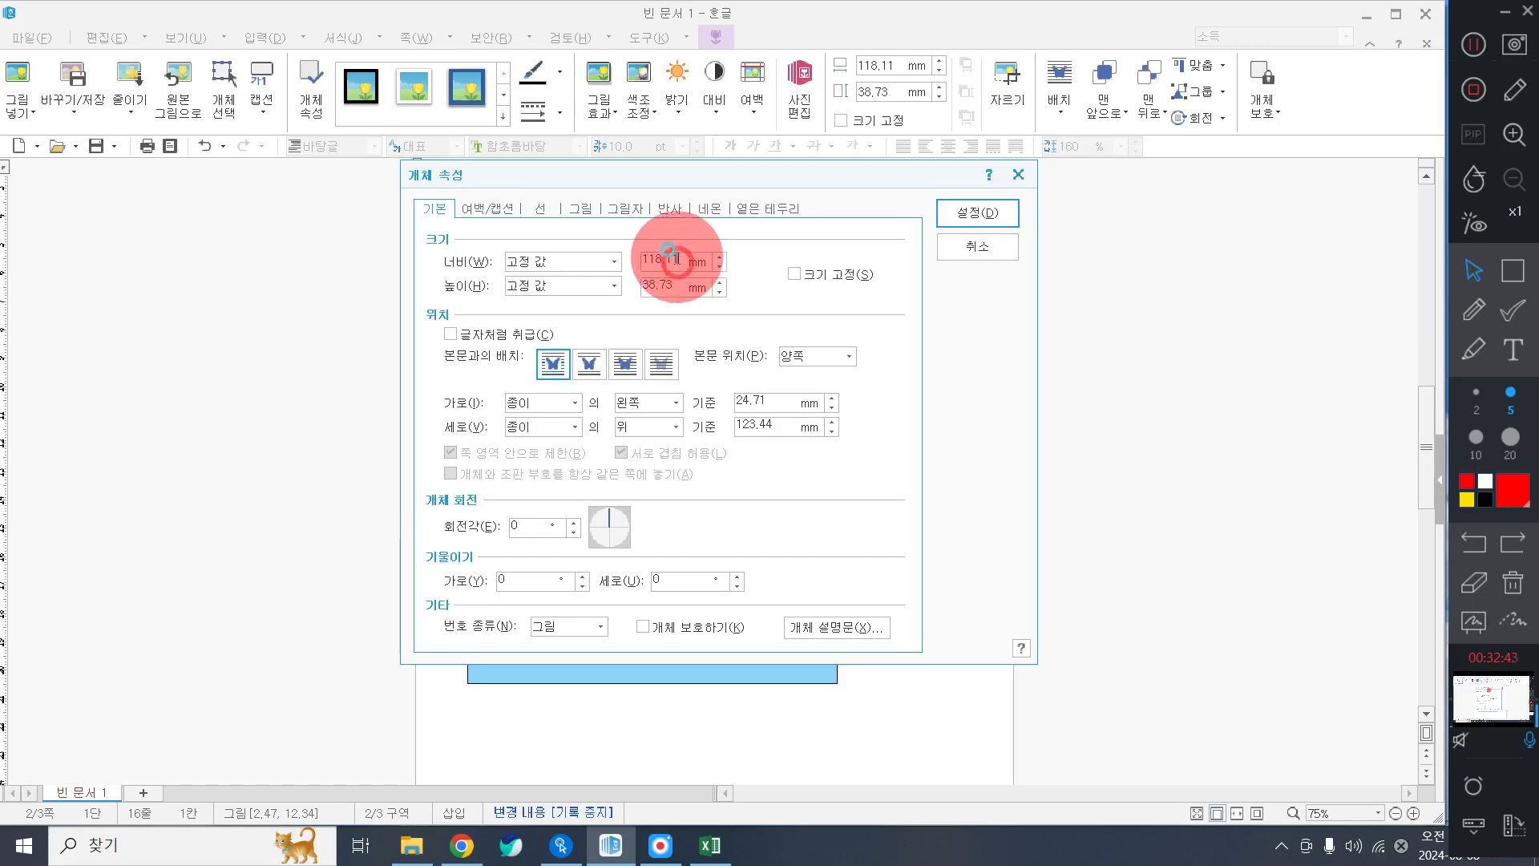
type("40")
key("Tab")
key("Tab")
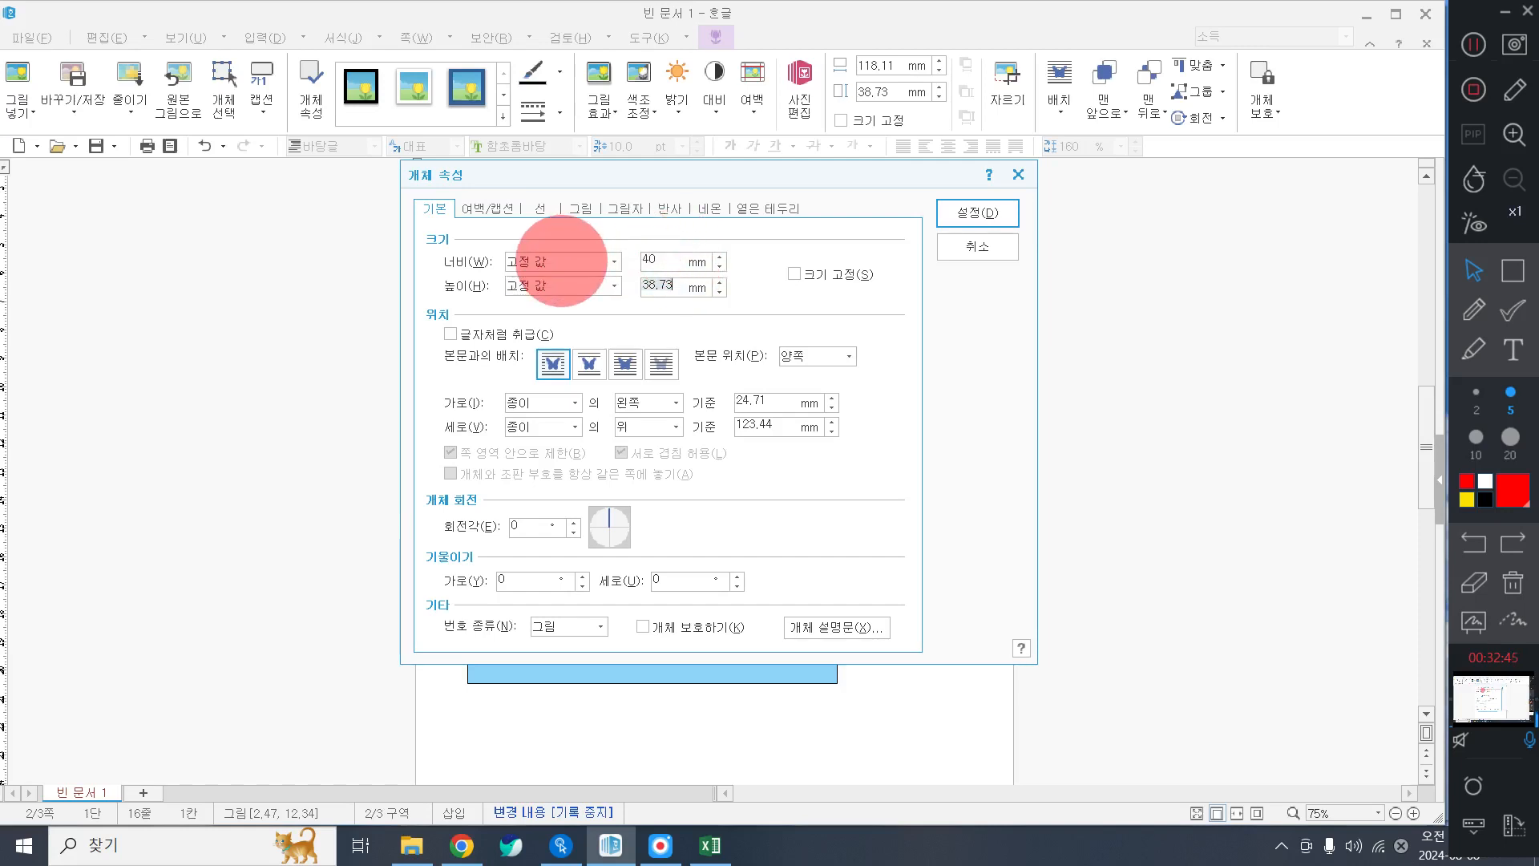
type("20")
key("BackSpace")
key("BackSpace")
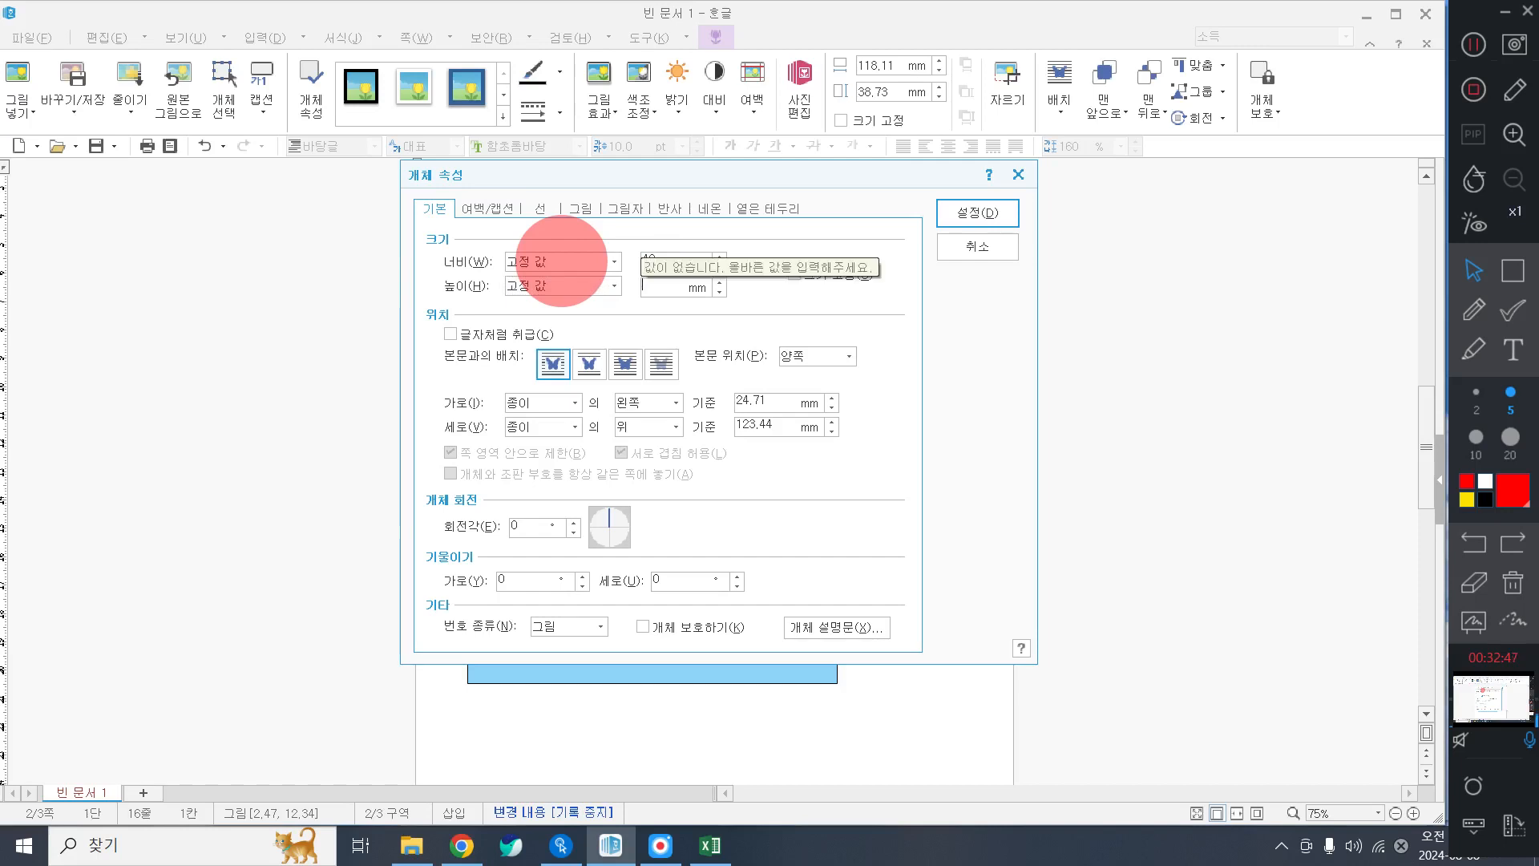
type("30")
key("space")
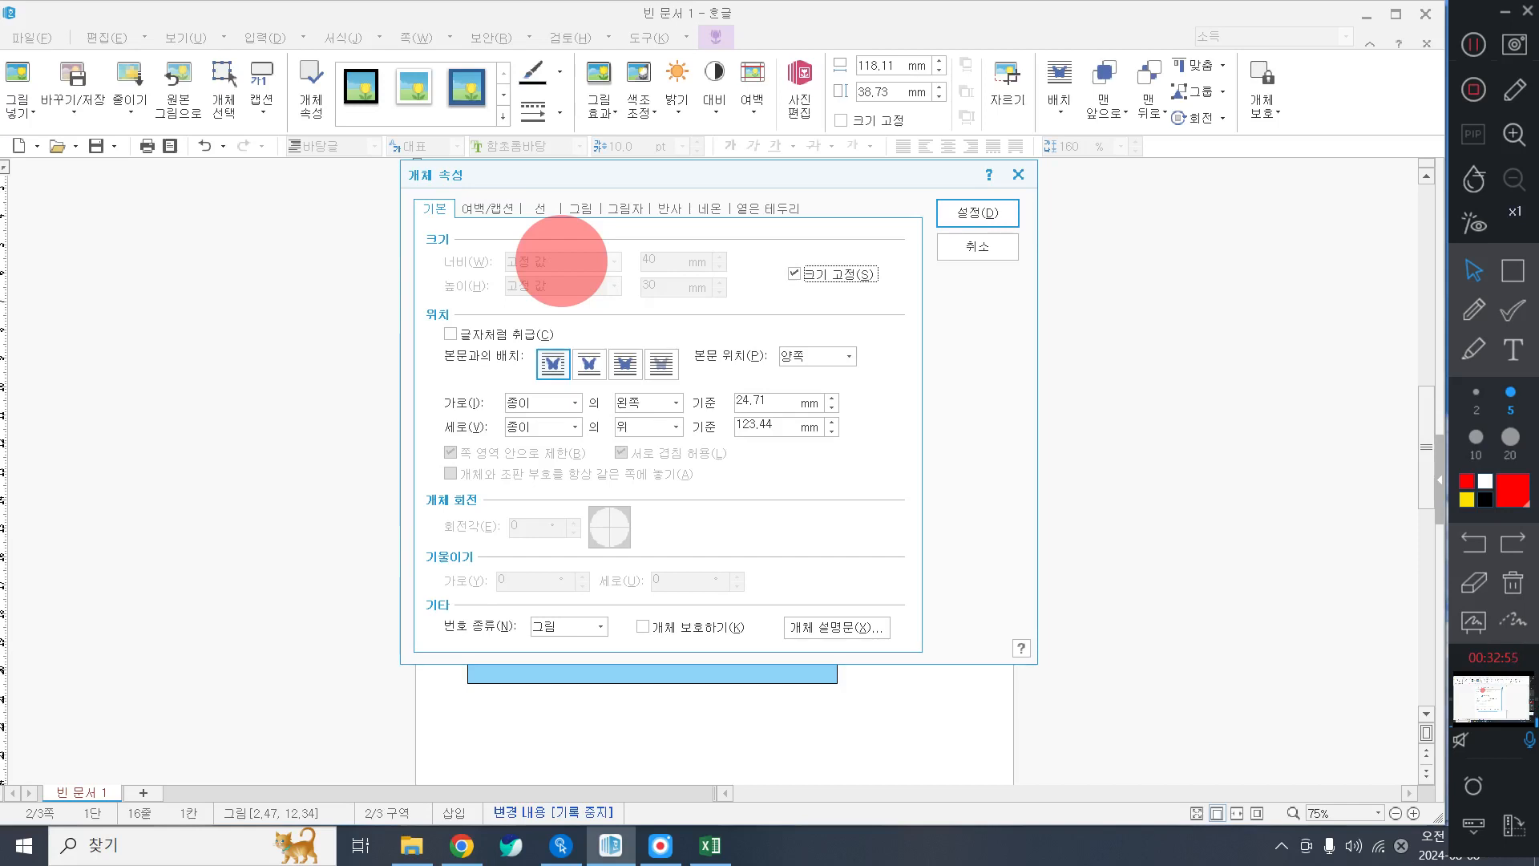
Make the logo grayscale and move it over the dark-blue box's left edge.
left_click(548, 210)
left_click(575, 210)
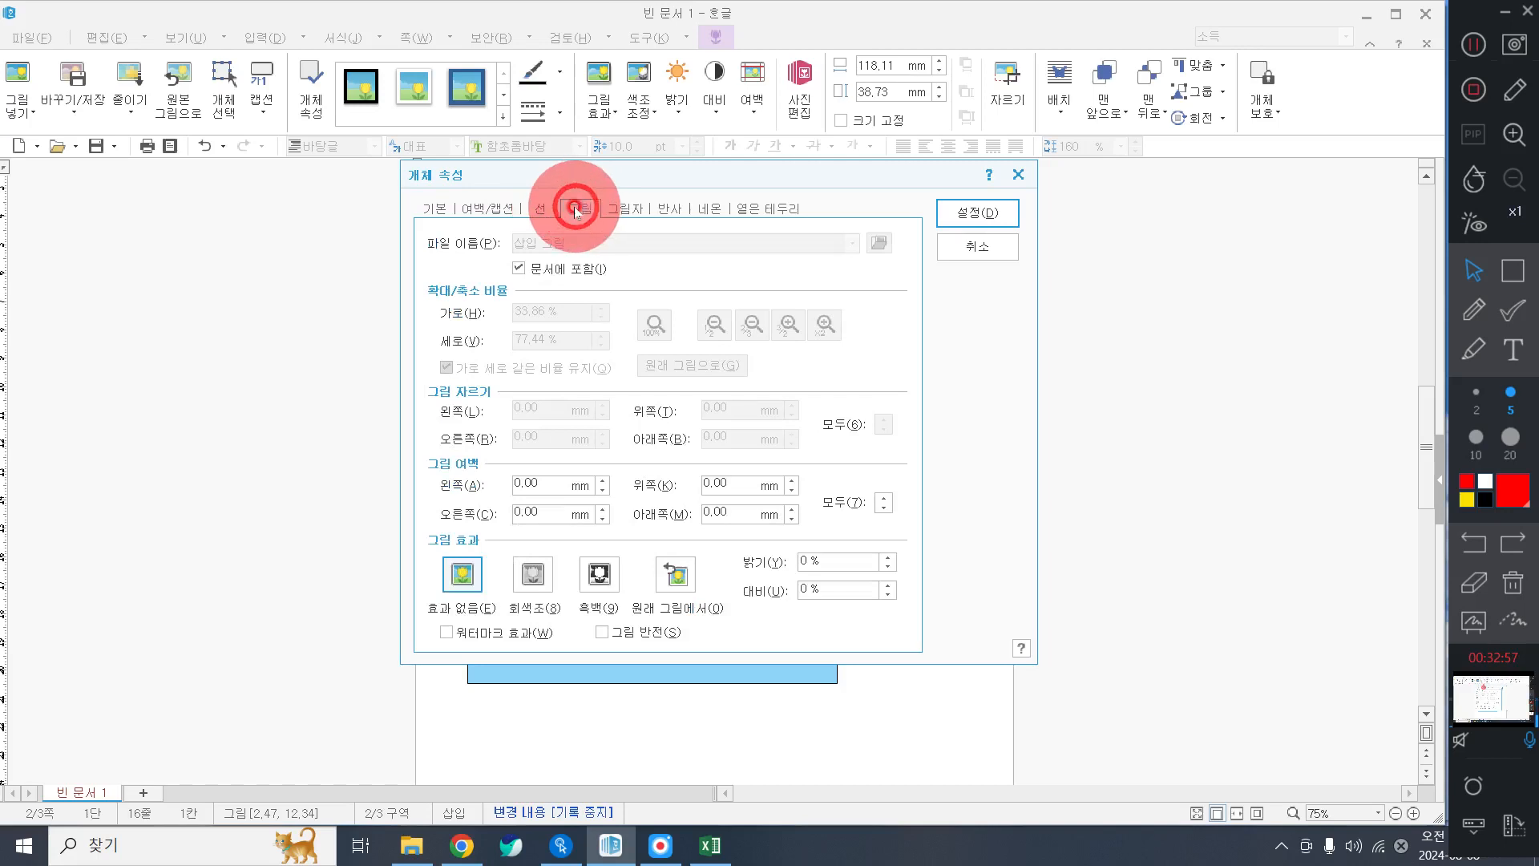
left_click(533, 571)
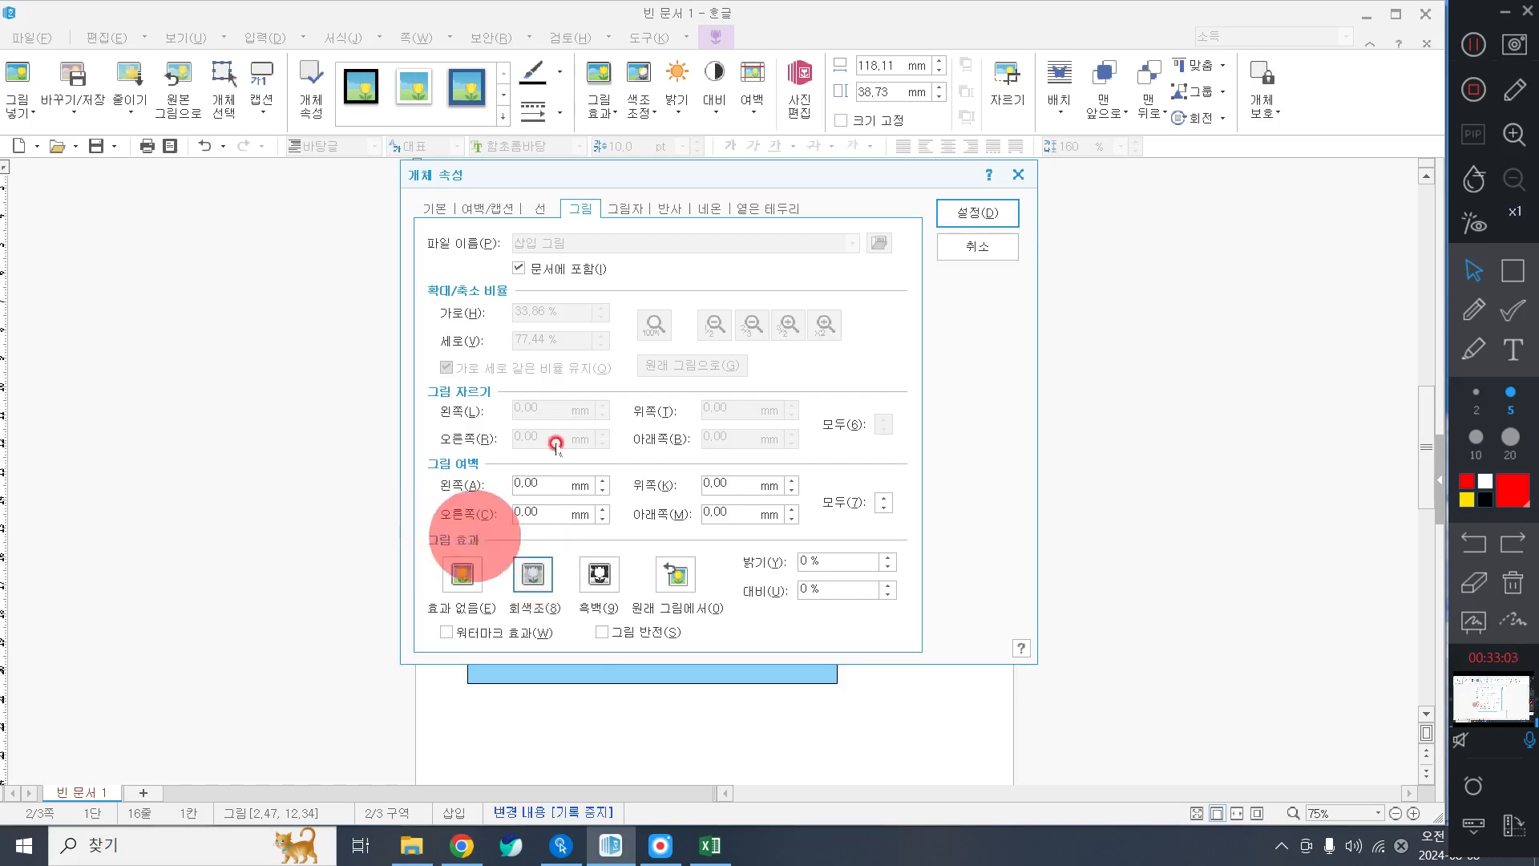
left_click(972, 210)
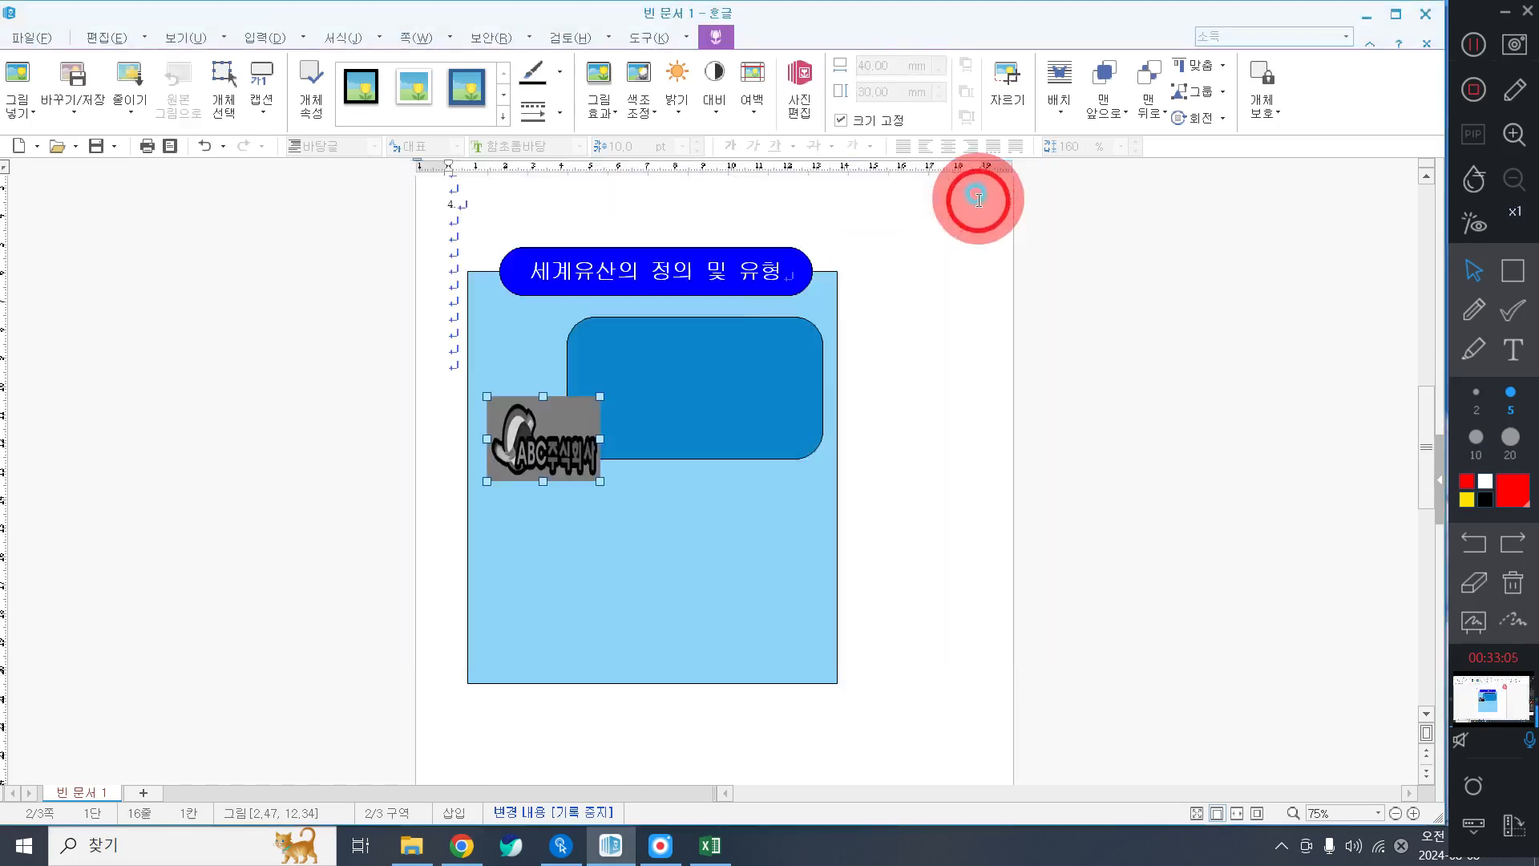
left_click_drag(541, 420, 544, 367)
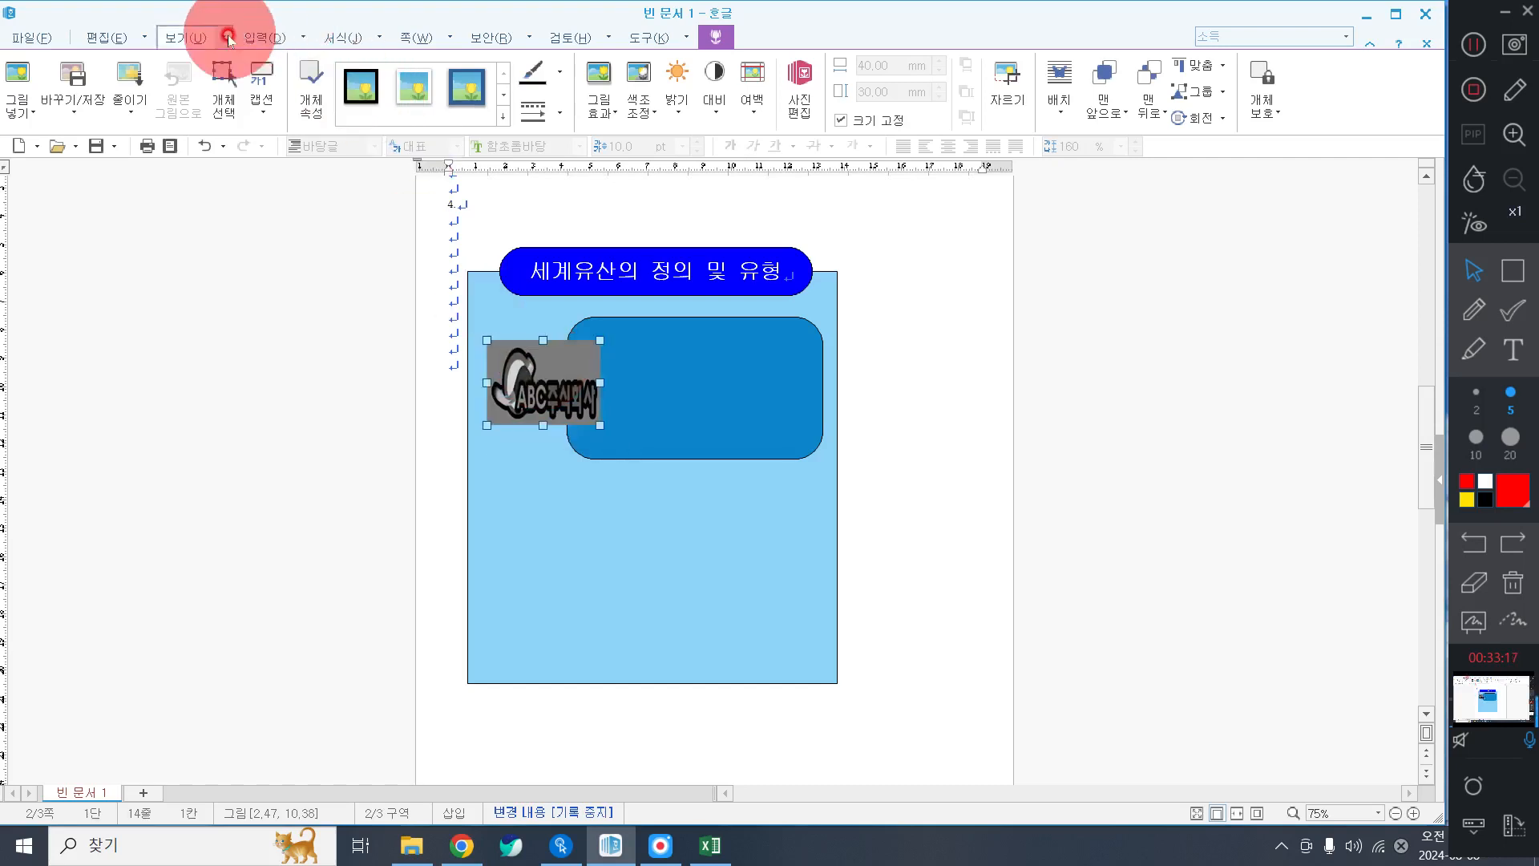
left_click(260, 32)
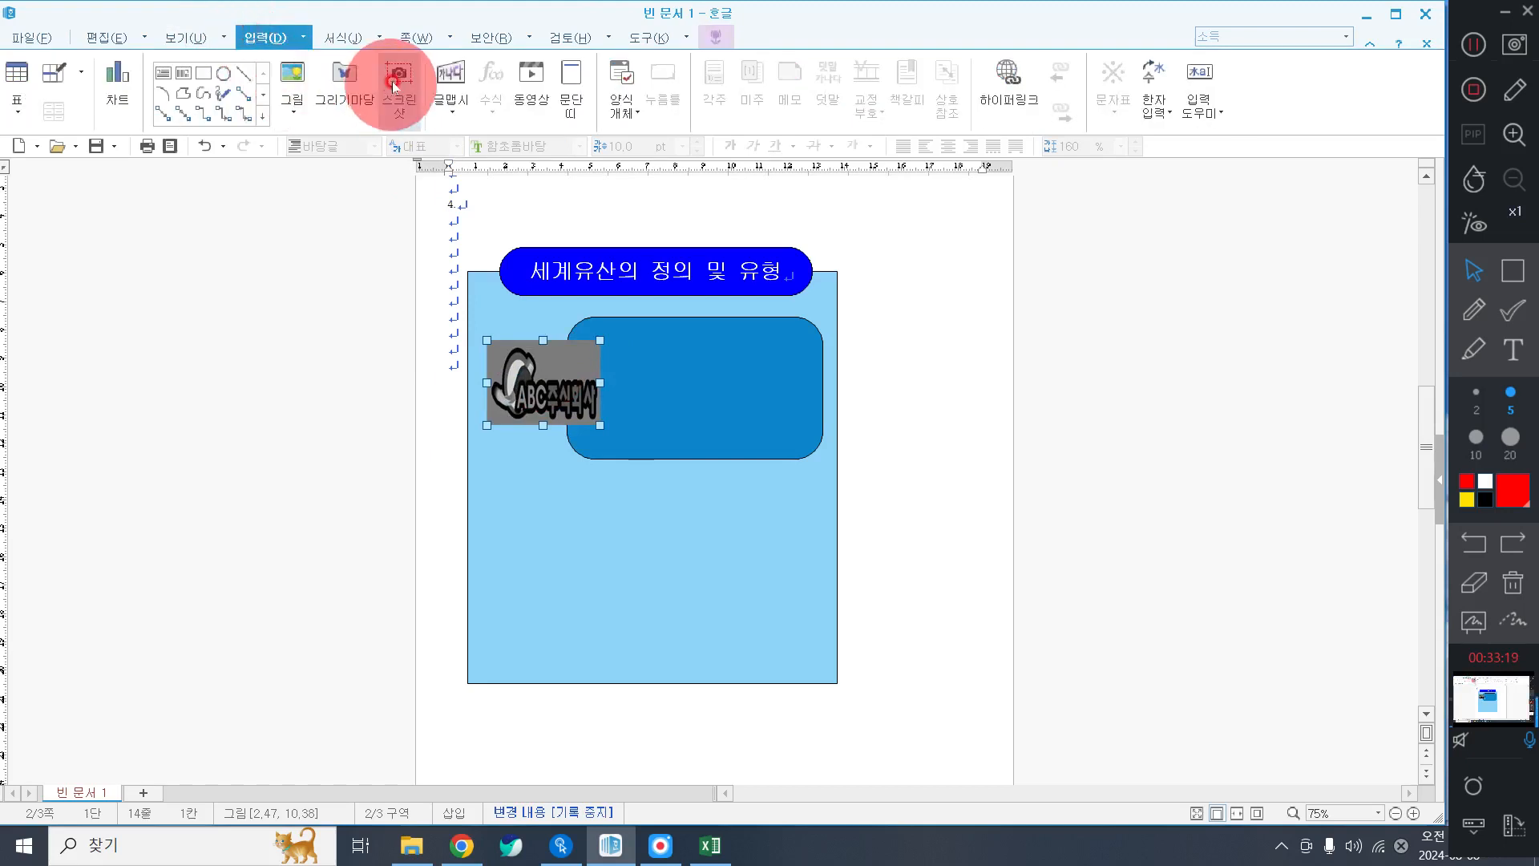
Create word art reading 유네스코, set in 돋움 with the 갈매기형 수장 shape.
left_click(456, 70)
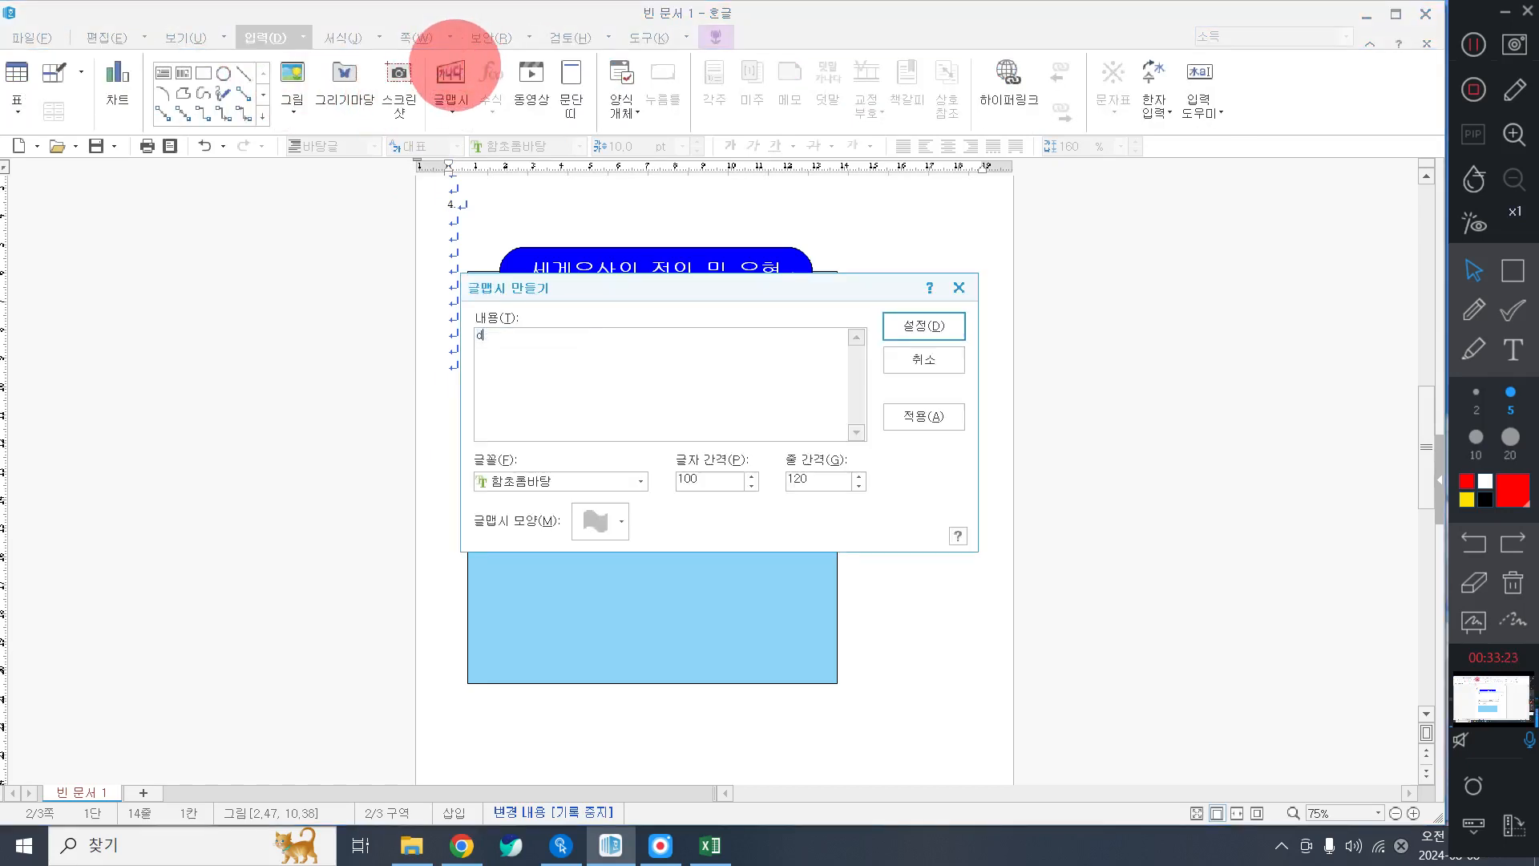
key("BackSpace")
type("유네스코")
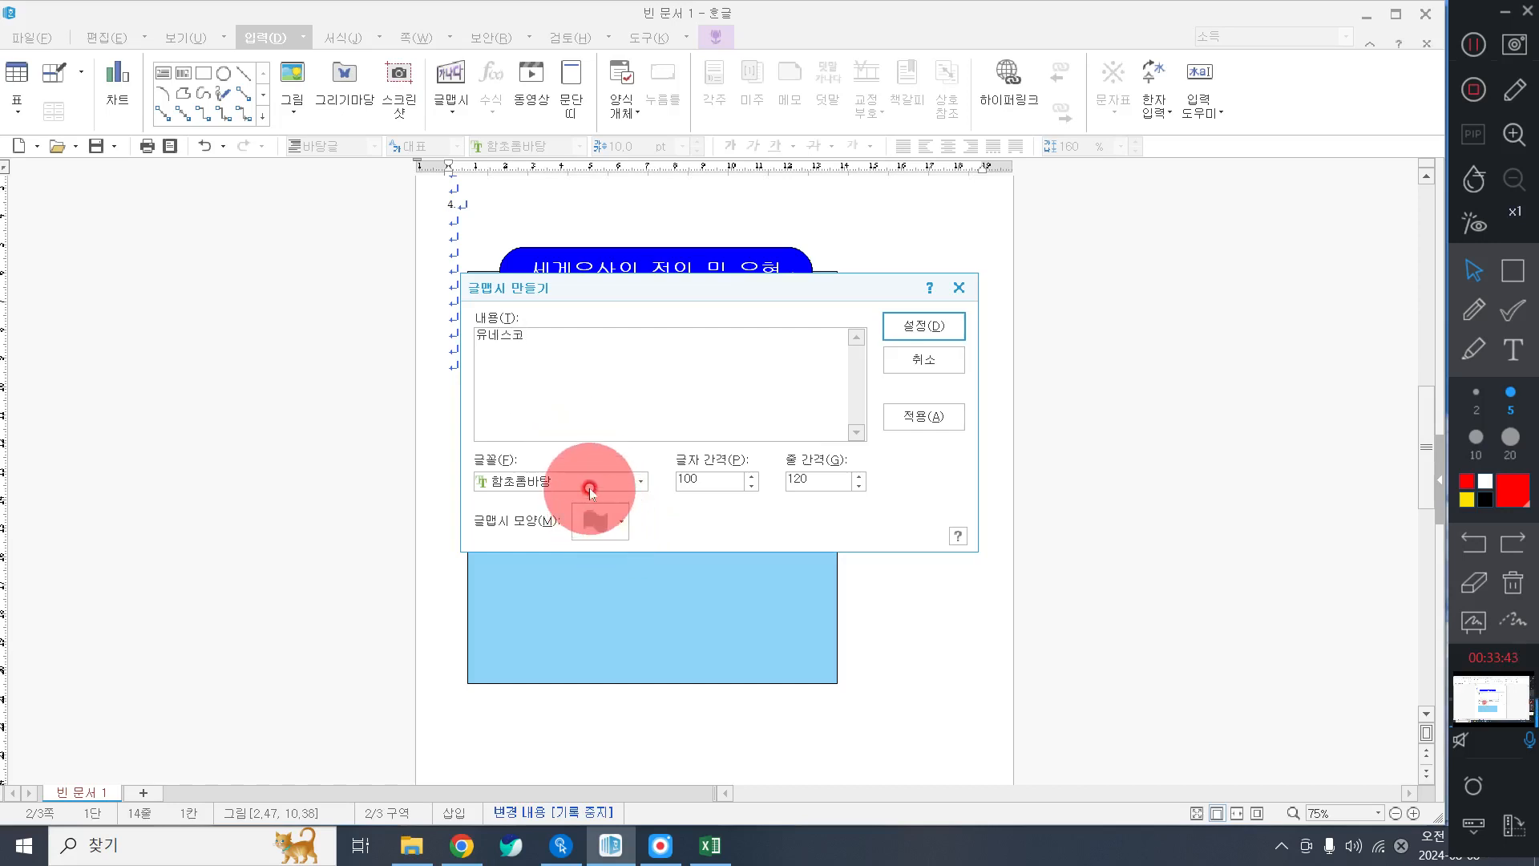
left_click(591, 481)
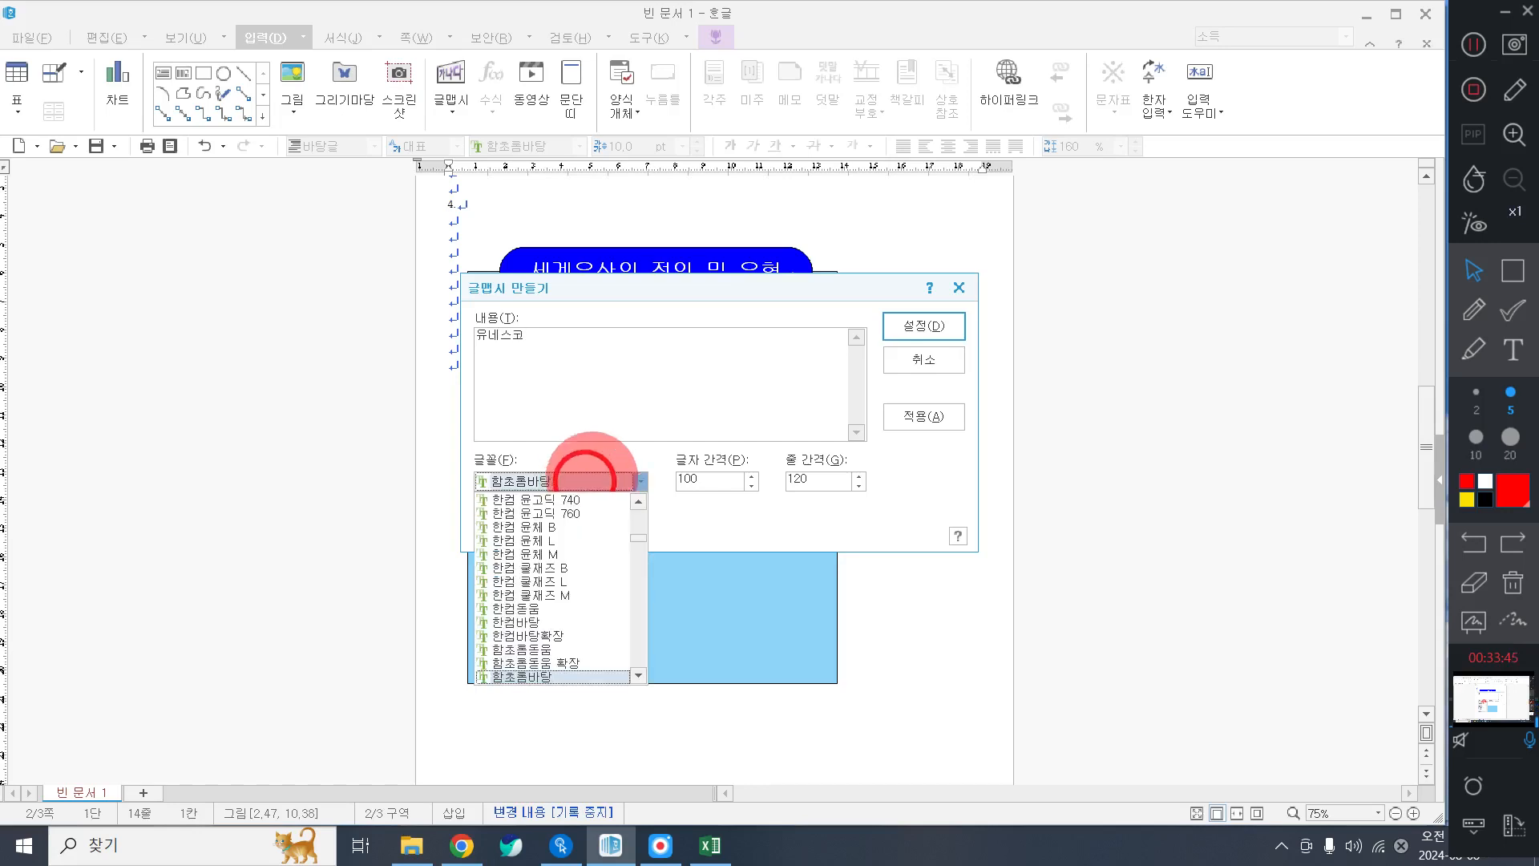
scroll(581, 581, "up", 10)
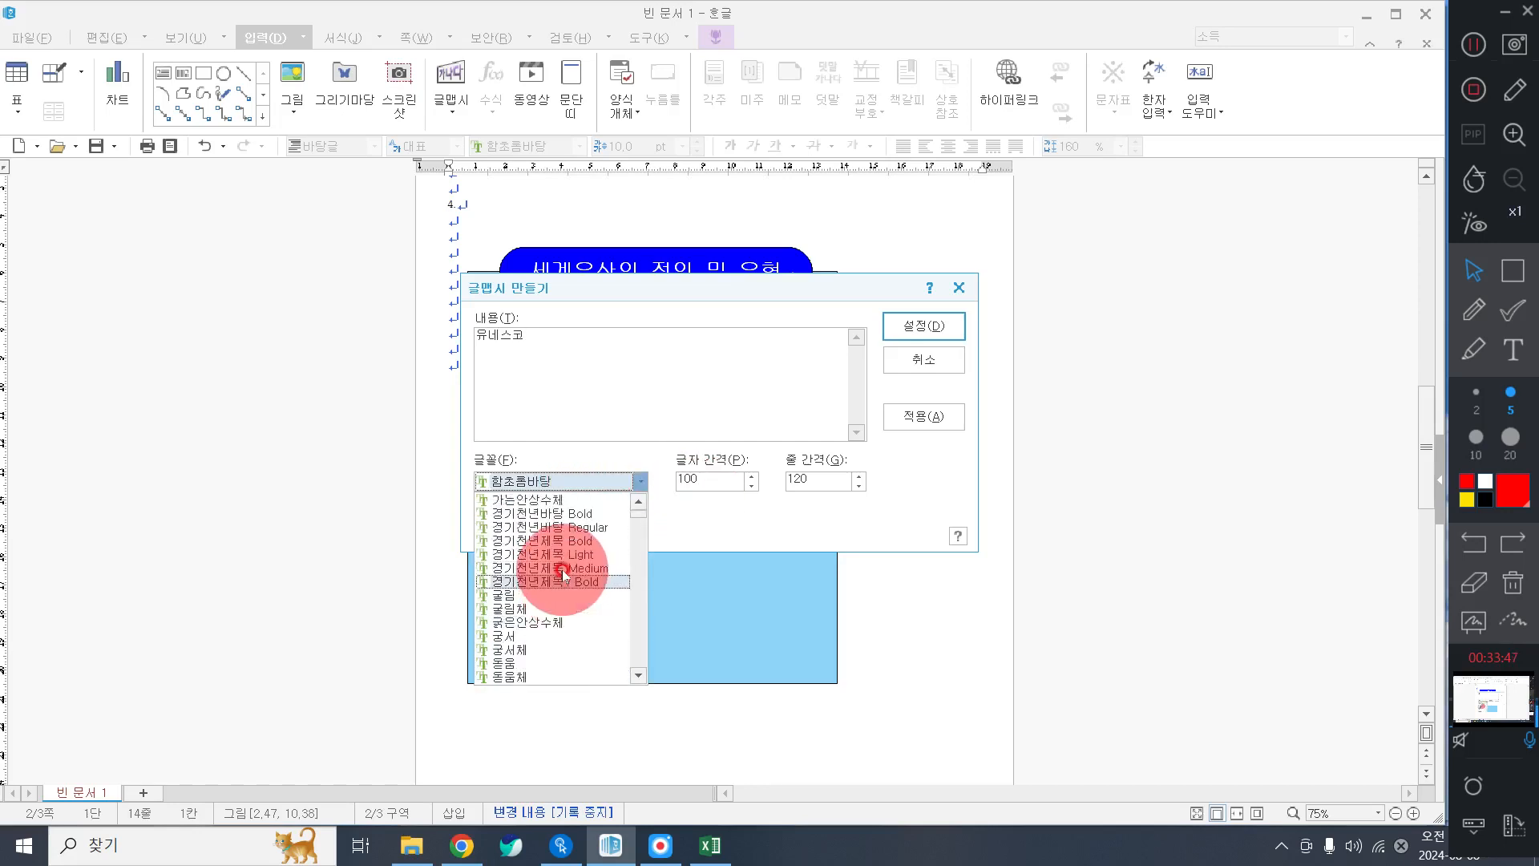
left_click(497, 502)
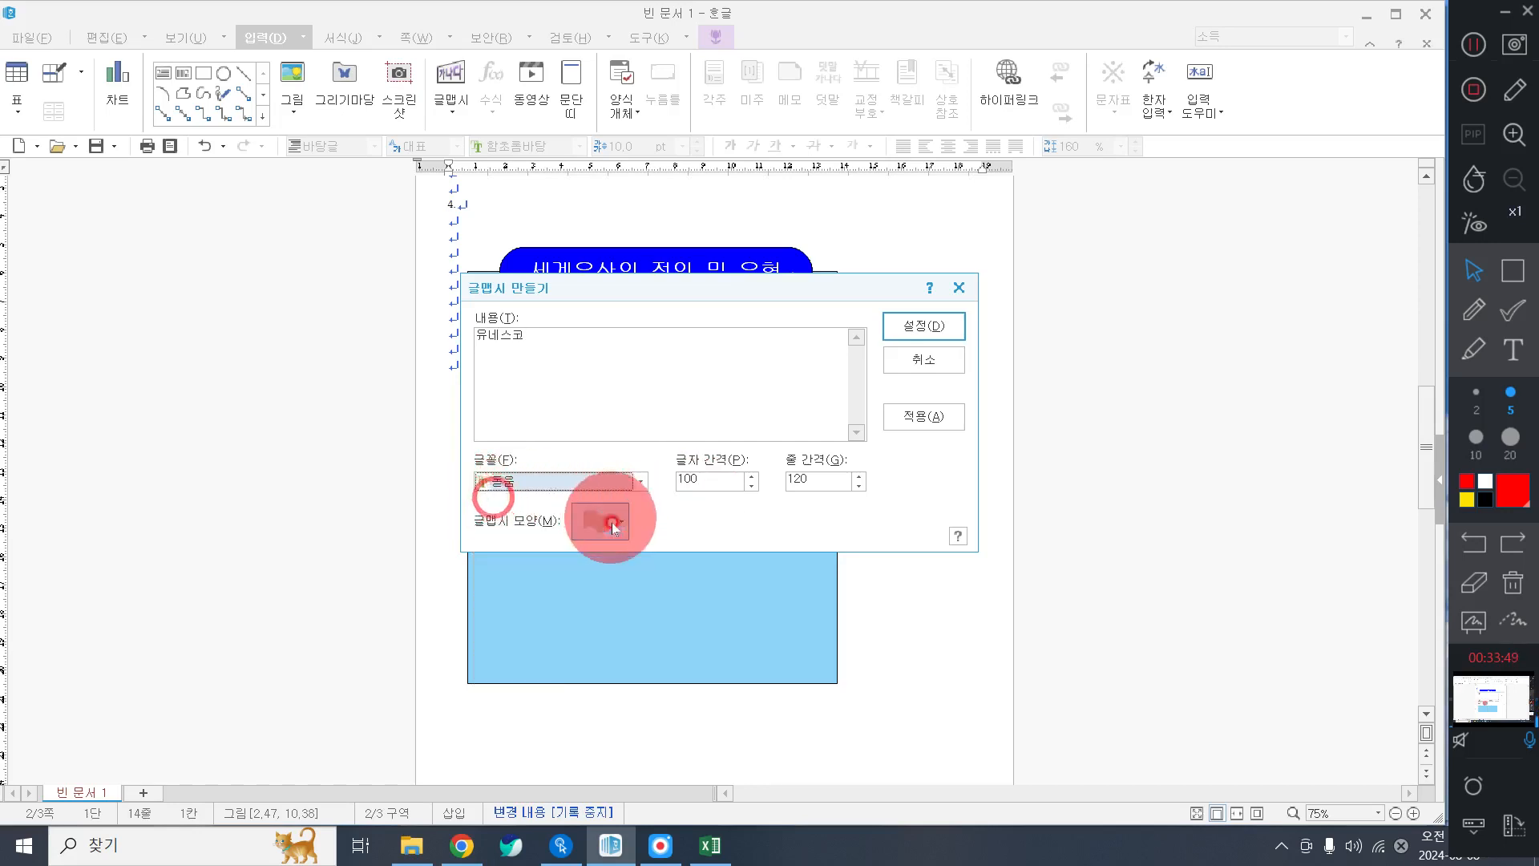
left_click(608, 520)
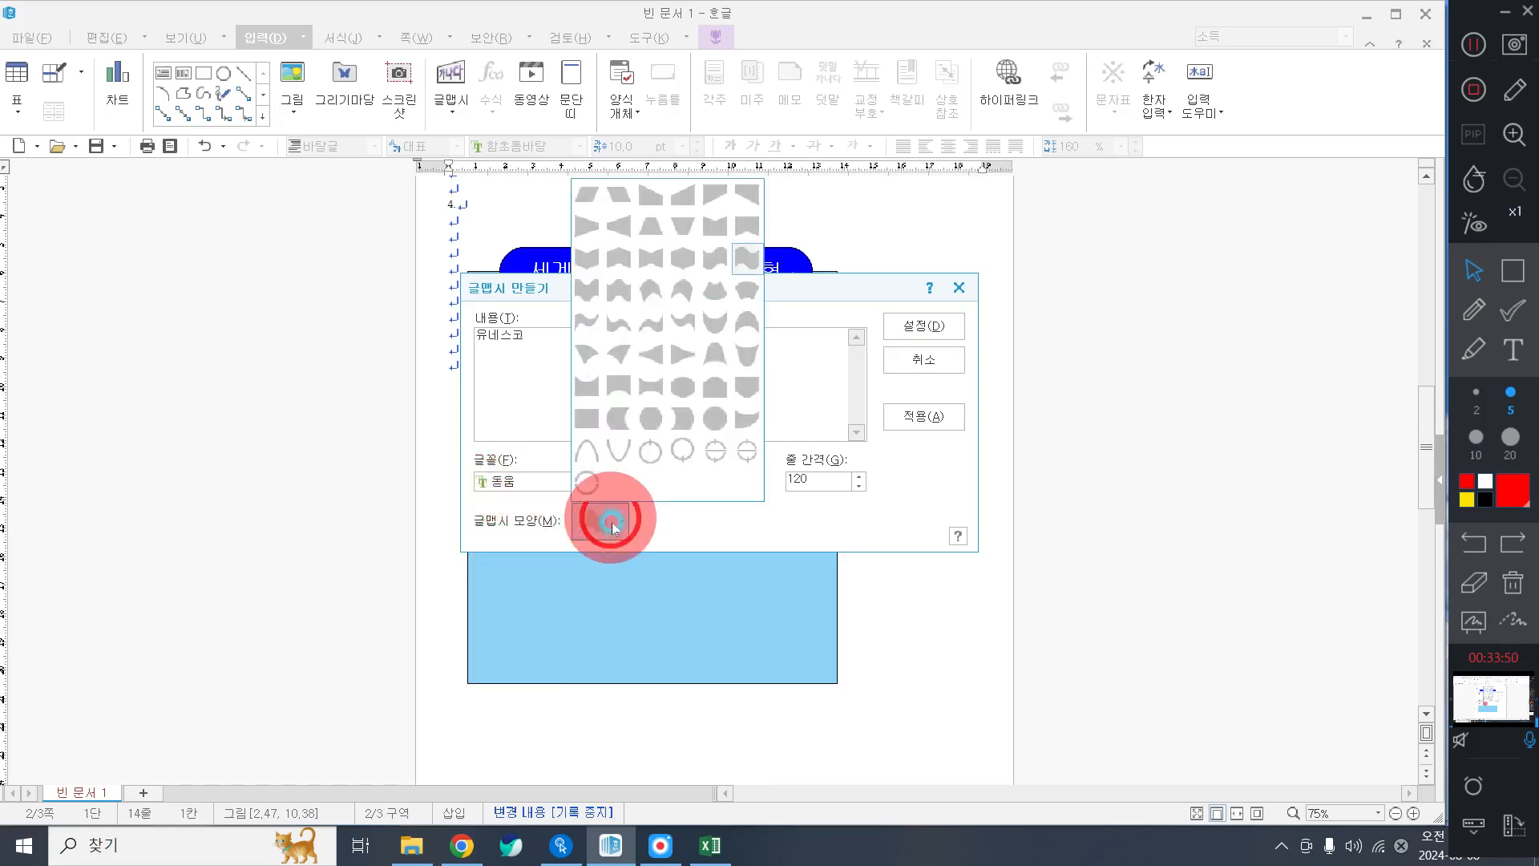
left_click(627, 254)
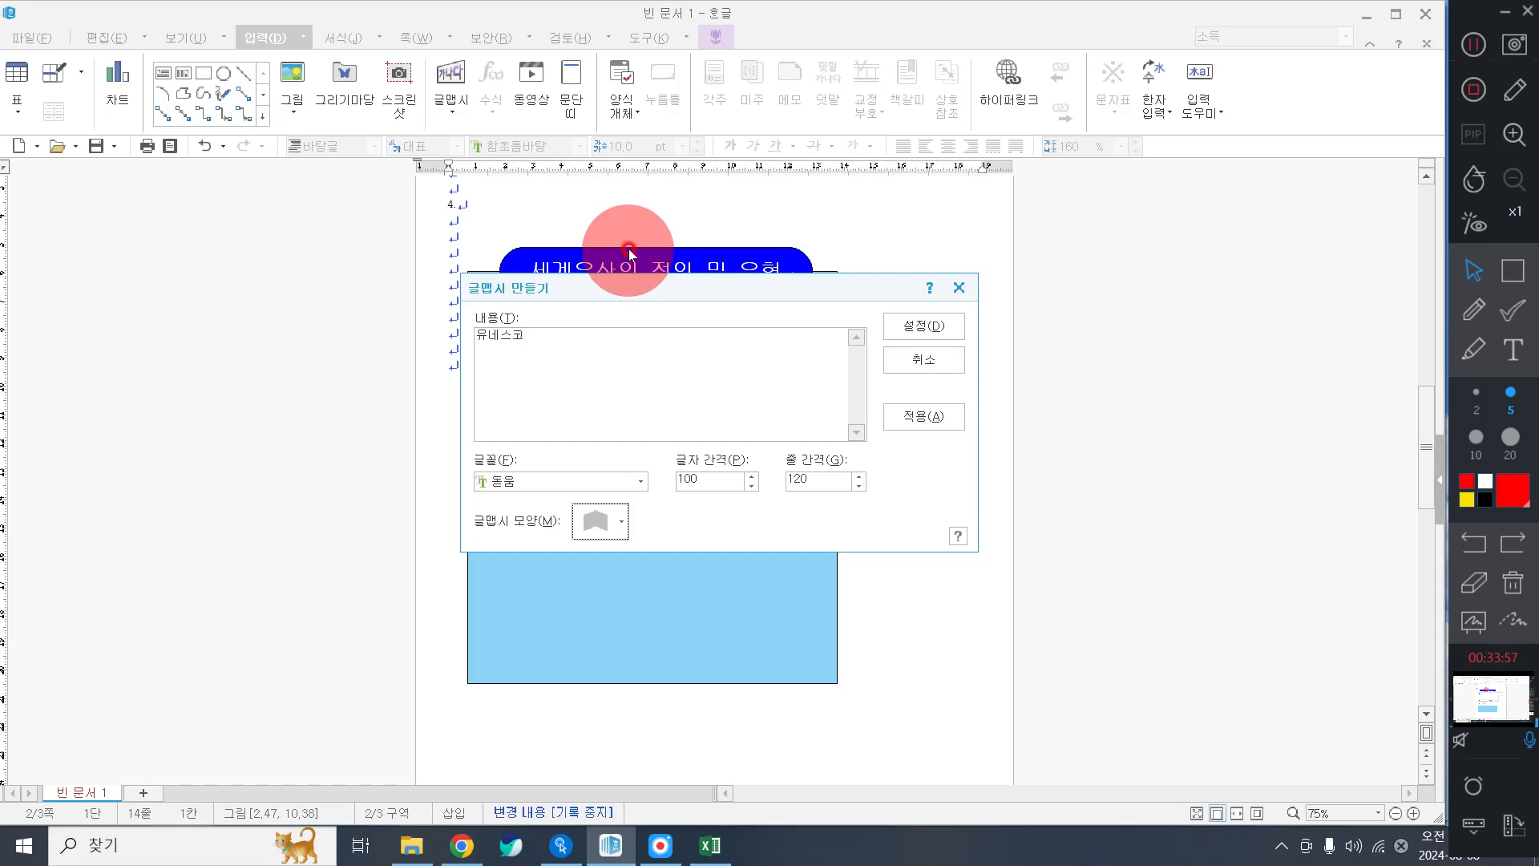
left_click(908, 318)
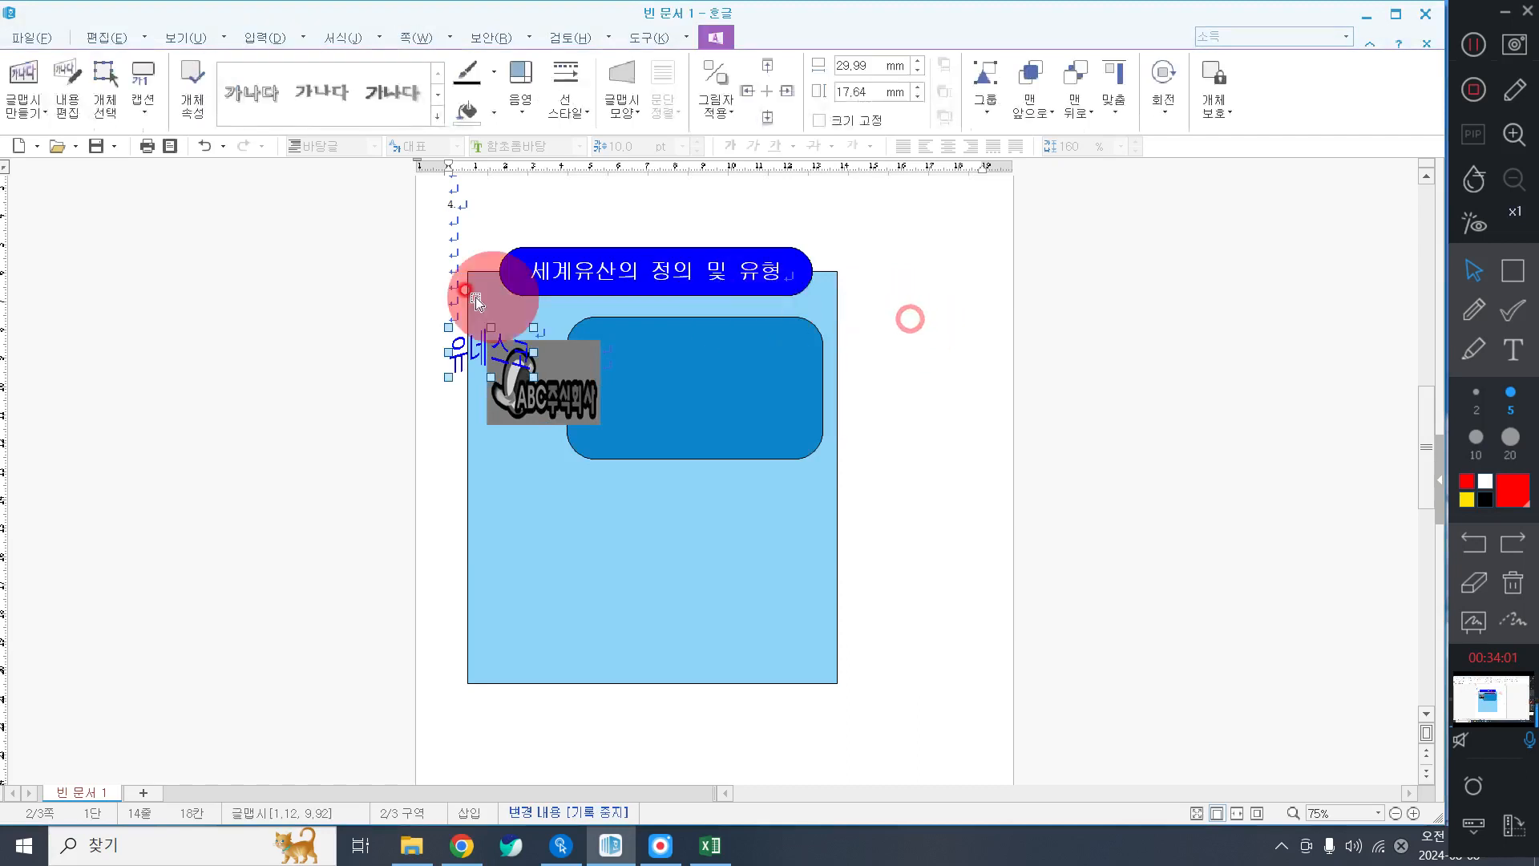
Move the 유네스코 word art into the dark-blue box and lock its size.
left_click_drag(475, 351, 646, 357)
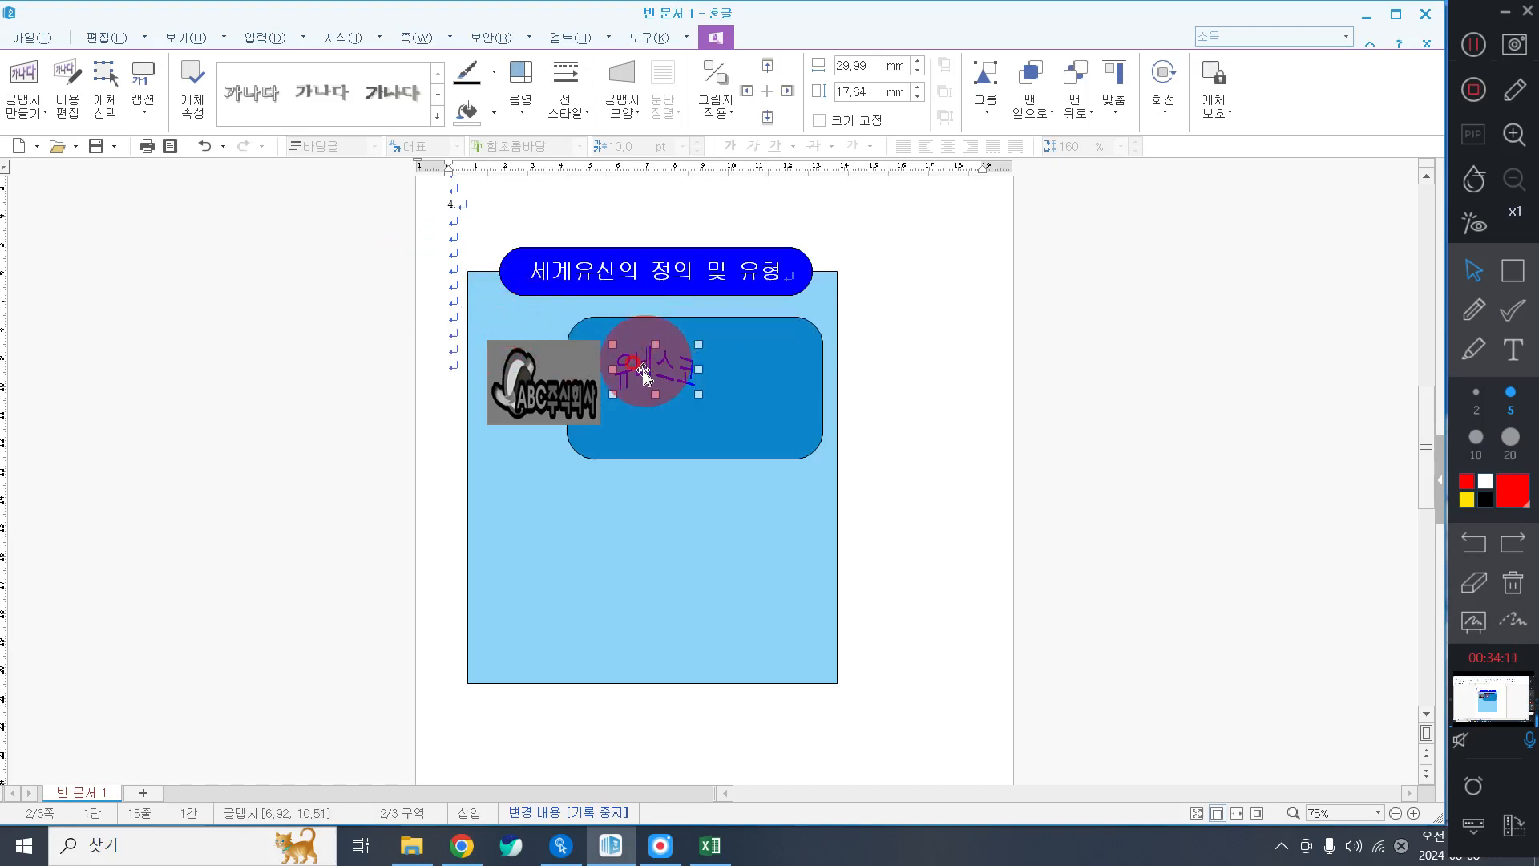
double_click(644, 372)
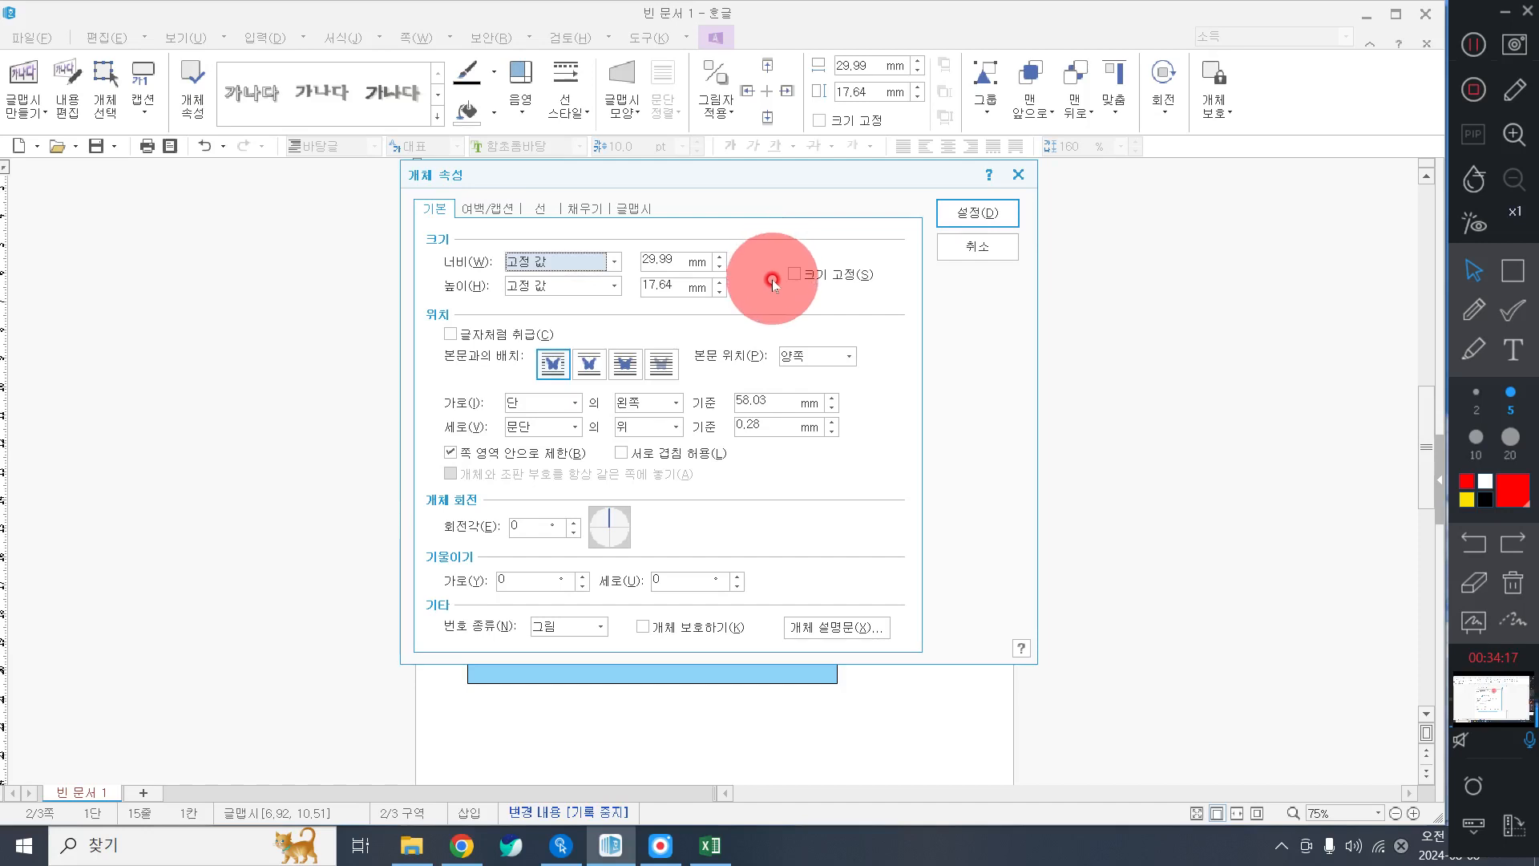
left_click(672, 258)
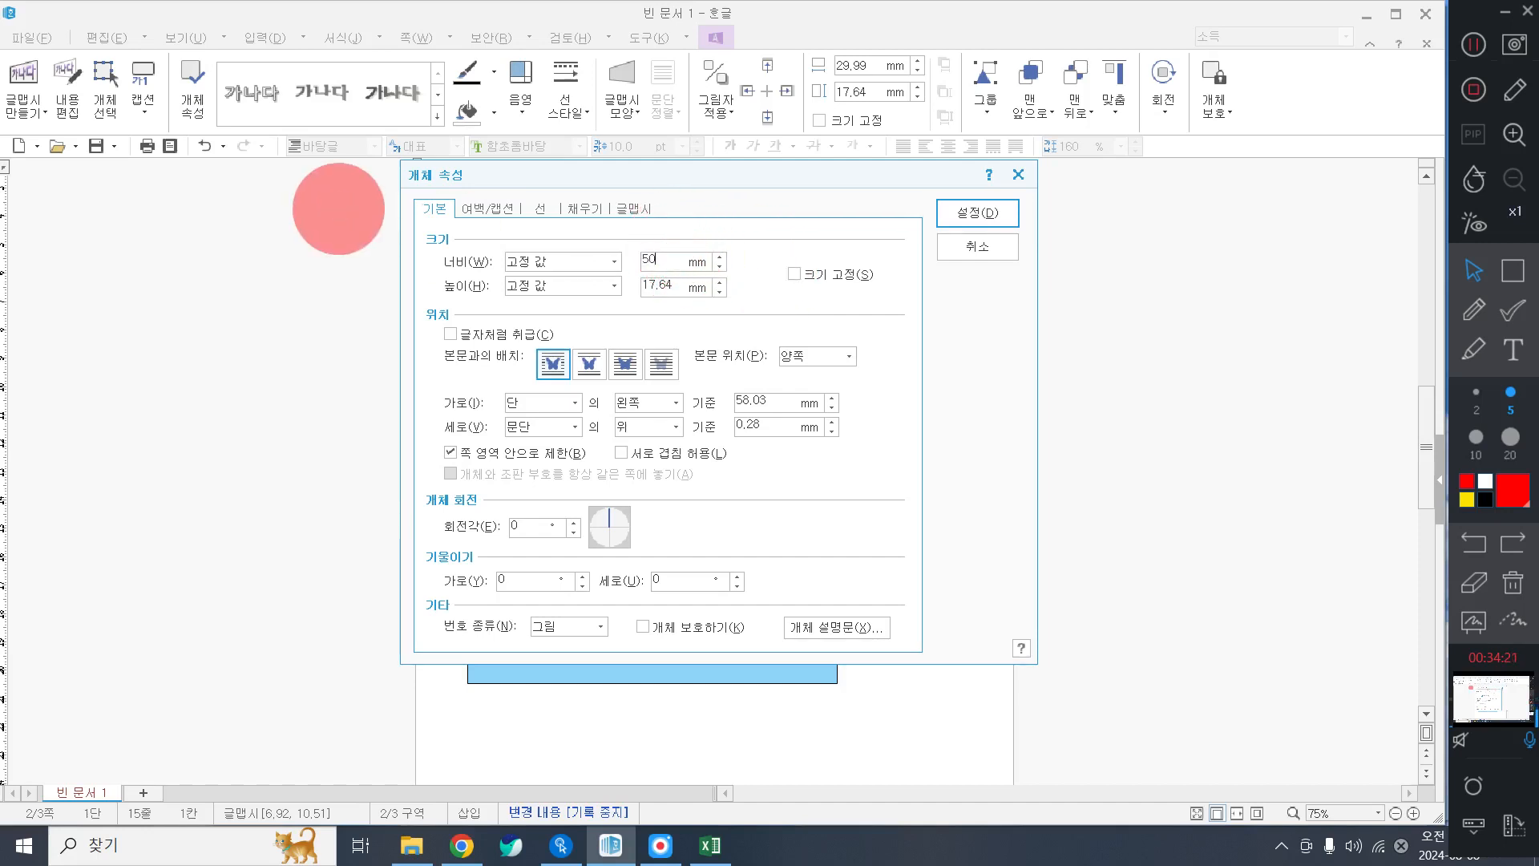
key("Tab")
key("Tab")
key("space")
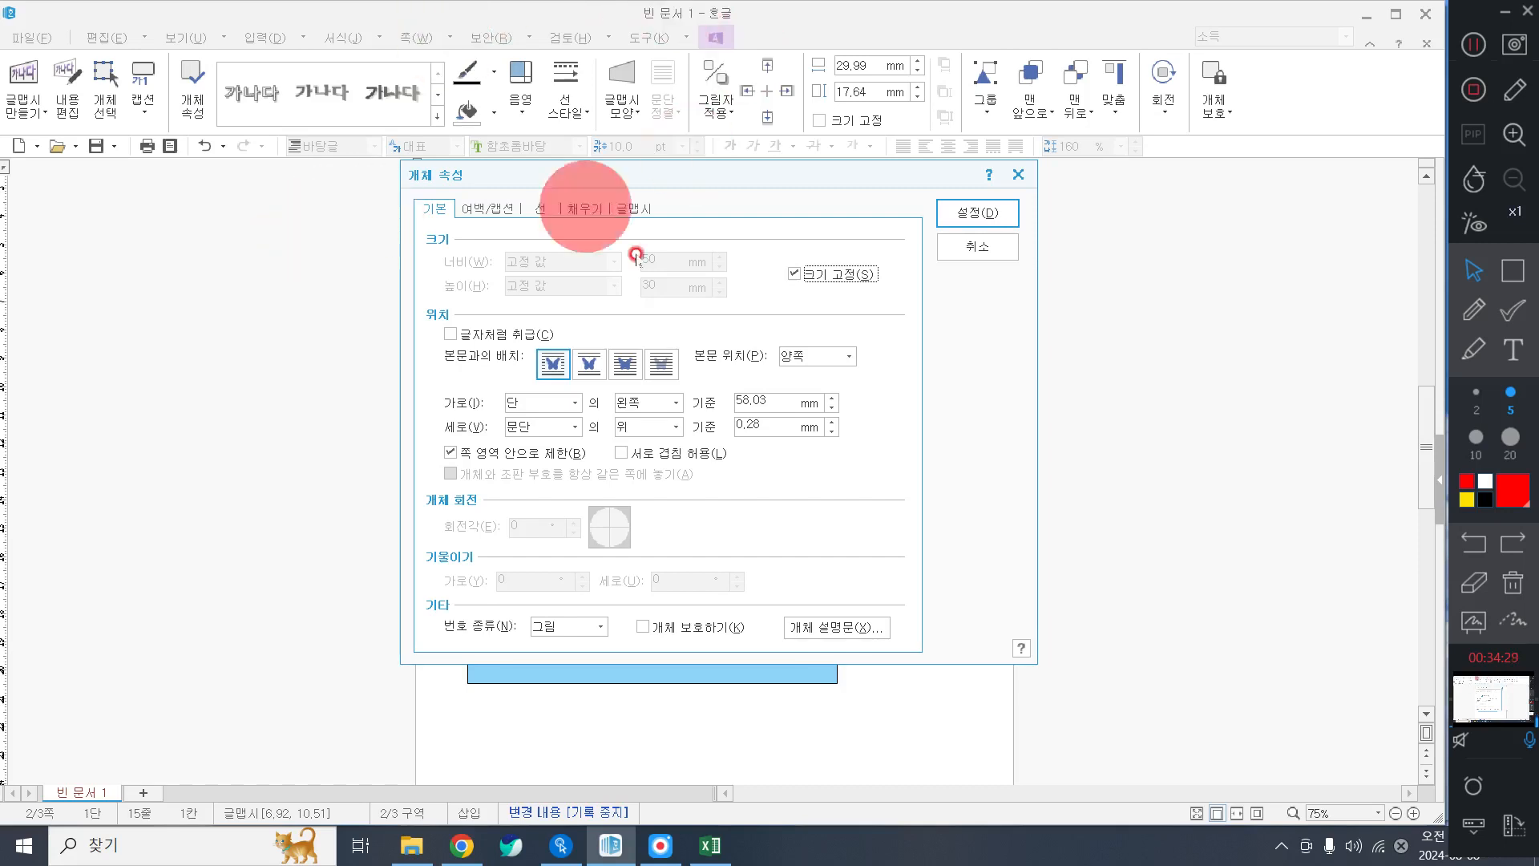
Fill the word art red and nudge it slightly to the right.
left_click(583, 211)
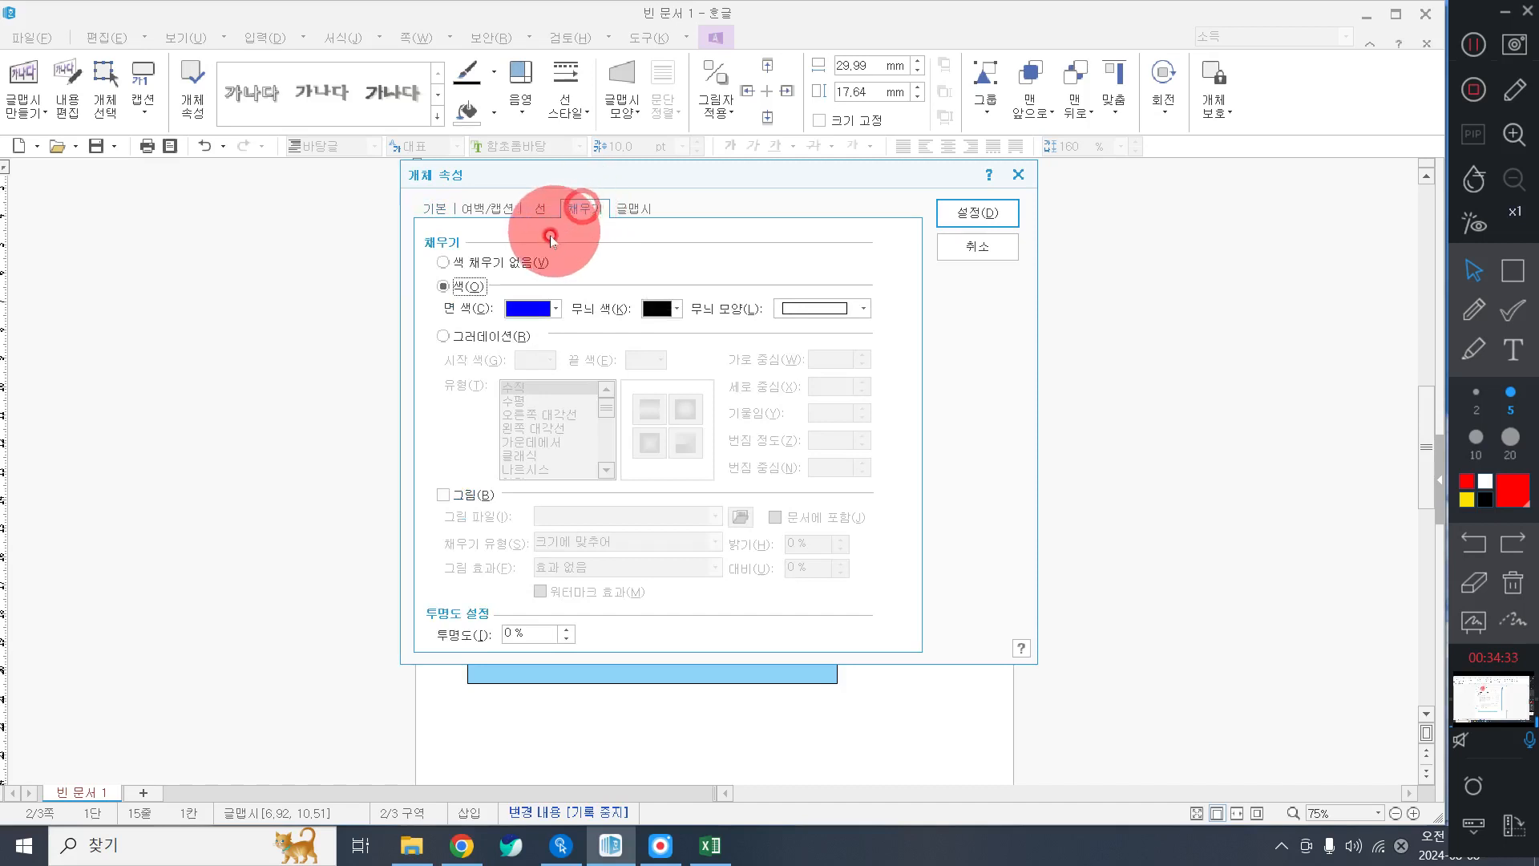
left_click(517, 308)
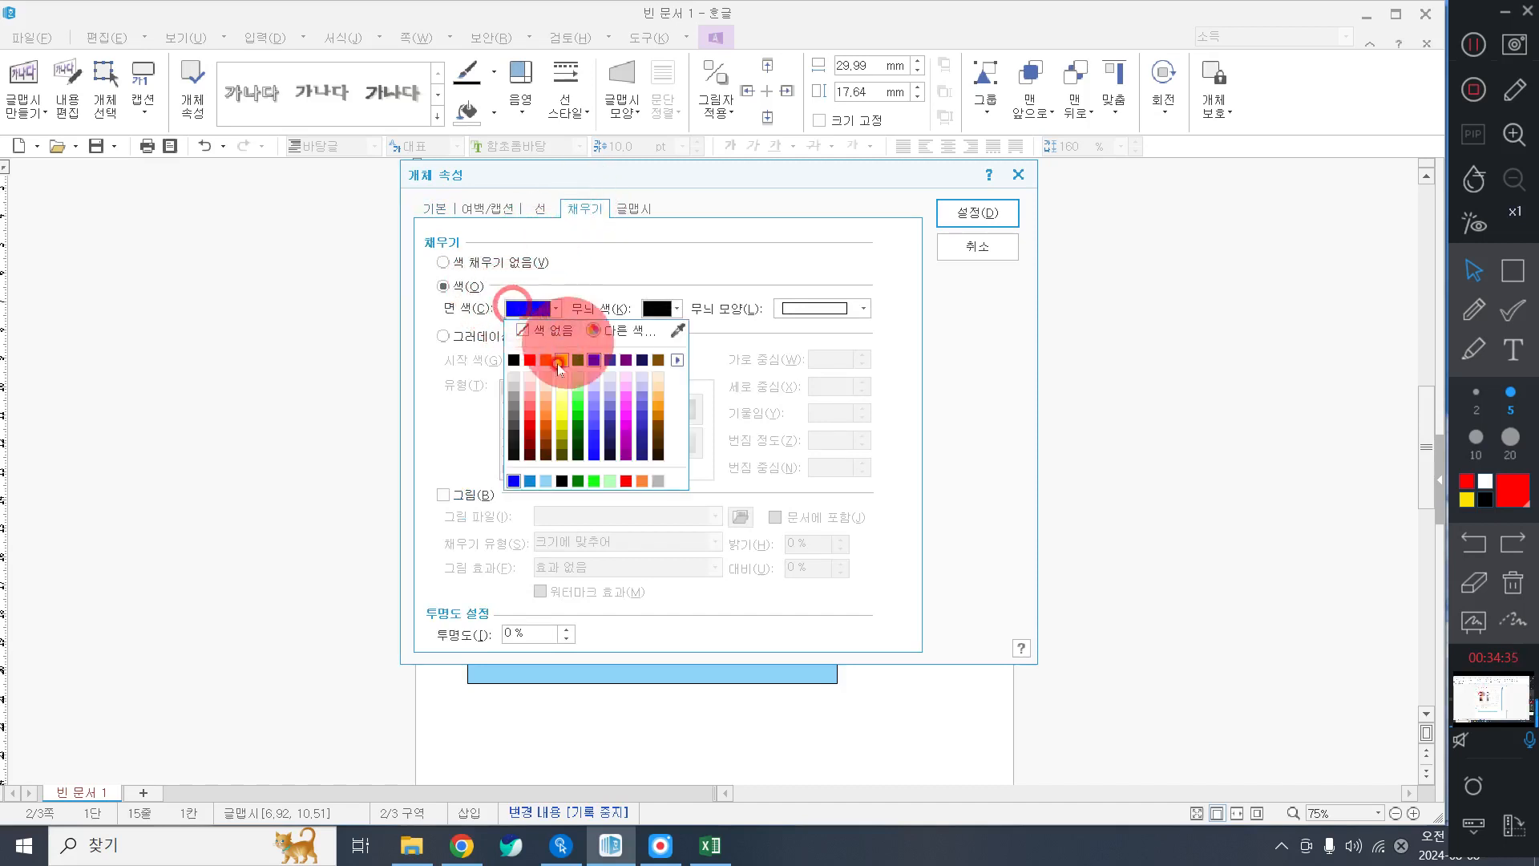
left_click(531, 356)
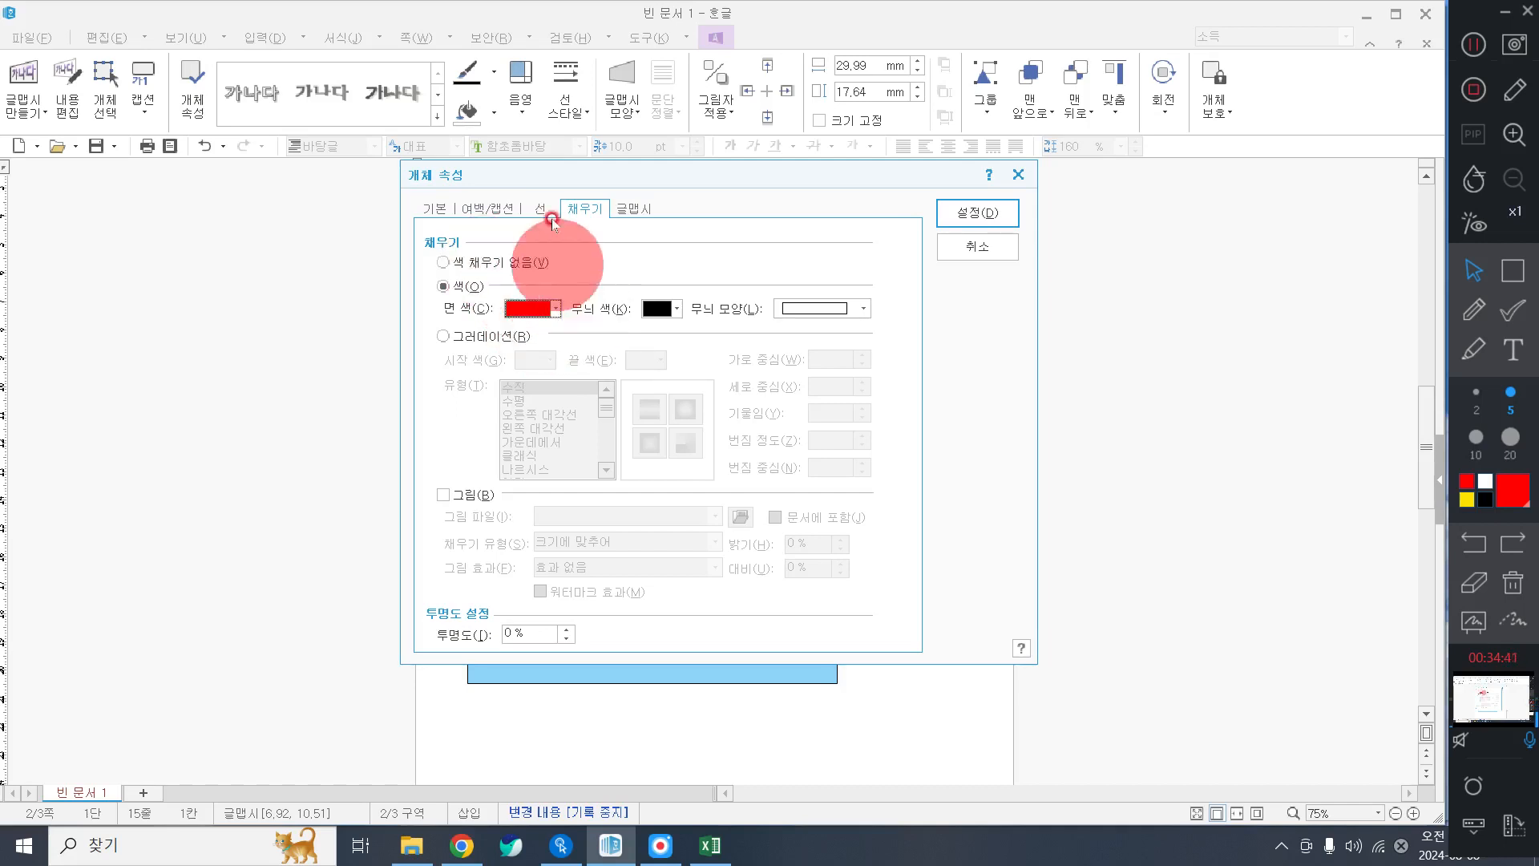
left_click(977, 212)
left_click_drag(712, 393, 738, 379)
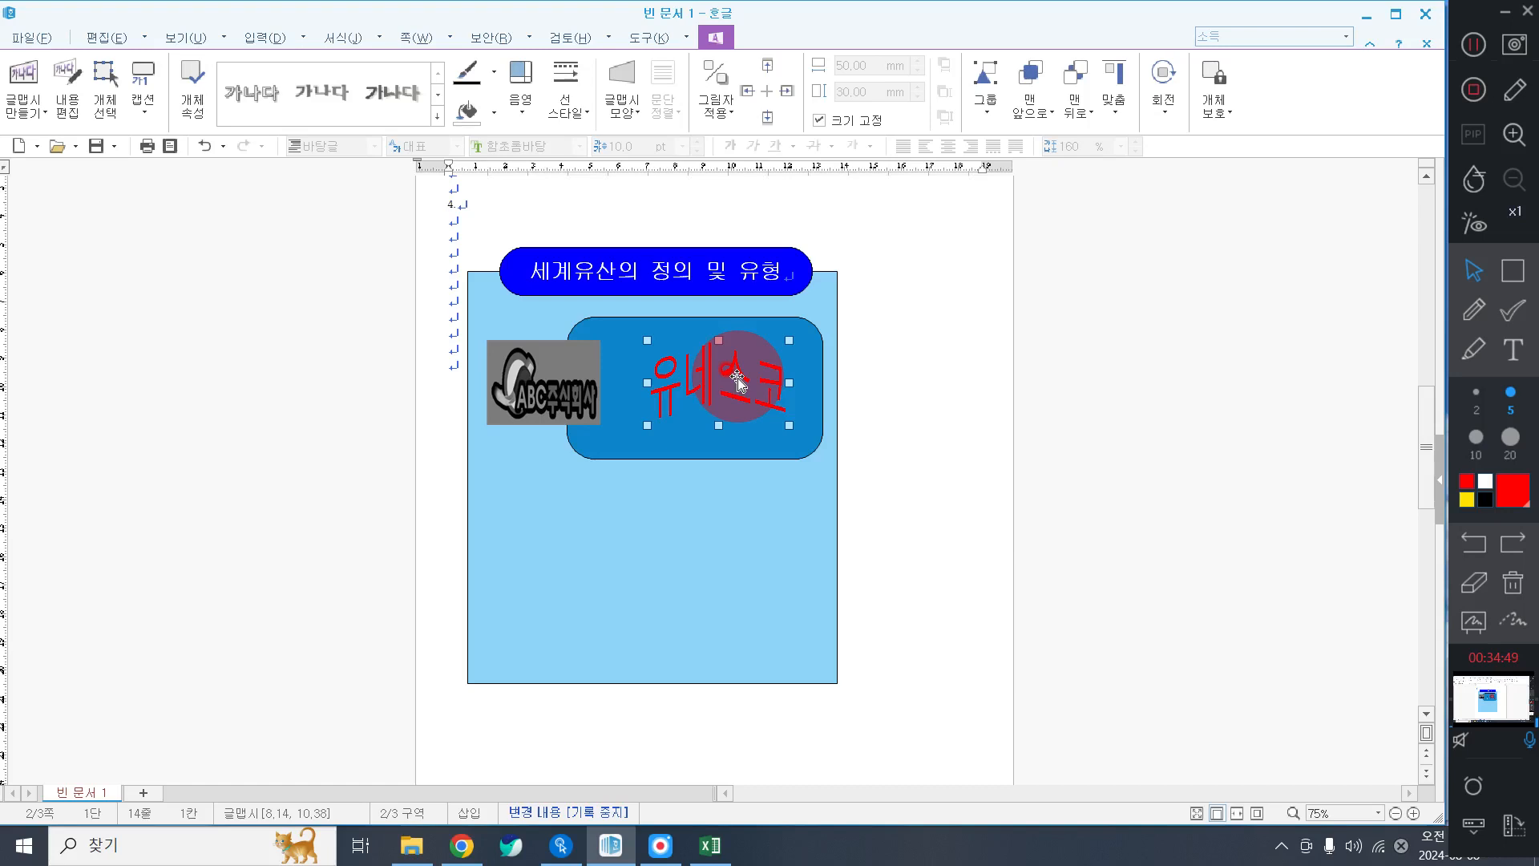
Show the 입력 ribbon's insertion tools, including the drawing shapes.
left_click(1478, 51)
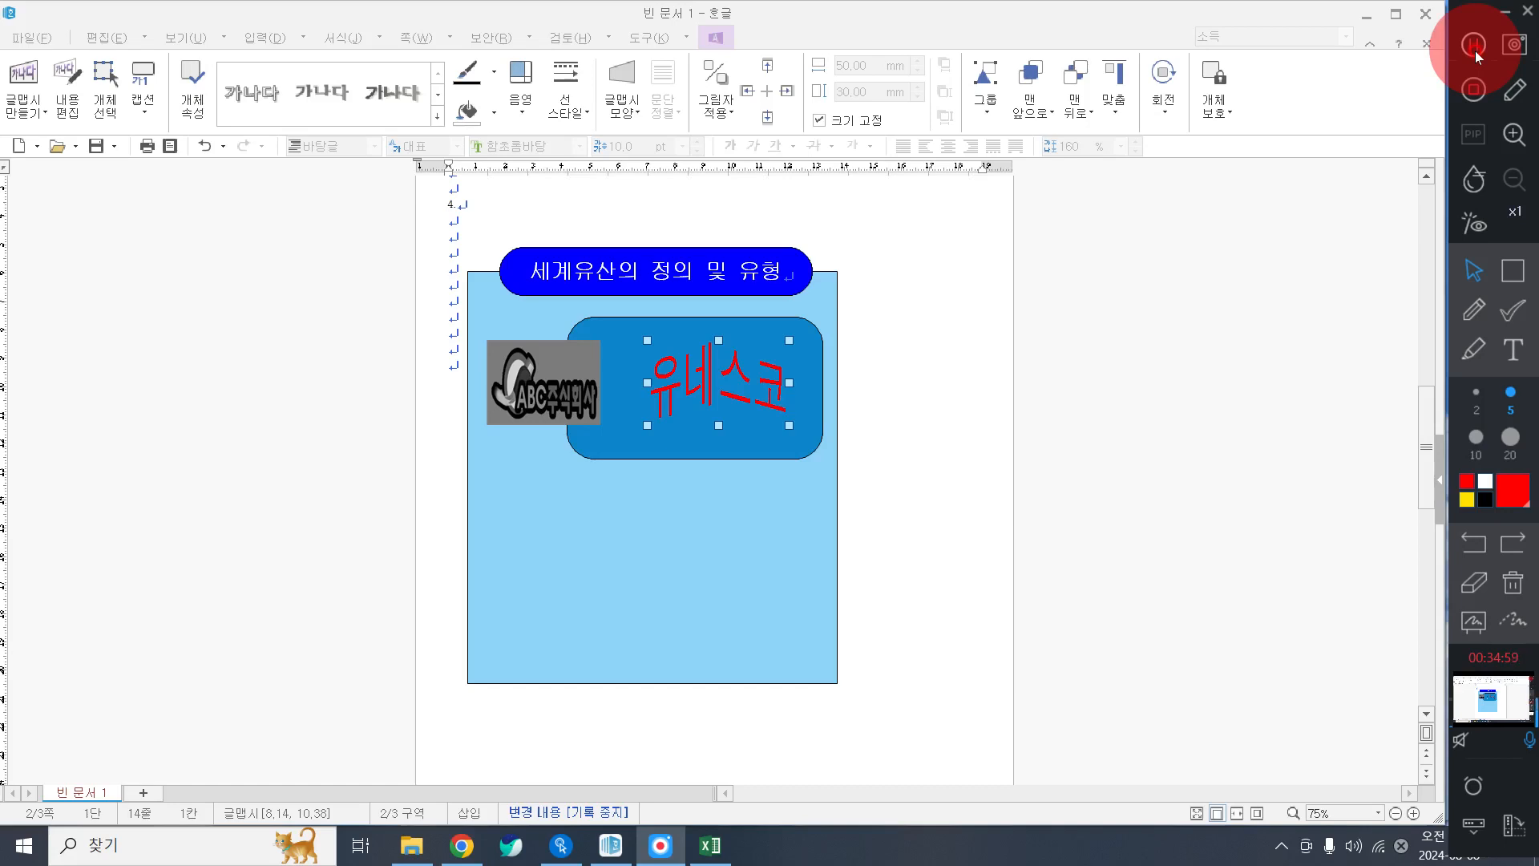
left_click(1164, 74)
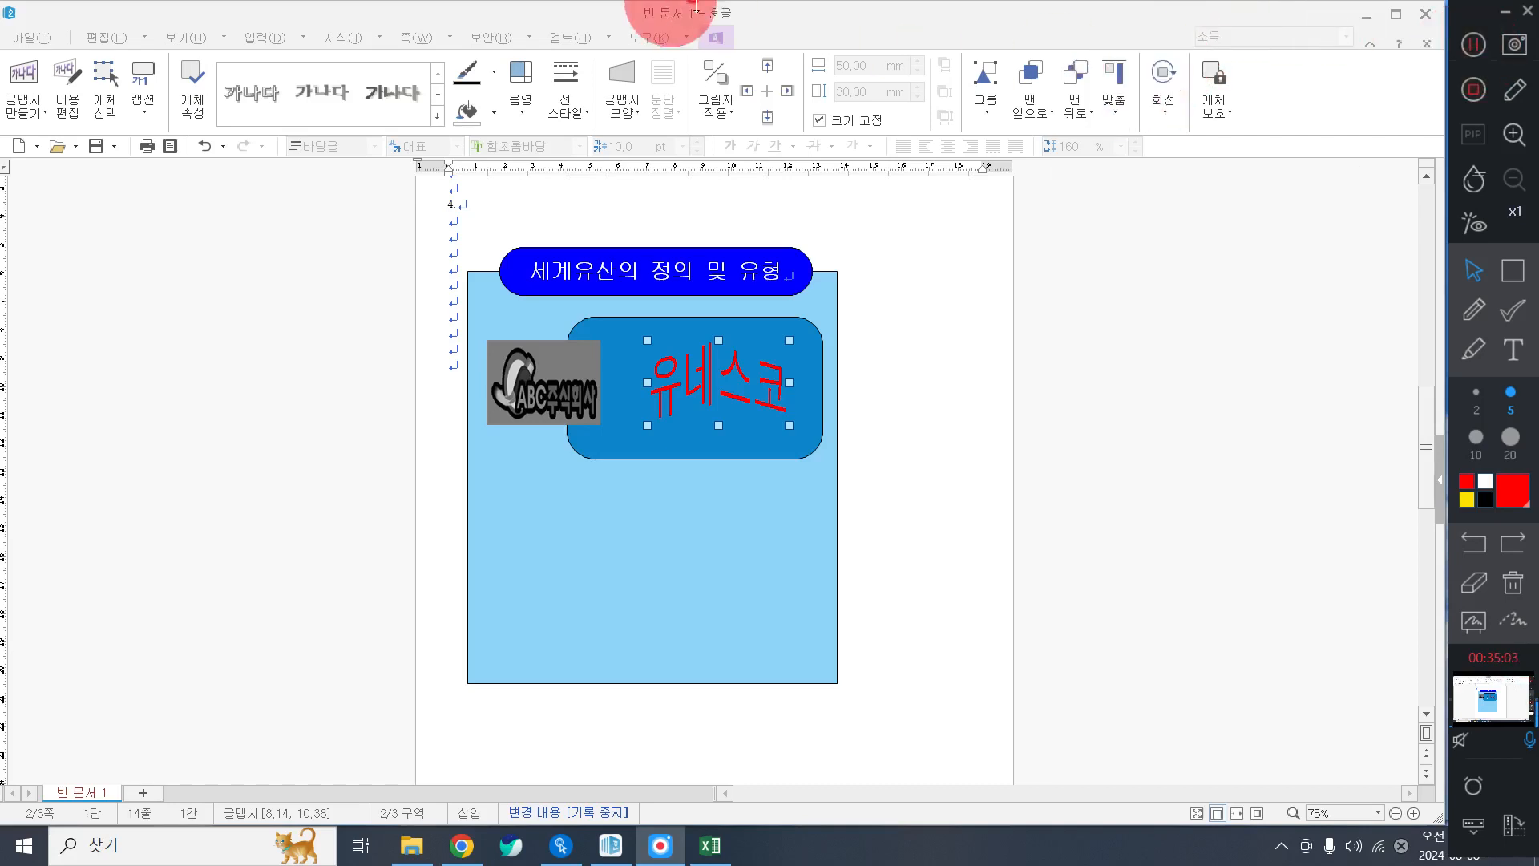
left_click(275, 41)
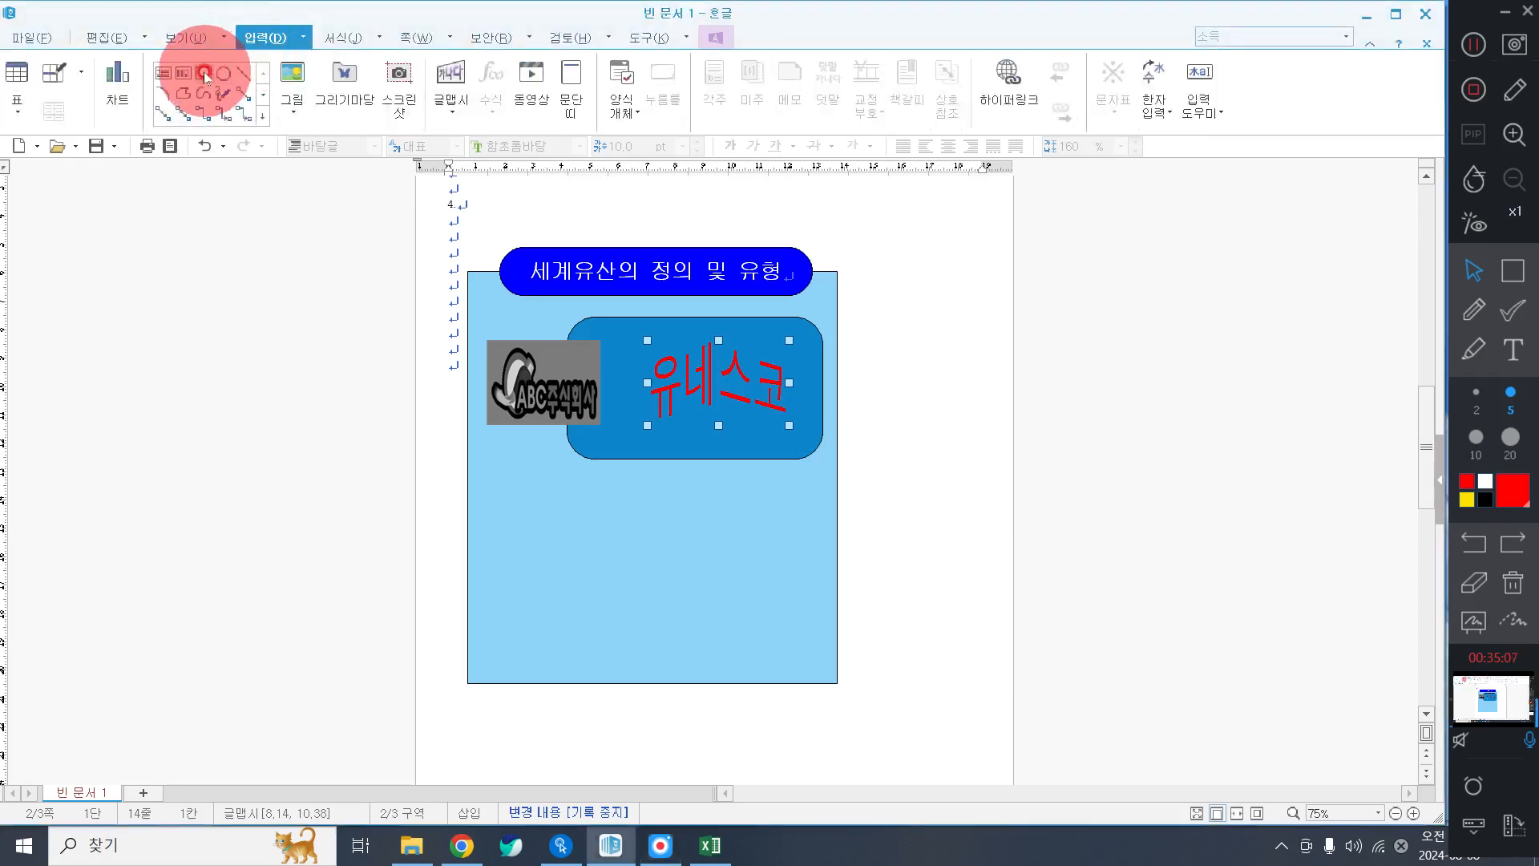
Draw a rectangle right of the panel, sized 8 × 10 mm with size locked.
left_click(206, 73)
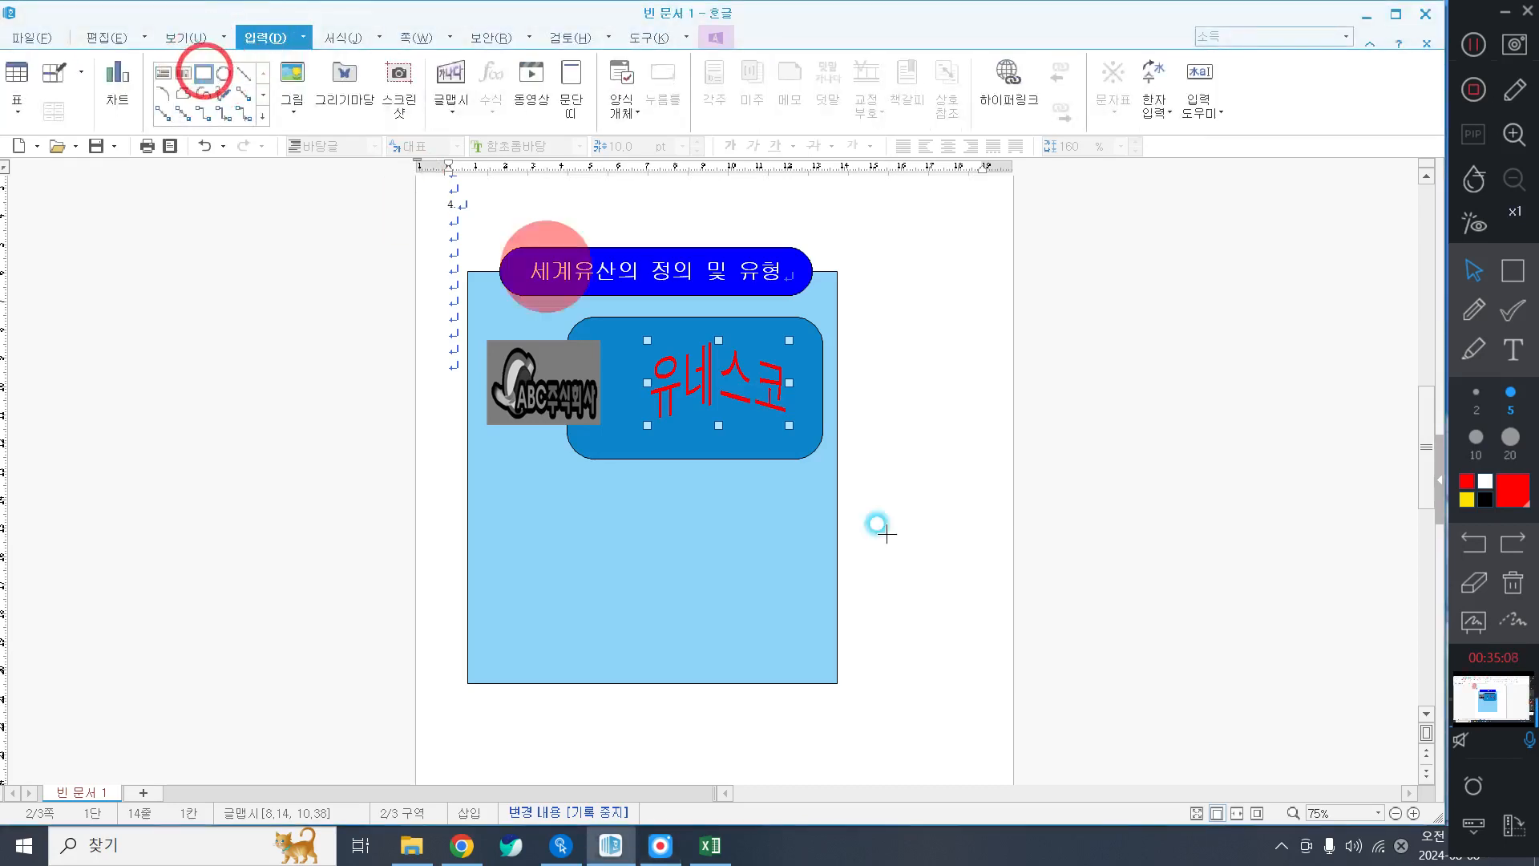
left_click(855, 506)
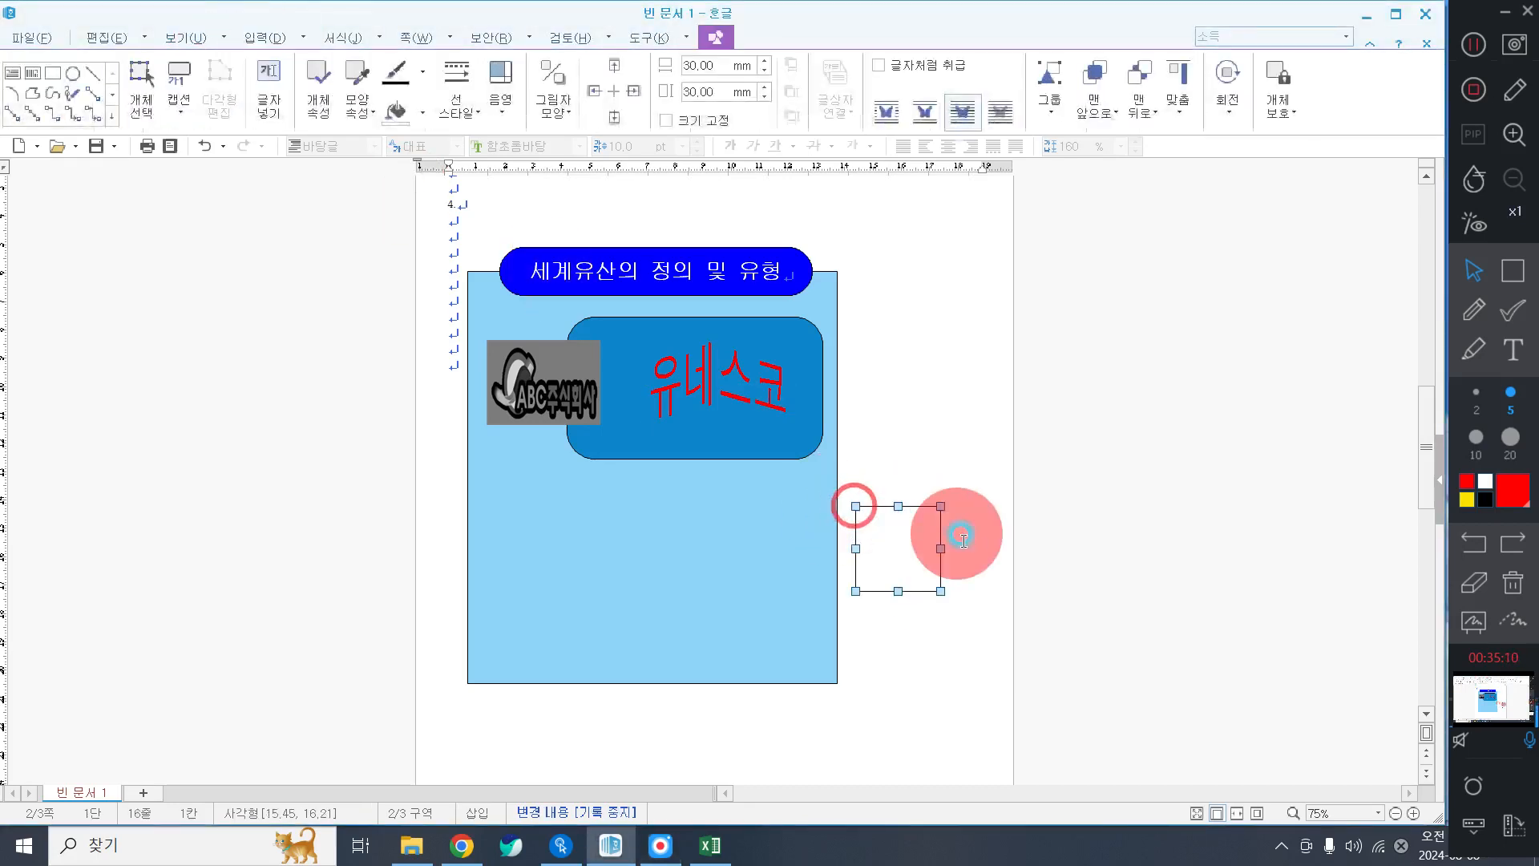
double_click(891, 560)
left_click(958, 253)
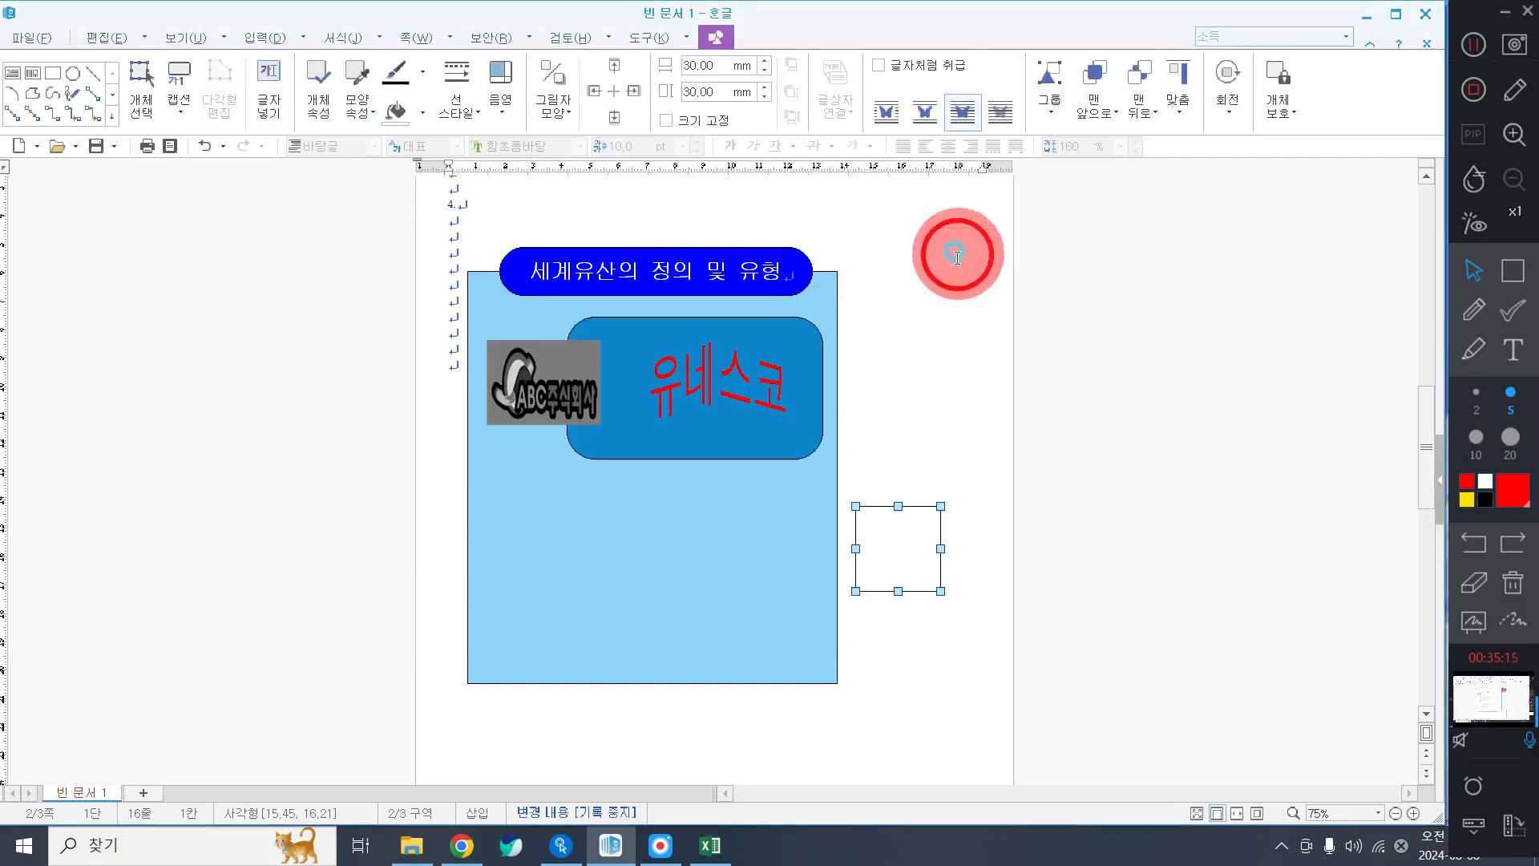
double_click(906, 533)
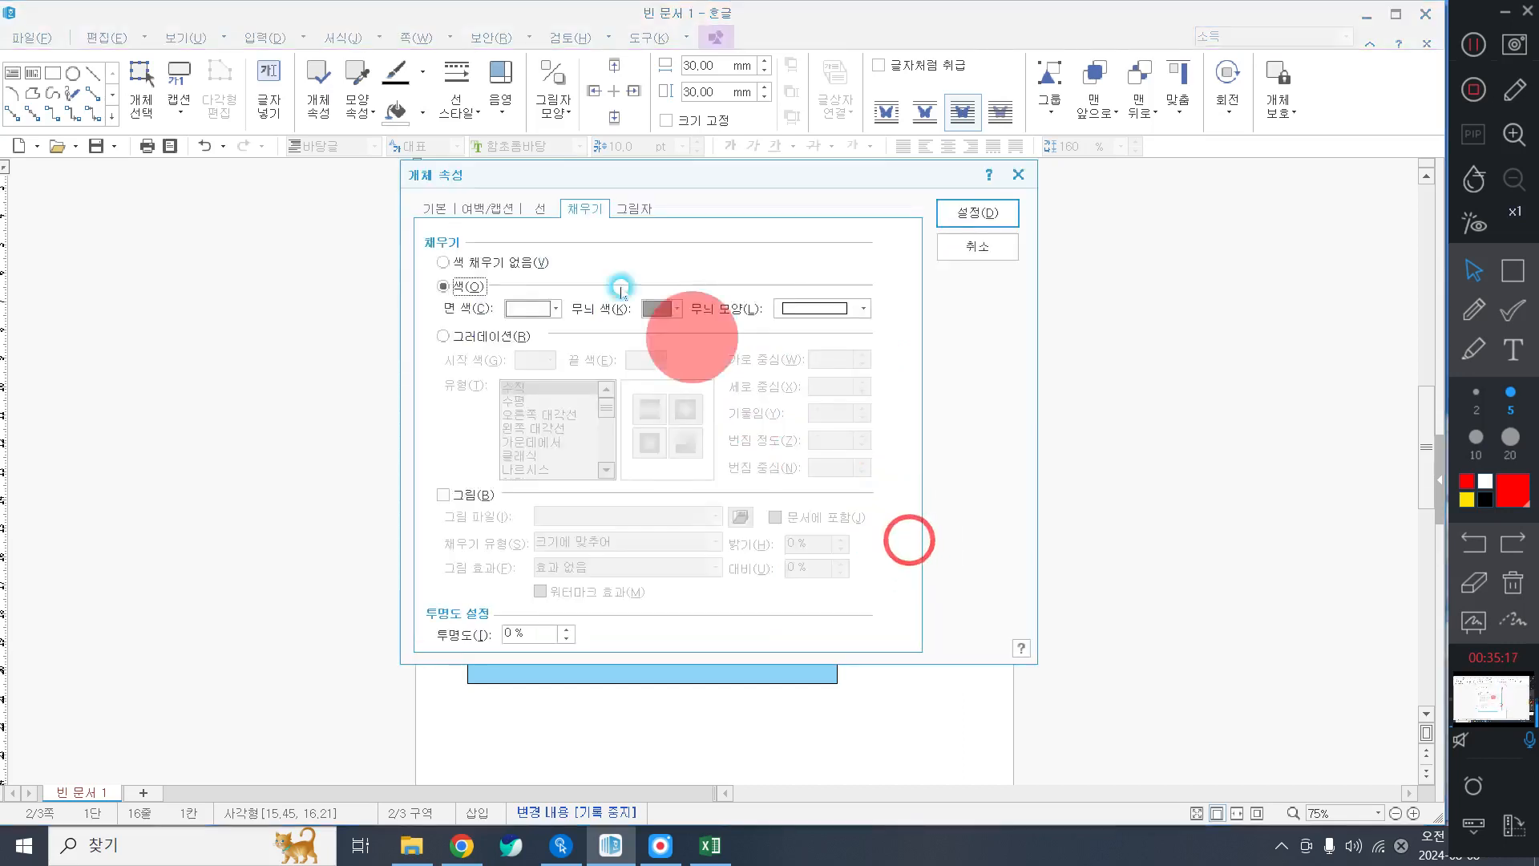
left_click(439, 210)
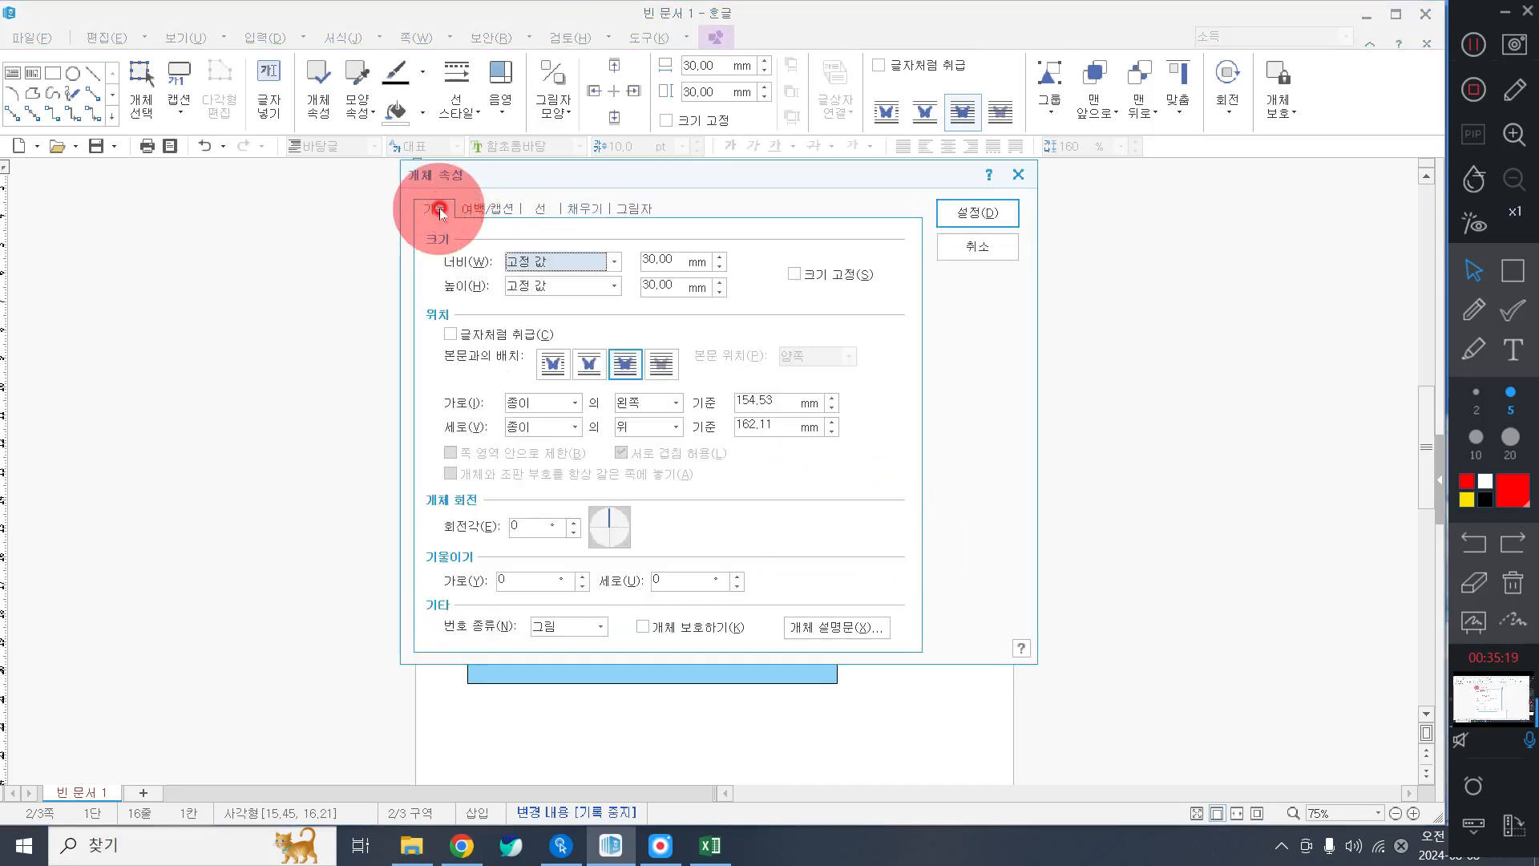
left_click(665, 258)
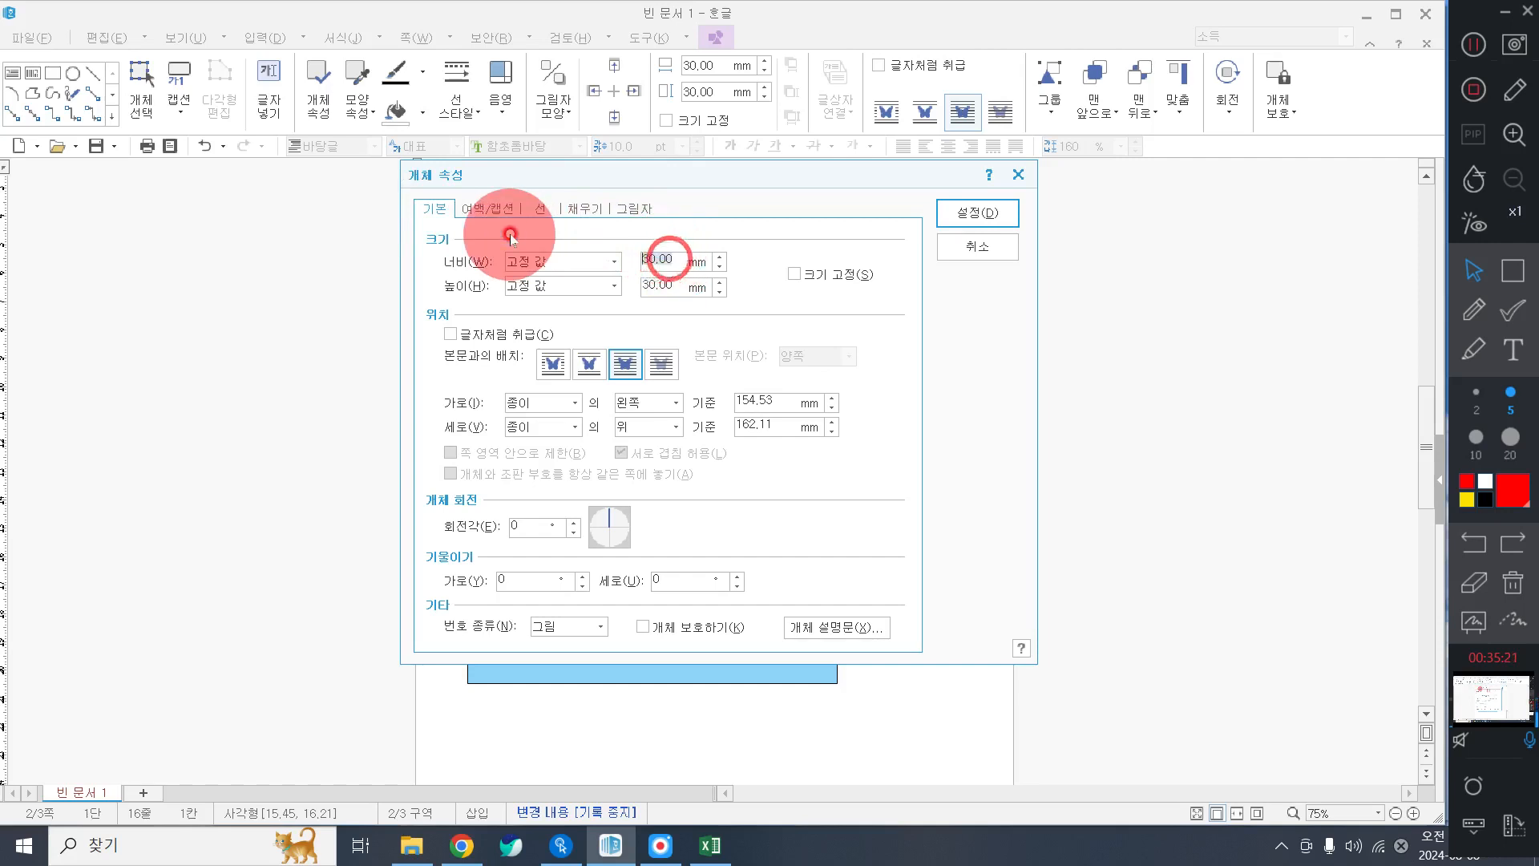
type("8")
key("Tab")
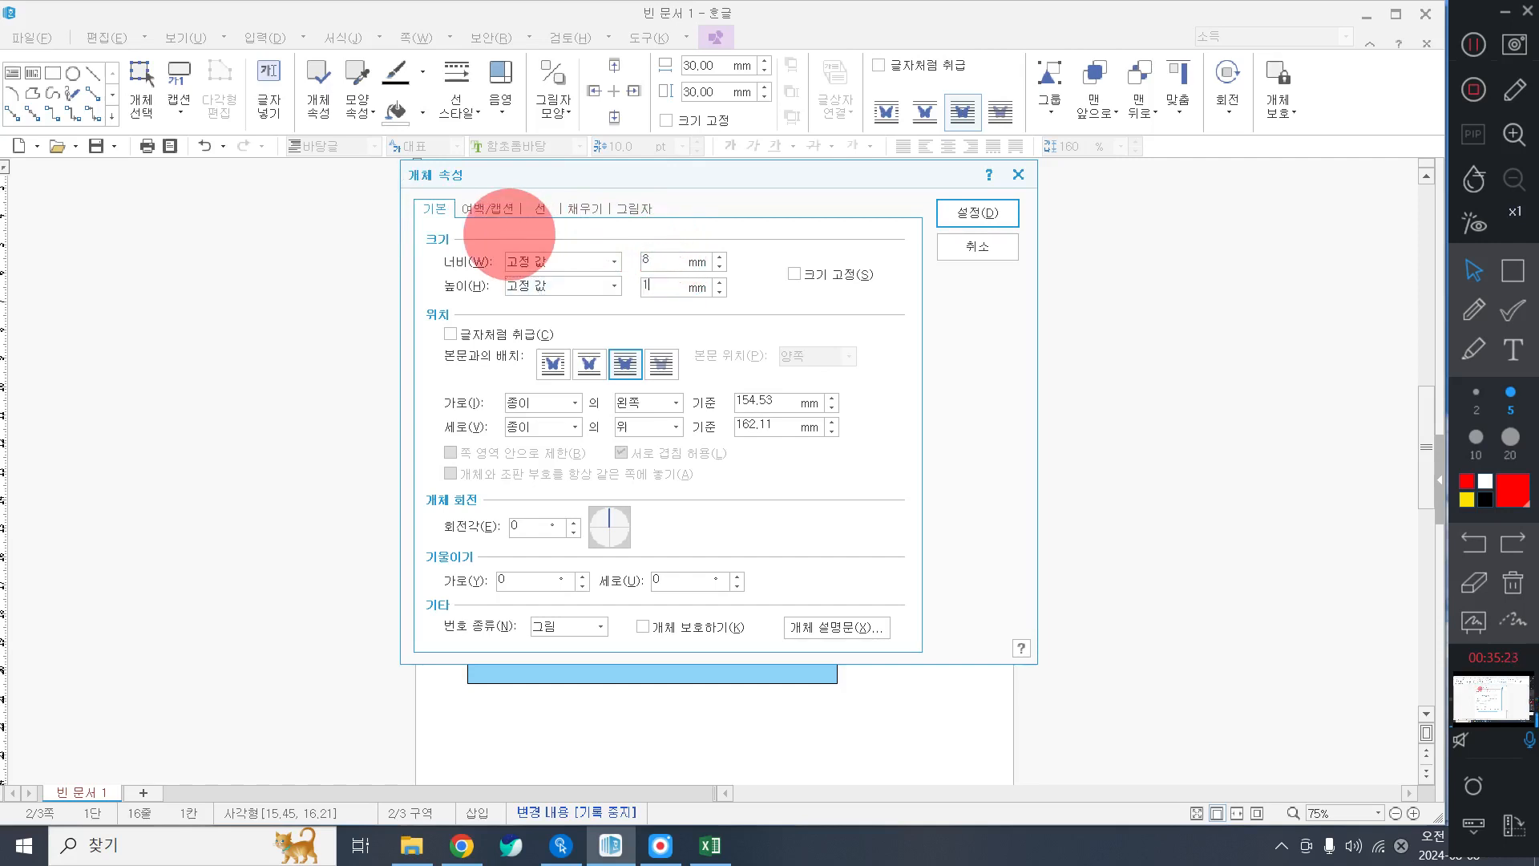
key("space")
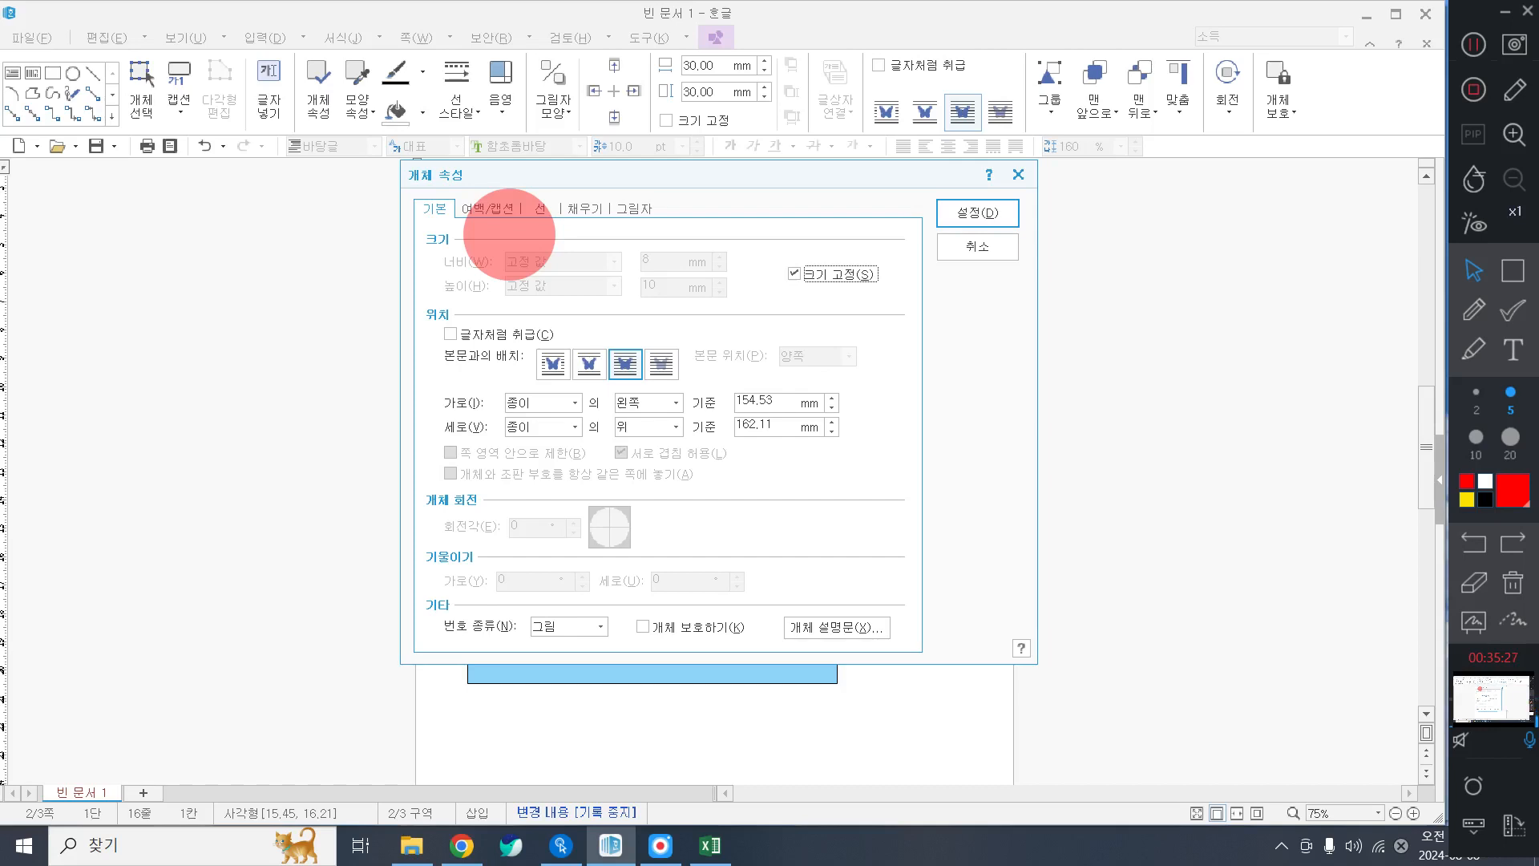
Give the small rectangle a steel-blue fill.
left_click(584, 208)
left_click(543, 309)
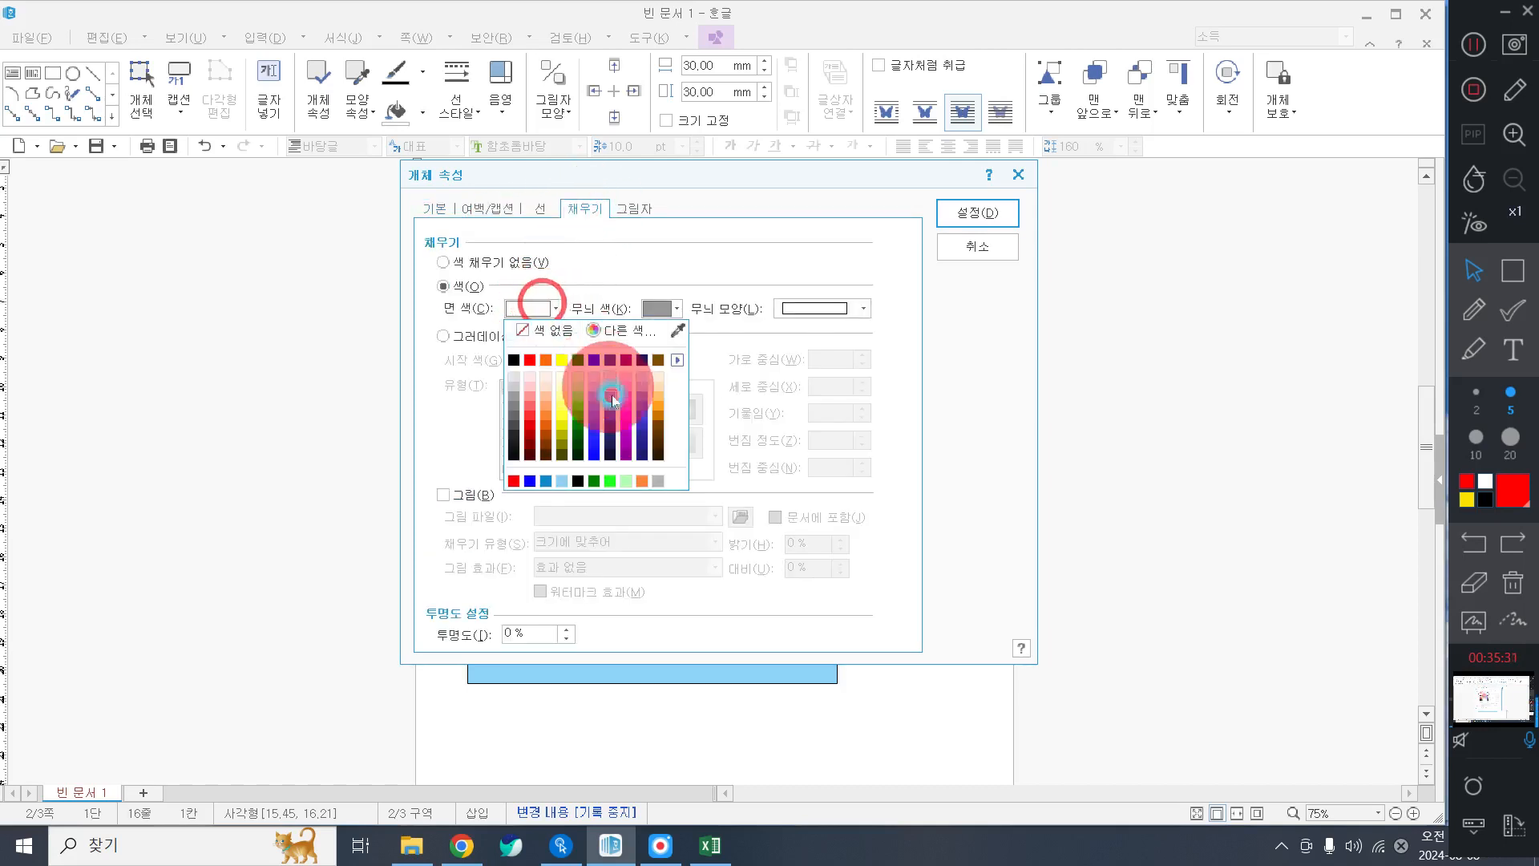
left_click(679, 360)
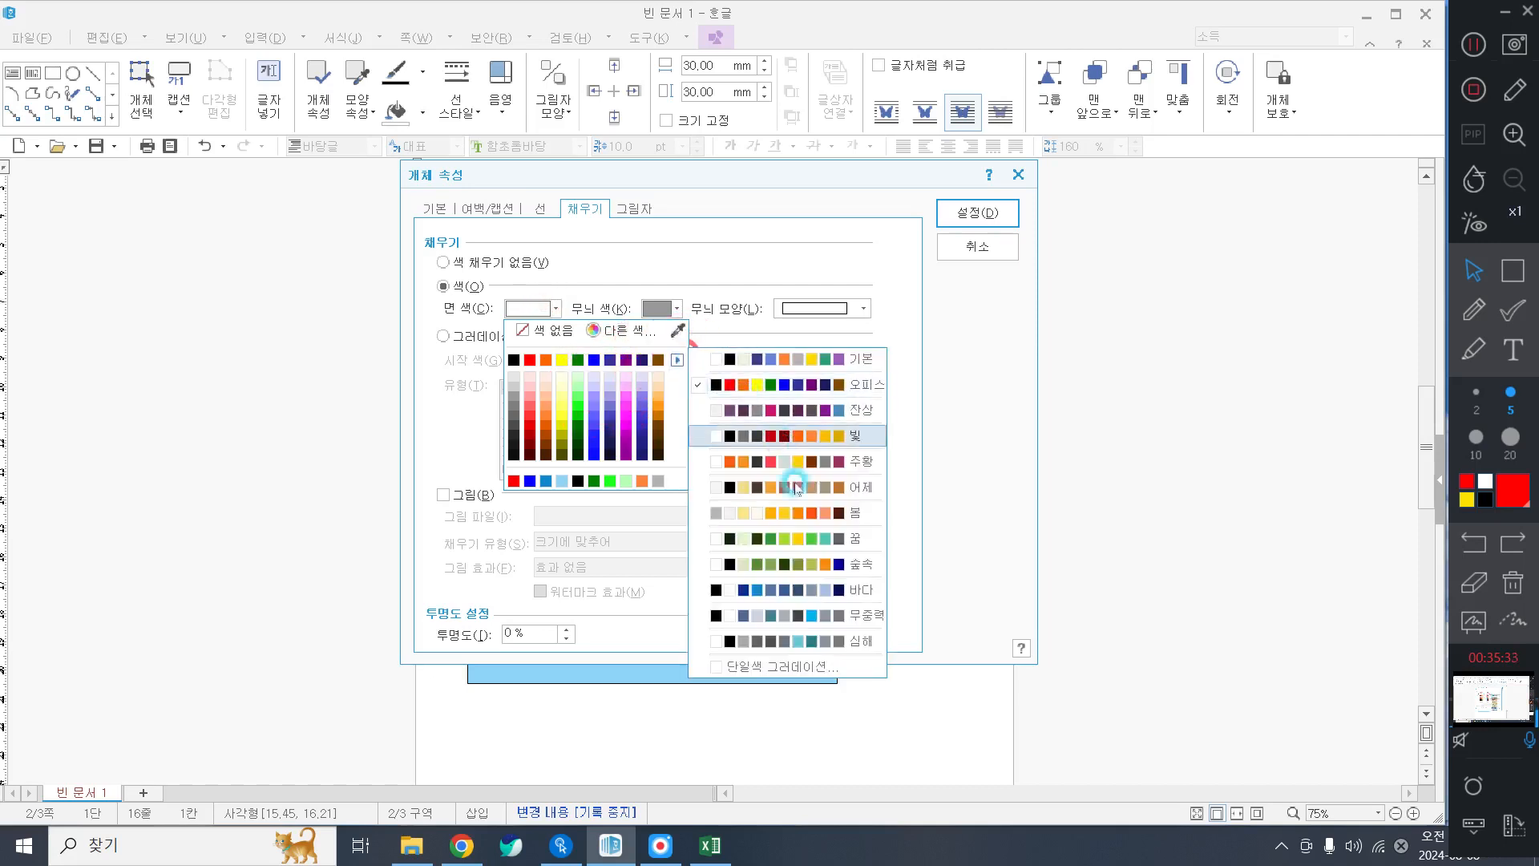
left_click(800, 586)
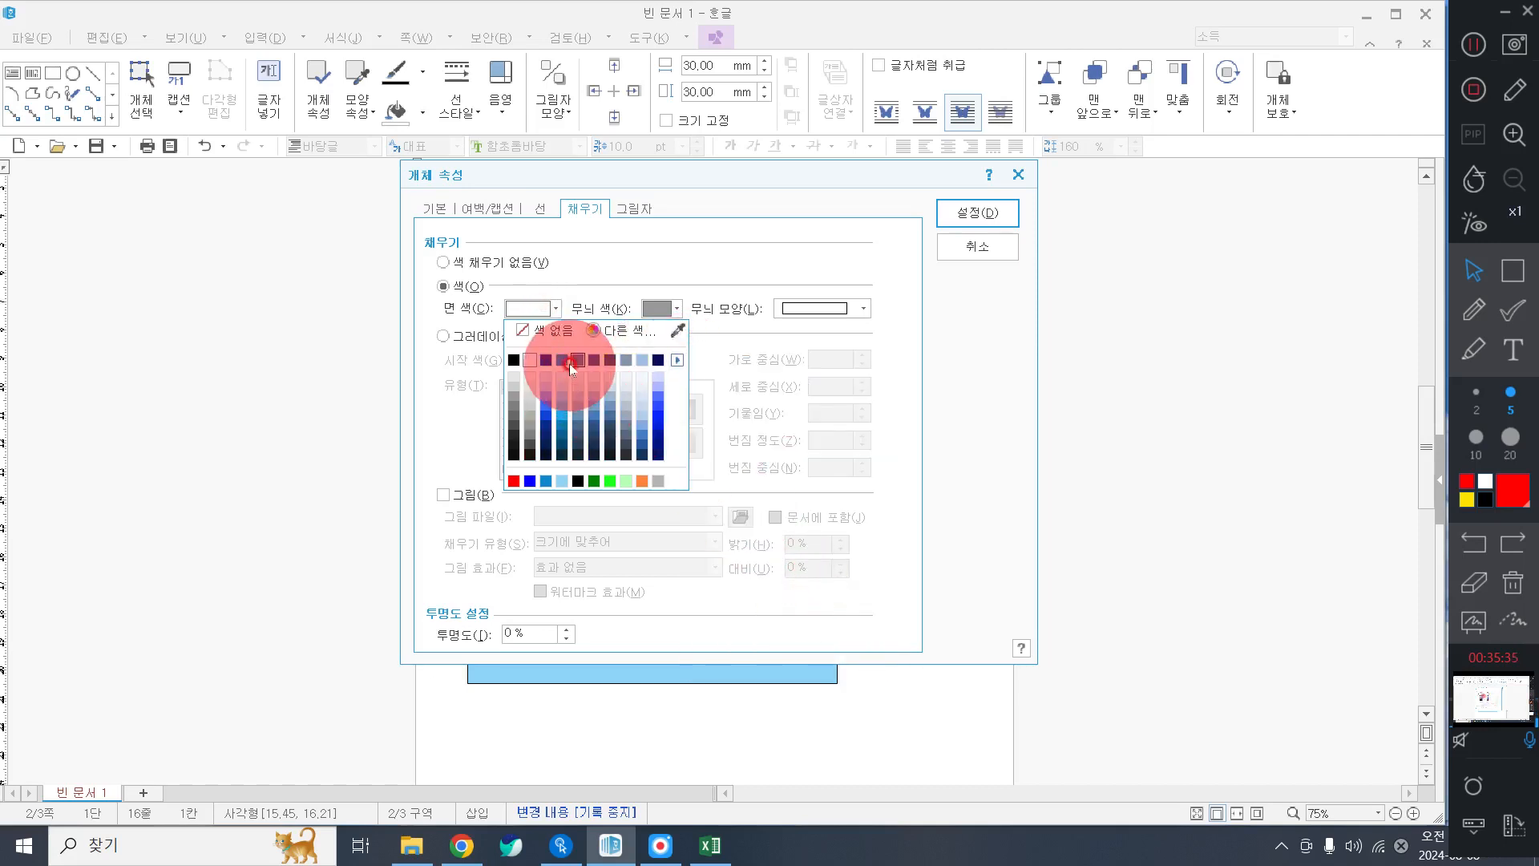
left_click(574, 362)
left_click(966, 212)
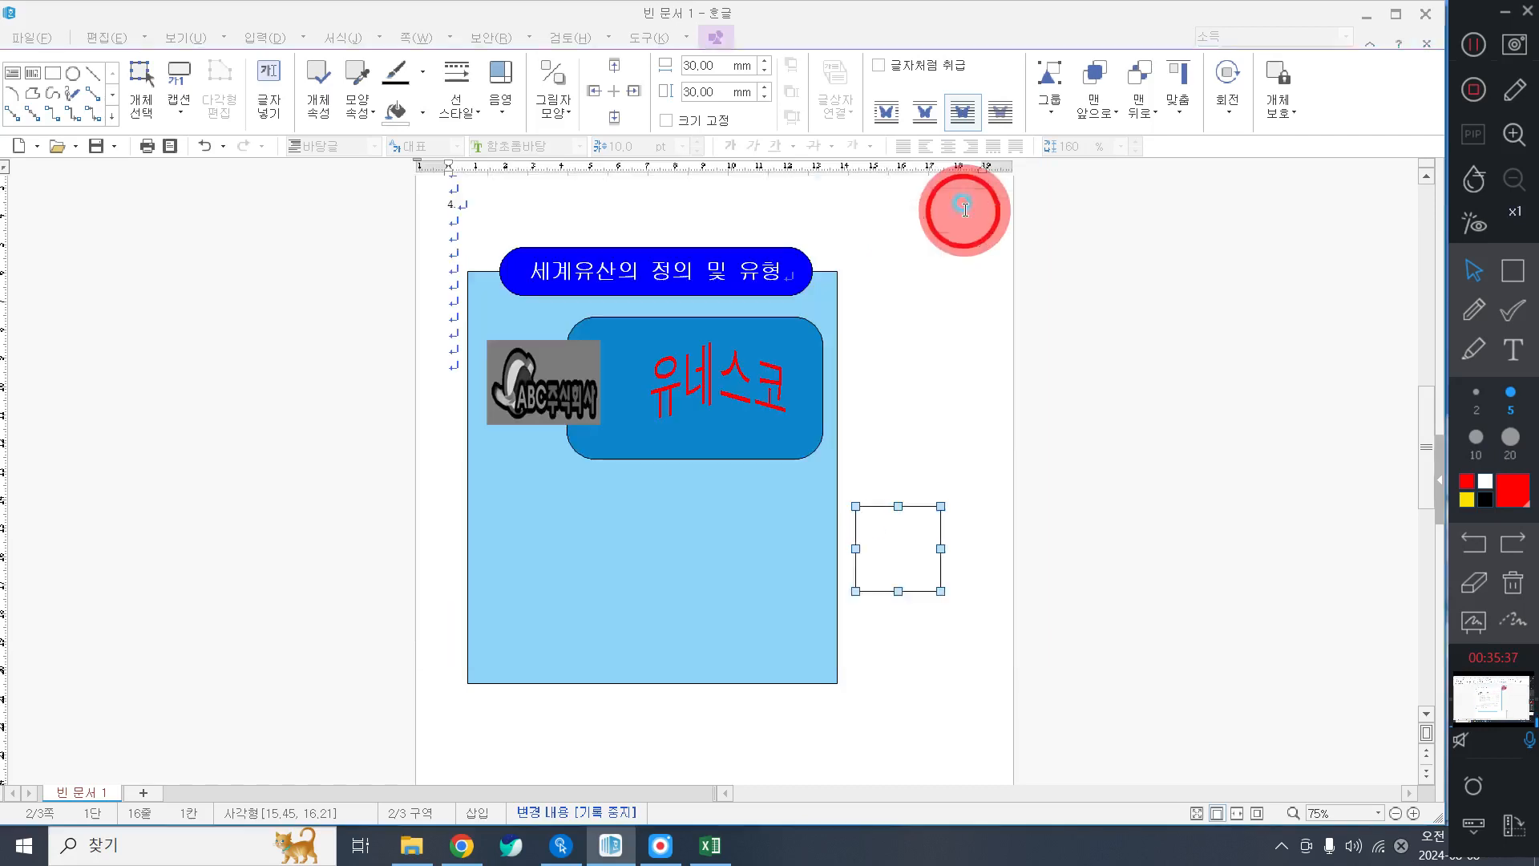
Position the small blue box just outside the panel's right edge.
mouse_move(878, 513)
left_mouse_down()
mouse_move(890, 519)
mouse_move(891, 500)
left_mouse_up()
left_click(1066, 473)
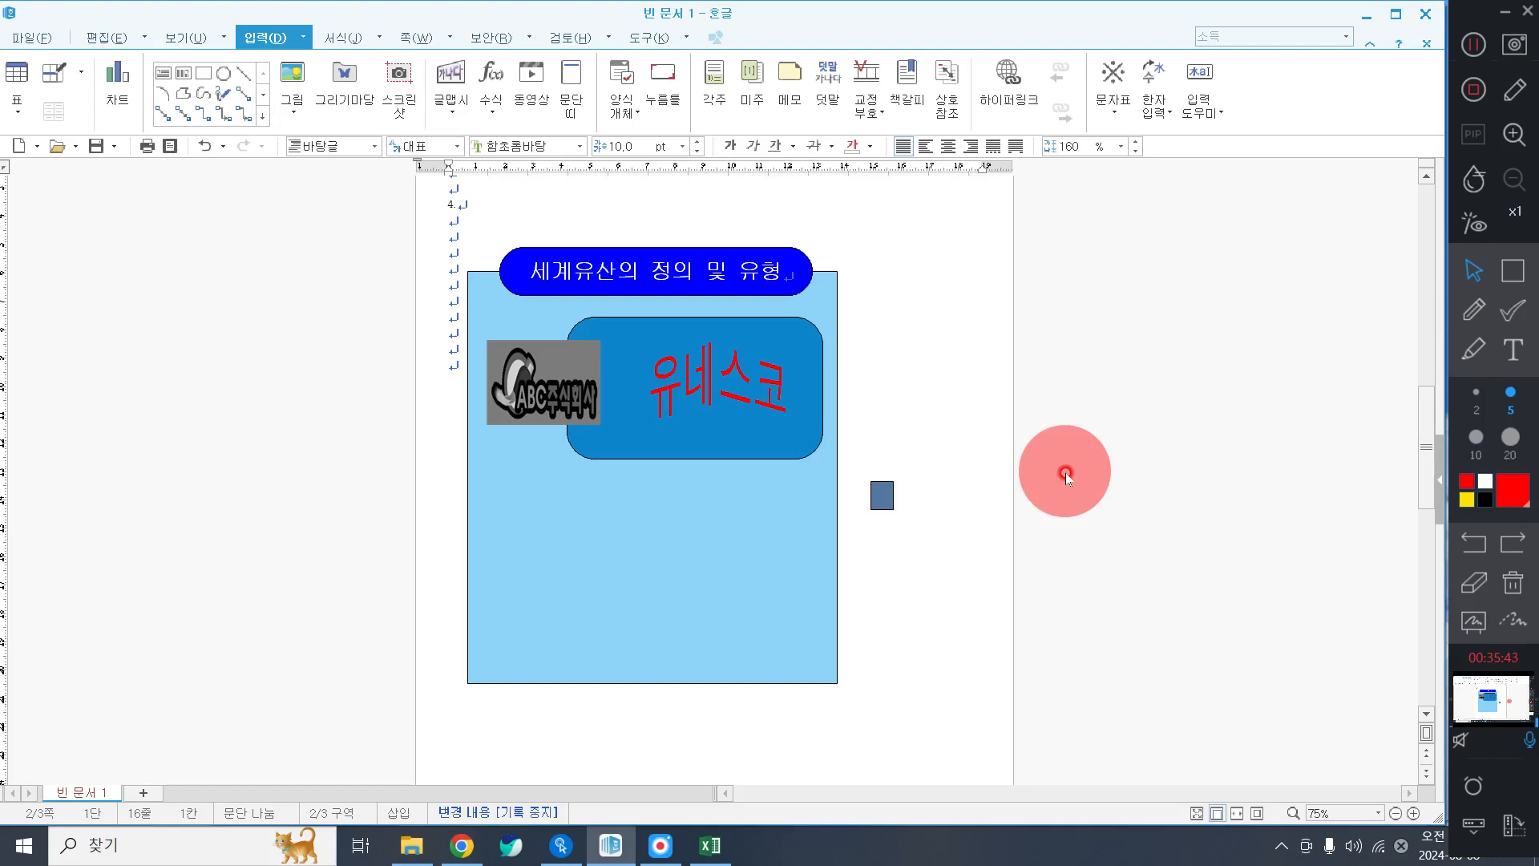
left_click_drag(885, 499, 878, 508)
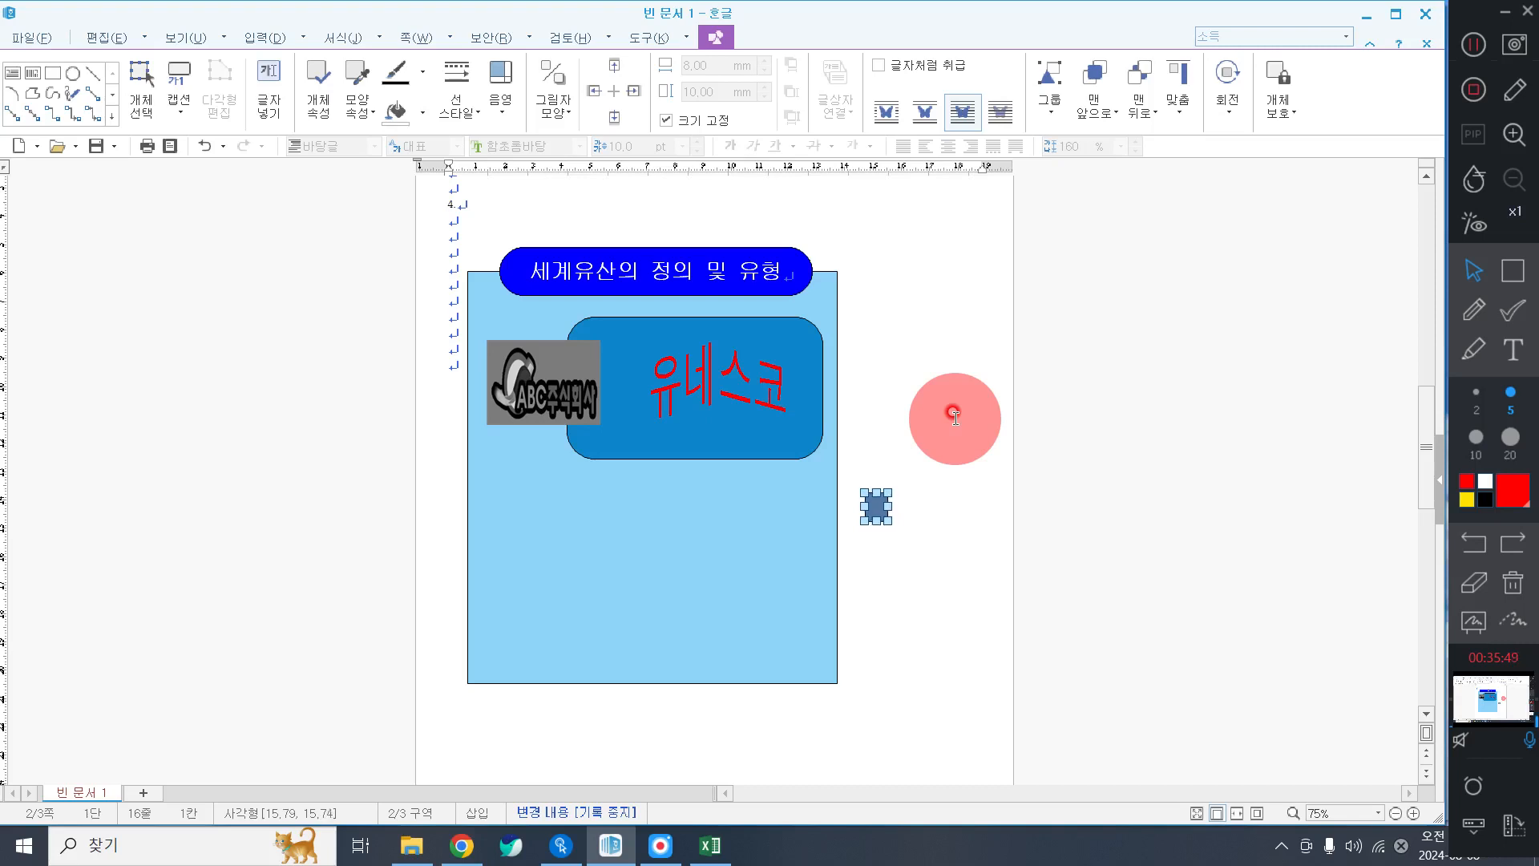
left_click(954, 417)
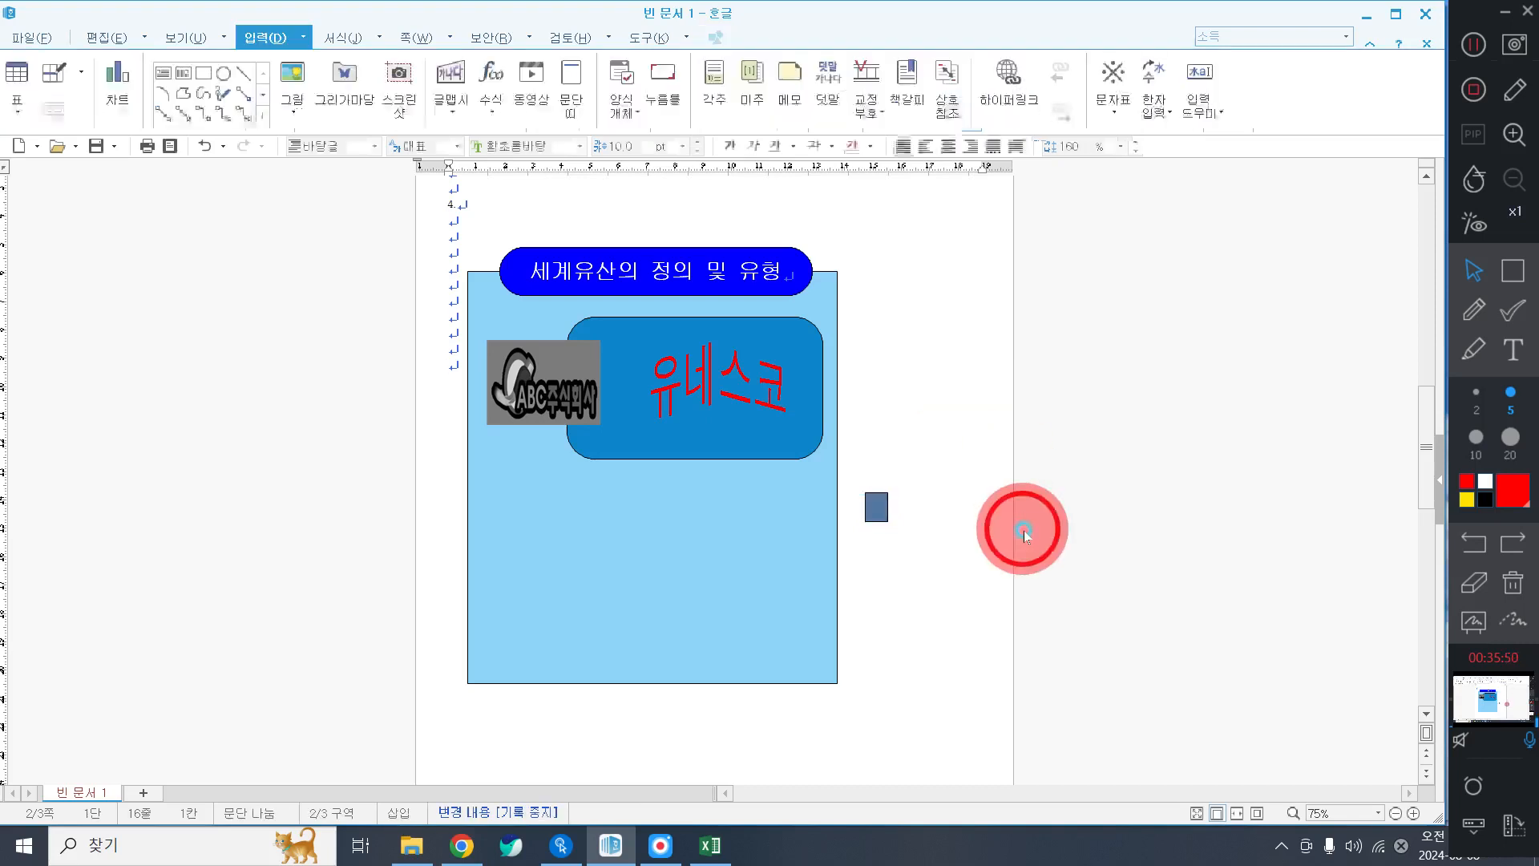
left_click(871, 501)
left_click(326, 120)
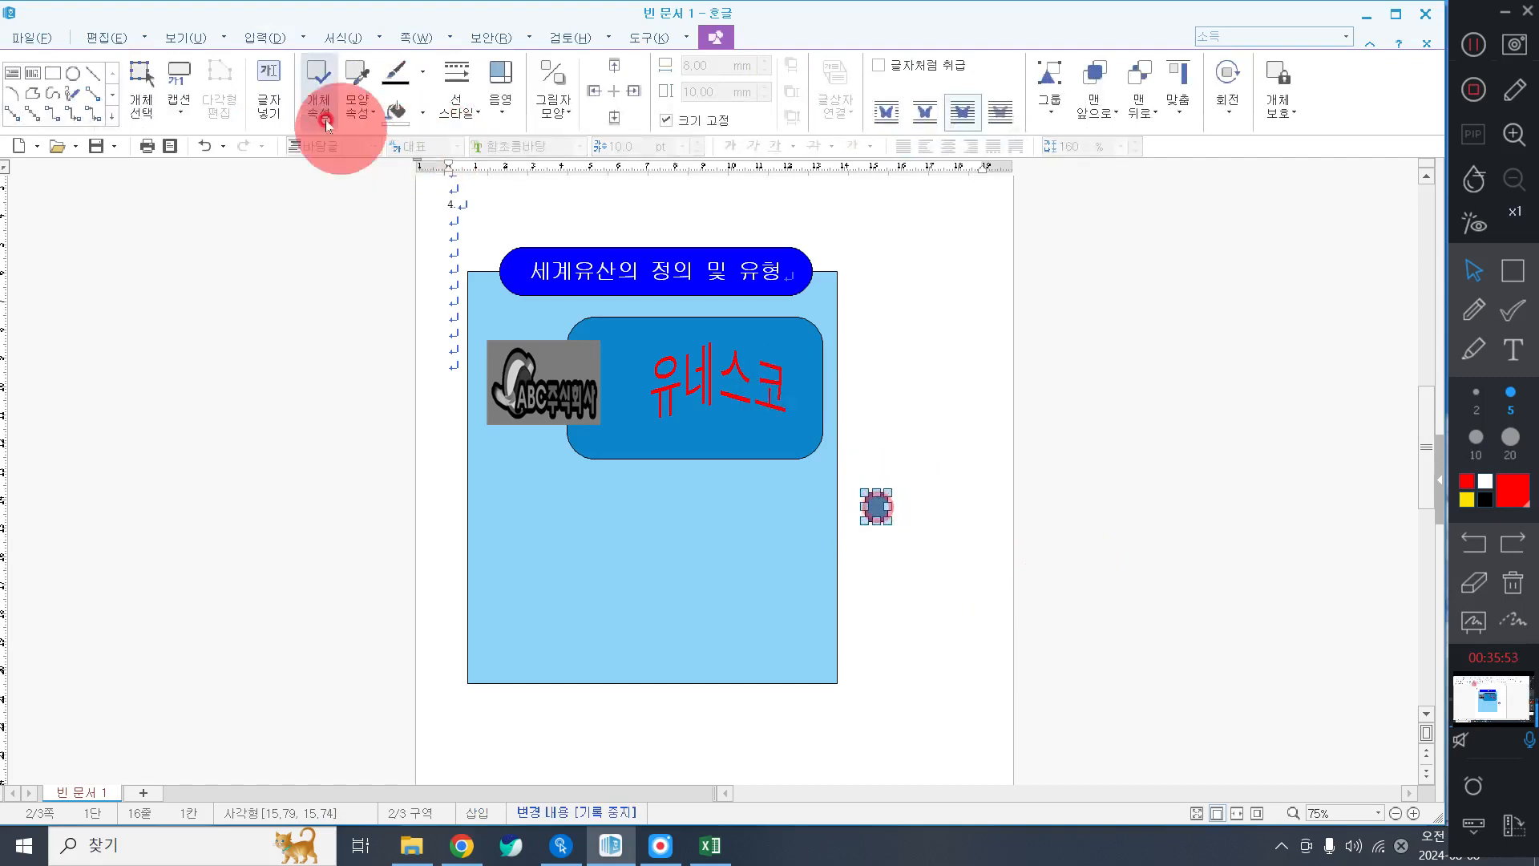
left_click(53, 73)
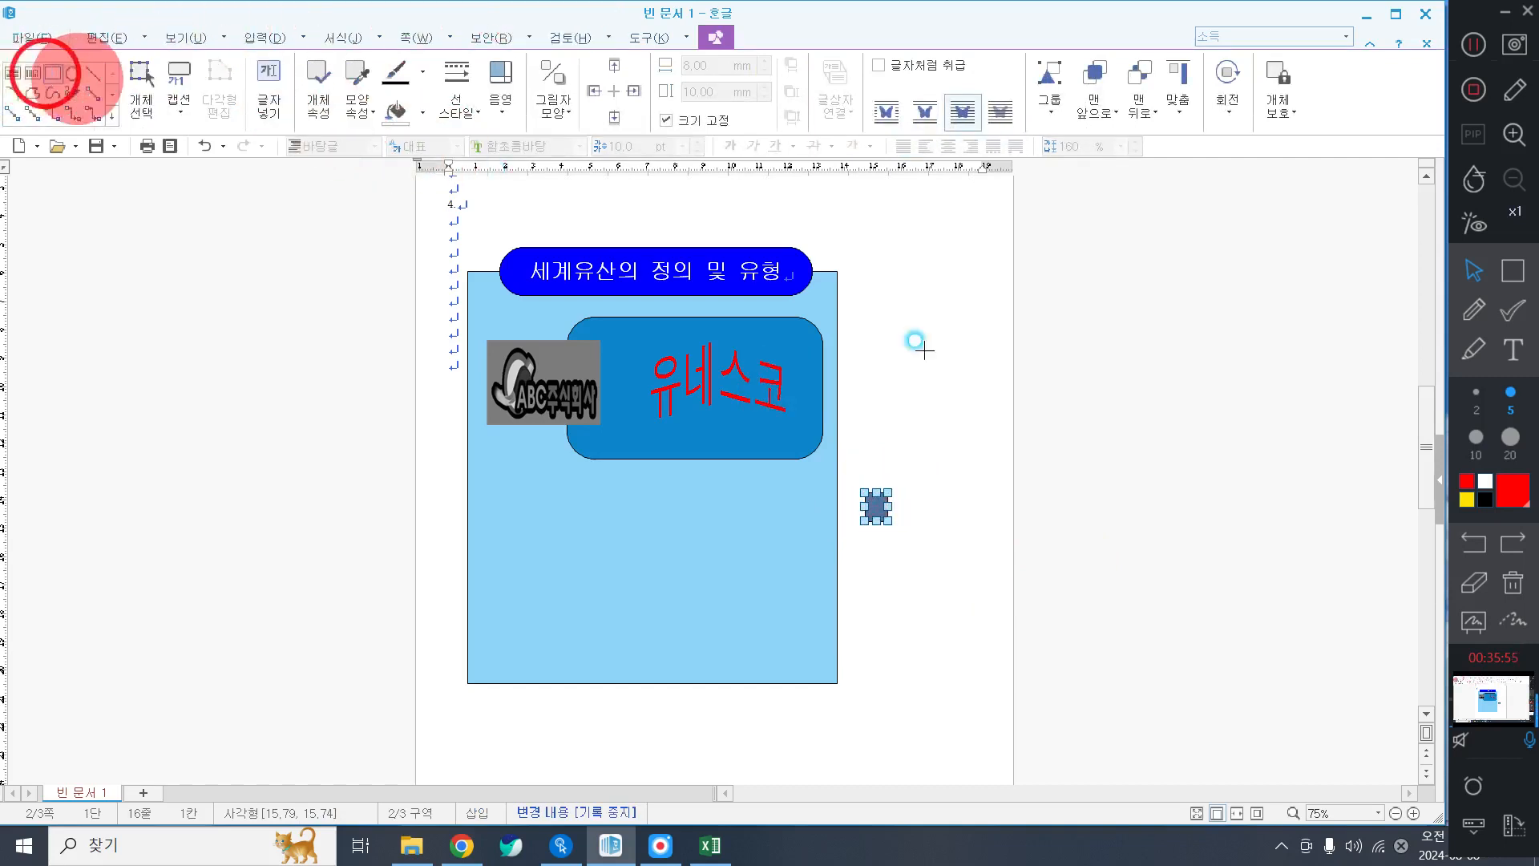
Draw another rectangle and set it to 13 × 13 mm with size locked.
left_click(889, 402)
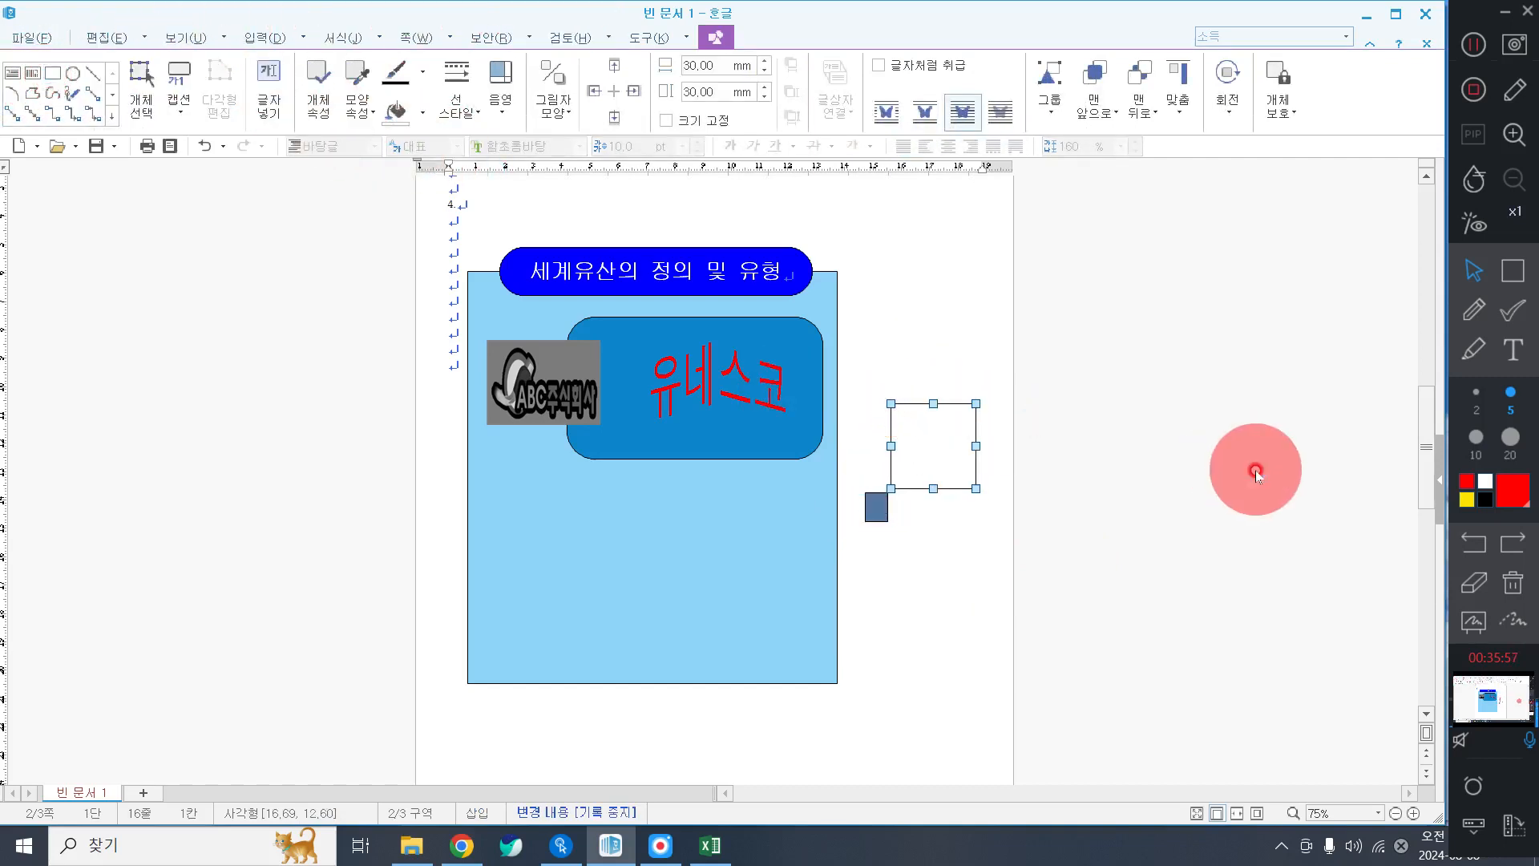
double_click(938, 448)
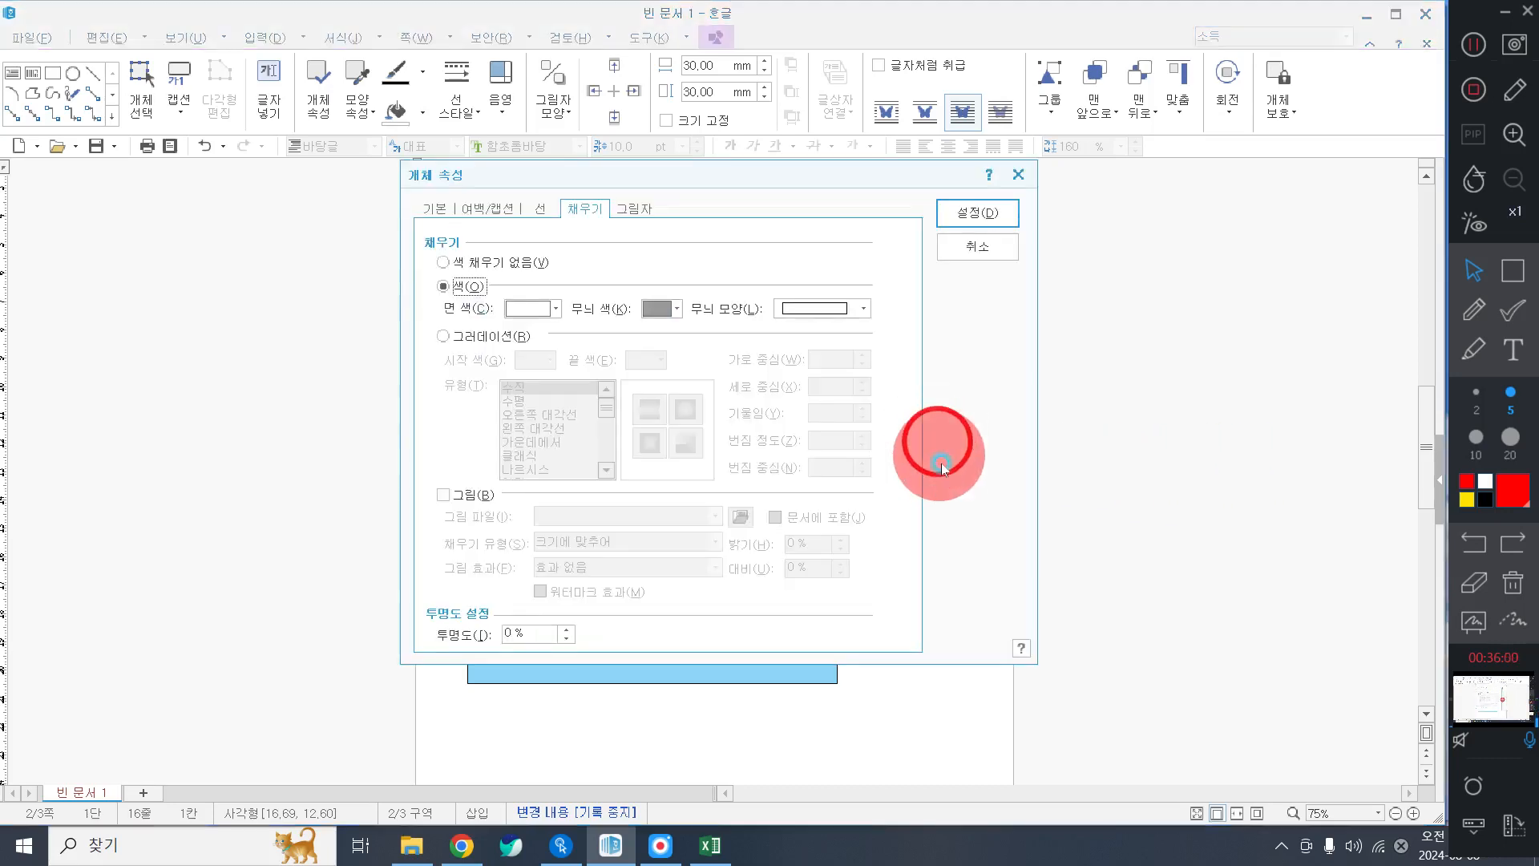
left_click(435, 210)
left_click(610, 269)
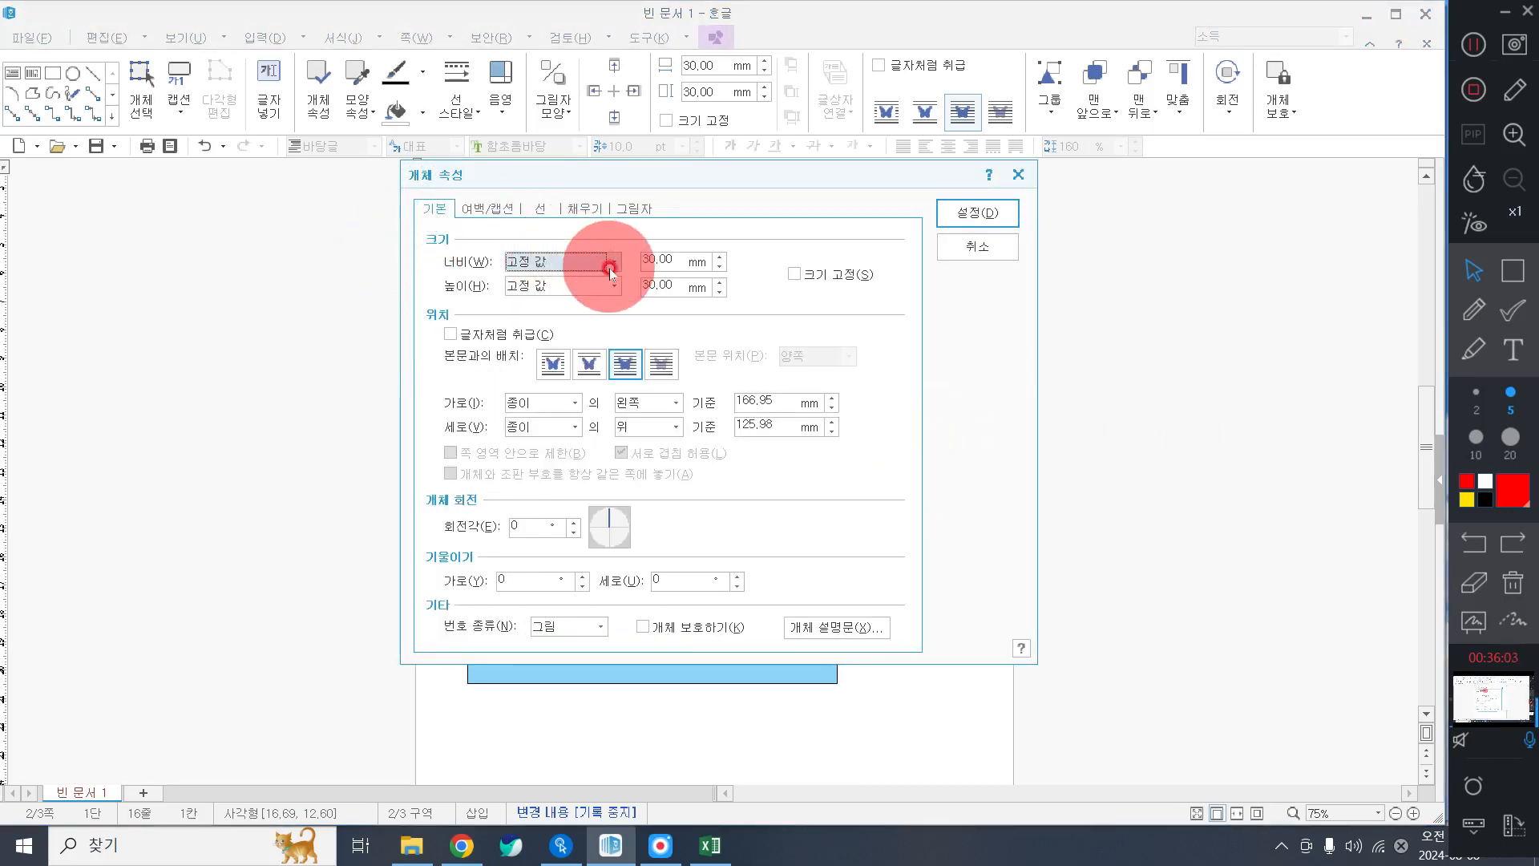
left_click(670, 263)
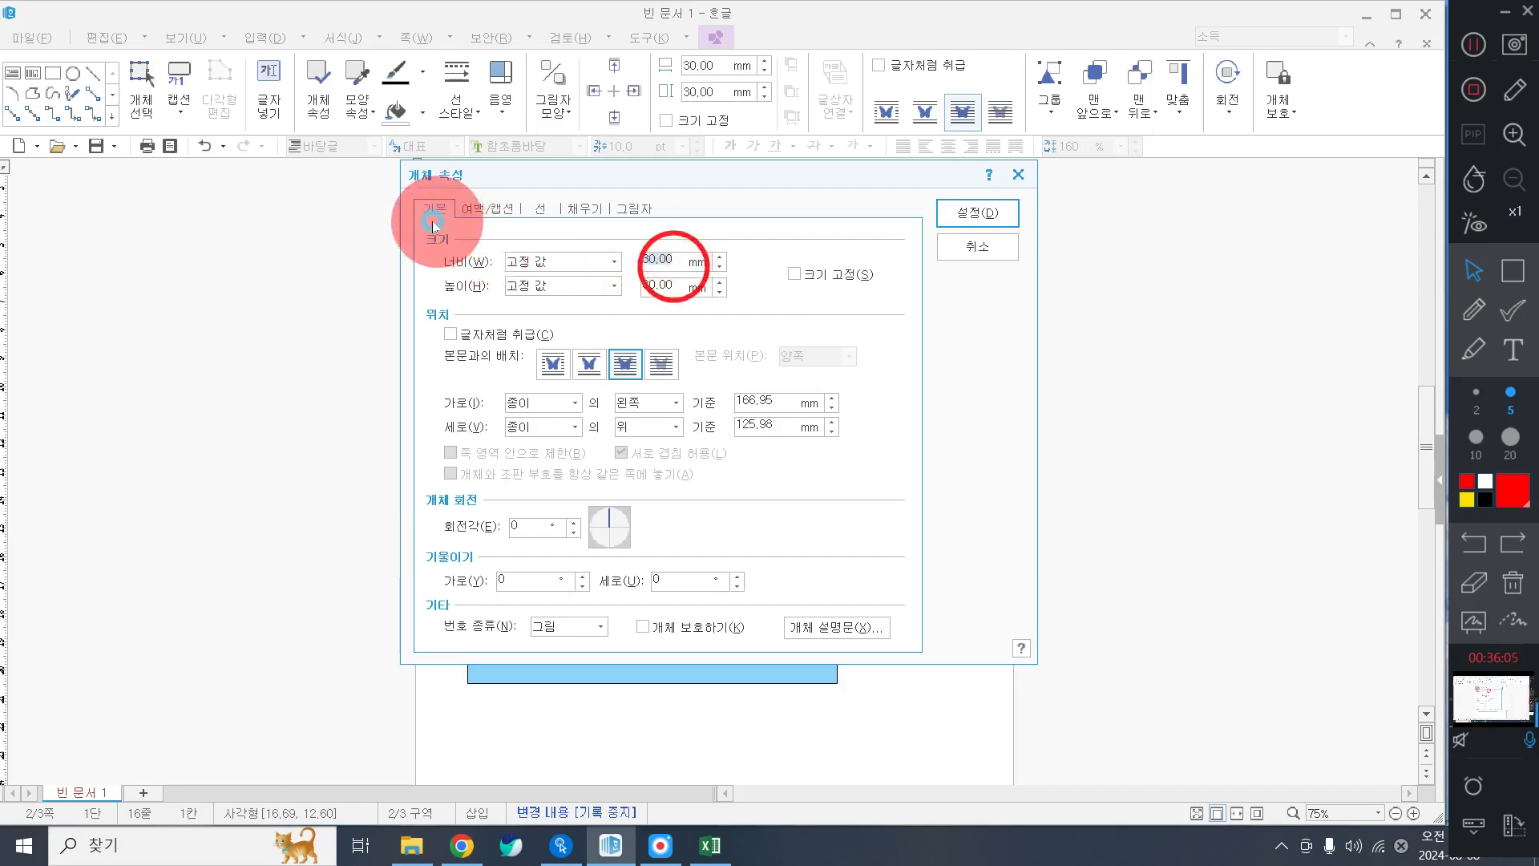
key("Tab")
key("Tab")
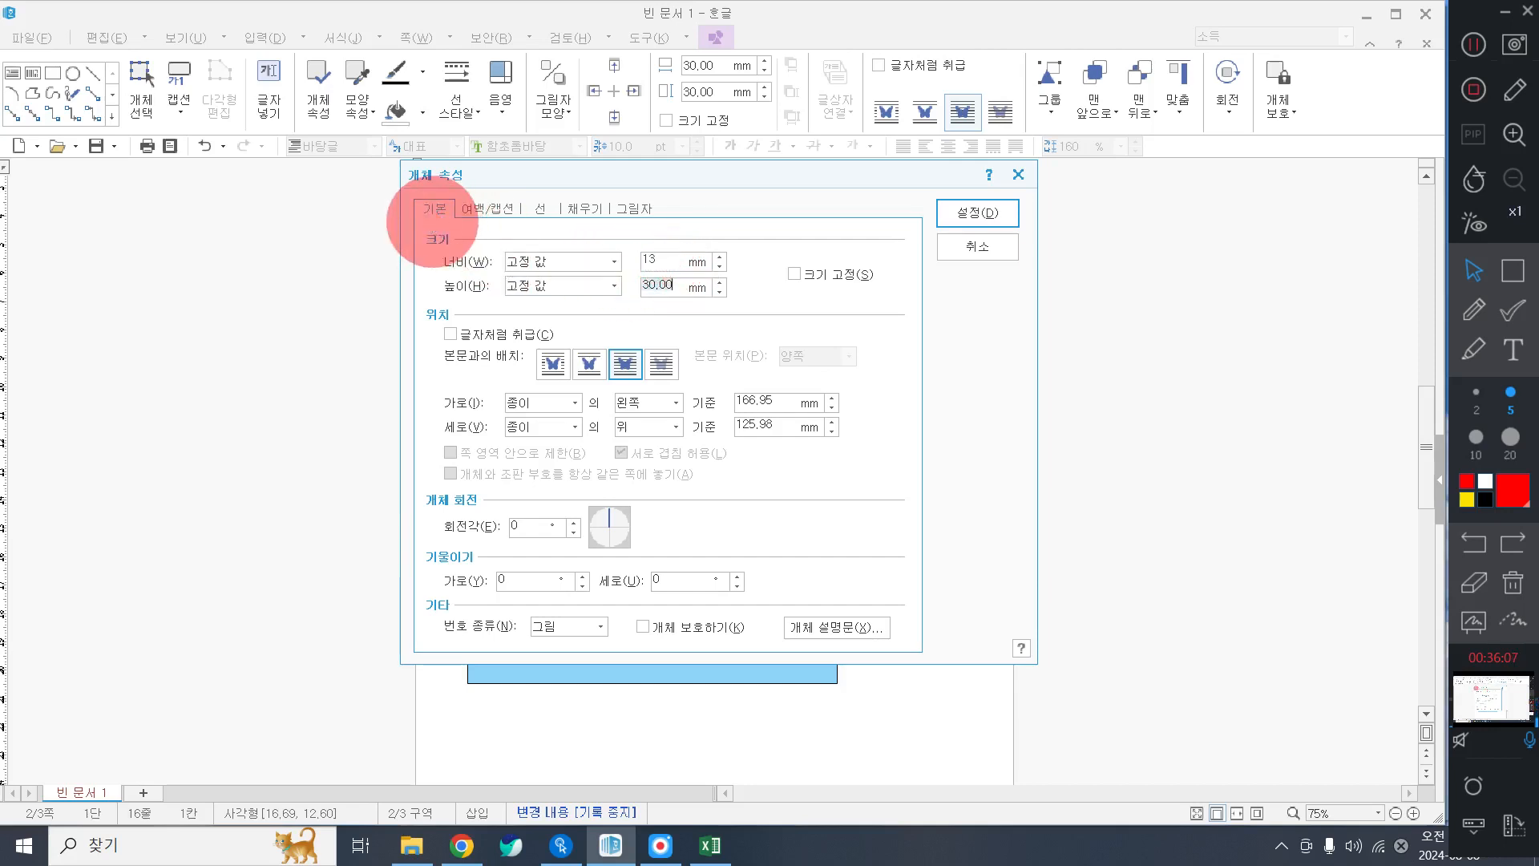
key("space")
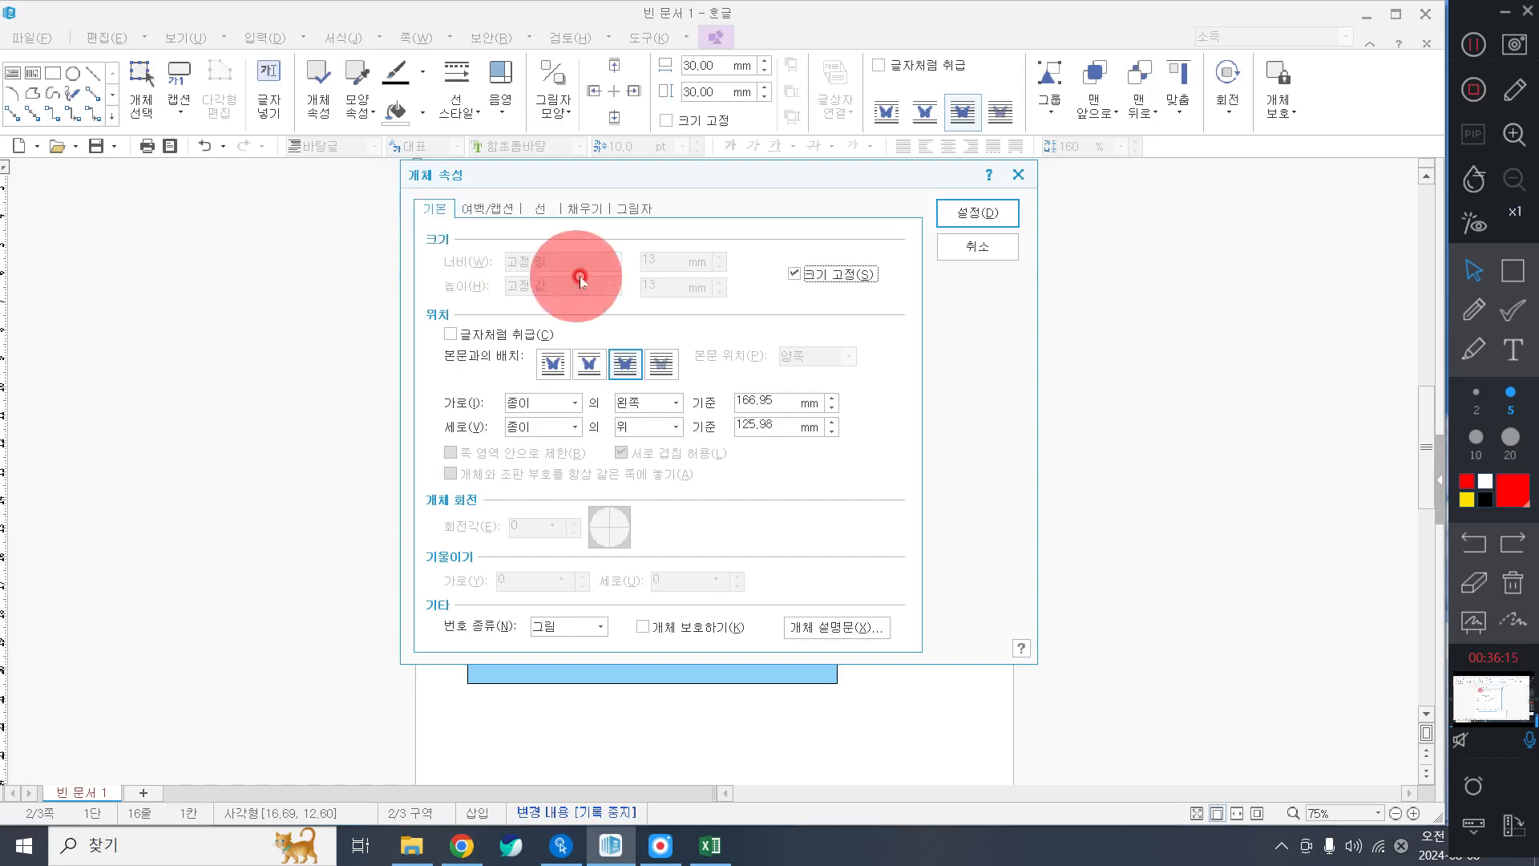
Apply the settings and place the white square directly above the blue rectangle.
left_click(584, 210)
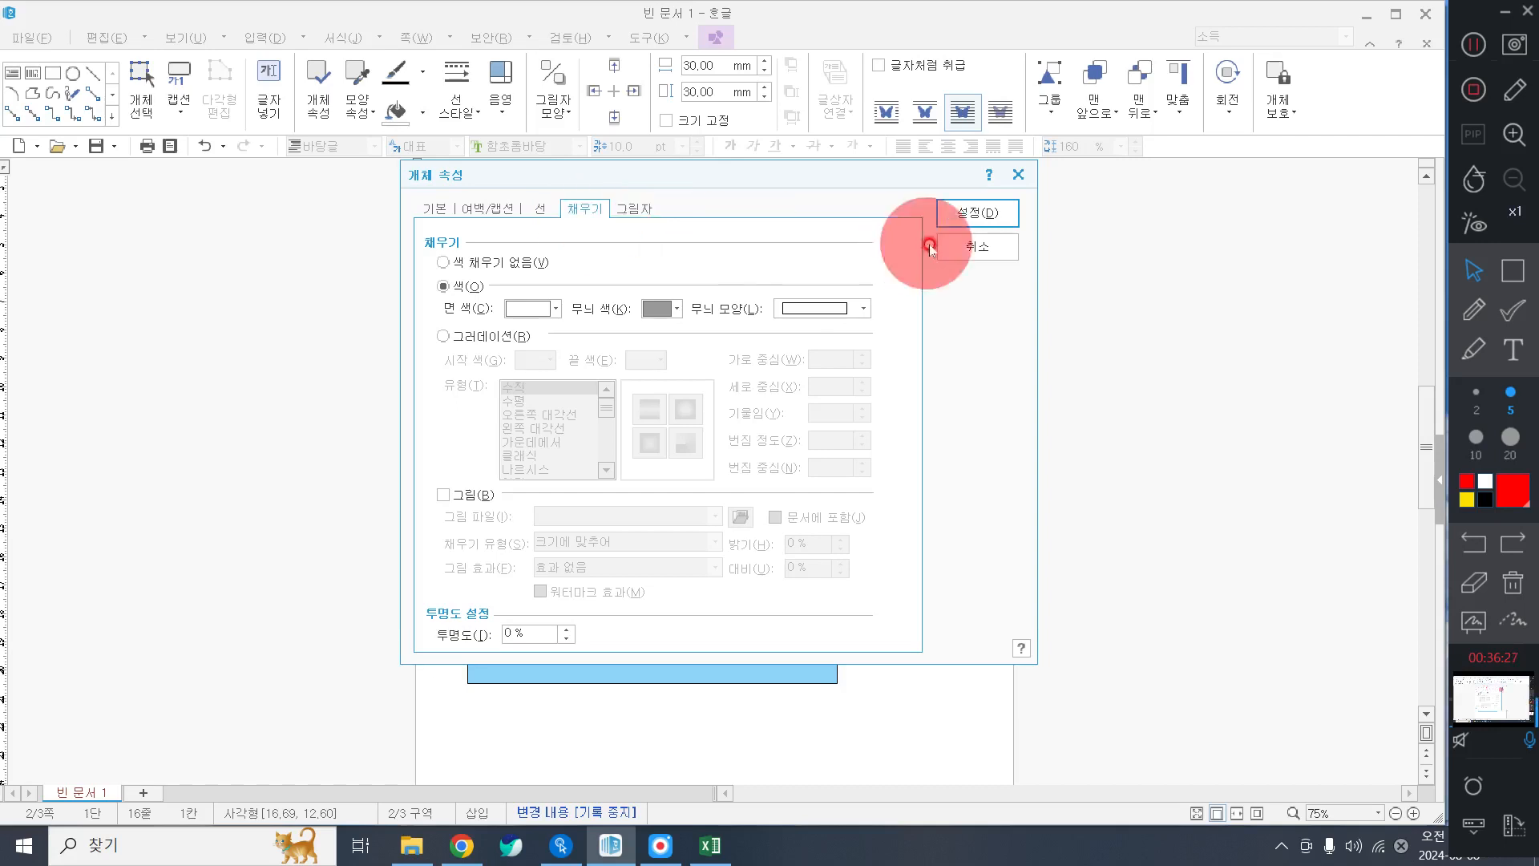
left_click(969, 213)
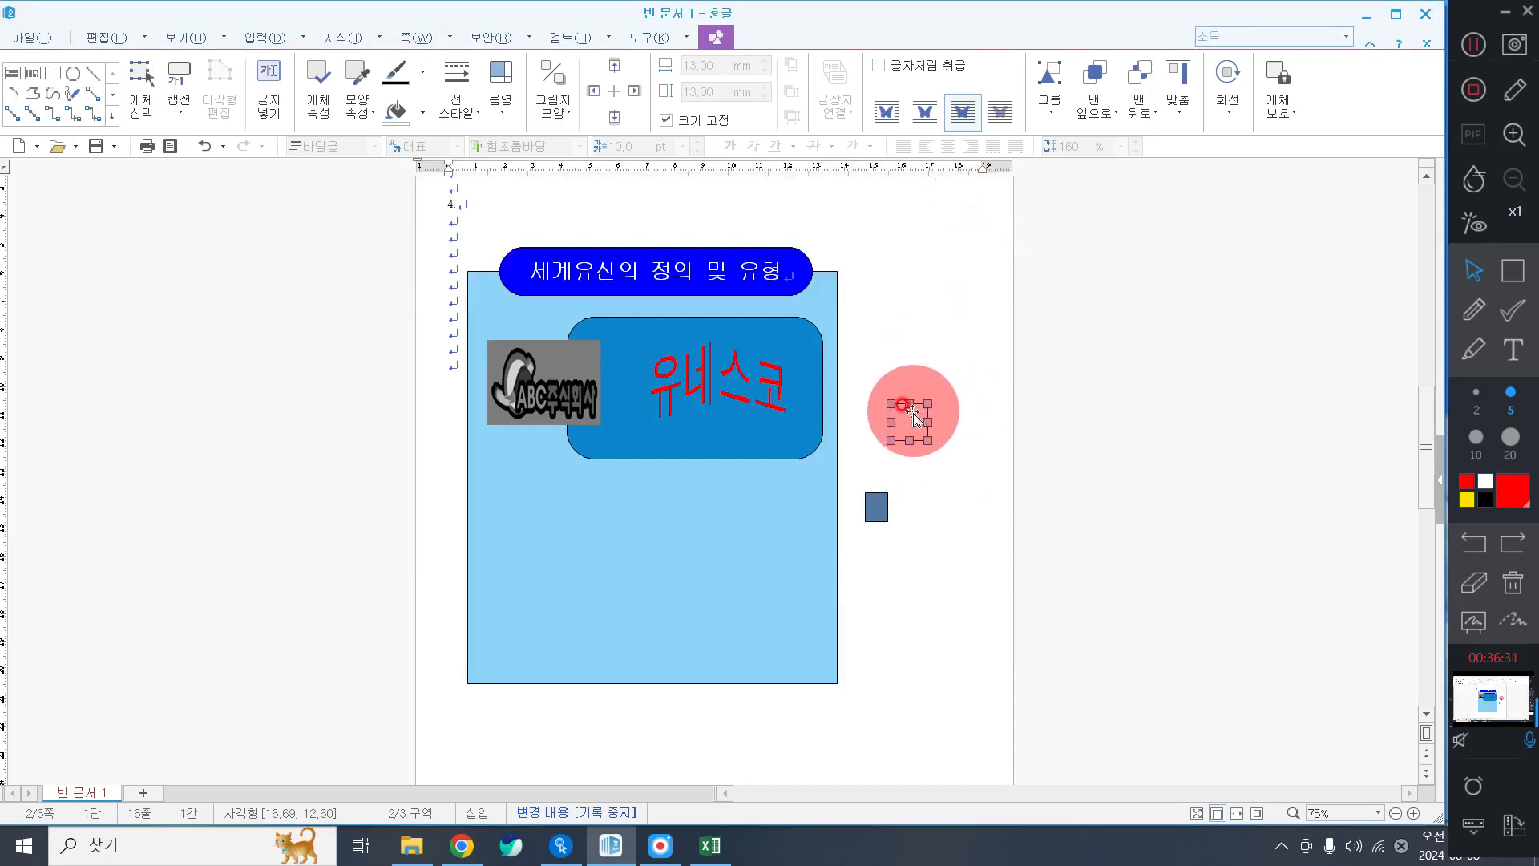
left_click_drag(900, 419, 882, 485)
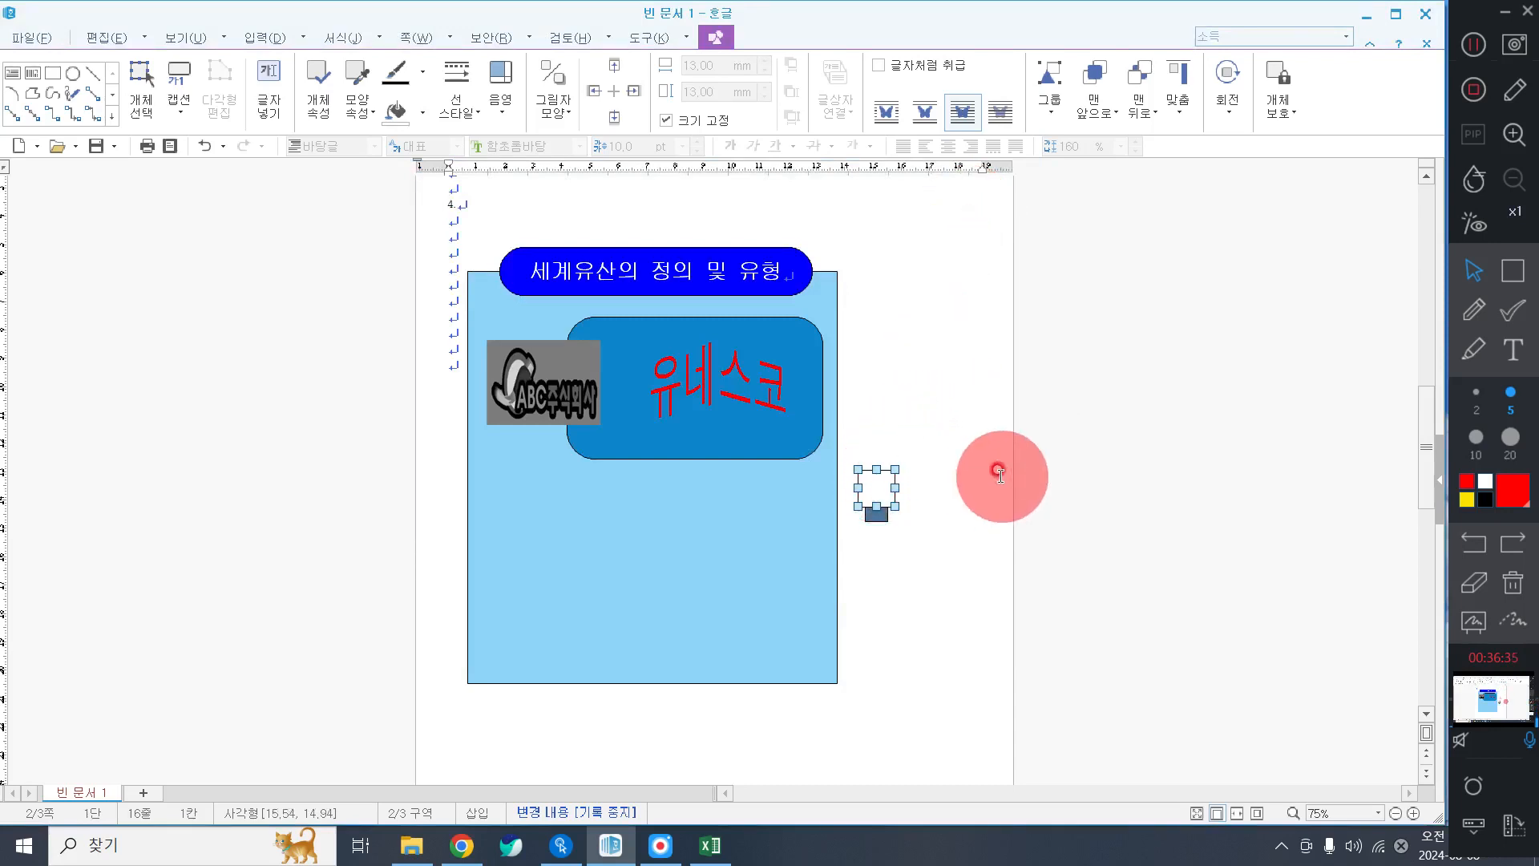
left_click(1002, 476)
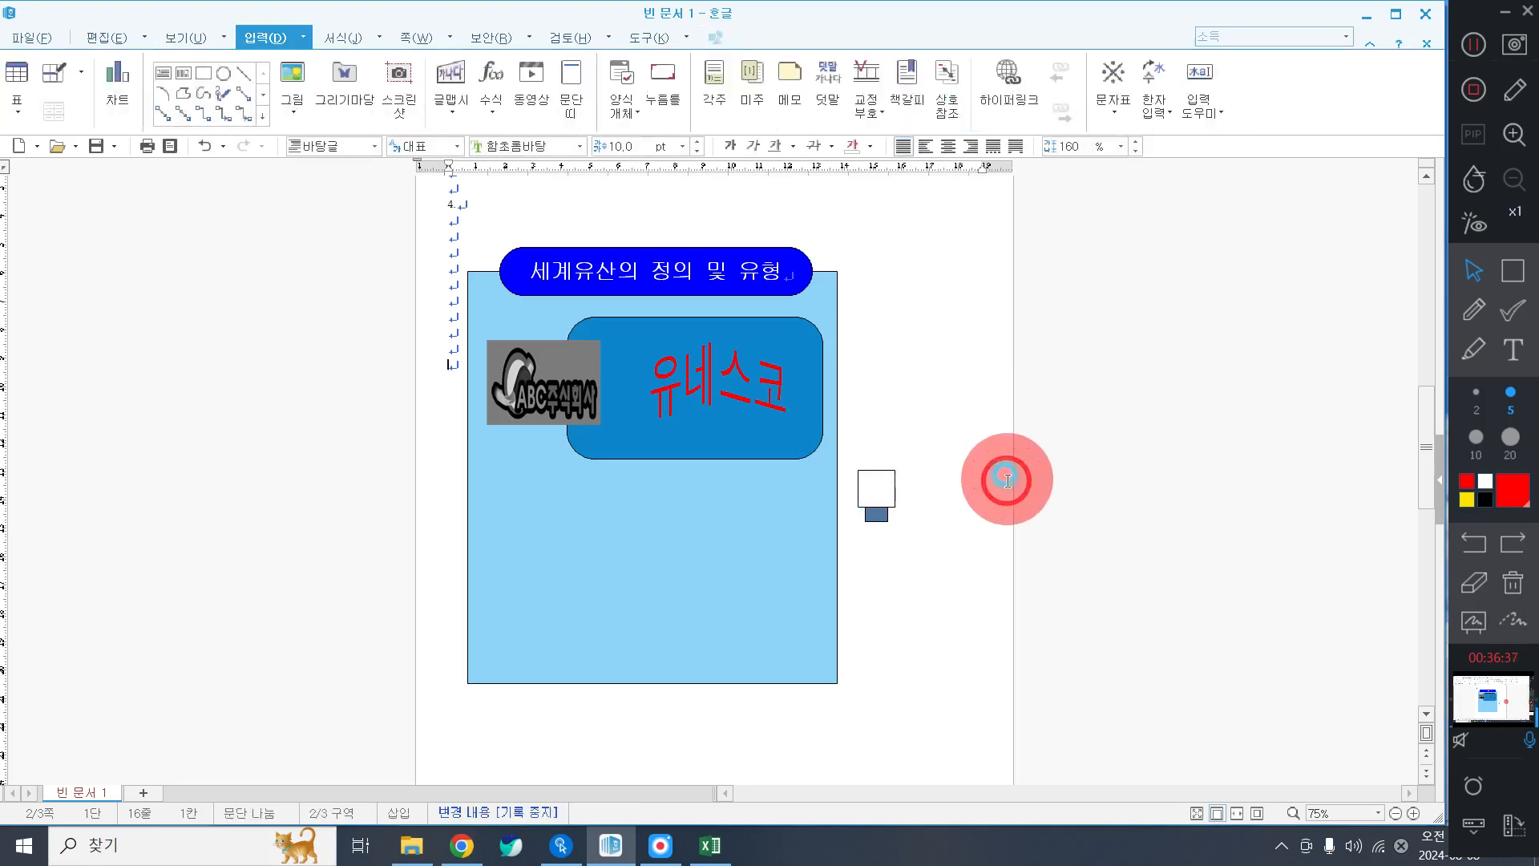
Select the small square and add text inside it via 도형 안에 글자 넣기.
left_click(882, 489)
left_click(957, 481)
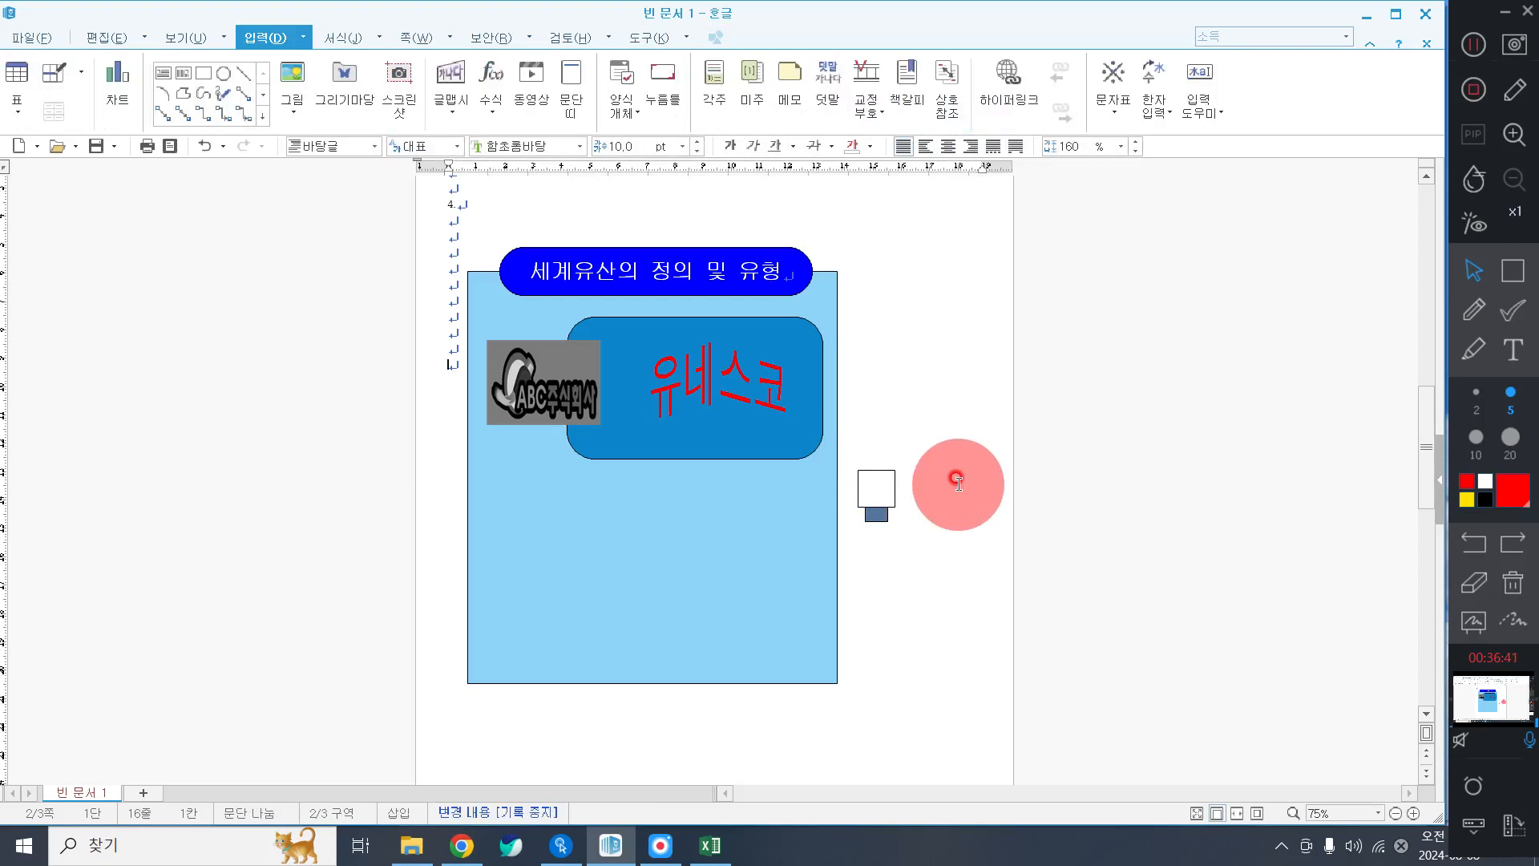
left_click(873, 486)
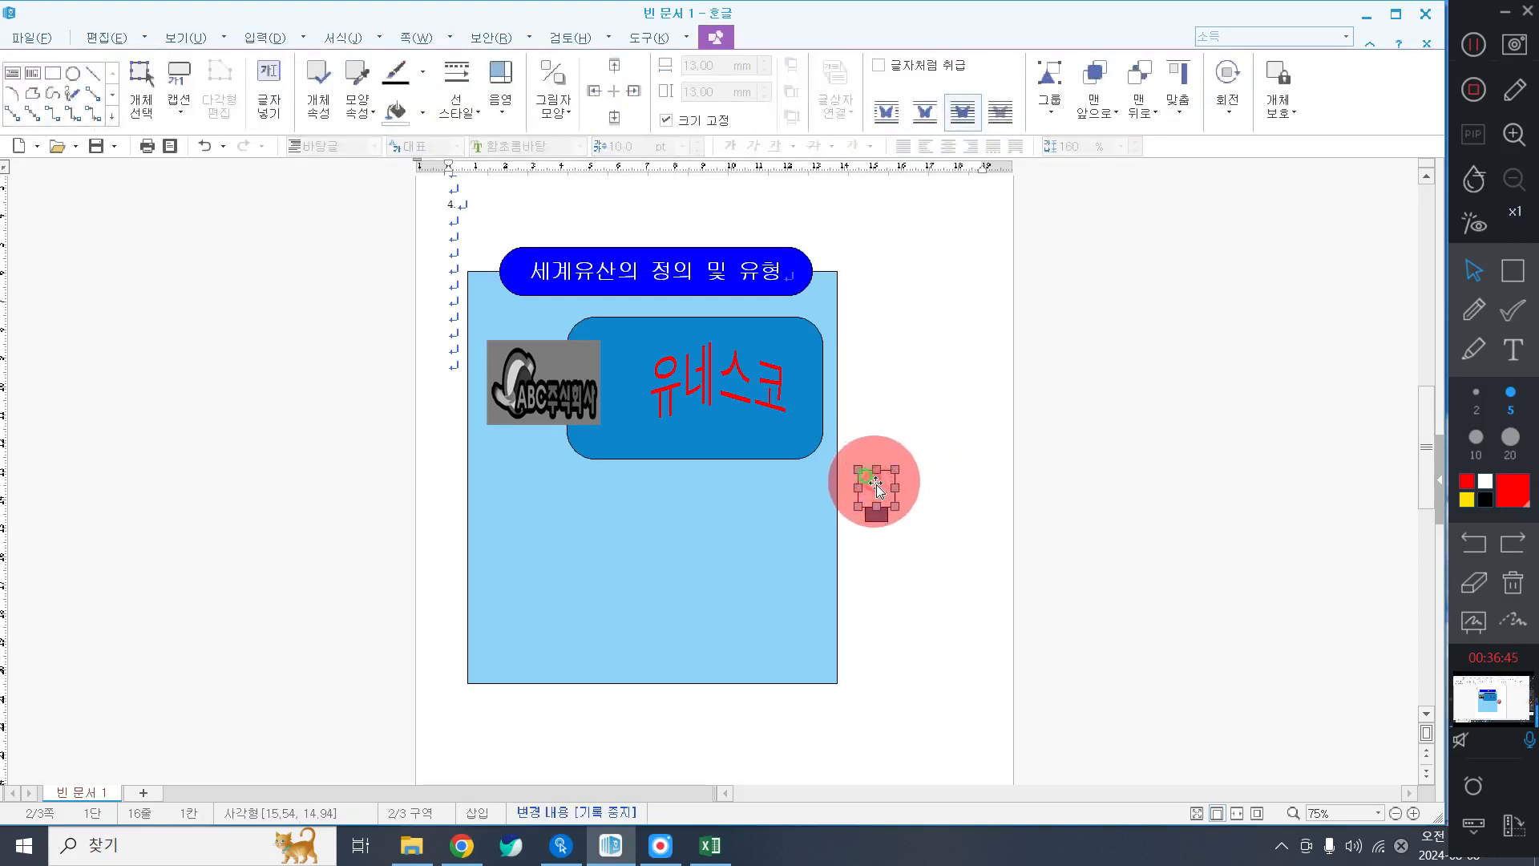
right_click(876, 487)
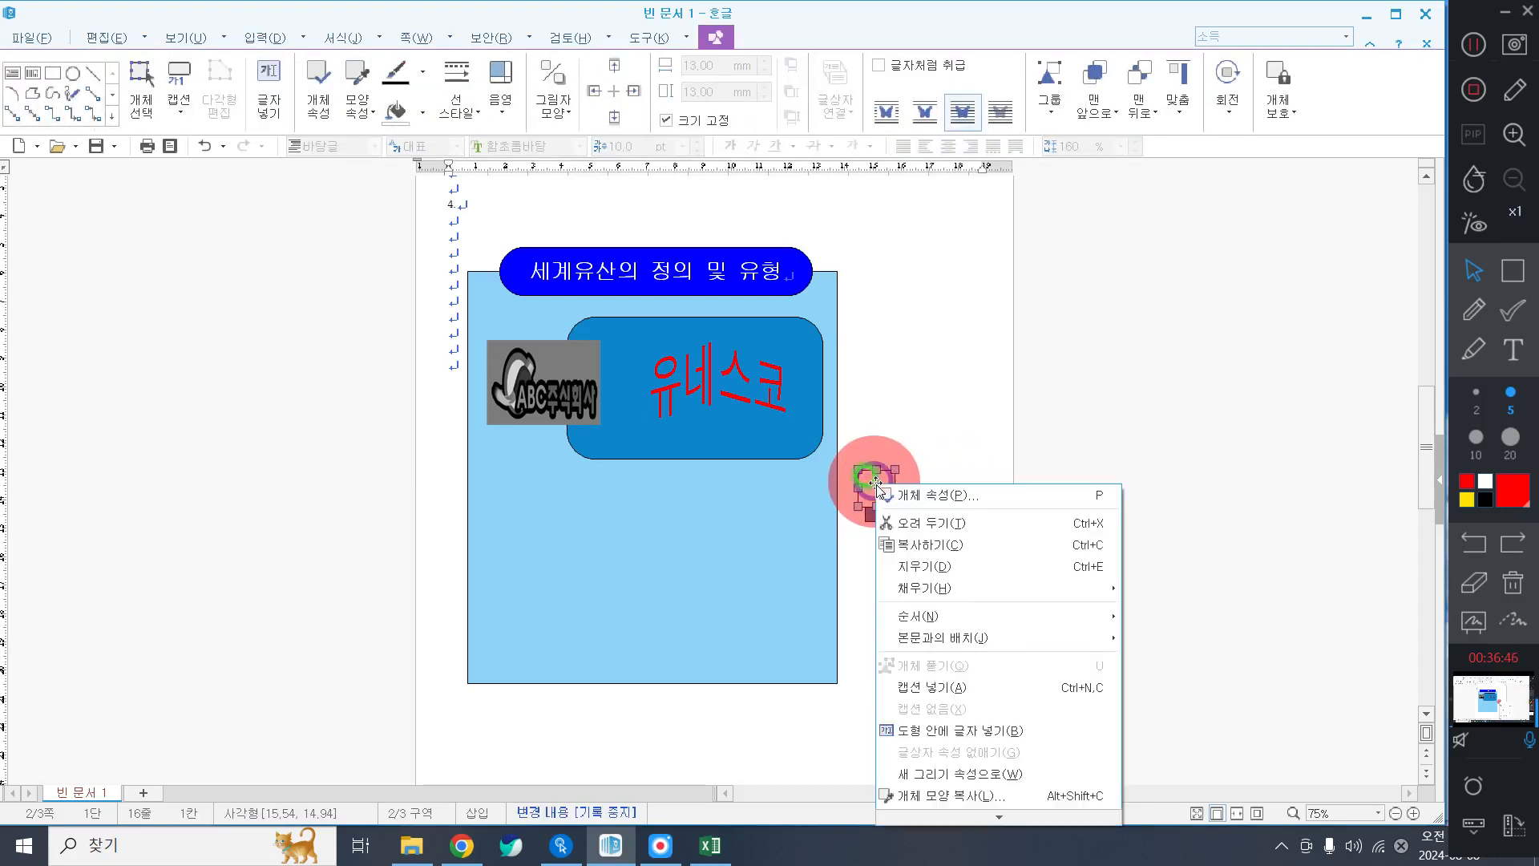
left_click(968, 729)
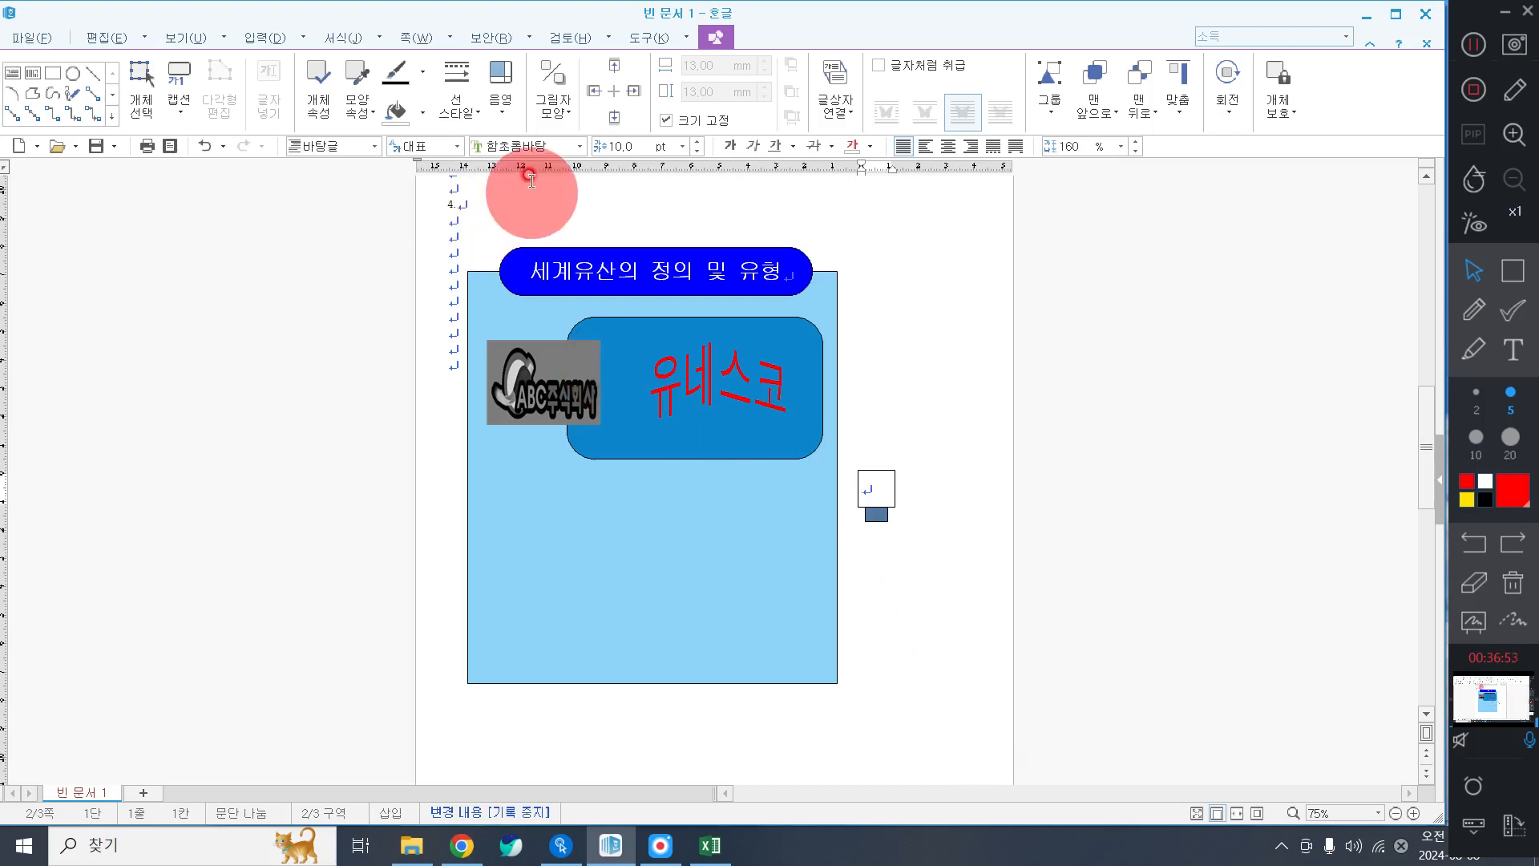
Format the square's text as centred 20 pt 굴림 holding the number 1.
left_click(579, 145)
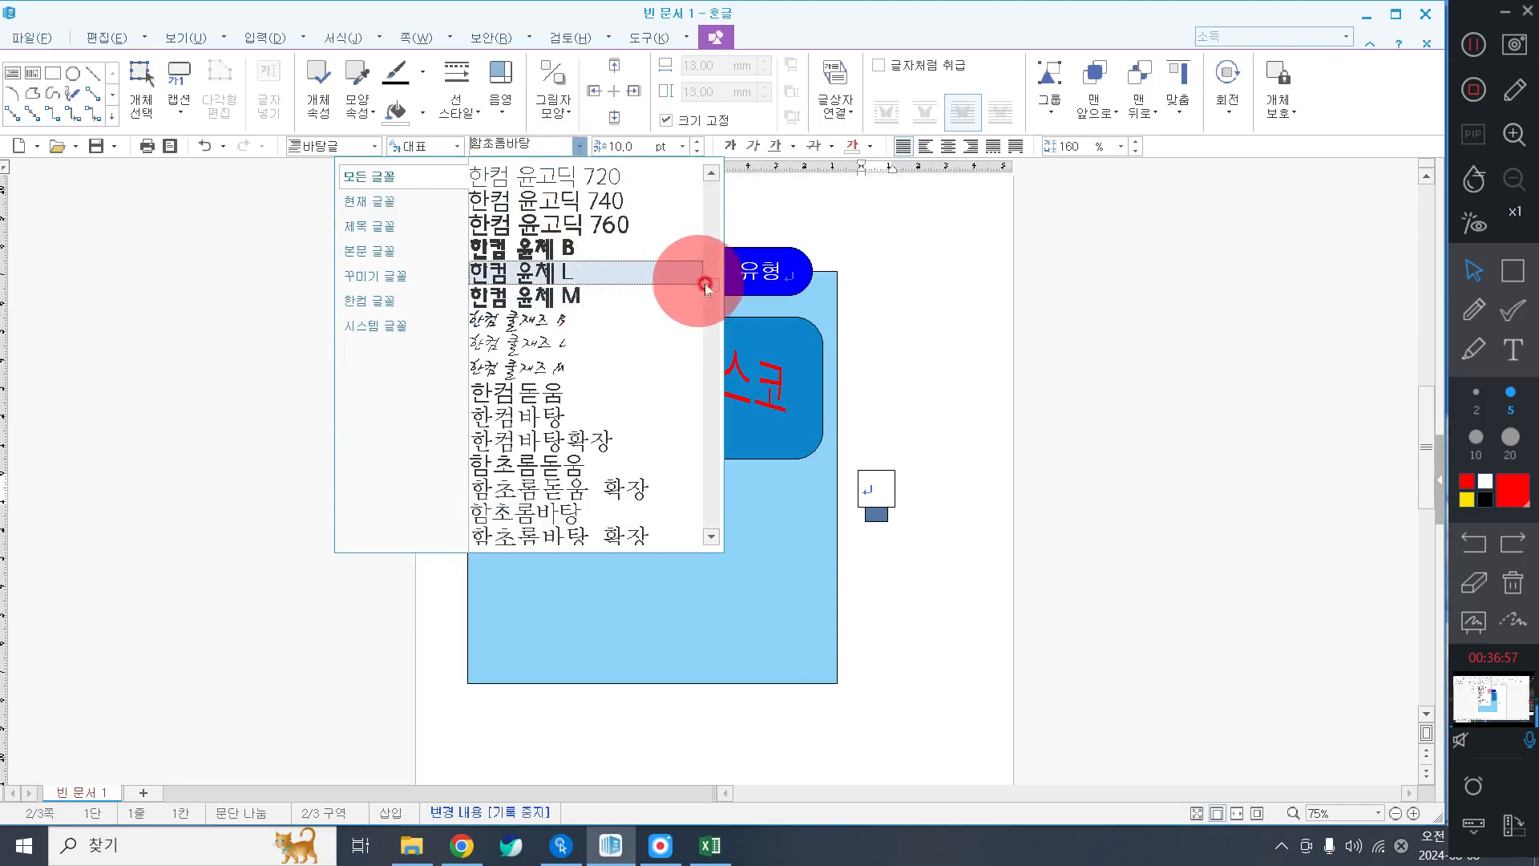
left_click_drag(705, 283, 699, 170)
left_click(628, 174)
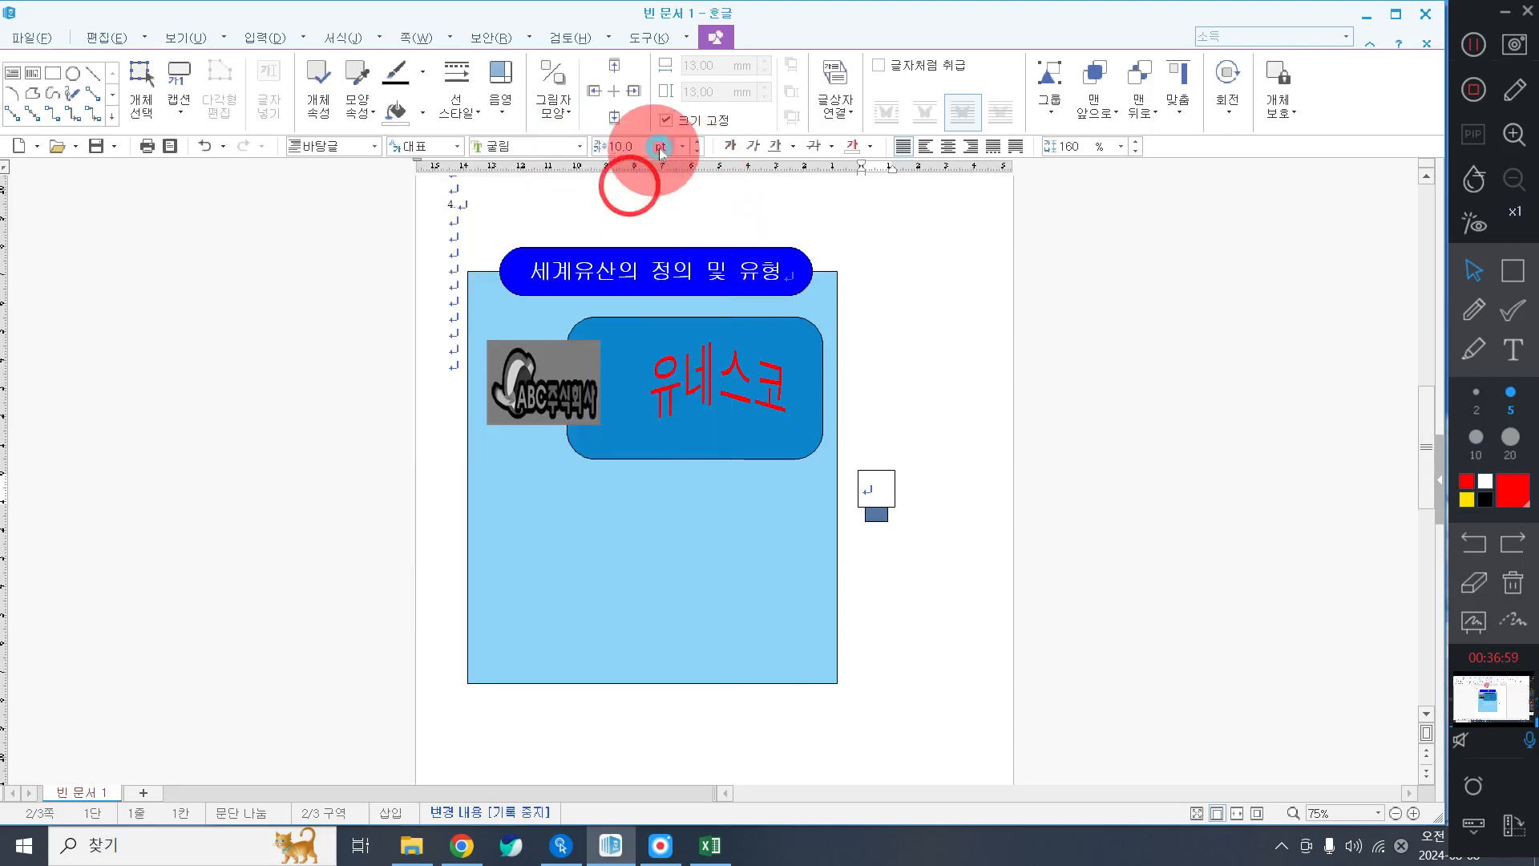
left_click(681, 146)
left_click(630, 327)
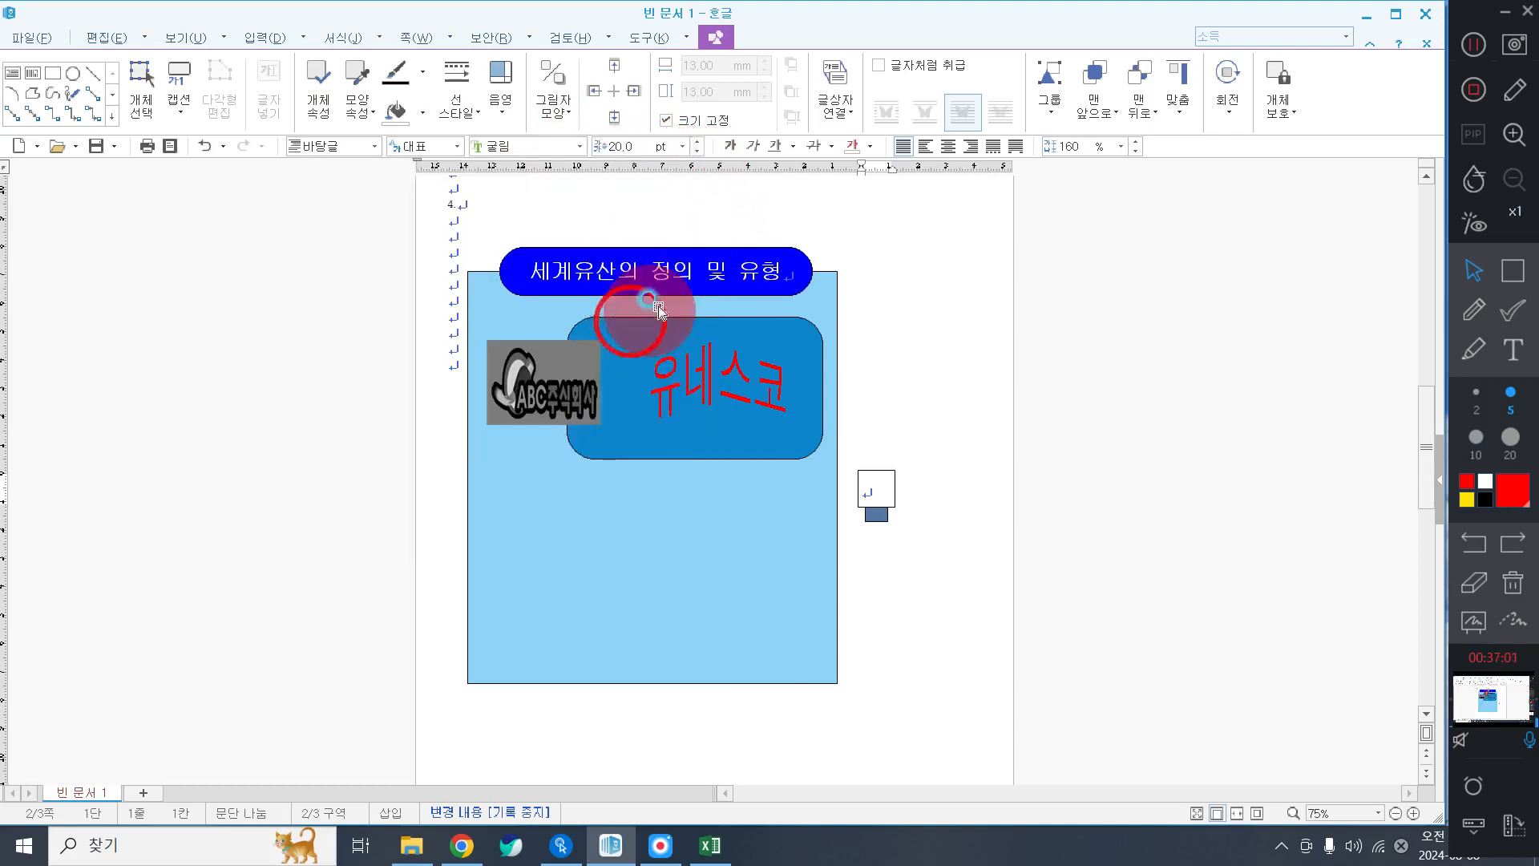
left_click(952, 146)
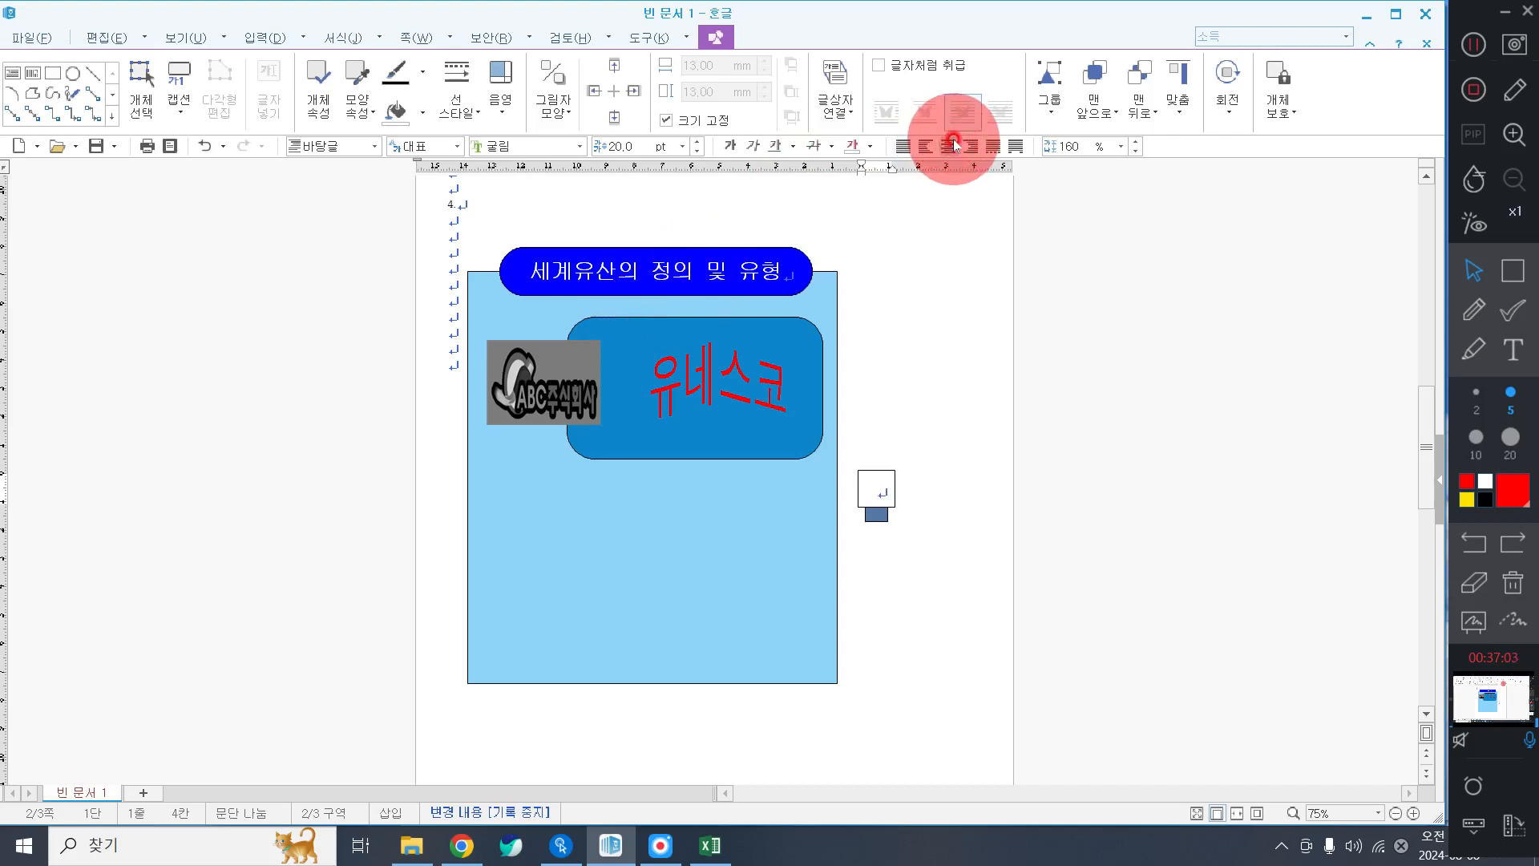
left_click(949, 141)
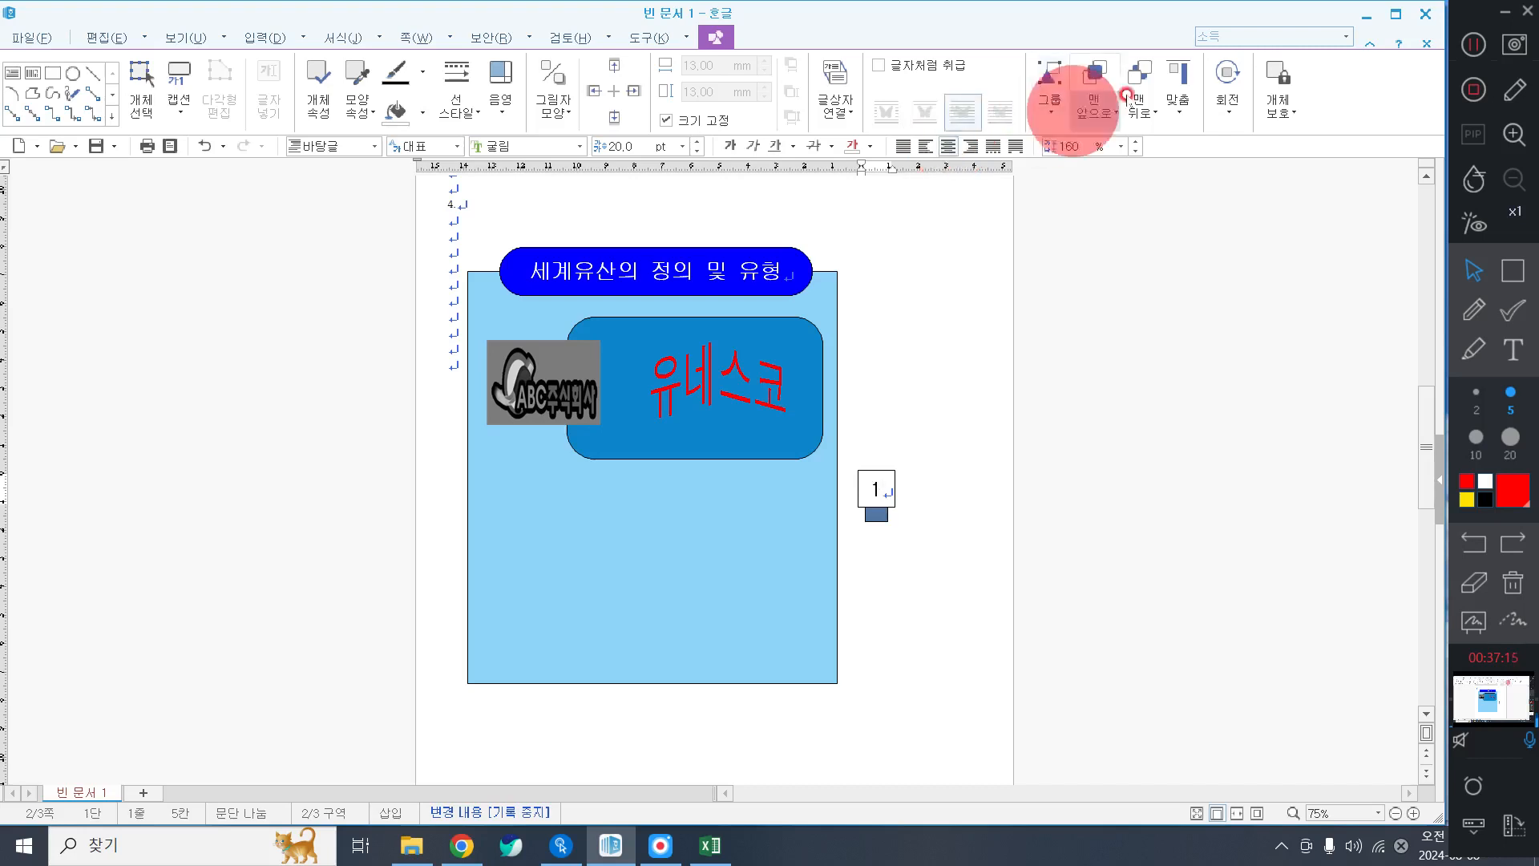
left_click(1480, 46)
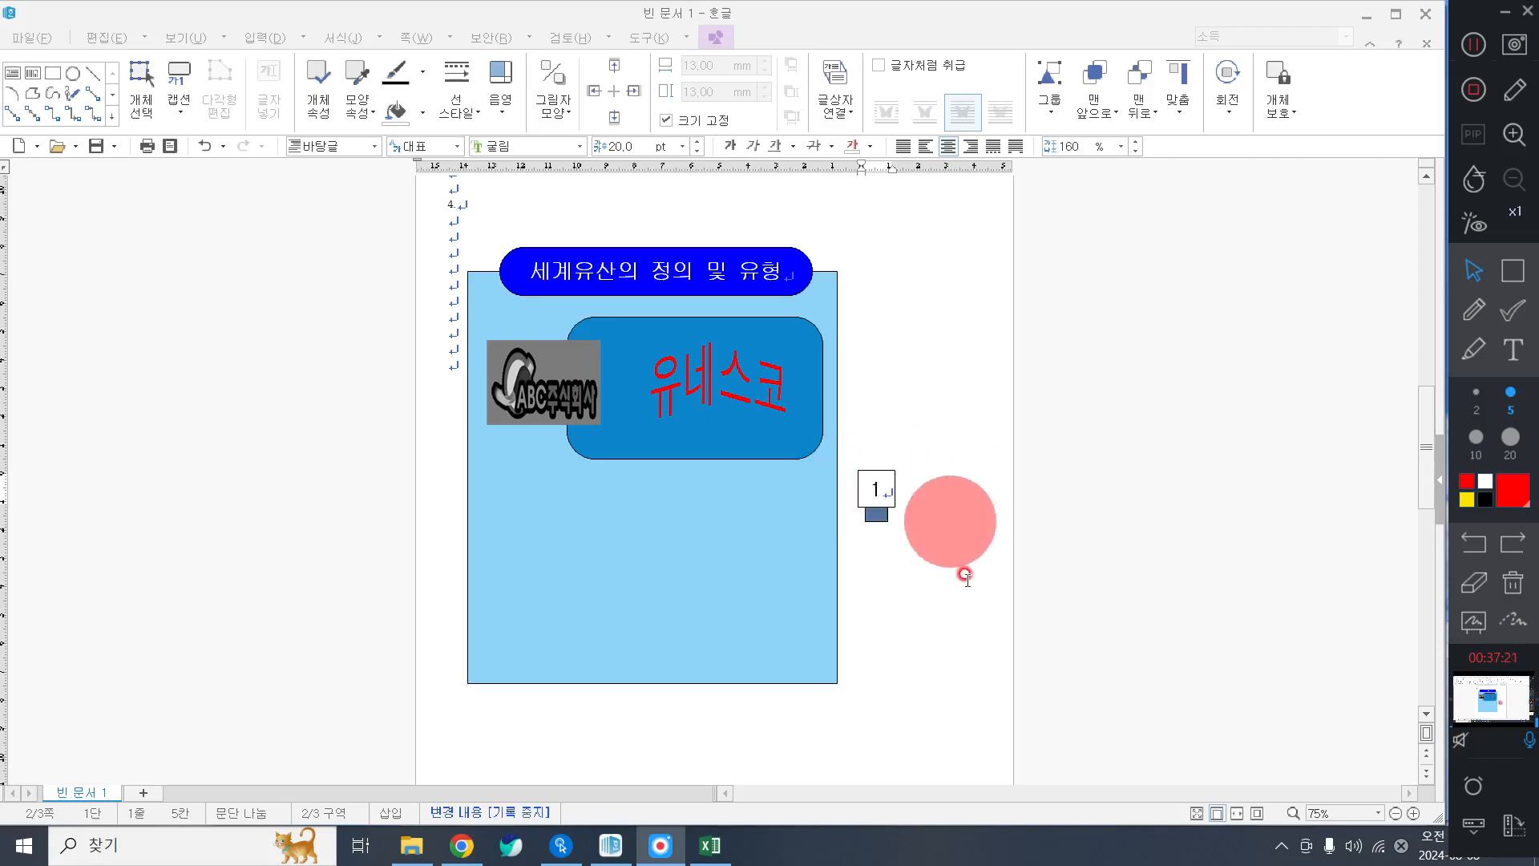
Select the '1' square with its bar and Ctrl-drag copies downward.
left_click(880, 490)
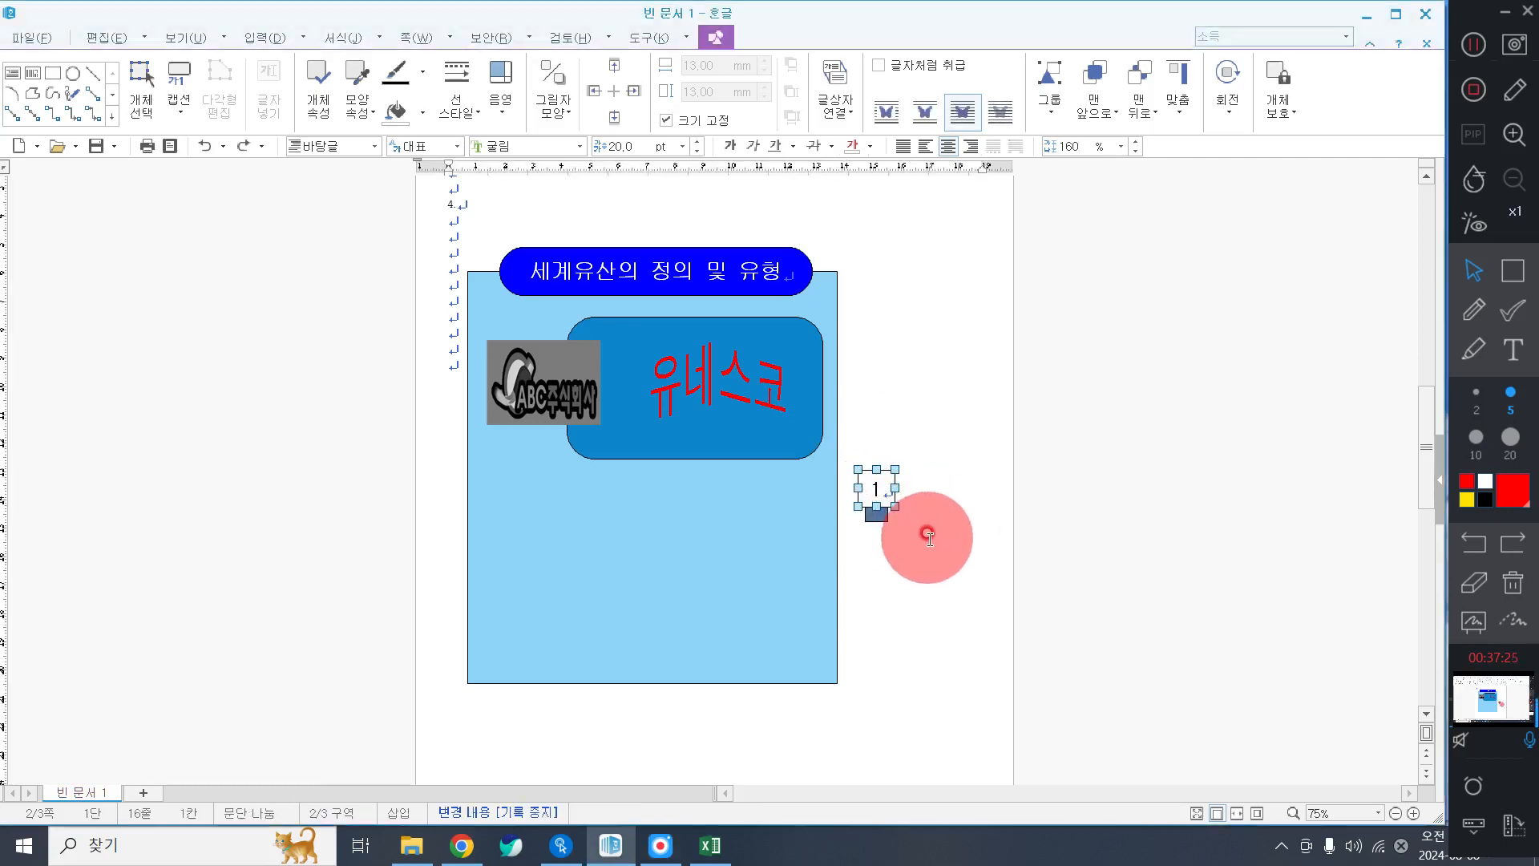
left_click(876, 517, "shift")
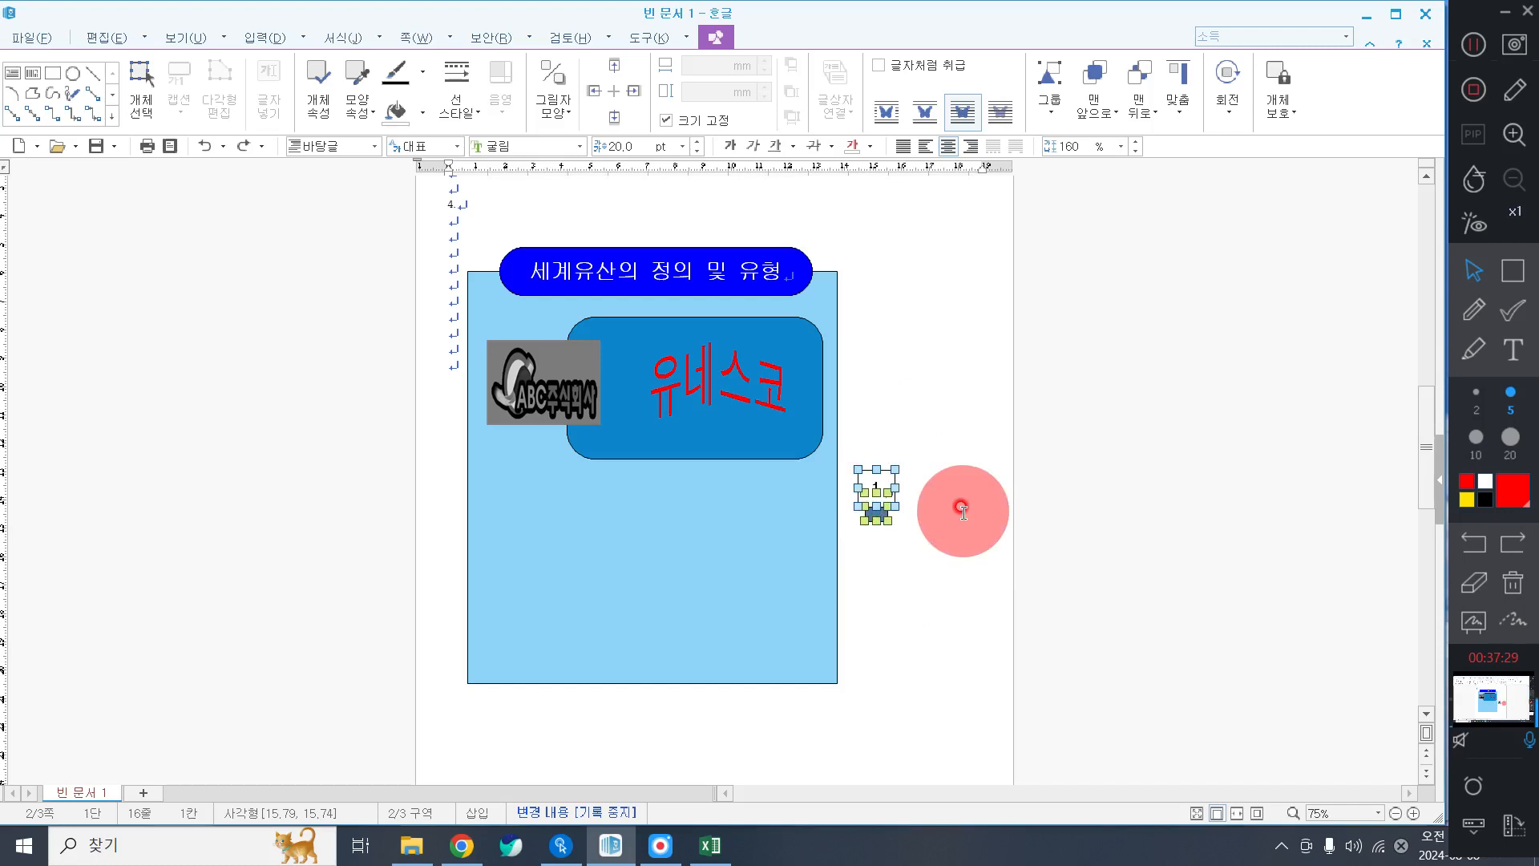
left_click(963, 511)
left_click(875, 517)
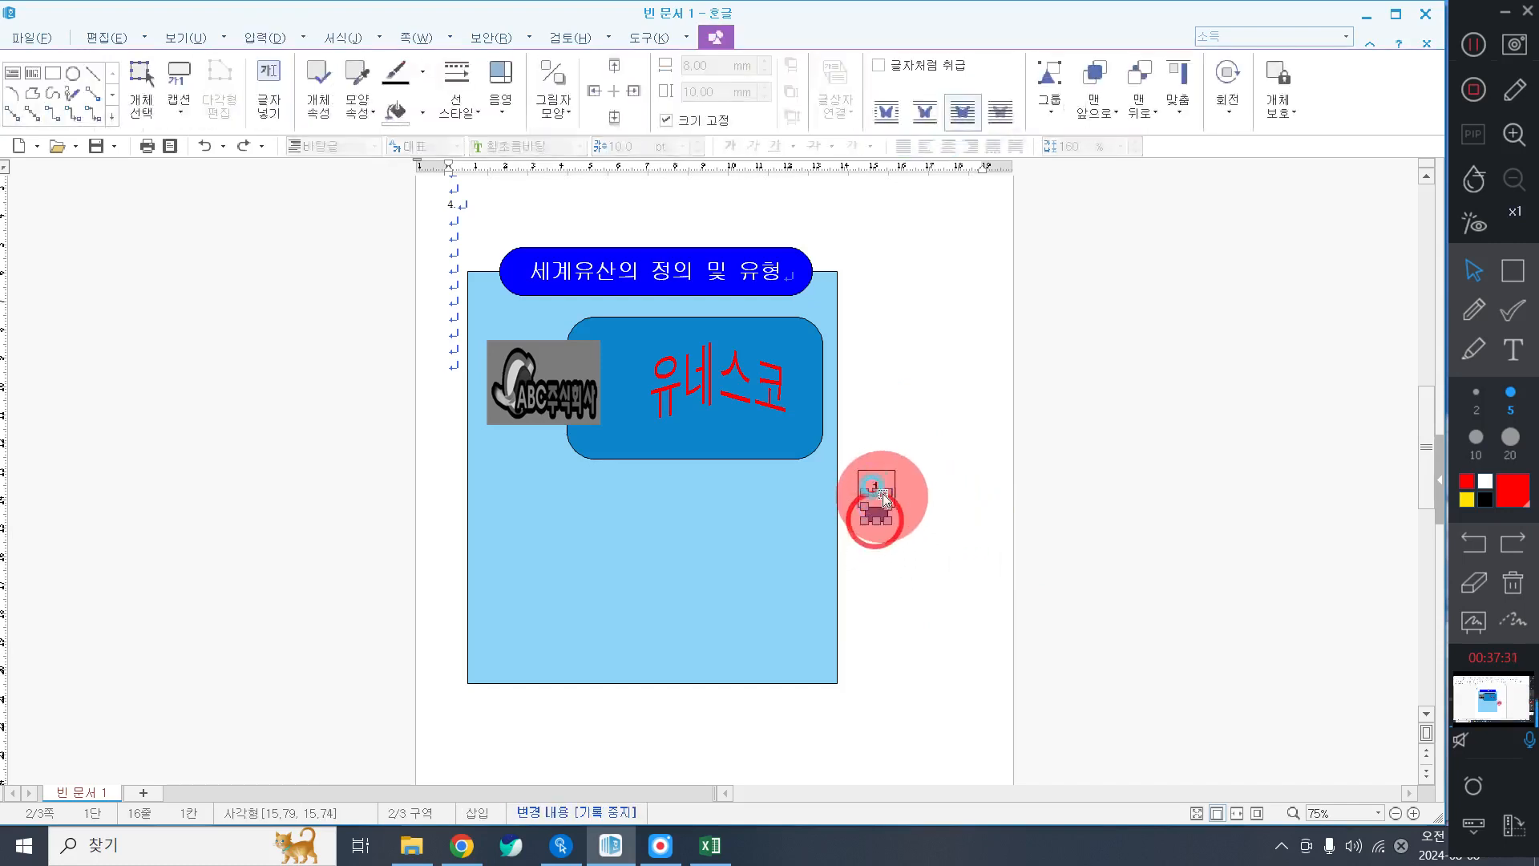
left_click(886, 483, "shift")
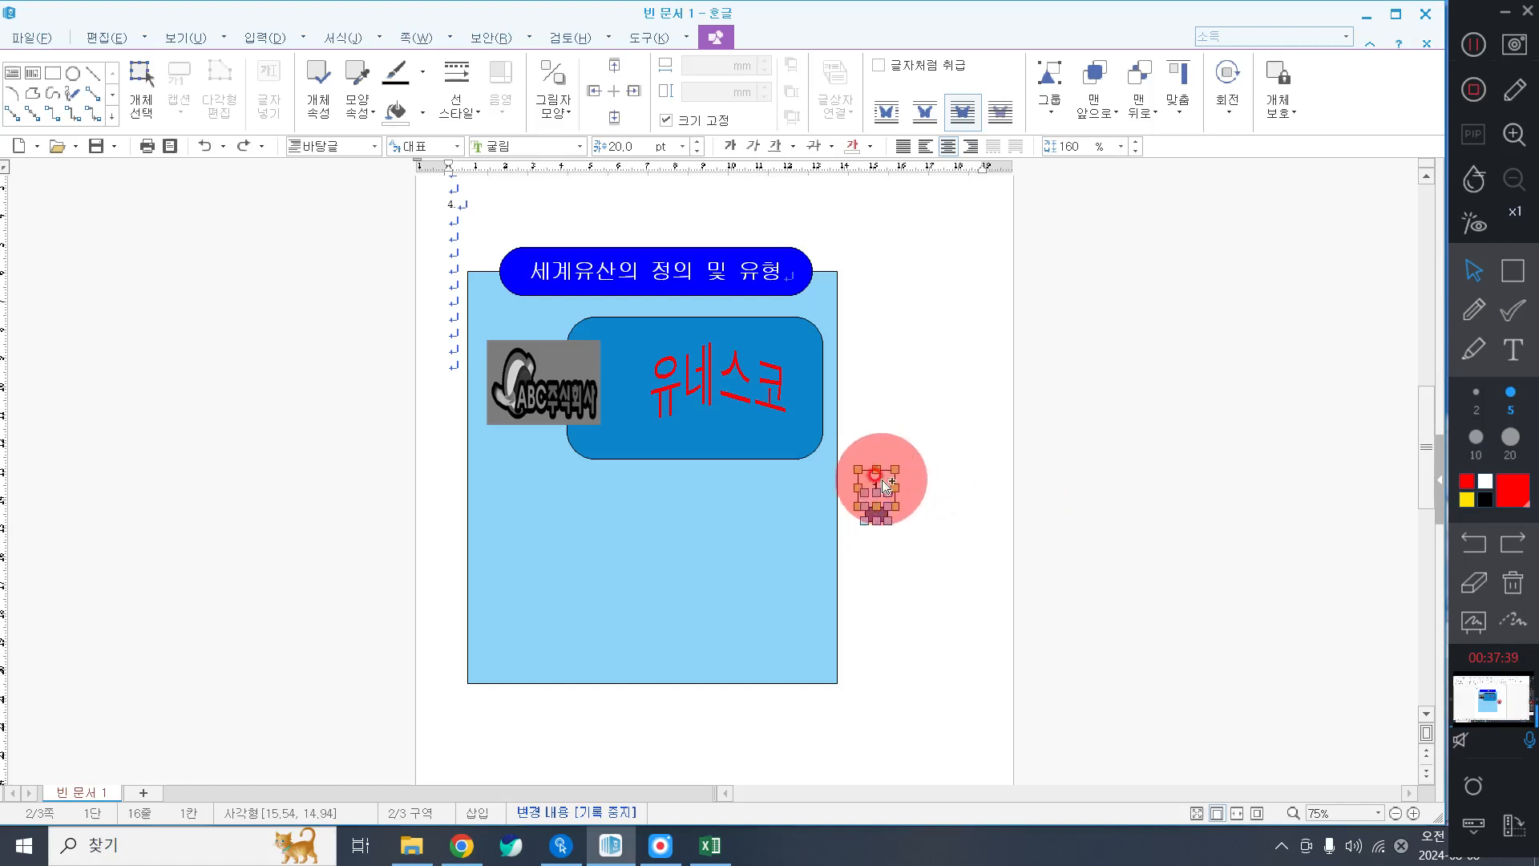
left_click_drag(883, 487, 897, 619)
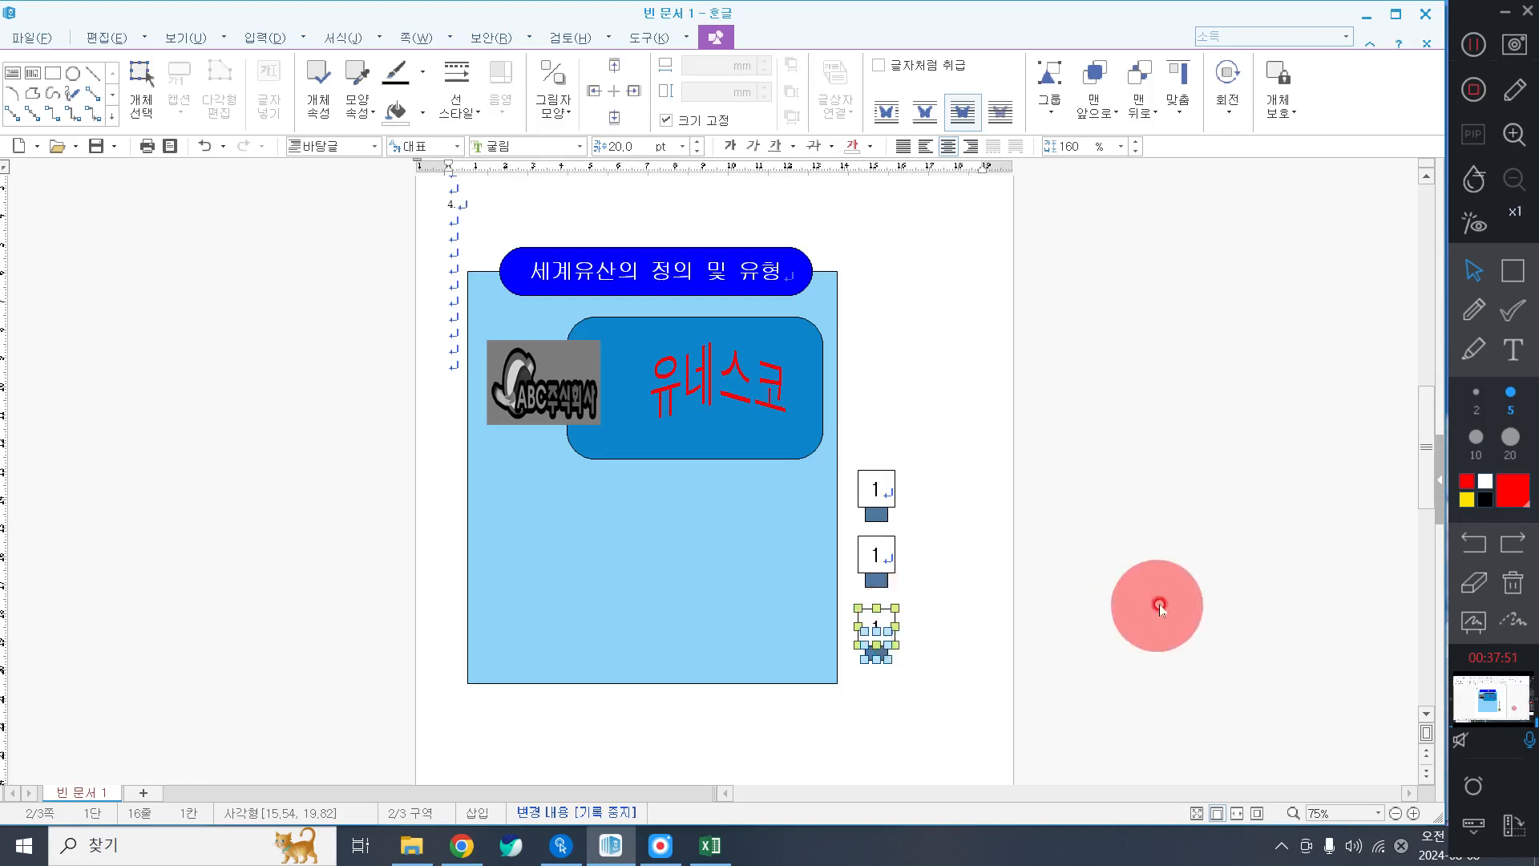
Drag the third and middle '1' markers so all three are evenly spaced.
left_click(1009, 558)
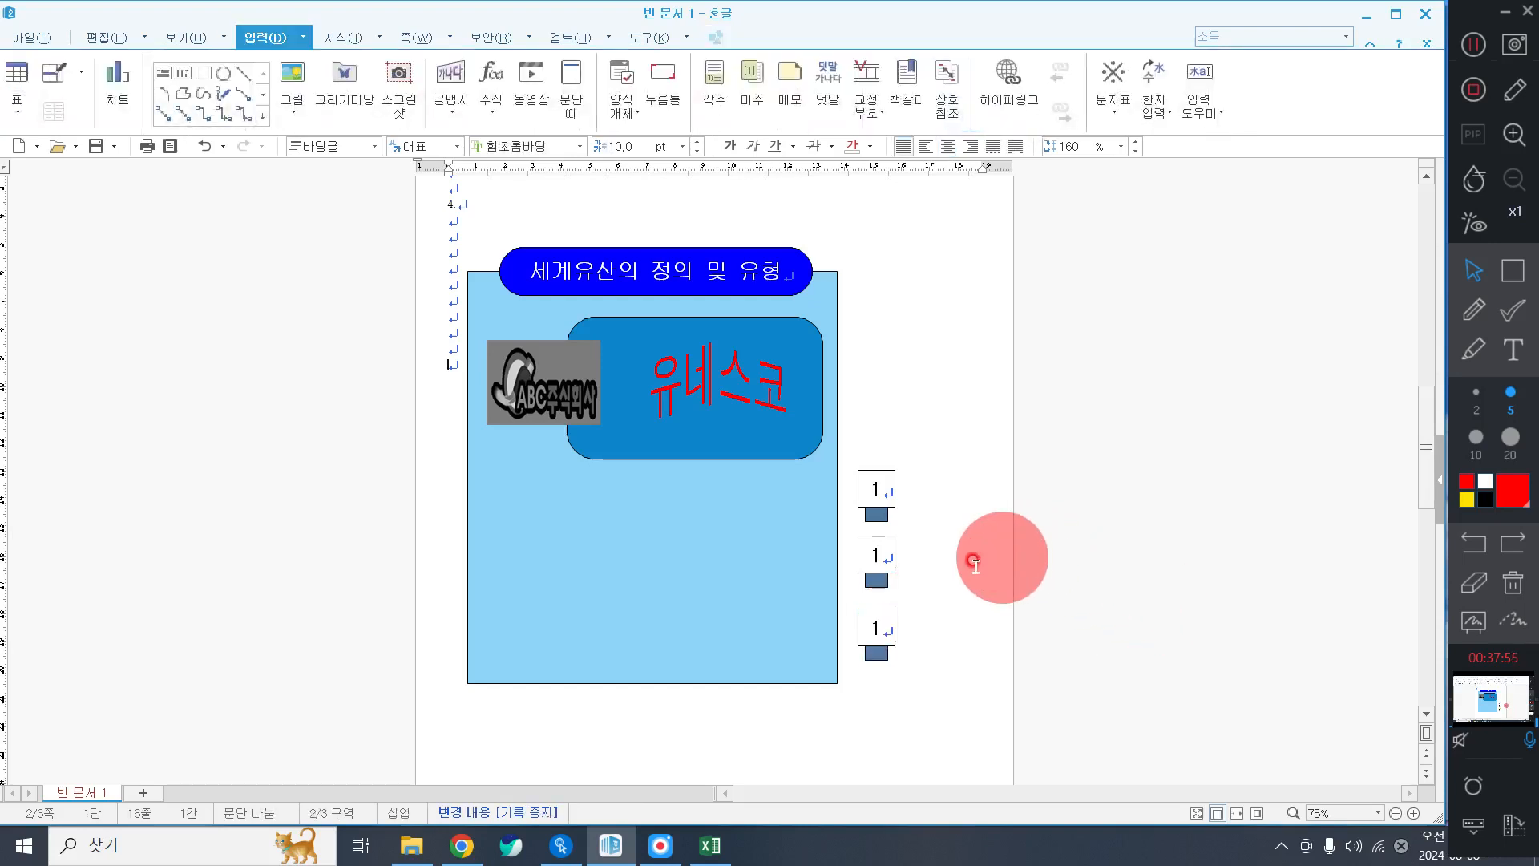
left_click(886, 623)
mouse_move(886, 622)
left_mouse_down()
mouse_move(887, 545)
mouse_move(886, 635)
left_mouse_up()
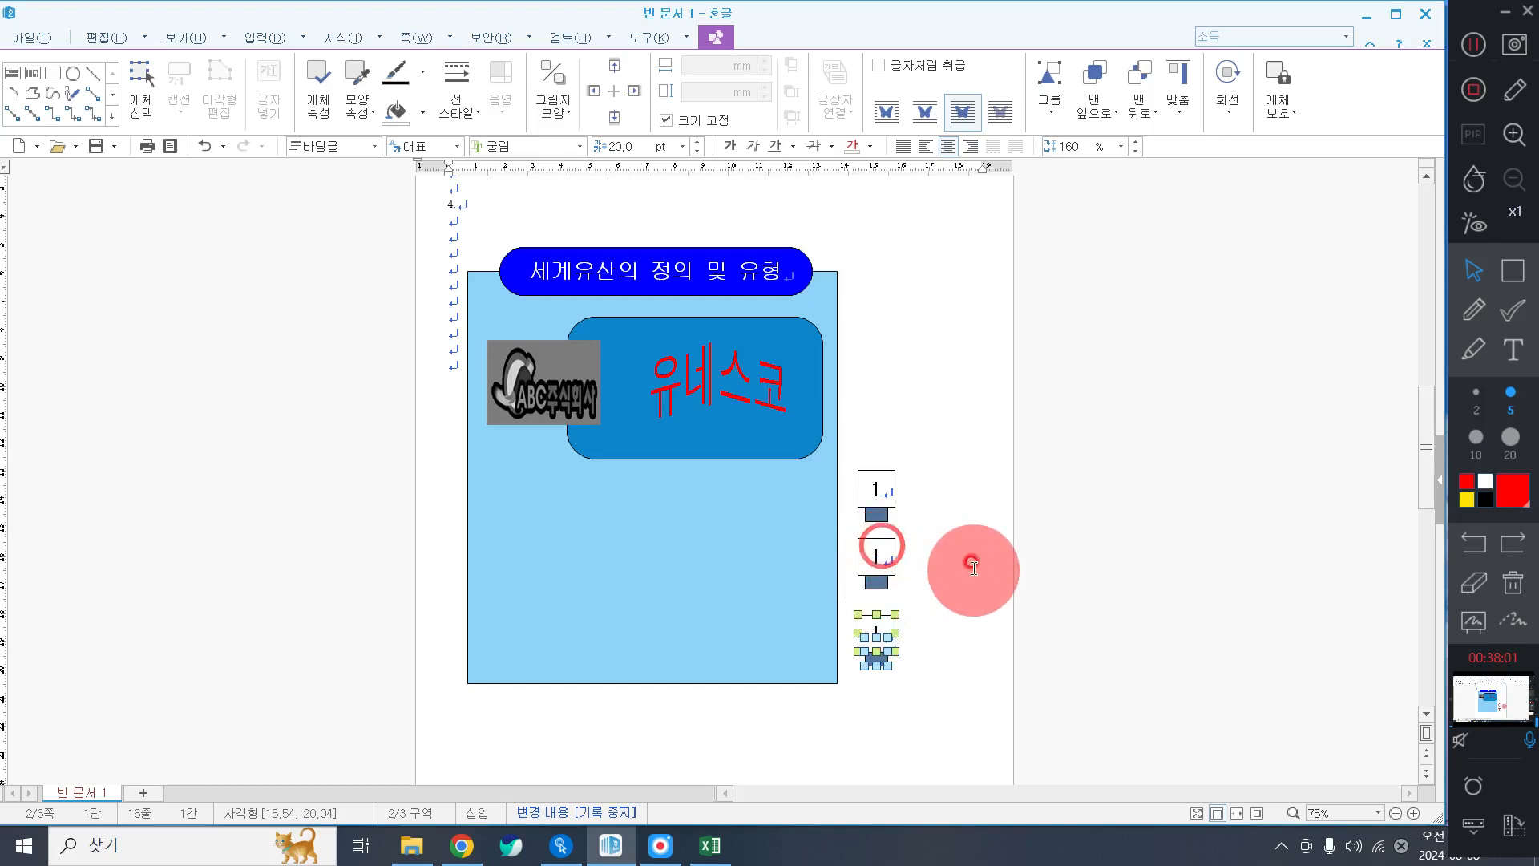
left_click(973, 568)
left_click(882, 552)
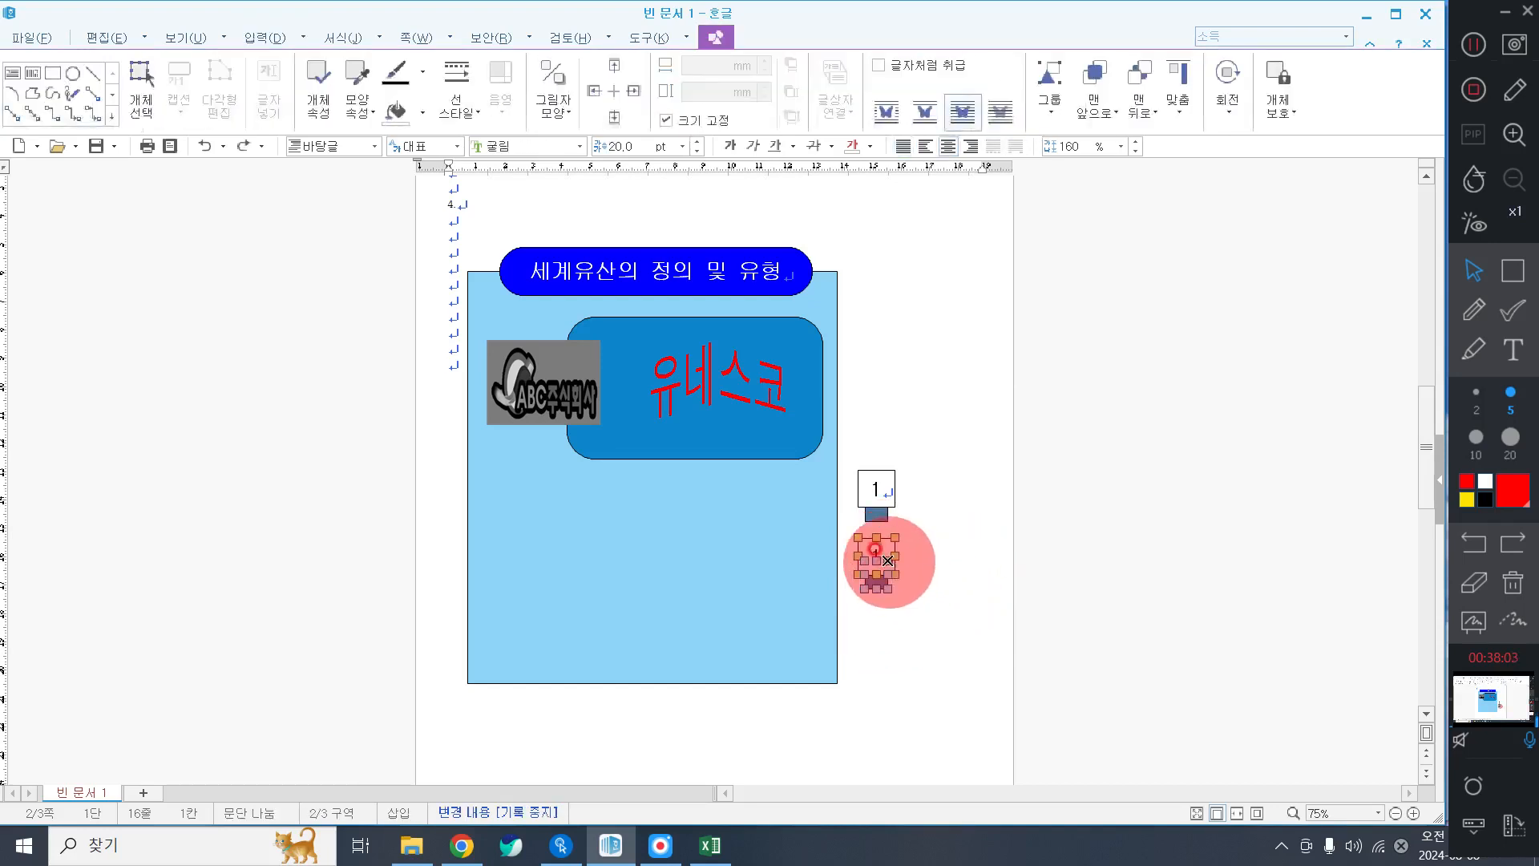
left_click_drag(881, 552, 887, 631)
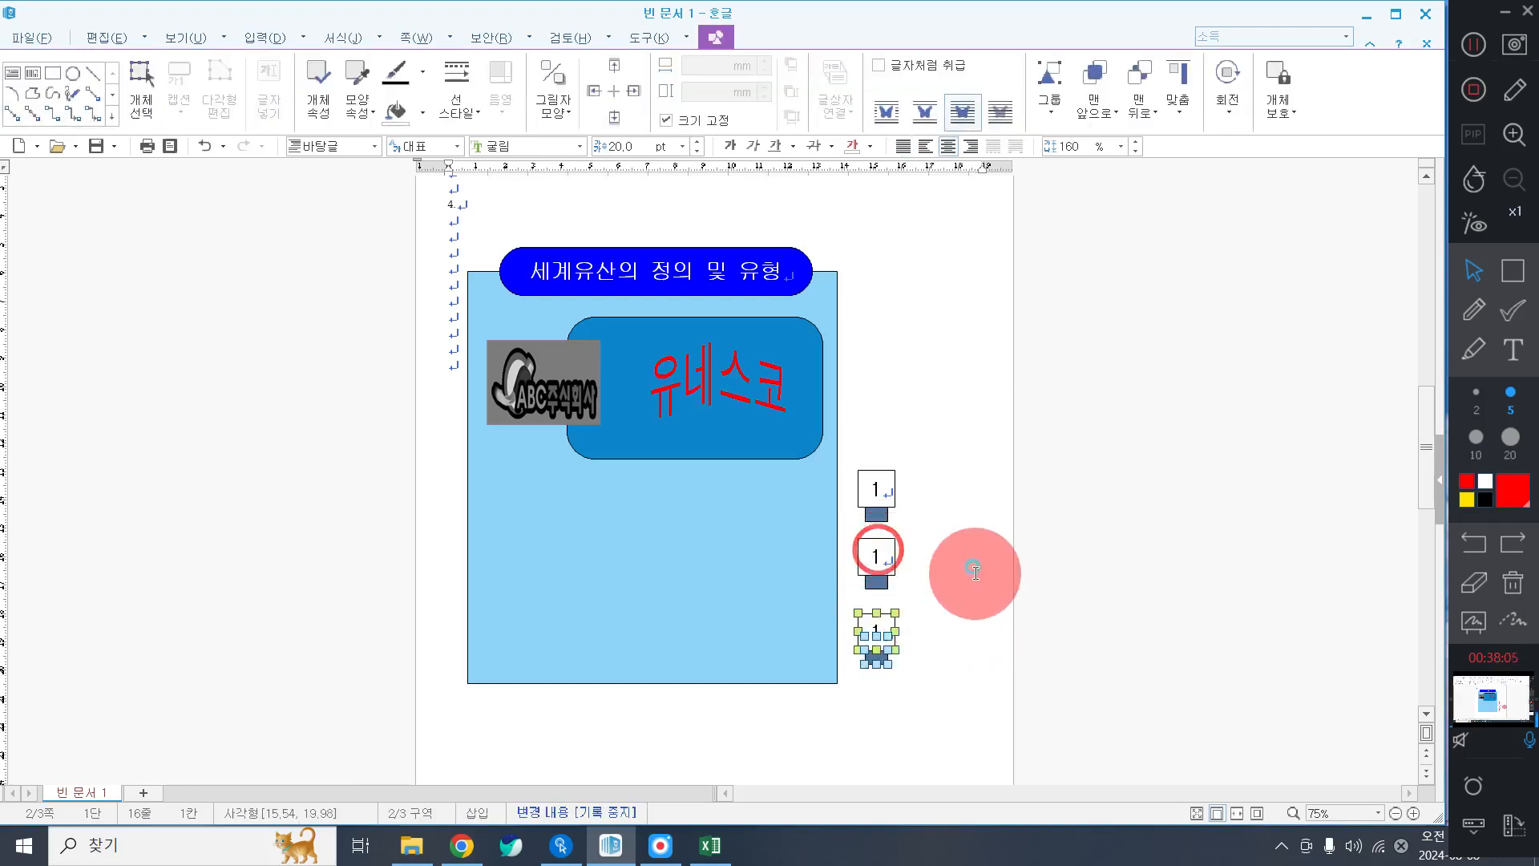
left_click(975, 561)
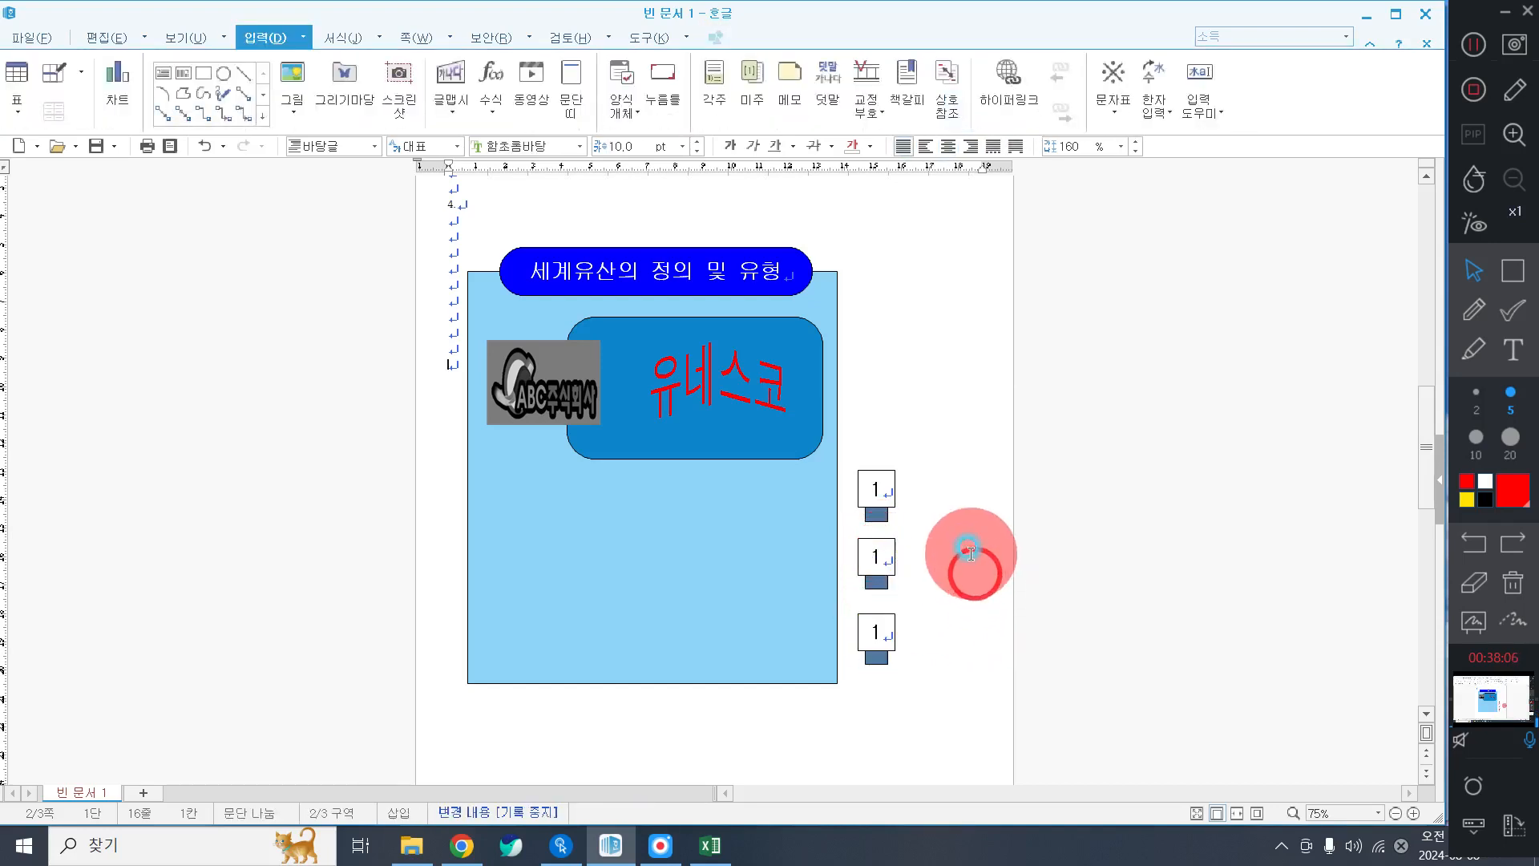
Fill the bar under the second square dark blue.
left_click(877, 585)
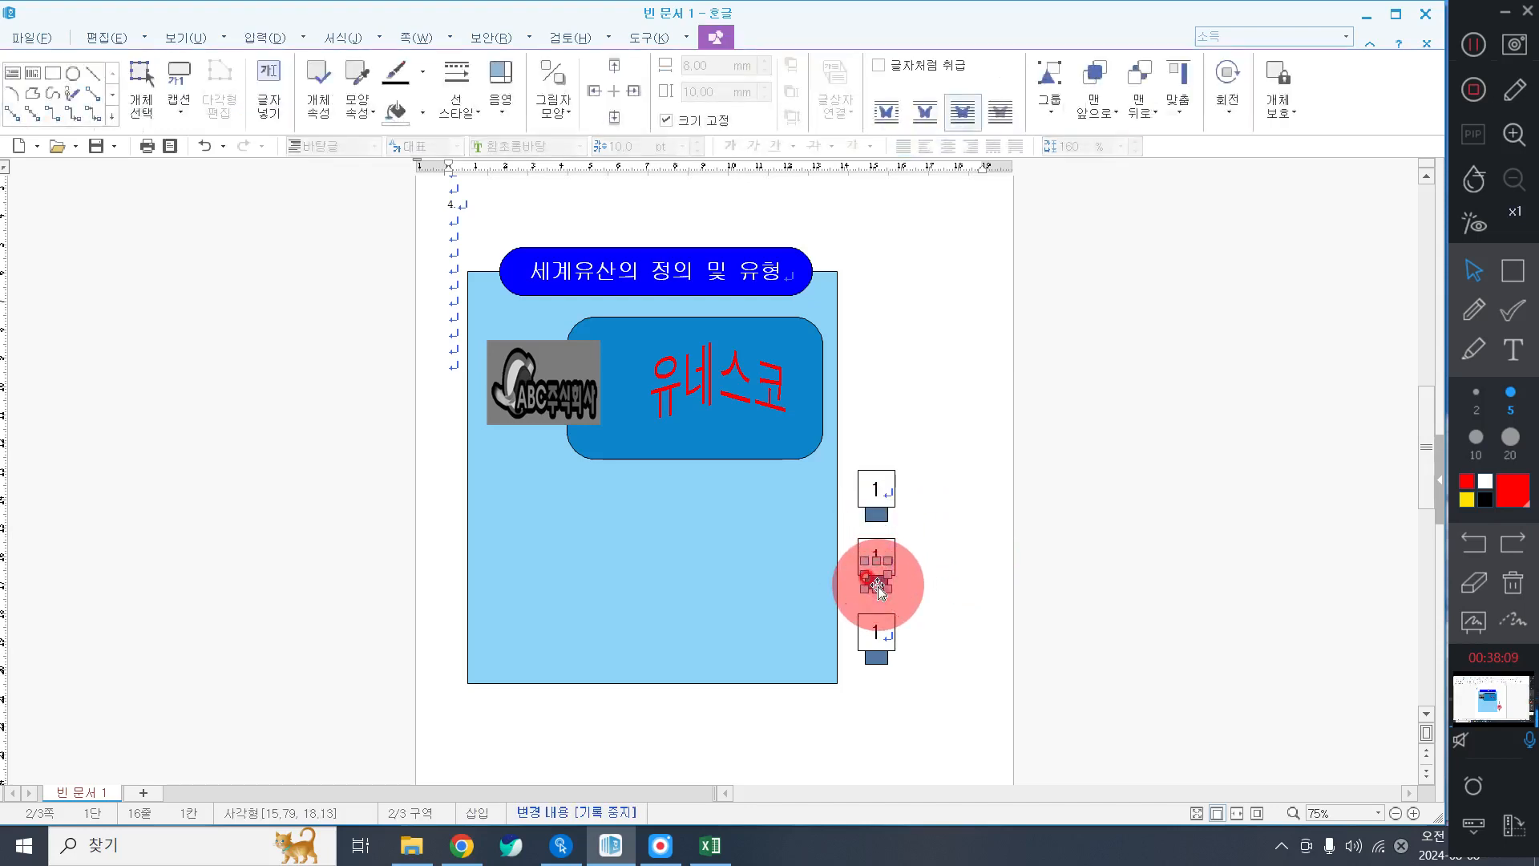
double_click(877, 585)
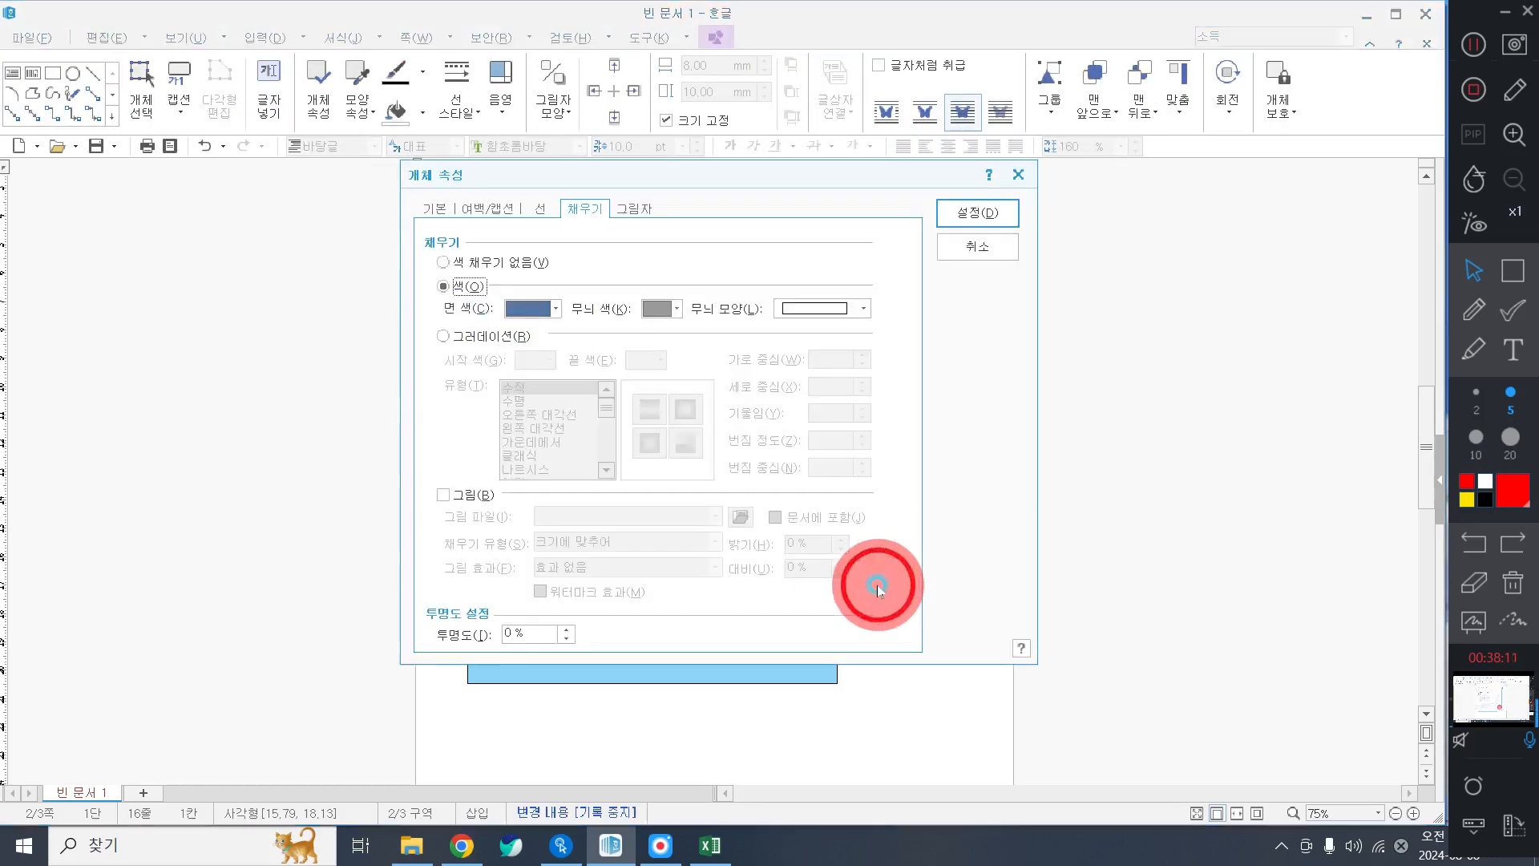
left_click(526, 308)
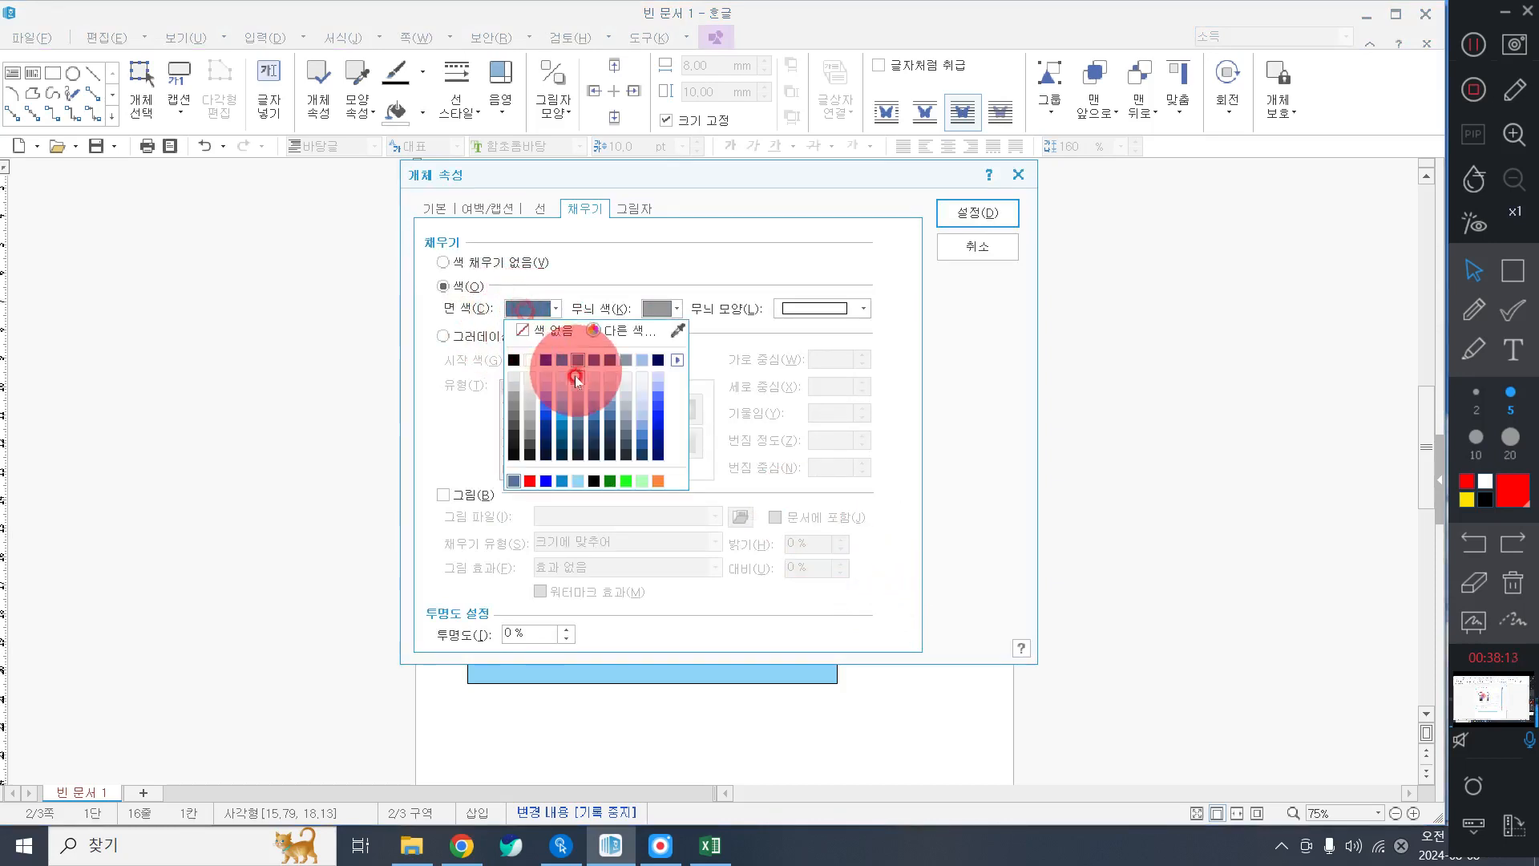
left_click(592, 362)
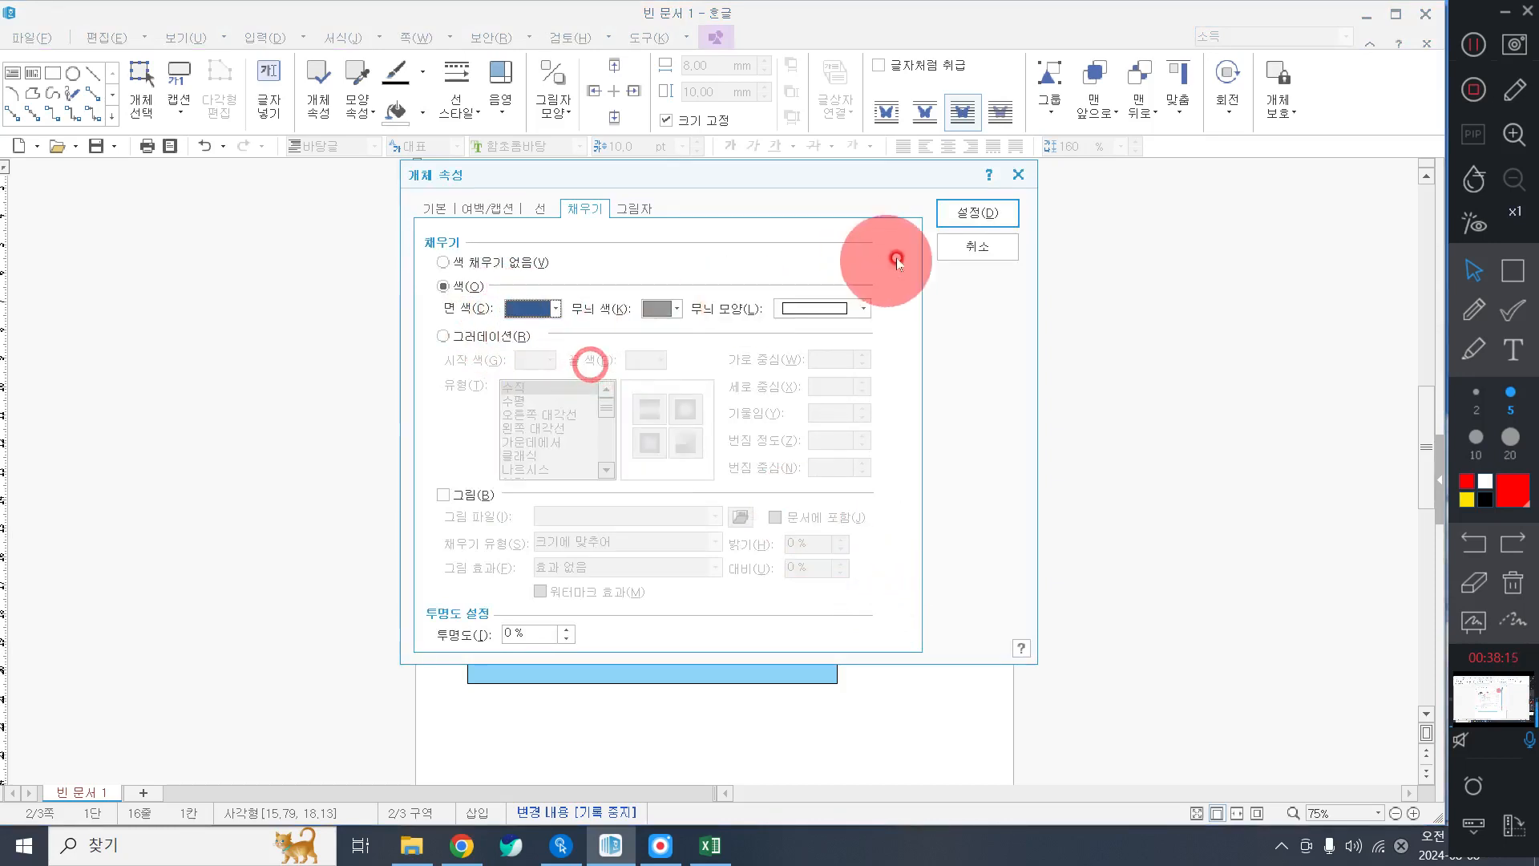
left_click(975, 213)
Fill the third bar greyish blue (RGB 135,150,170).
left_click(877, 659)
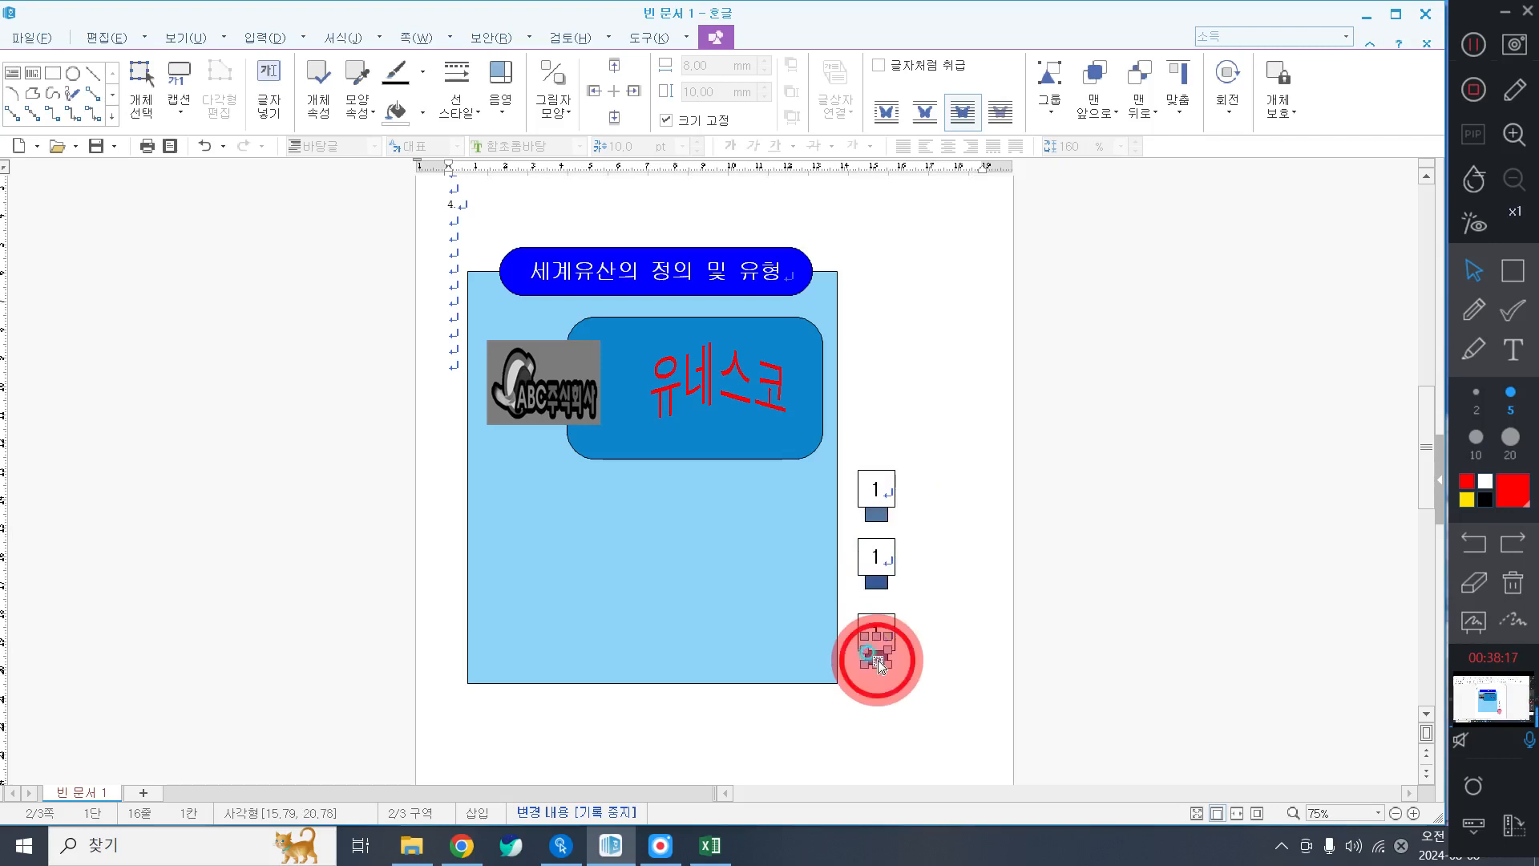
left_click(421, 108)
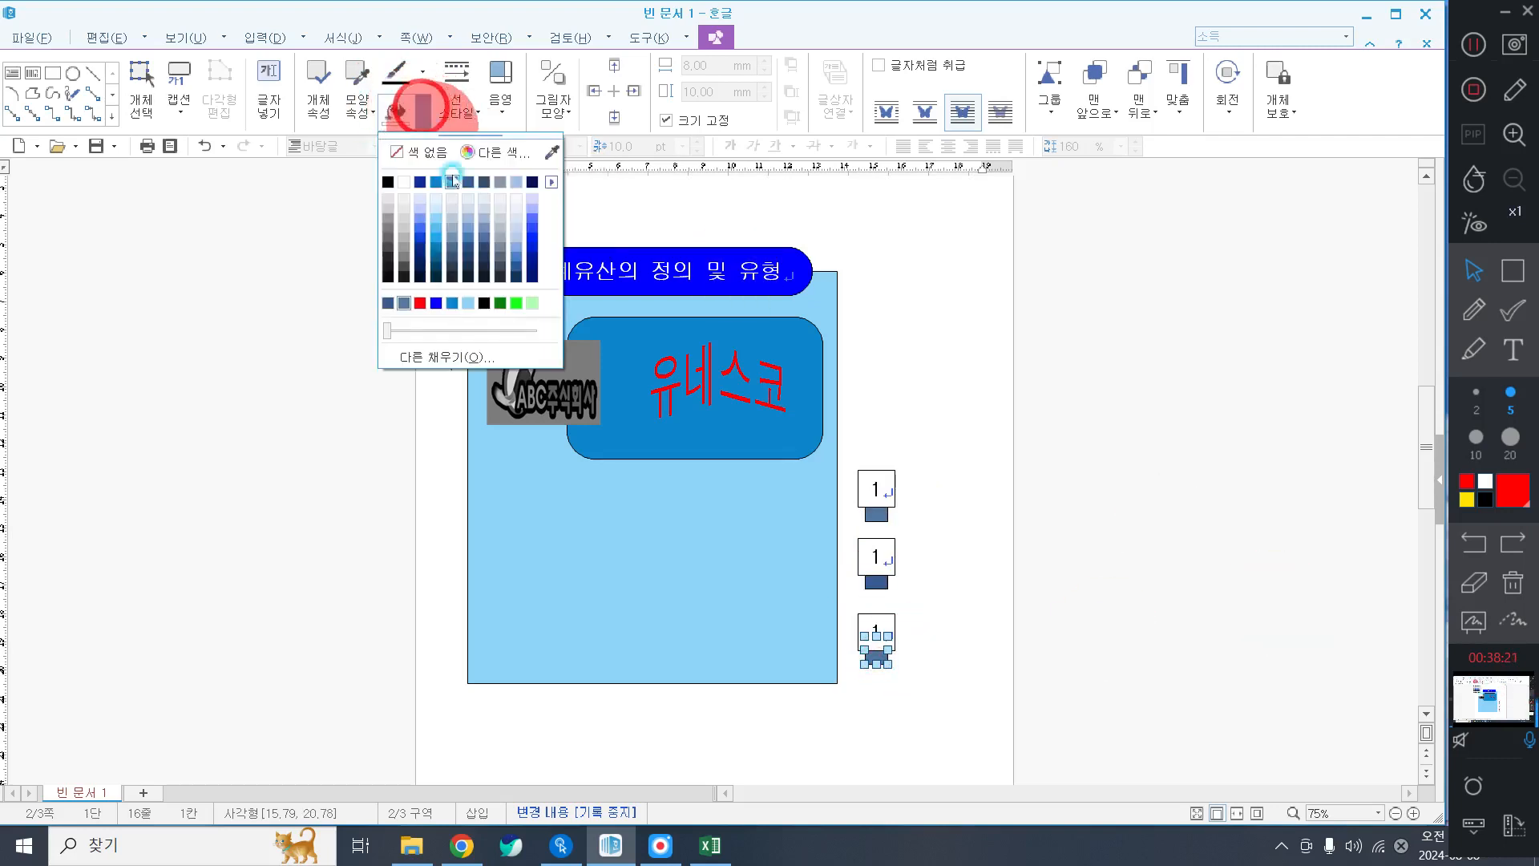
left_click(482, 180)
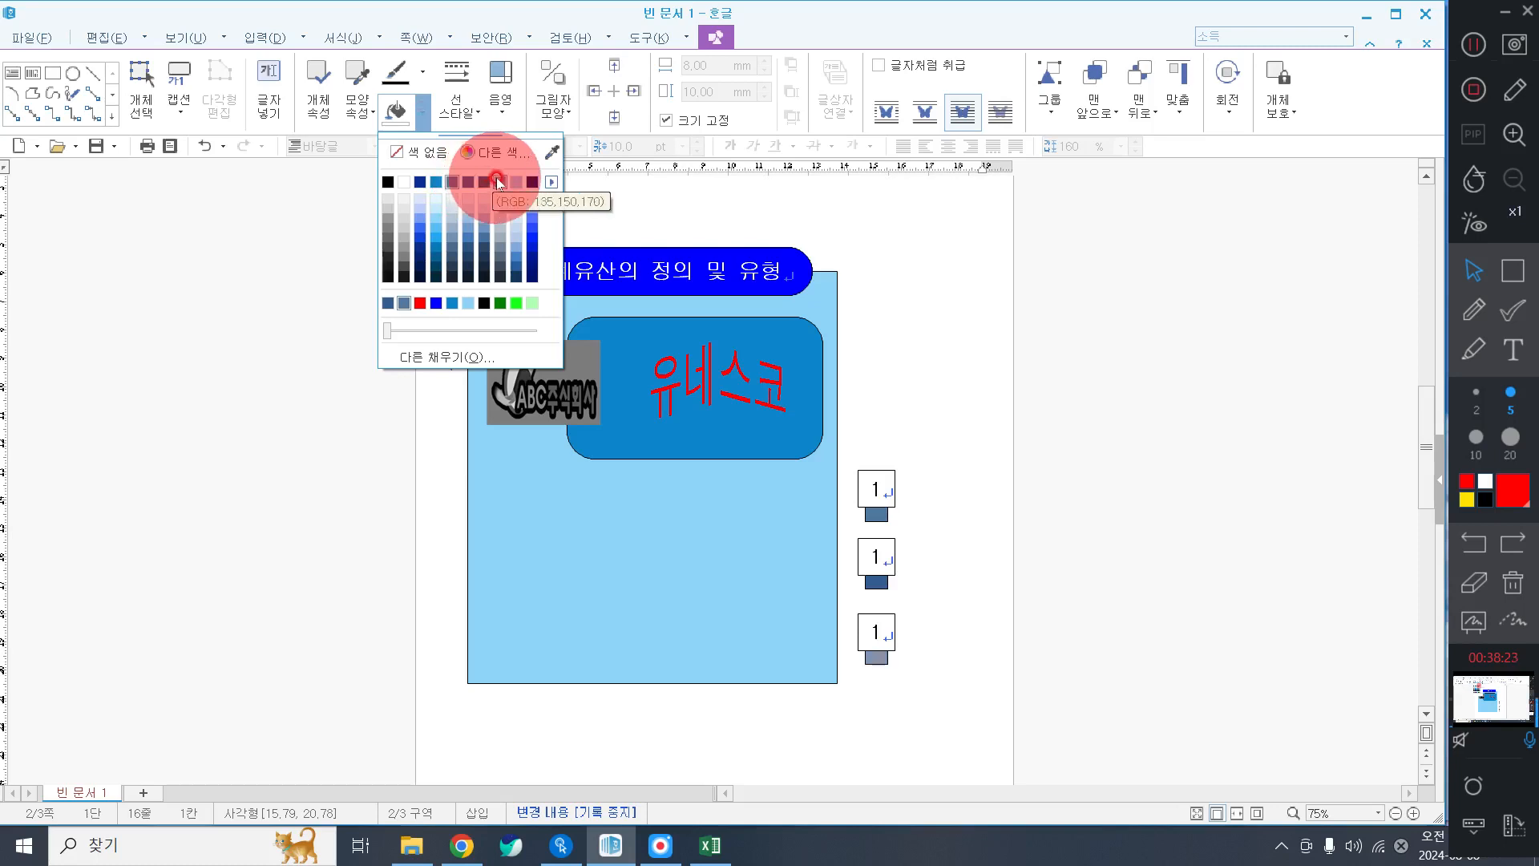
left_click(497, 180)
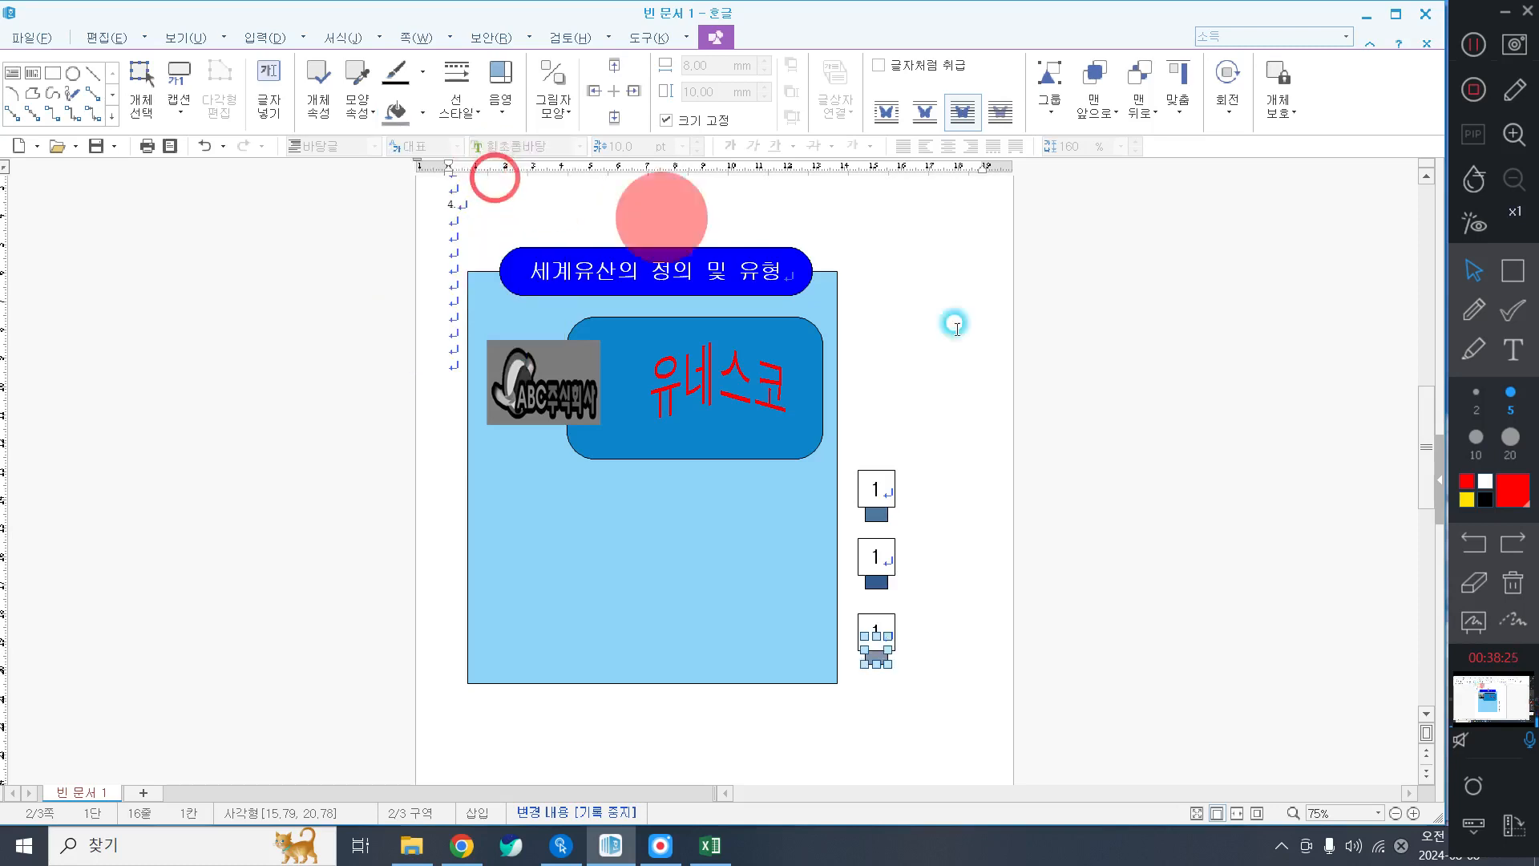
left_click(1057, 538)
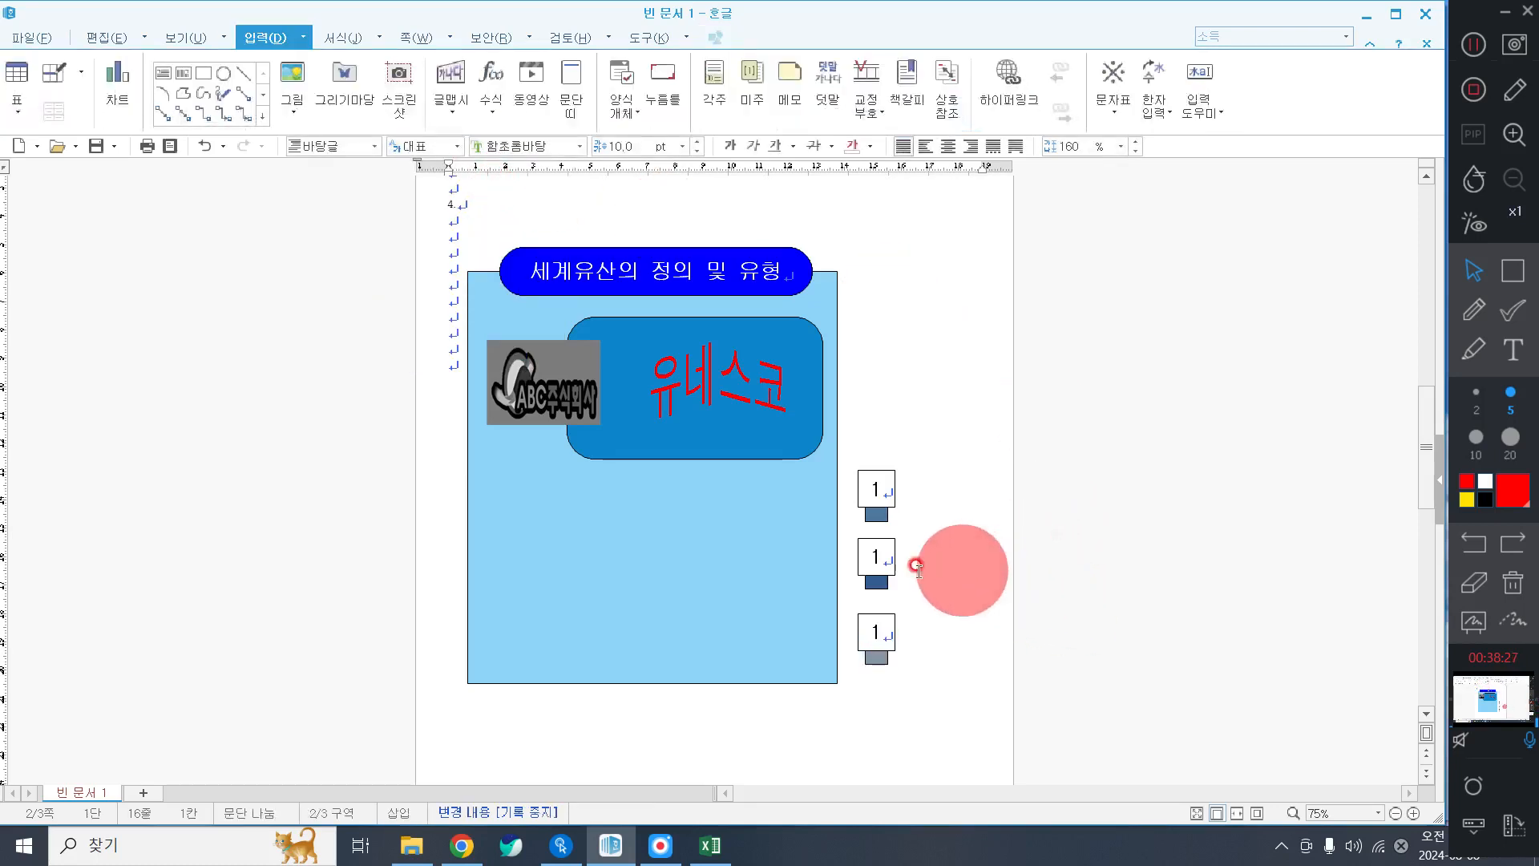
left_click(889, 553)
Change the second box's number to 2 and edit the third box to read 3.
left_click(935, 533)
left_click(878, 558)
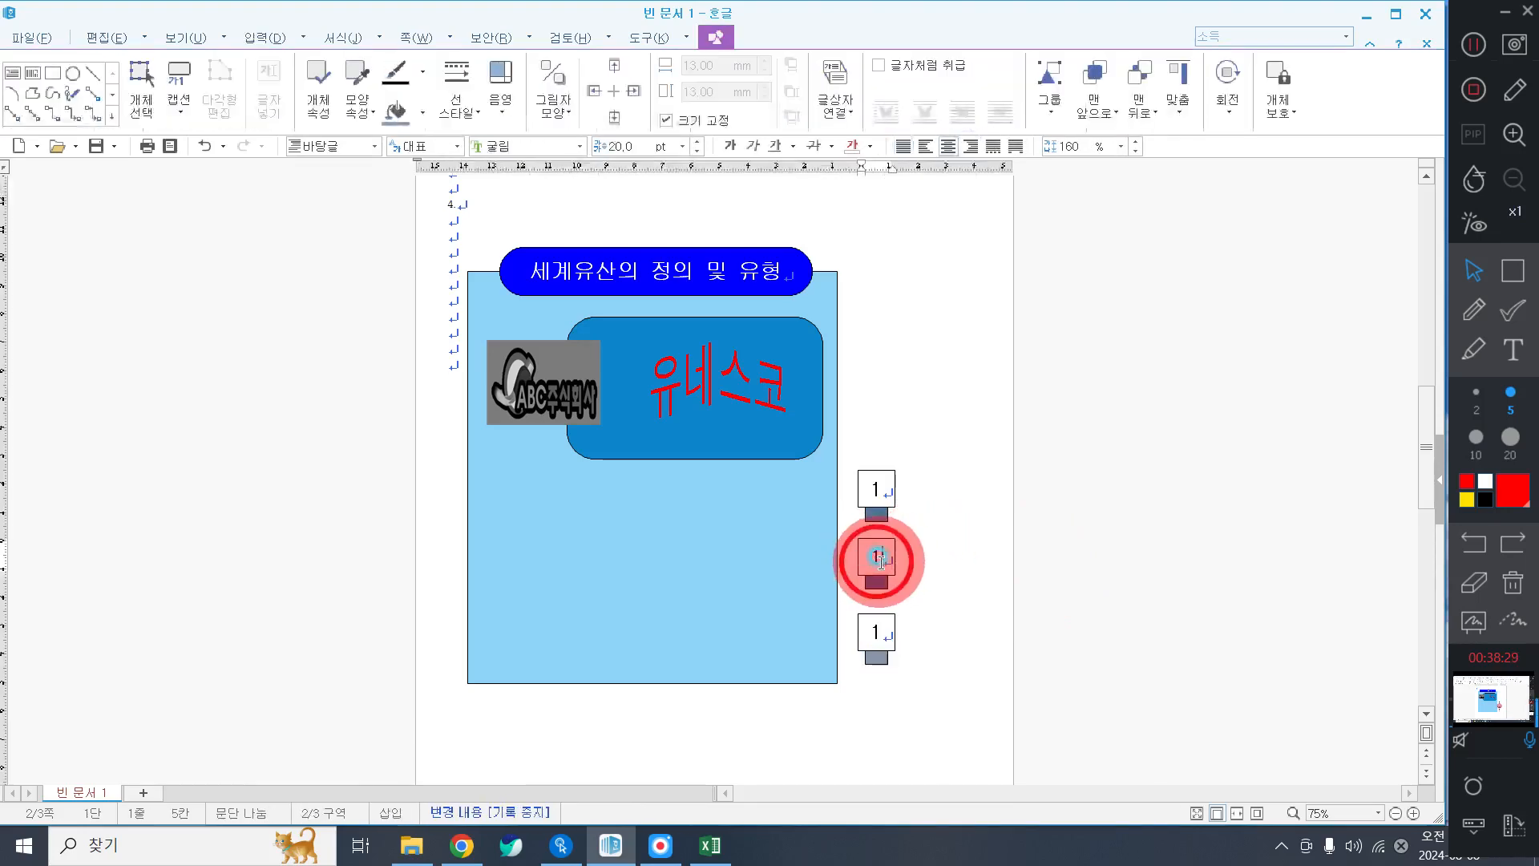
type("2")
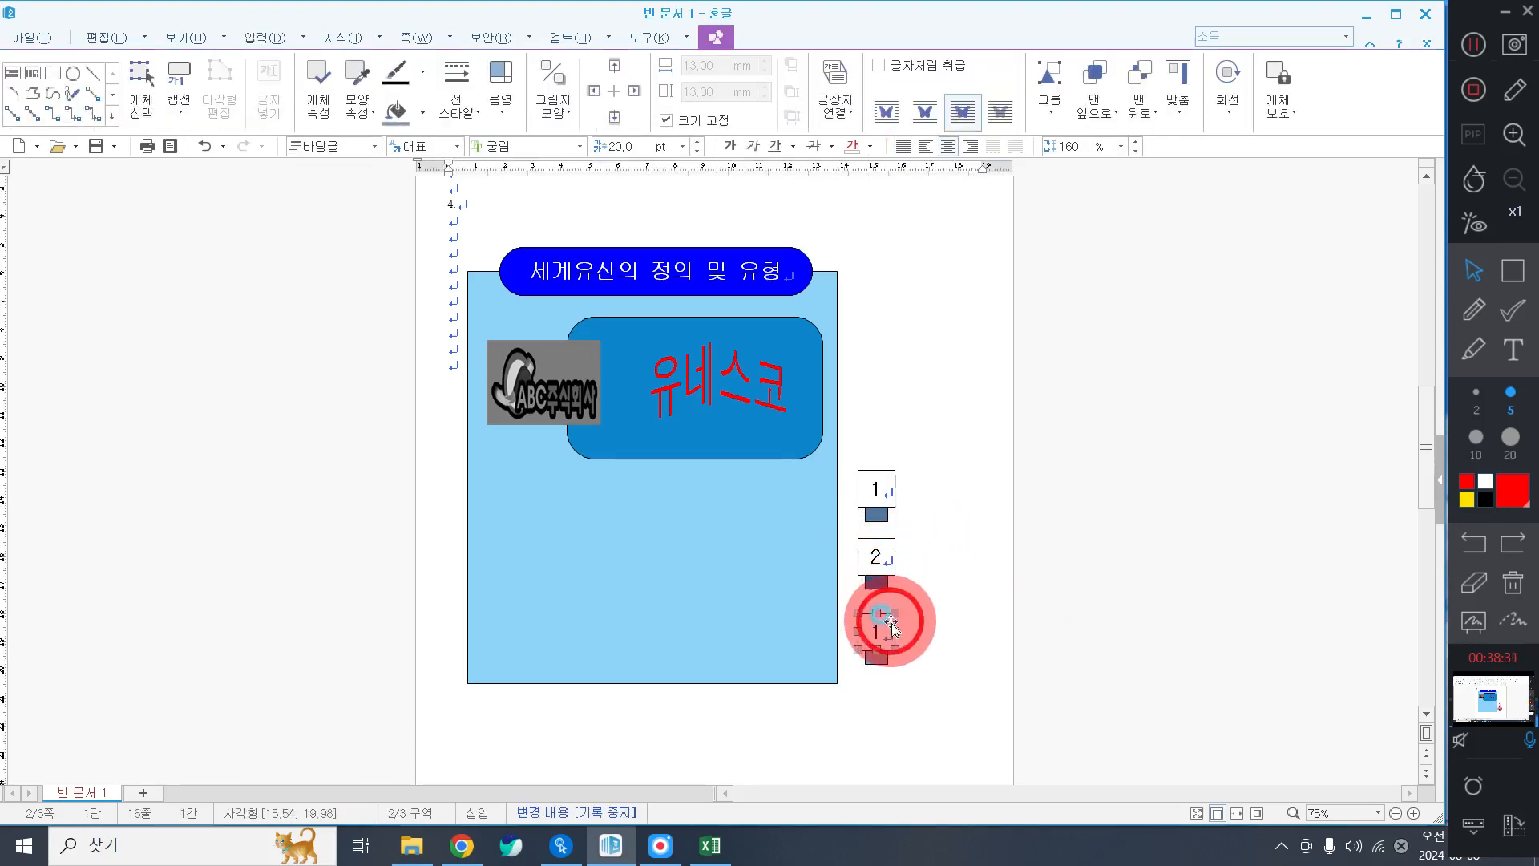
left_click(955, 602)
left_click(895, 637)
left_click(898, 633)
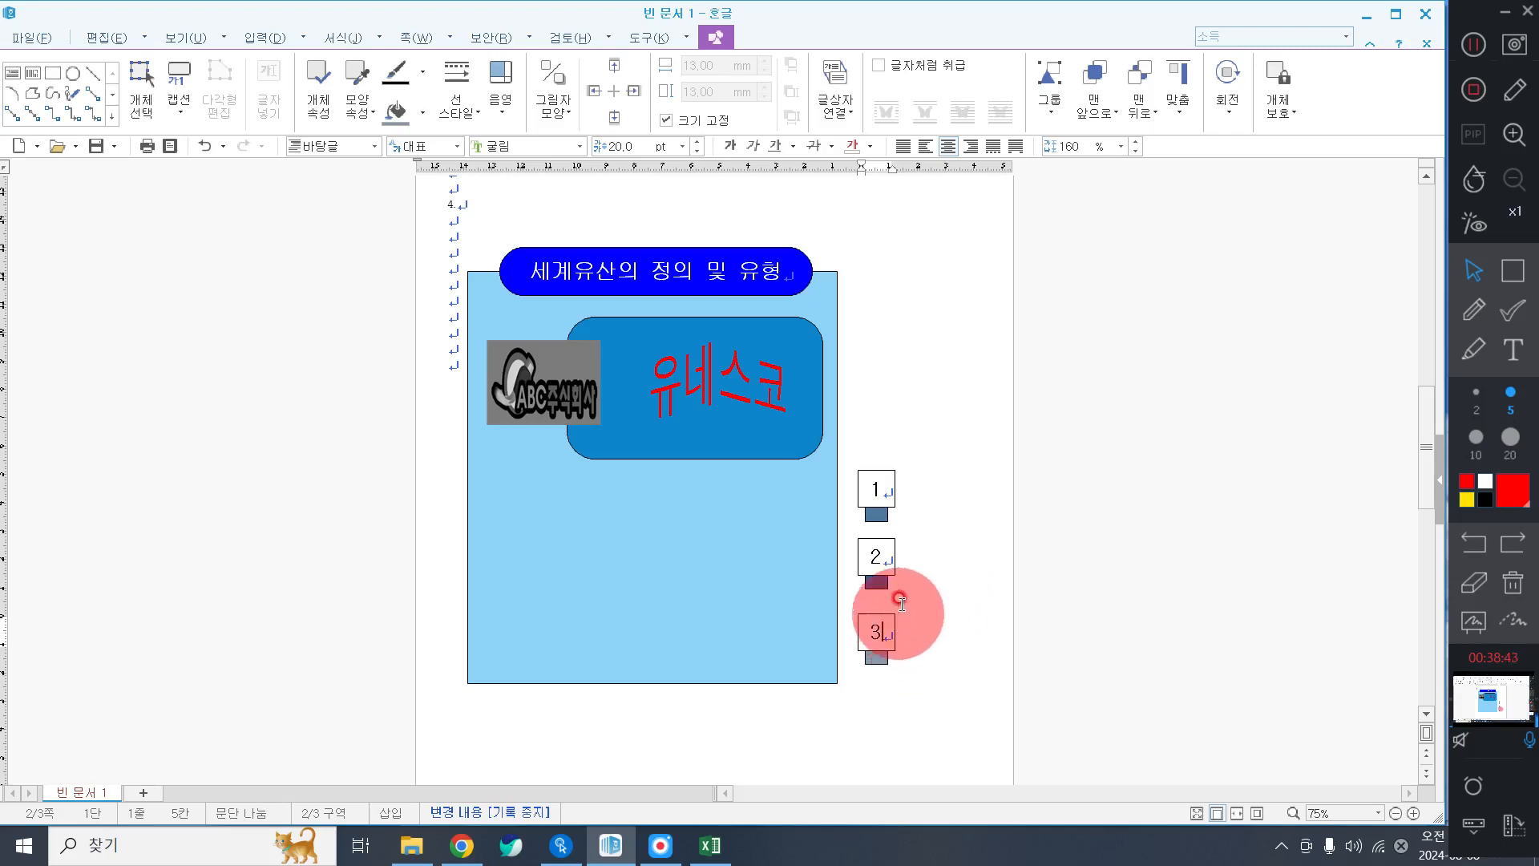
Shift-select all three number boxes together with their small tabs.
left_click(884, 486)
left_click(869, 551, "shift")
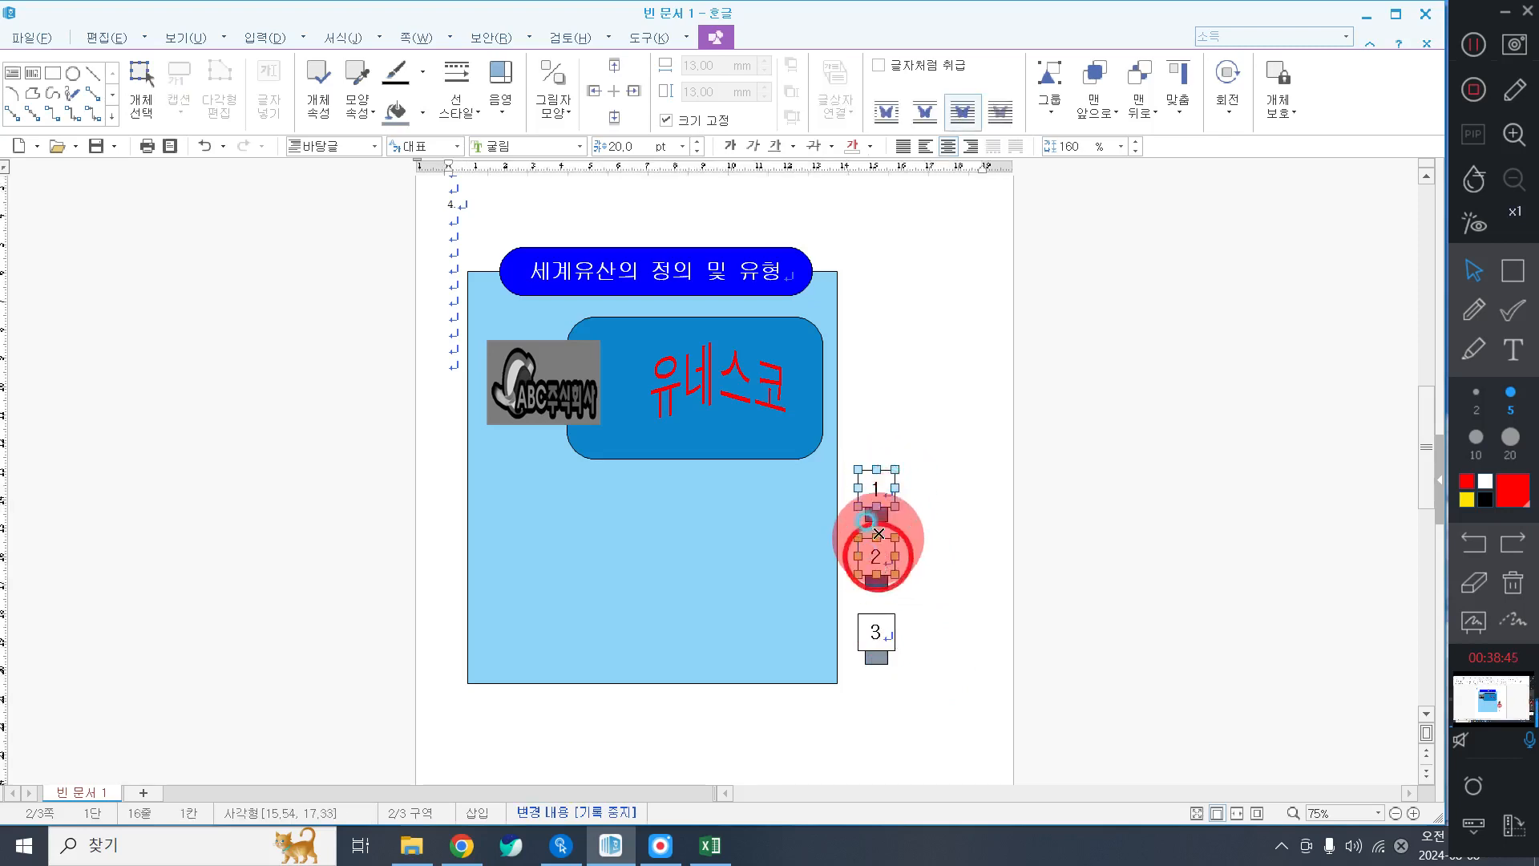
left_click(877, 517, "shift")
left_click(873, 578, "shift")
left_click(876, 633, "shift")
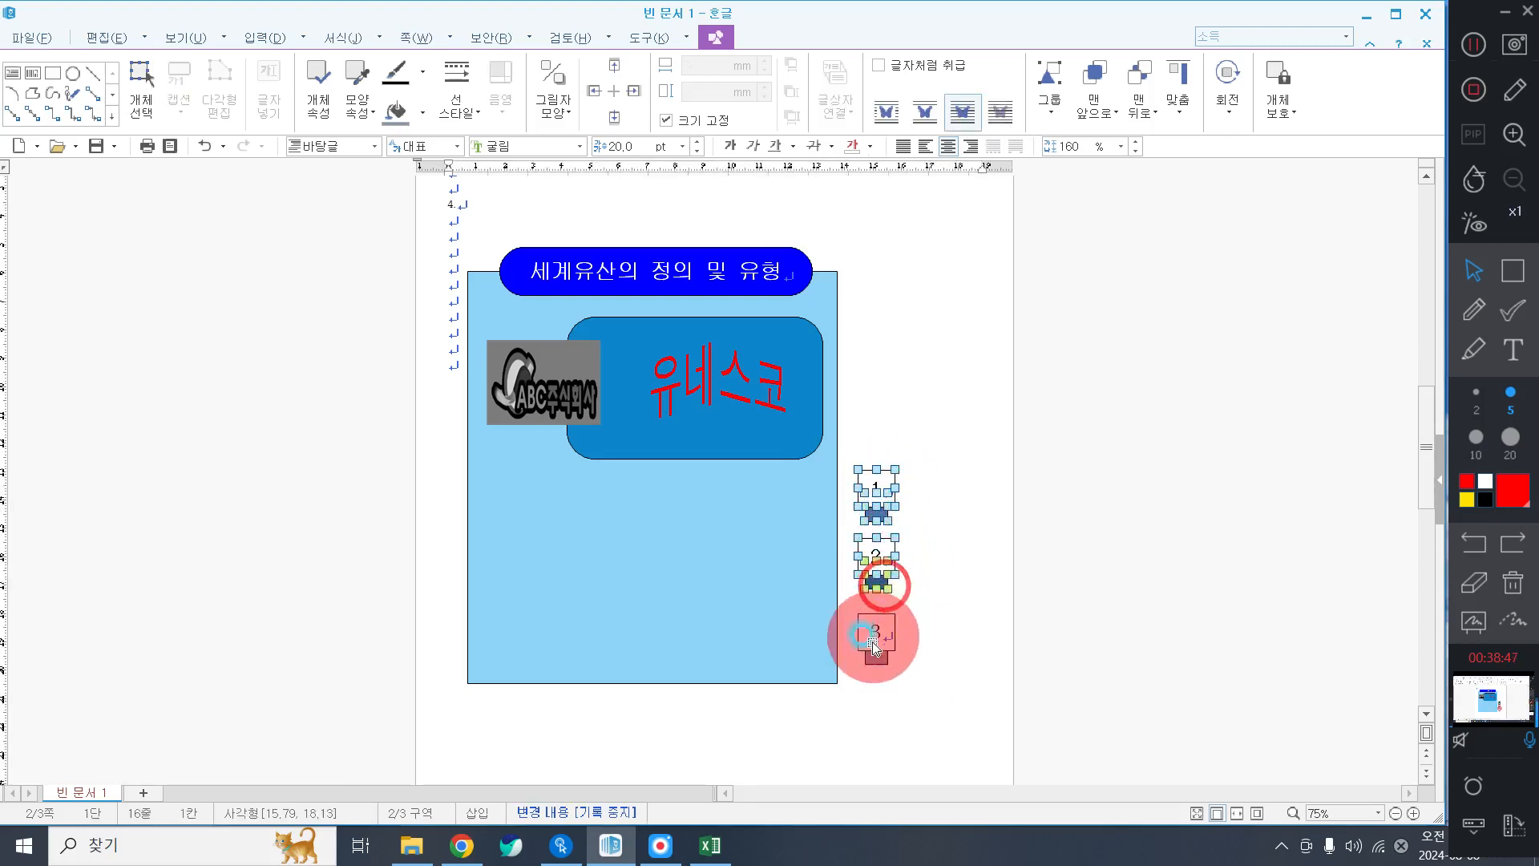
Drag the numbered boxes 1–3 to the light-blue panel's left edge, below the logo.
left_click(880, 656, "shift")
left_click_drag(891, 619, 884, 555)
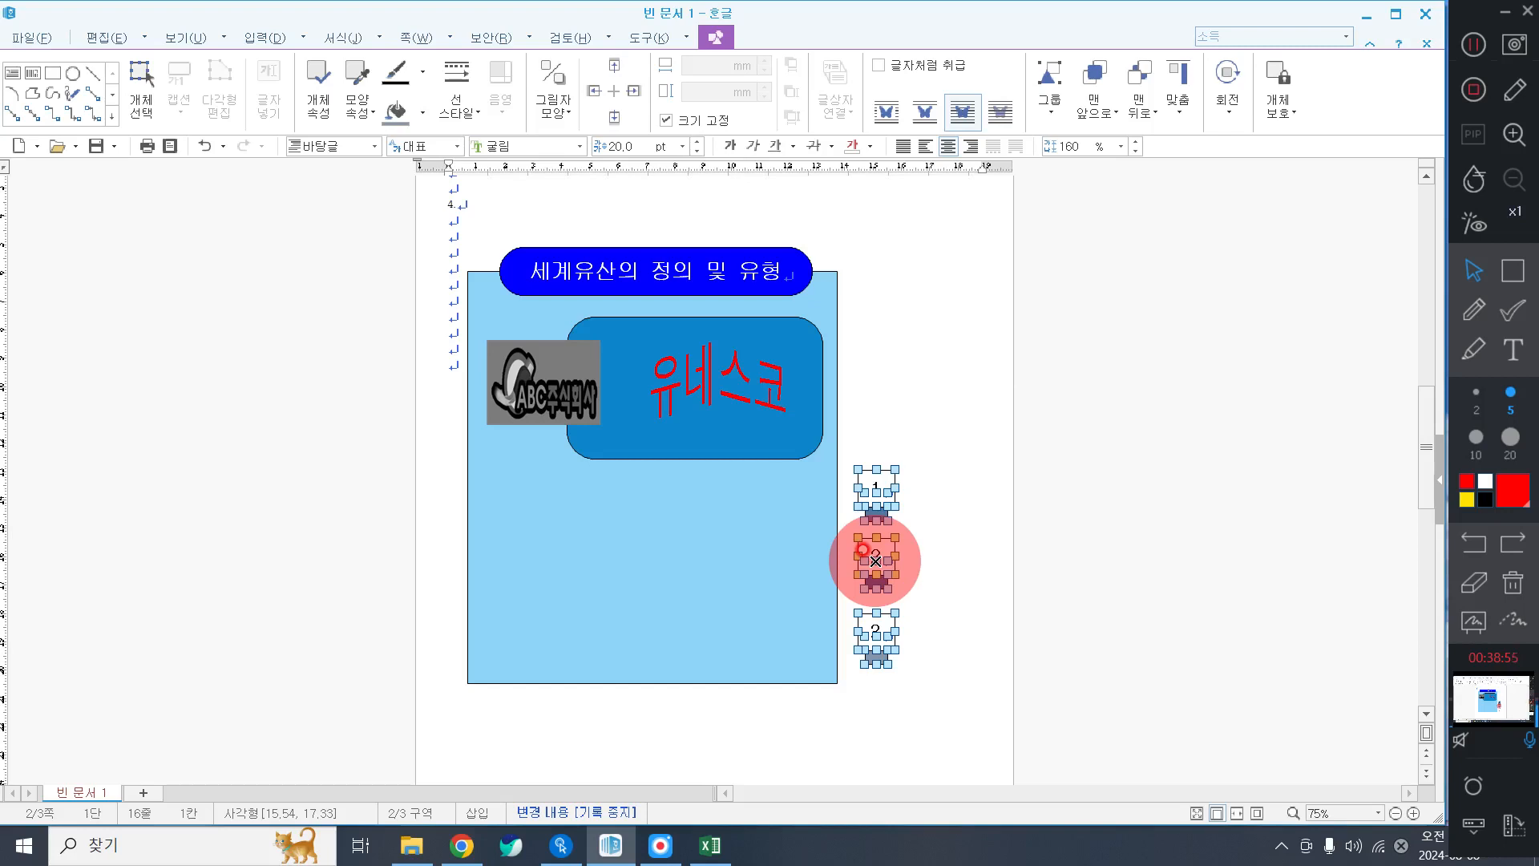
left_click_drag(880, 569, 498, 553)
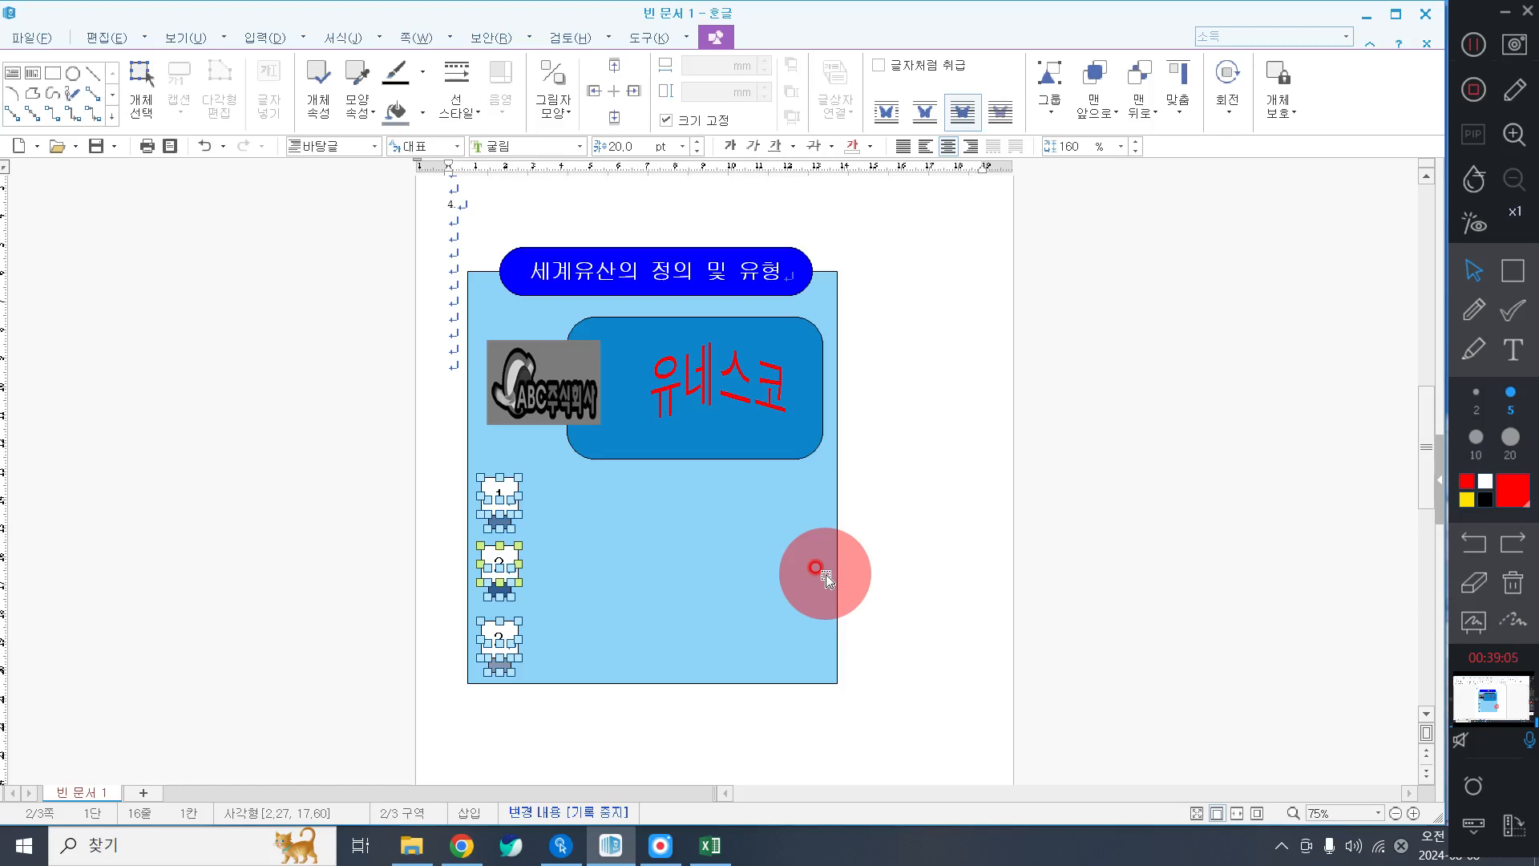
left_click(957, 542)
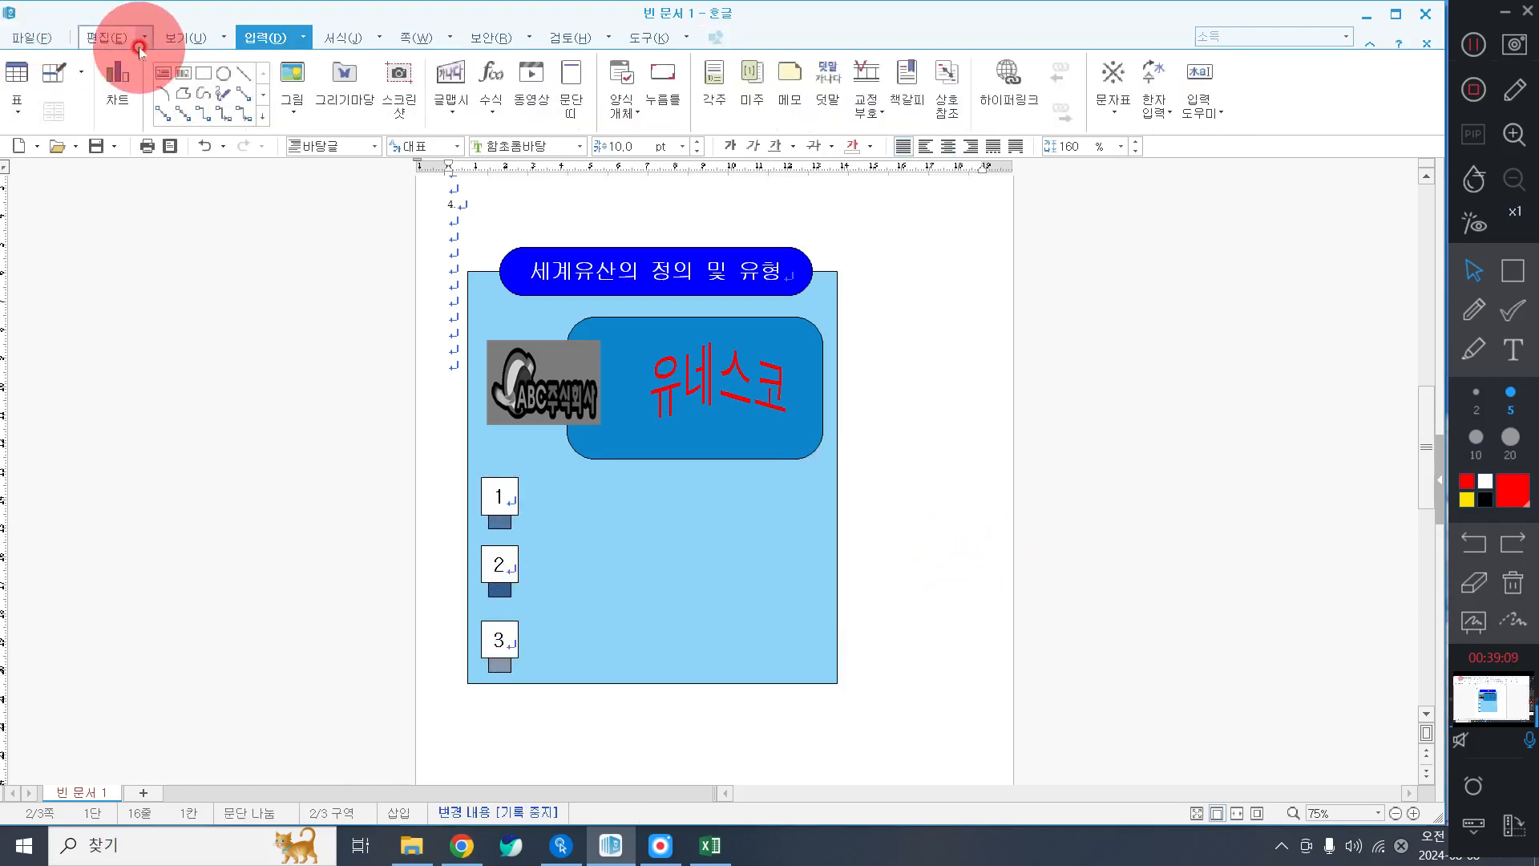
Draw a white 104.14 × 16.93 mm rectangle beside box 1 and enable text inside it.
left_click(203, 73)
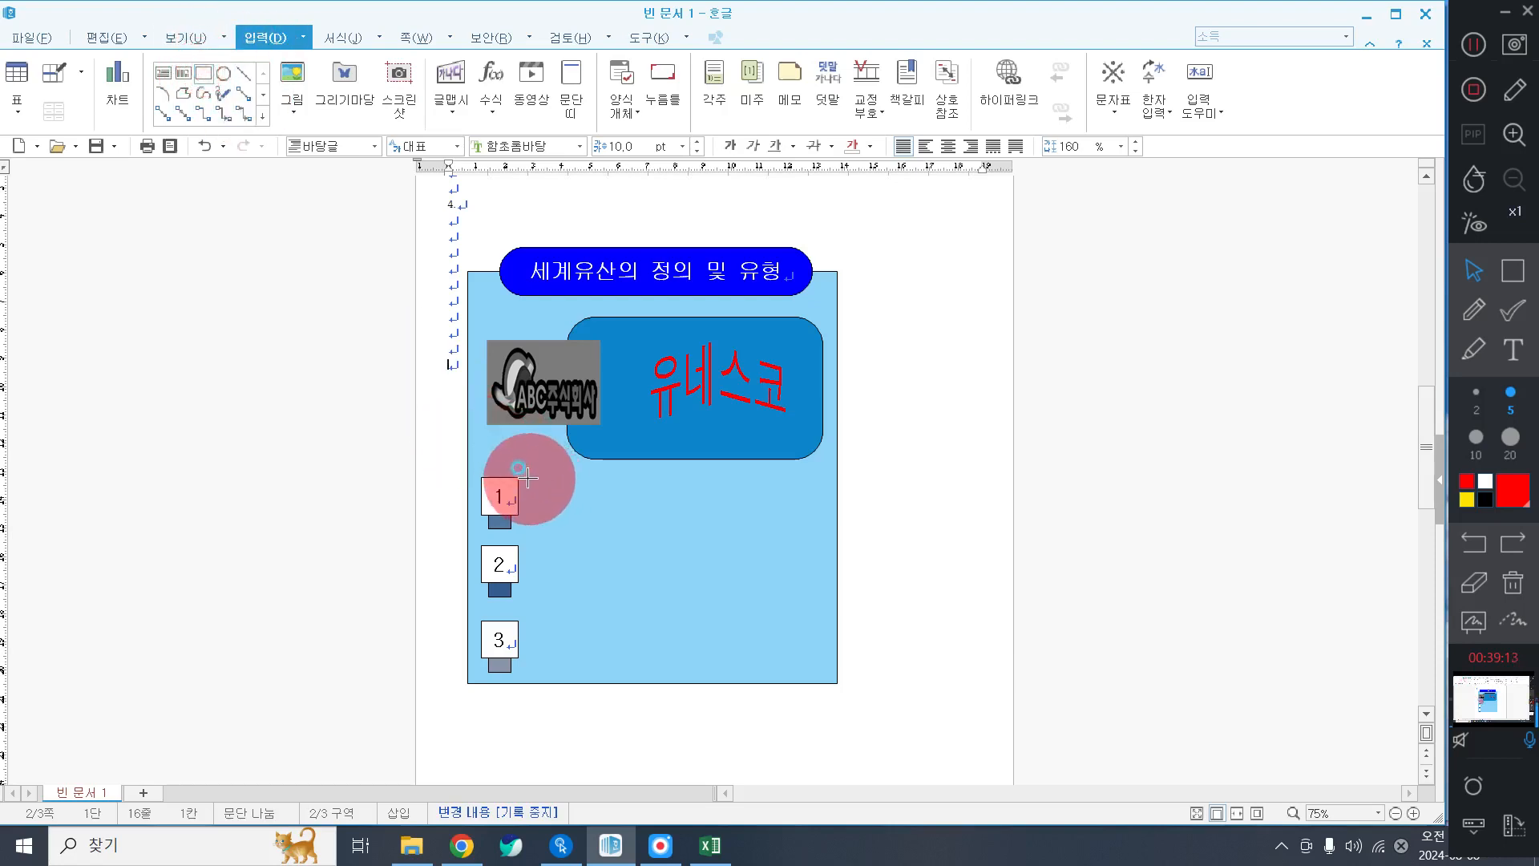
mouse_move(527, 478)
left_mouse_down()
mouse_move(766, 533)
mouse_move(824, 526)
left_mouse_up()
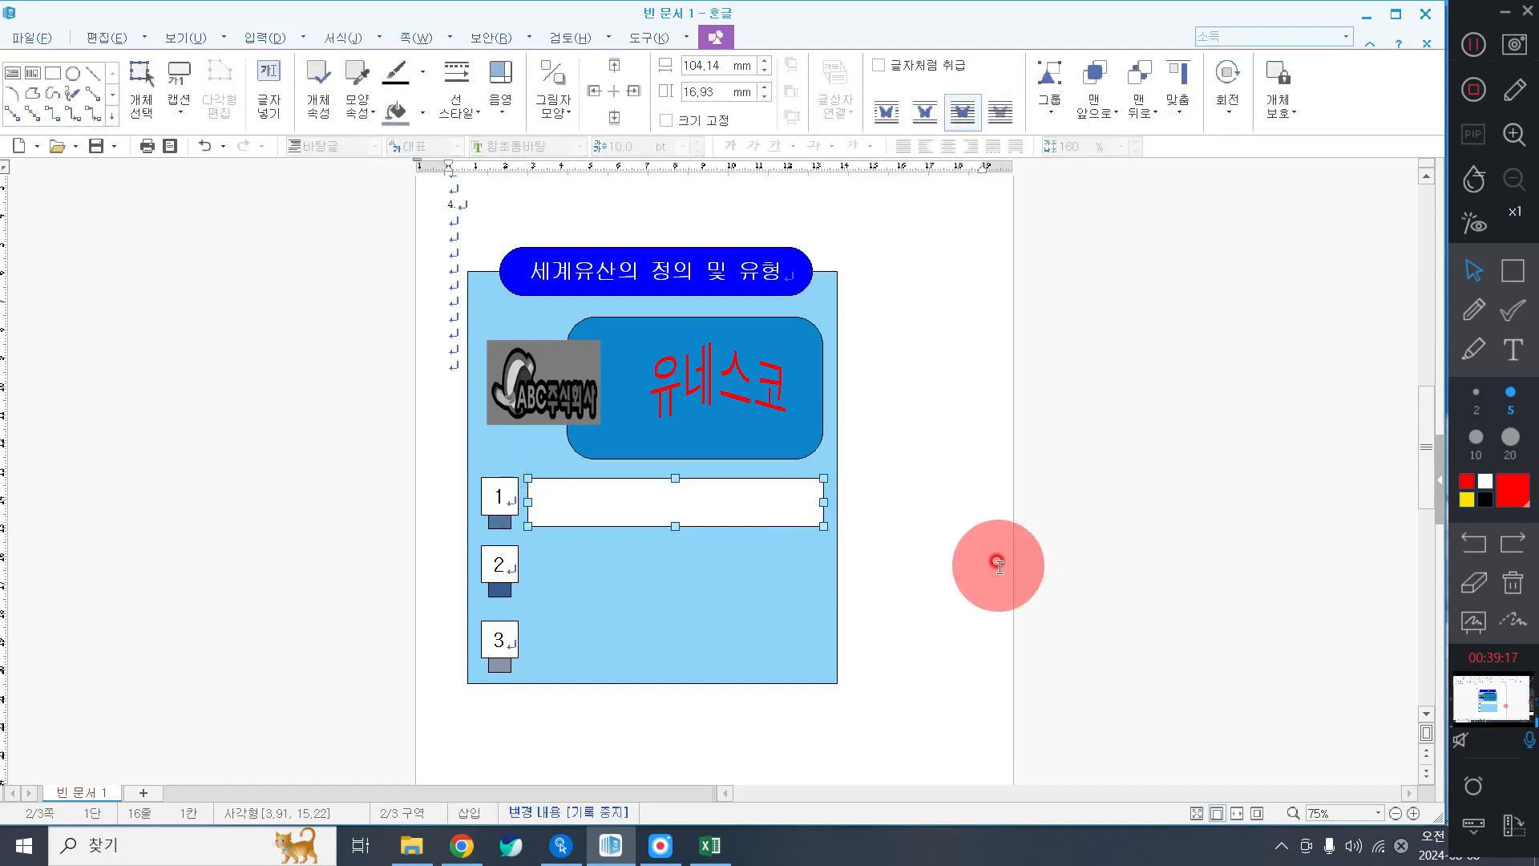
right_click(682, 505)
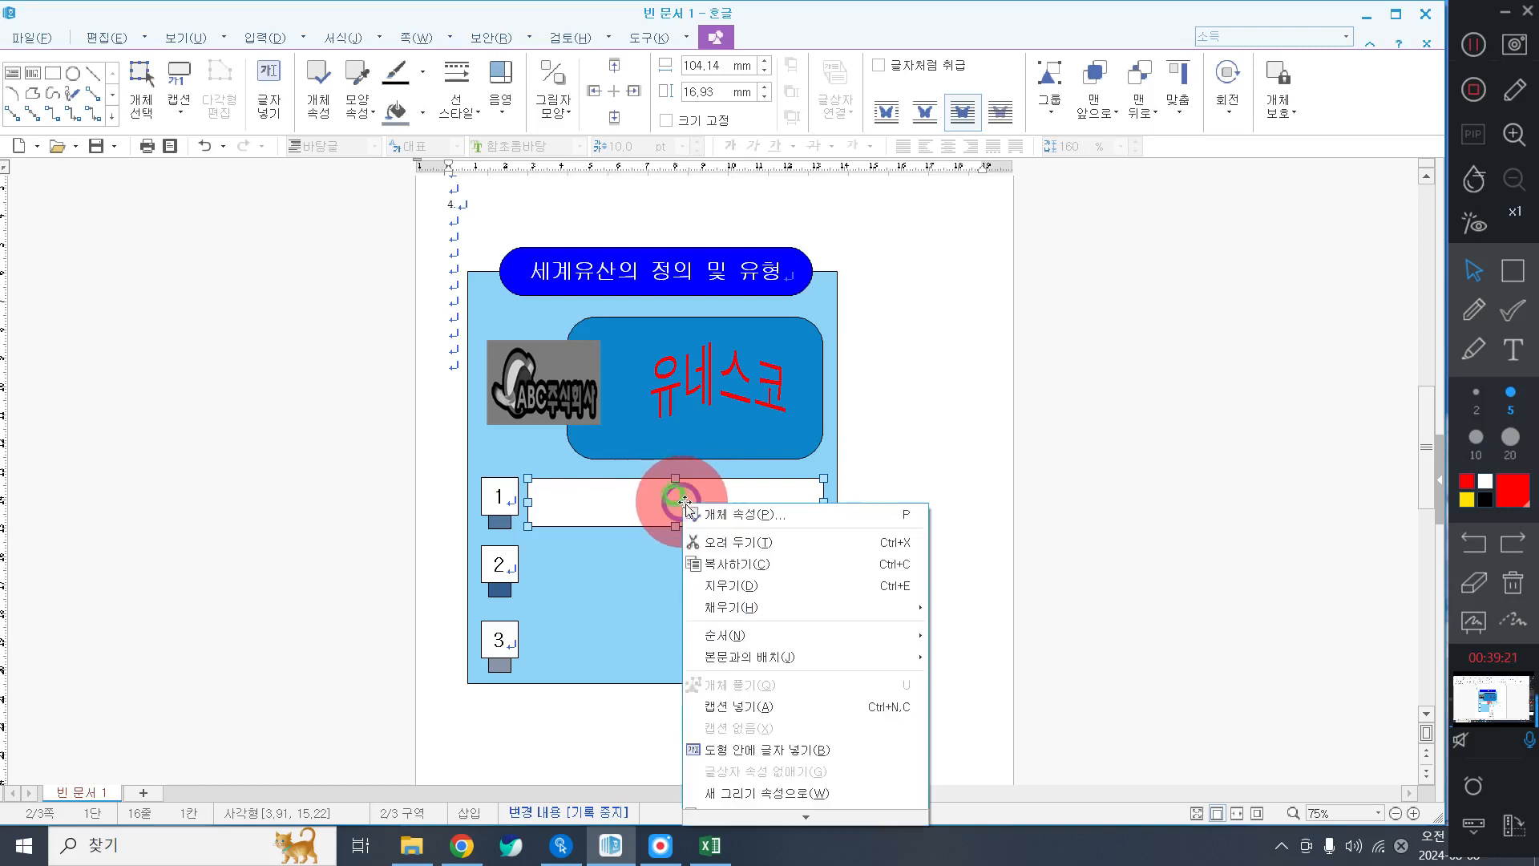
left_click(802, 748)
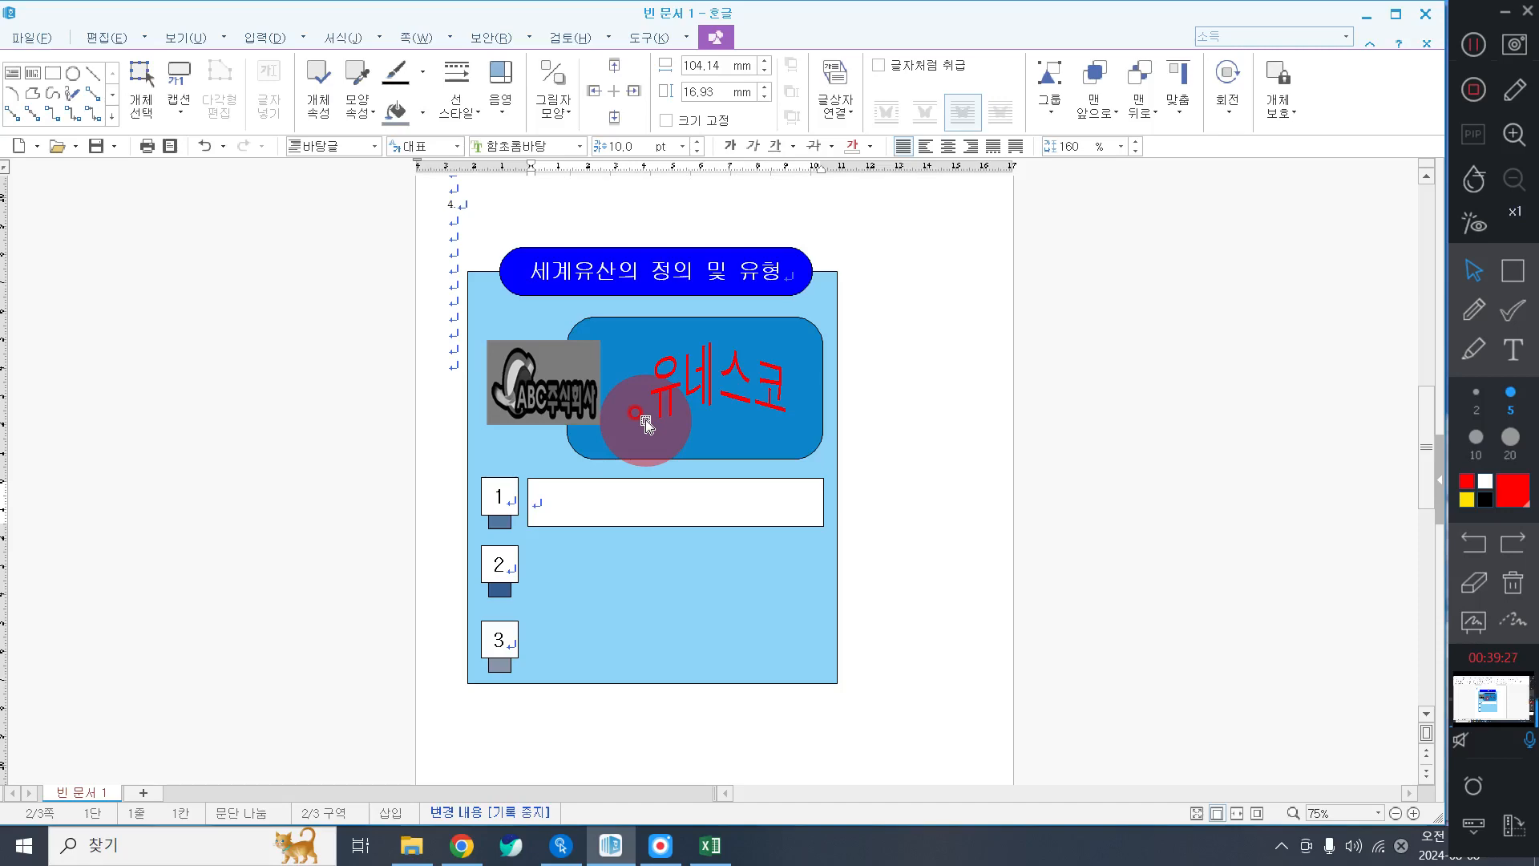
left_click(579, 146)
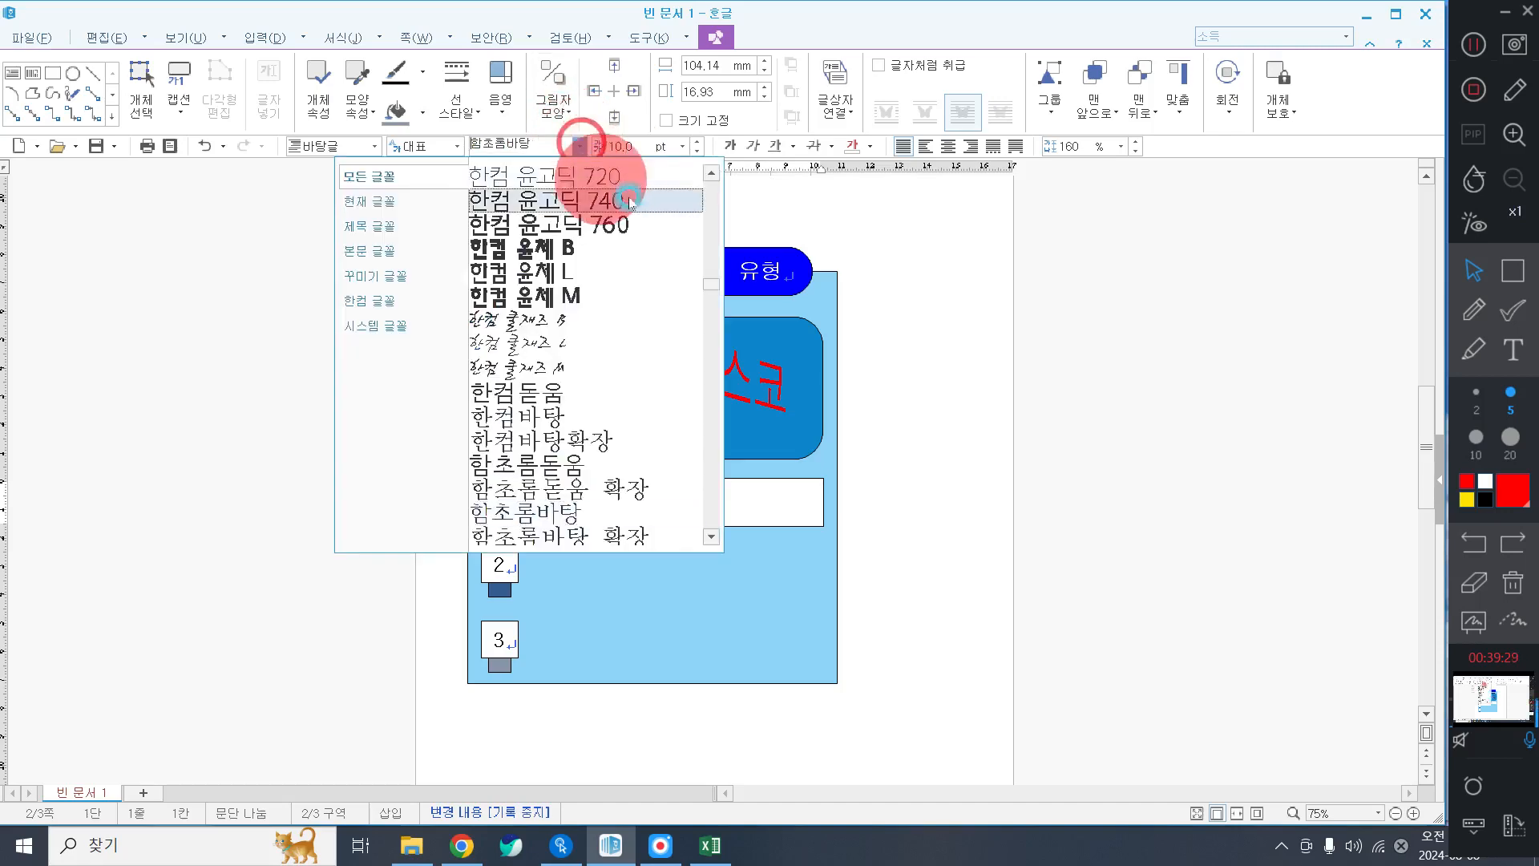
Type '선조로부터 물려받은 자산' in the rectangle, centred in 궁서 18 pt.
left_click_drag(711, 283, 705, 174)
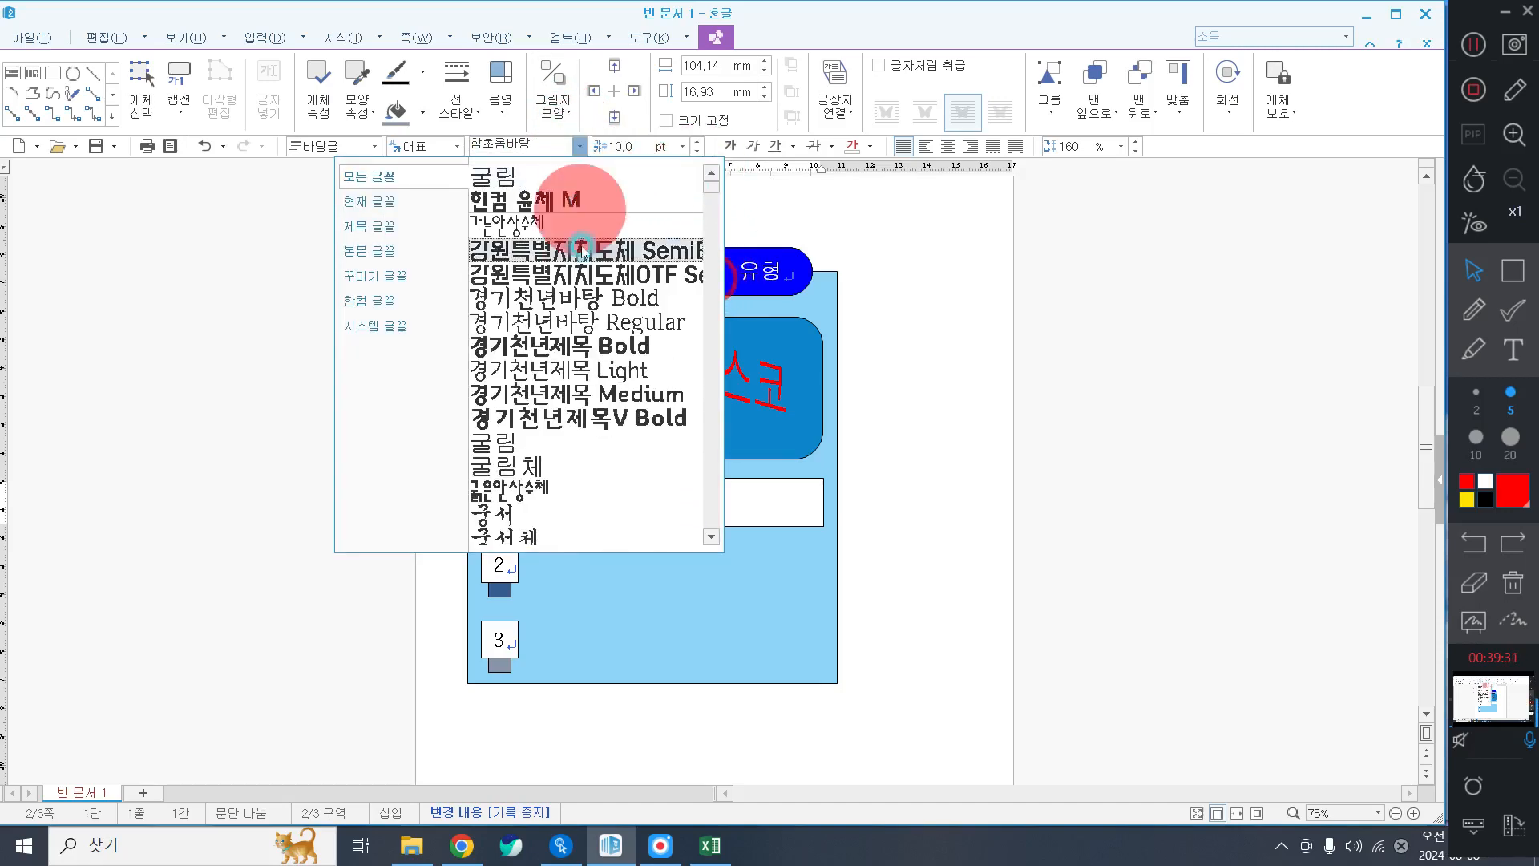
scroll(565, 438, "down", 2)
left_click(515, 408)
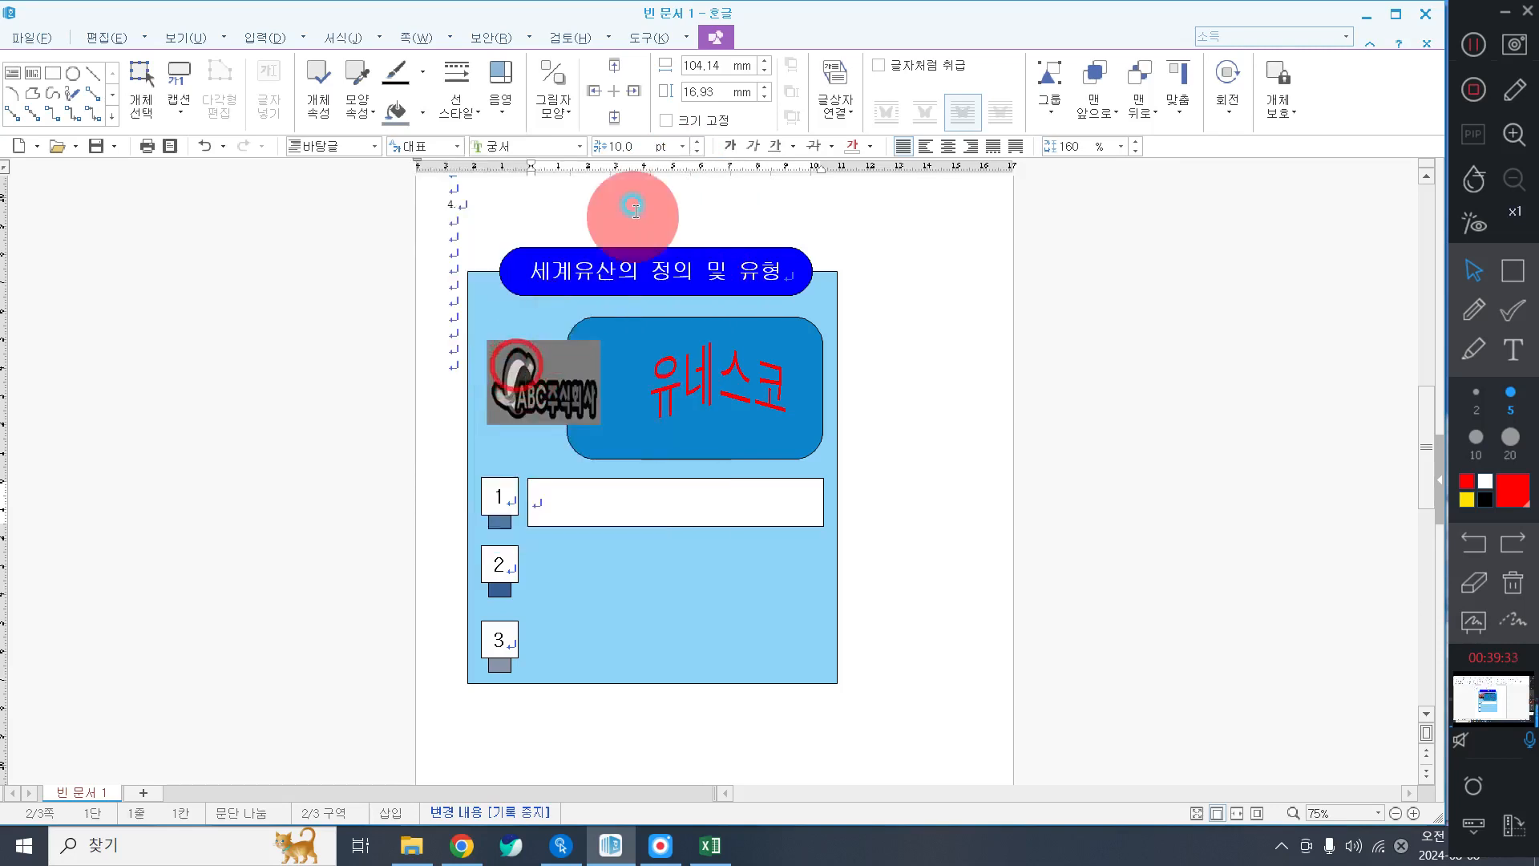
left_click(682, 146)
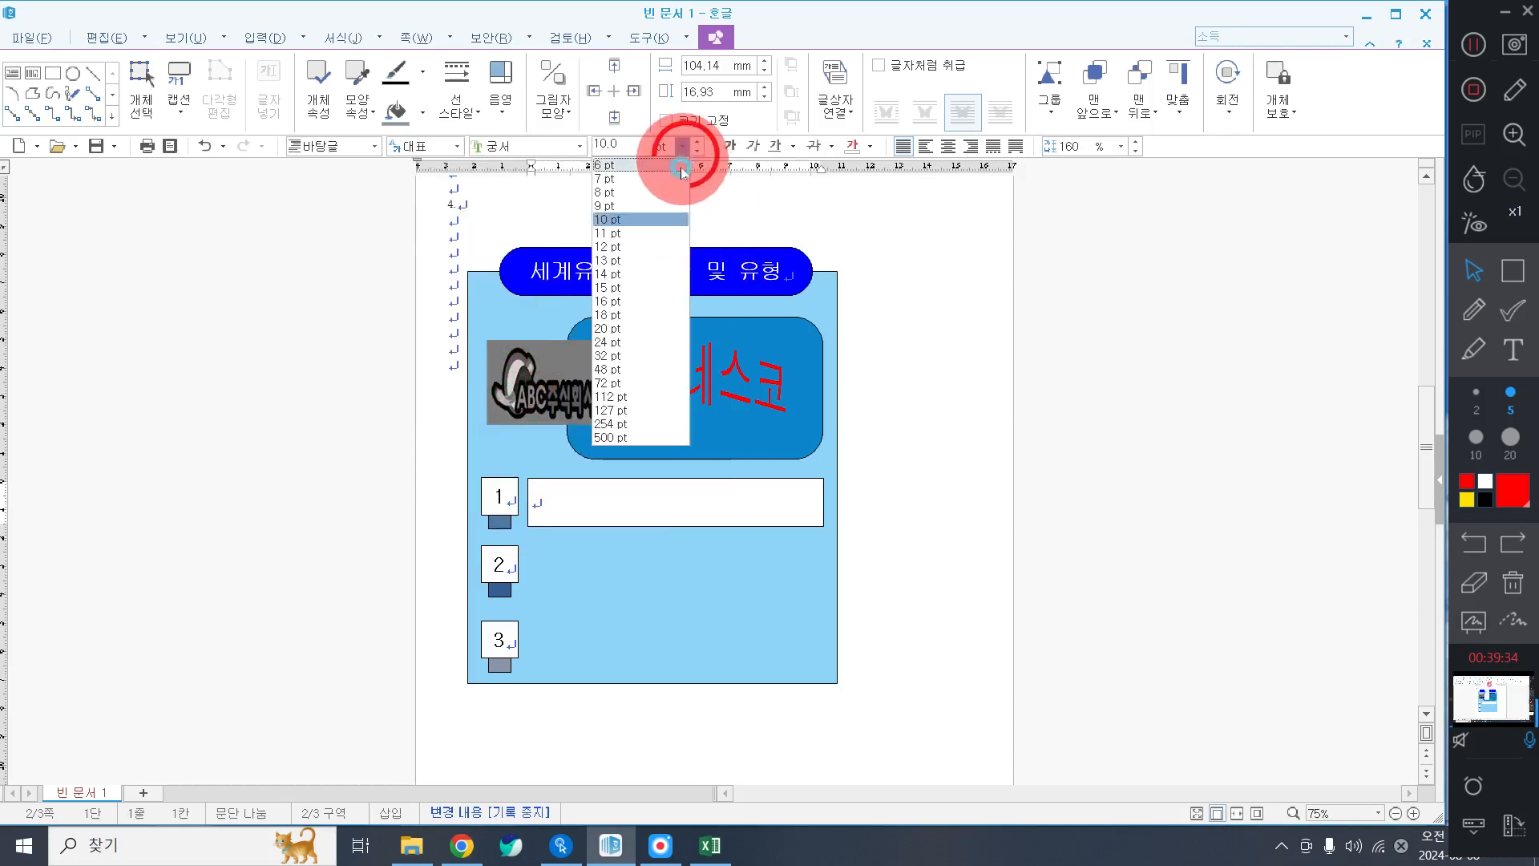
left_click(655, 315)
left_click(954, 149)
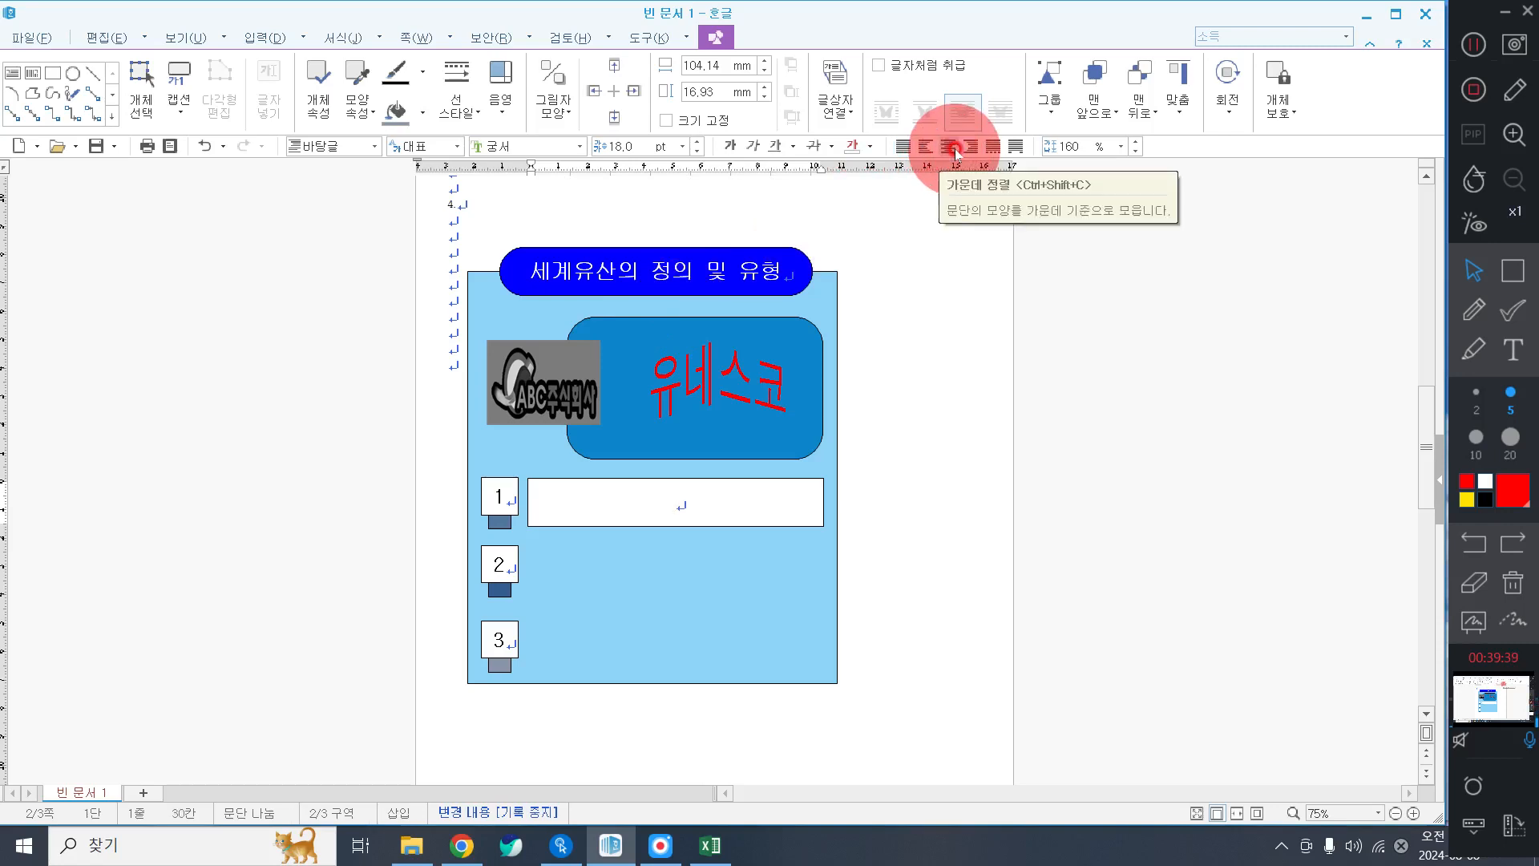
type("ㅉ")
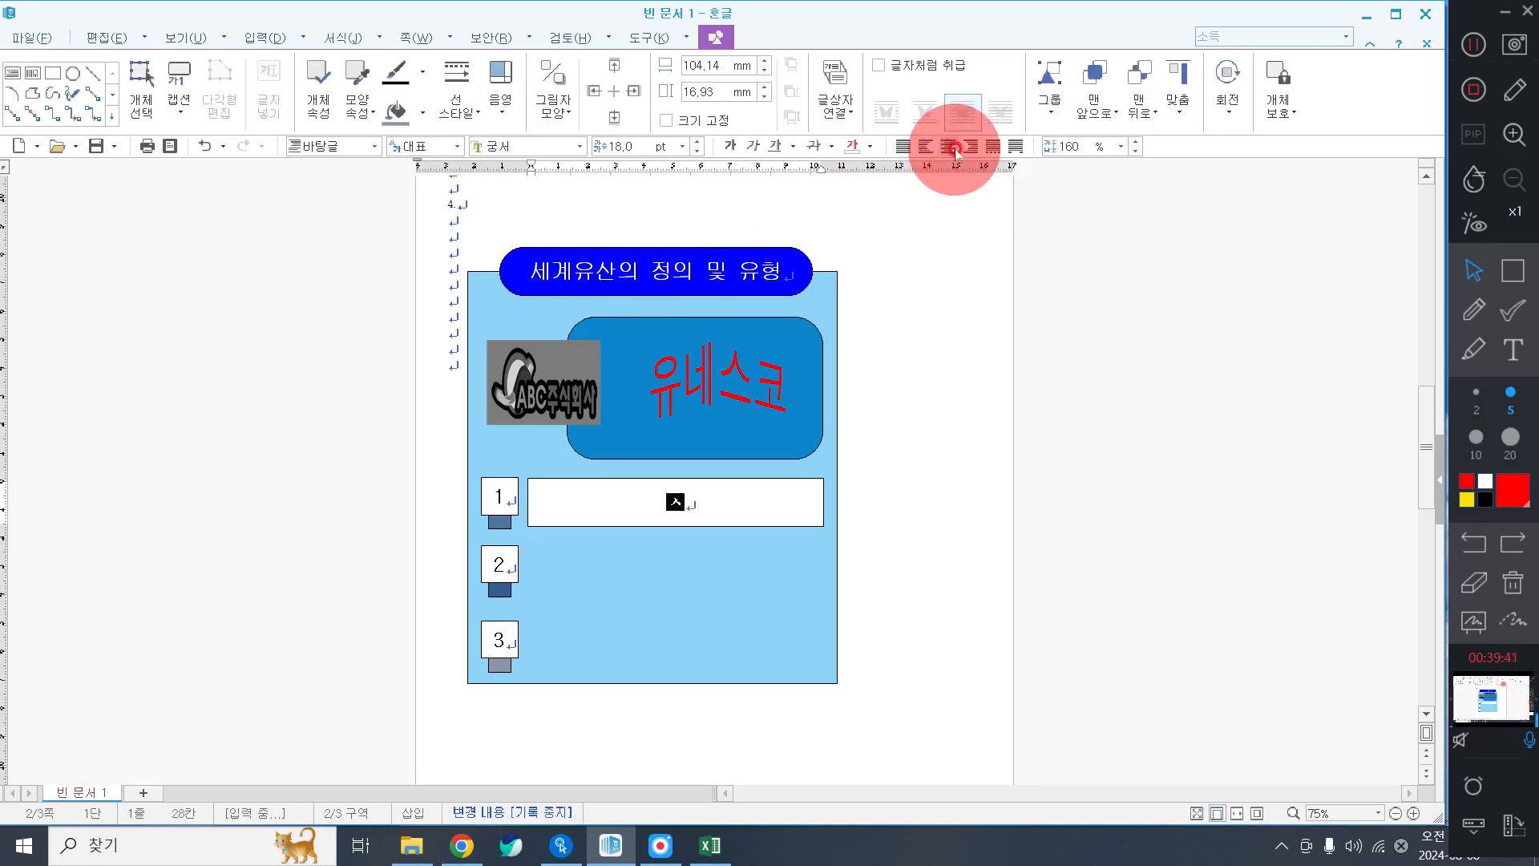
type("선조로부터 ")
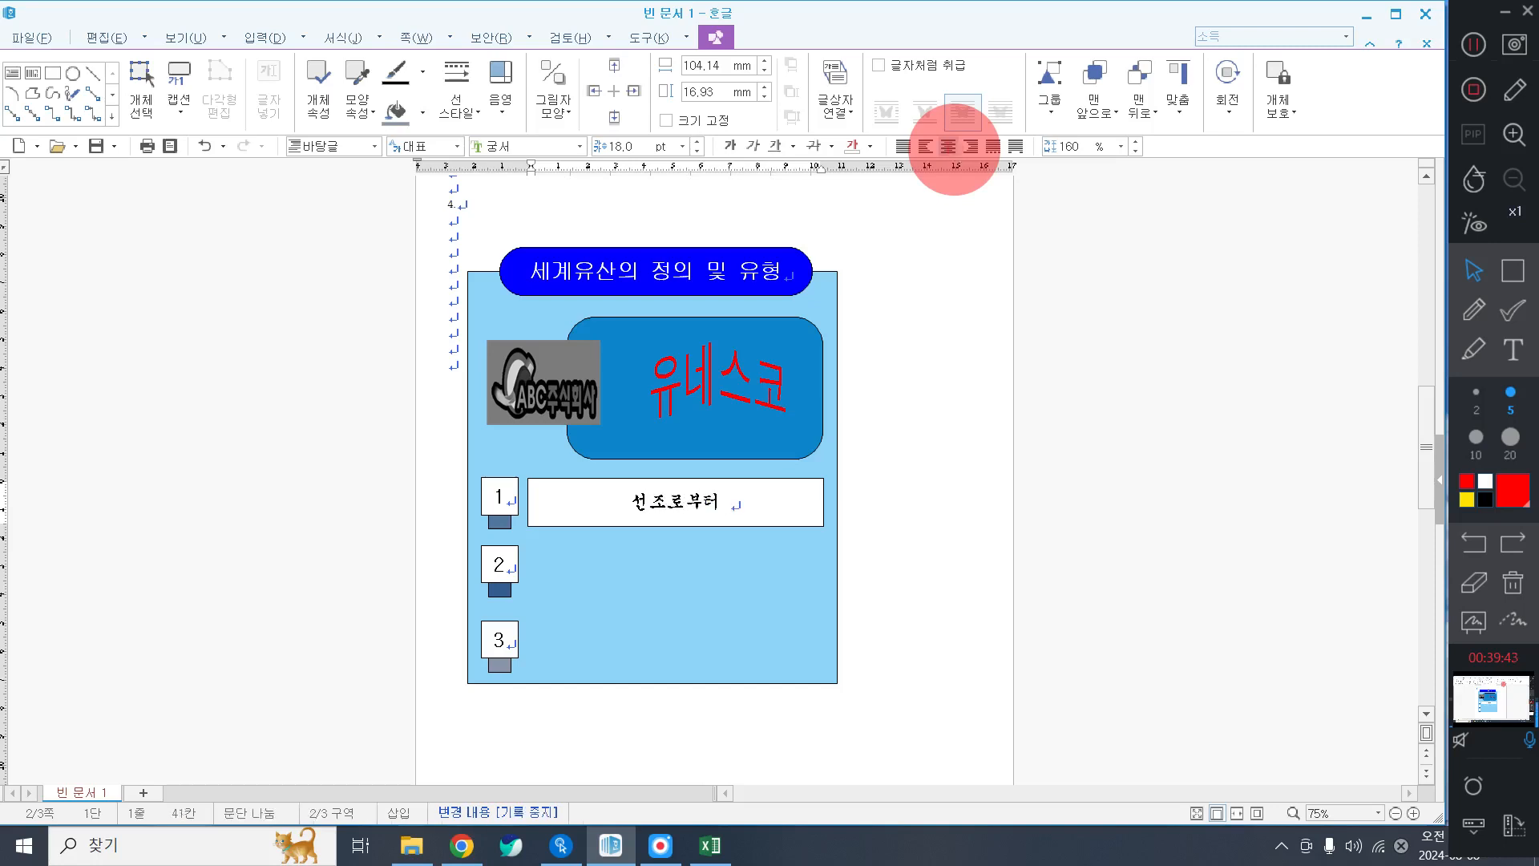
type("물려받ㅇ은 자산")
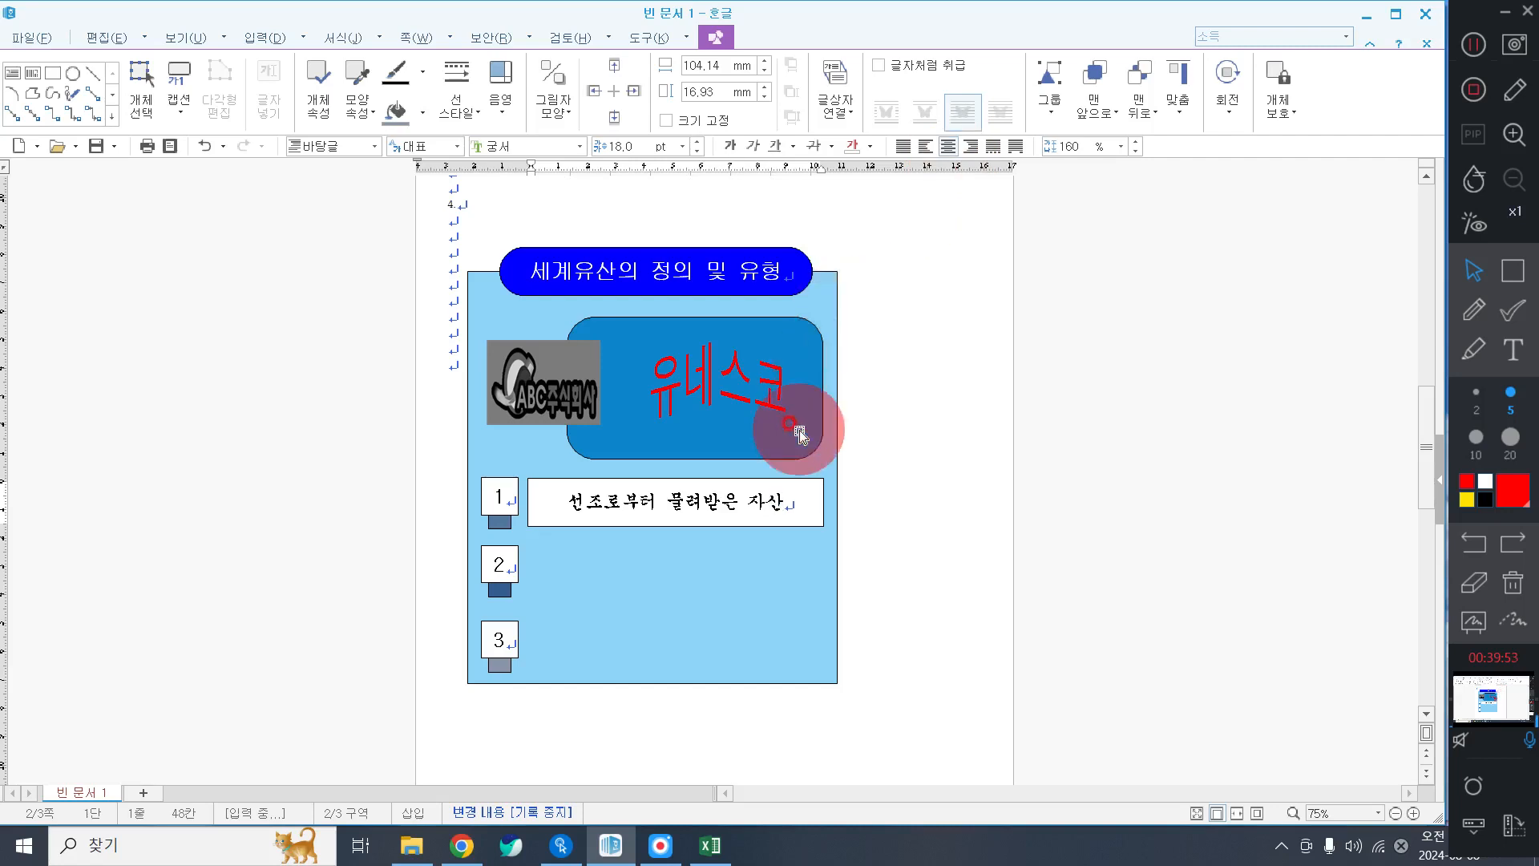
triple_click(600, 497)
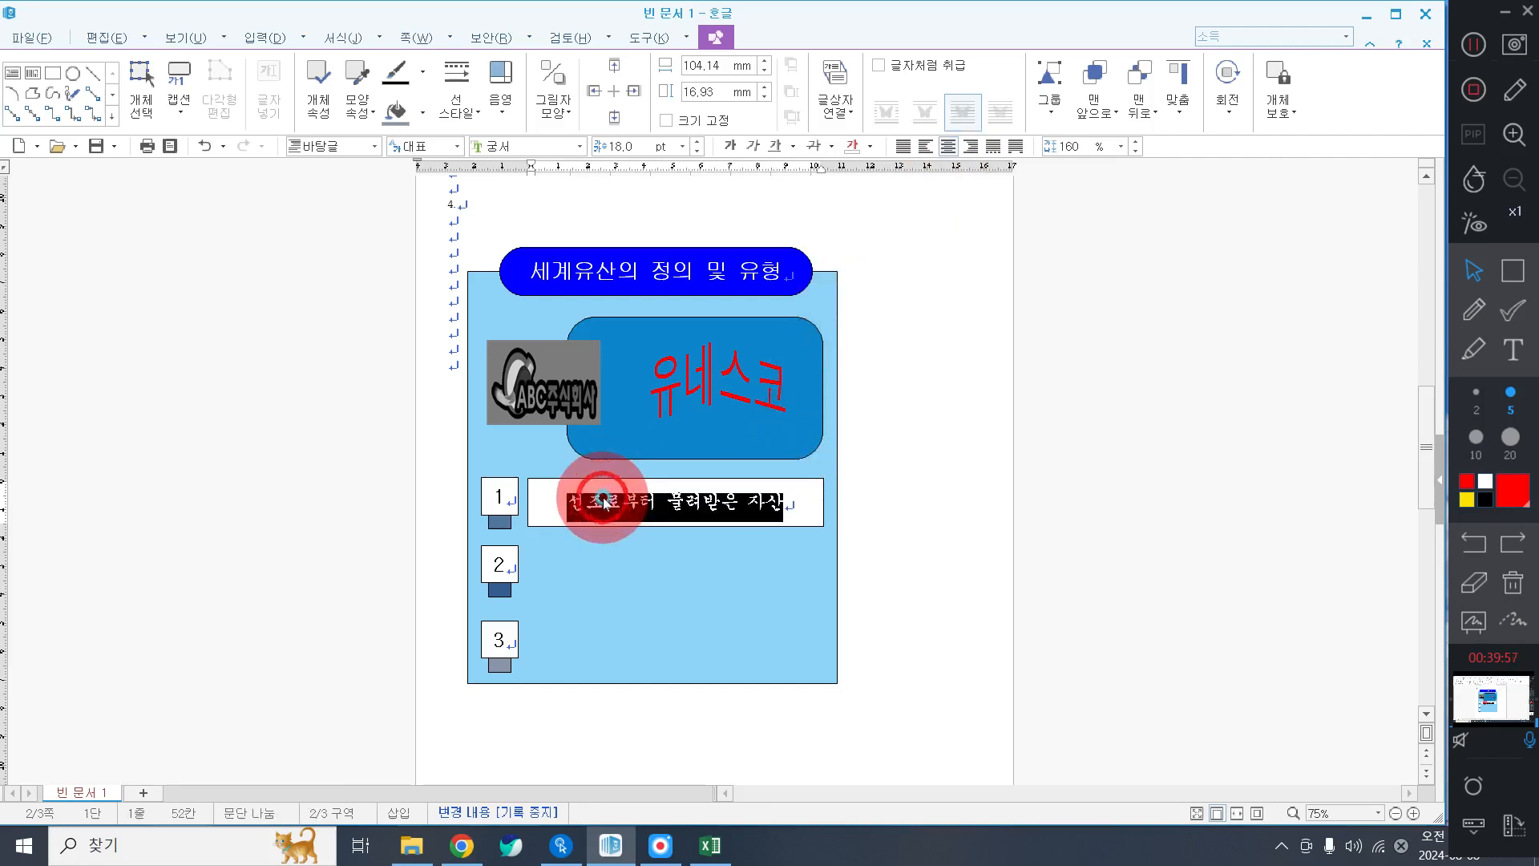
left_click(747, 503)
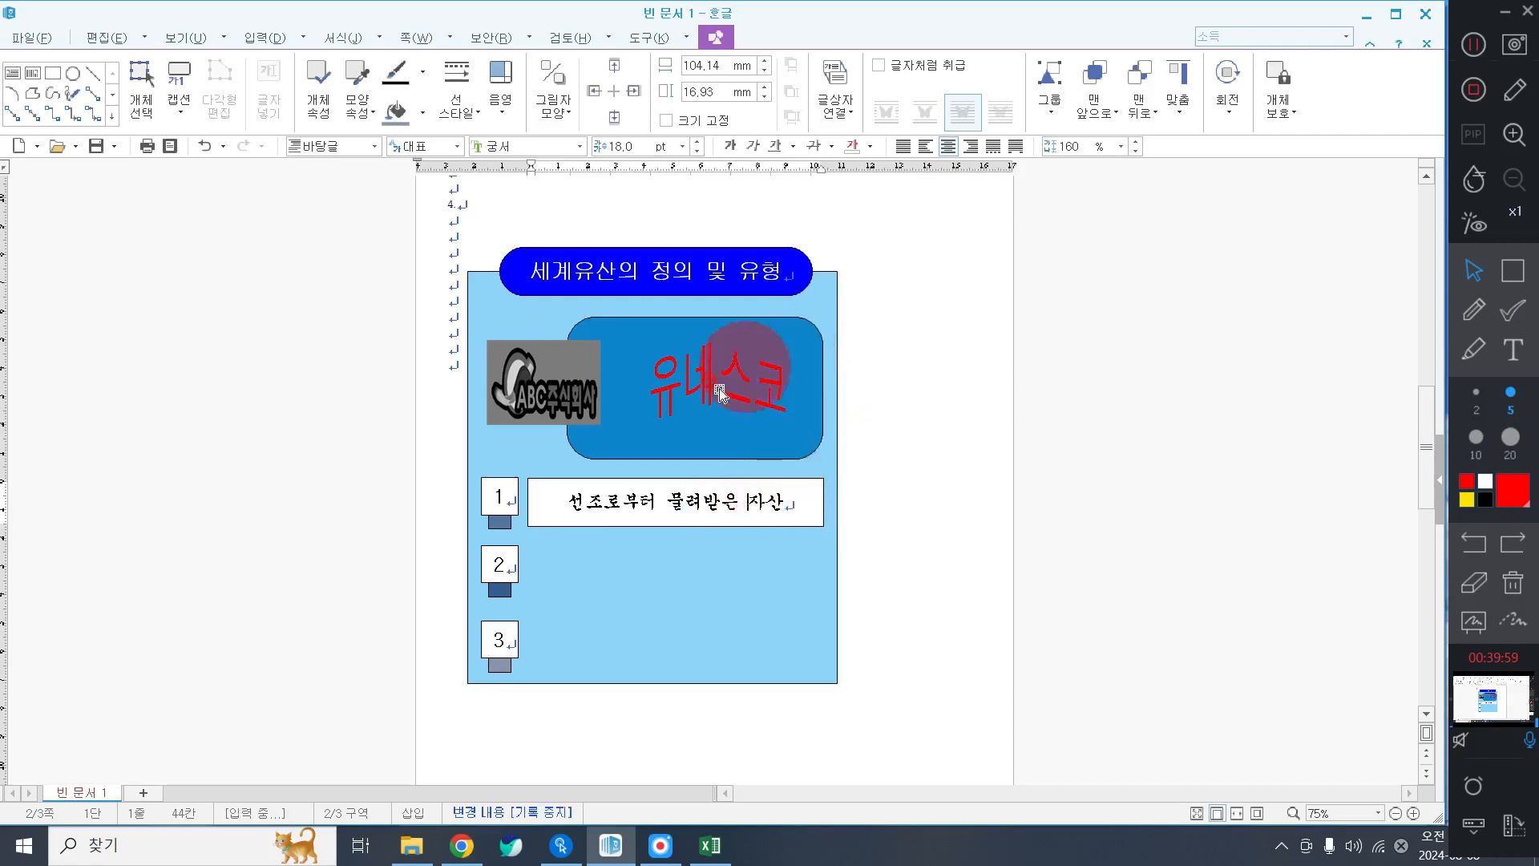
Remove the phrase box's fill, give it a dashed outline, and copy it beside box 2.
left_click(418, 114)
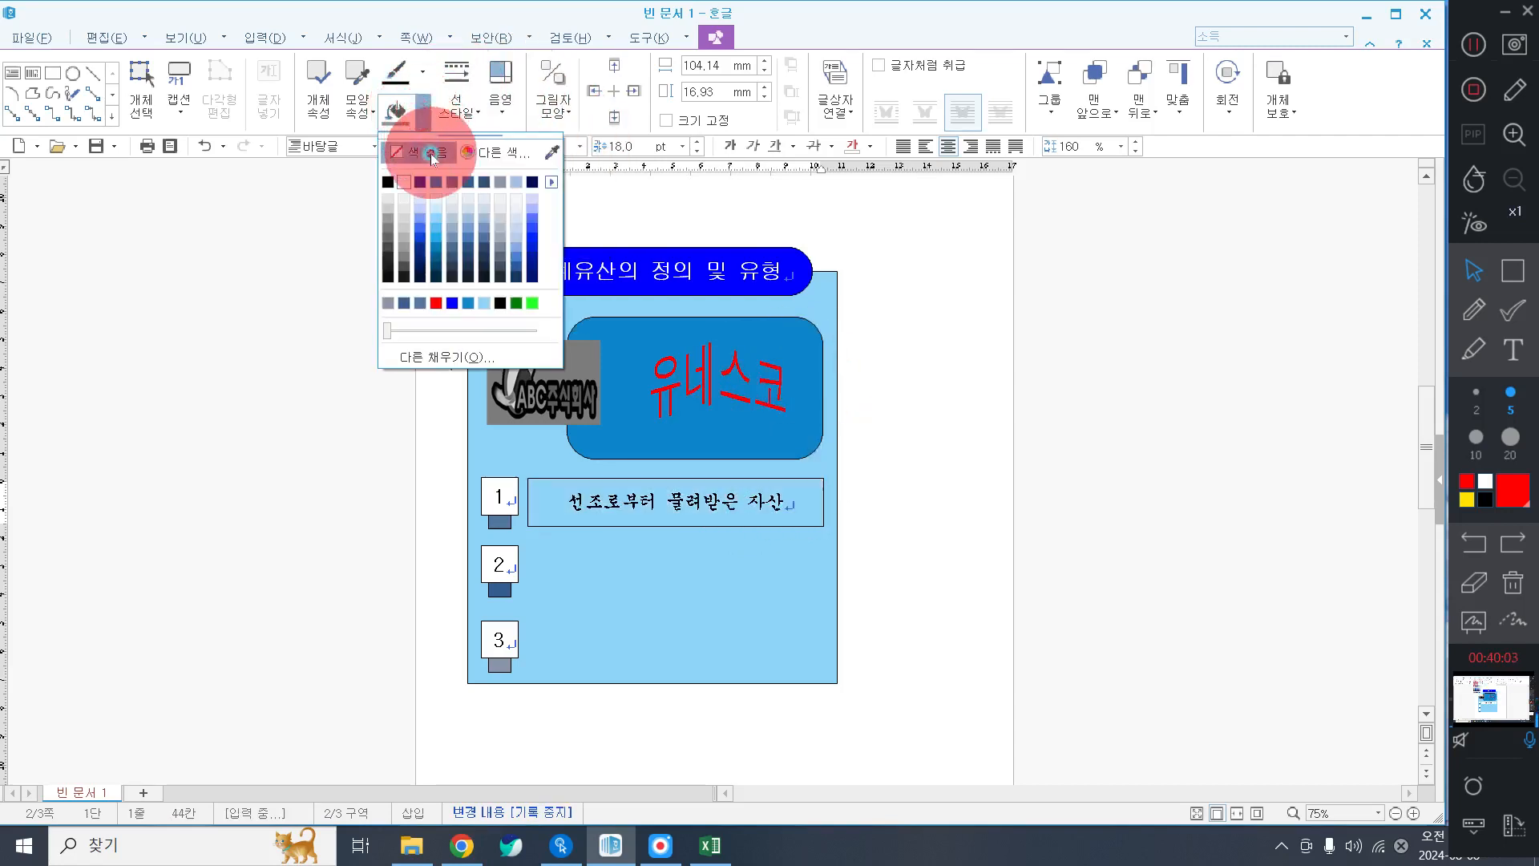
left_click(431, 151)
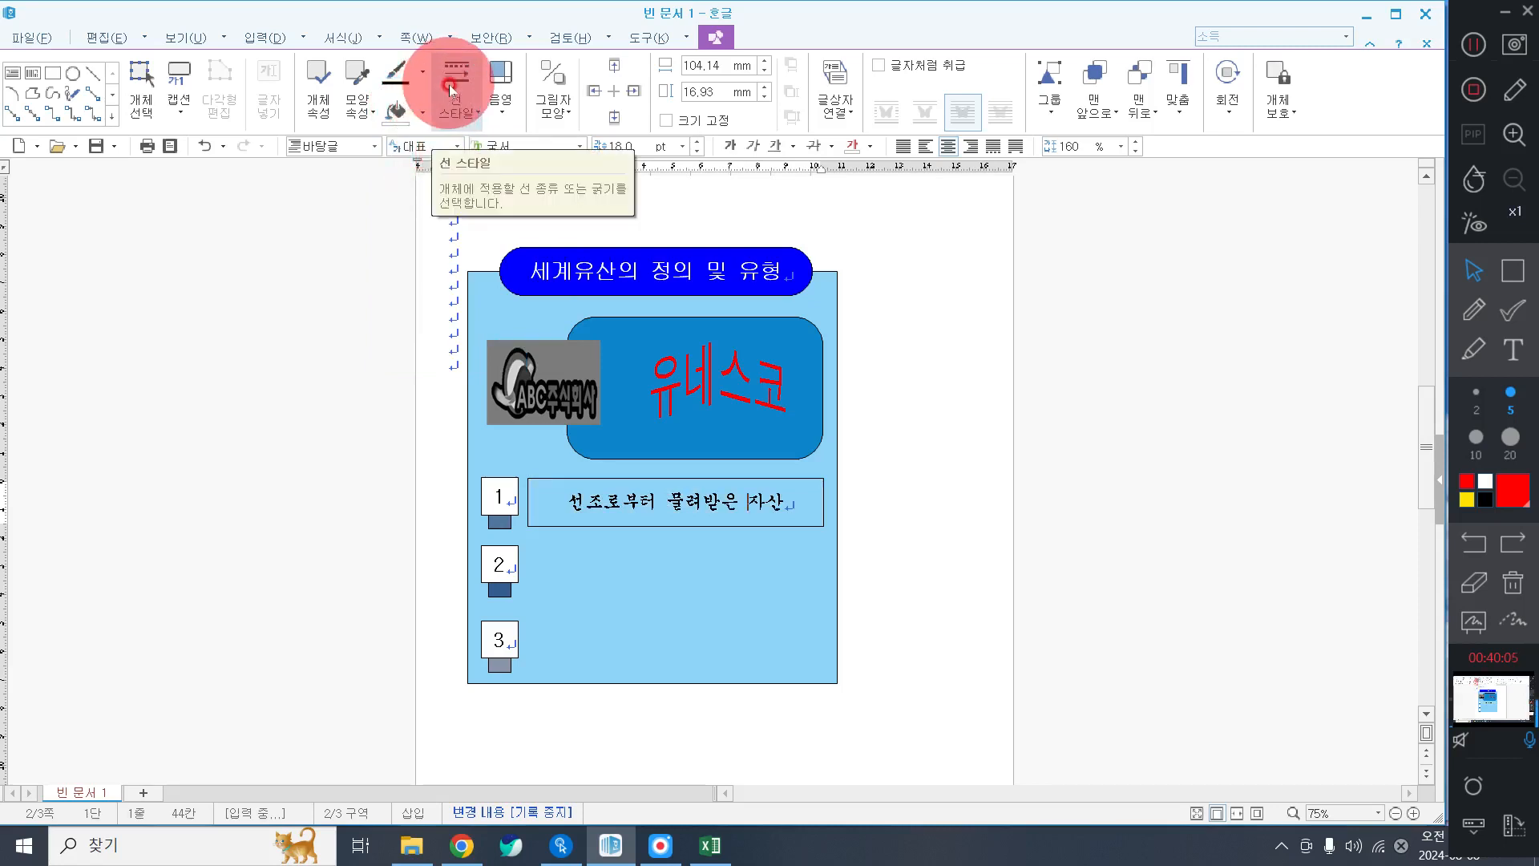
left_click(449, 85)
mouse_move(479, 141)
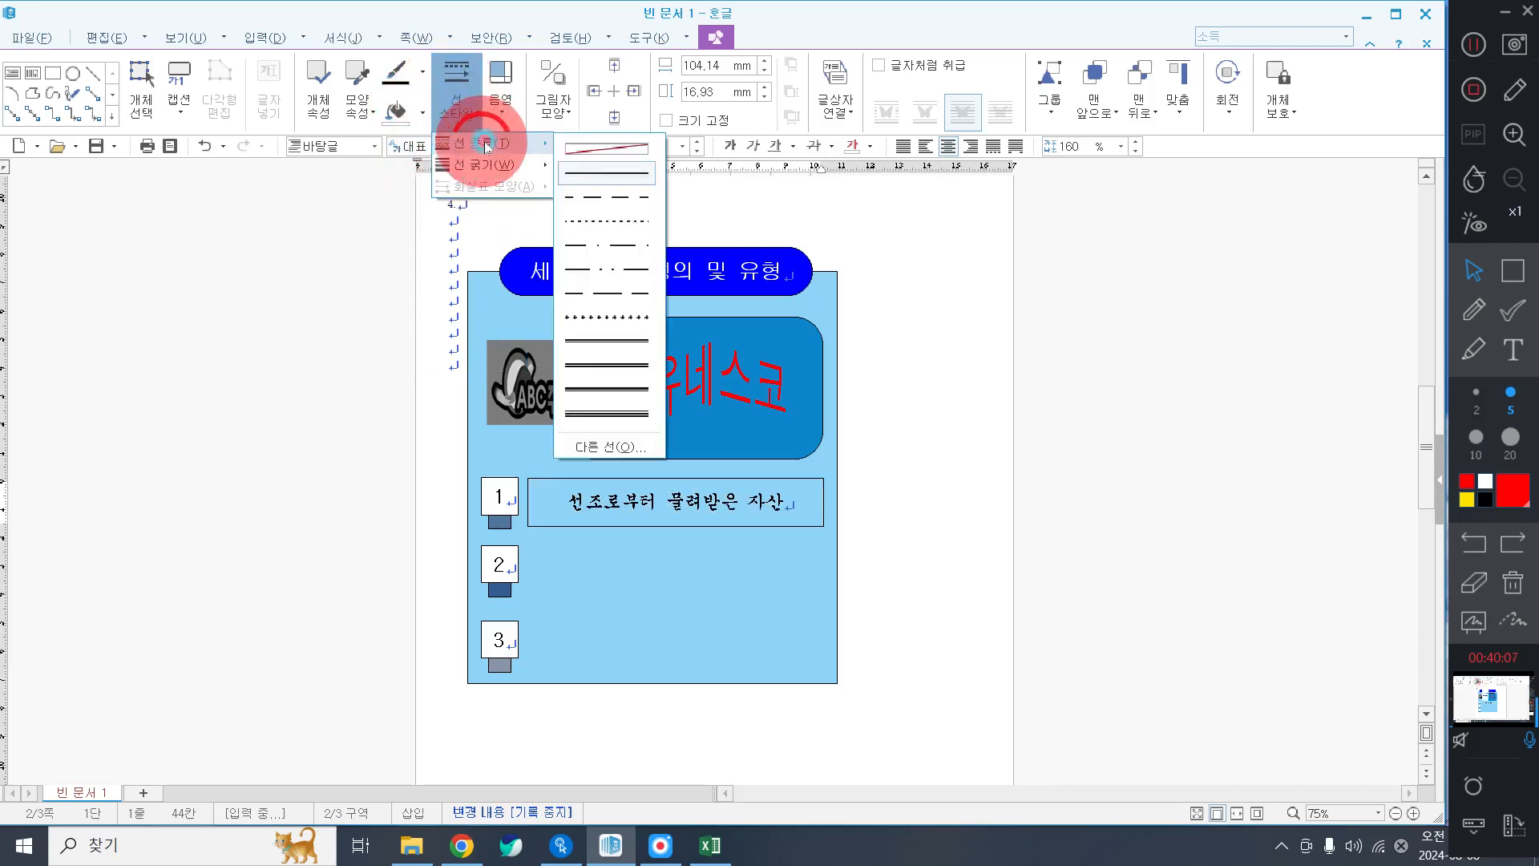
left_click(639, 198)
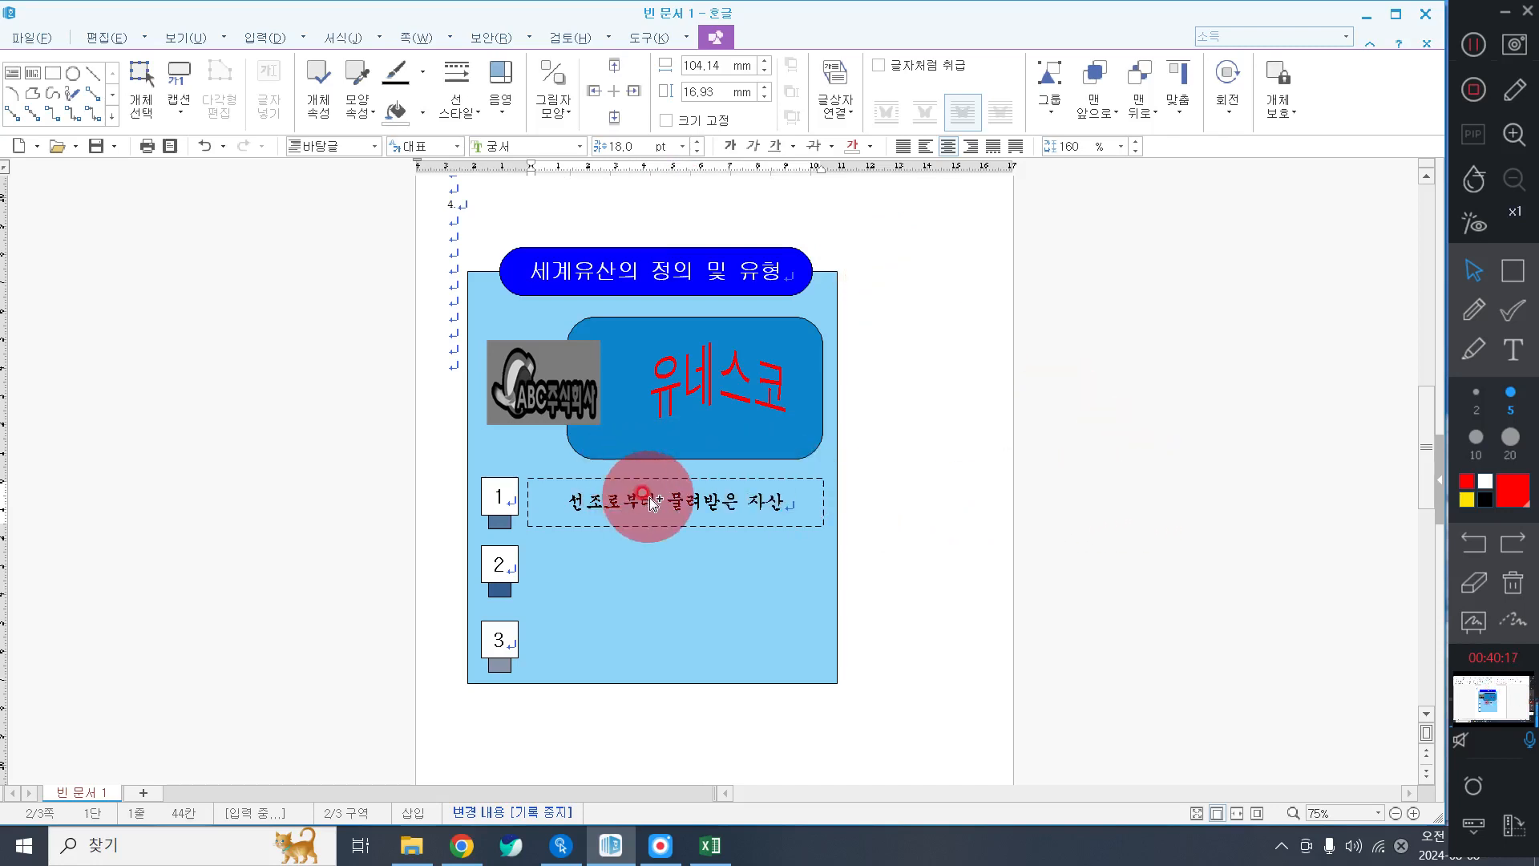
left_click_drag(651, 503, 650, 650)
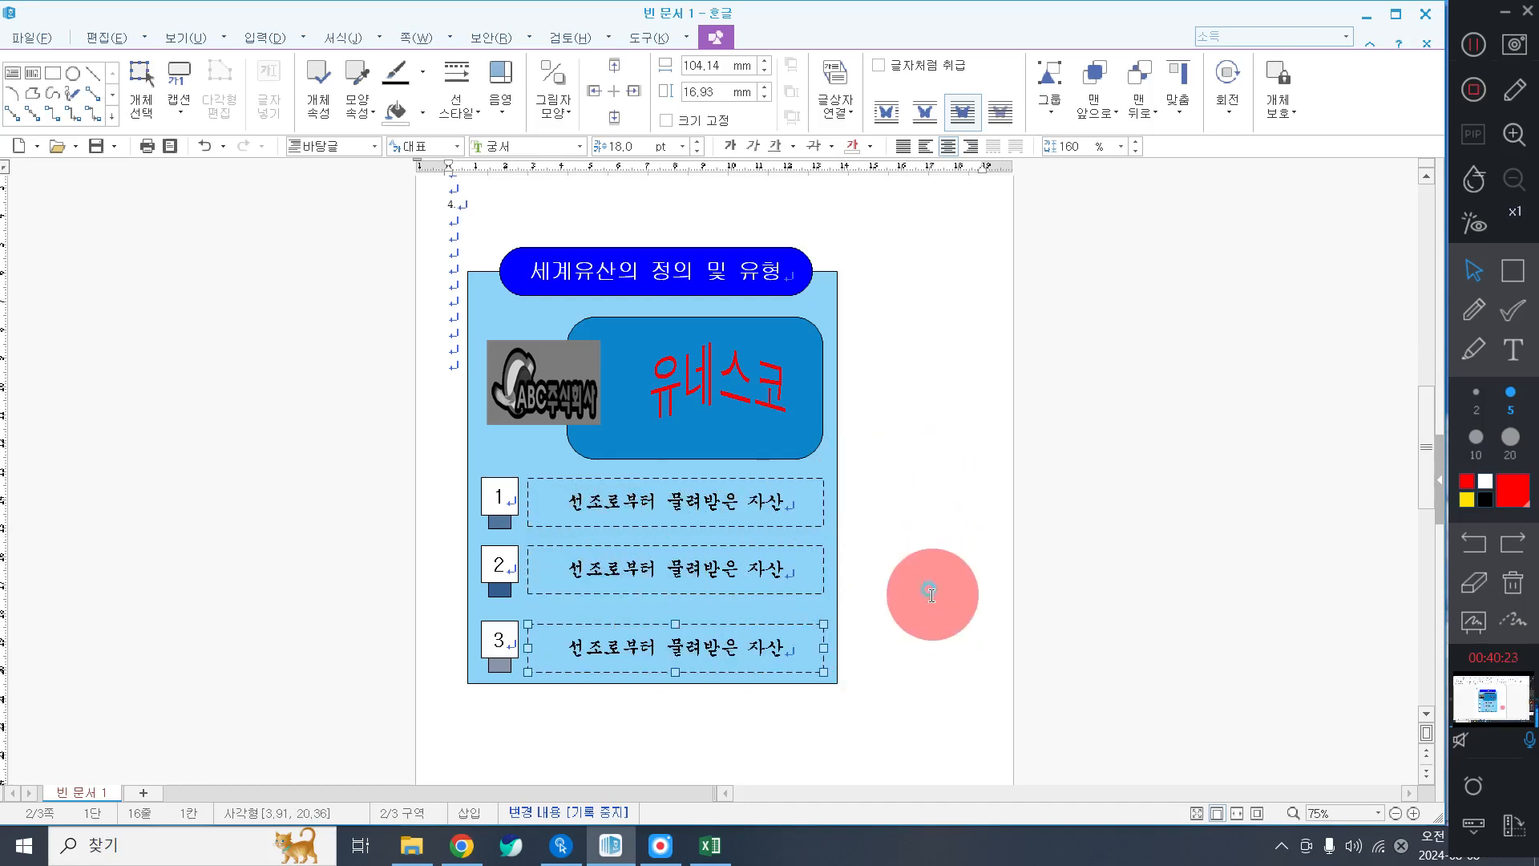
Change the row-2 box text to '후손에게 물려주어야 할 자산'.
left_click(932, 595)
left_click(739, 569)
triple_click(732, 562)
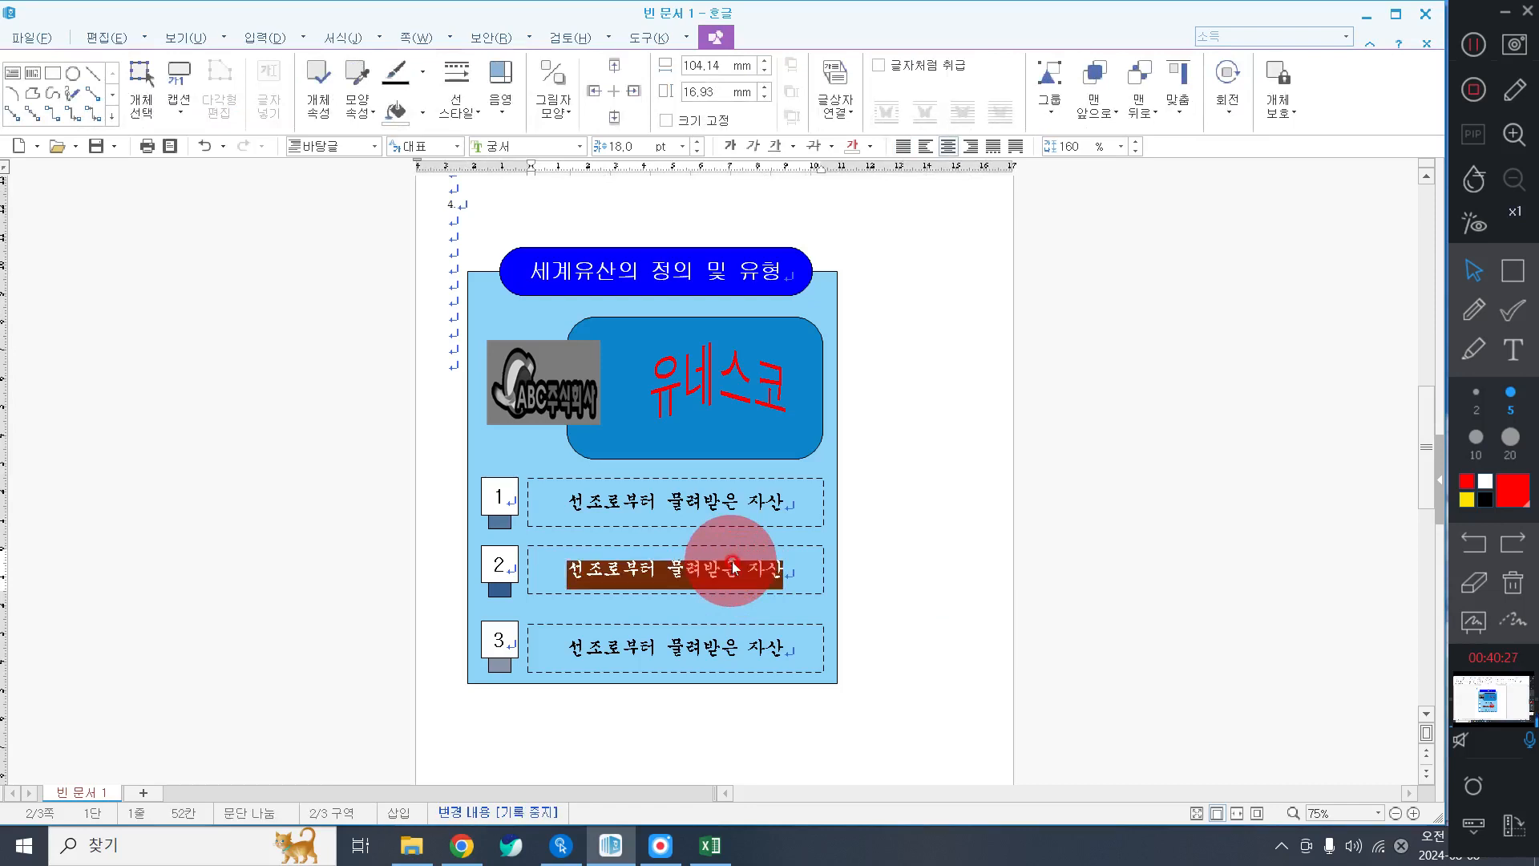
type("후")
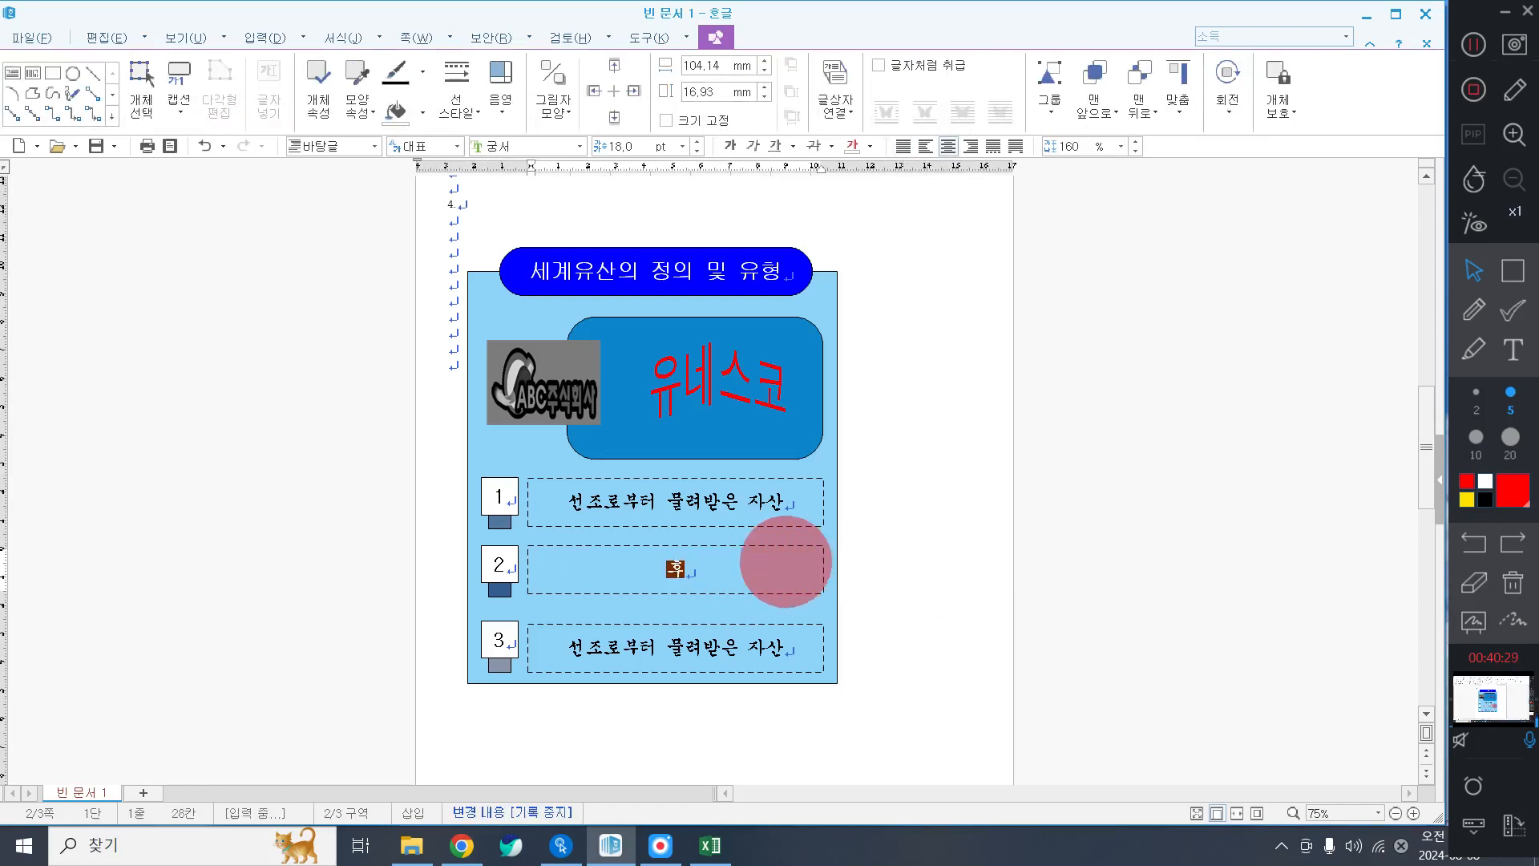
type("손에게 물려")
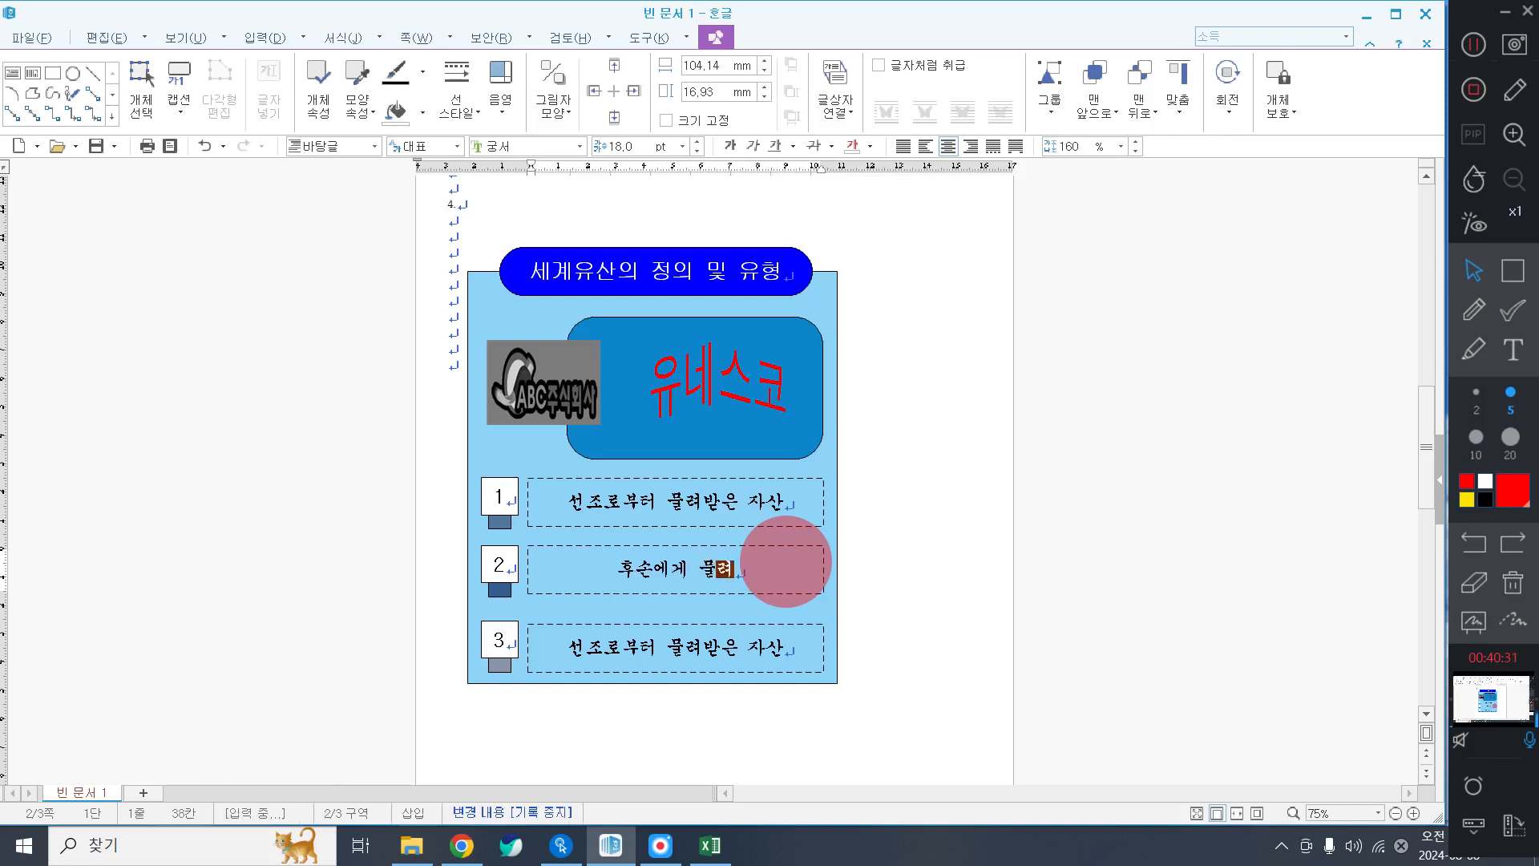
type("주어")
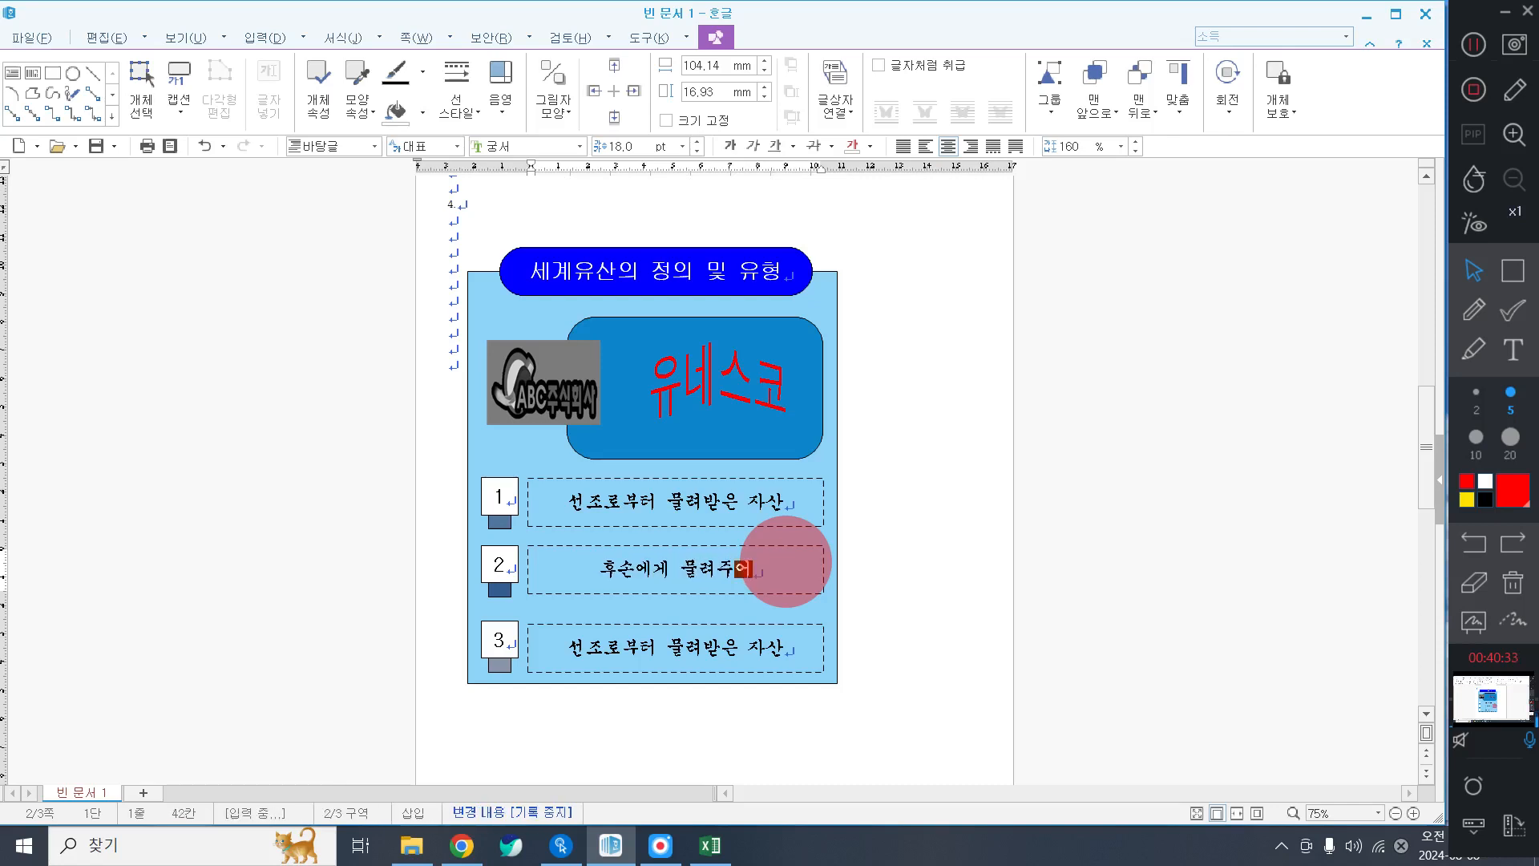
type("야 할 자산")
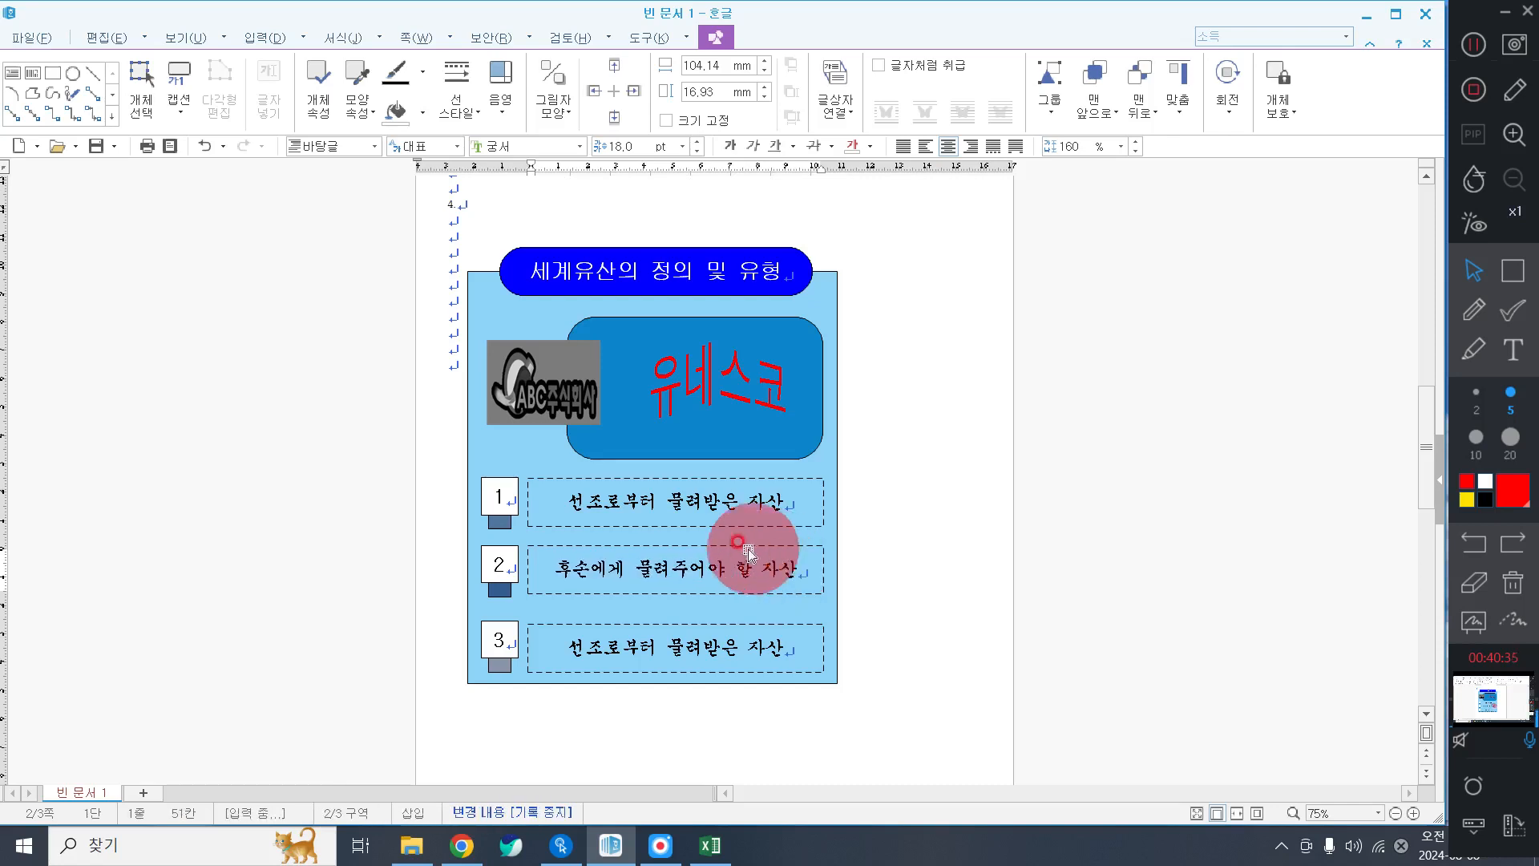
Replace the third item's text with '대체 불가능한 삶과 영감'.
left_click(632, 642)
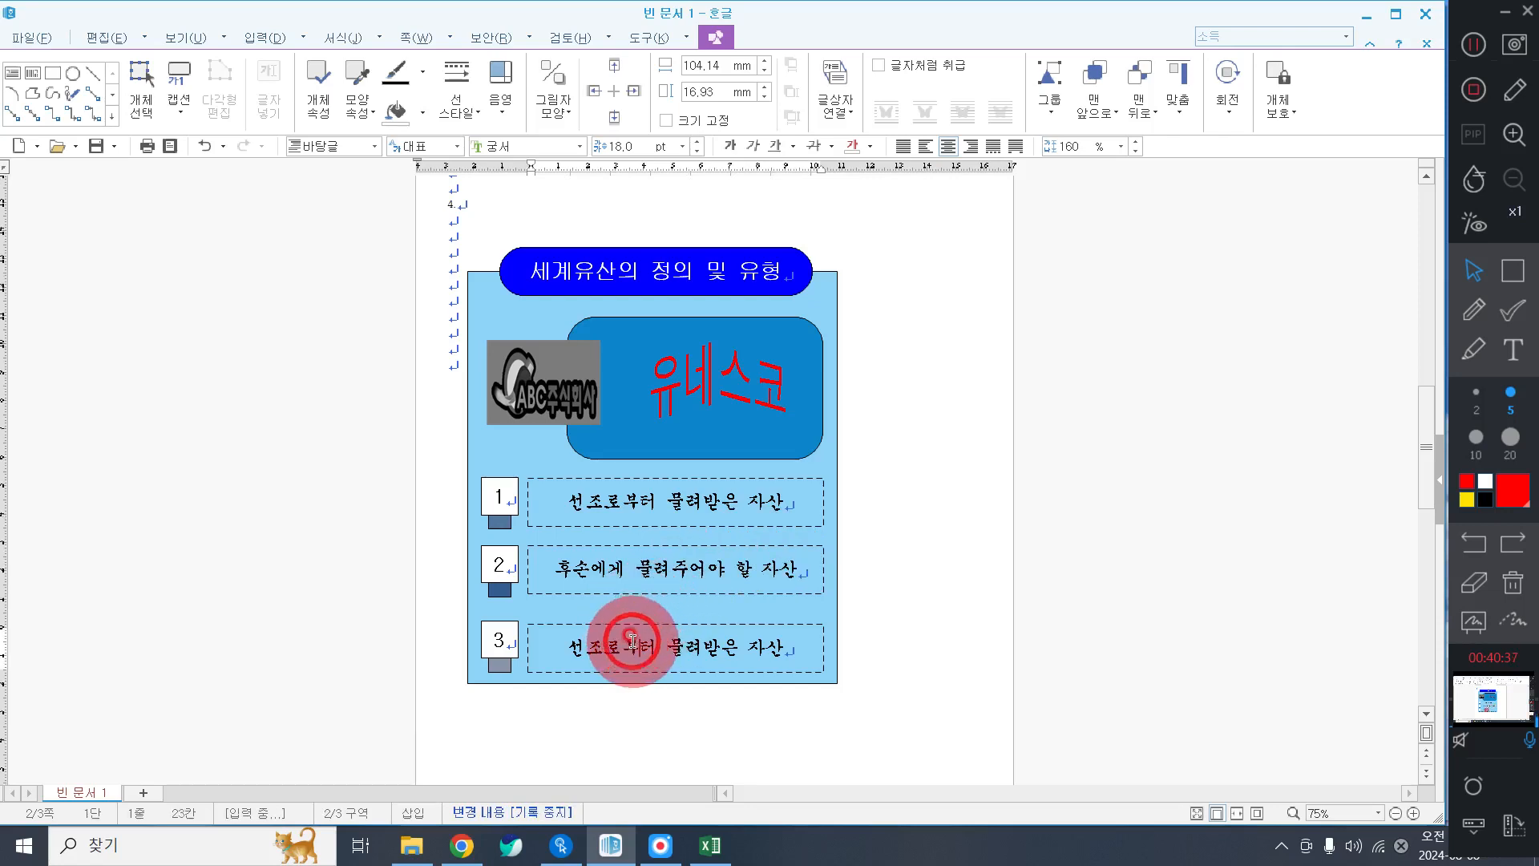
triple_click(633, 642)
key("BackSpace")
type("대체ㅂ")
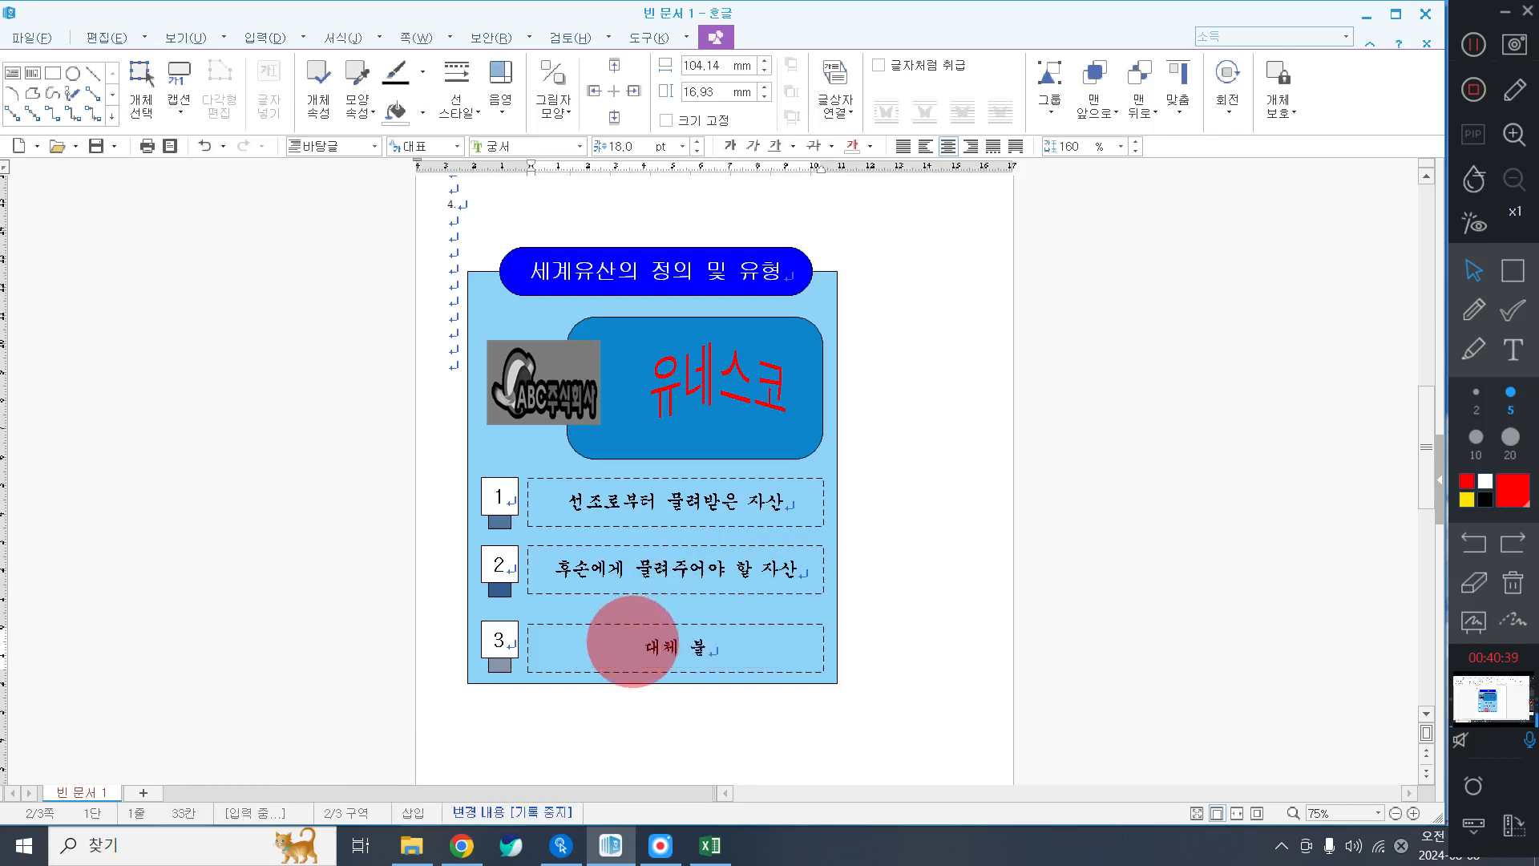
type("가능한")
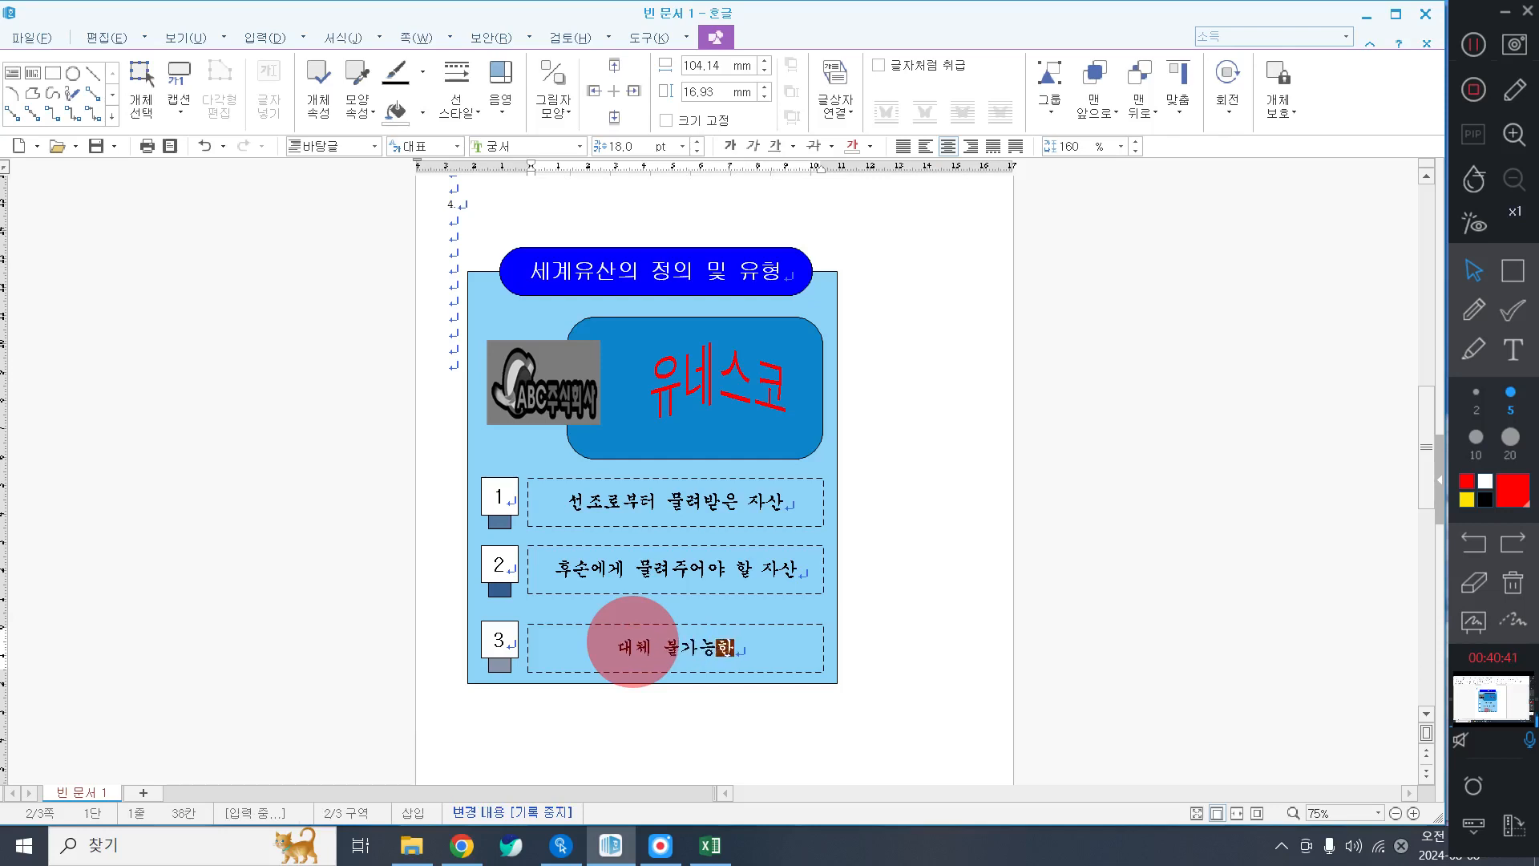
type(" 삶고 ")
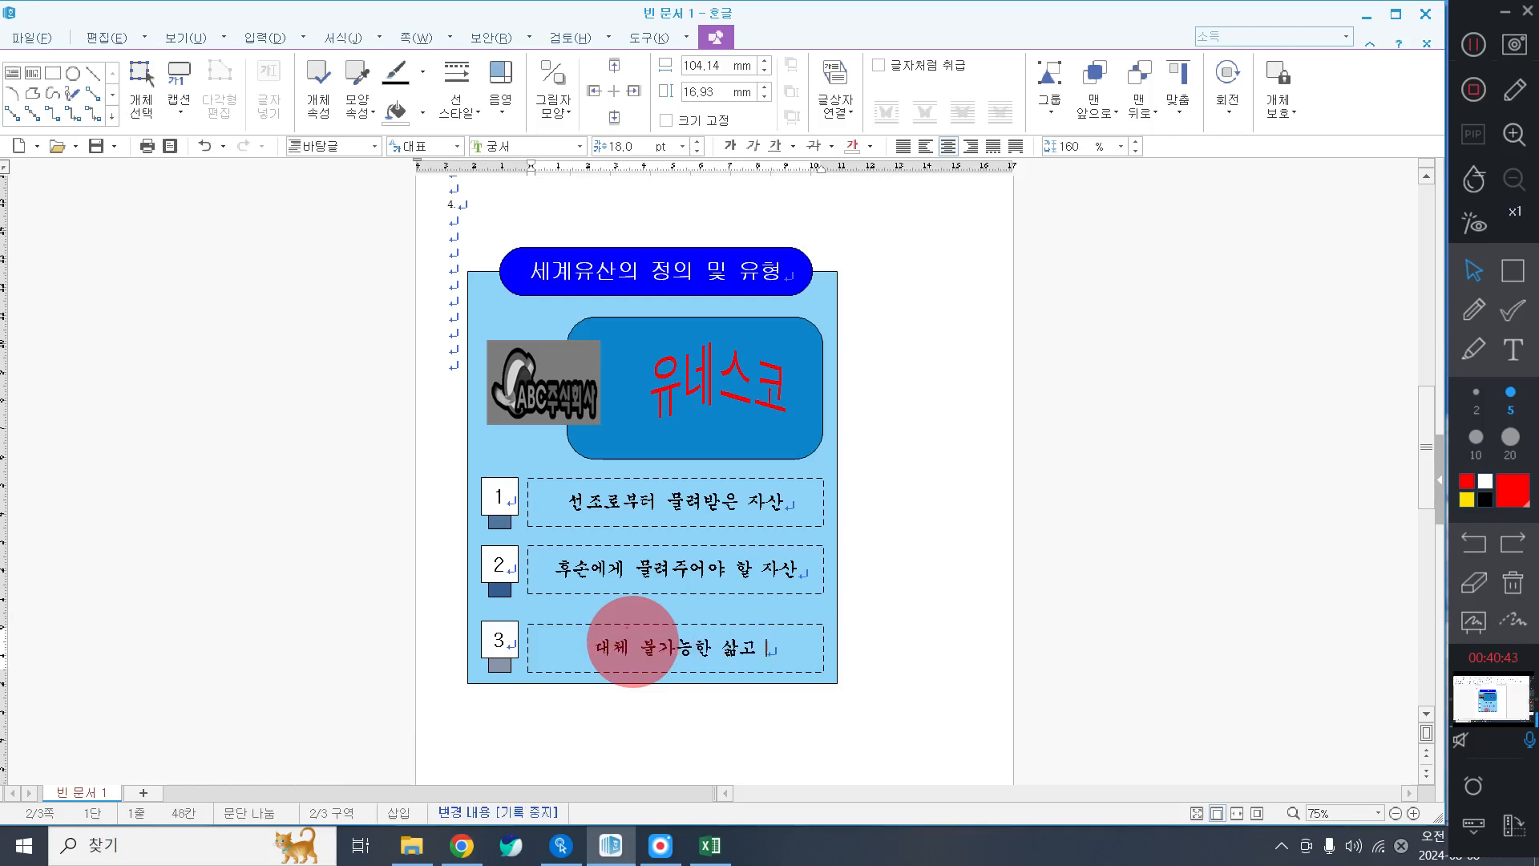
key("BackSpace")
key("BackSpace")
type("과 영감")
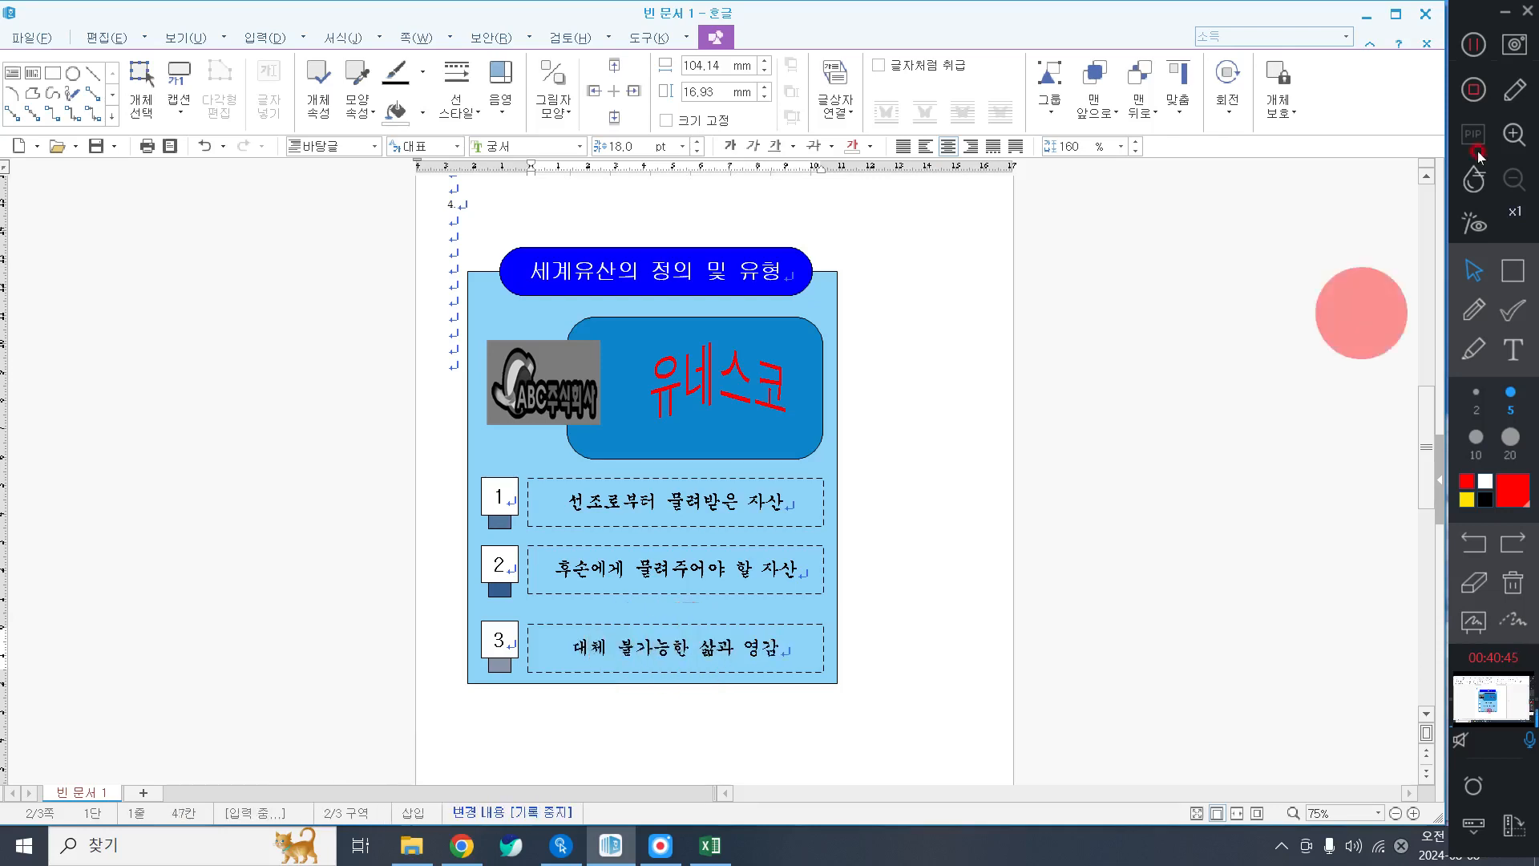
left_click(1473, 44)
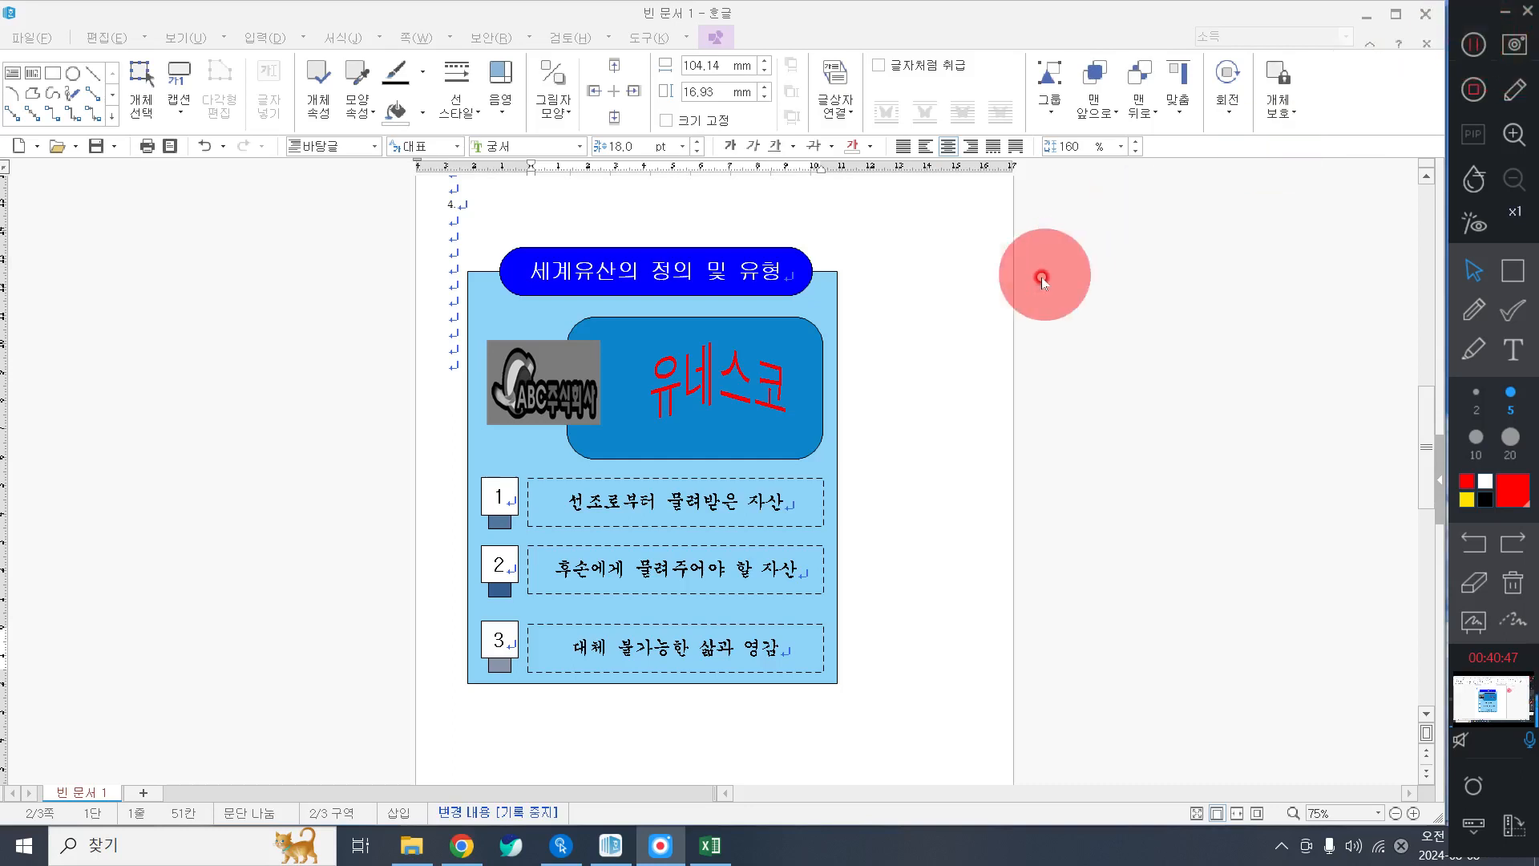
Type '유네스코 세계유산 등재' at the top of page 3, followed by an empty line.
scroll(1042, 280, "down", 5)
left_click(503, 548)
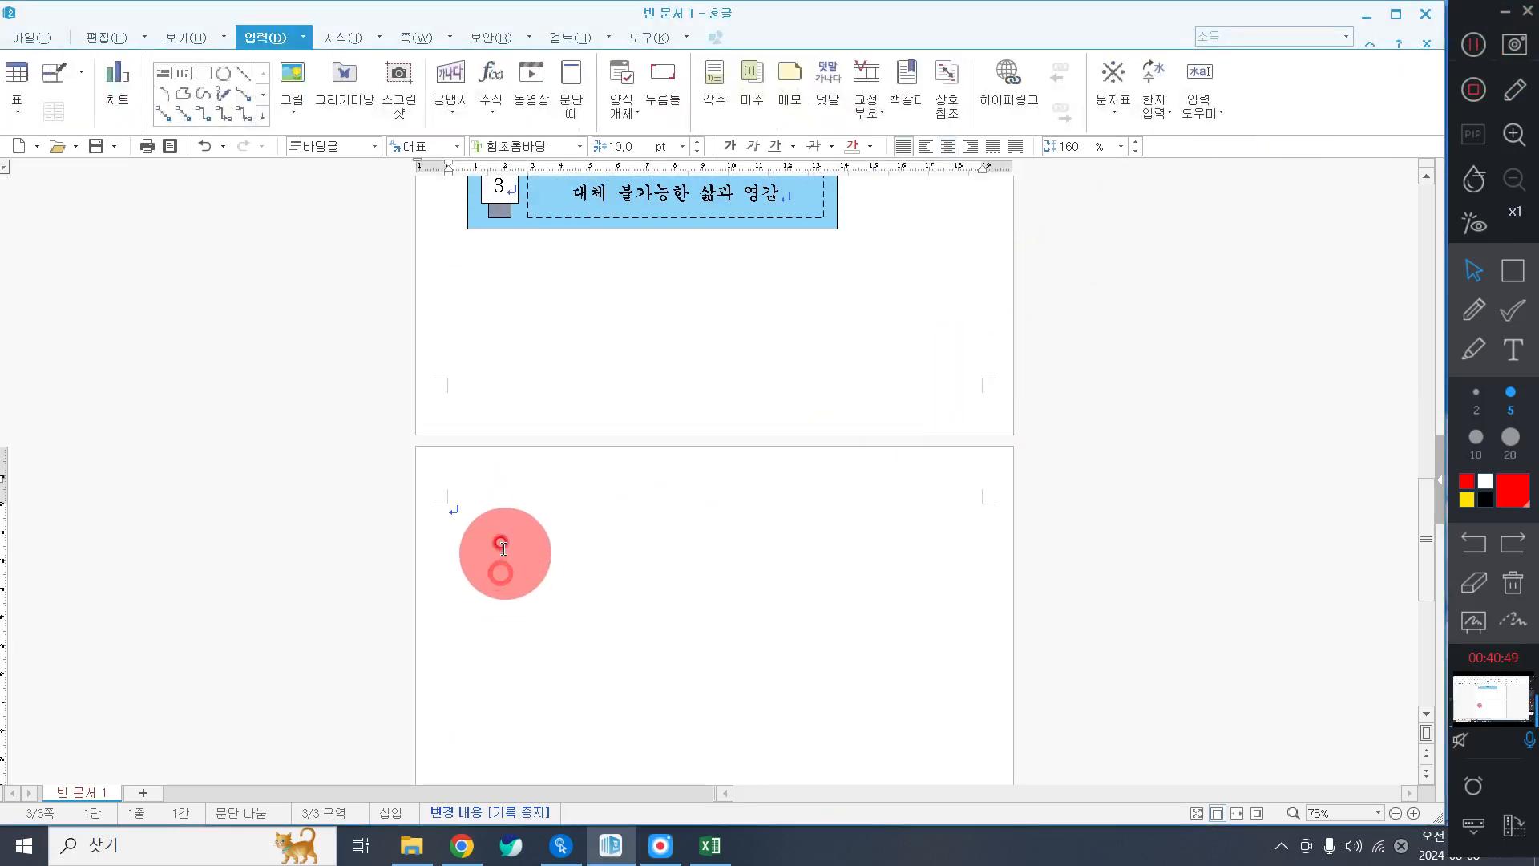
scroll(505, 532, "down", 3)
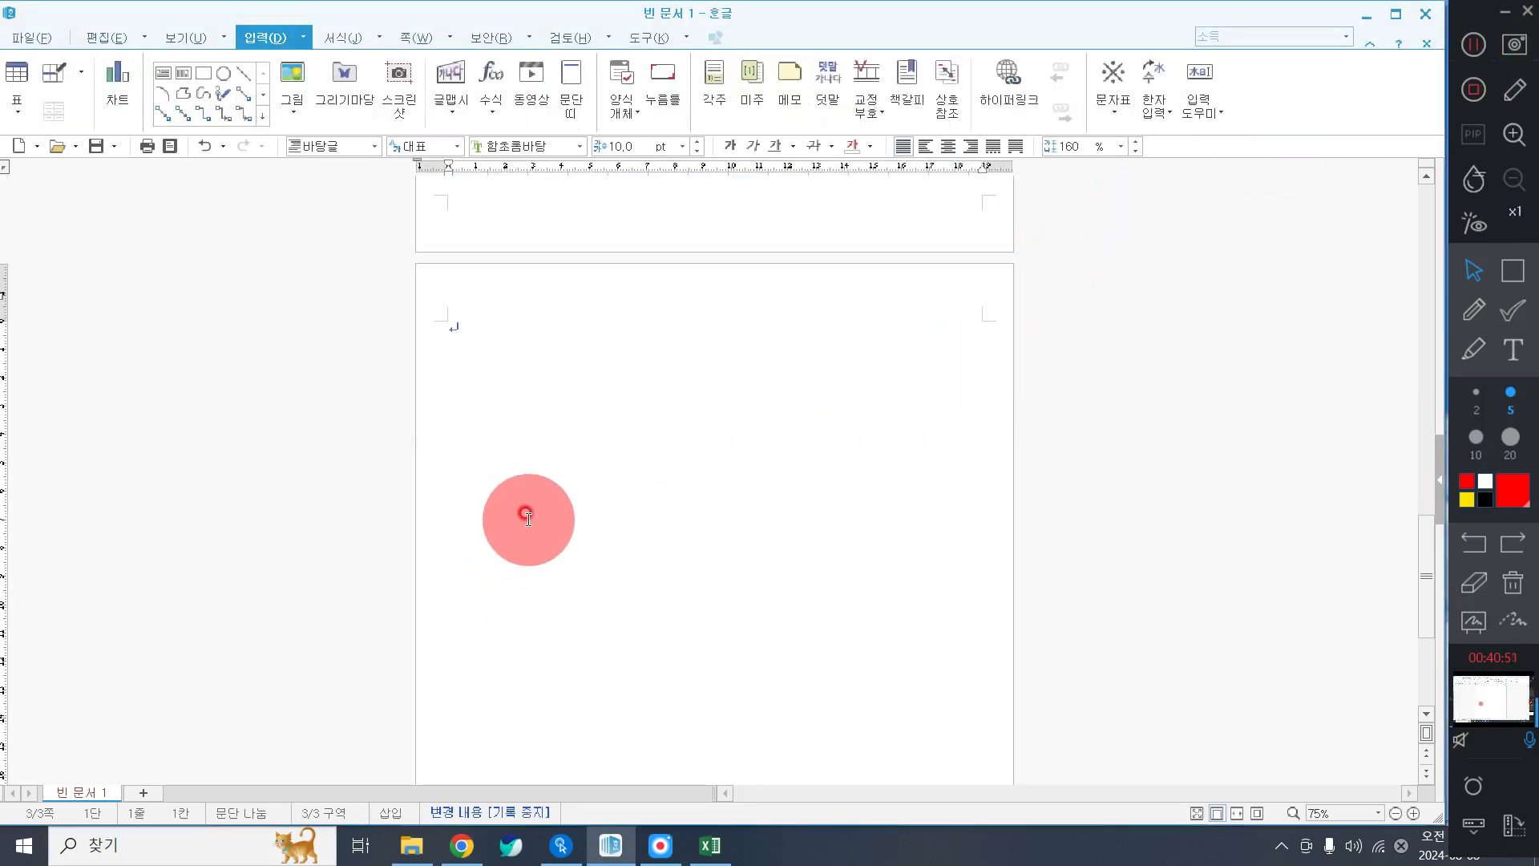
left_click(756, 531)
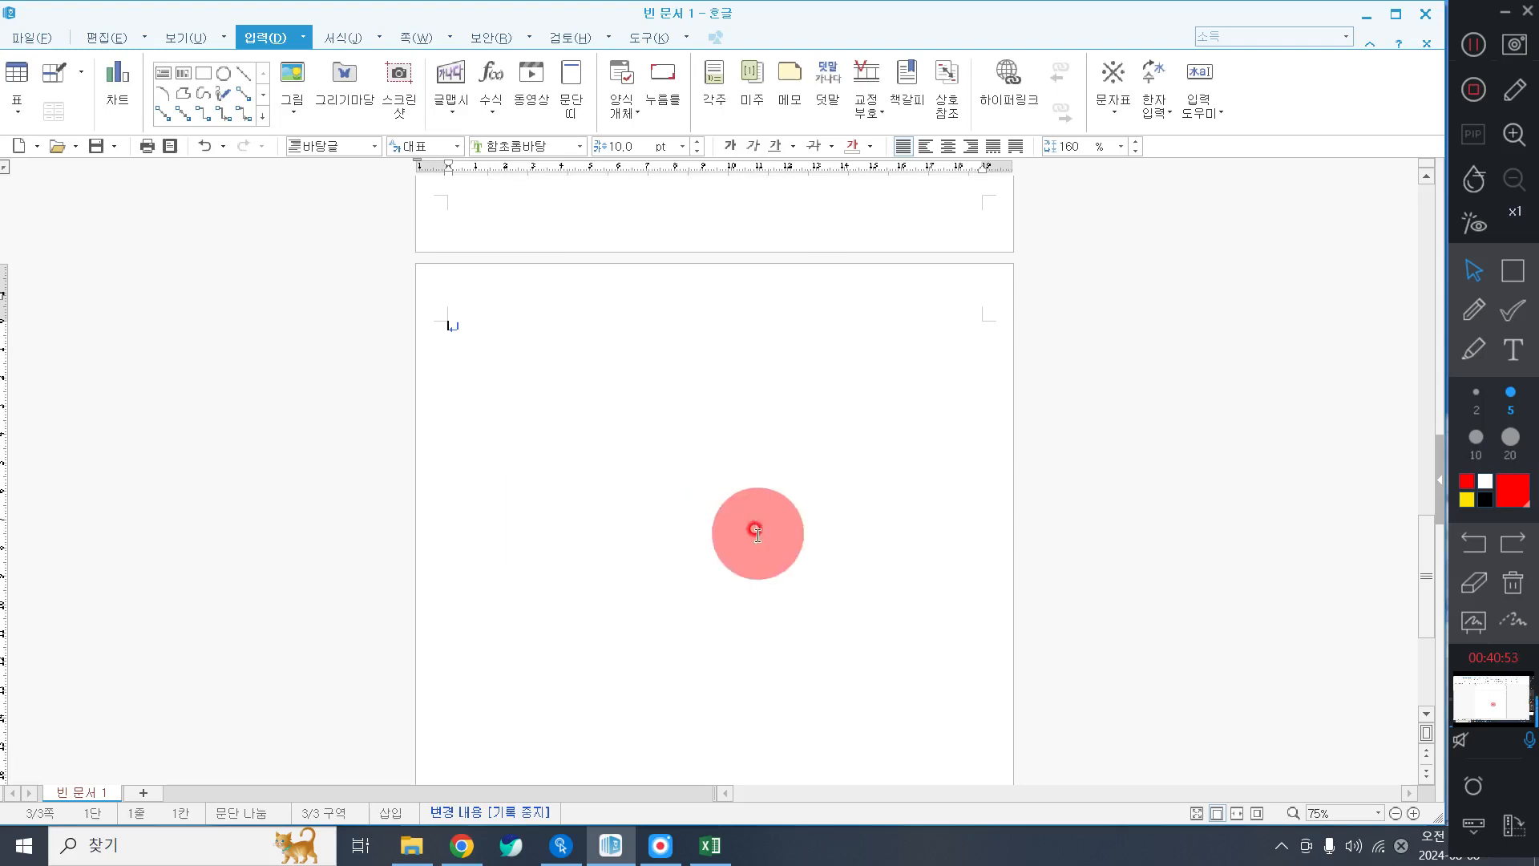
type("유")
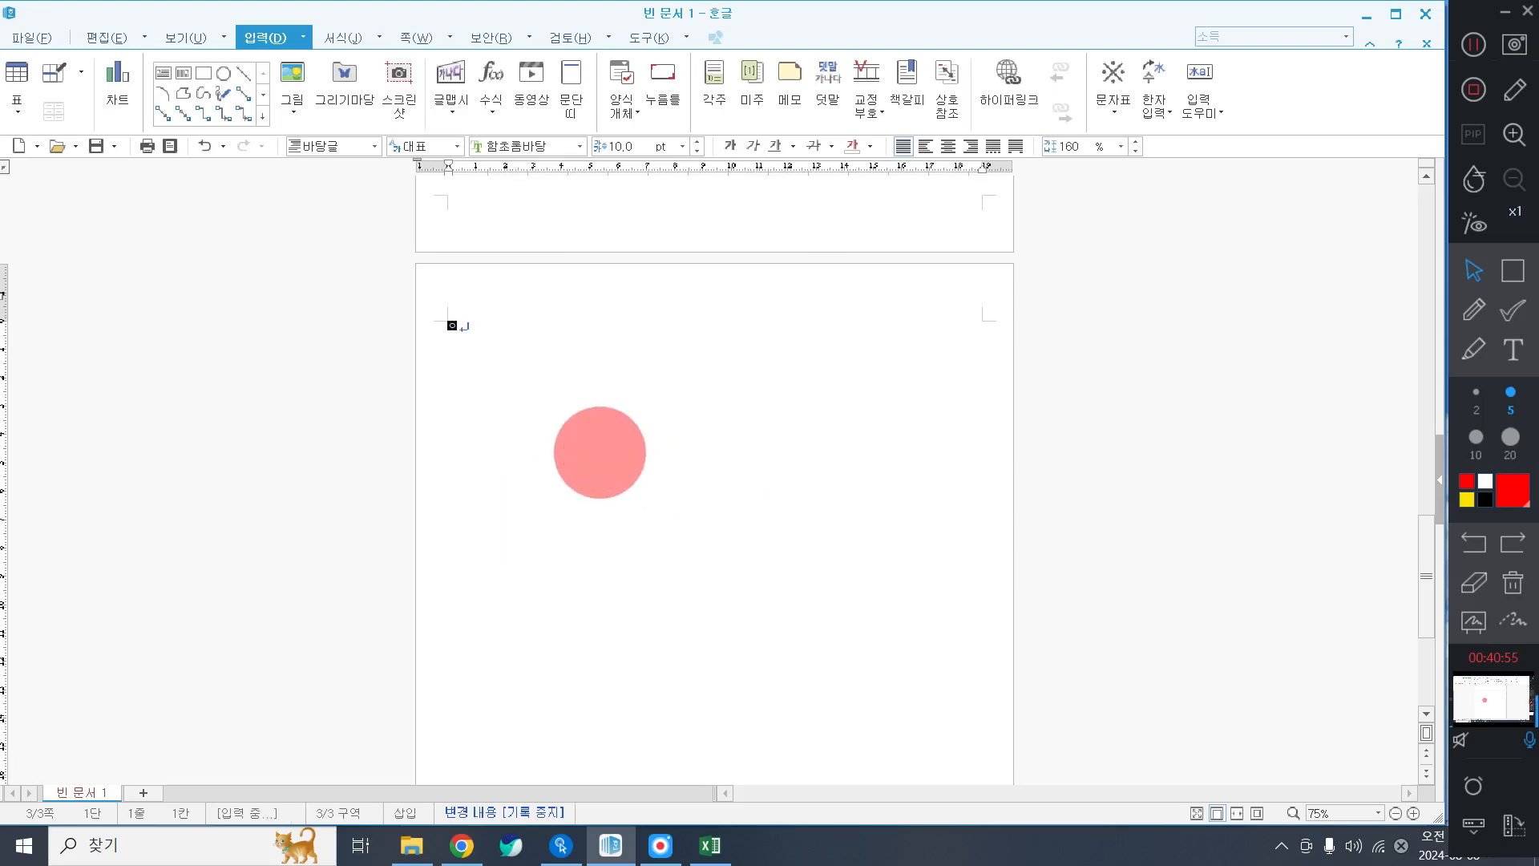
type("네스코 세계유산 등")
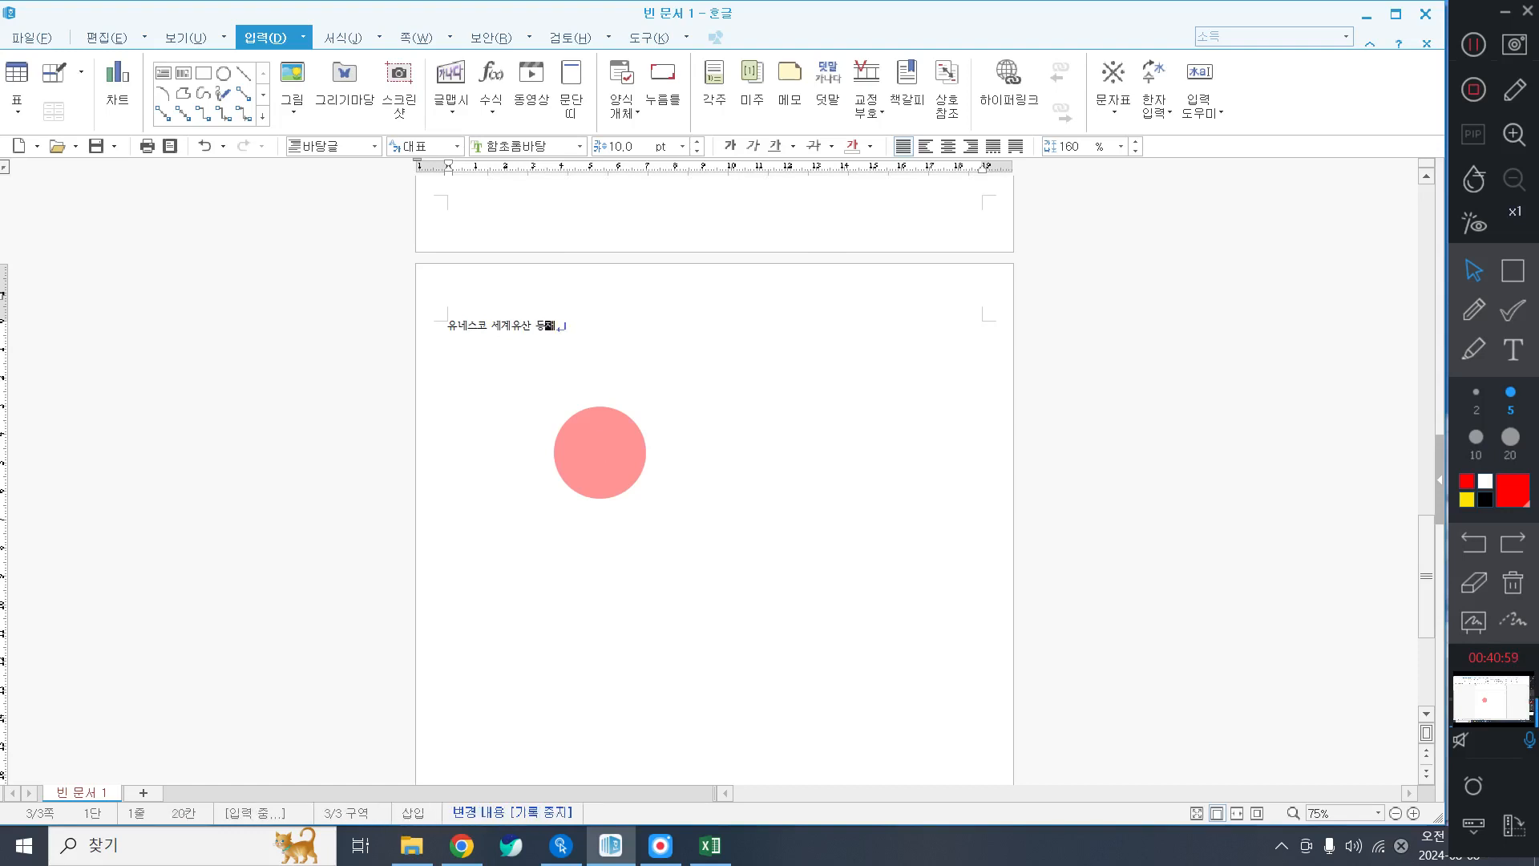
type("재")
key("Return")
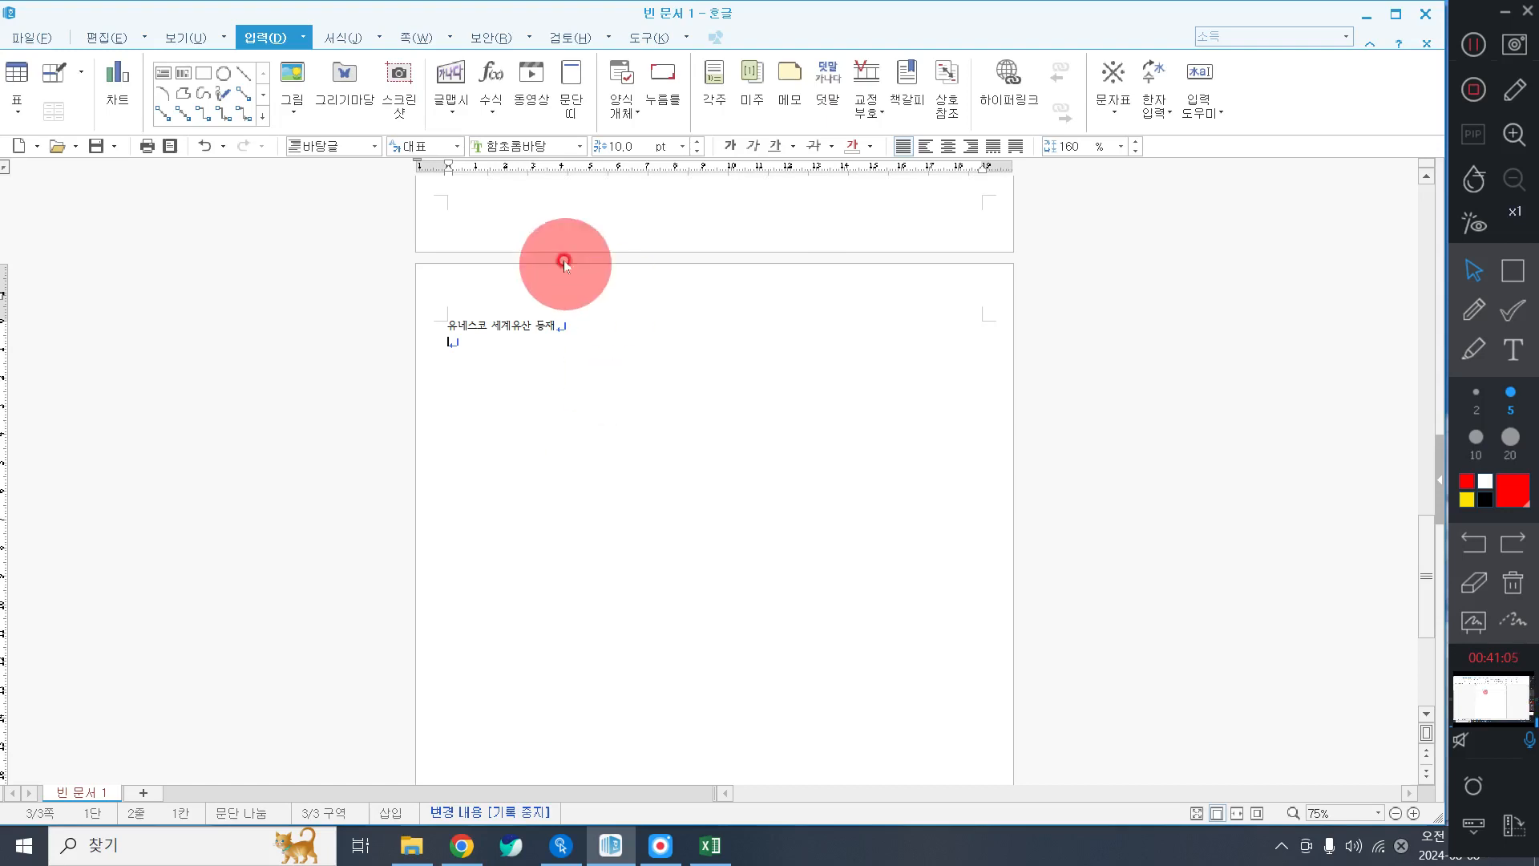
left_click(415, 325)
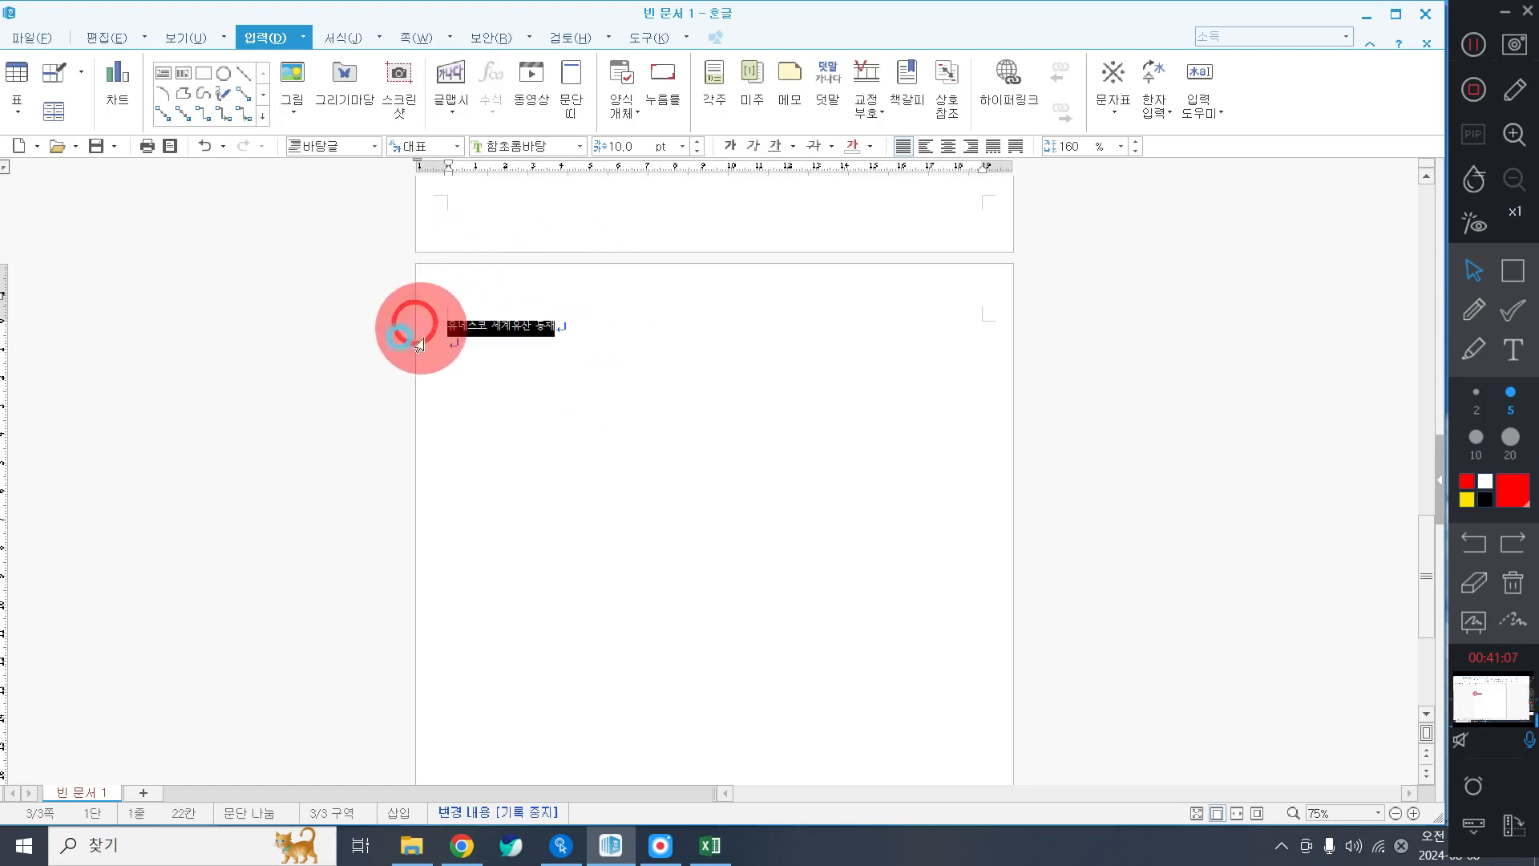
Format the '유네스코 세계유산 등재' heading as 궁서 18 pt, centre-aligned.
left_click(458, 358)
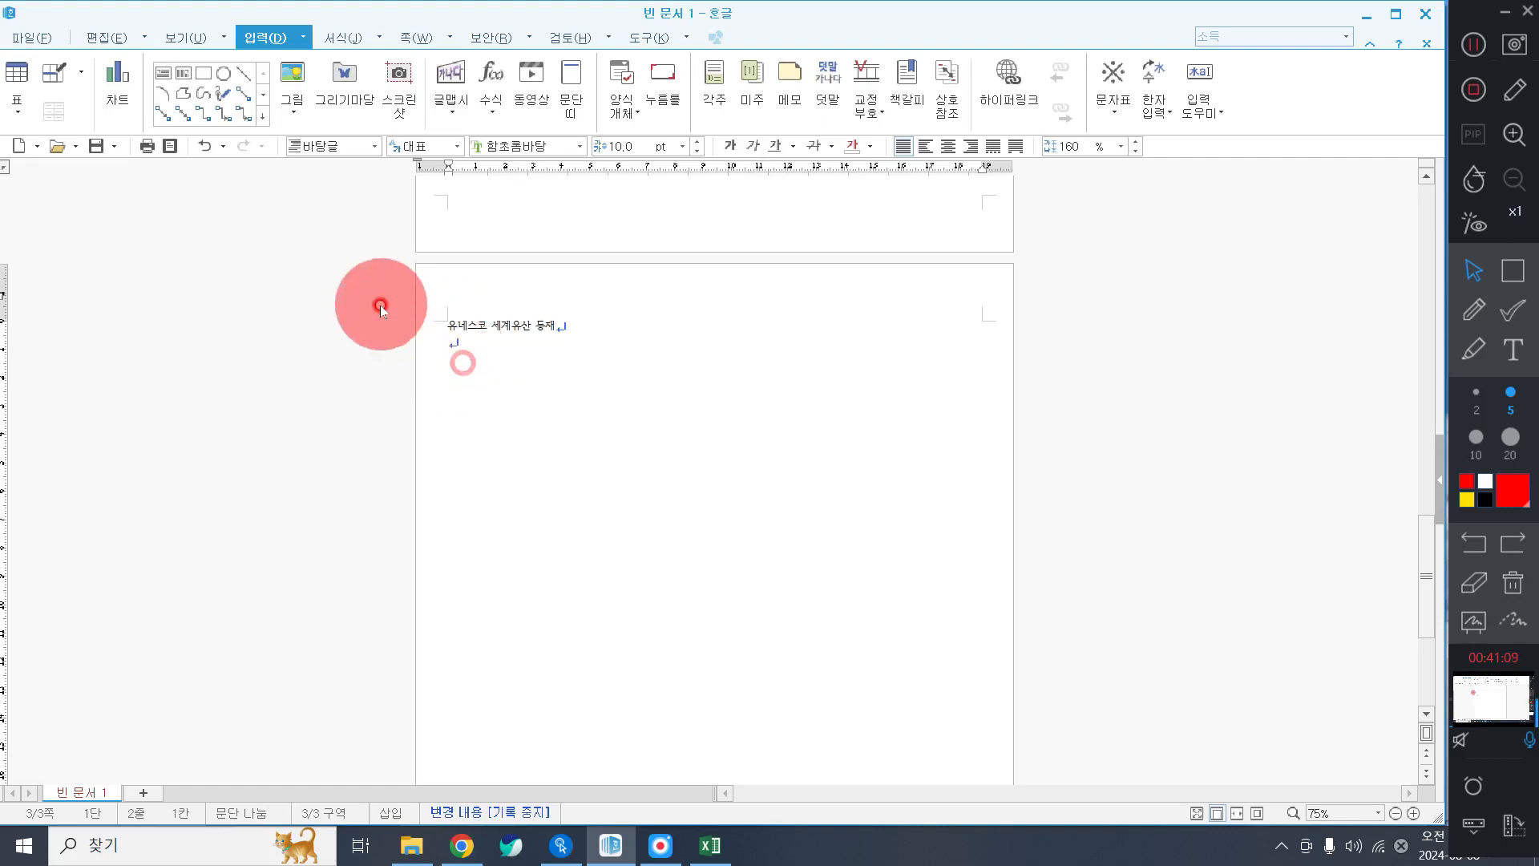
left_click(404, 329)
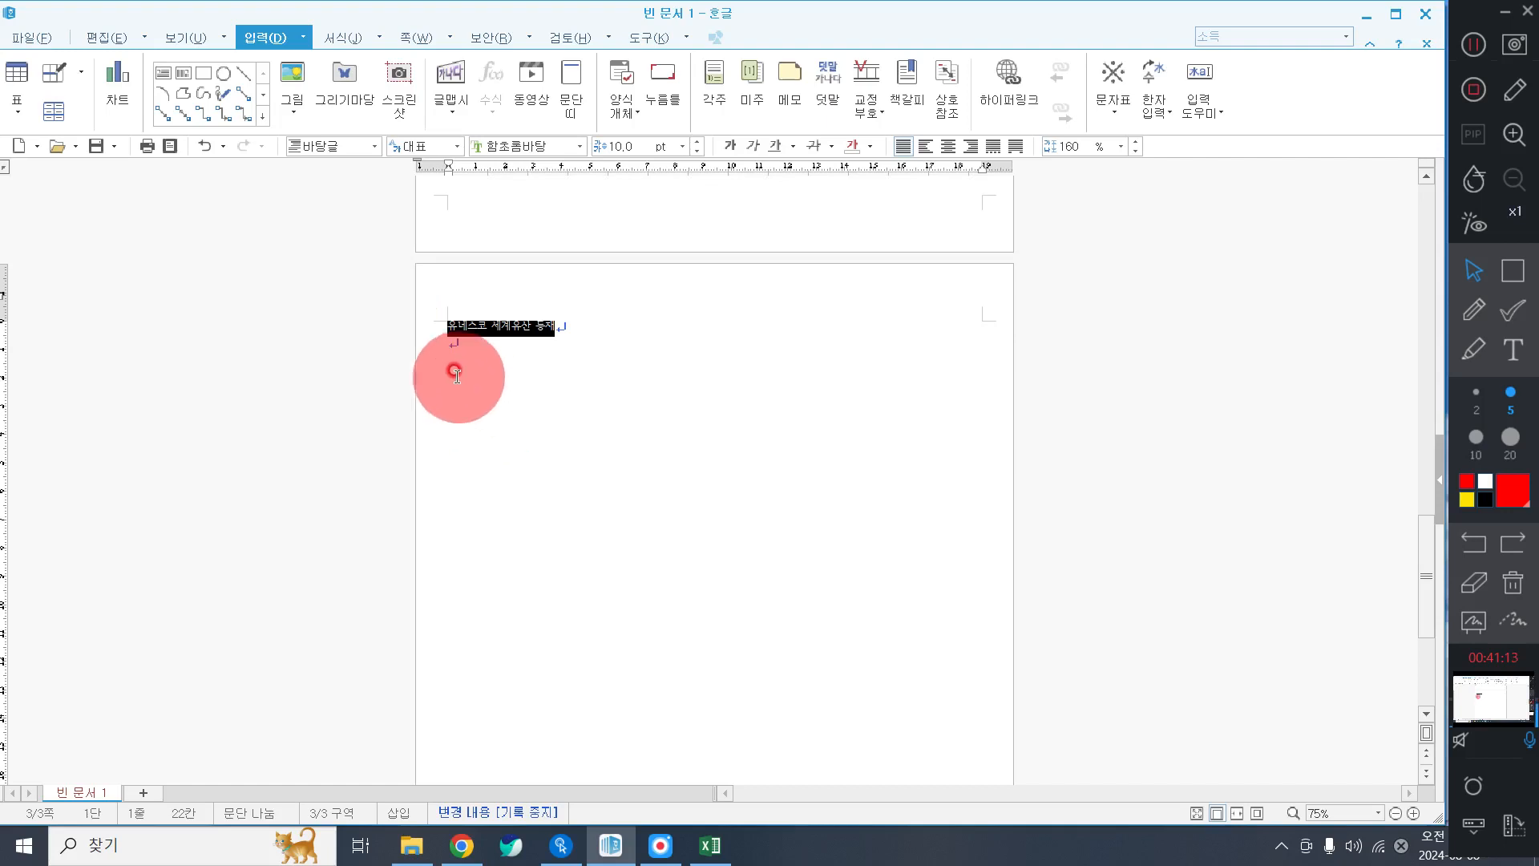
left_click(402, 335)
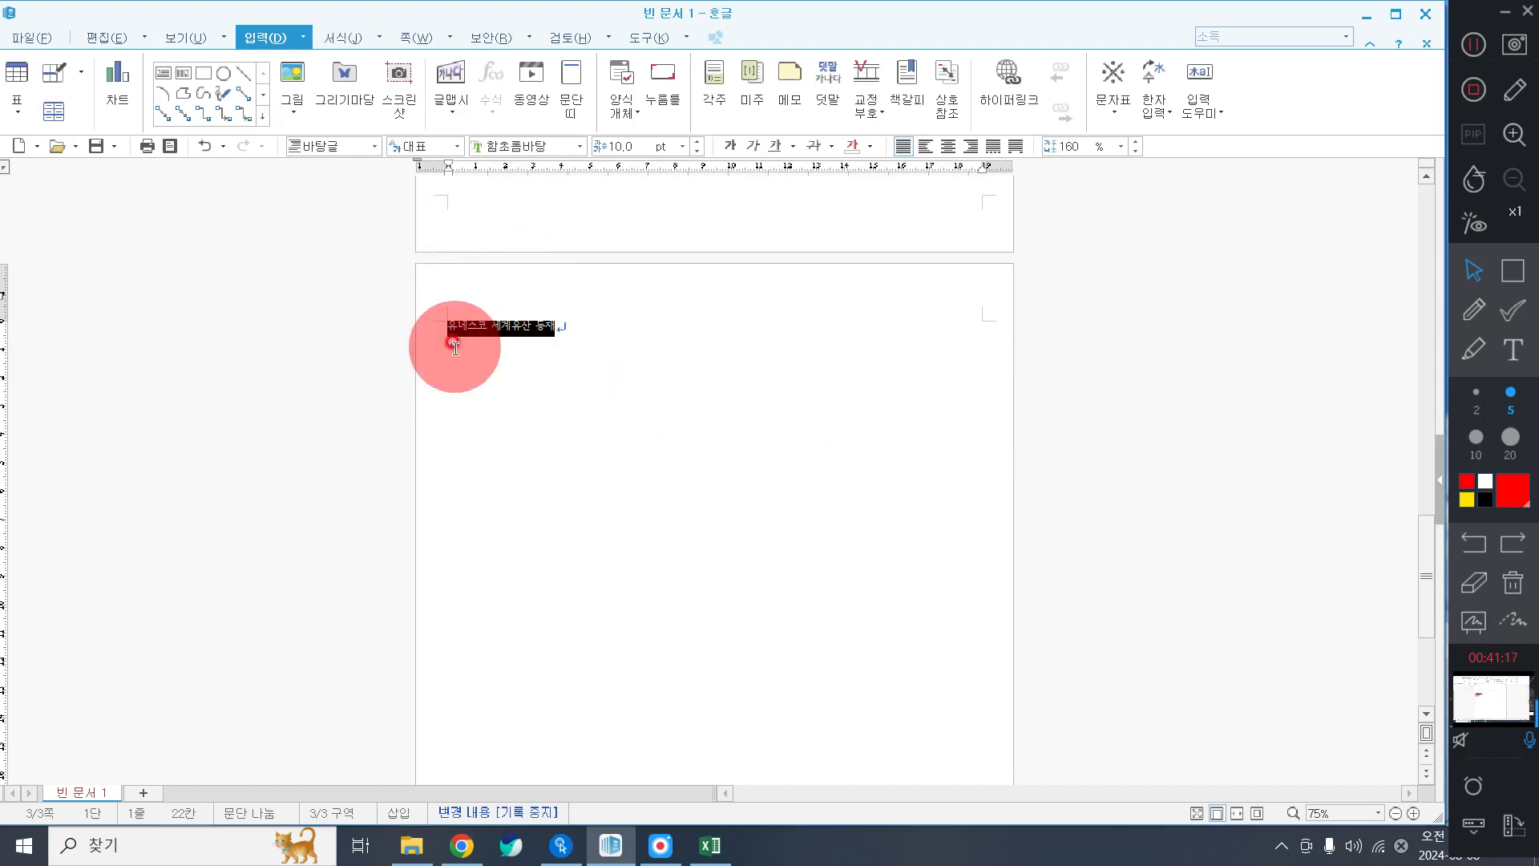
left_click(508, 142)
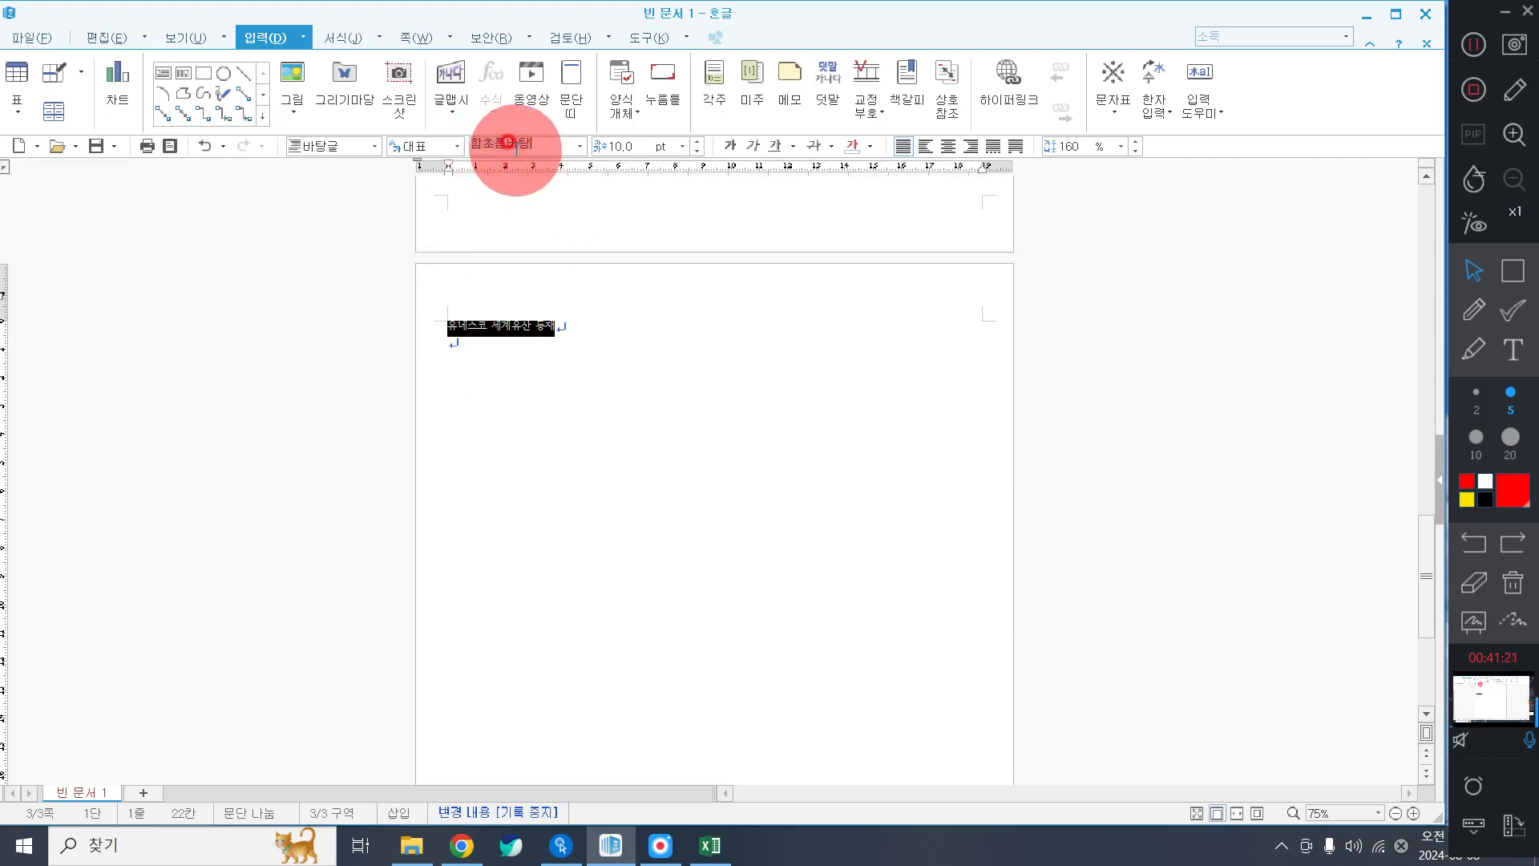
type("궁서")
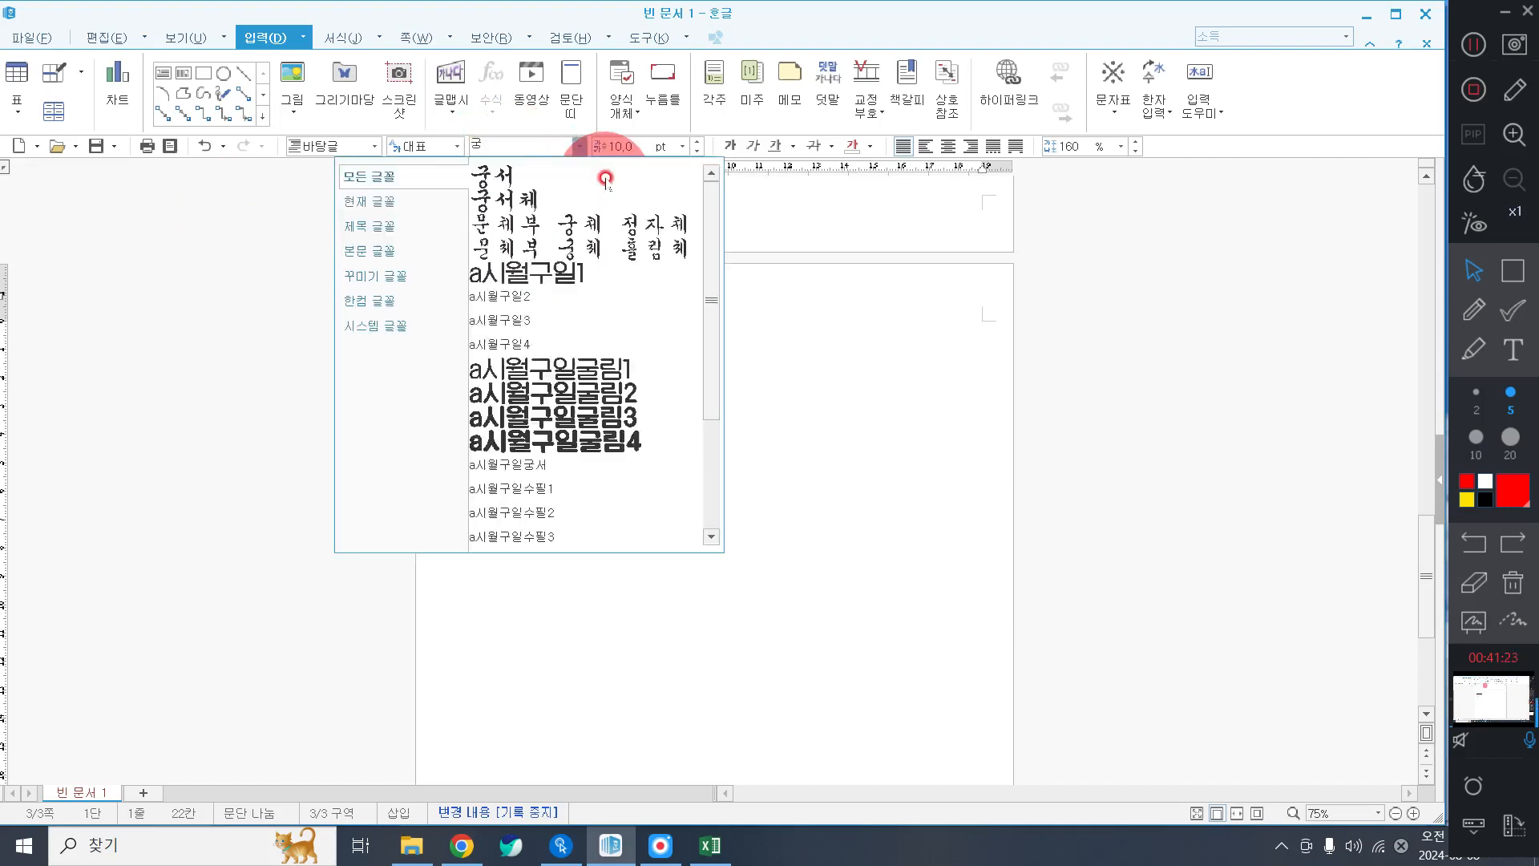
key("Return")
left_click(616, 146)
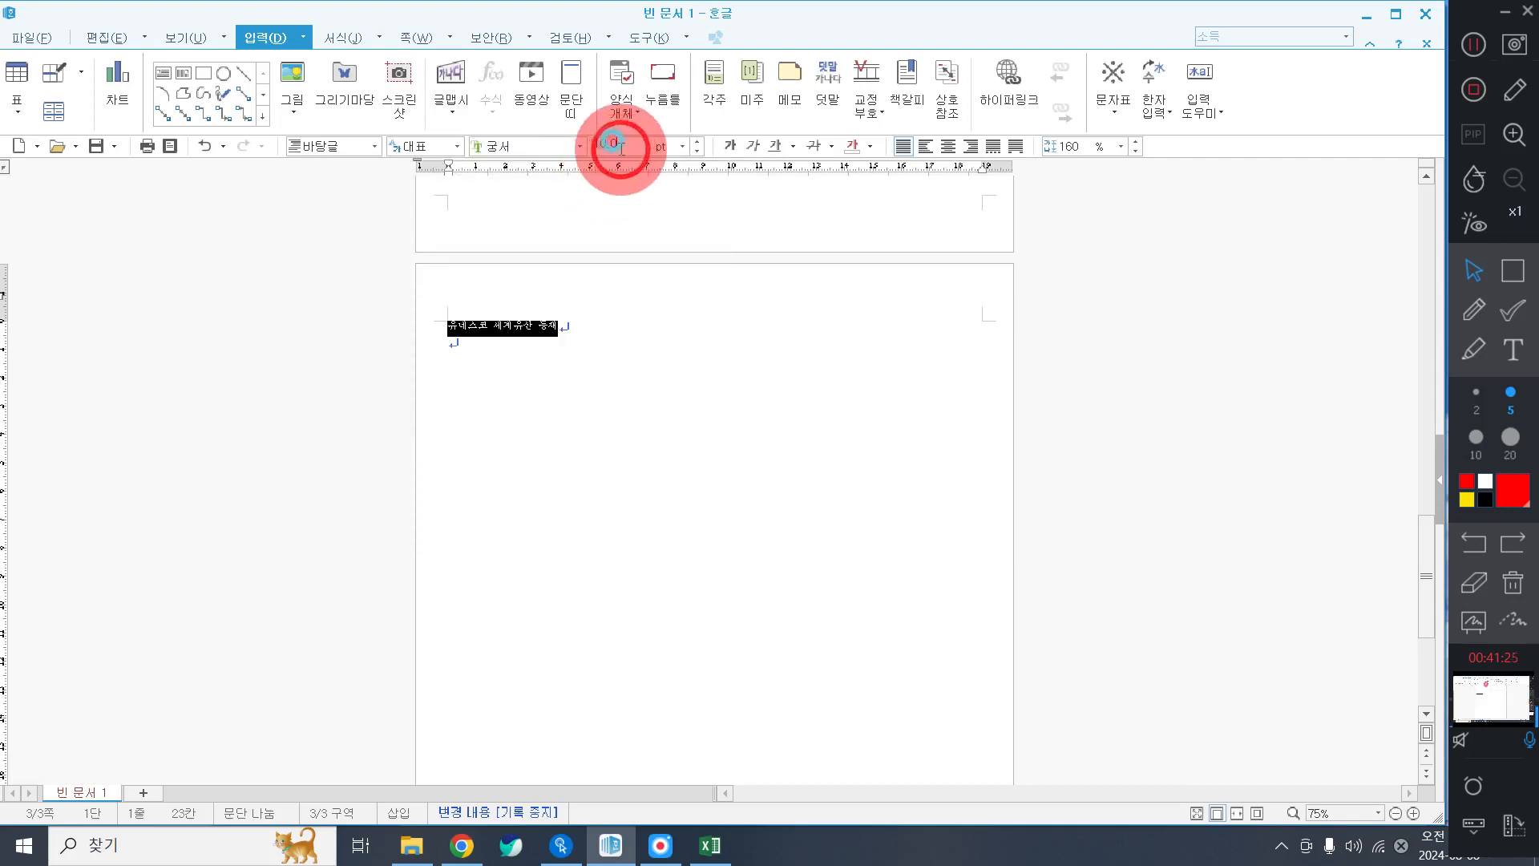
type("18")
key("Return")
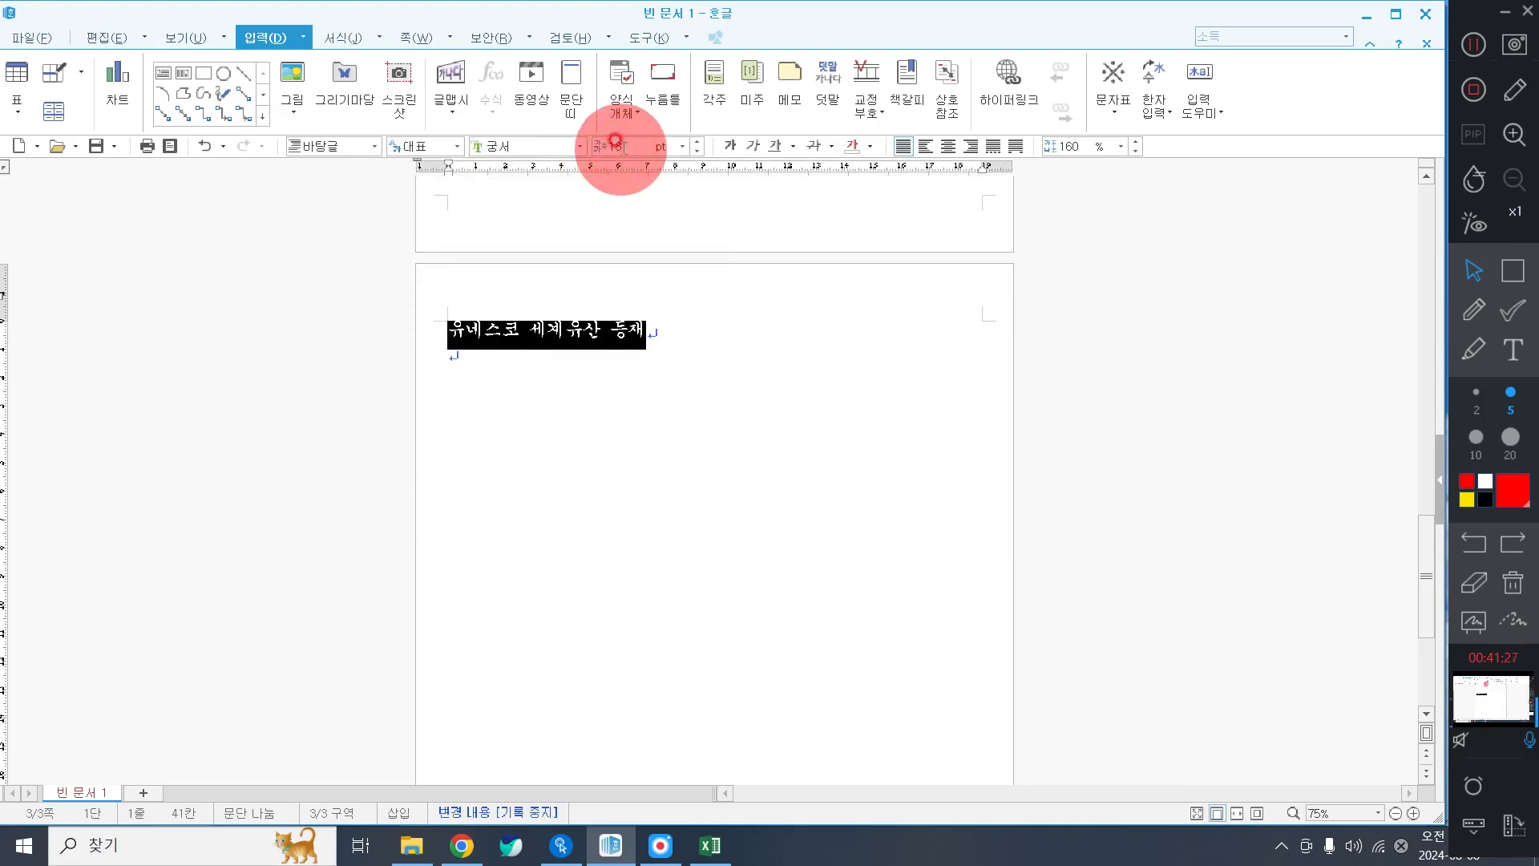
left_click(954, 149)
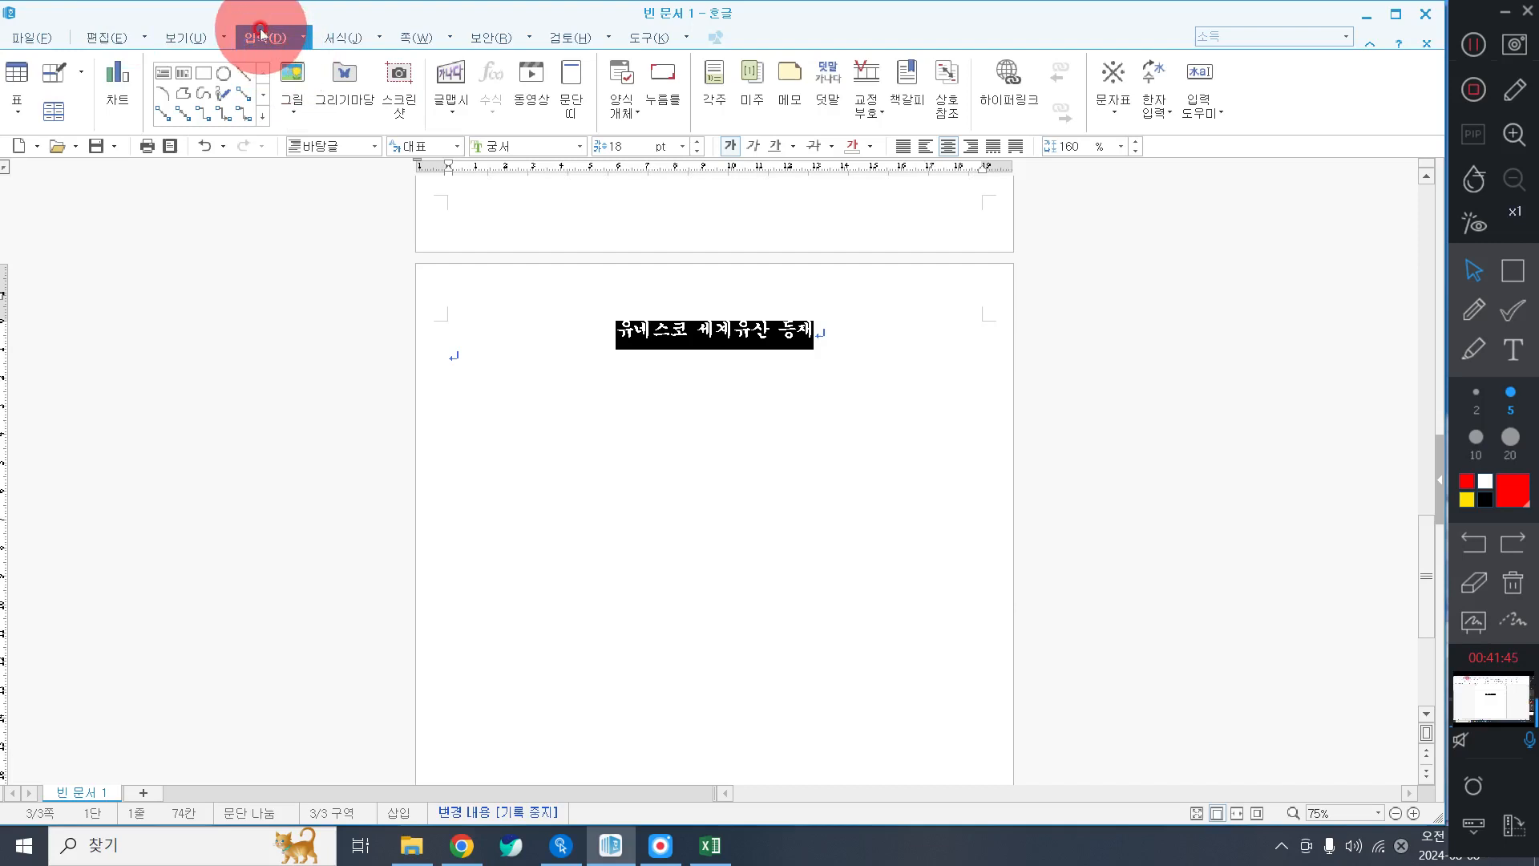
Add the 덧말 '한국의 갯벌' above the heading, positioned 위.
left_click(910, 95)
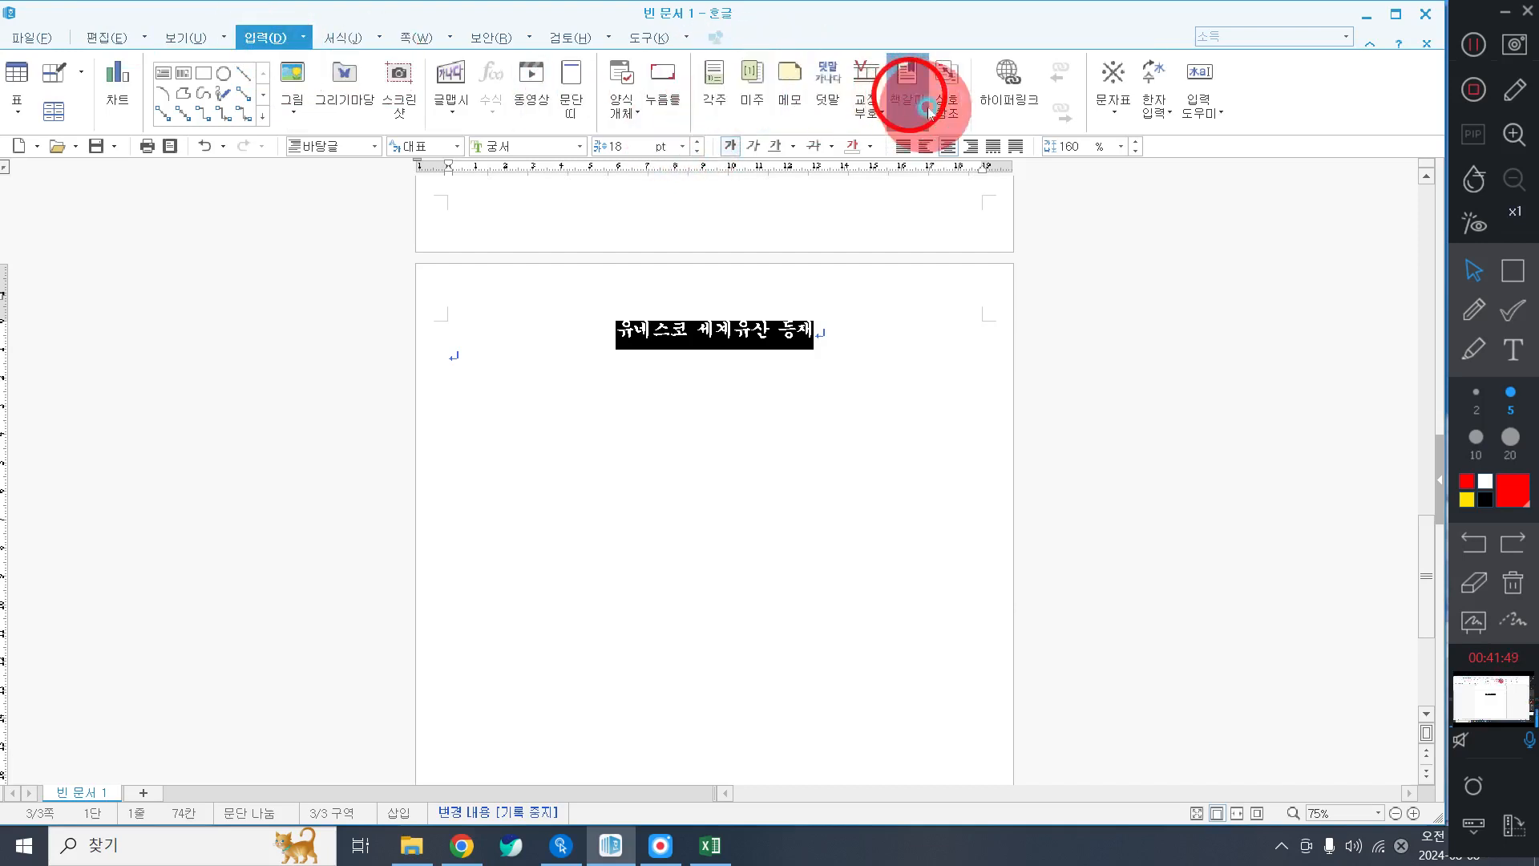
left_click(826, 89)
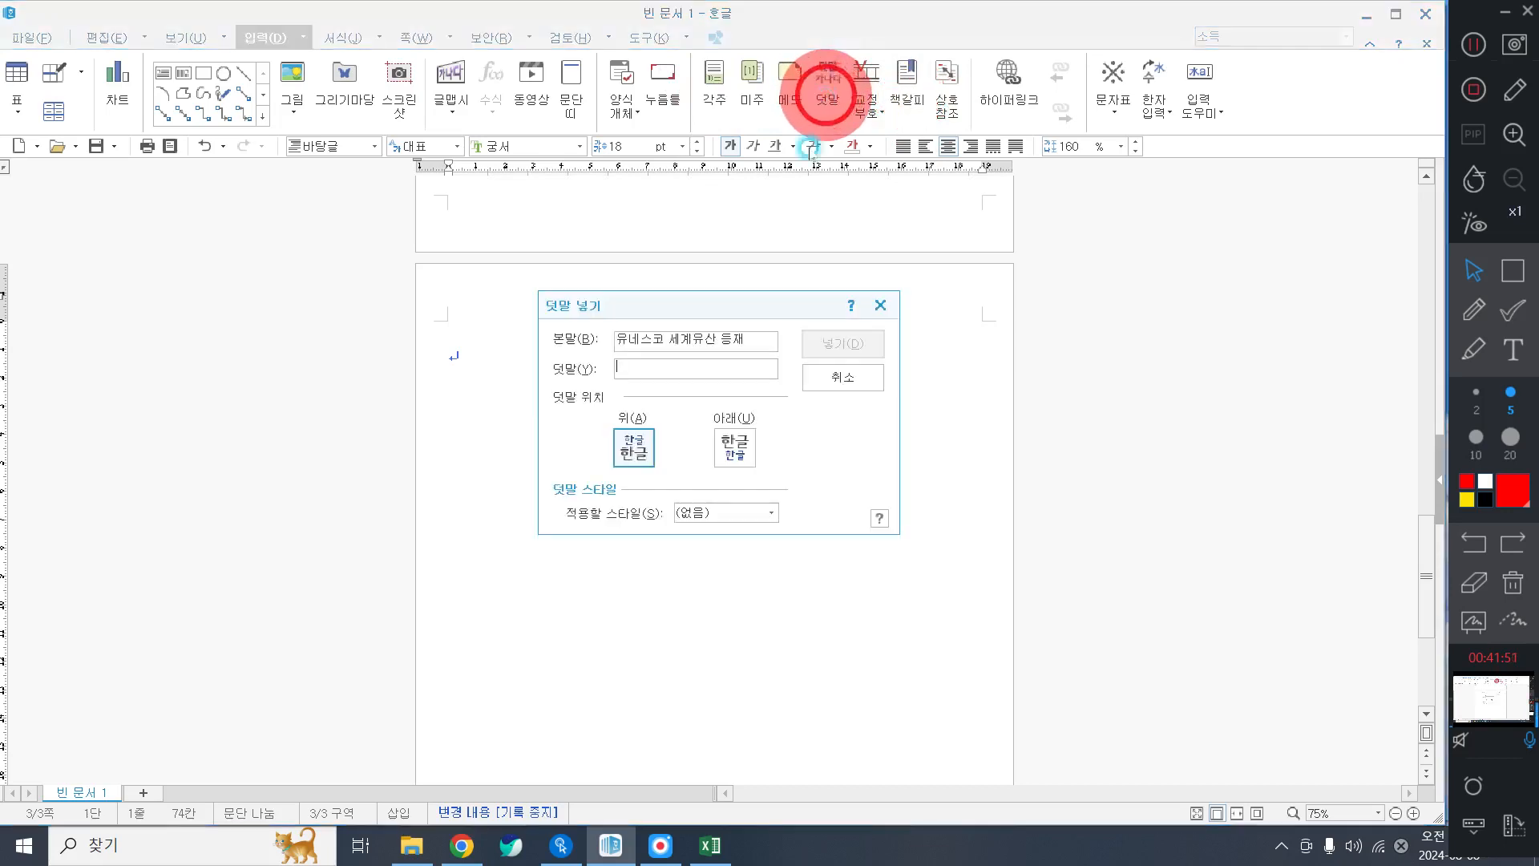
type("ㅎ")
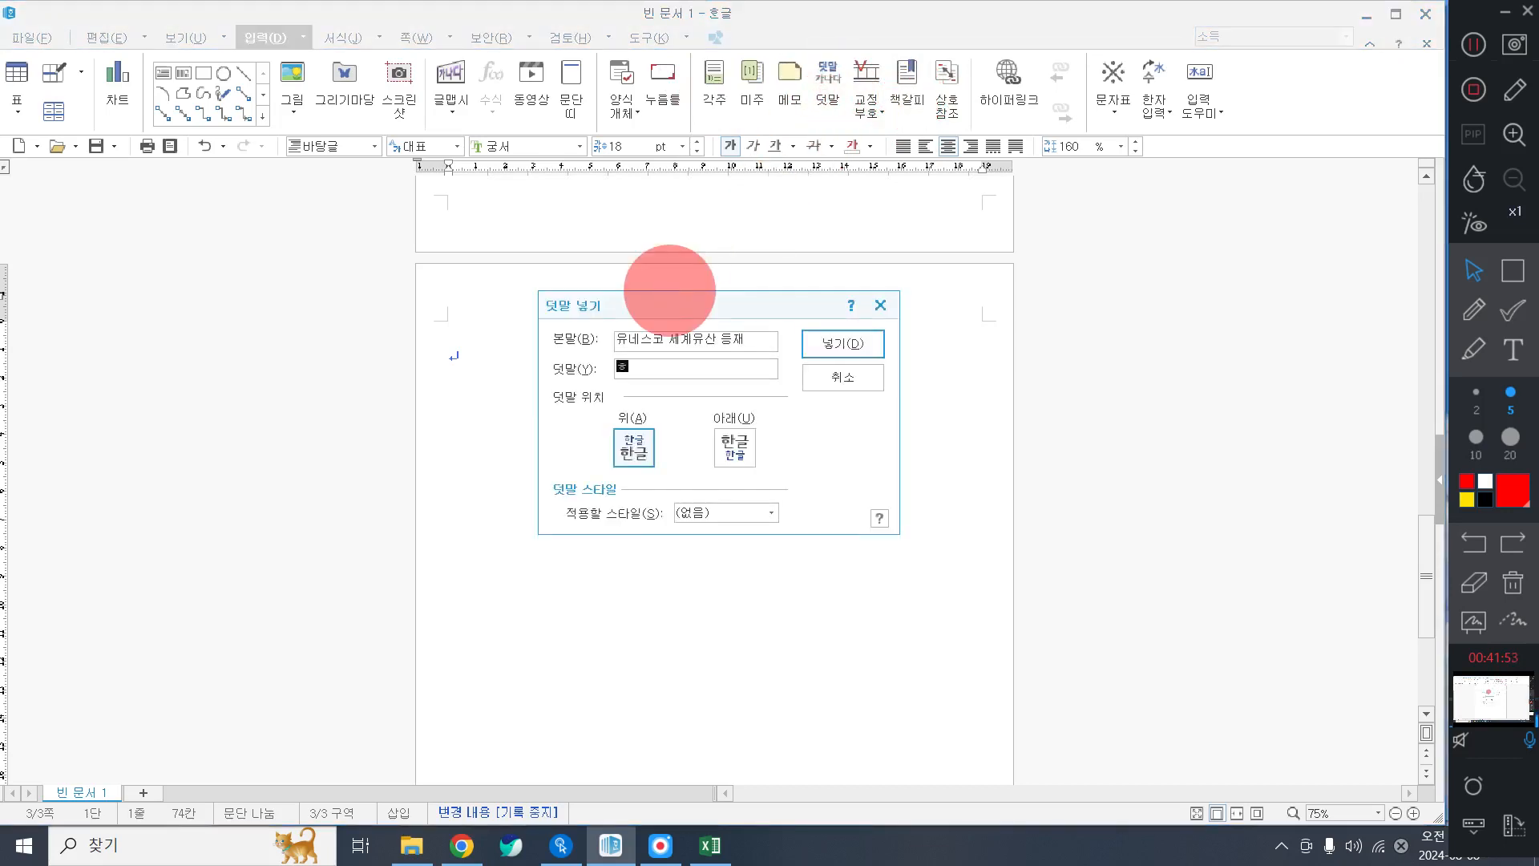
type("ㅏㄴ국의 갯ㅂㅓㄹ")
key("Return")
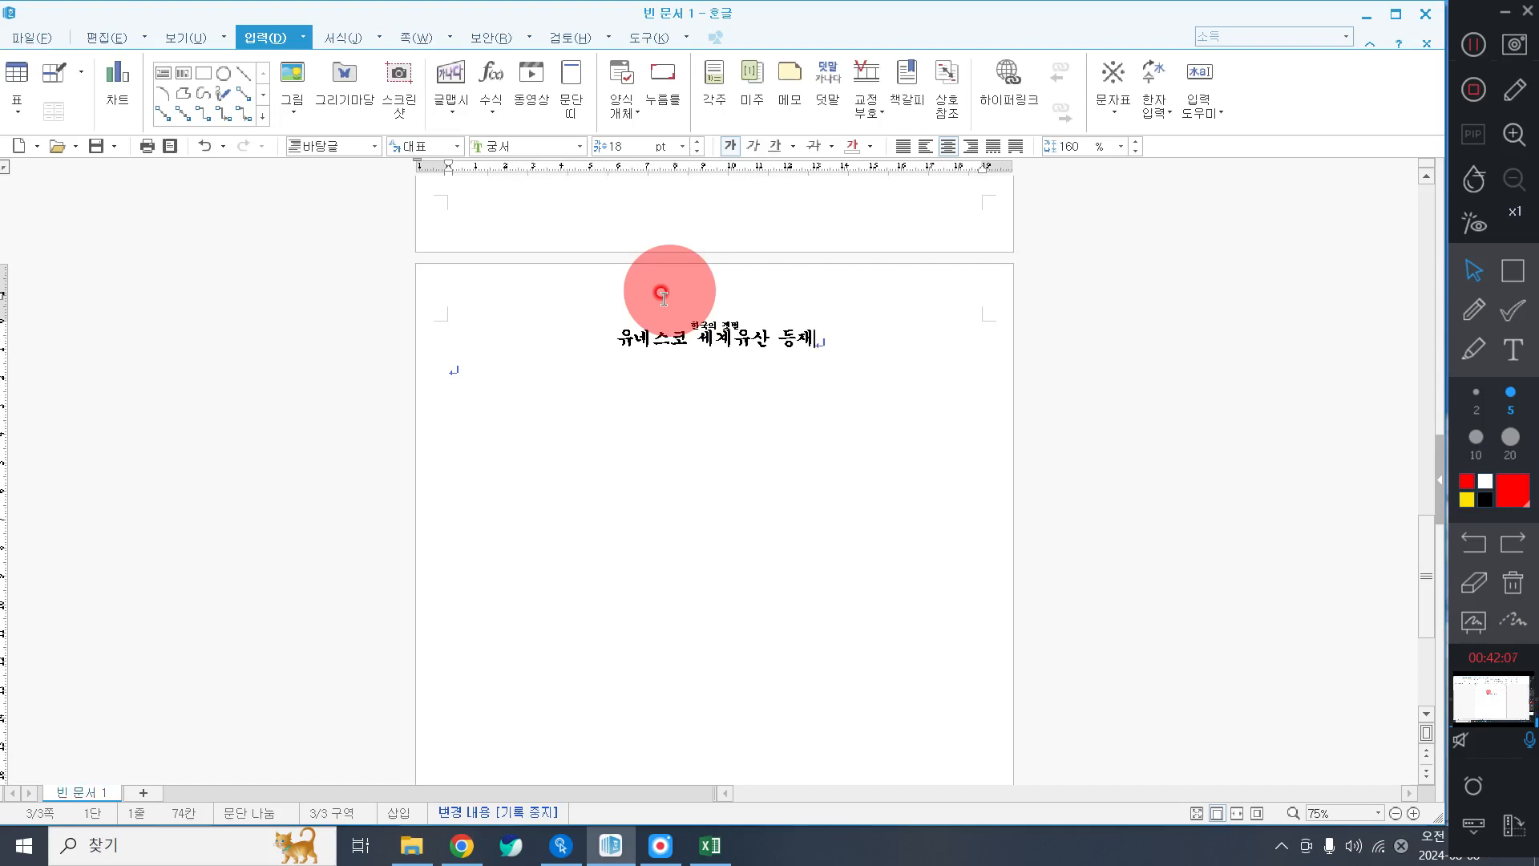
left_click(614, 336)
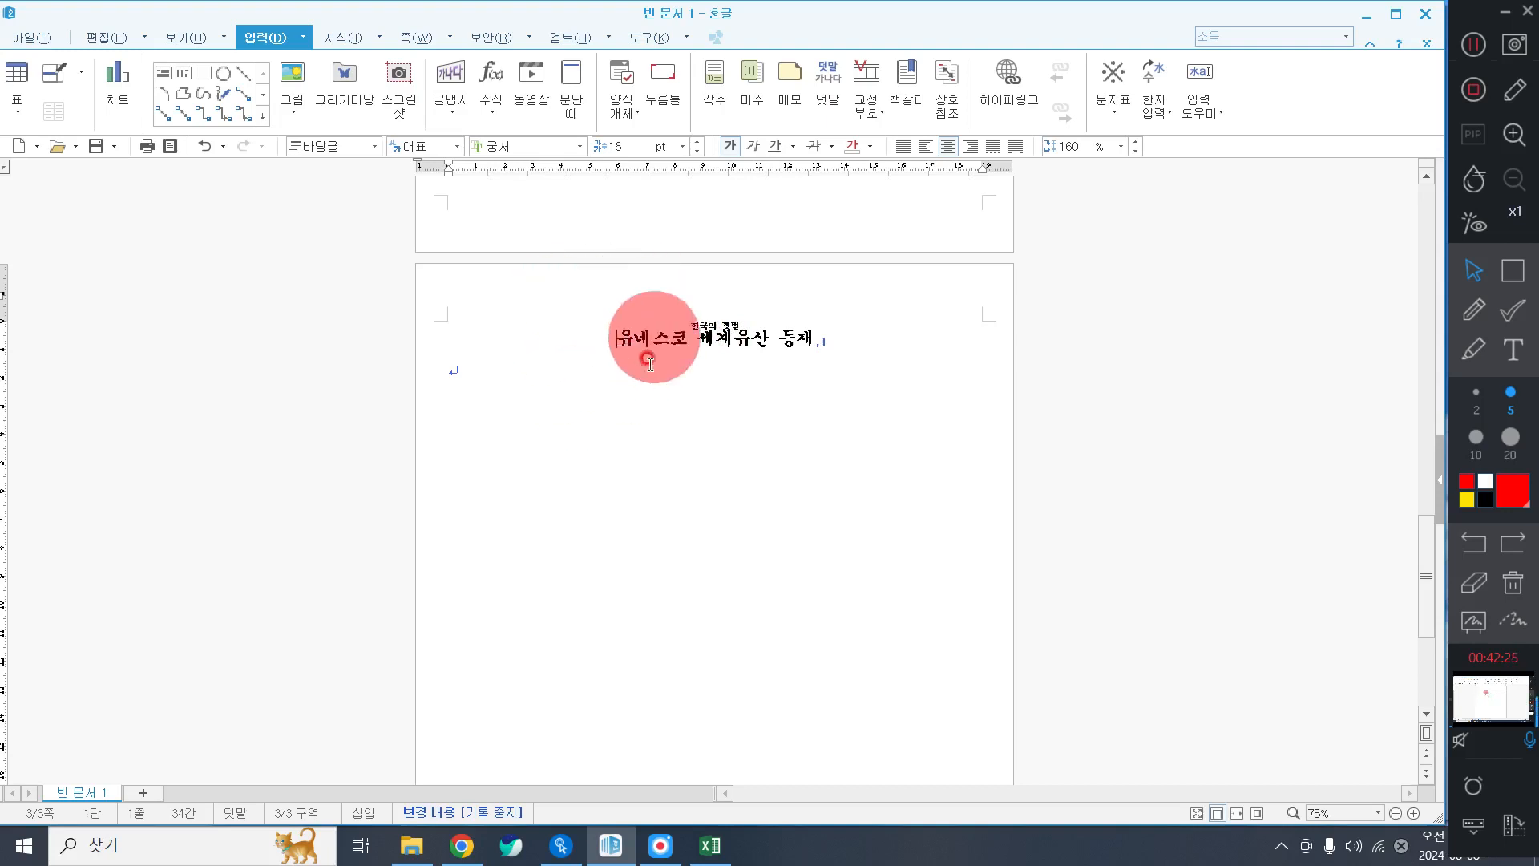
Add a bookmark named 유산 at the start of the heading.
left_click(909, 88)
type("ㅇ")
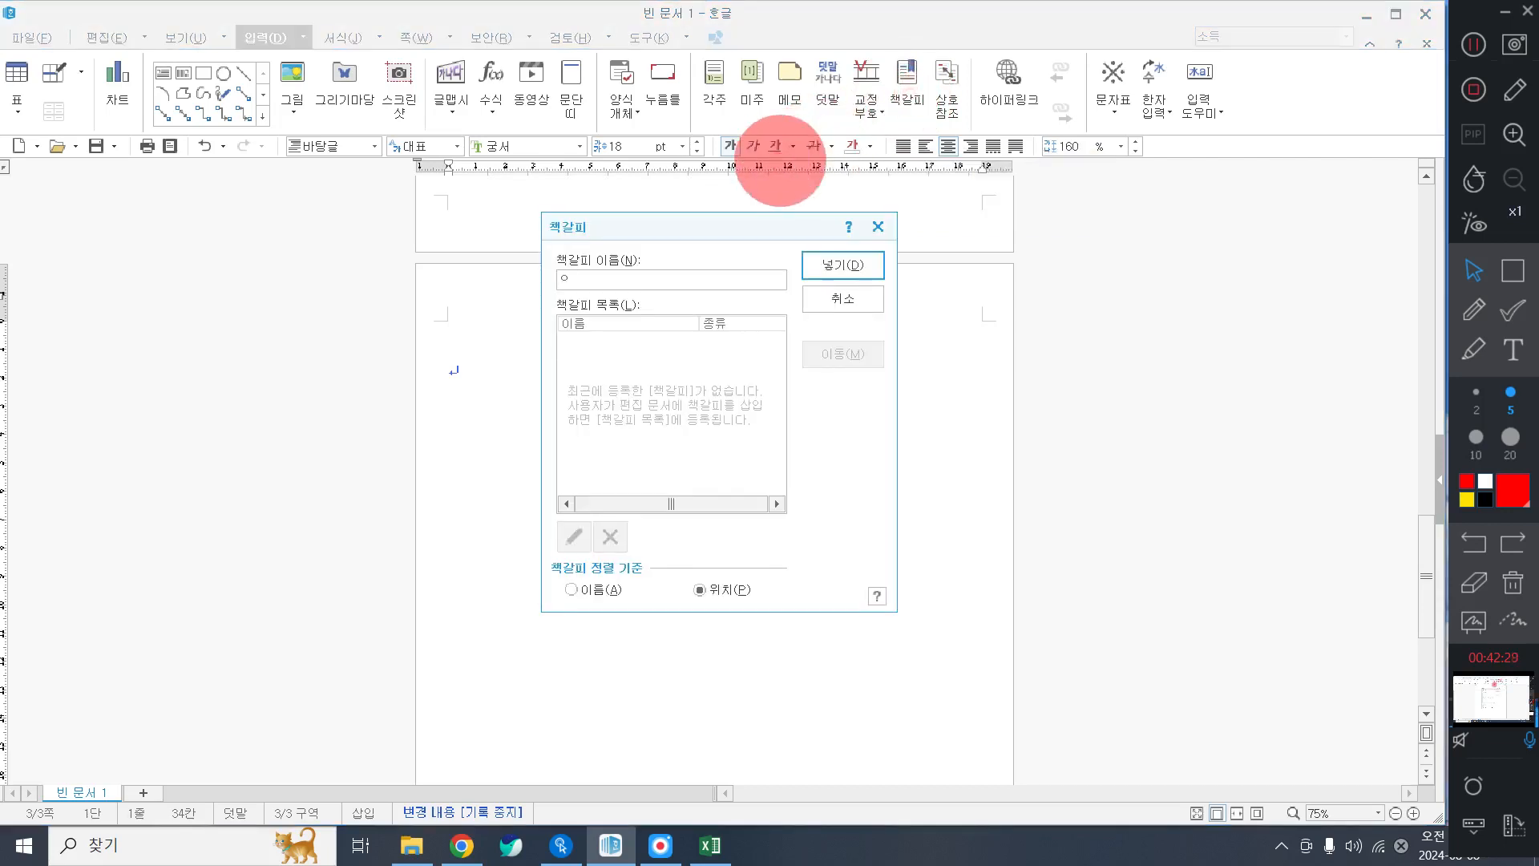
type("사")
key("Return")
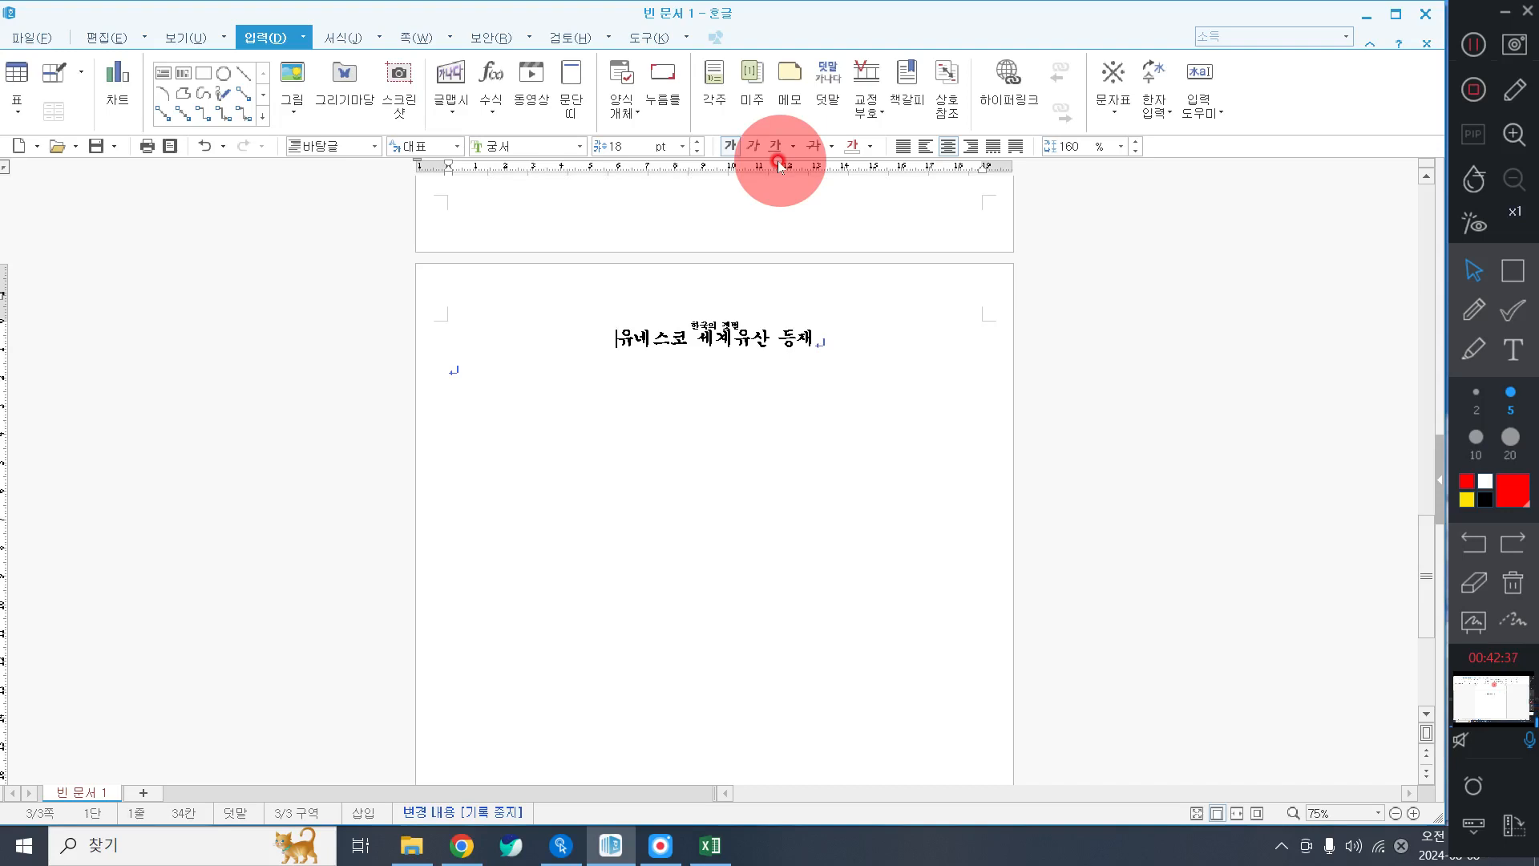
left_click(1476, 48)
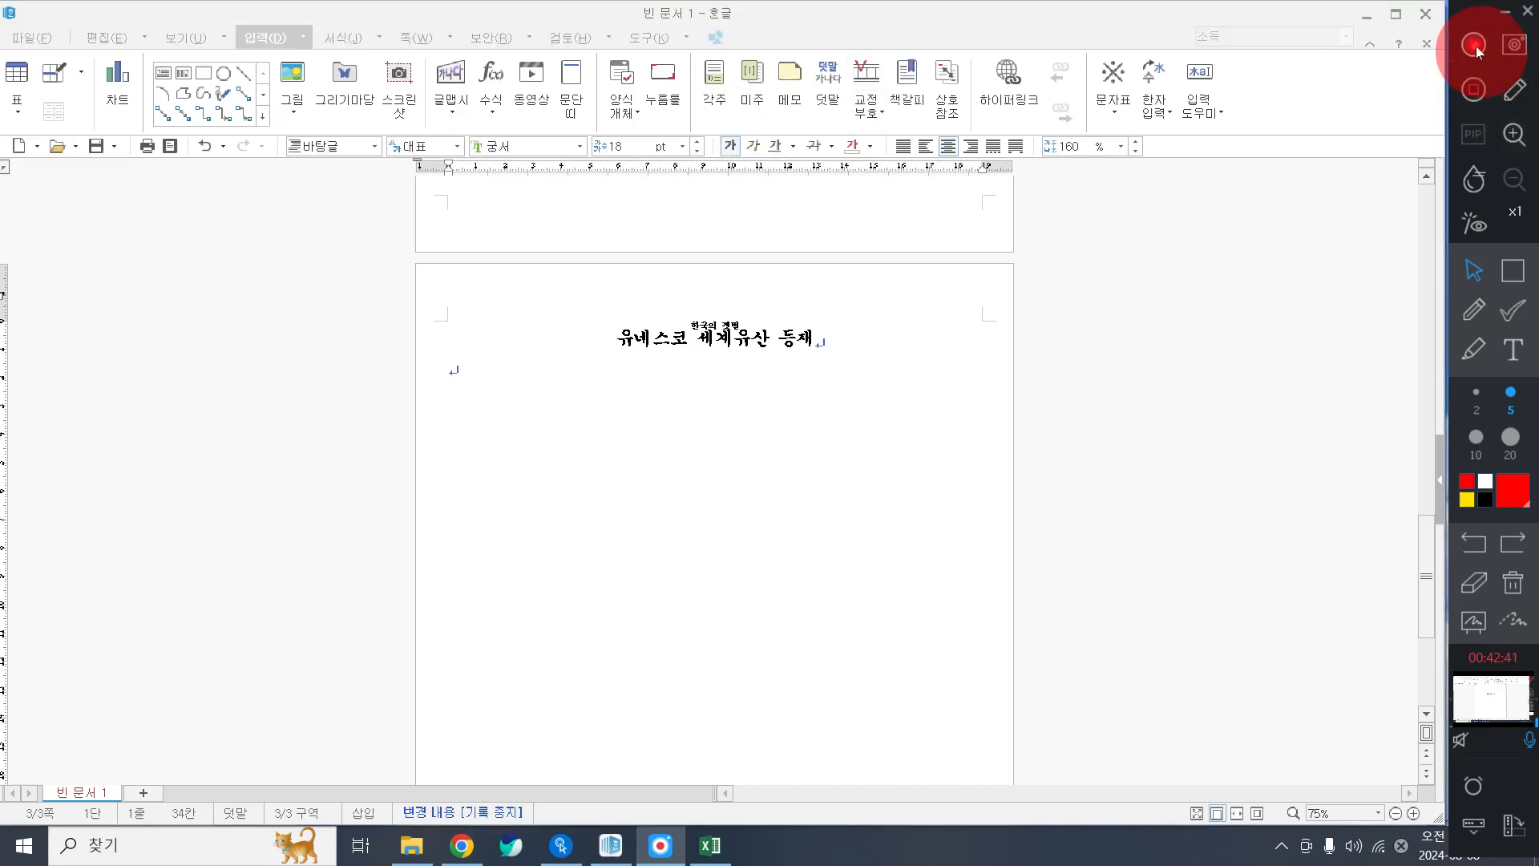
left_click(629, 341)
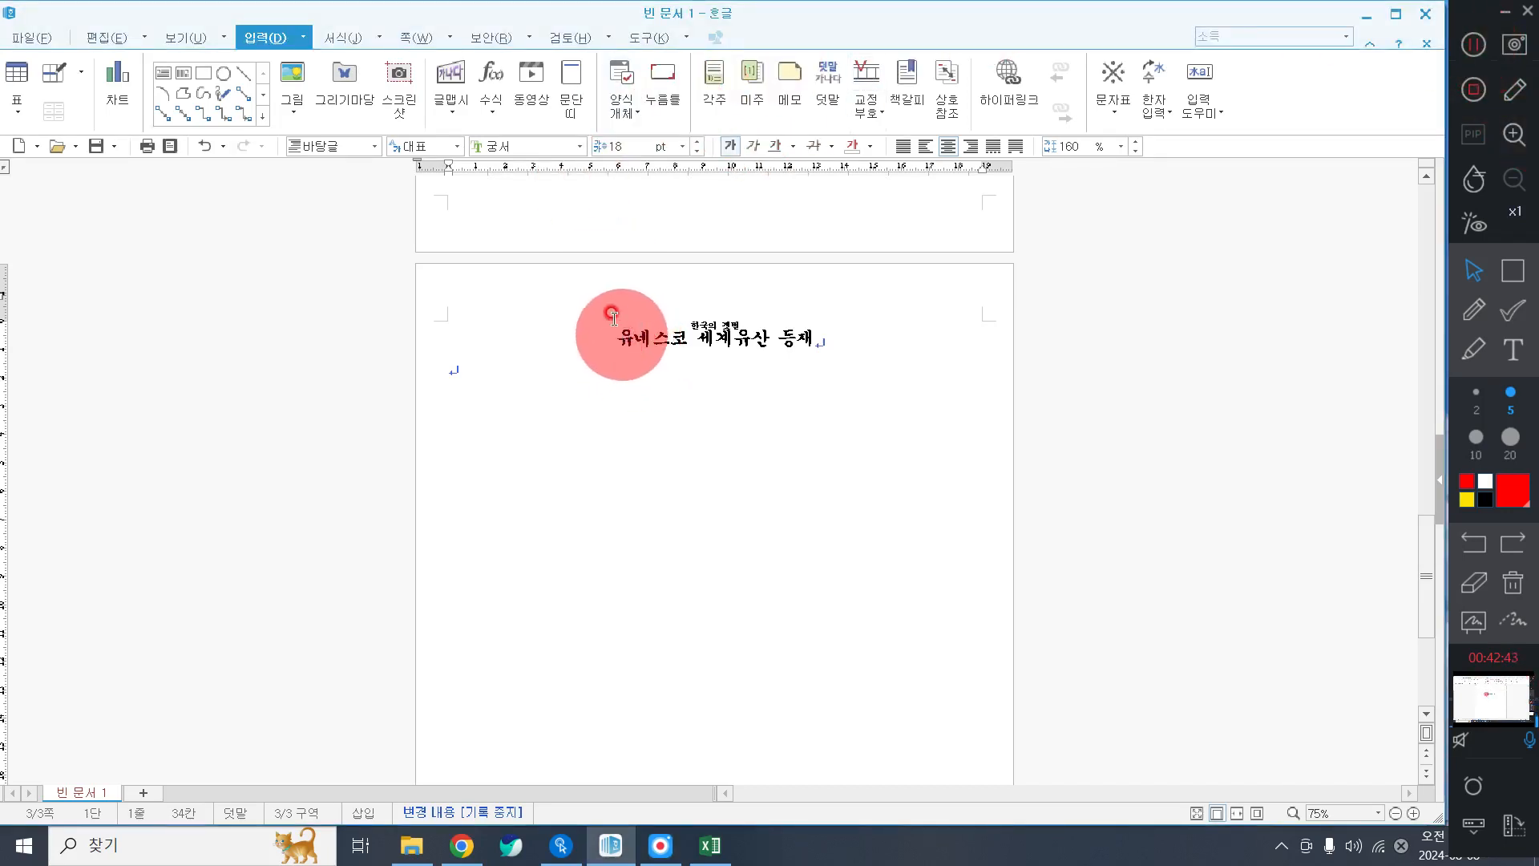
Confirm 유산 is in the bookmark list, then scroll back up to the UNESCO panel.
left_click(273, 51)
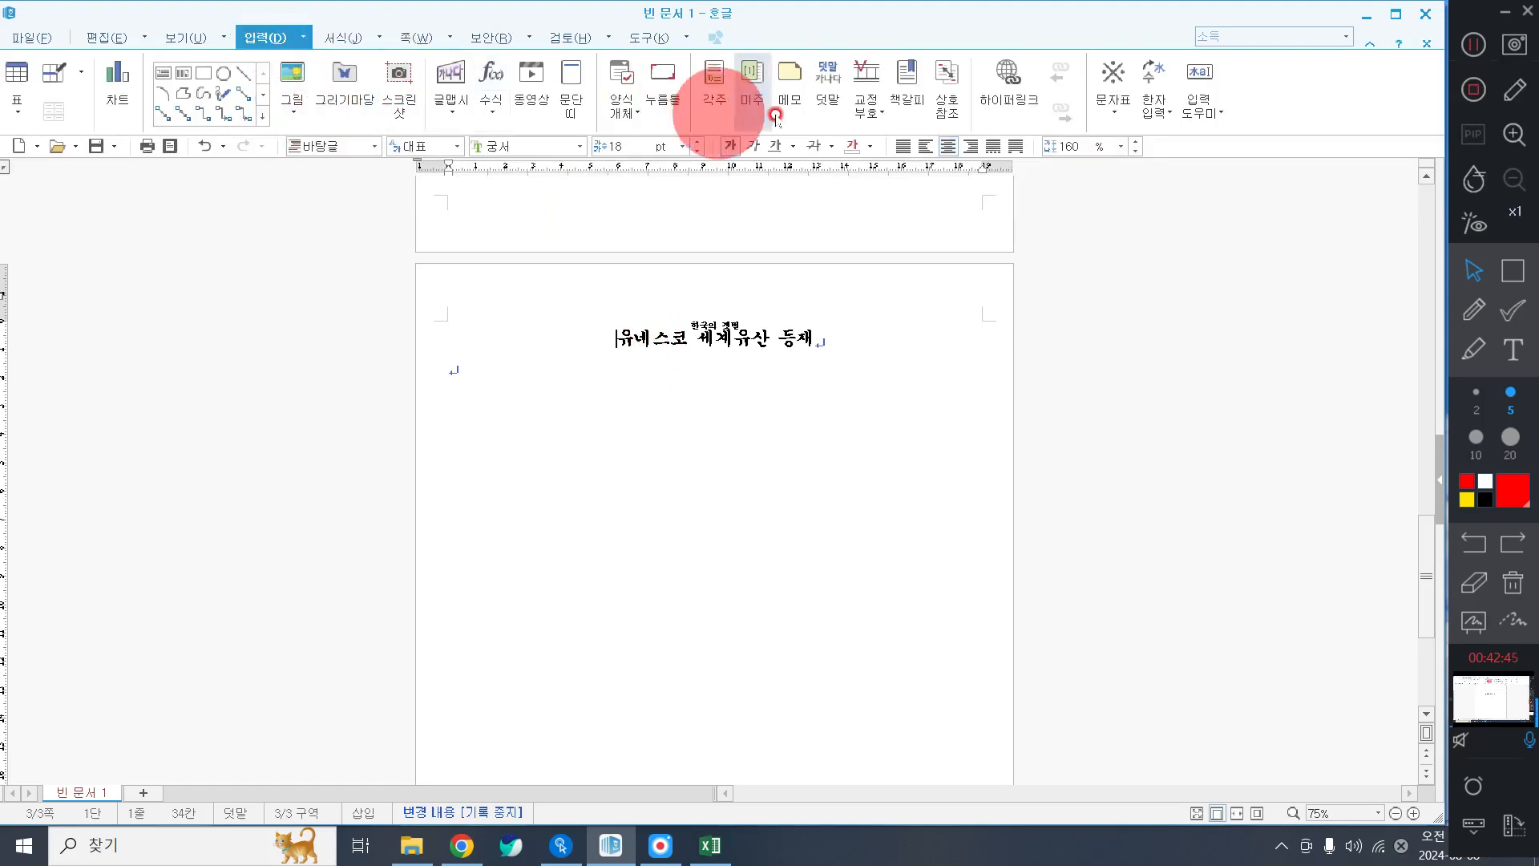
left_click(907, 96)
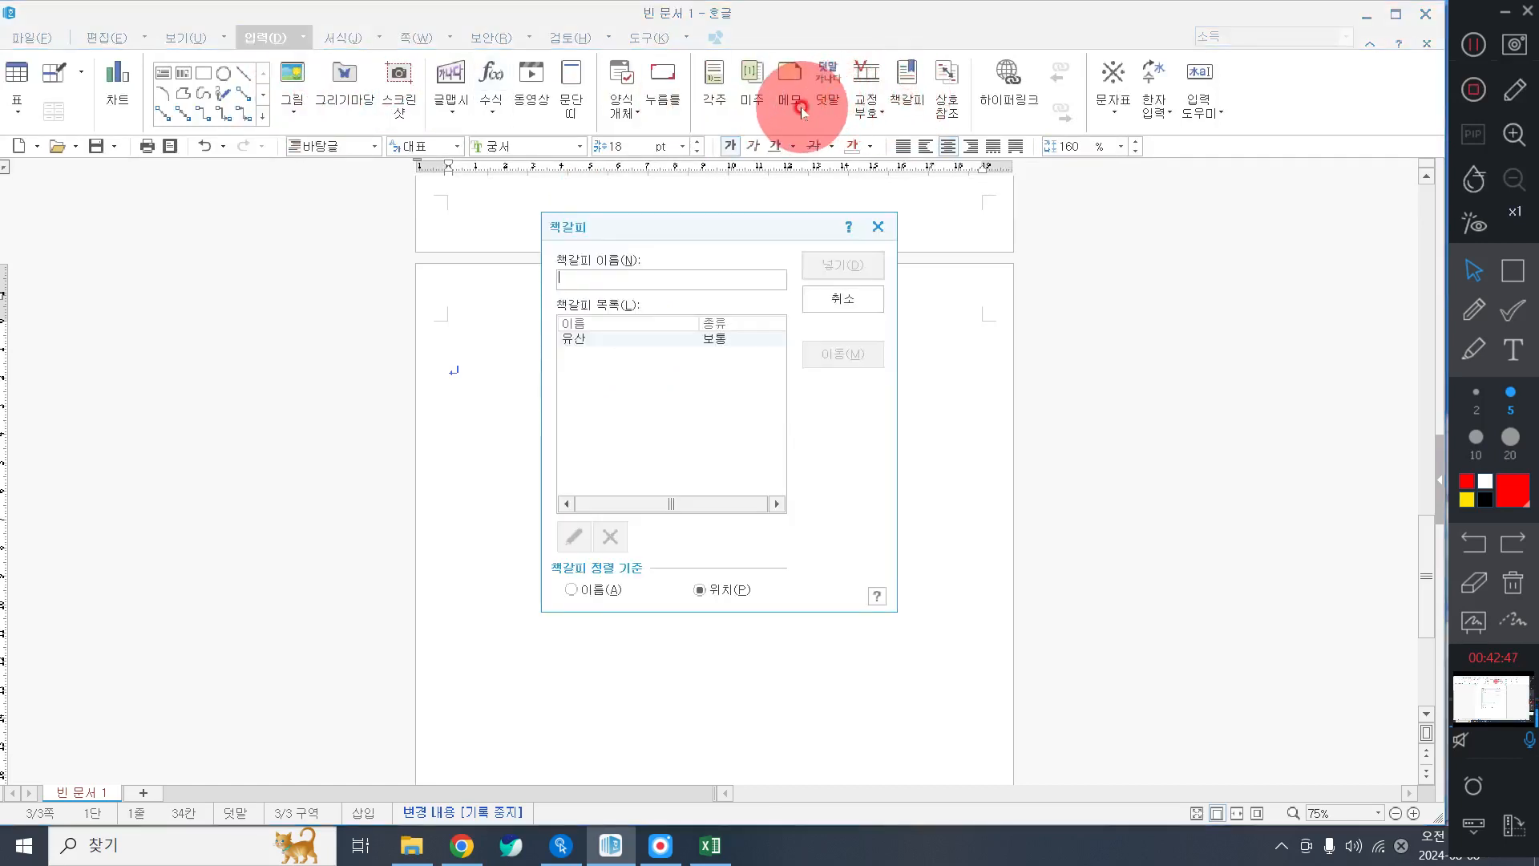
left_click(844, 296)
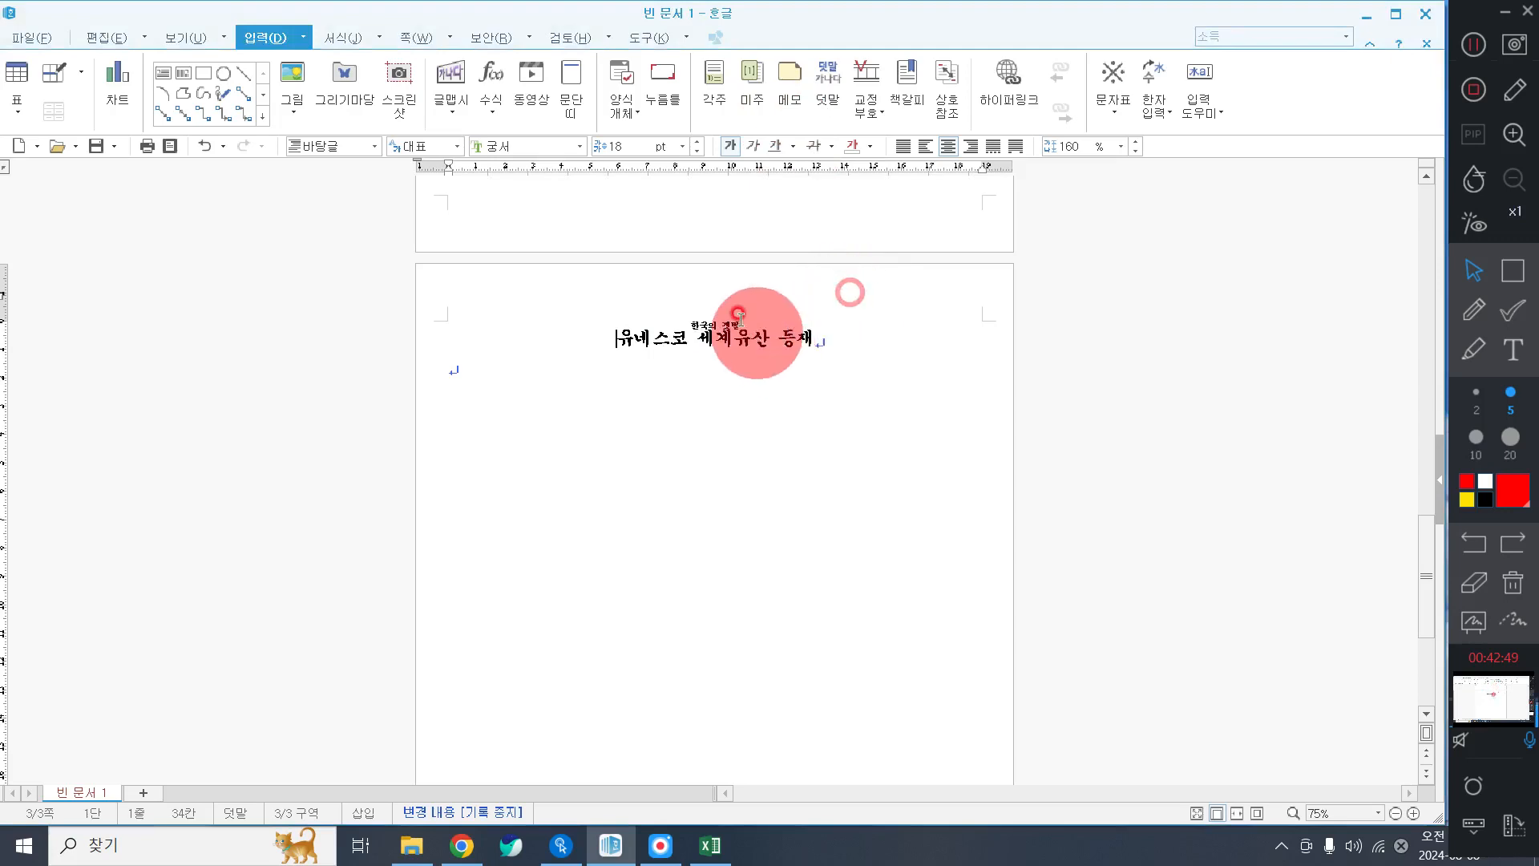
scroll(705, 359, "up", 8)
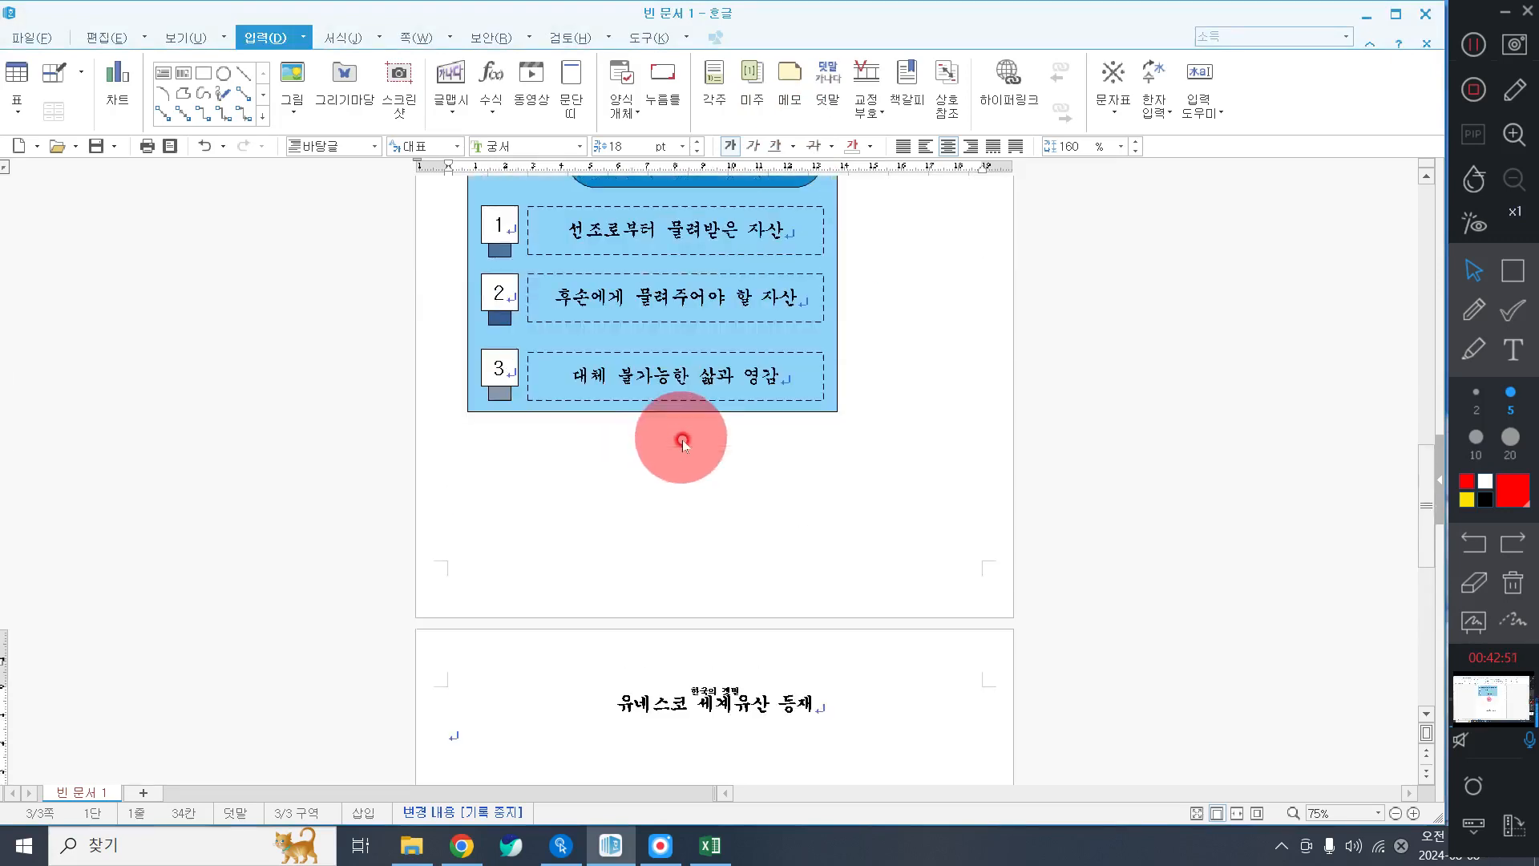
scroll(721, 469, "up", 6)
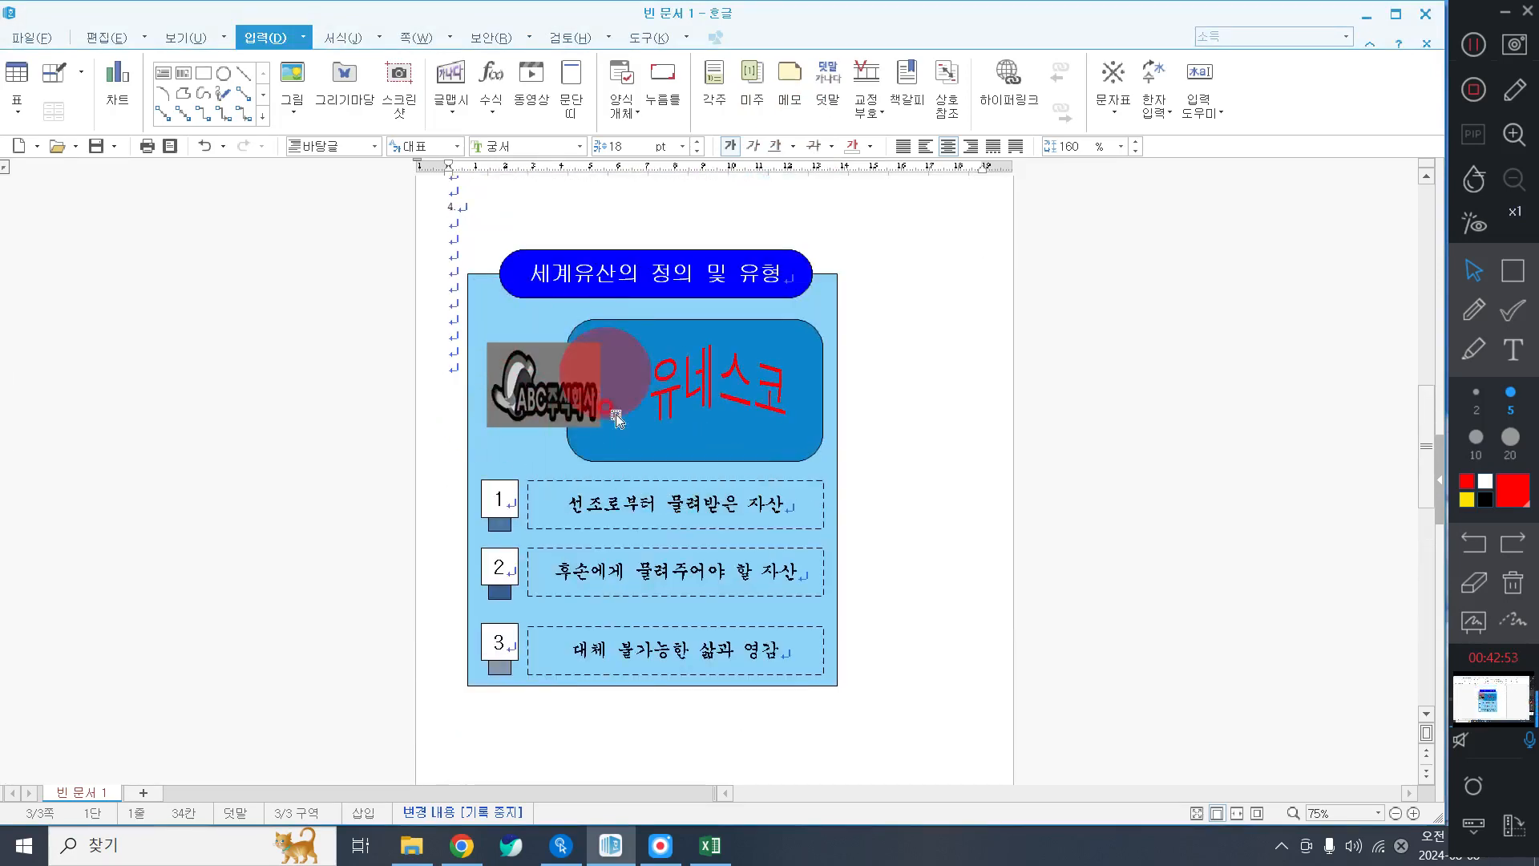
Link the grey ABC logo to the 유산 bookmark in the current document.
left_click(542, 377)
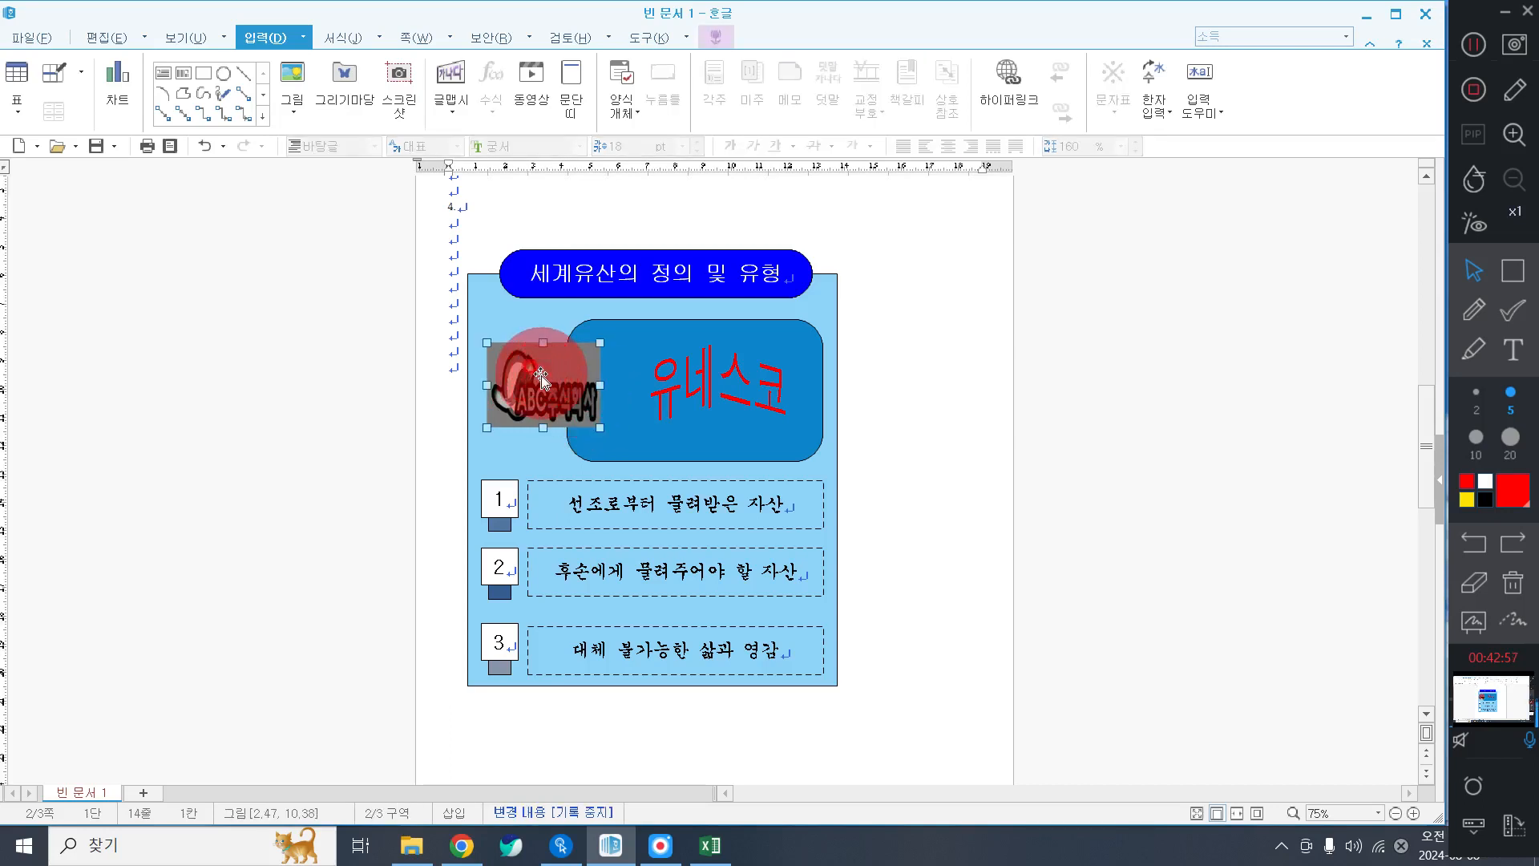
right_click(542, 377)
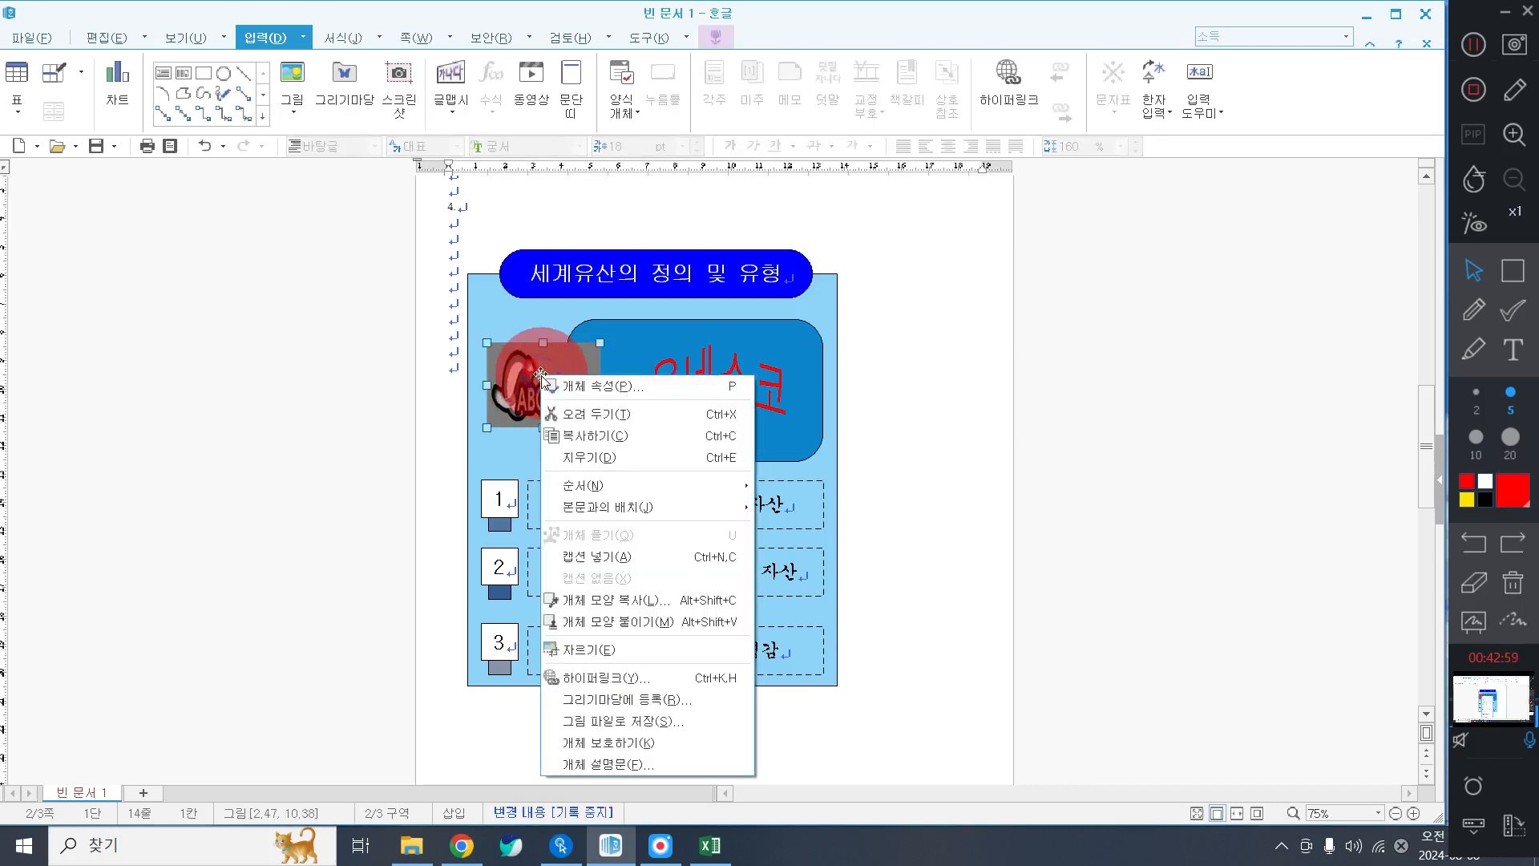
left_click(694, 680)
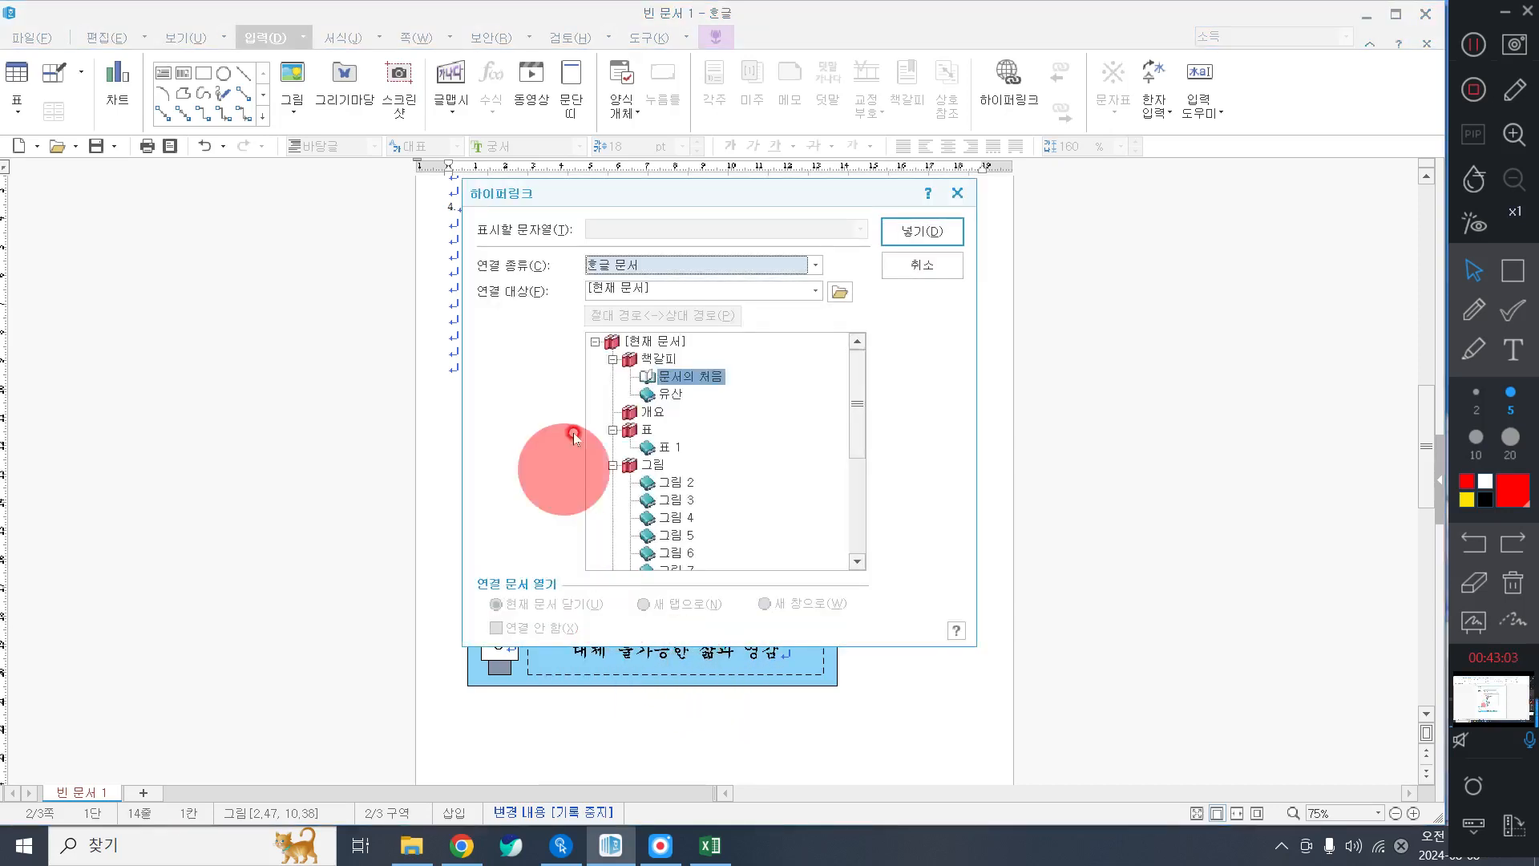
left_click(670, 393)
left_click(887, 229)
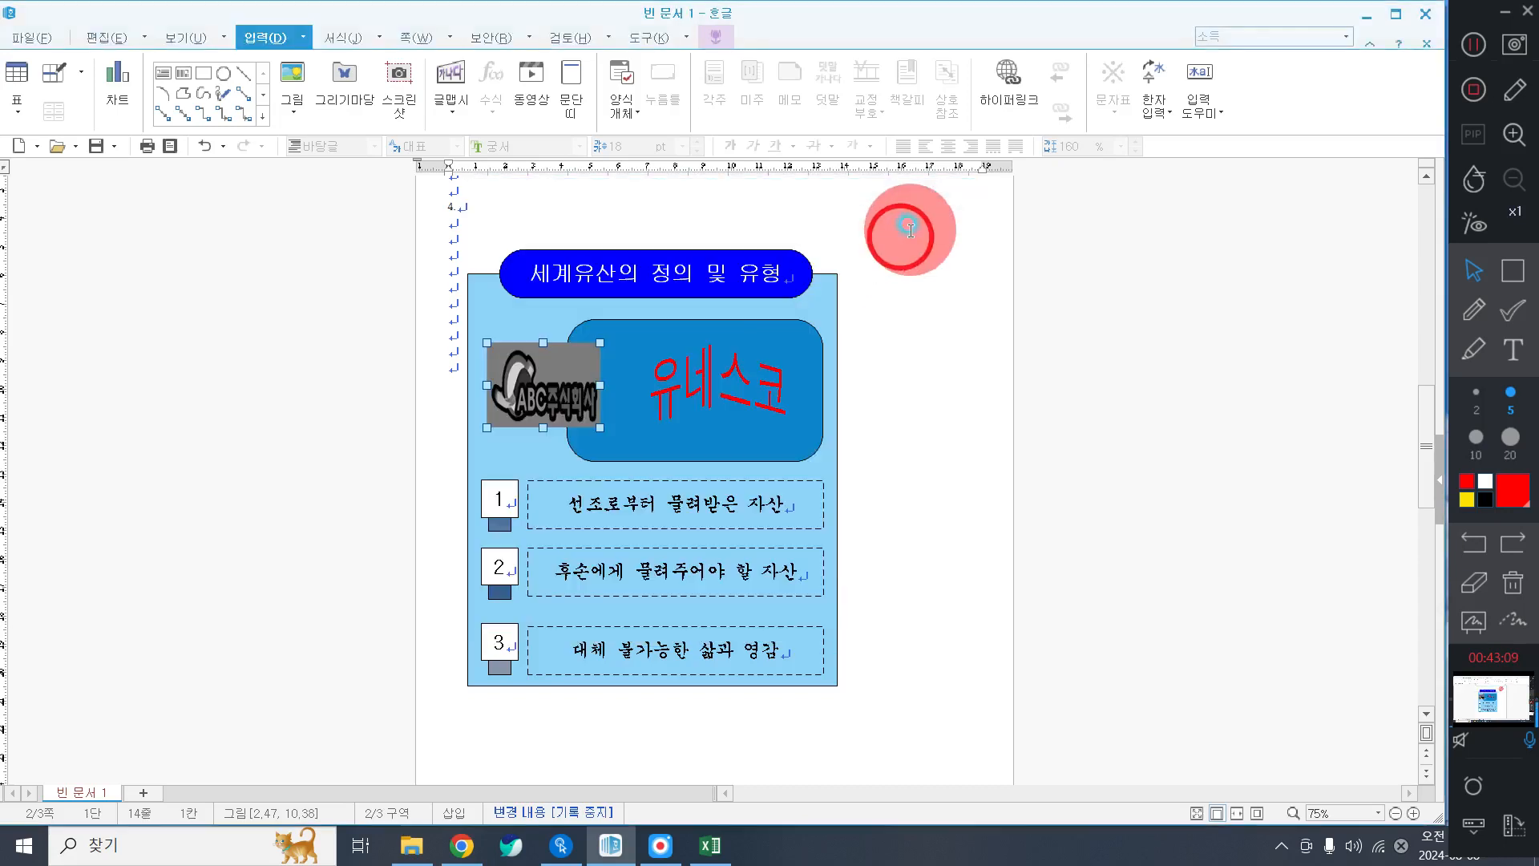
left_click(921, 445)
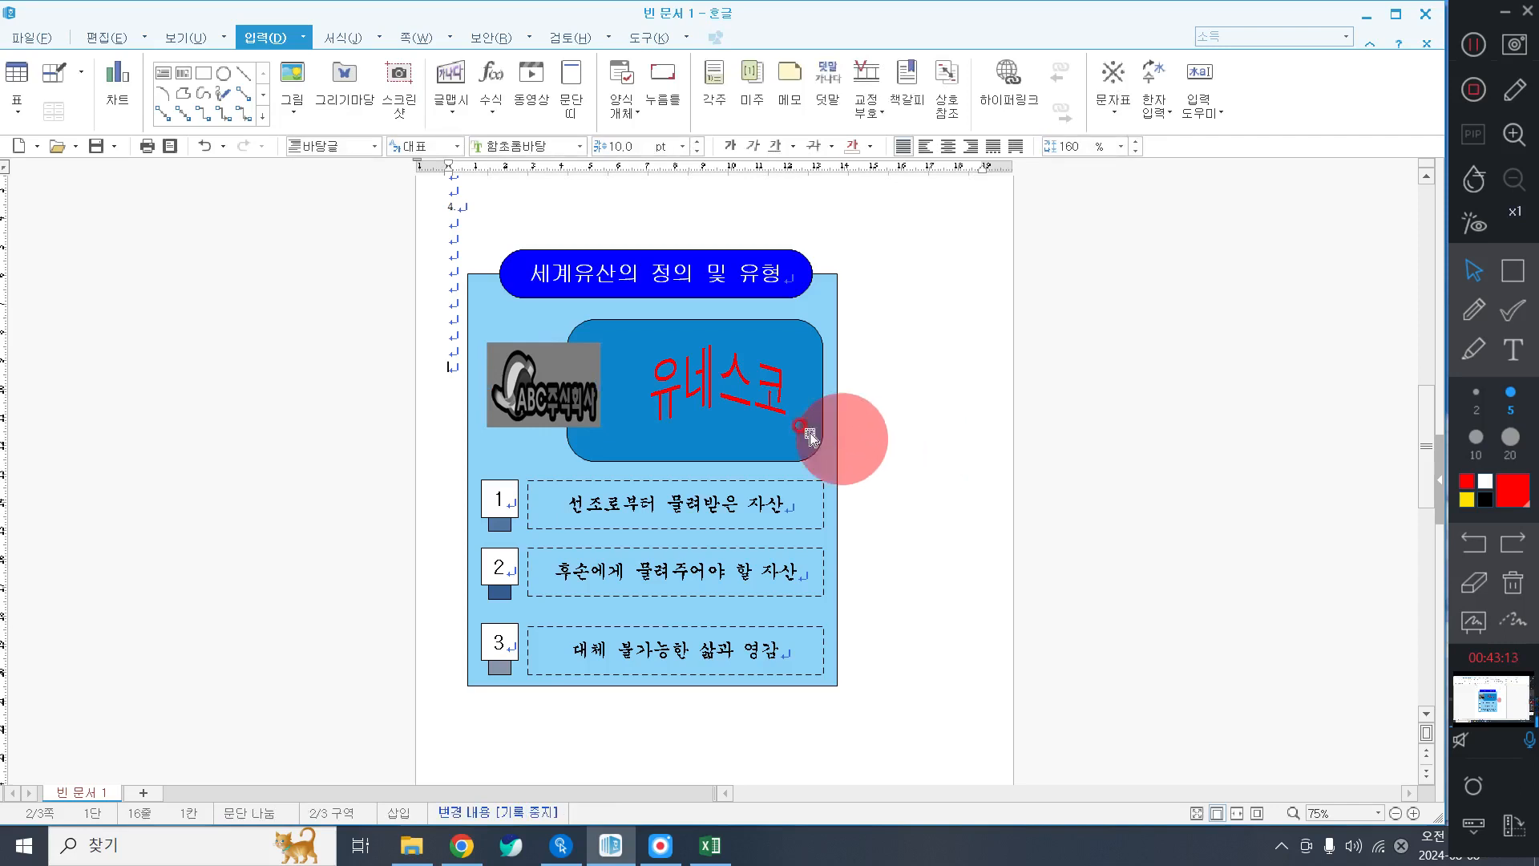
left_click(525, 371)
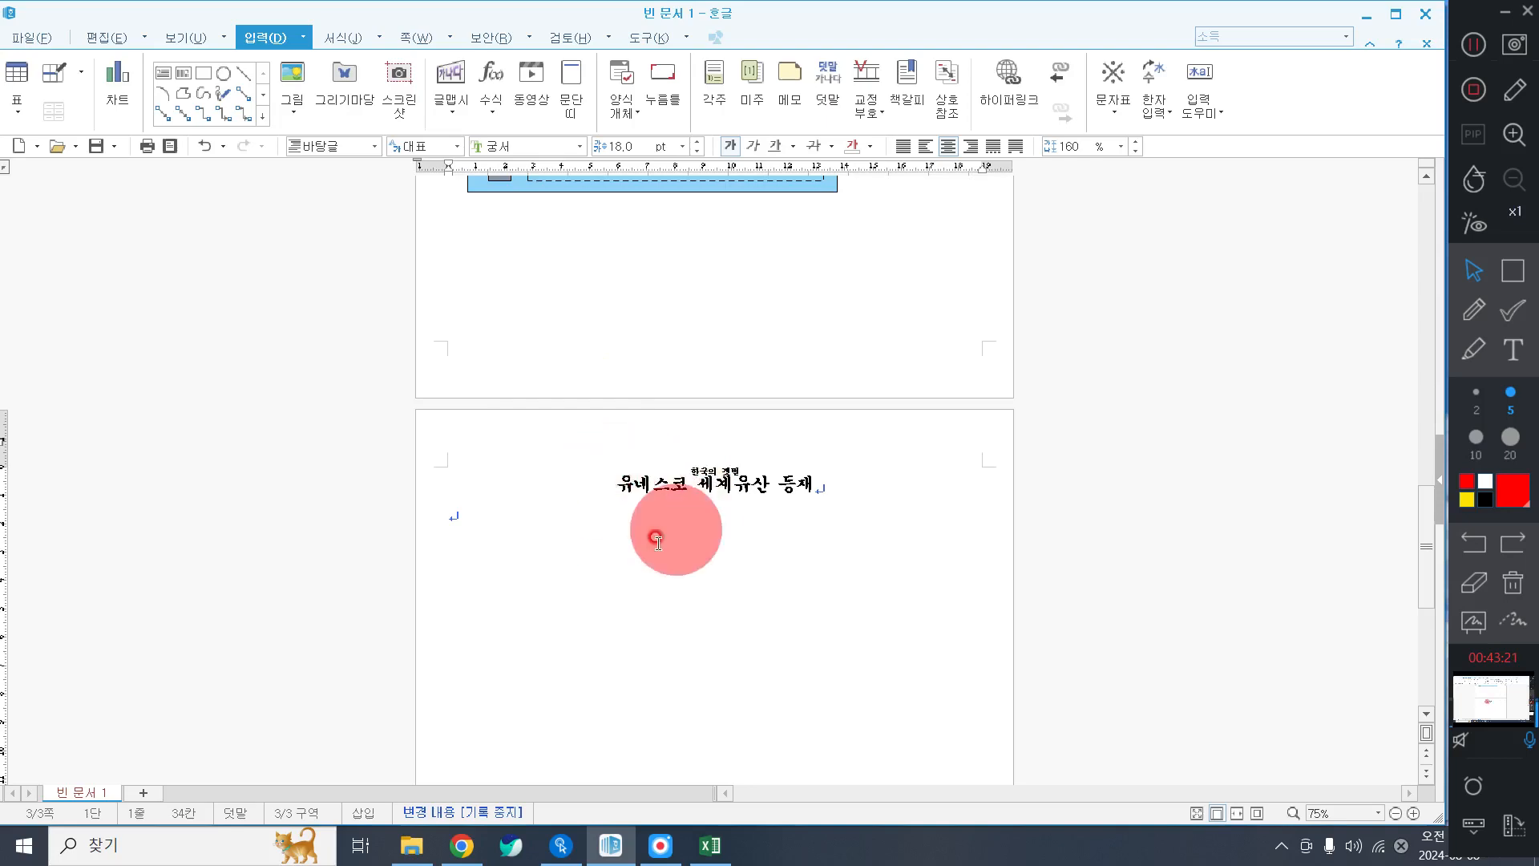
scroll(767, 538, "up", 5)
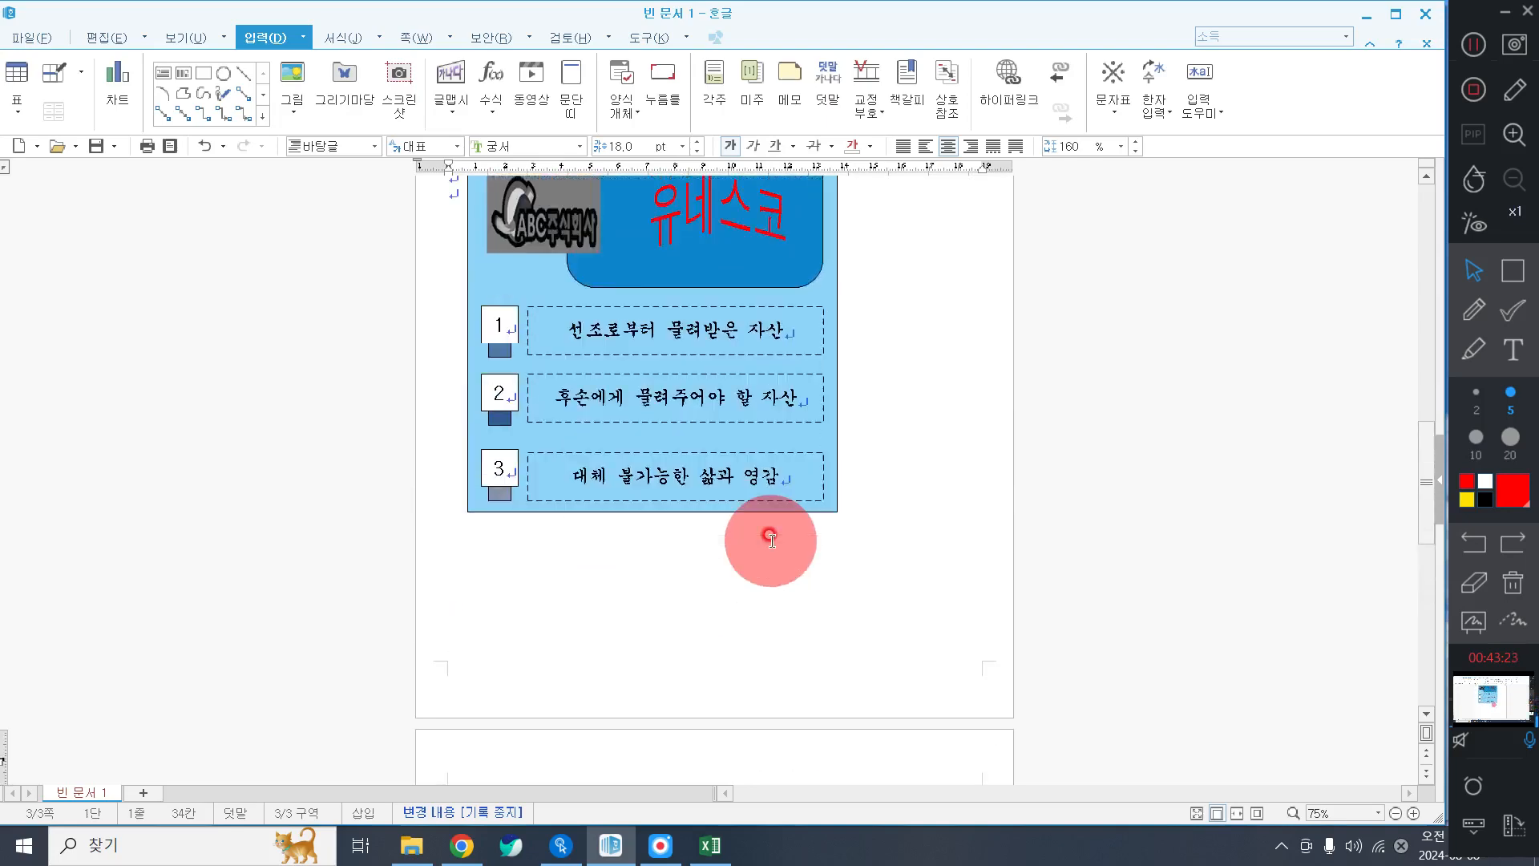
scroll(767, 539, "down", 4)
scroll(770, 540, "up", 5)
scroll(771, 541, "up", 4)
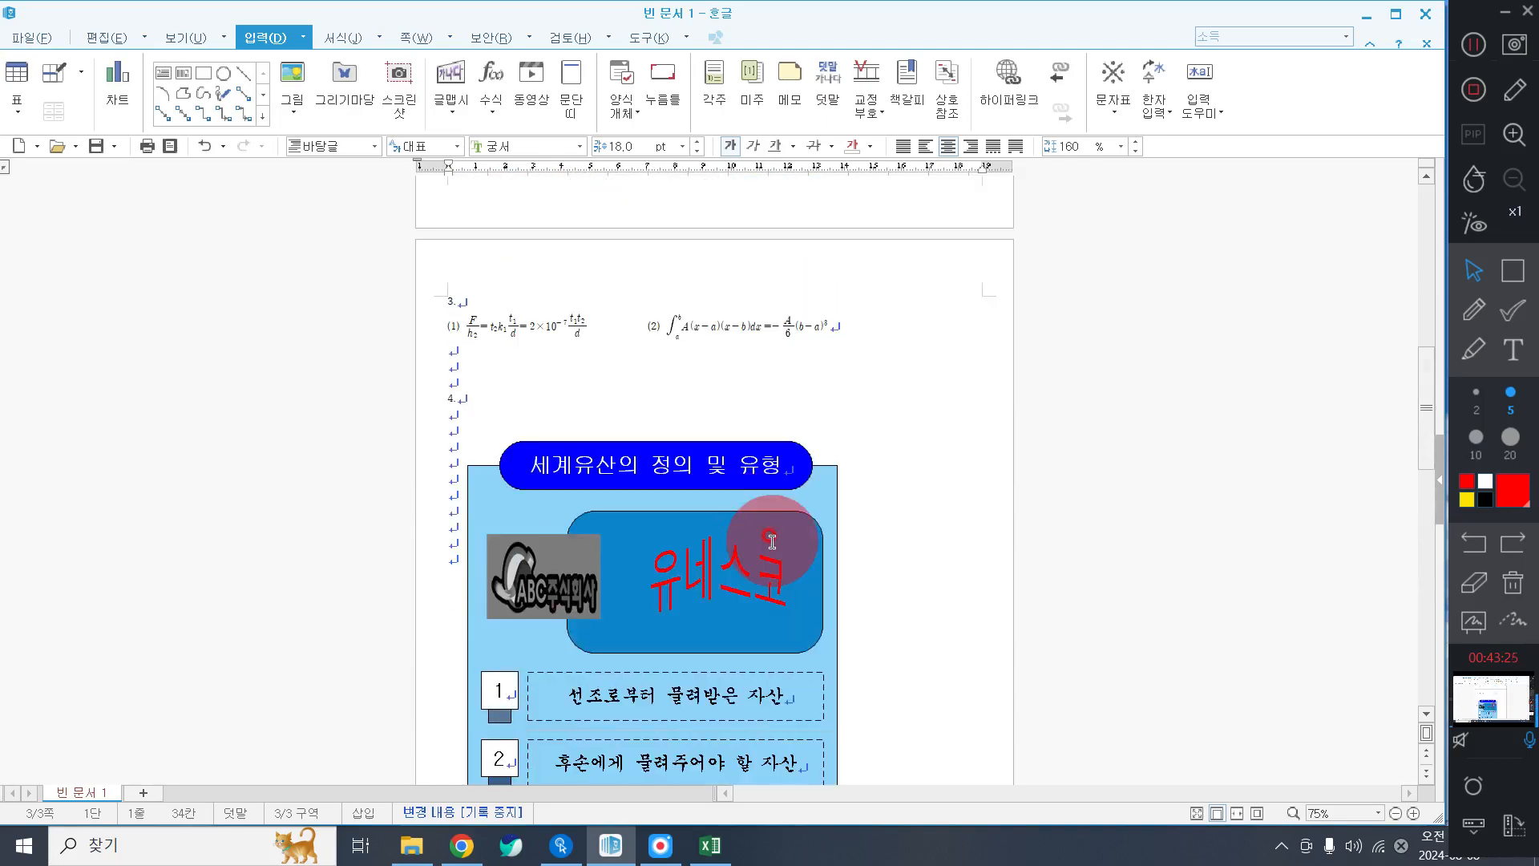
scroll(771, 541, "down", 2)
scroll(771, 541, "down", 3)
scroll(771, 541, "up", 20)
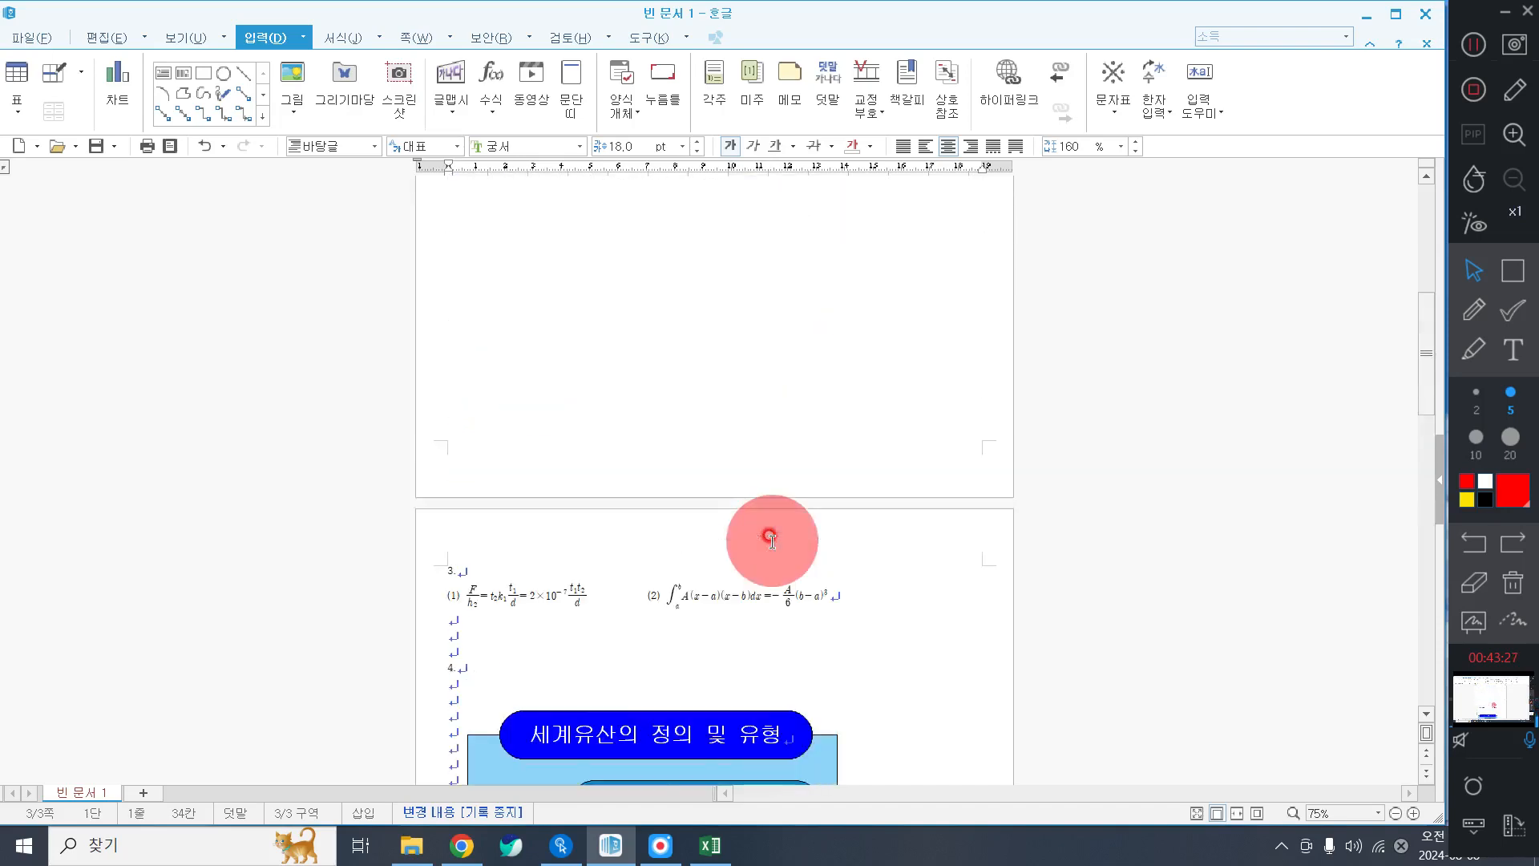
scroll(774, 547, "down", 10)
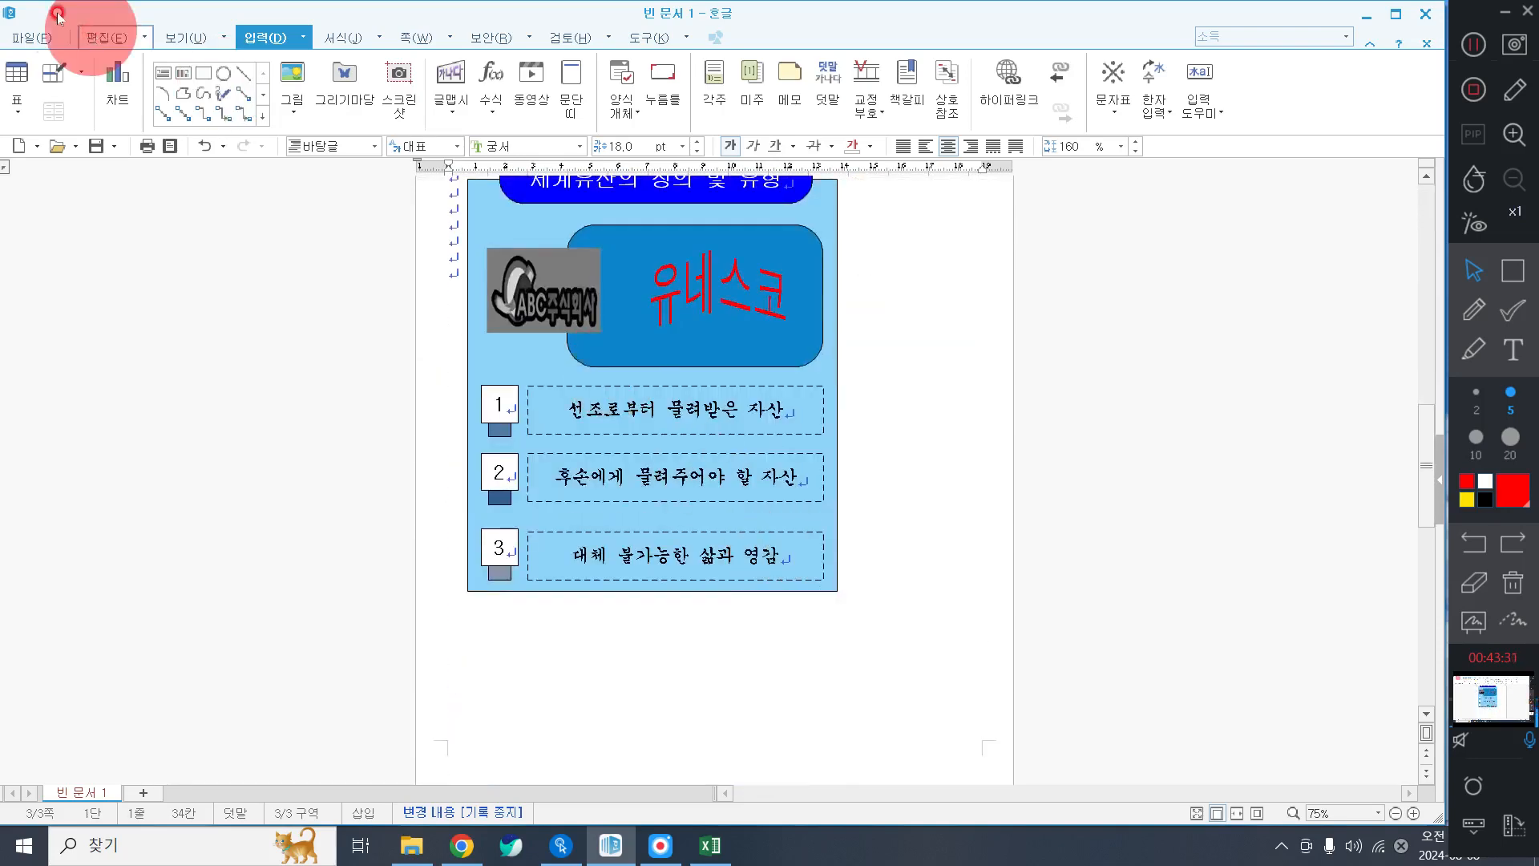
Bring up the Save dialog and go to the student's morning-class folder under 문서\ITQ.
left_click(20, 38)
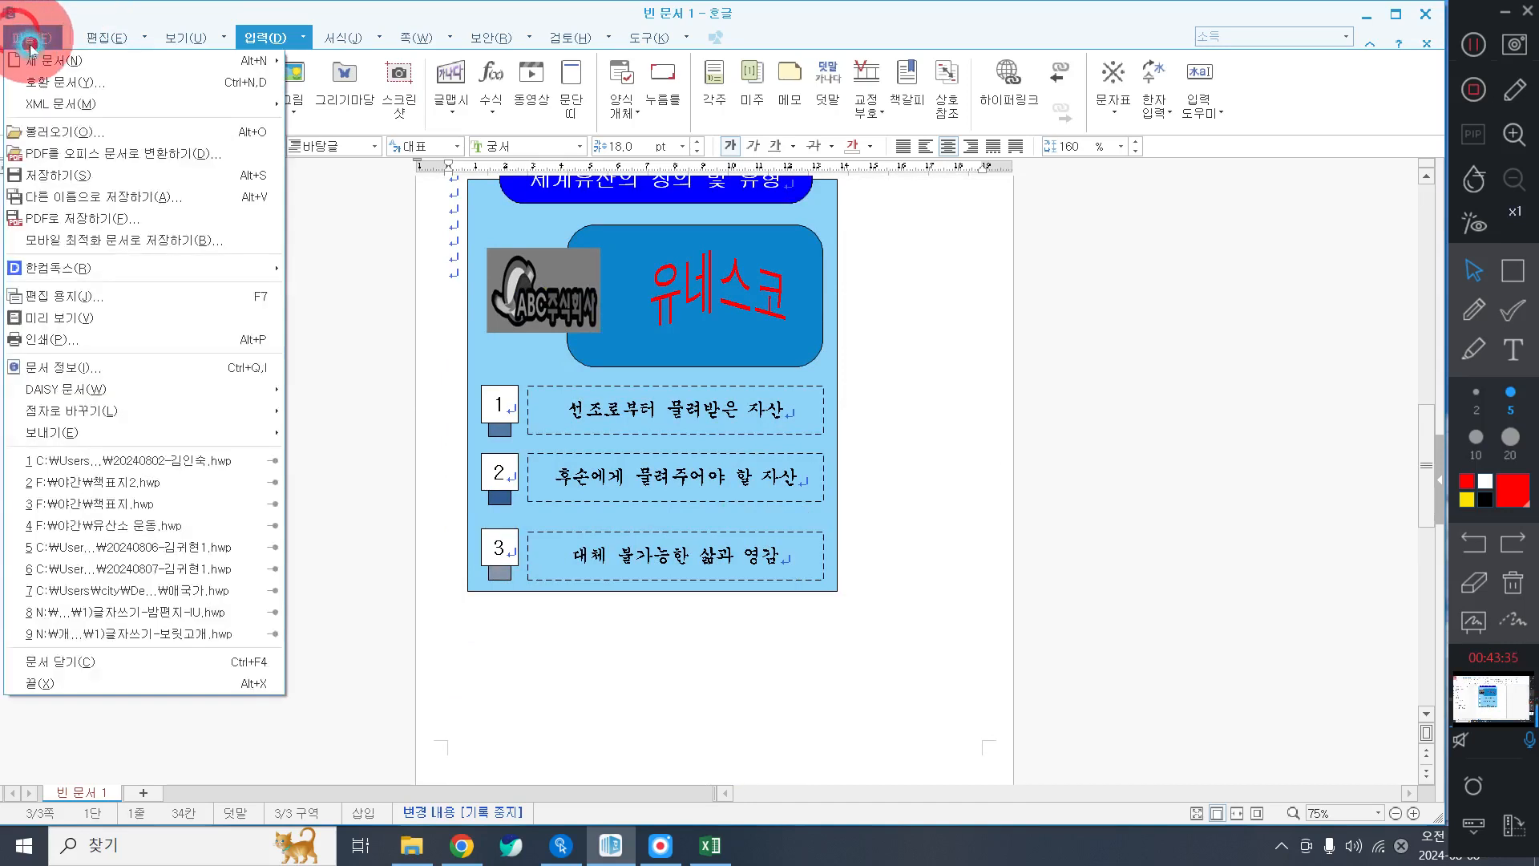
left_click(108, 174)
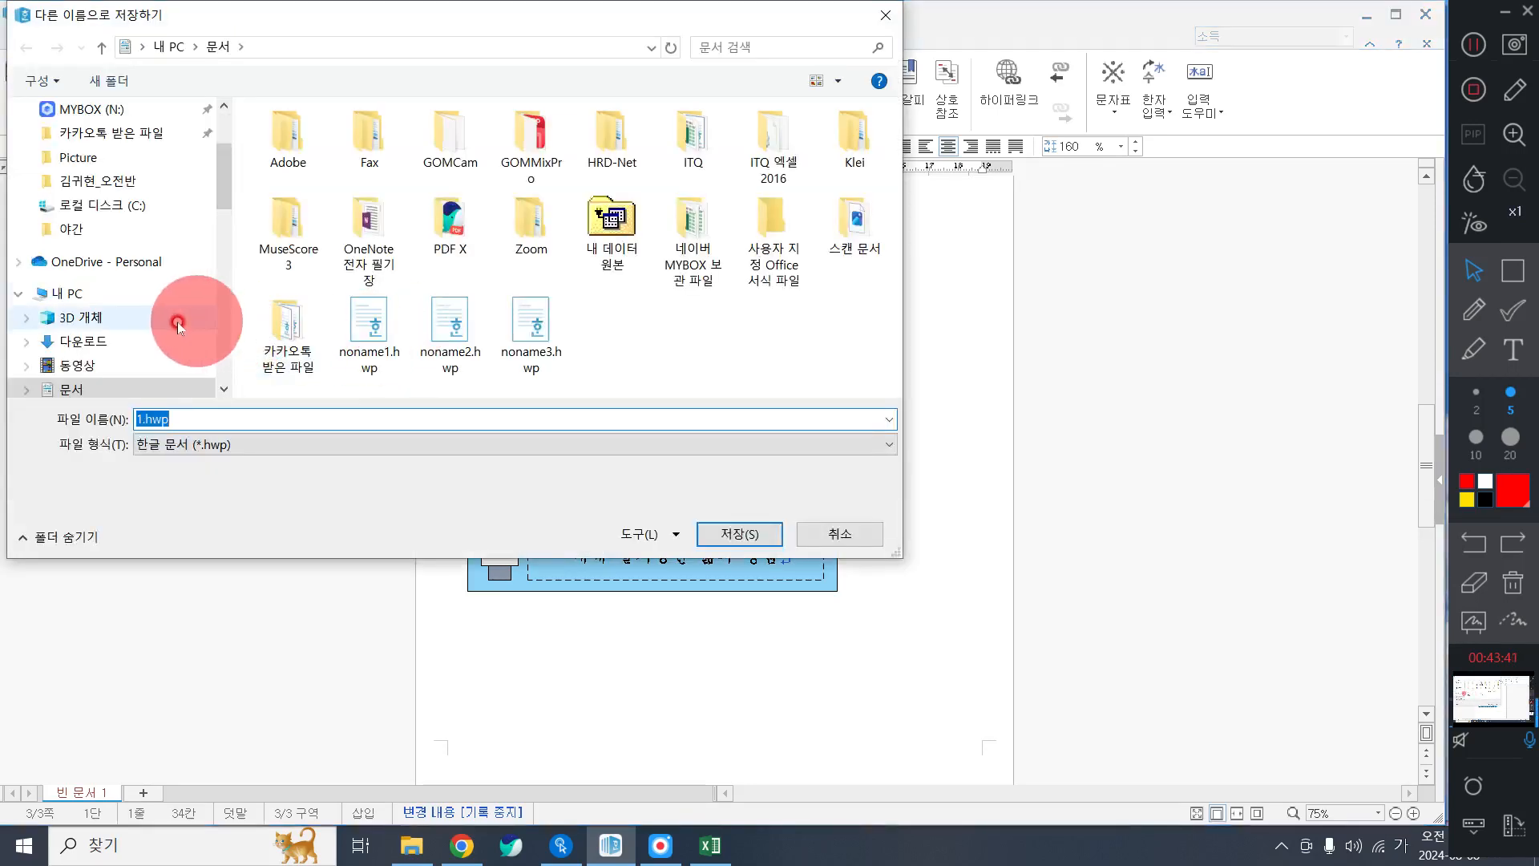
scroll(176, 323, "down", 4)
left_click(85, 279)
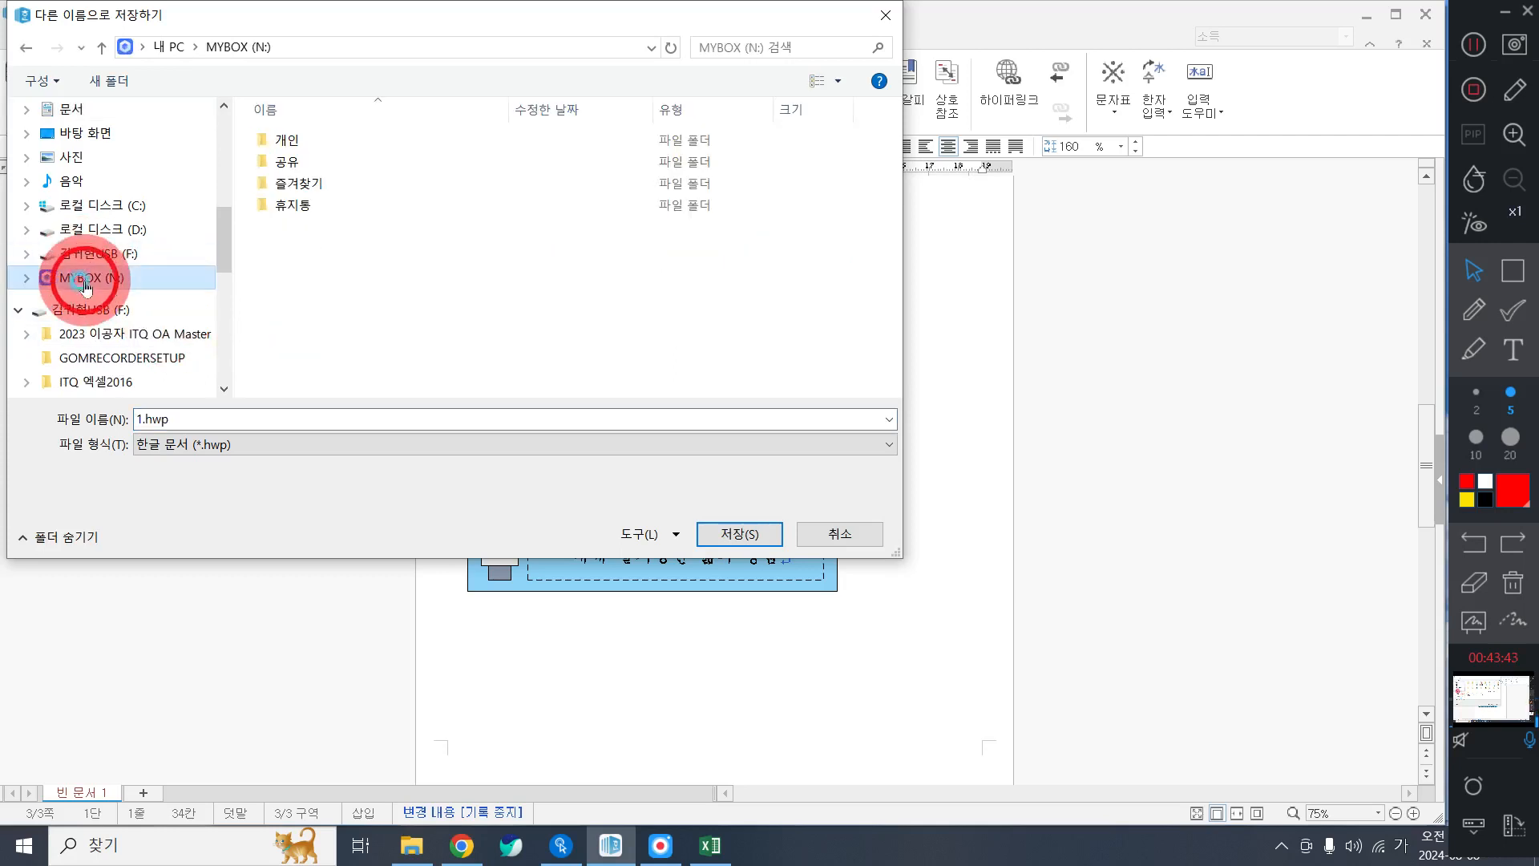
scroll(95, 238, "up", 3)
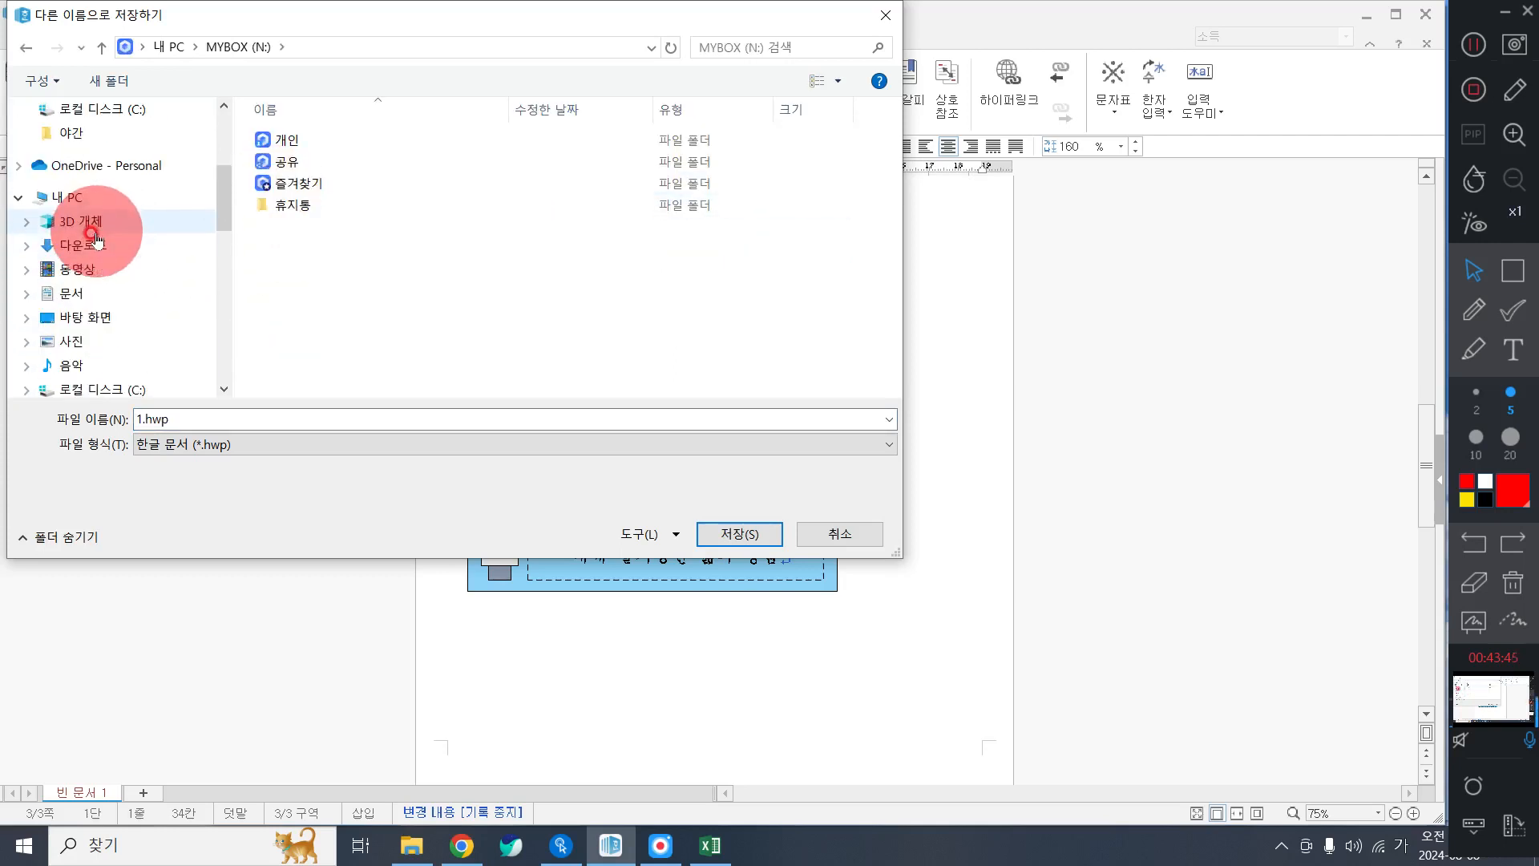
left_click(80, 293)
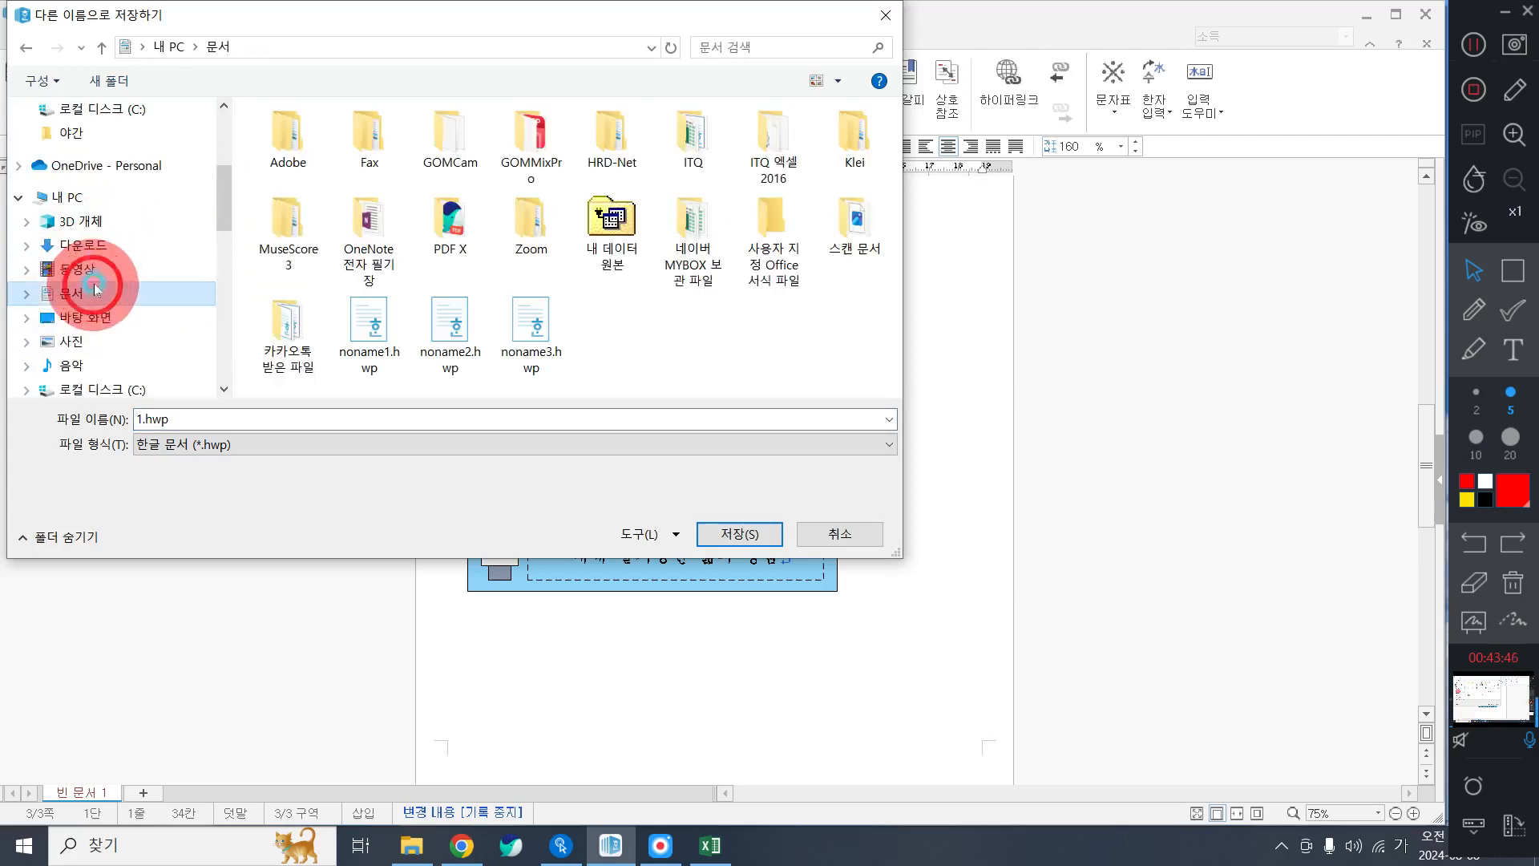
double_click(662, 175)
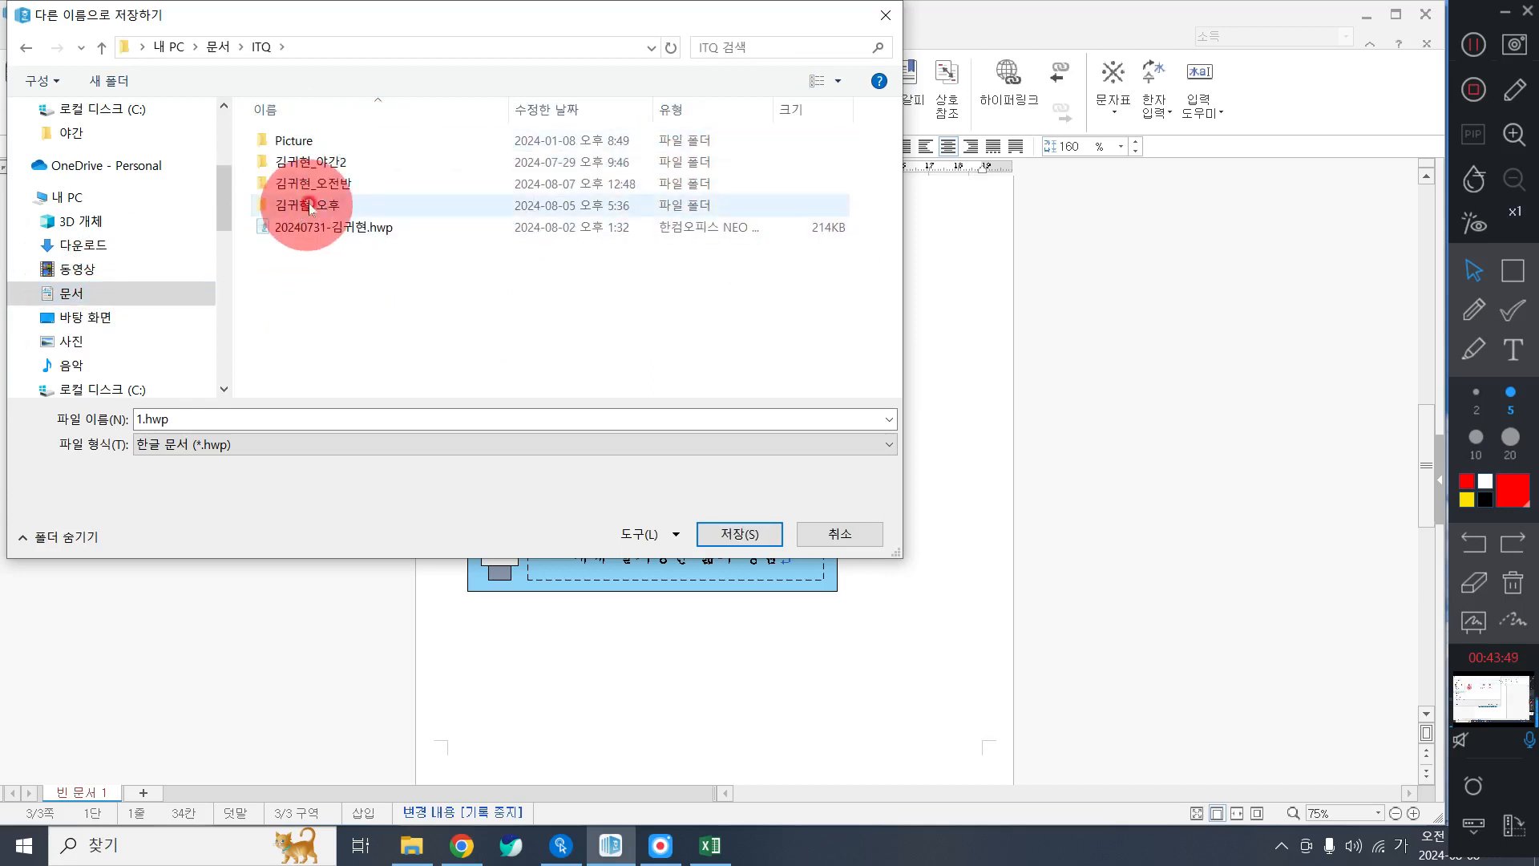
left_click(336, 184)
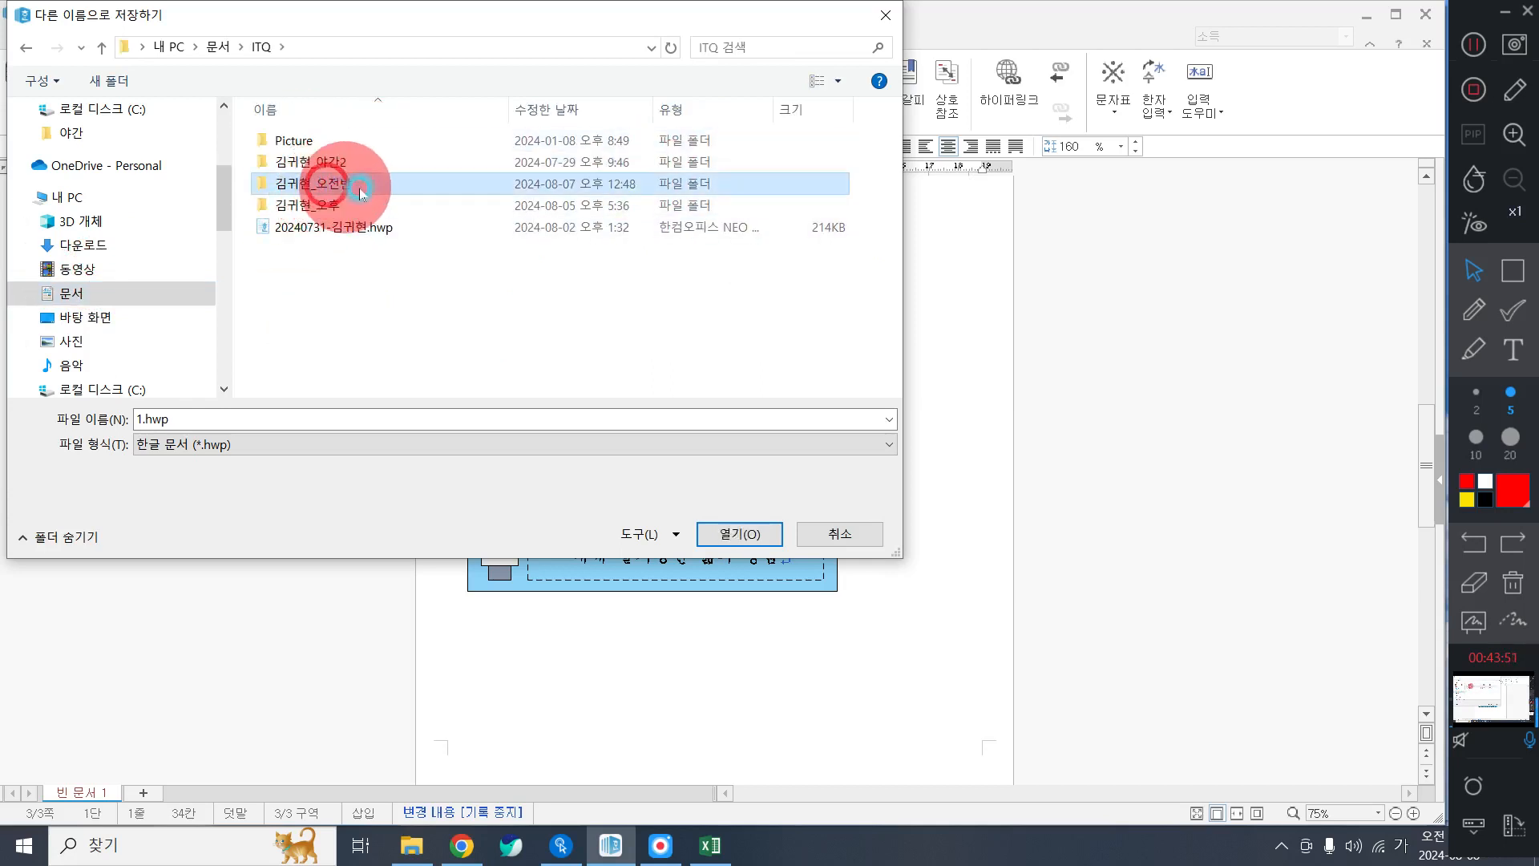
double_click(359, 188)
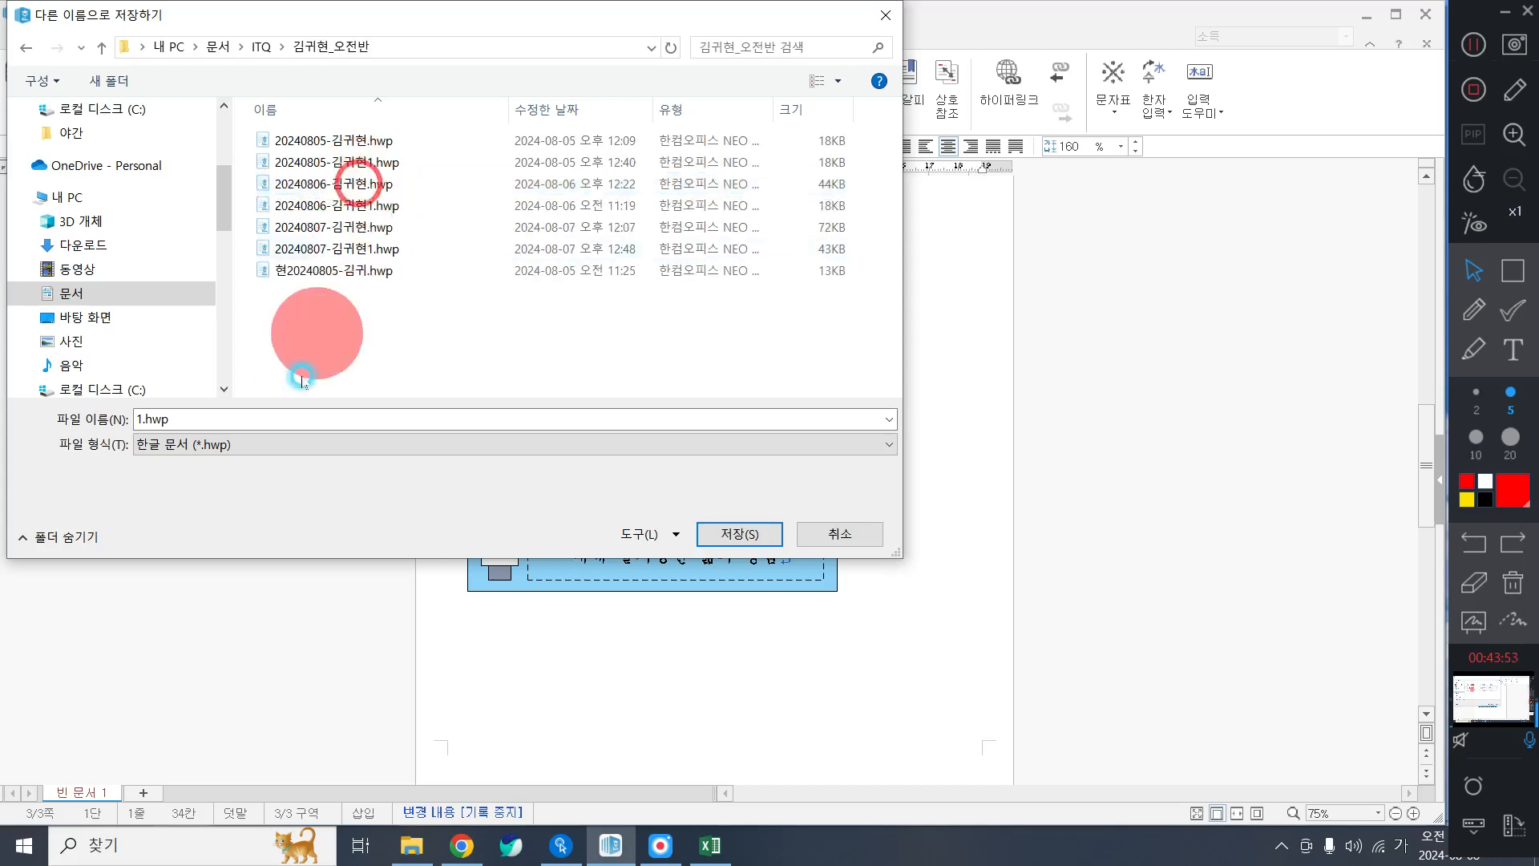
Enter the file name: 20240808-, the student's name, then (최신기출문제1회).
left_click(269, 415)
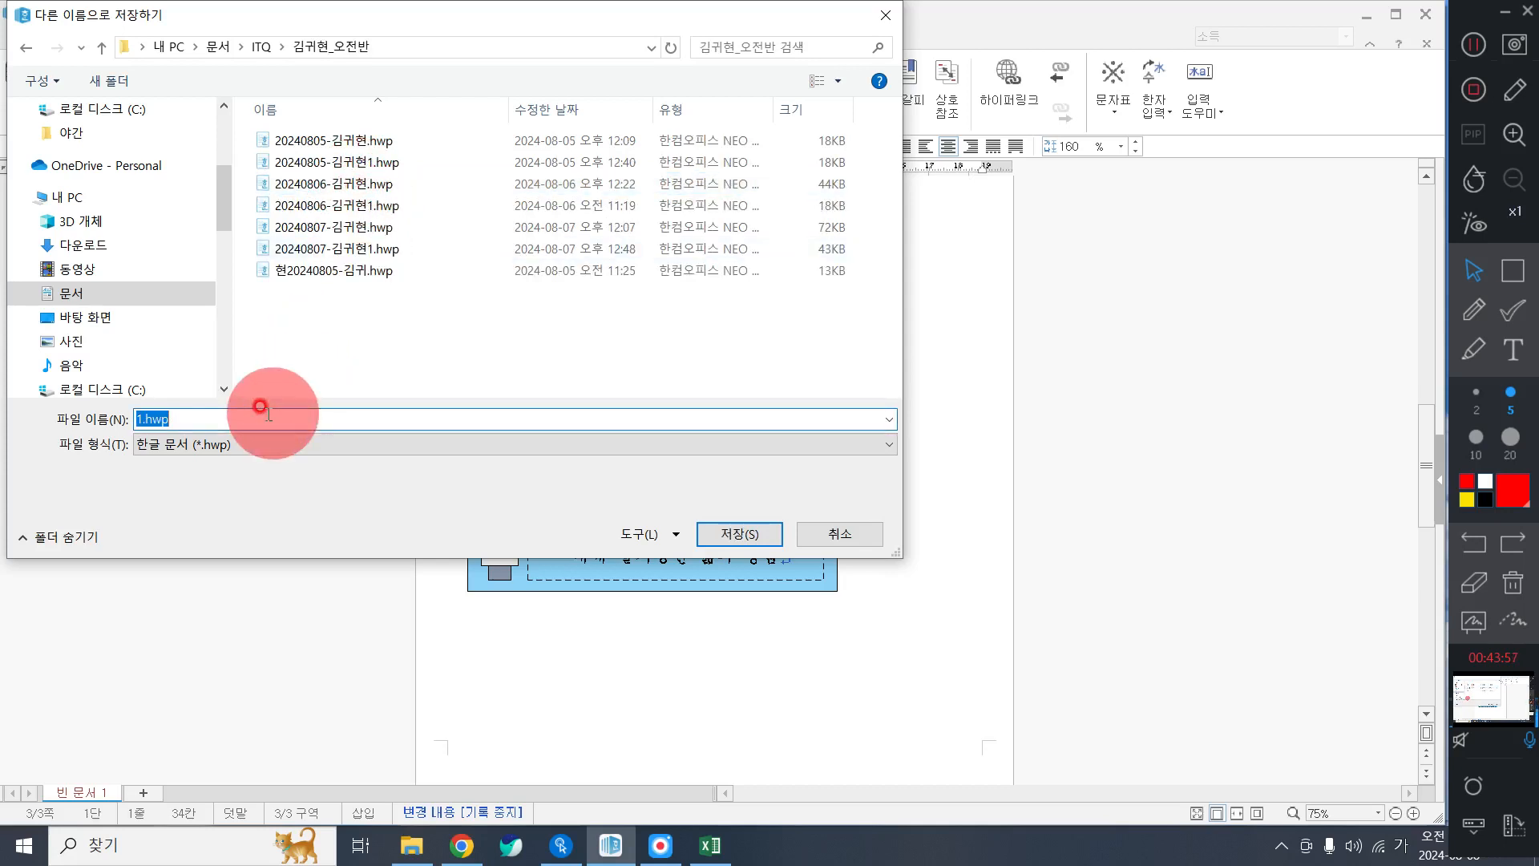
type("0204")
key("BackSpace")
key("BackSpace")
key("BackSpace")
key("BackSpace")
type("20")
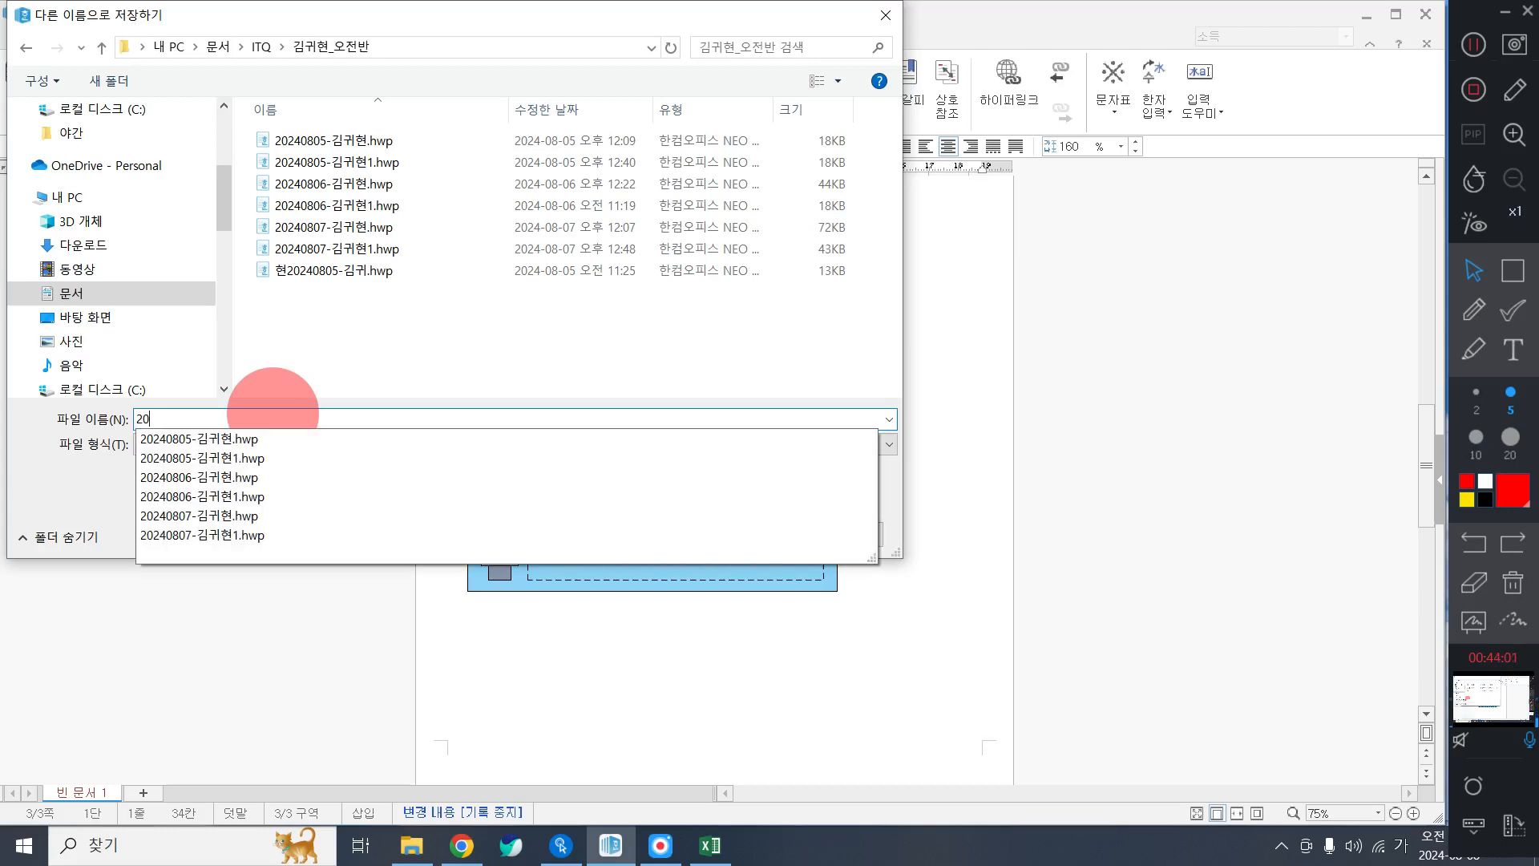
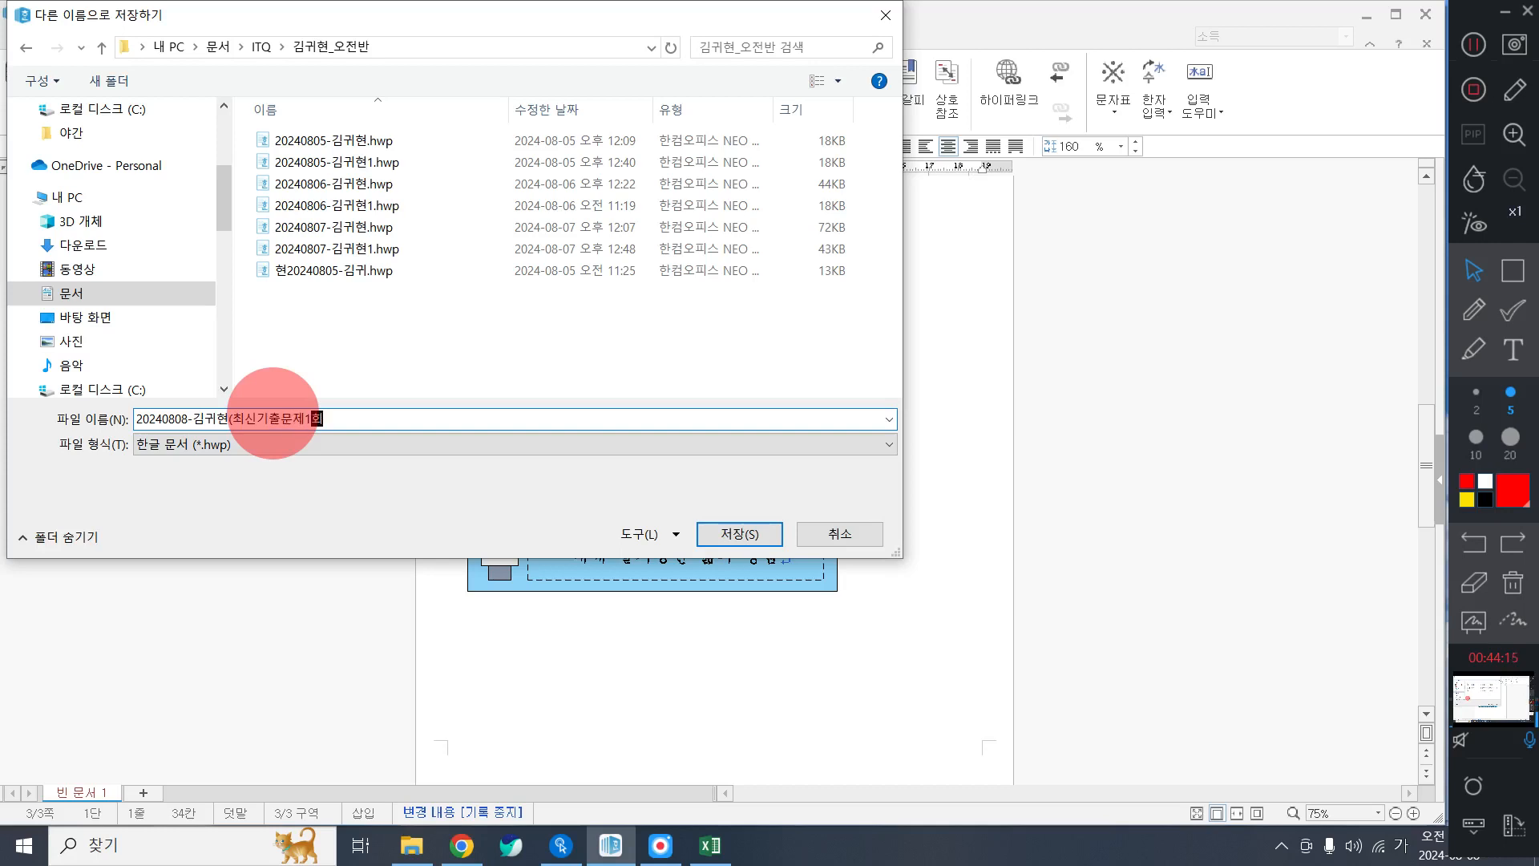
type(")")
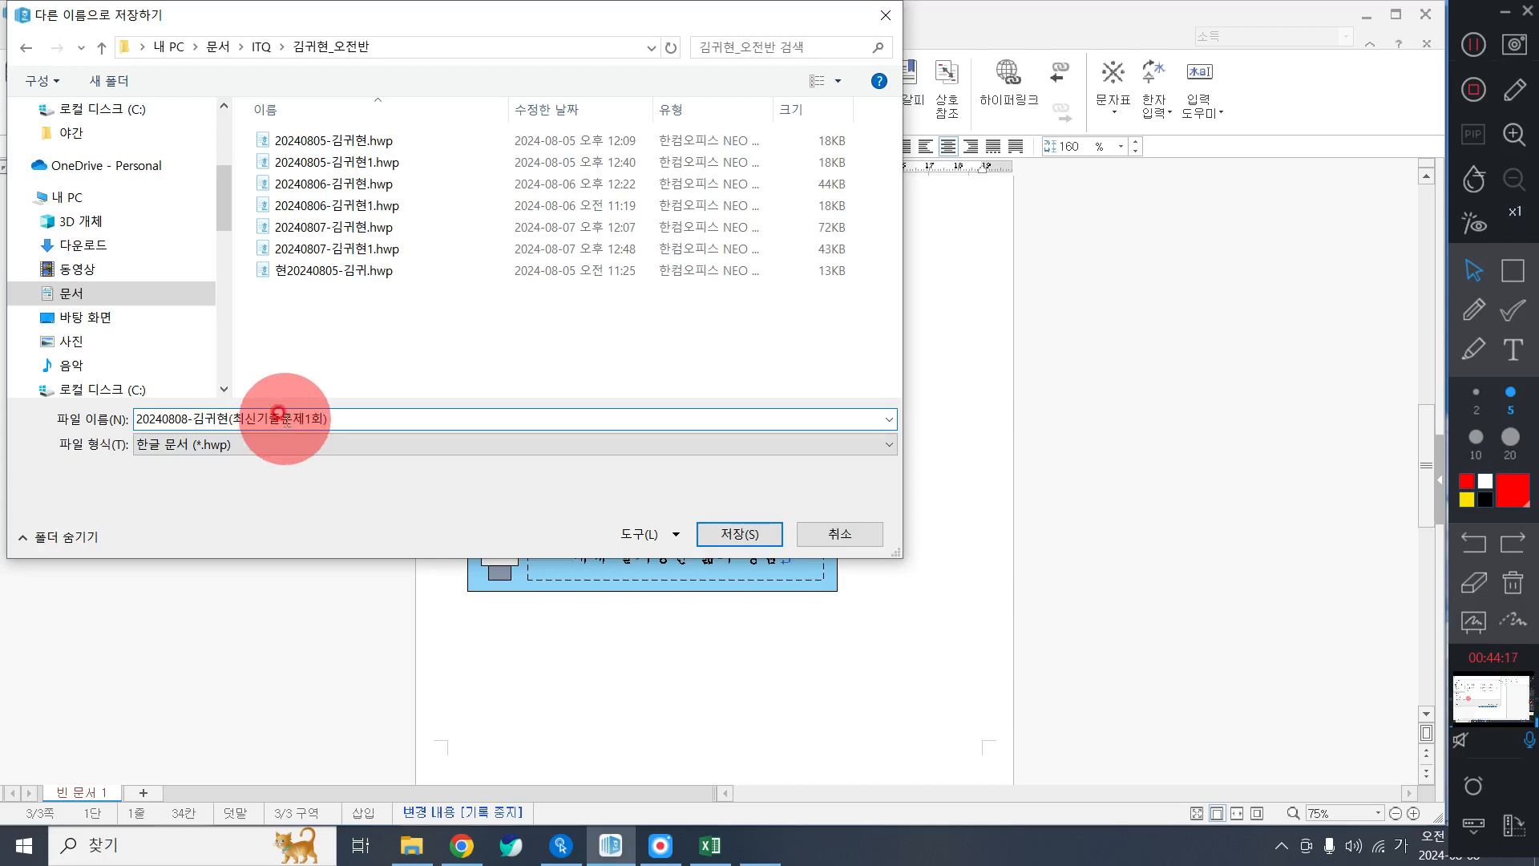